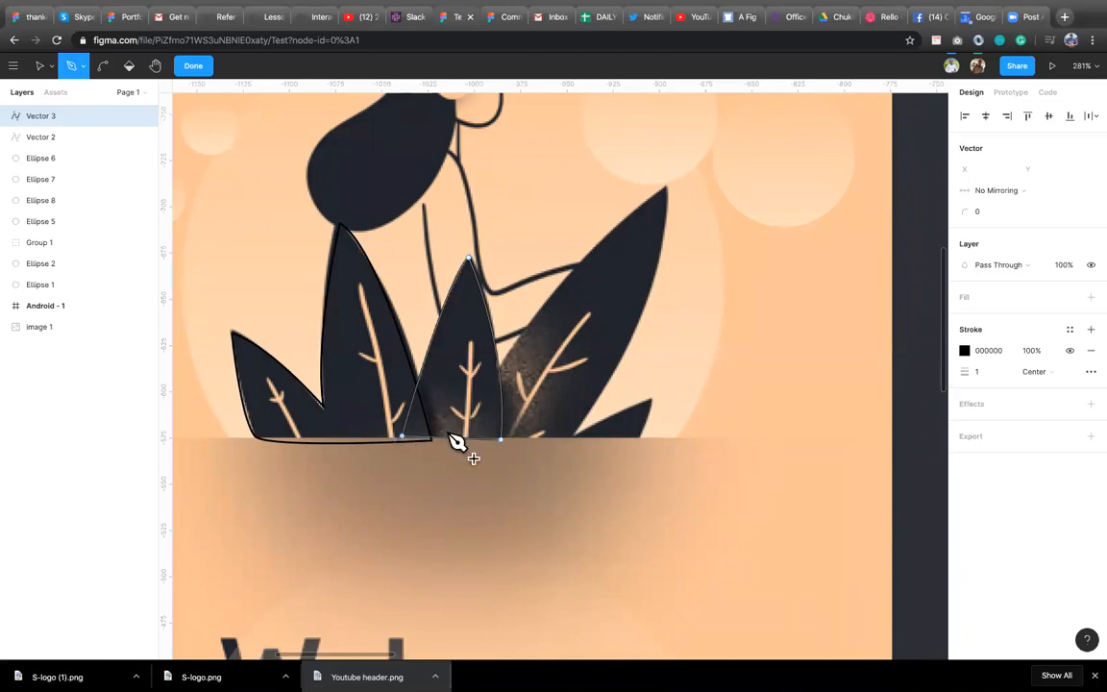
# Finish tracing the middle leaf's outline with the Pen tool and leave path editing.
pyautogui.click(506, 425)
pyautogui.click(498, 480)
pyautogui.click(193, 66)
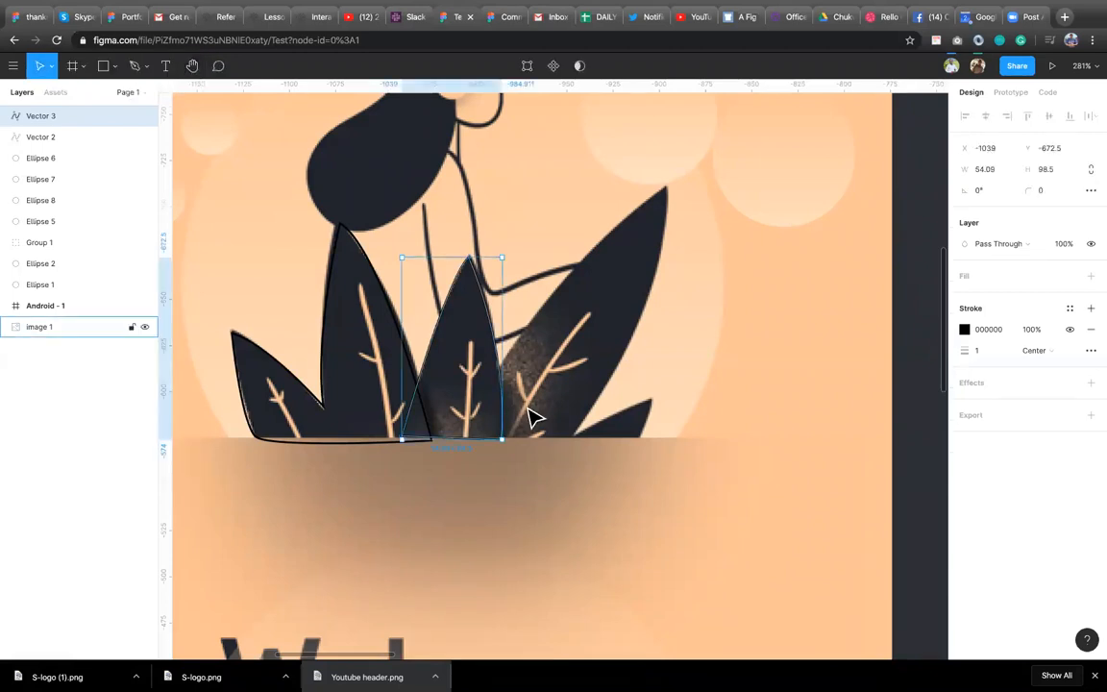
pyautogui.click(529, 458)
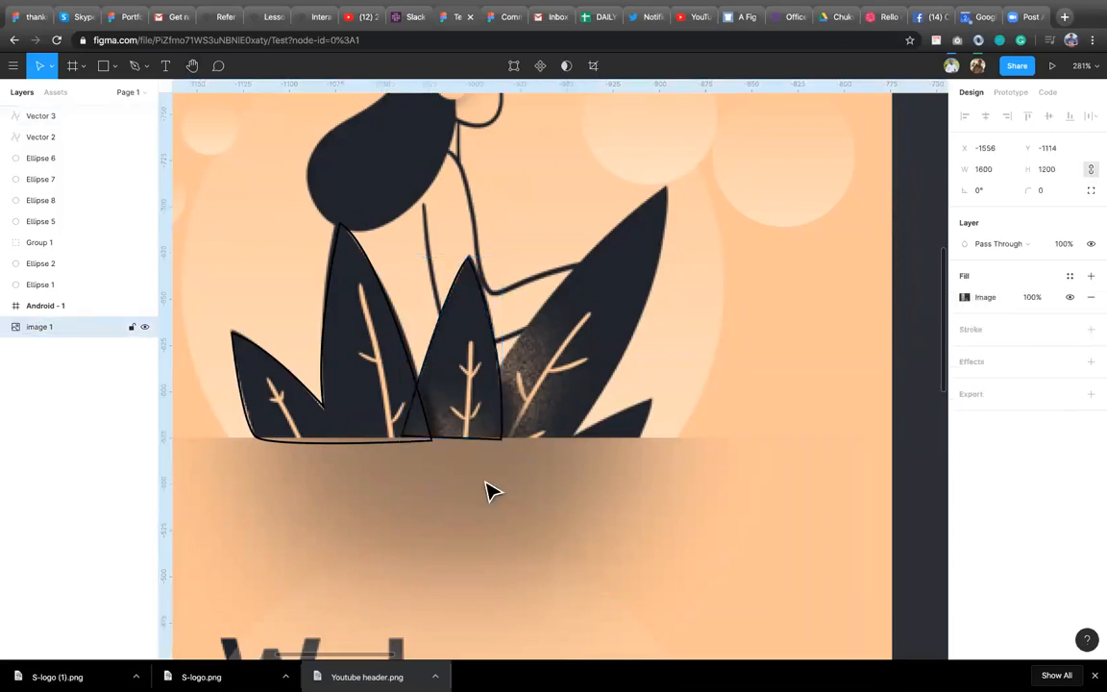
# Trace the tall right leaf with the Pen tool, curving its inner edge, and close the path.
pyautogui.press('p')
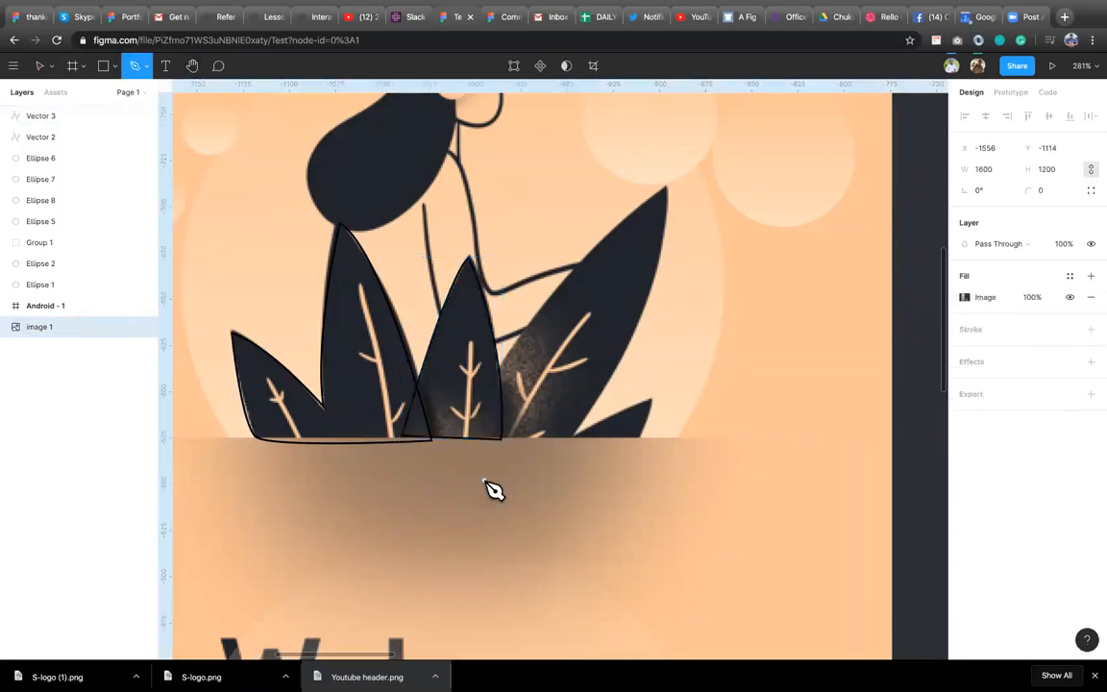
pyautogui.click(455, 438)
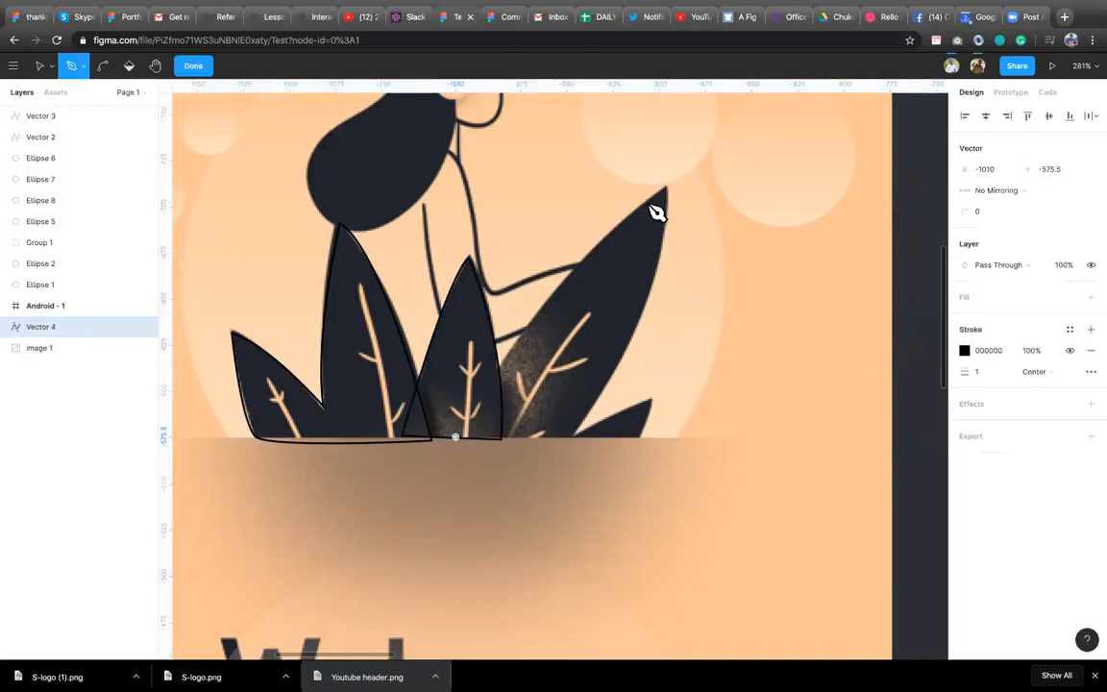
pyautogui.click(662, 186)
pyautogui.moveTo(719, 193); pyautogui.dragTo(667, 193)
pyautogui.click(566, 472)
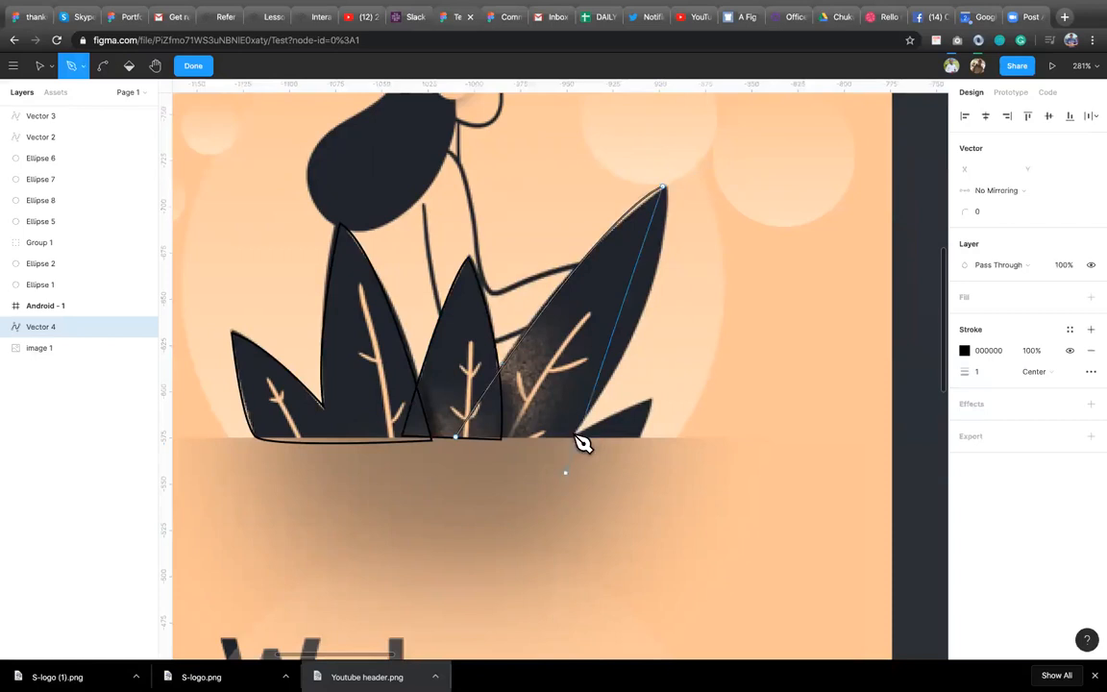
pyautogui.moveTo(574, 434); pyautogui.dragTo(481, 553)
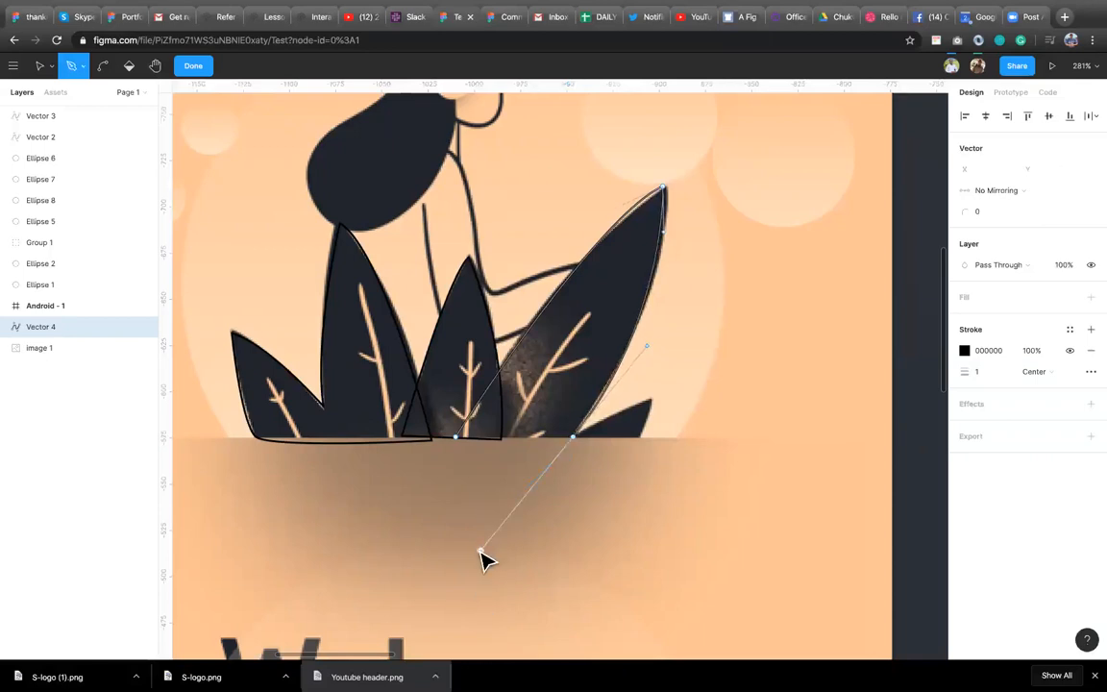
pyautogui.click(573, 439)
pyautogui.moveTo(572, 440); pyautogui.dragTo(574, 439)
pyautogui.click(456, 439)
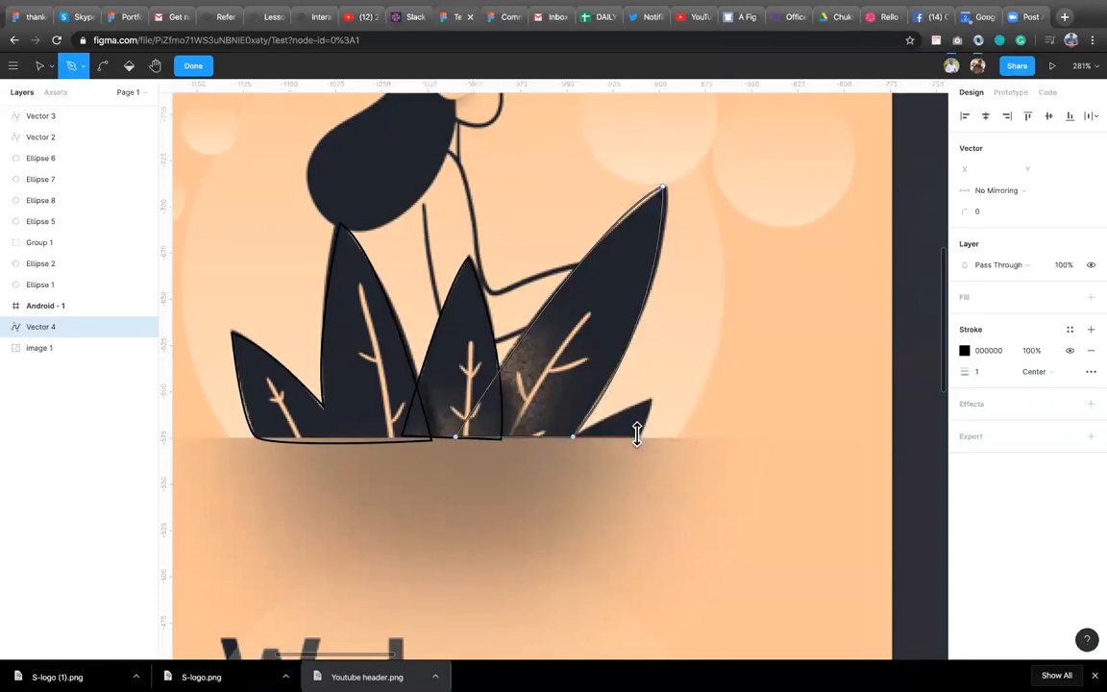
pyautogui.press('Escape')
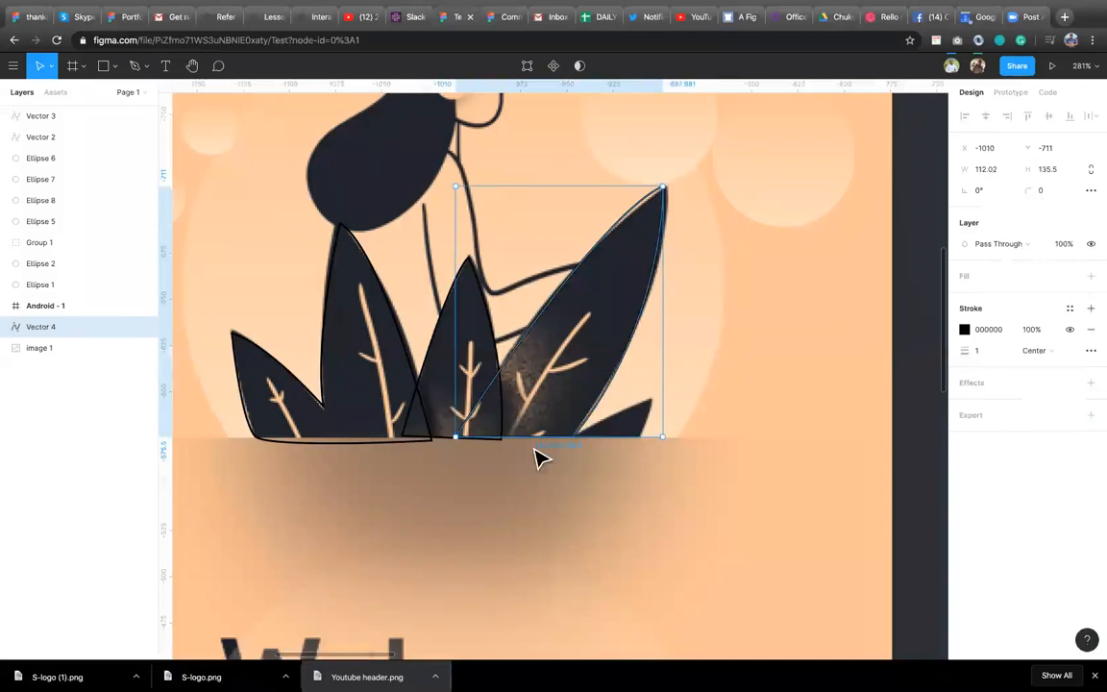
# Trace the small leaf at the right with the Pen tool as a closed path.
pyautogui.click(140, 68)
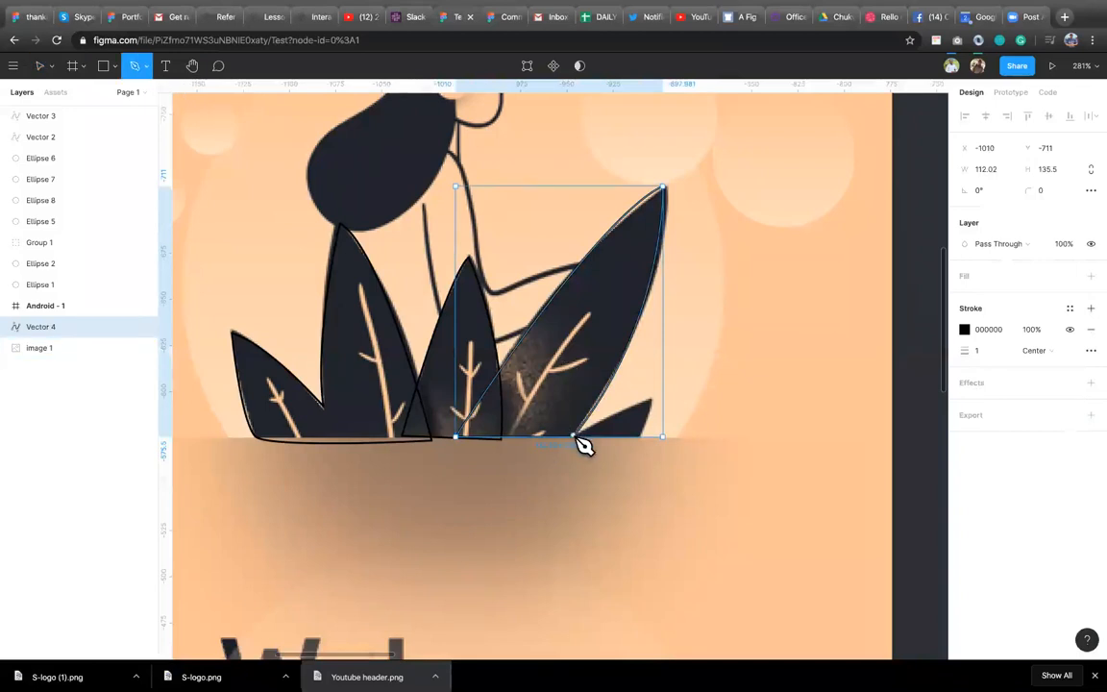
pyautogui.click(575, 437)
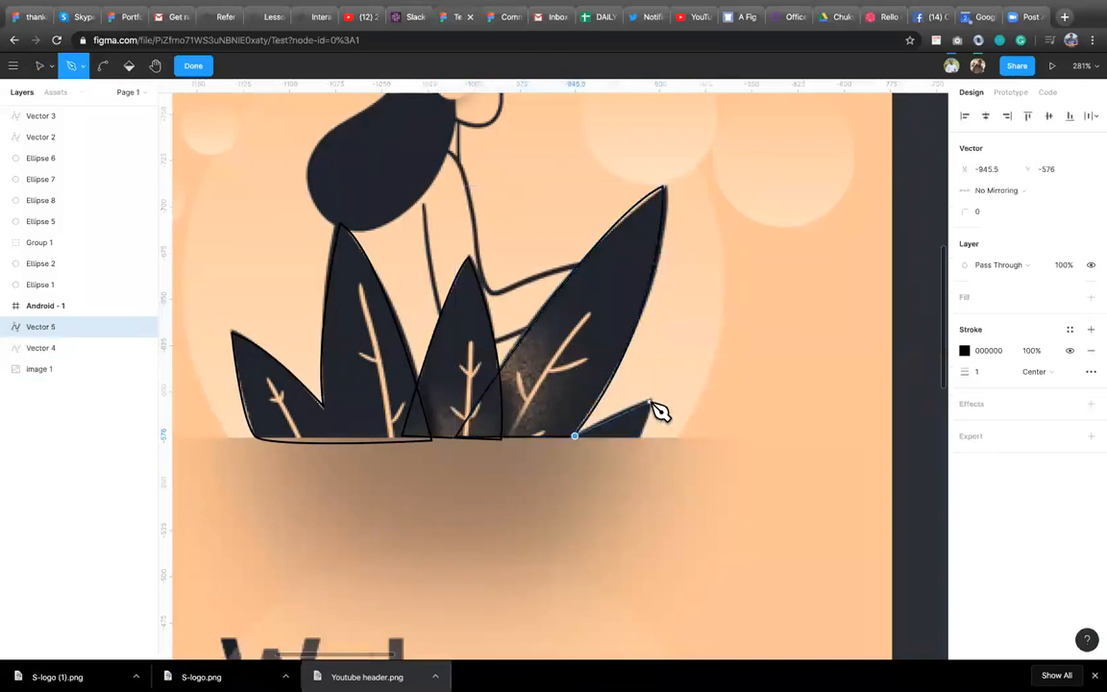
pyautogui.click(651, 400)
pyautogui.click(641, 441)
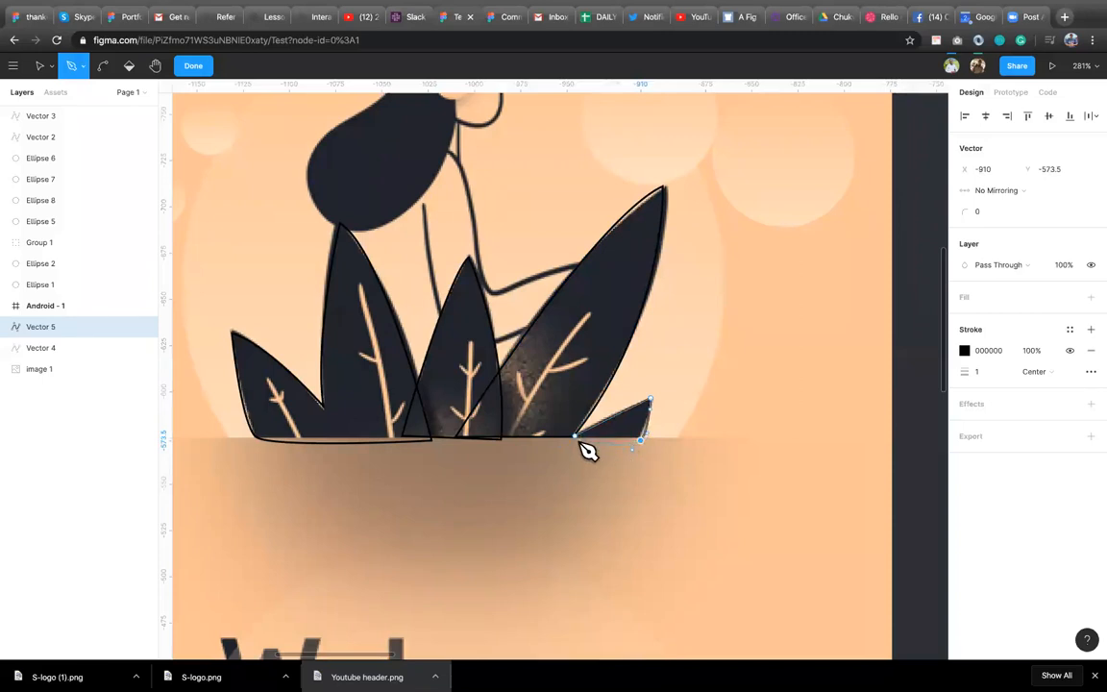
pyautogui.click(576, 439)
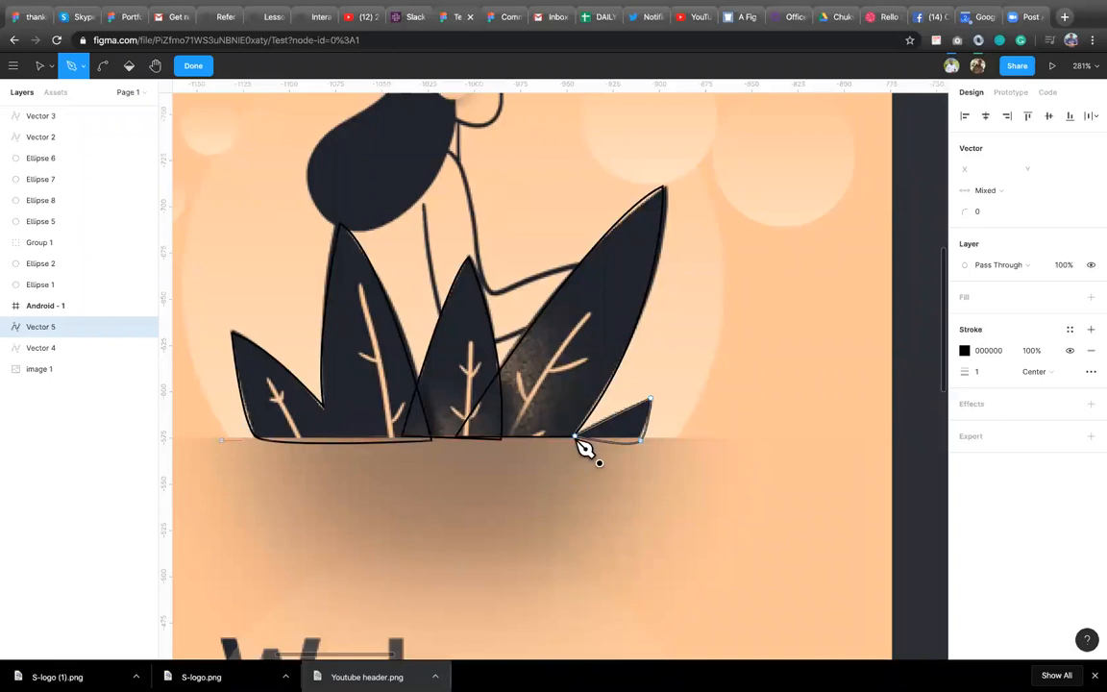
pyautogui.click(210, 69)
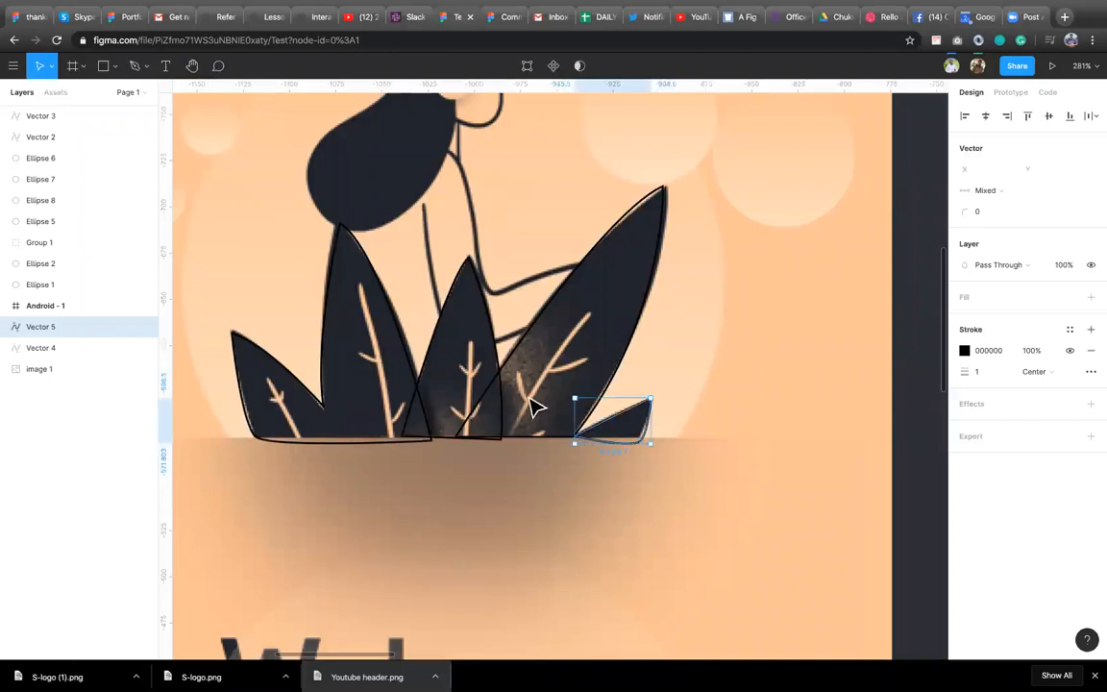
# Select the four traced leaf paths and move them together below the illustration.
pyautogui.scroll(-5, 634, 457)
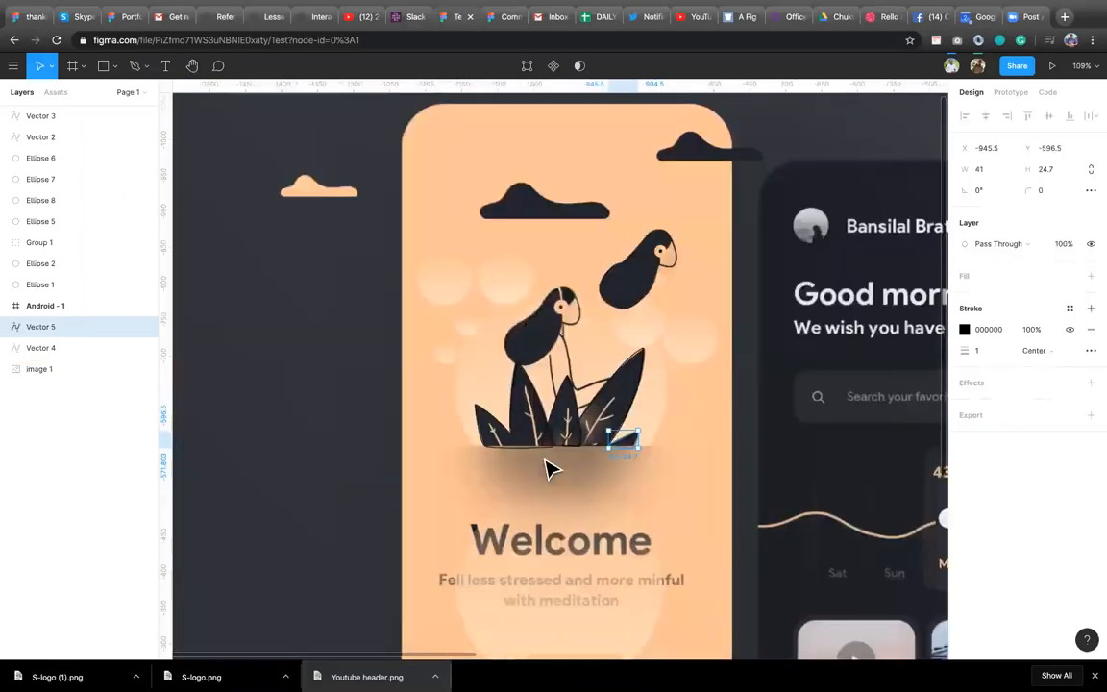
pyautogui.keyDown('shift'); pyautogui.click(582, 420); pyautogui.keyUp('shift')
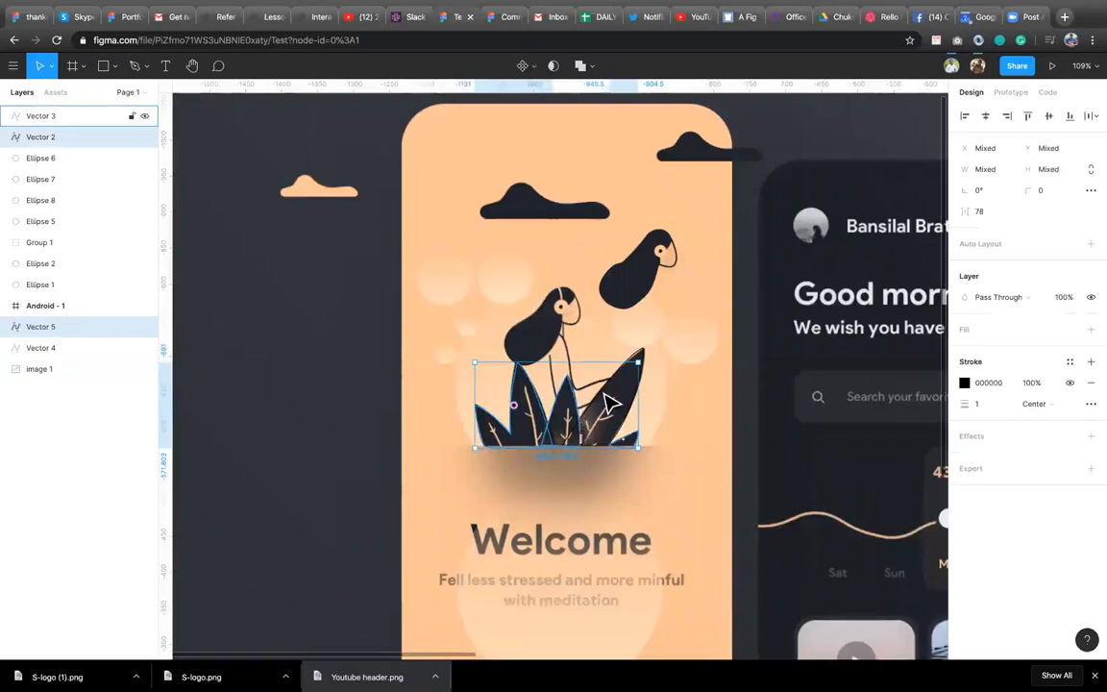
pyautogui.keyDown('shift'); pyautogui.click(609, 404); pyautogui.keyUp('shift')
pyautogui.keyDown('shift'); pyautogui.click(625, 433); pyautogui.keyUp('shift')
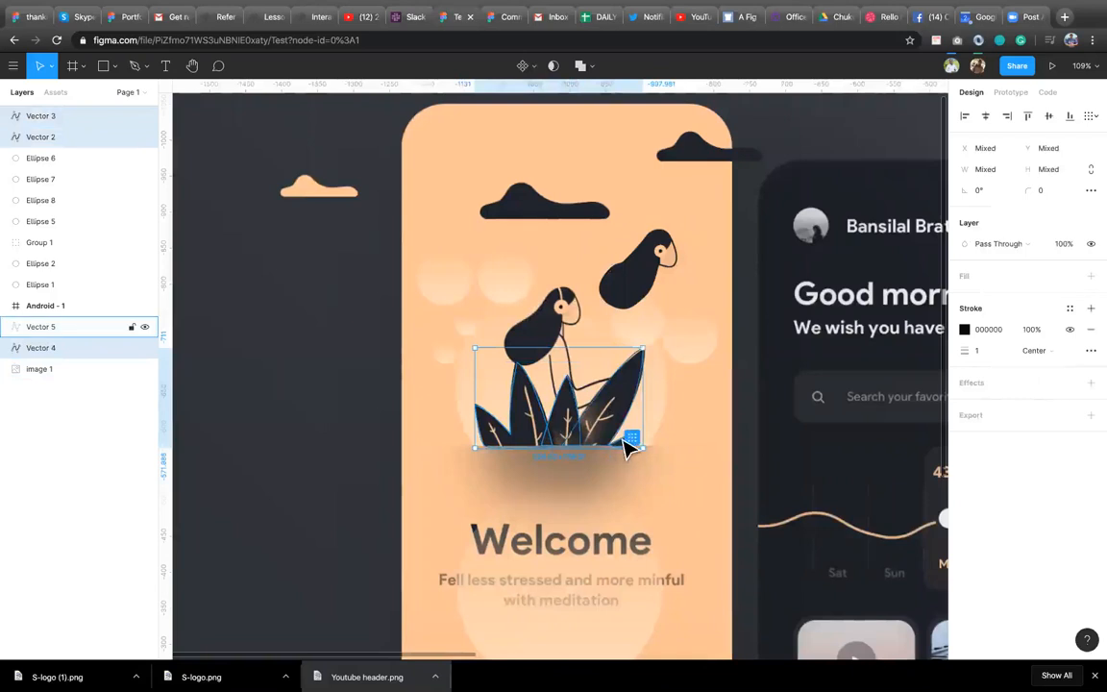
pyautogui.moveTo(593, 425); pyautogui.dragTo(704, 546)
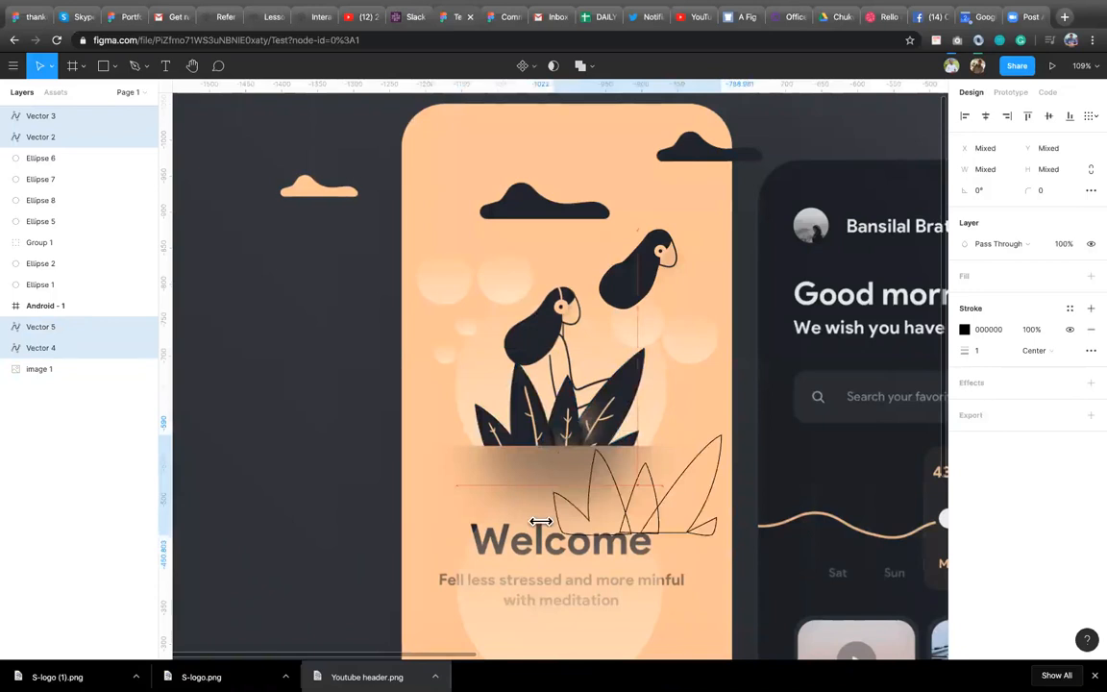
# Add a fill to the leftmost traced leaf, set to #202428 sampled from the illustration, and remove its stroke.
pyautogui.click(584, 506)
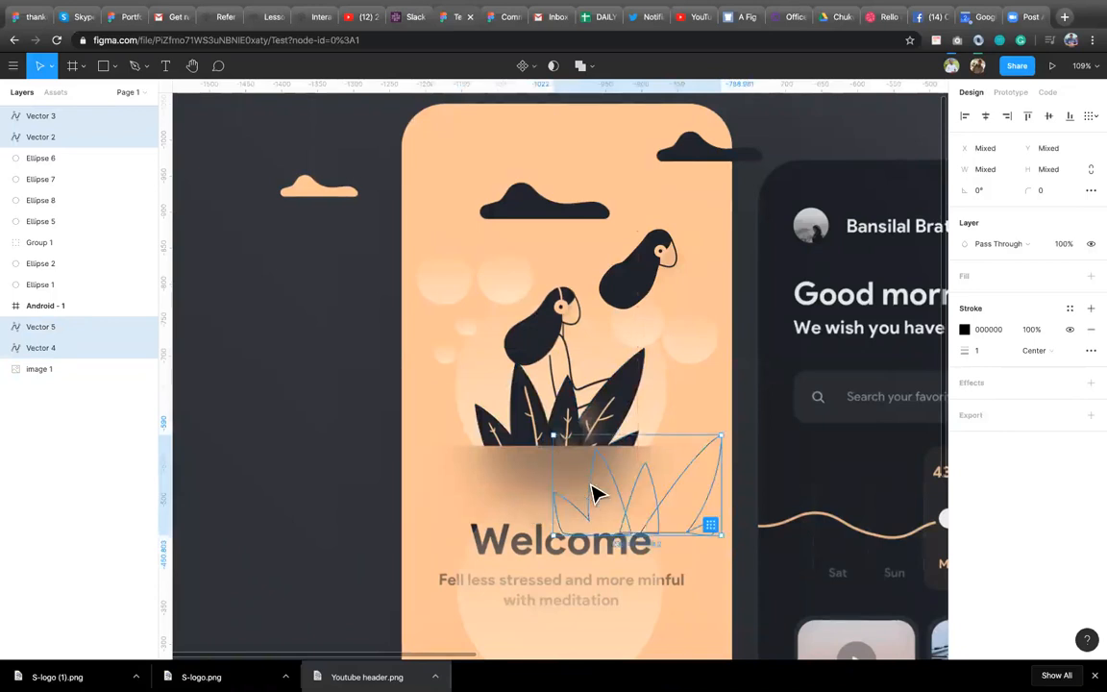
pyautogui.click(593, 494)
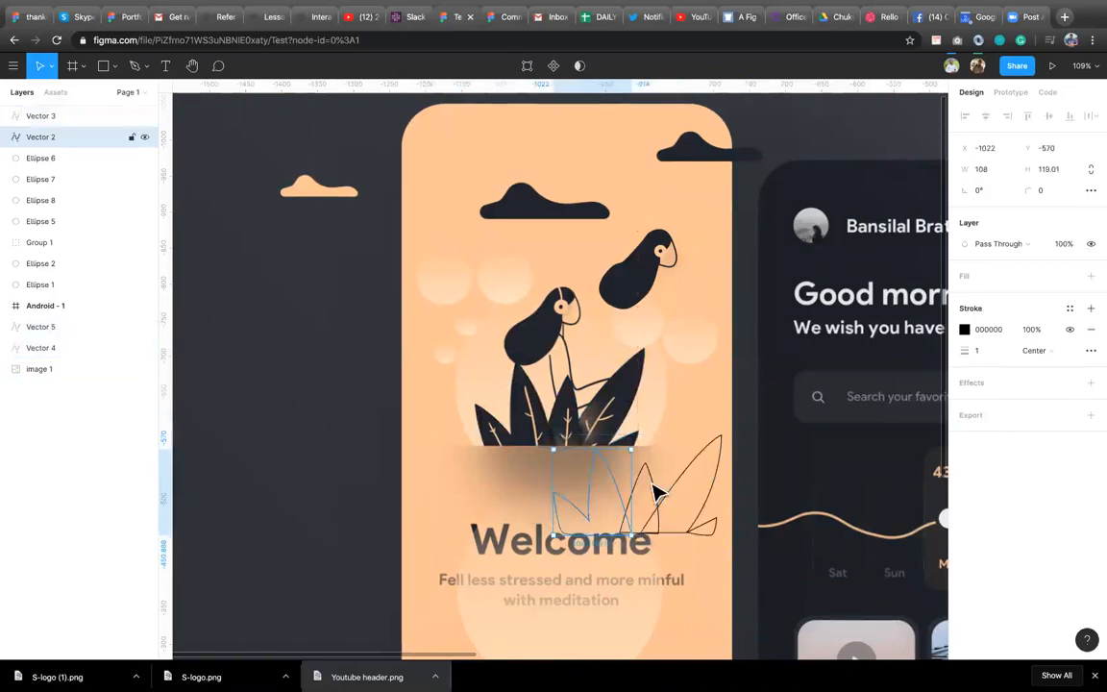
pyautogui.click(1092, 275)
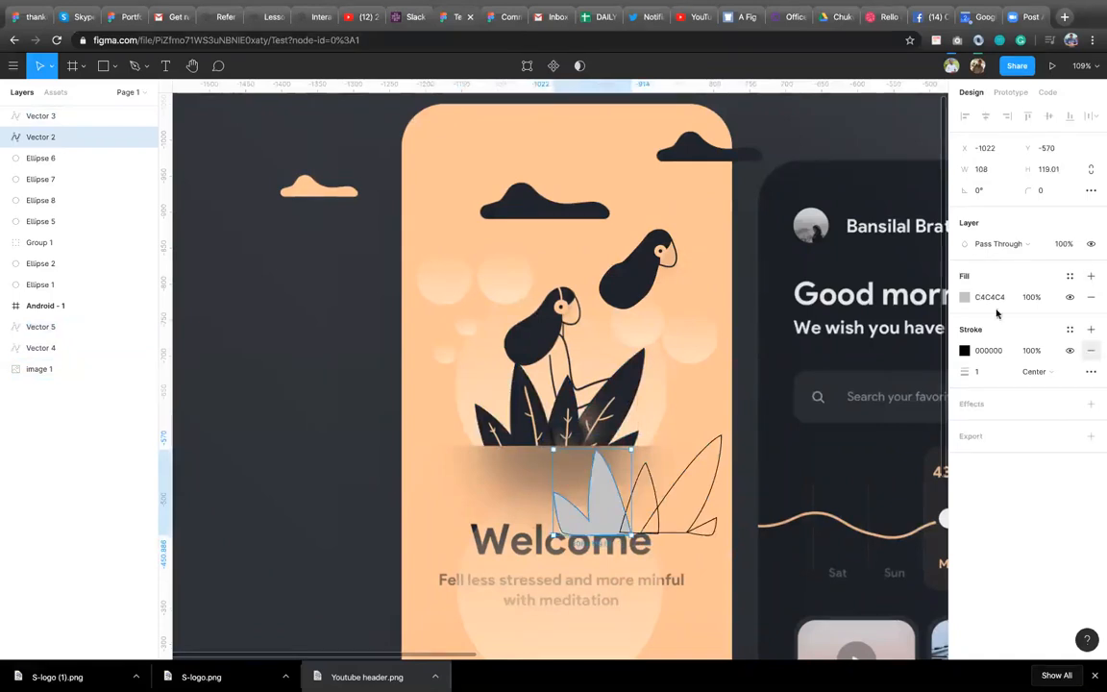
pyautogui.click(965, 298)
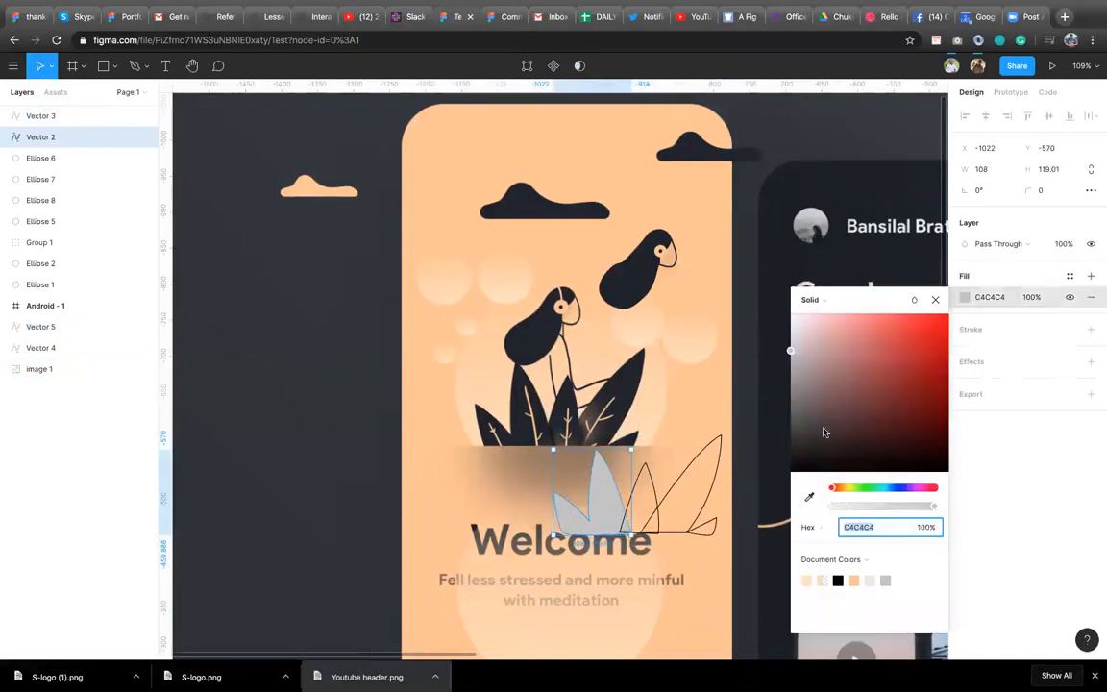
pyautogui.click(838, 580)
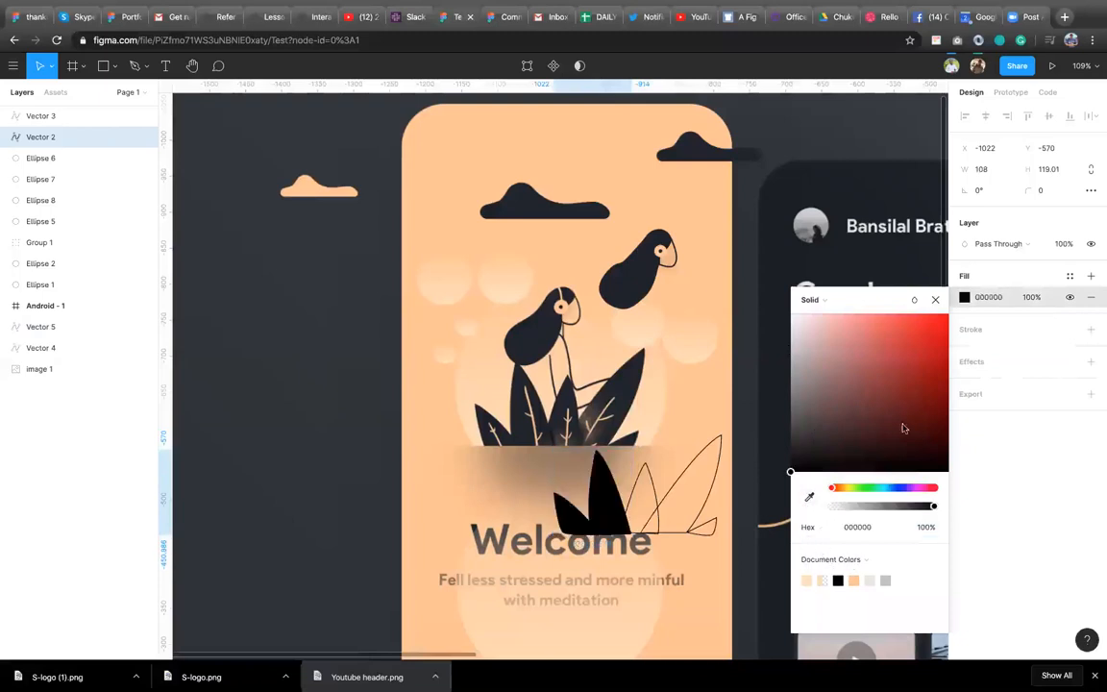
pyautogui.click(809, 497)
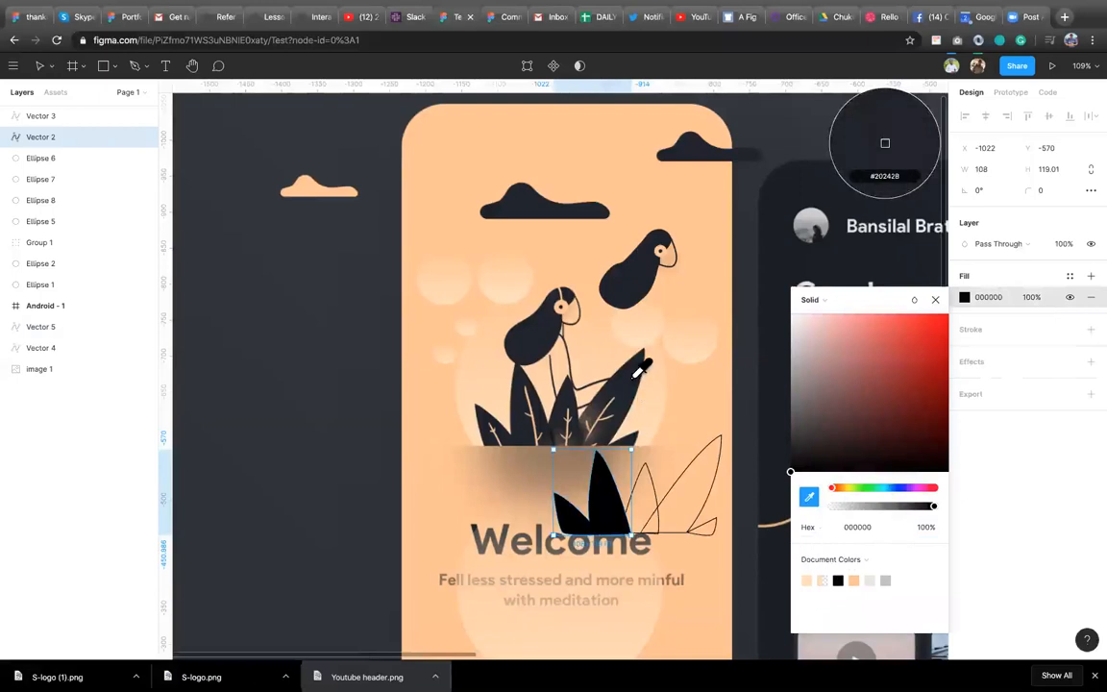
pyautogui.click(577, 347)
pyautogui.click(935, 299)
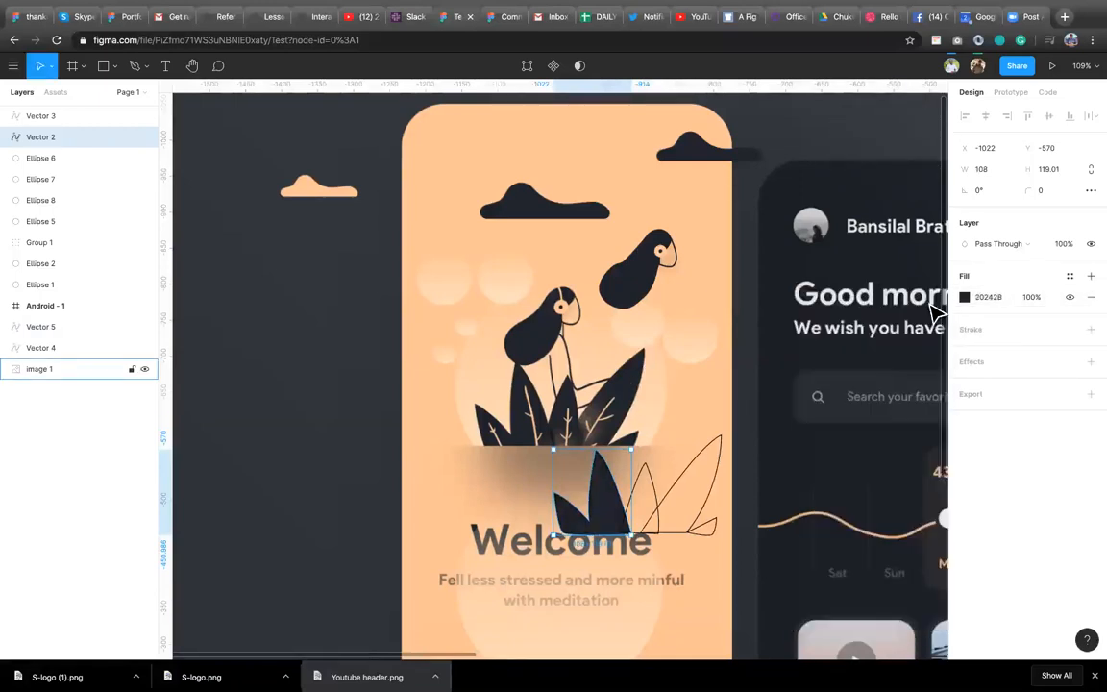
# Replace the middle traced leaf's stroke with a fill using the secondary color style.
pyautogui.click(655, 487)
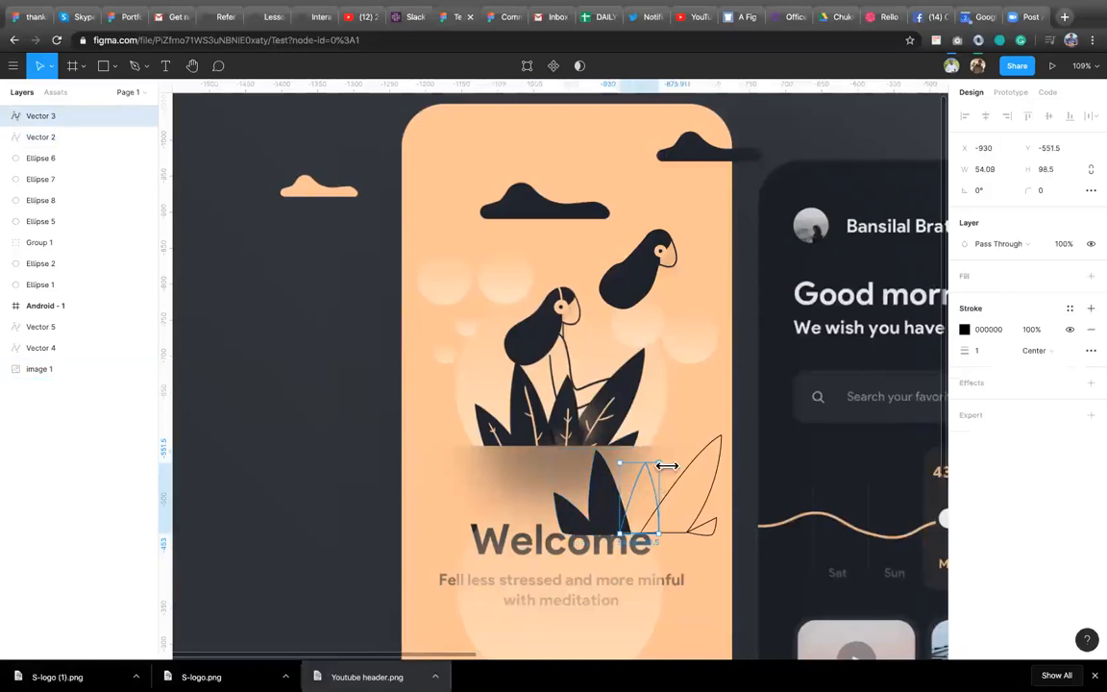
pyautogui.click(1074, 309)
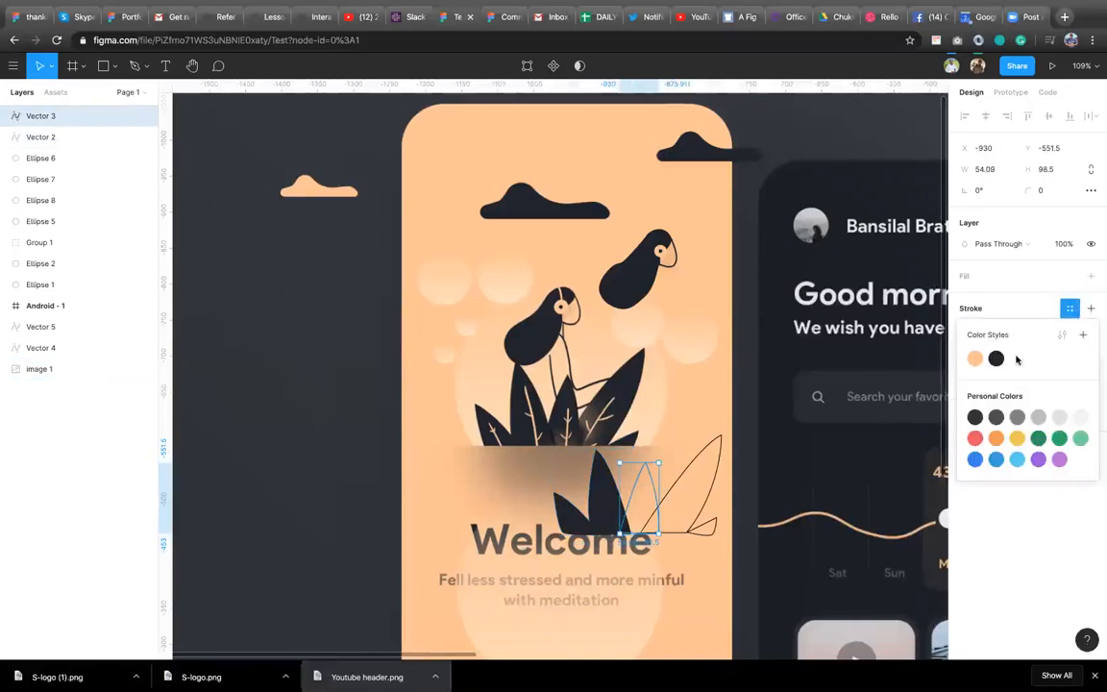
pyautogui.click(996, 360)
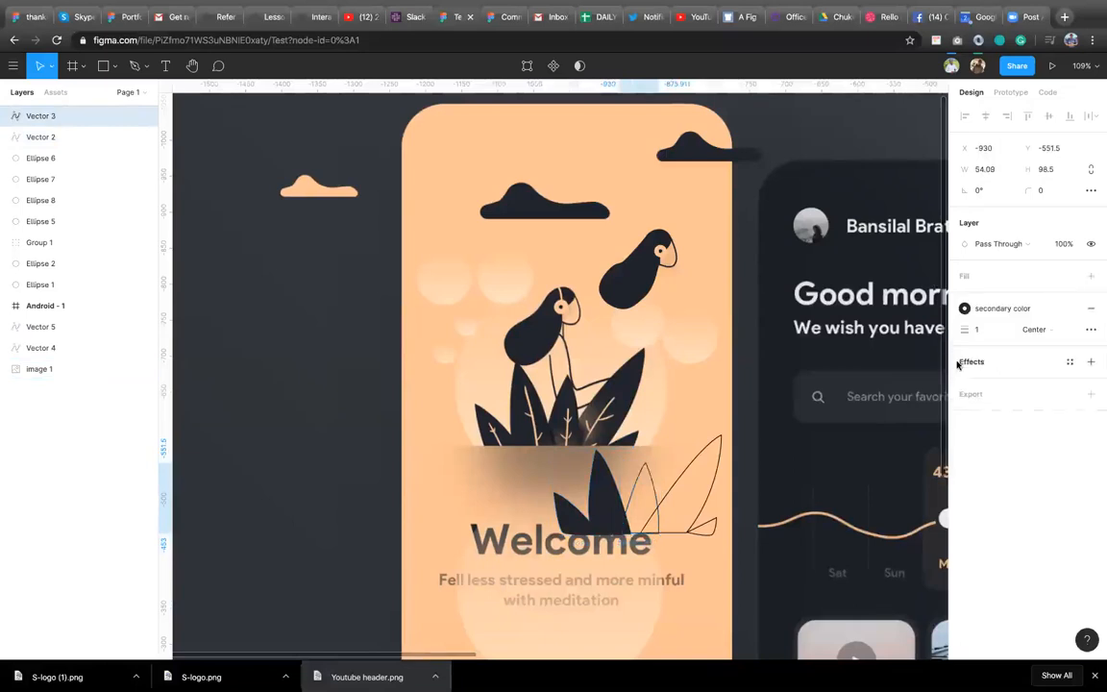
pyautogui.click(1092, 309)
pyautogui.click(1091, 275)
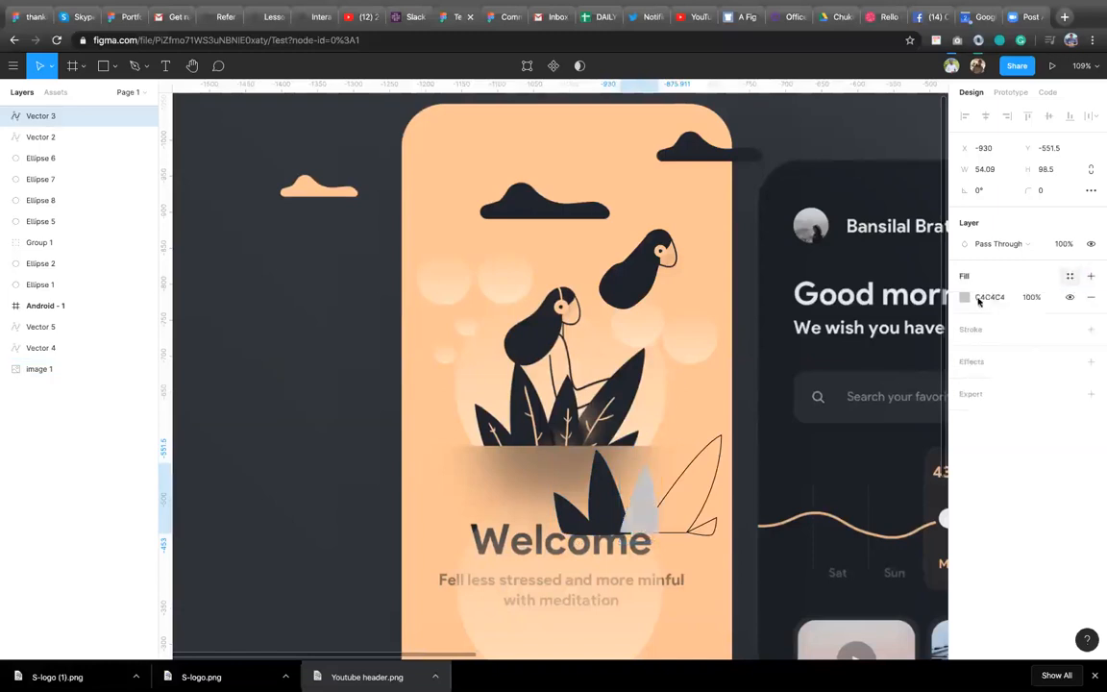
pyautogui.click(1070, 276)
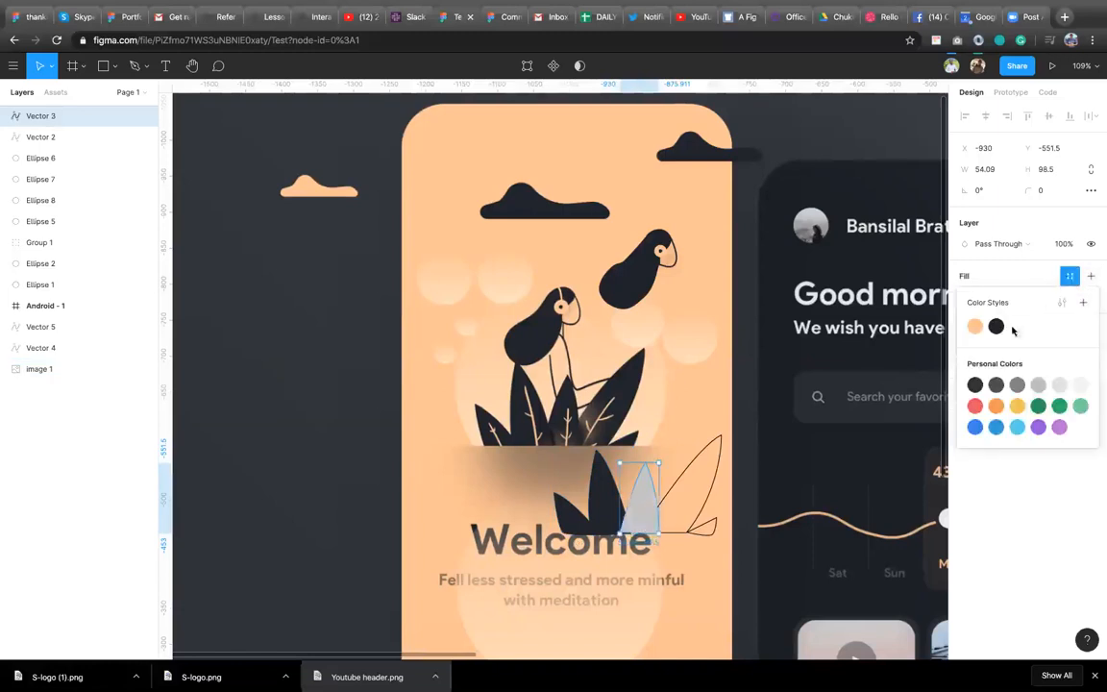
pyautogui.click(996, 328)
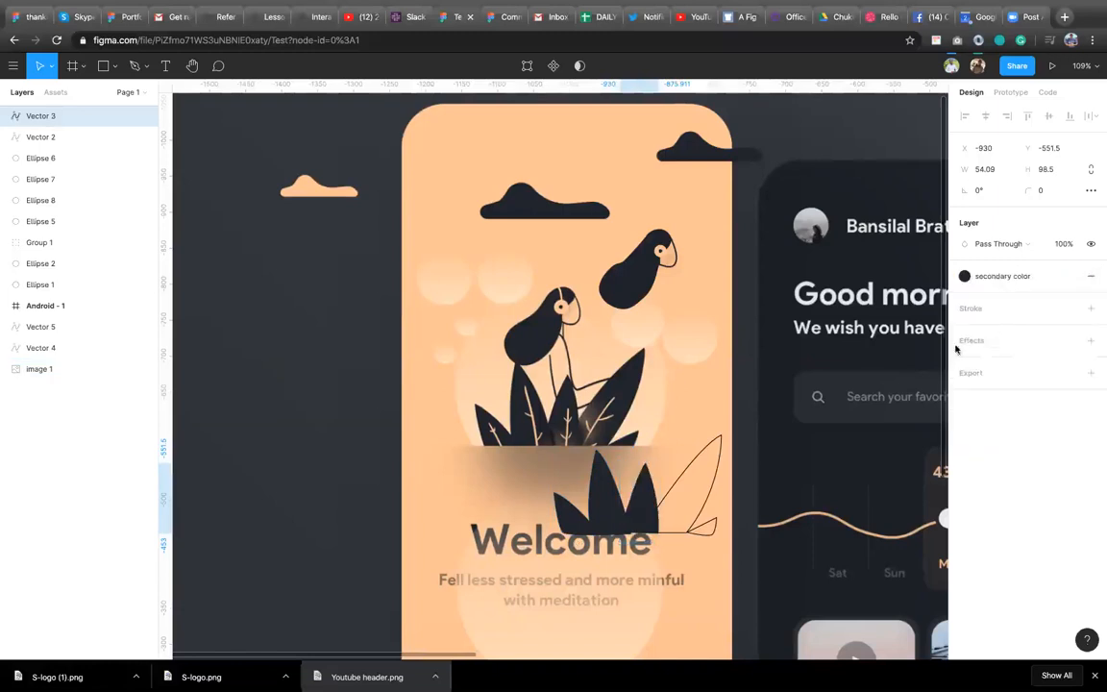
# Replace the large right traced leaf's stroke with a fill using the secondary color style.
pyautogui.click(680, 488)
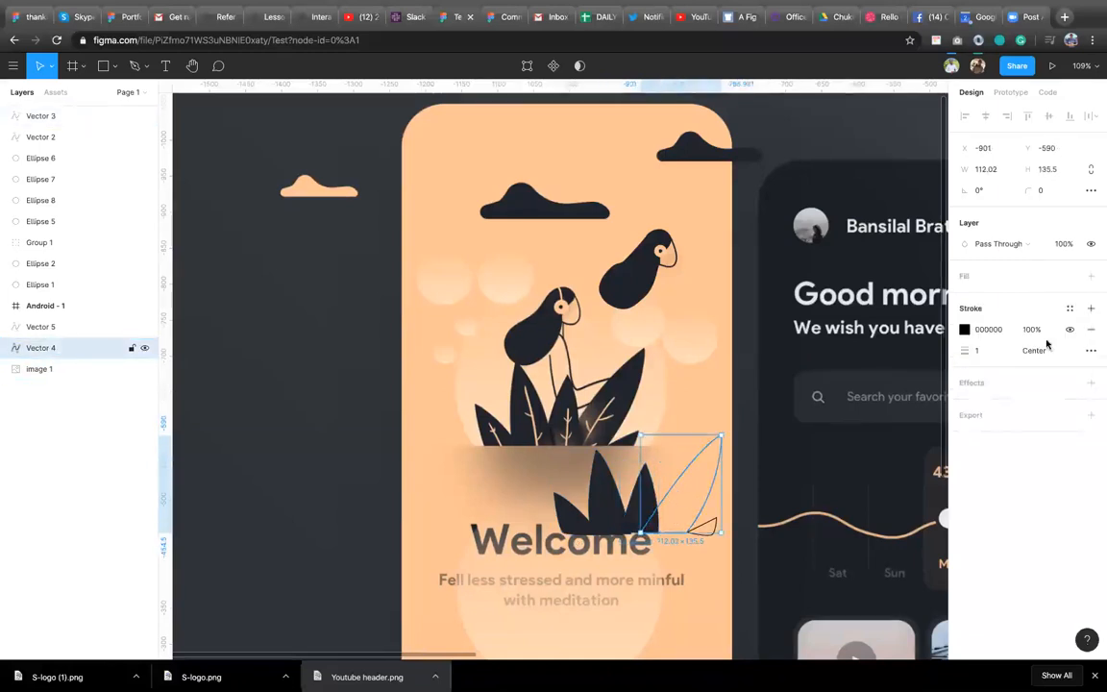
pyautogui.click(1071, 309)
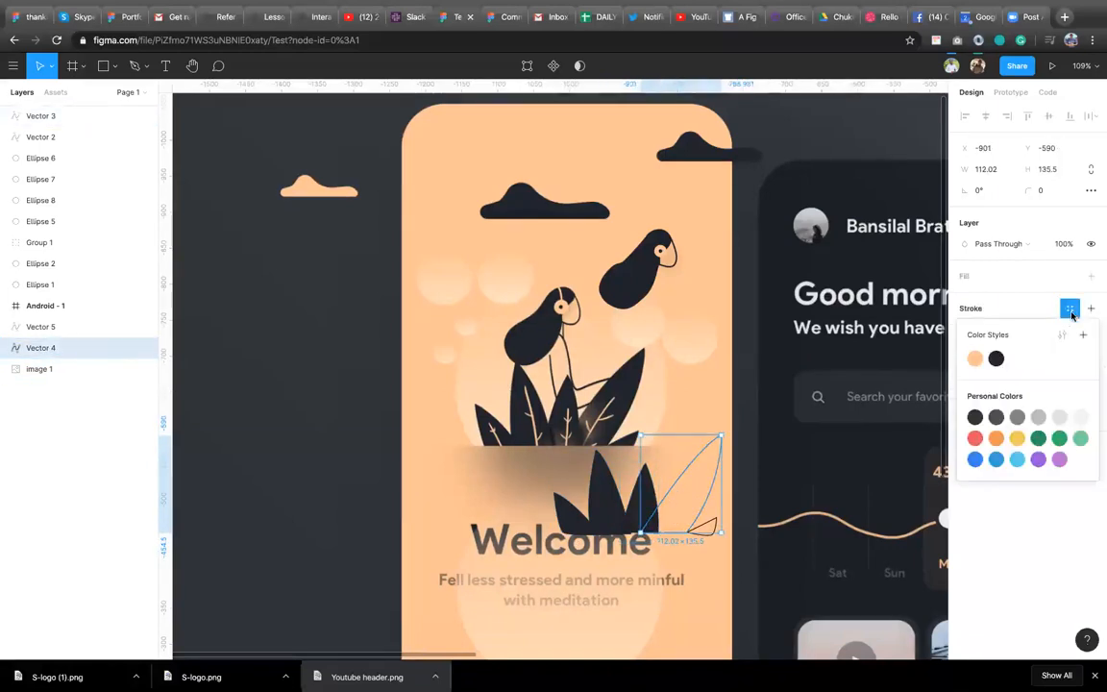
pyautogui.click(997, 358)
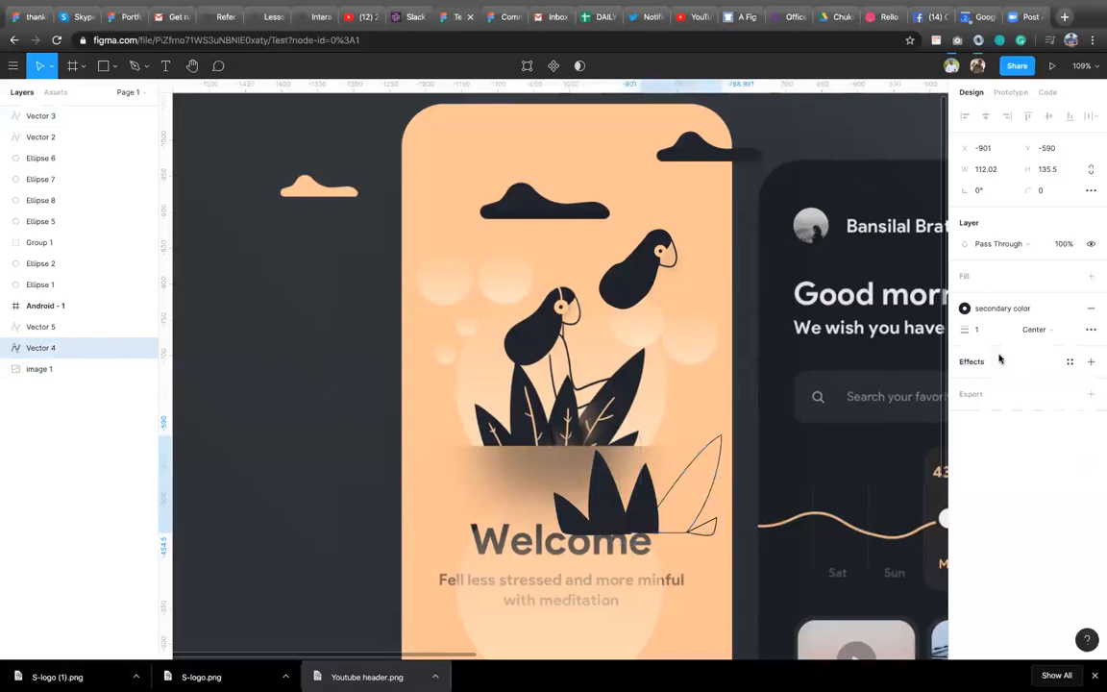
pyautogui.click(1091, 308)
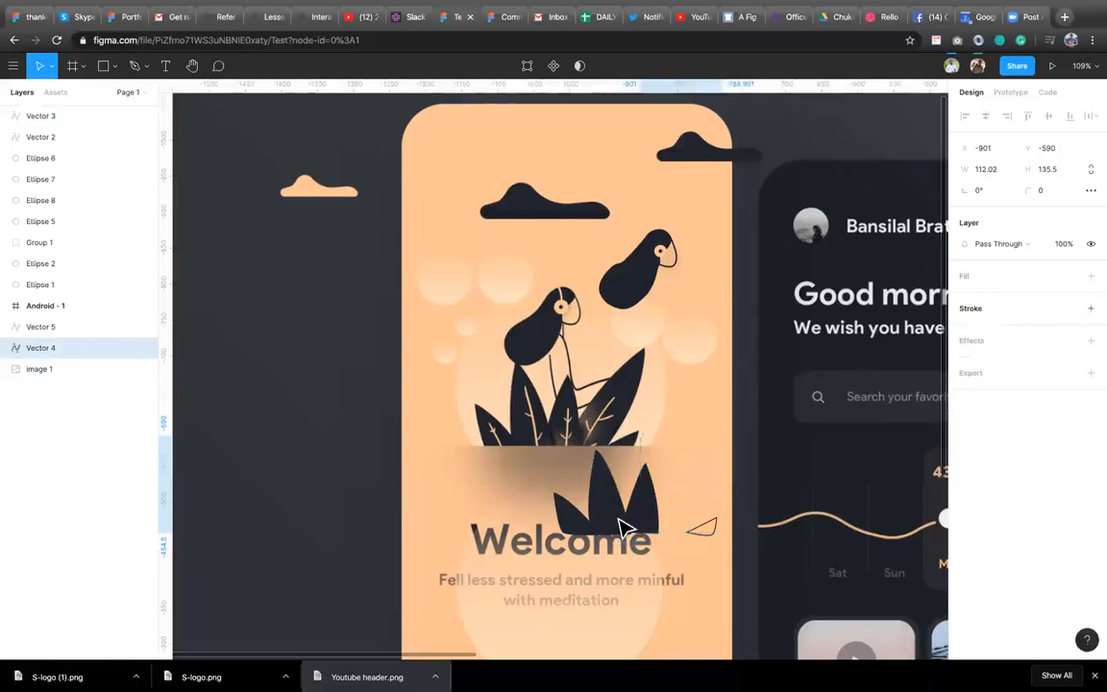
pyautogui.click(1091, 275)
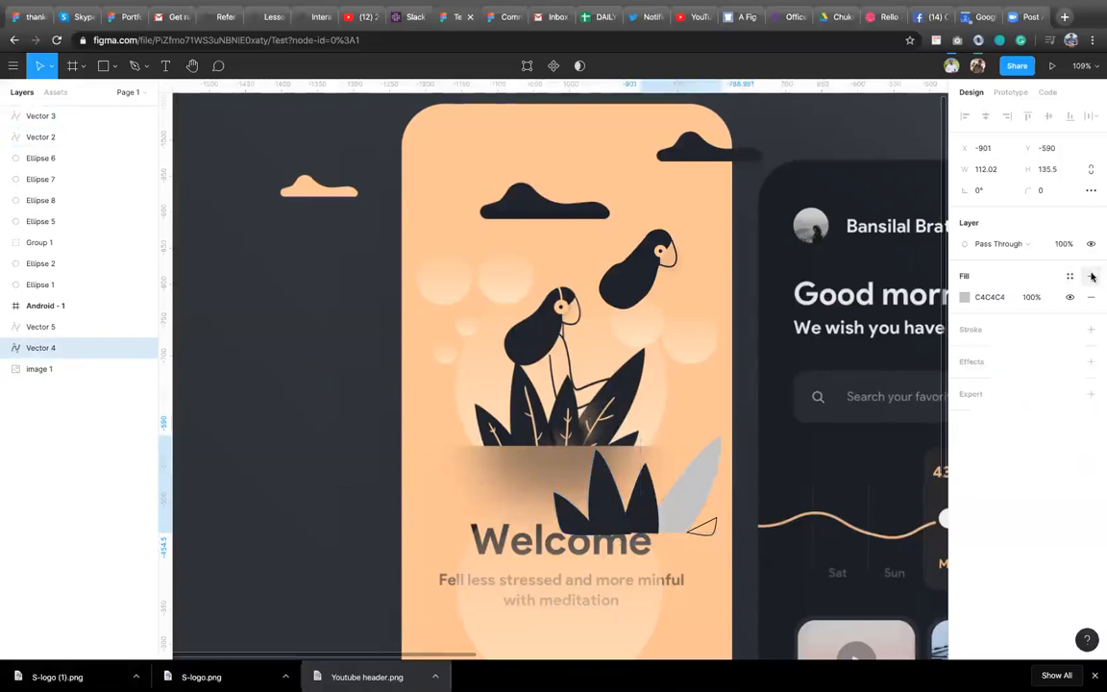
pyautogui.click(966, 297)
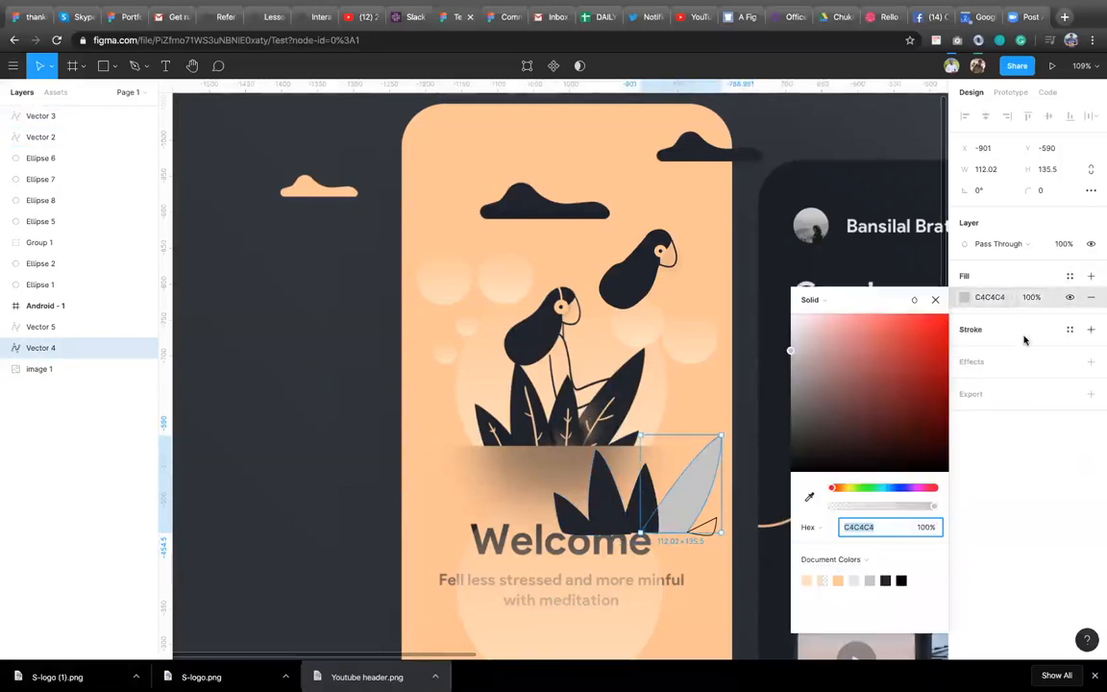
pyautogui.click(1070, 276)
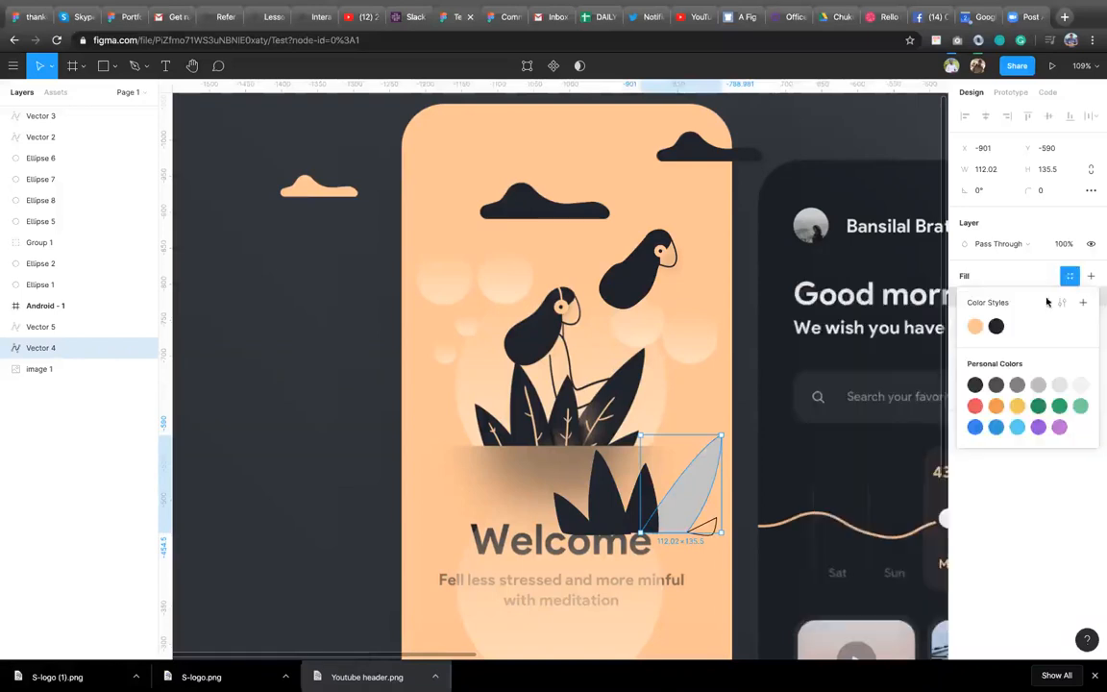
pyautogui.click(997, 327)
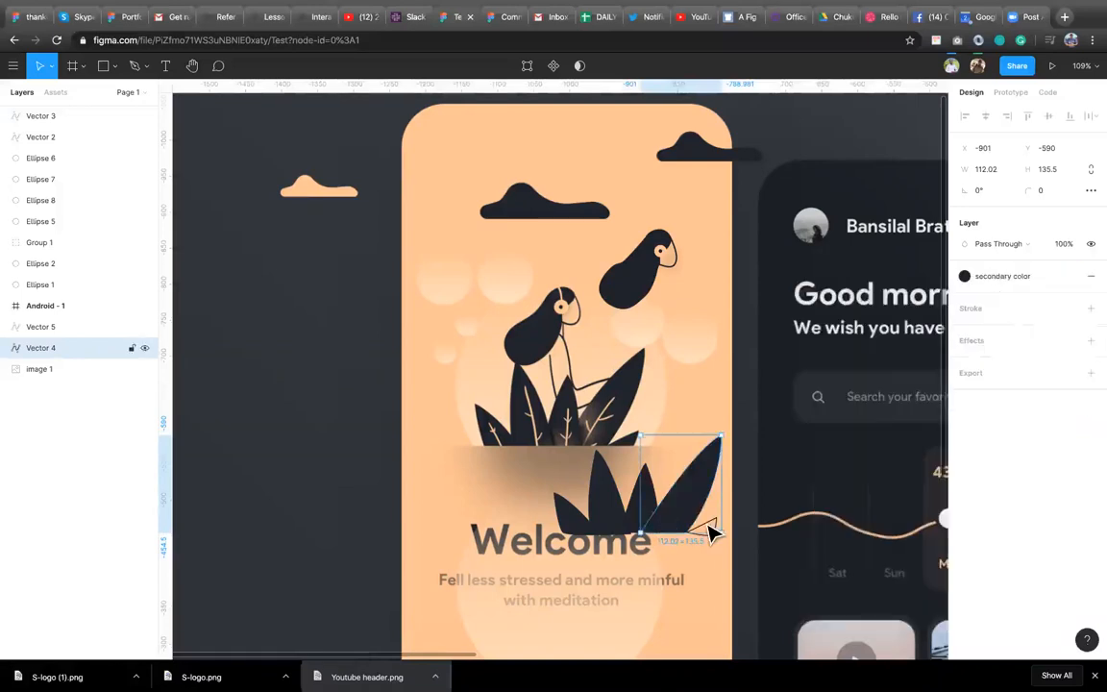
# Replace the small traced leaf's stroke with a fill using the secondary color style.
pyautogui.click(702, 524)
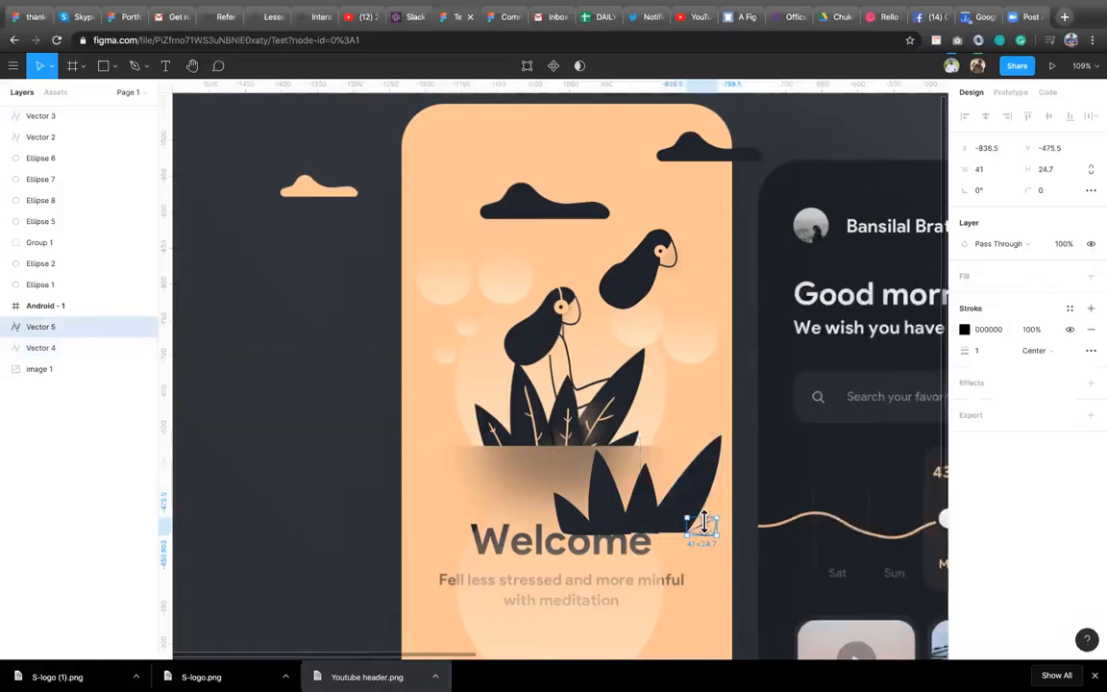
pyautogui.click(1091, 329)
pyautogui.click(1091, 277)
pyautogui.click(1070, 276)
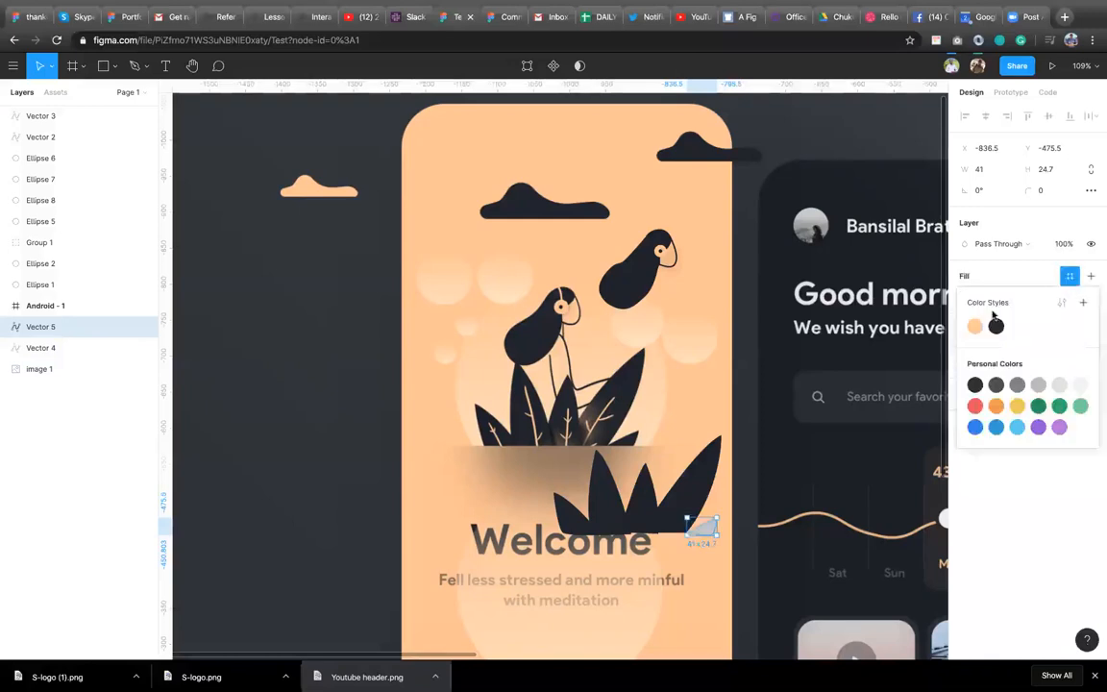
pyautogui.click(996, 327)
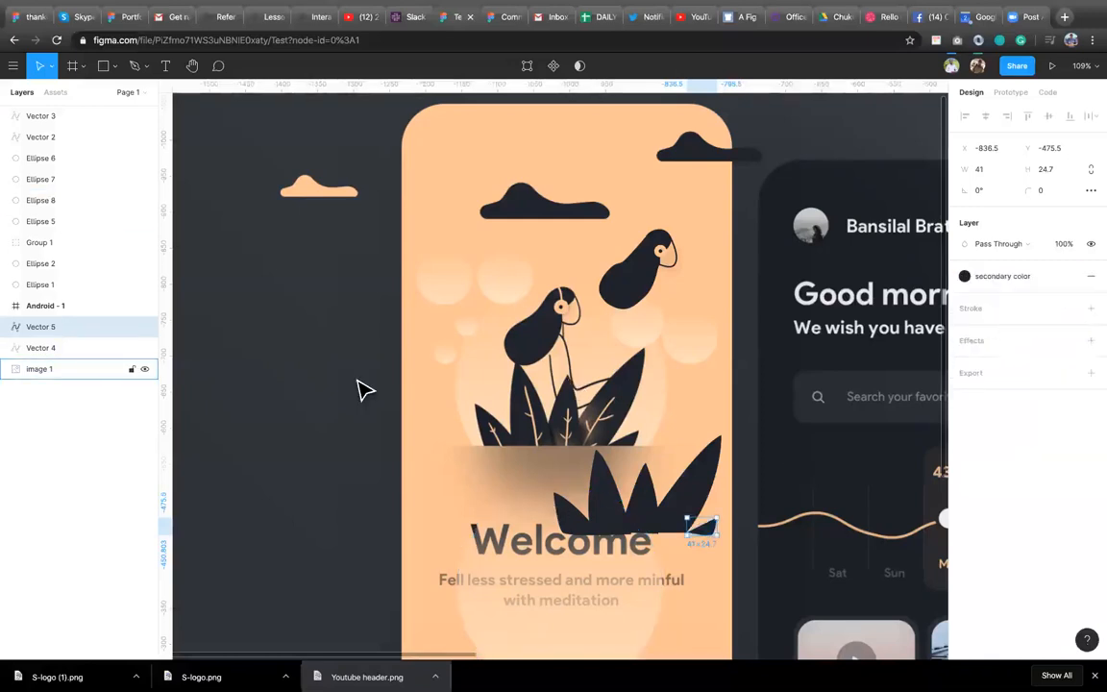
# Generate a 595 × 220 noise texture rectangle with the Noise plugin.
pyautogui.hotkey('shift', '1')
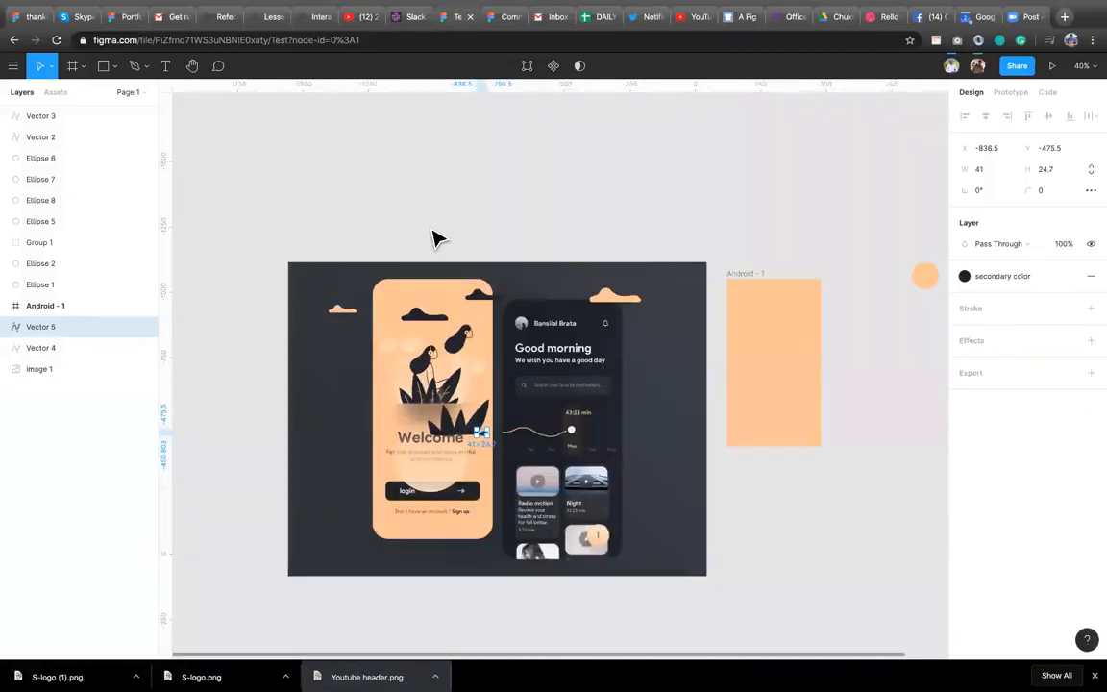
pyautogui.rightClick(490, 190)
pyautogui.moveTo(594, 245)
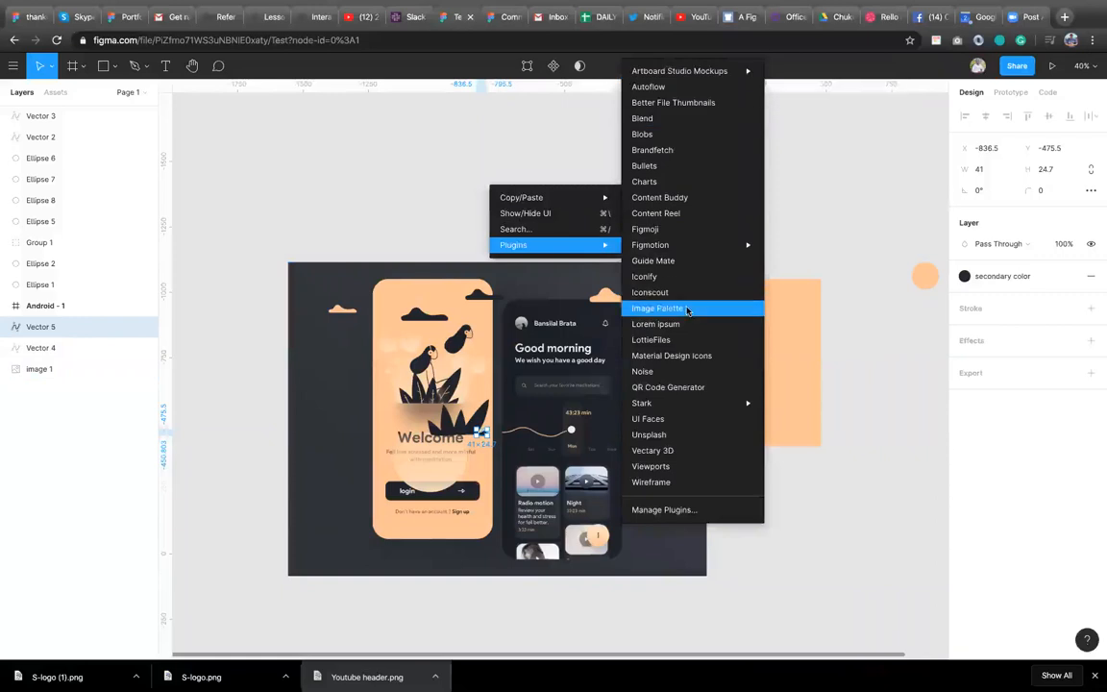
pyautogui.click(683, 369)
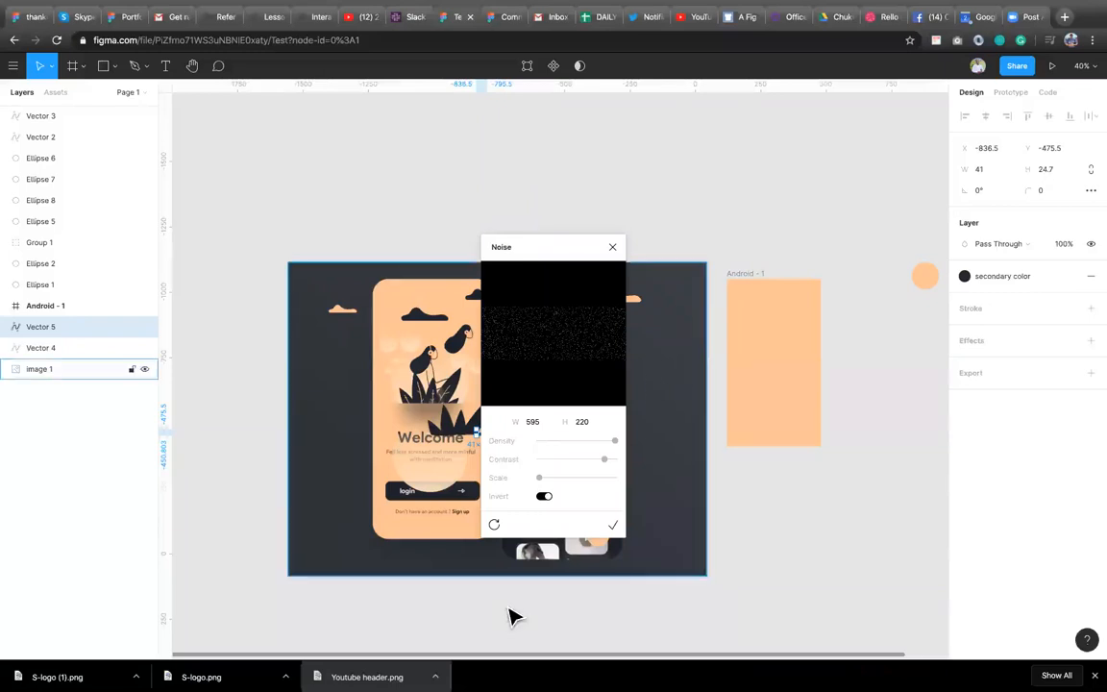
pyautogui.click(545, 497)
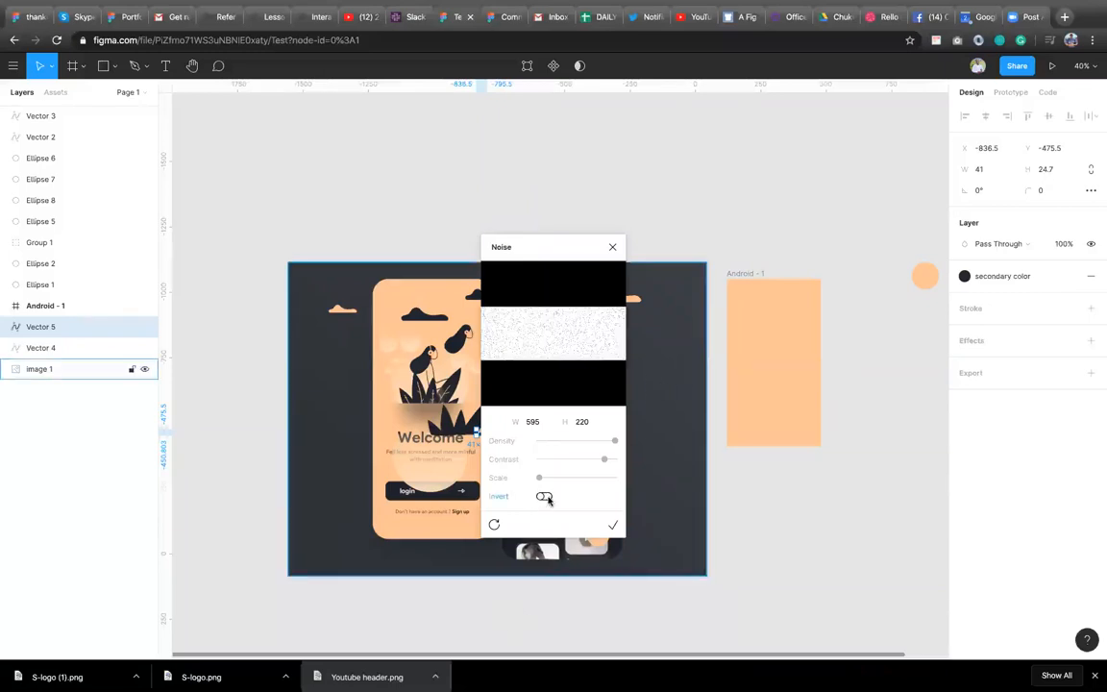
pyautogui.click(545, 497)
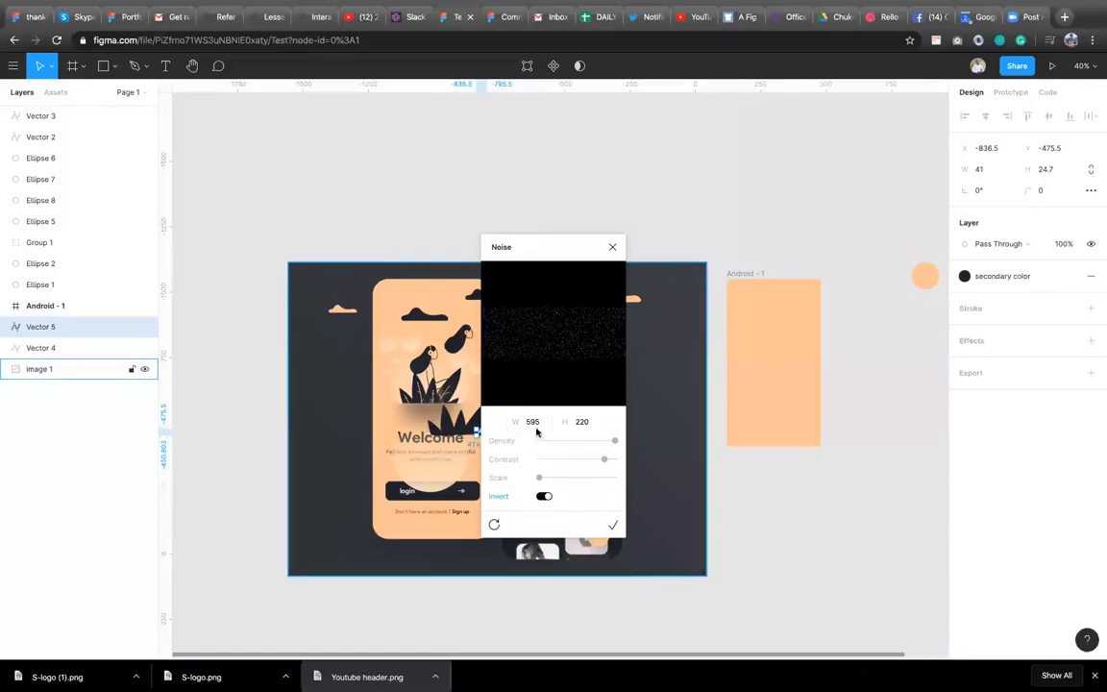
pyautogui.click(614, 528)
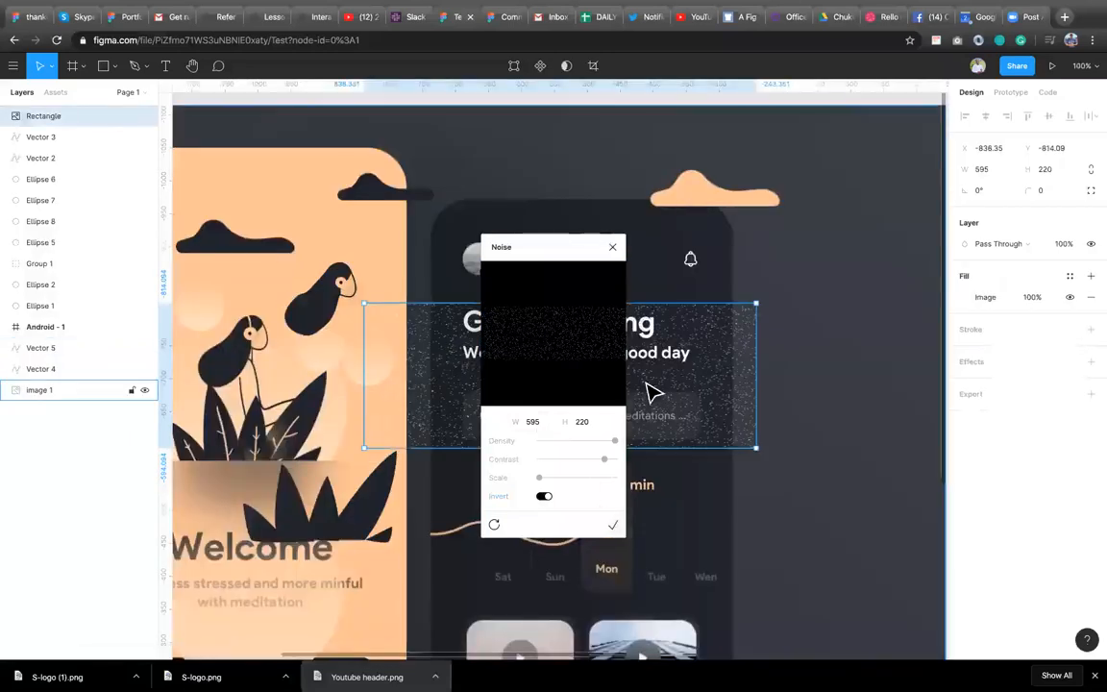
# Move the noise rectangle onto the dark background at the left of the illustration.
pyautogui.moveTo(459, 490); pyautogui.dragTo(172, 525)
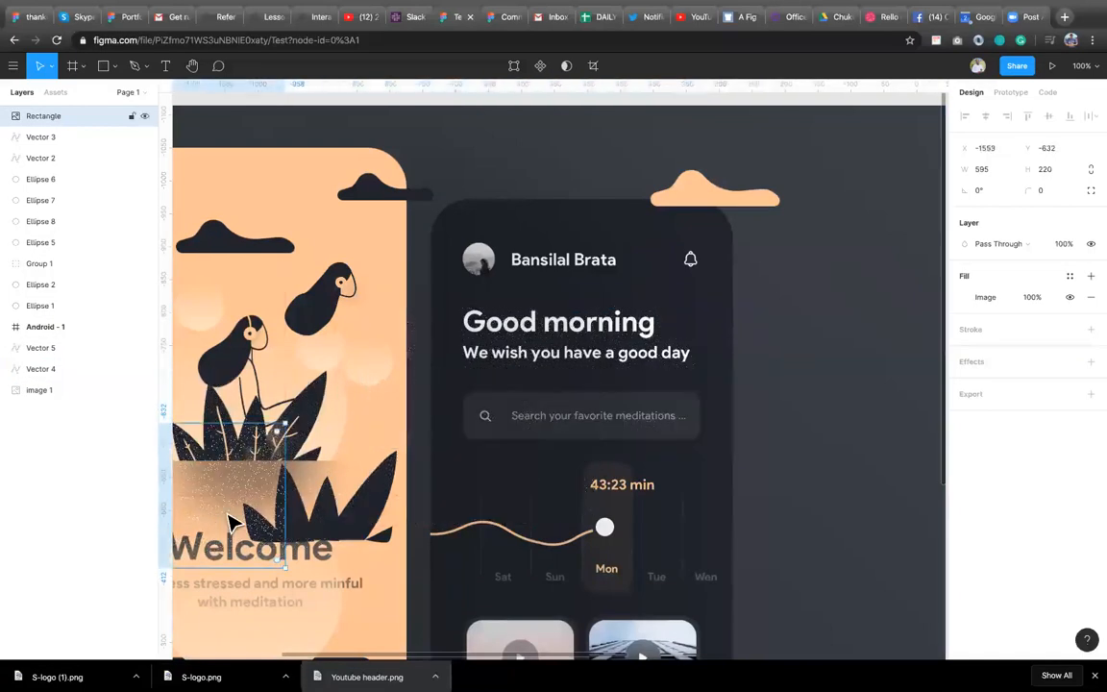
pyautogui.hscroll(-3, 386, 526)
pyautogui.moveTo(410, 522); pyautogui.dragTo(155, 543)
pyautogui.moveTo(381, 490); pyautogui.dragTo(328, 508)
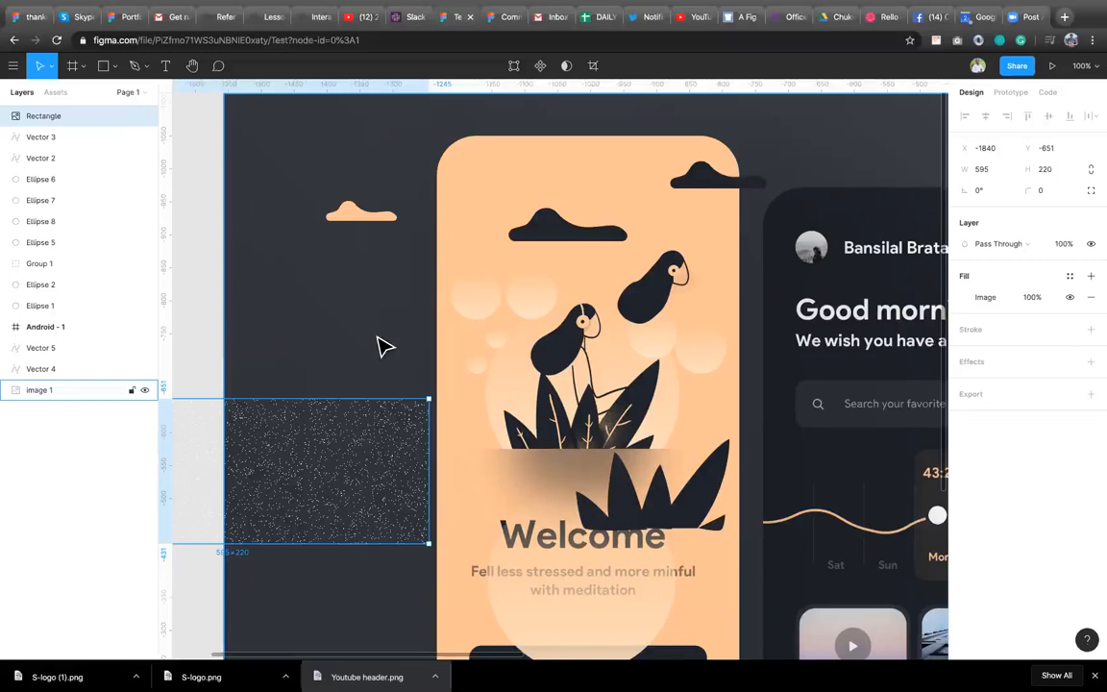
pyautogui.rightClick(334, 326)
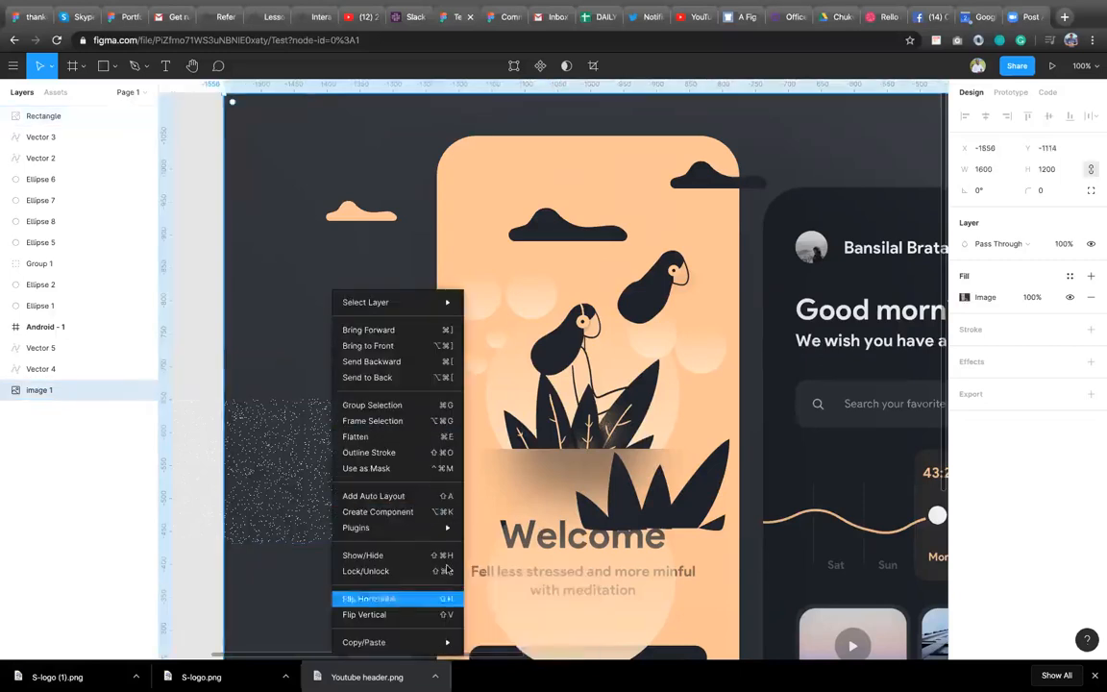
pyautogui.moveTo(423, 528)
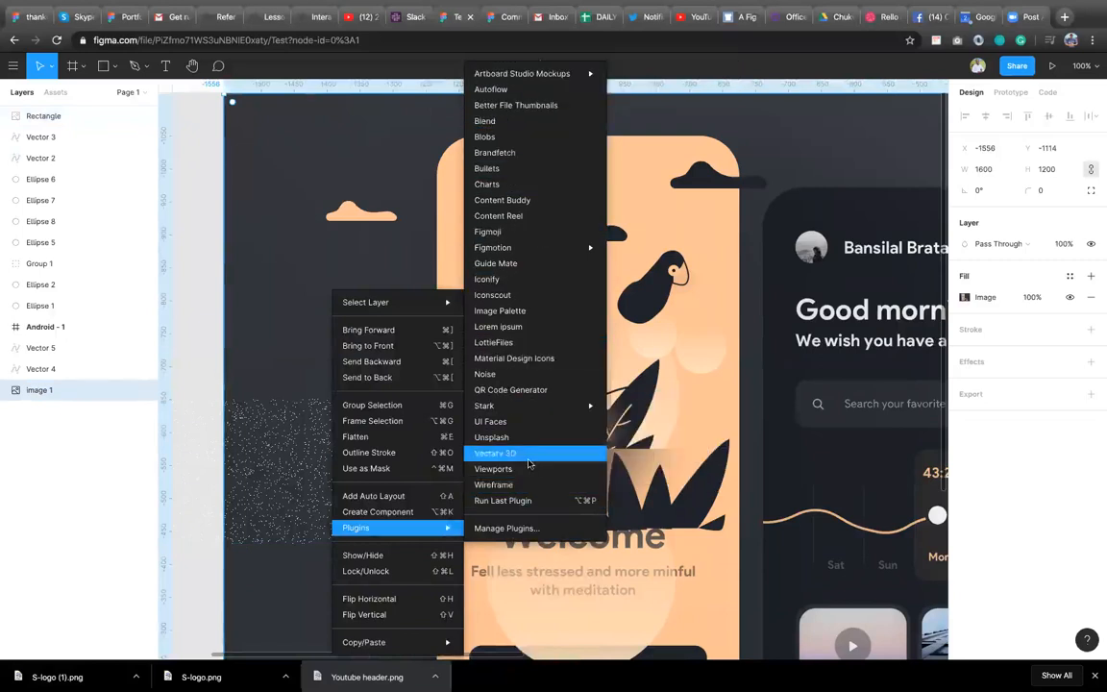
pyautogui.click(655, 550)
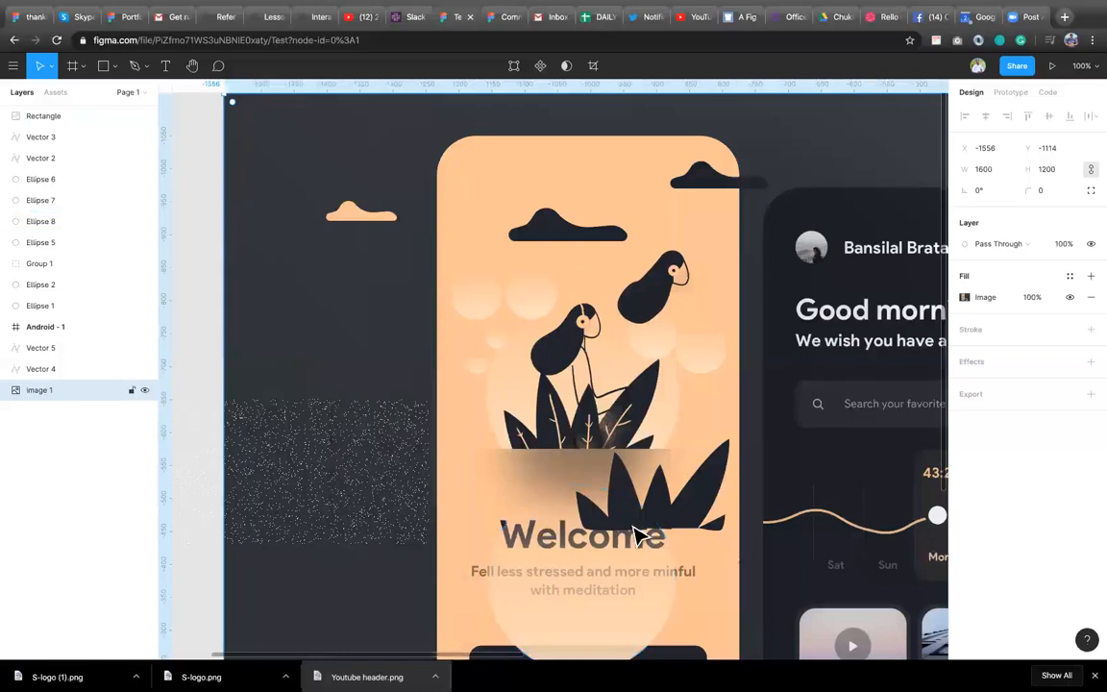
# Move the gradient circle left so it overlaps the noise rectangle beside the phone screen.
pyautogui.scroll(-3, 593, 548)
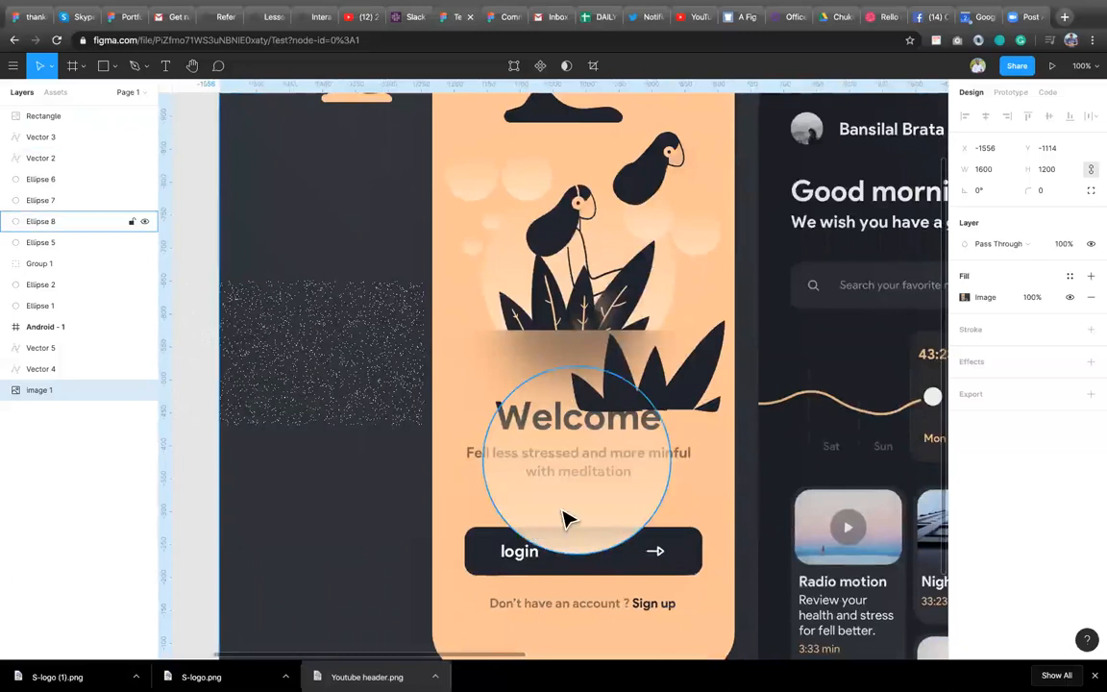
pyautogui.click(566, 520)
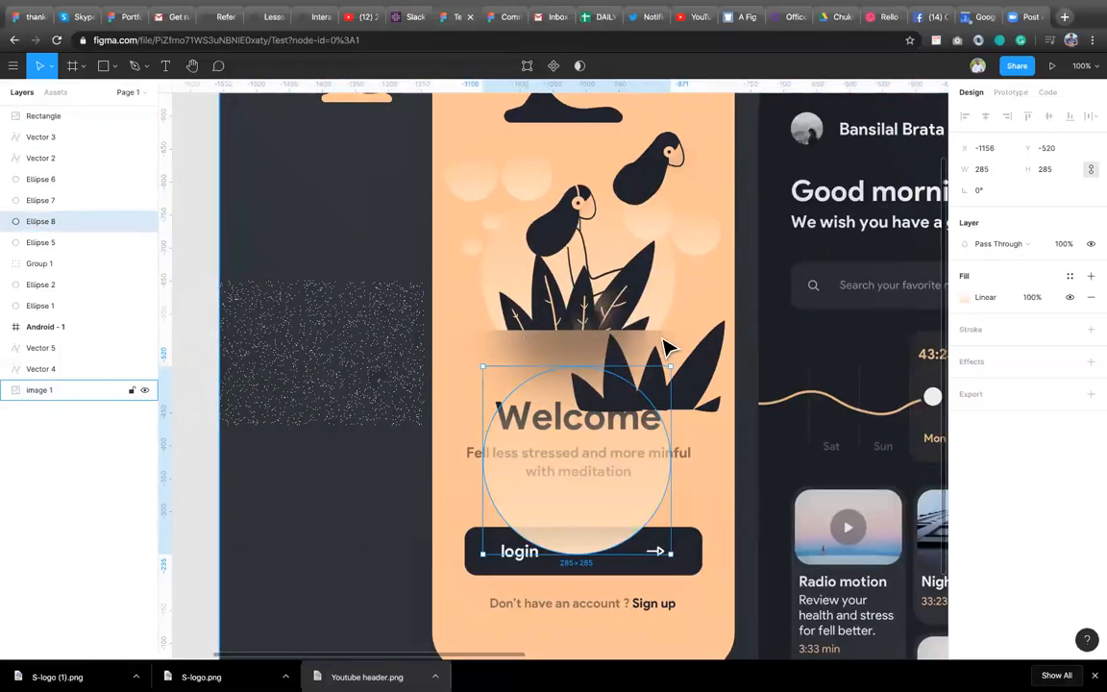
pyautogui.moveTo(584, 524); pyautogui.dragTo(429, 394)
# Move the noise rectangle up to the top-left corner of the background, behind the small cloud.
pyautogui.scroll(2, 583, 305)
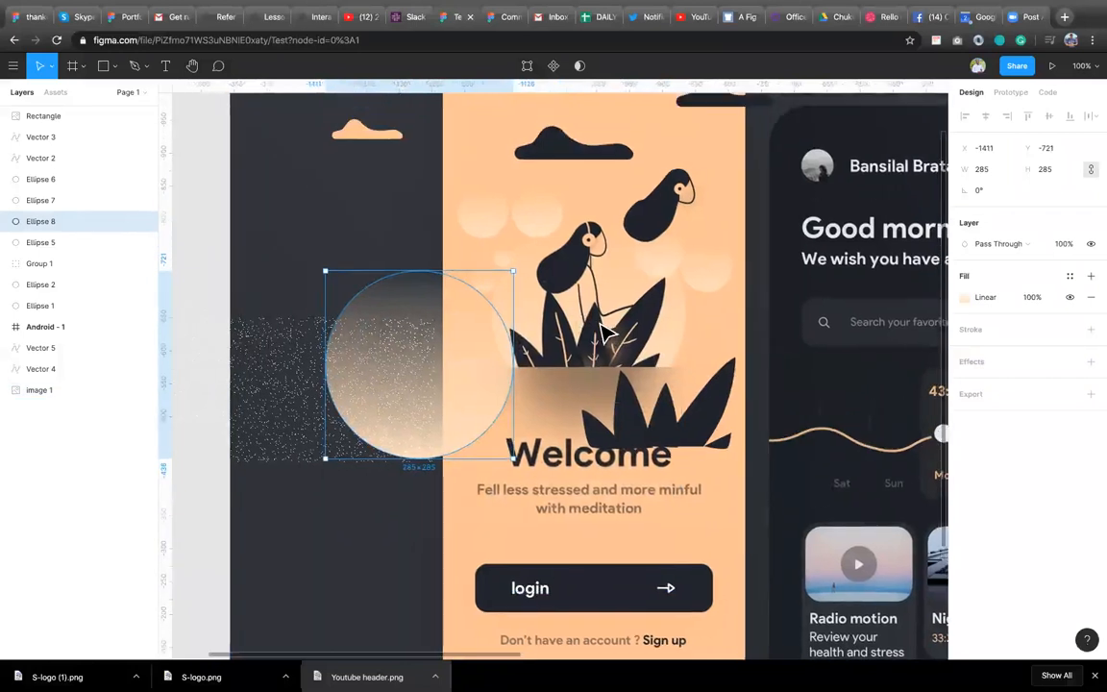
pyautogui.scroll(5, 602, 331)
pyautogui.scroll(5, 602, 331)
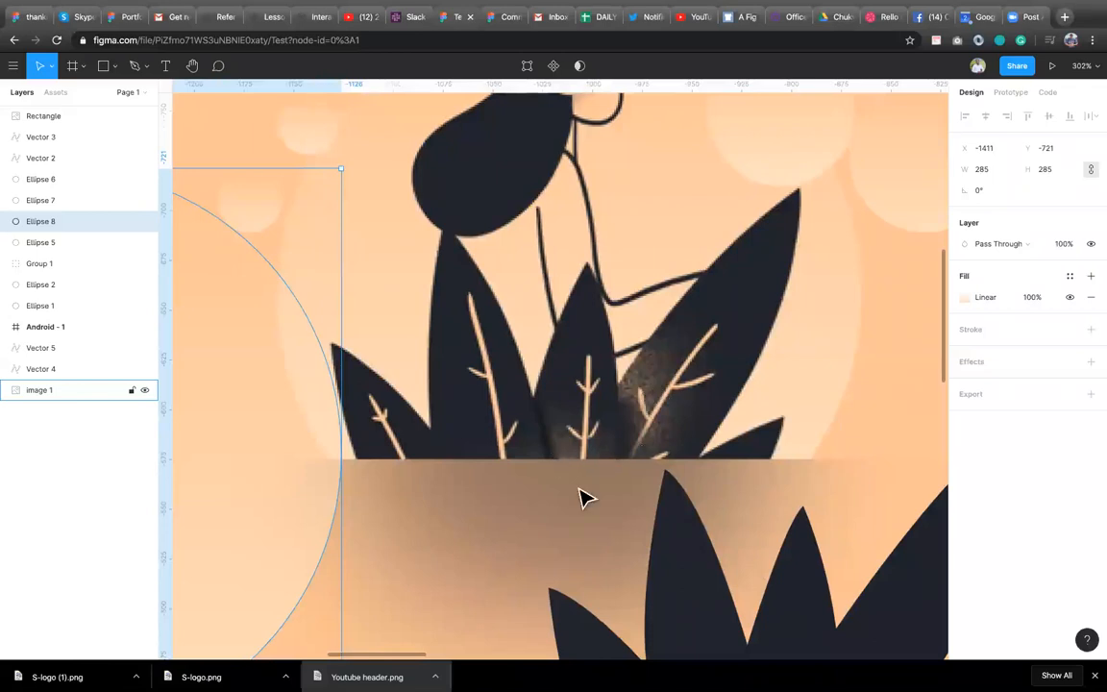
pyautogui.scroll(-10, 580, 498)
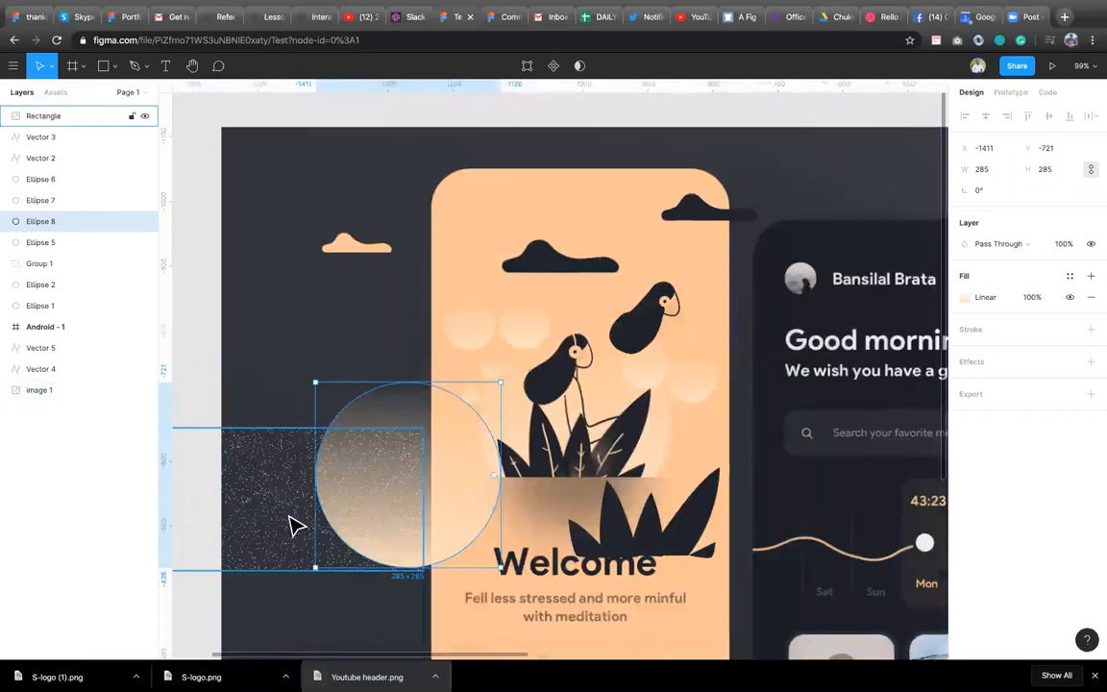
pyautogui.moveTo(292, 524); pyautogui.dragTo(272, 304)
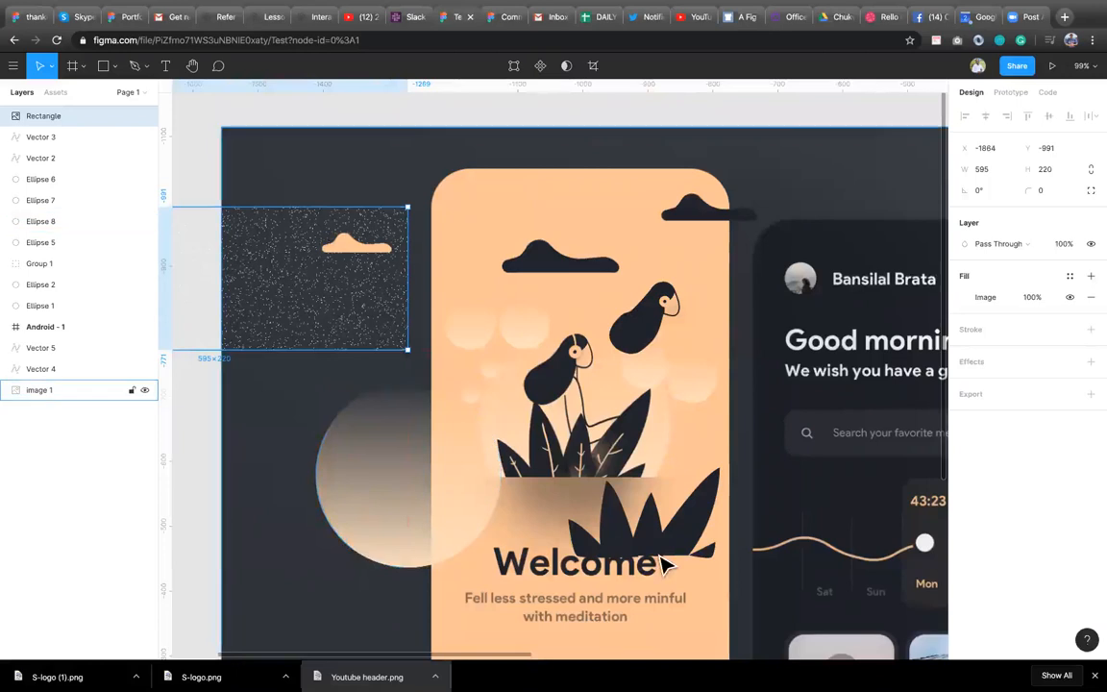
# Select all four traced leaf paths and group them.
pyautogui.click(612, 548)
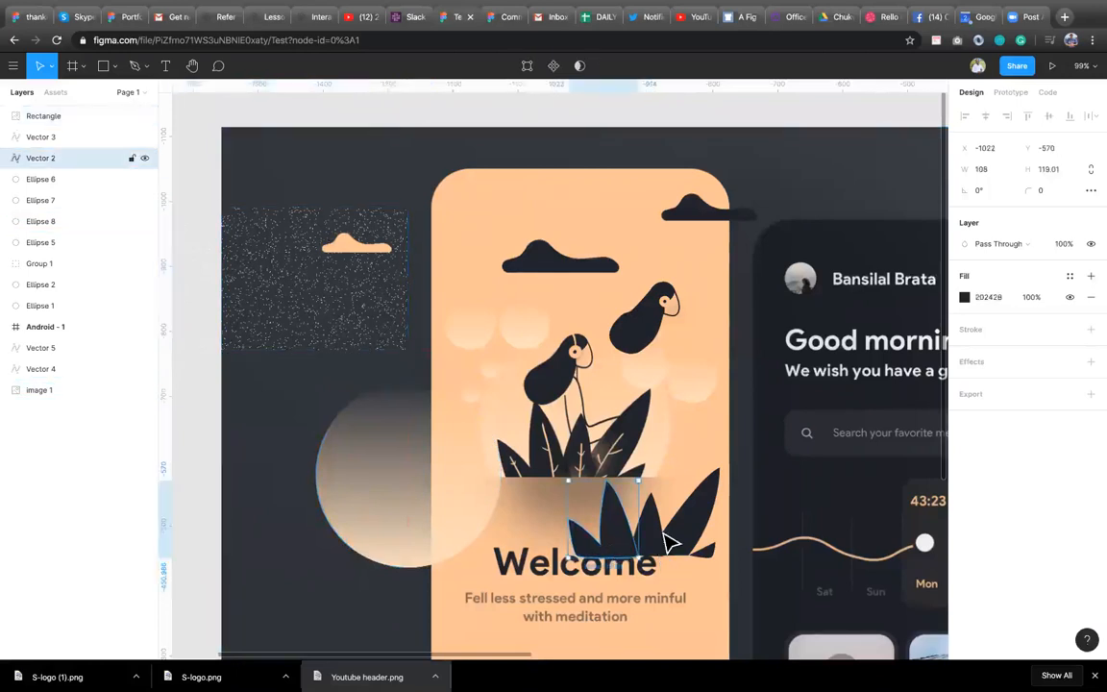
pyautogui.keyDown('shift'); pyautogui.click(657, 533); pyautogui.keyUp('shift')
pyautogui.keyDown('shift'); pyautogui.click(702, 543); pyautogui.keyUp('shift')
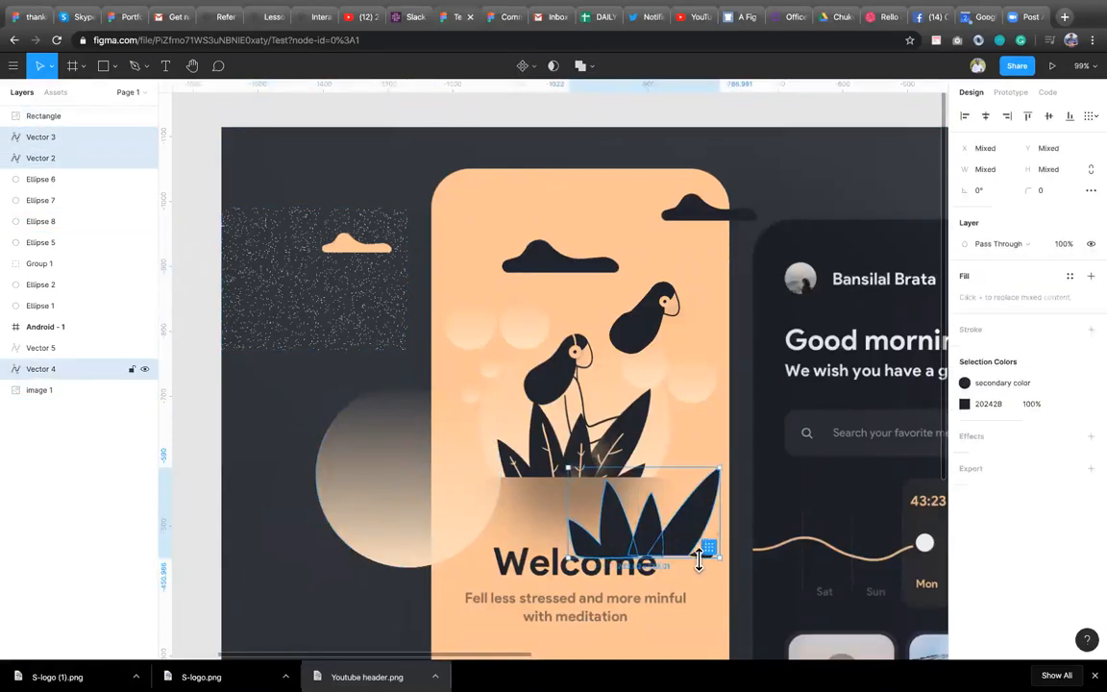
pyautogui.keyDown('shift'); pyautogui.click(702, 560); pyautogui.keyUp('shift')
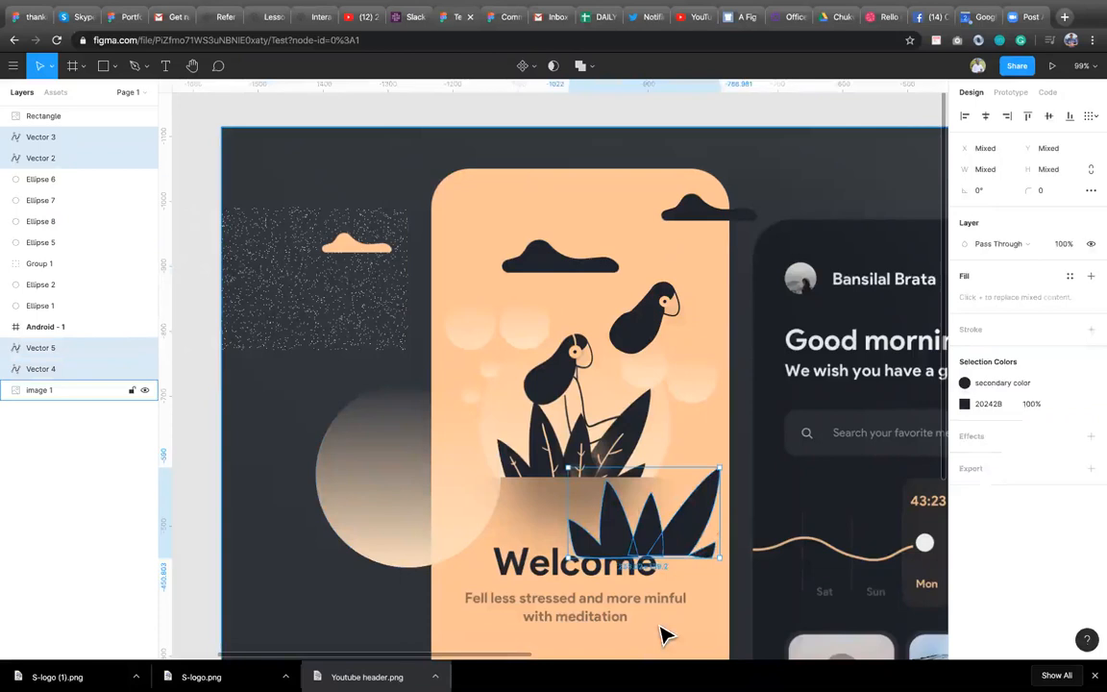
pyautogui.press('super+g')
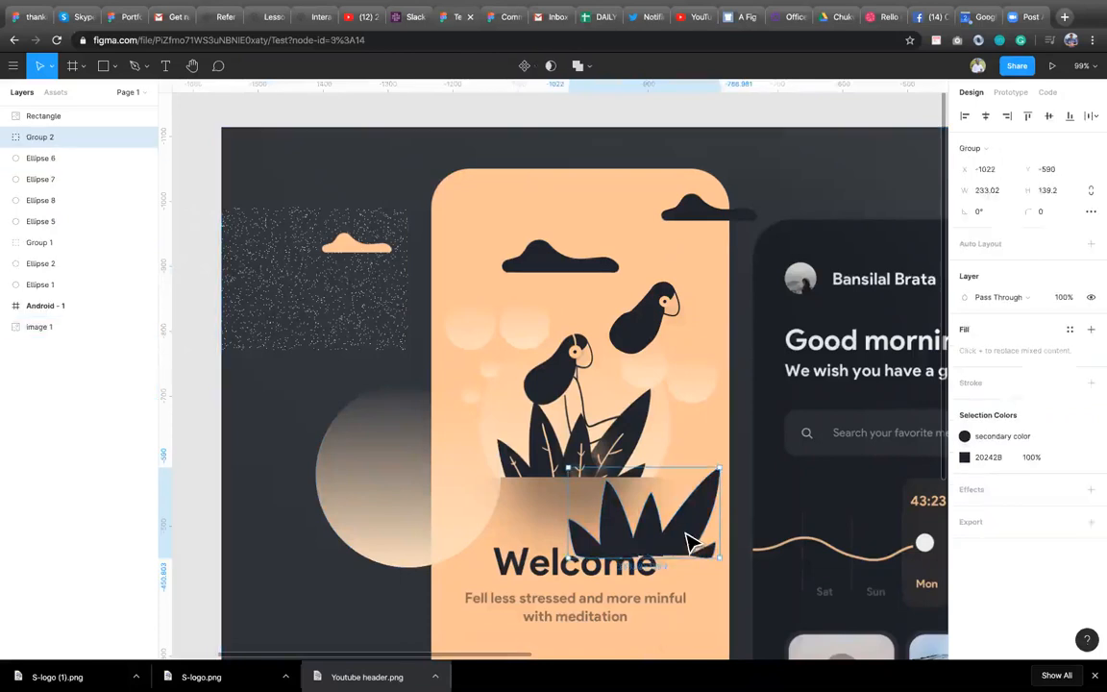
# Position the leaf group over the bottom leaves of the illustration.
pyautogui.moveTo(557, 504); pyautogui.dragTo(452, 519)
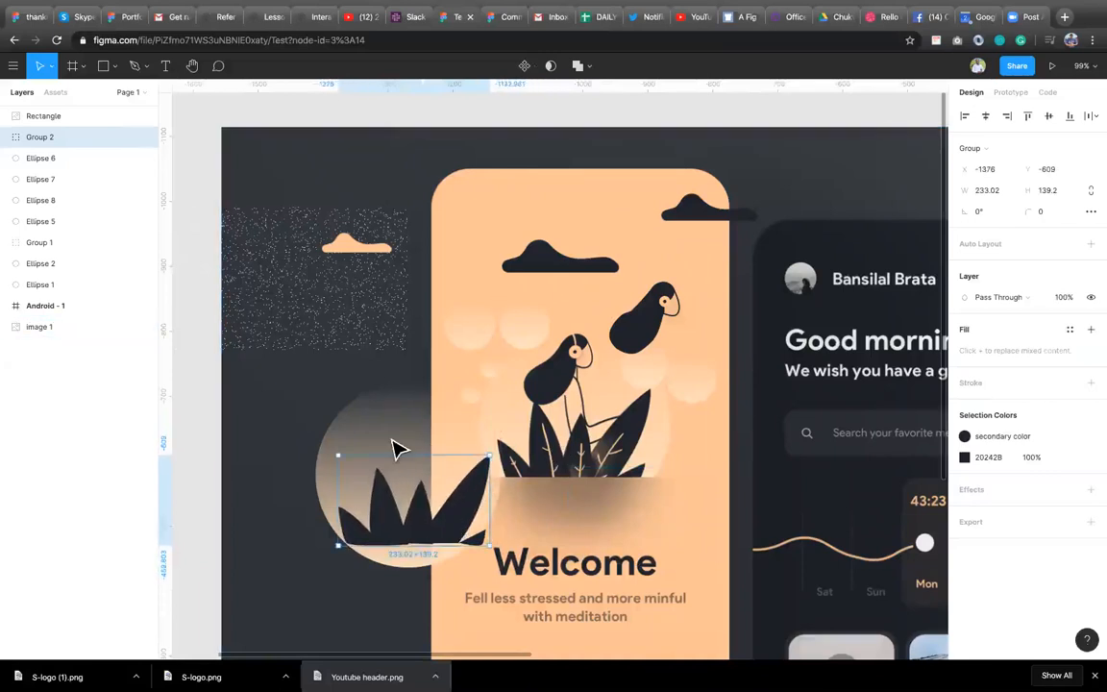
pyautogui.moveTo(440, 529); pyautogui.dragTo(658, 527)
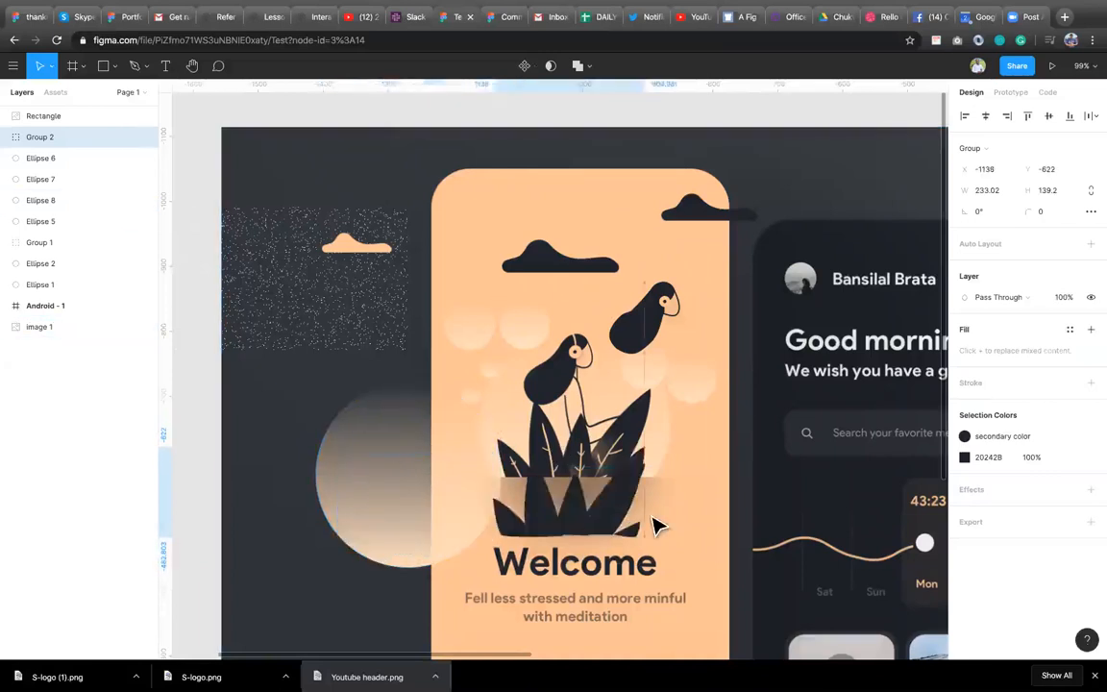
pyautogui.press('r')
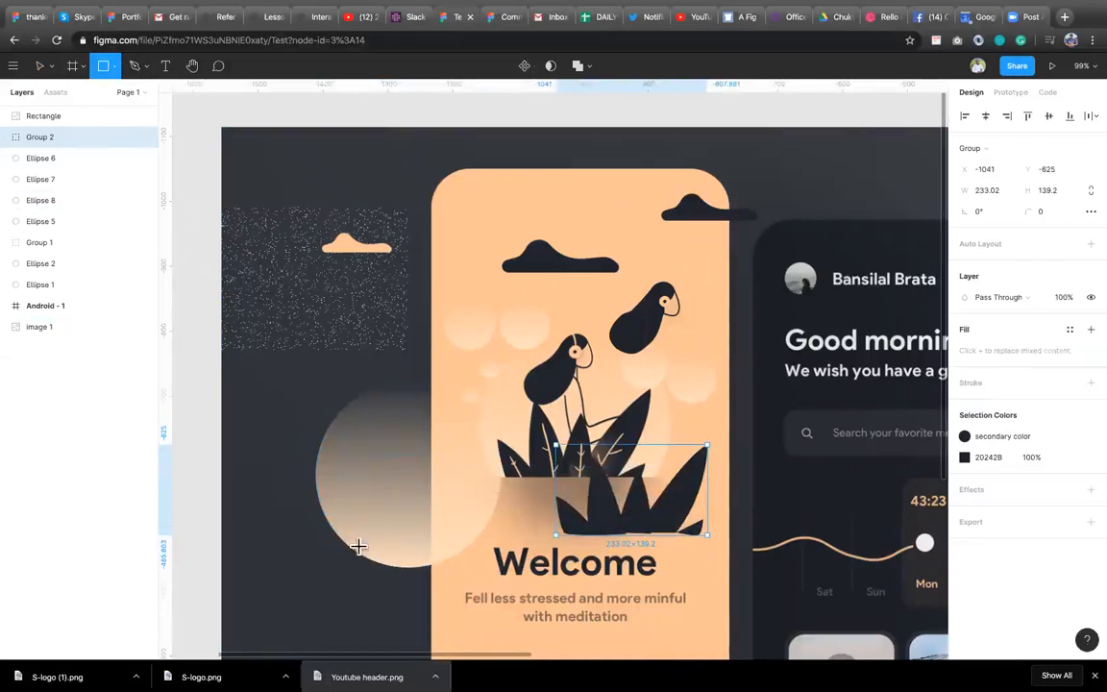
# Draw a rectangle about 289 × 73 overlapping the bottom of the gradient circle, beside the Welcome heading.
pyautogui.moveTo(347, 542); pyautogui.dragTo(495, 589)
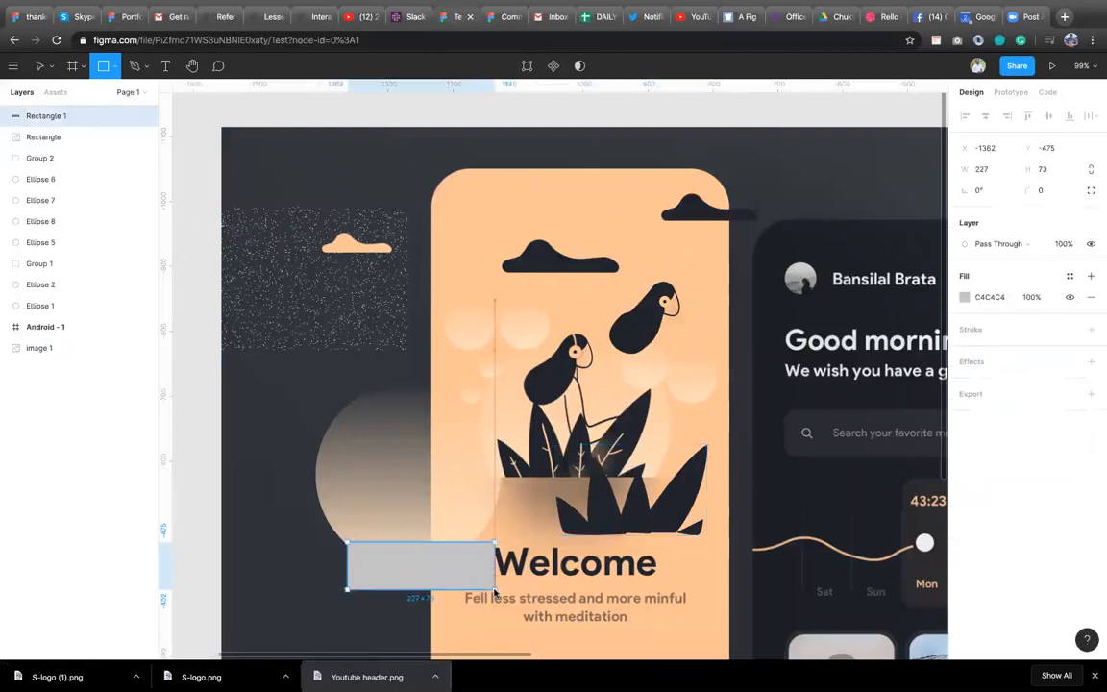
pyautogui.moveTo(347, 564); pyautogui.dragTo(320, 563)
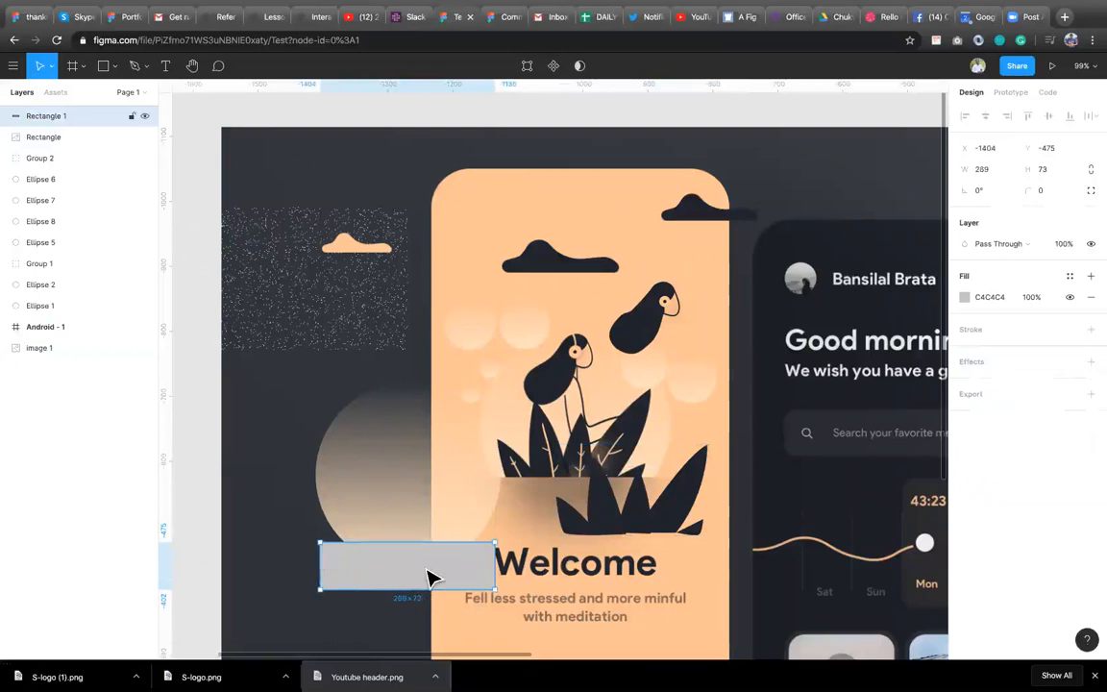
pyautogui.moveTo(429, 578); pyautogui.dragTo(421, 574)
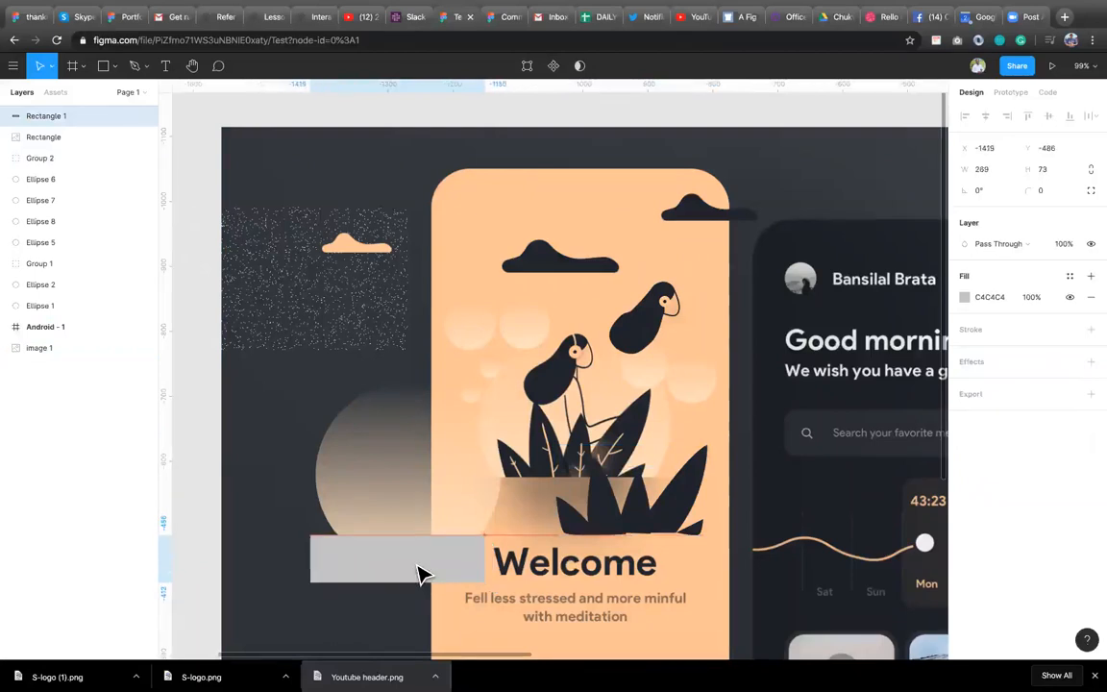
# Move the leaf group down so it sits lower on the phone screen, over the Welcome heading.
pyautogui.click(647, 508)
pyautogui.moveTo(646, 507); pyautogui.dragTo(662, 576)
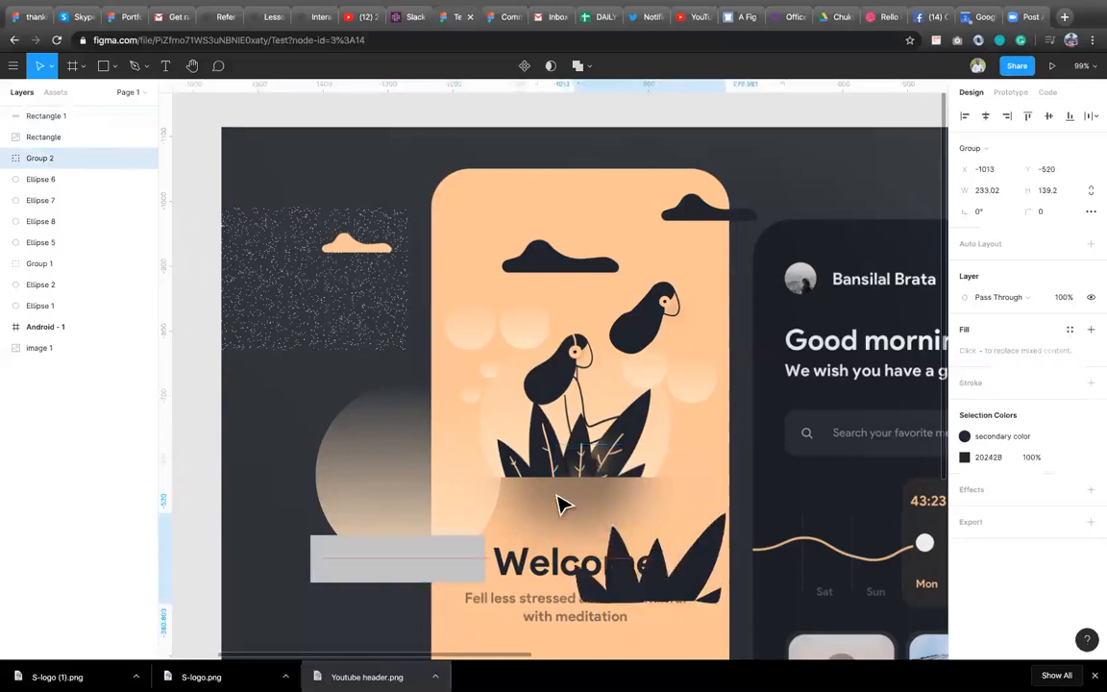
pyautogui.scroll(10, 559, 507)
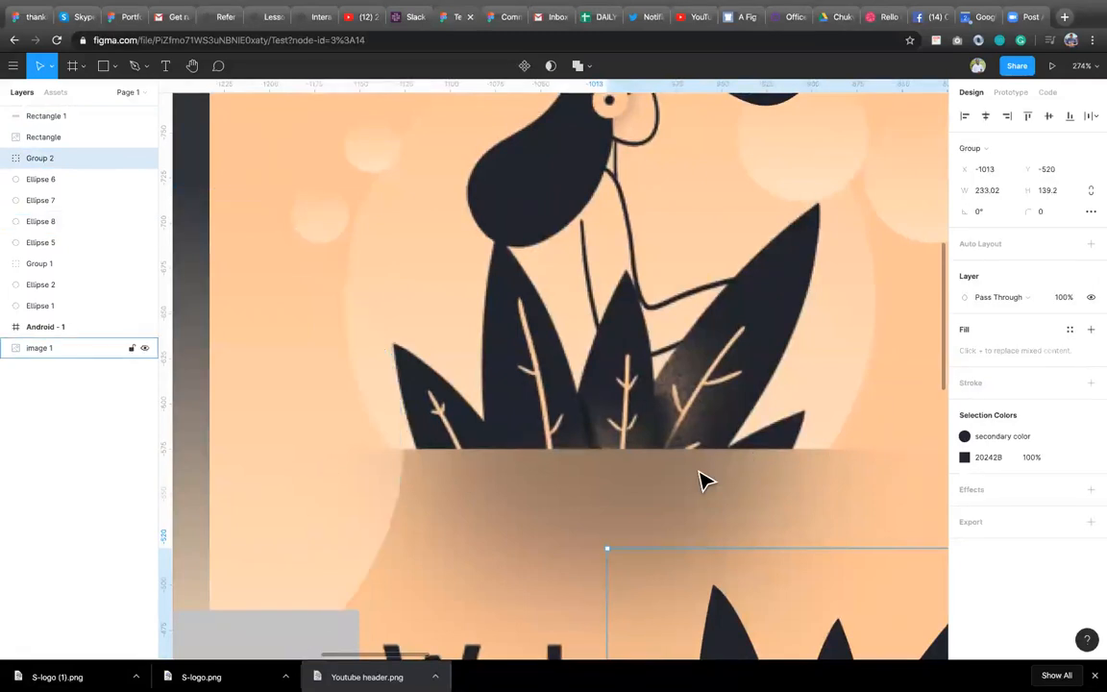
pyautogui.scroll(-5, 701, 481)
pyautogui.scroll(-5, 700, 481)
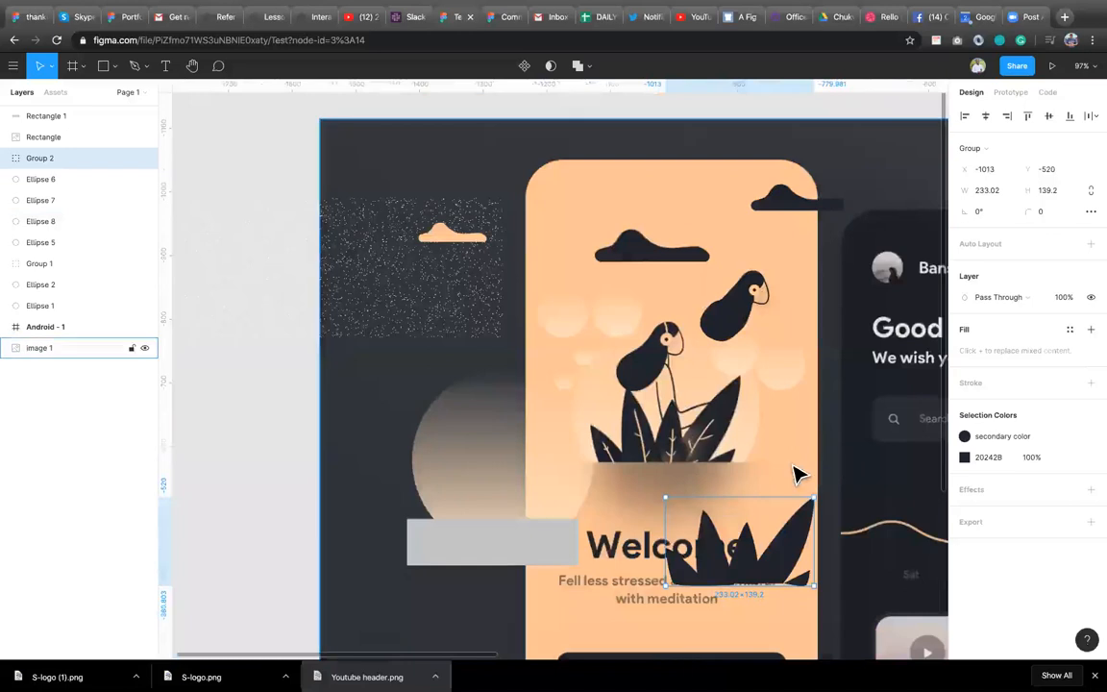
# Nudge the rectangle up and fill it with the brown 987960 sampled from the illustration with the eyedropper.
pyautogui.click(510, 542)
pyautogui.moveTo(514, 544); pyautogui.dragTo(514, 527)
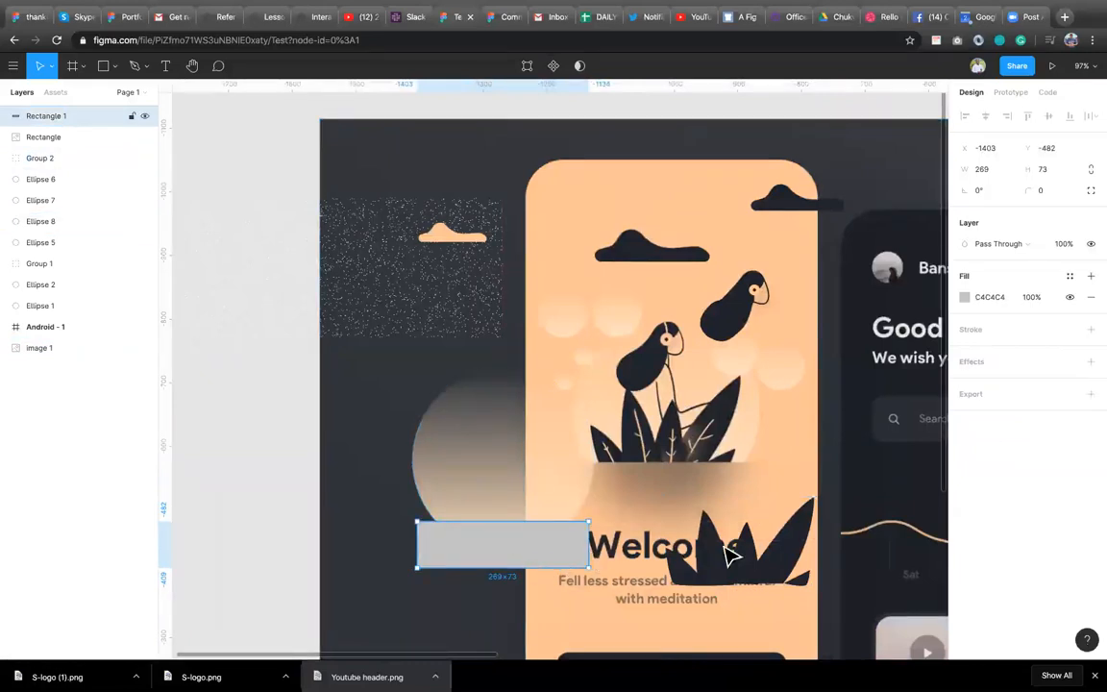
pyautogui.press('i')
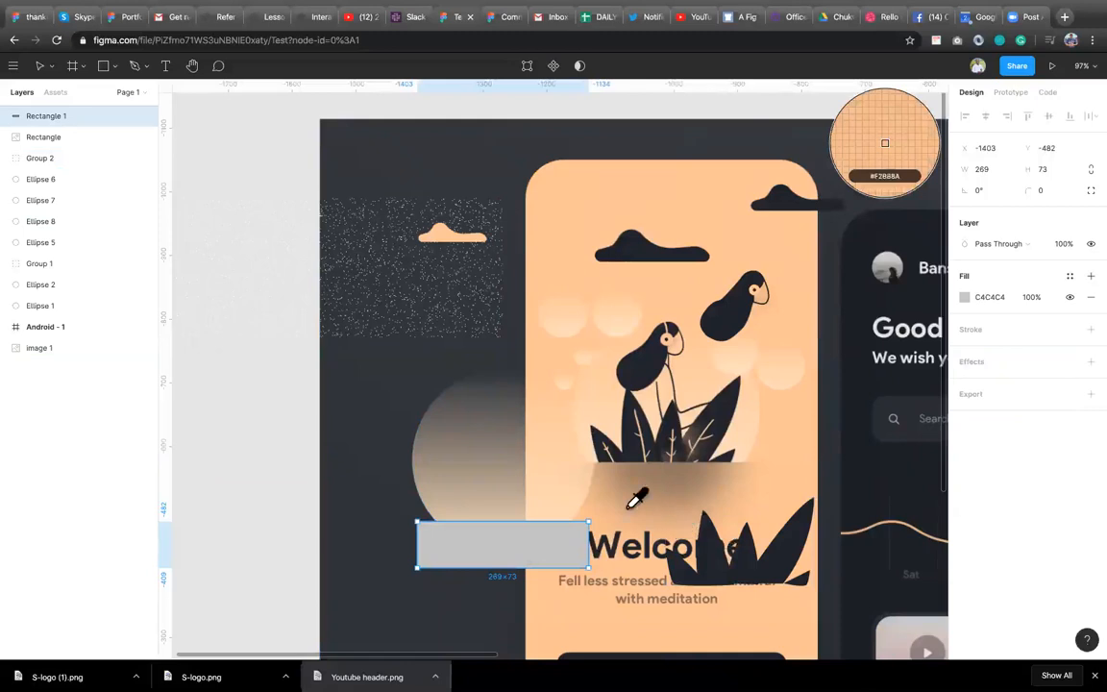
pyautogui.click(678, 485)
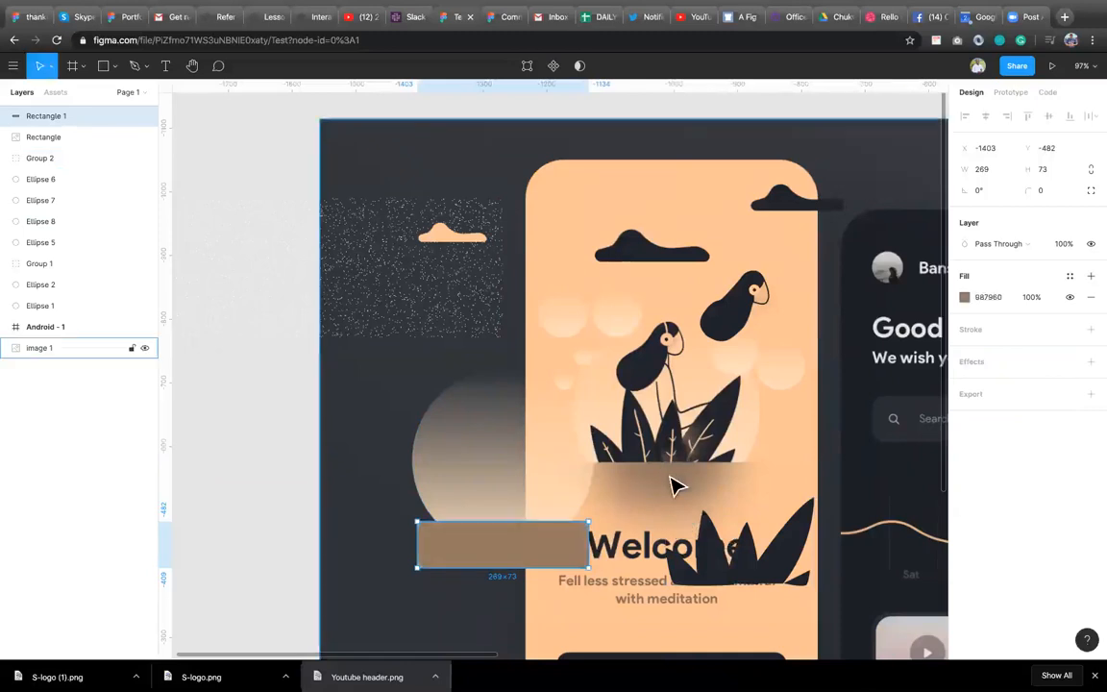
# Try turning the rectangle and gradient circle into a mask group, then undo it.
pyautogui.press('Escape')
pyautogui.click(510, 565)
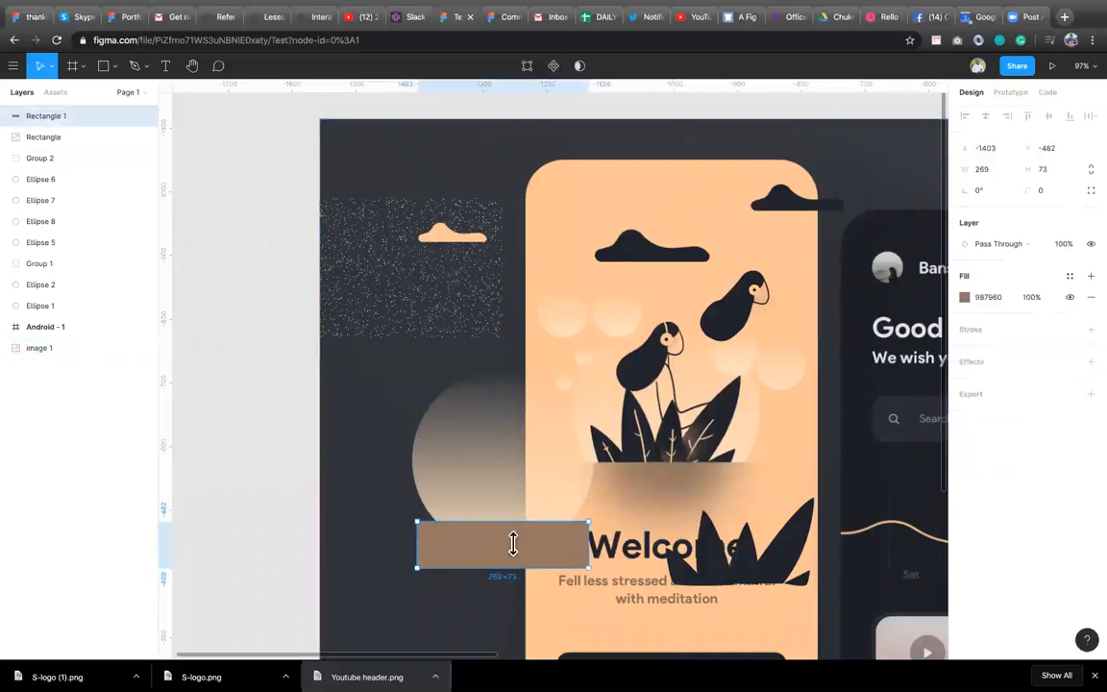
pyautogui.keyDown('shift'); pyautogui.click(538, 495); pyautogui.keyUp('shift')
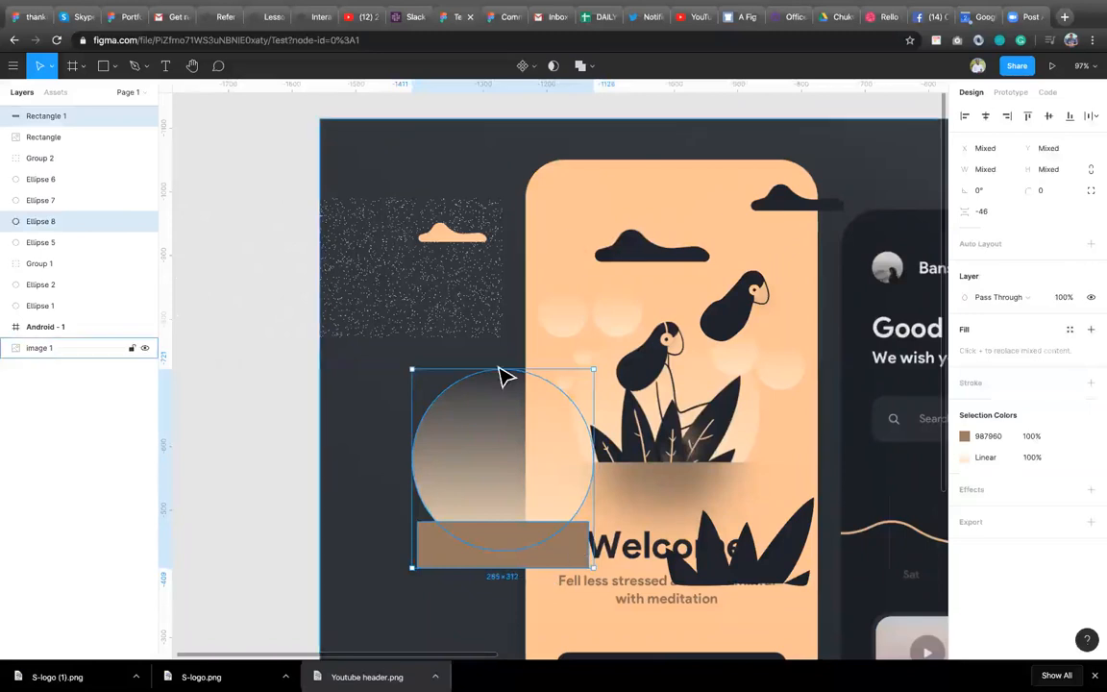
pyautogui.click(554, 66)
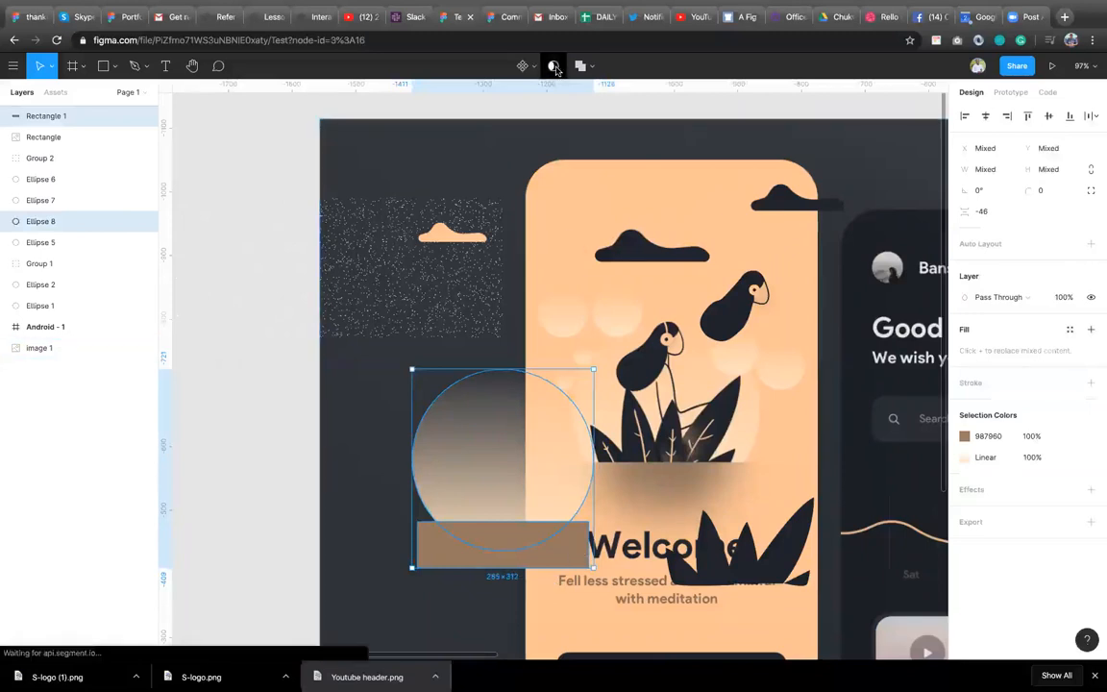
pyautogui.hotkey('ctrl', 'z')
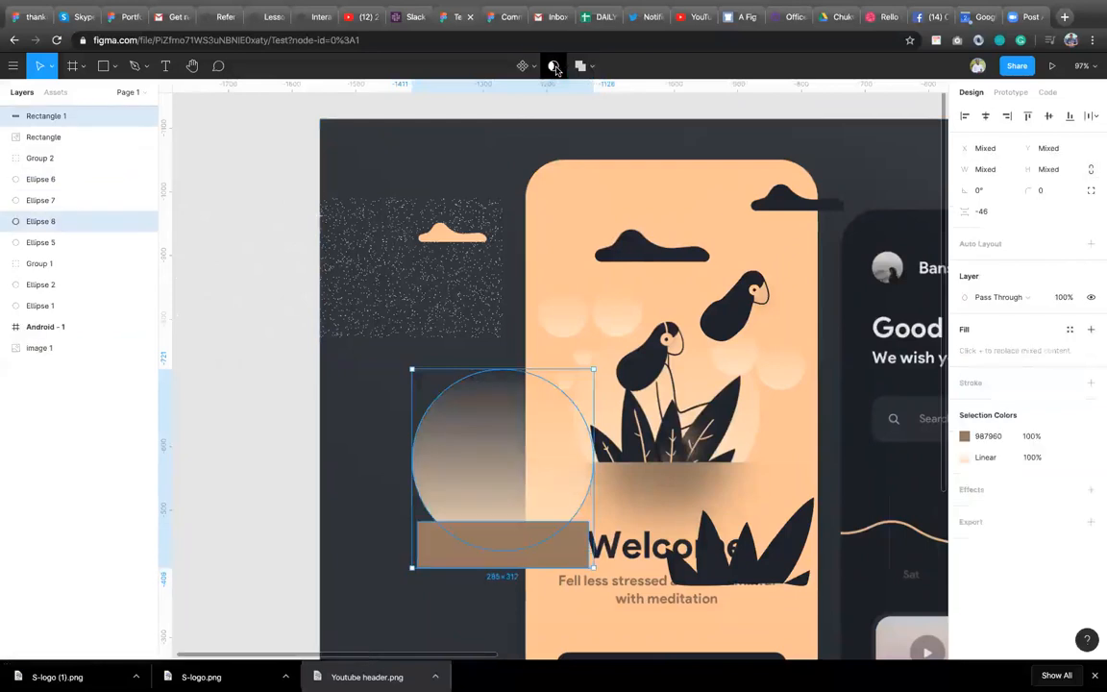
# Bring the gradient circle to the front and try masking it with the rectangle, then remove the mask.
pyautogui.click(437, 563)
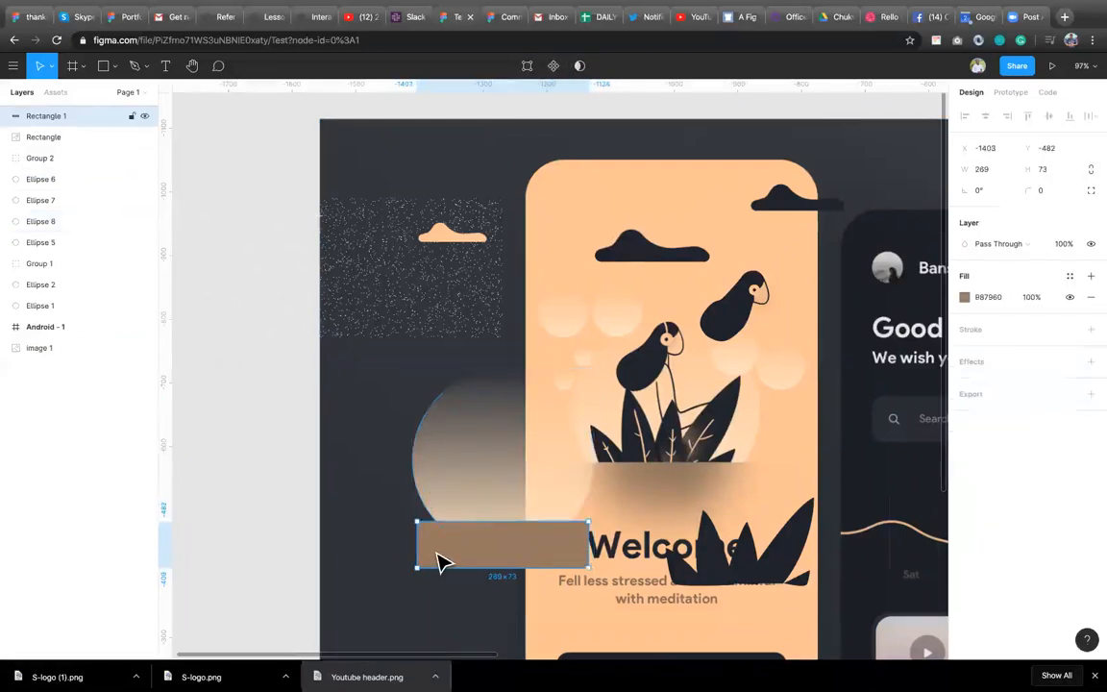
pyautogui.click(516, 458)
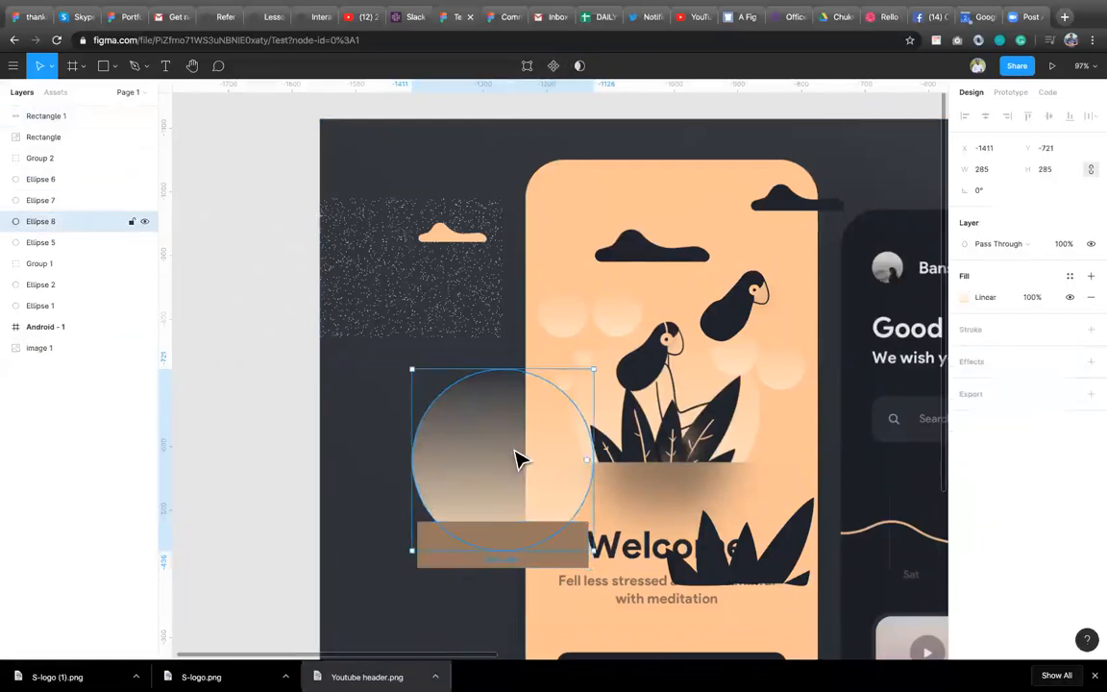
pyautogui.rightClick(516, 458)
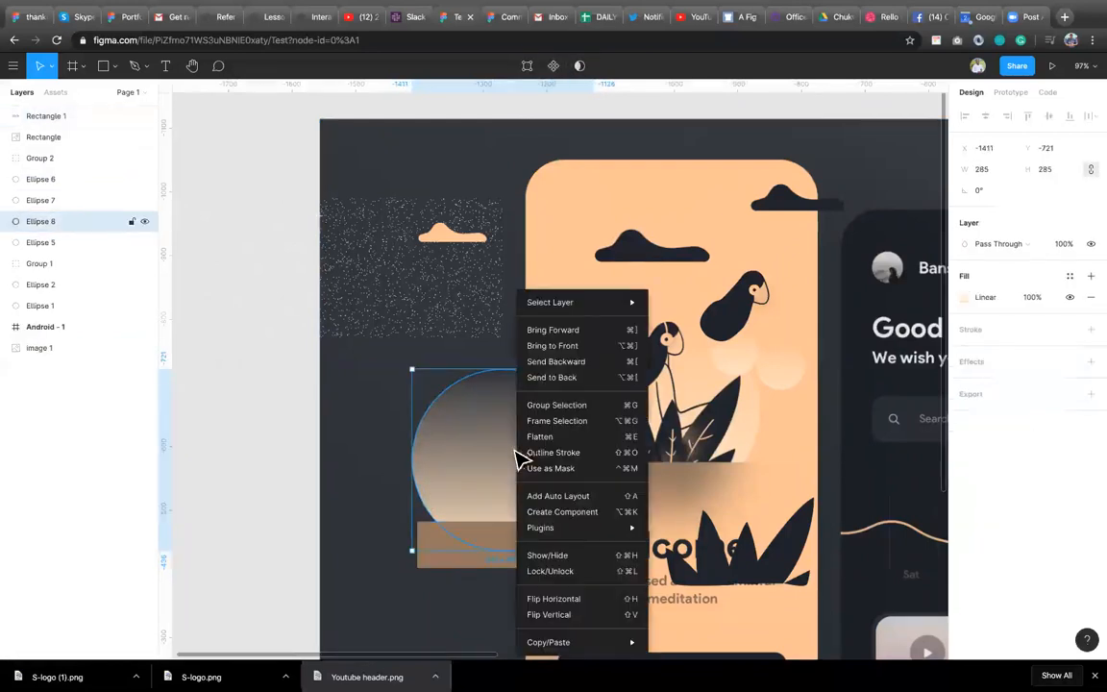
pyautogui.click(582, 346)
pyautogui.keyDown('shift'); pyautogui.click(452, 562); pyautogui.keyUp('shift')
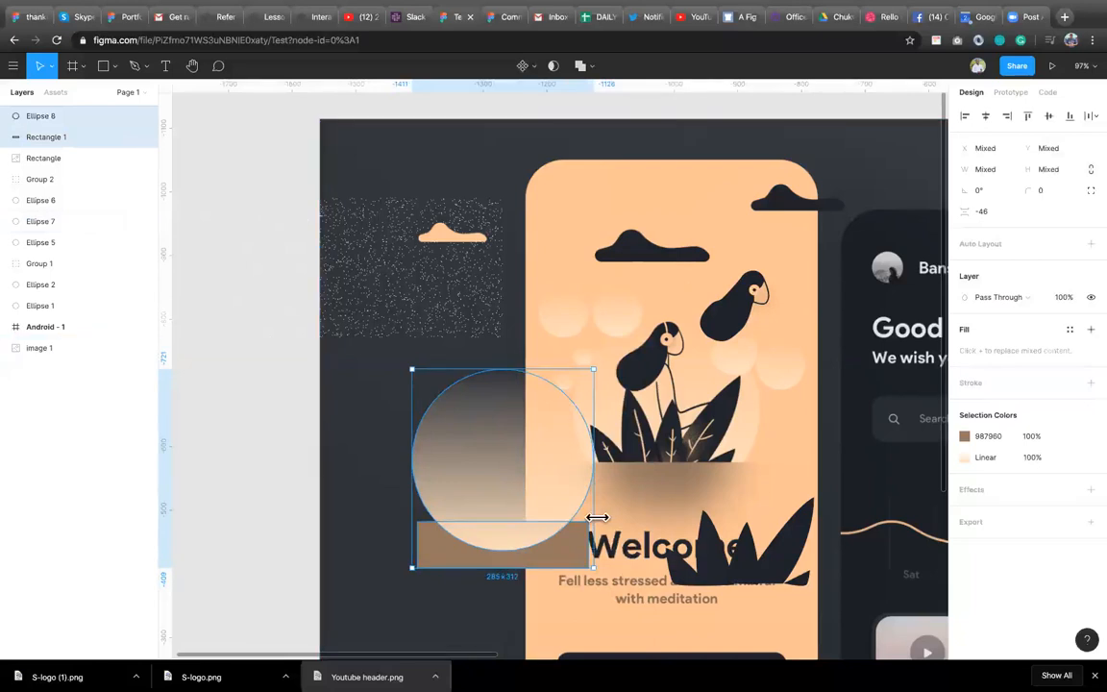
pyautogui.click(553, 66)
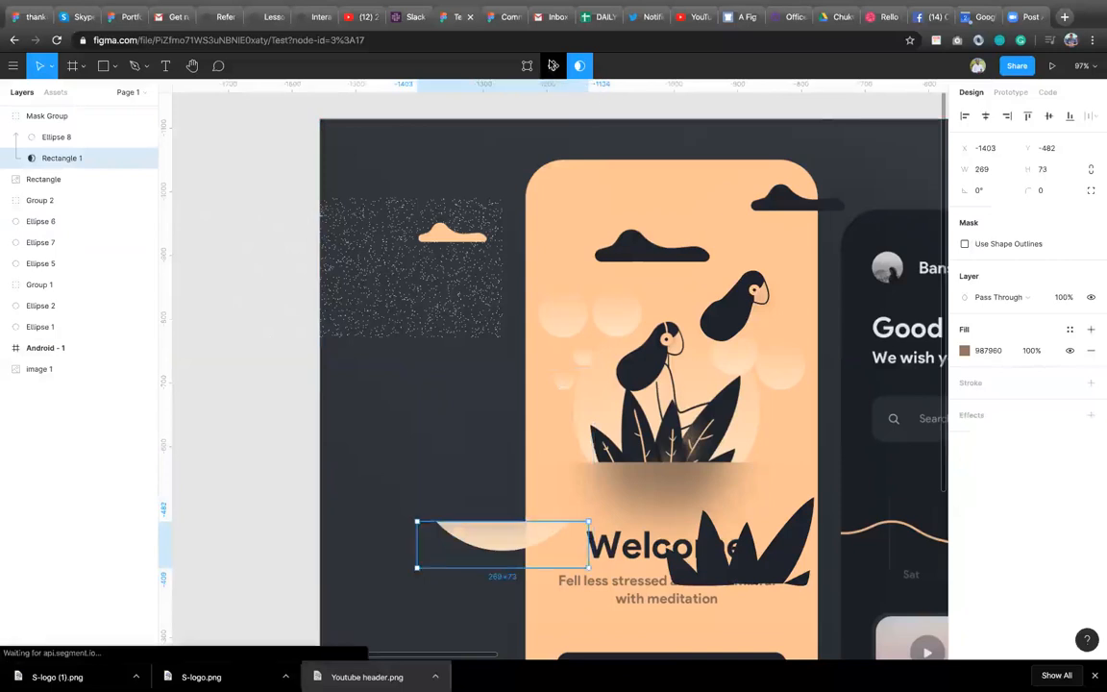
pyautogui.click(552, 65)
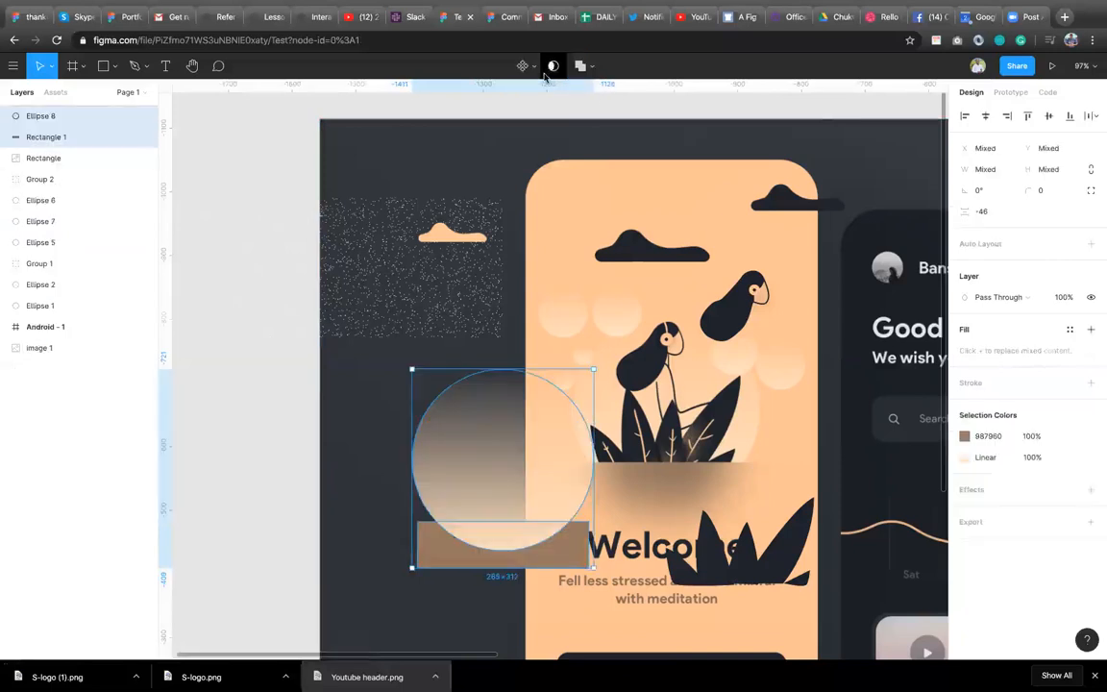
# Bring the brown rectangle to the front of the layer stack.
pyautogui.click(442, 561)
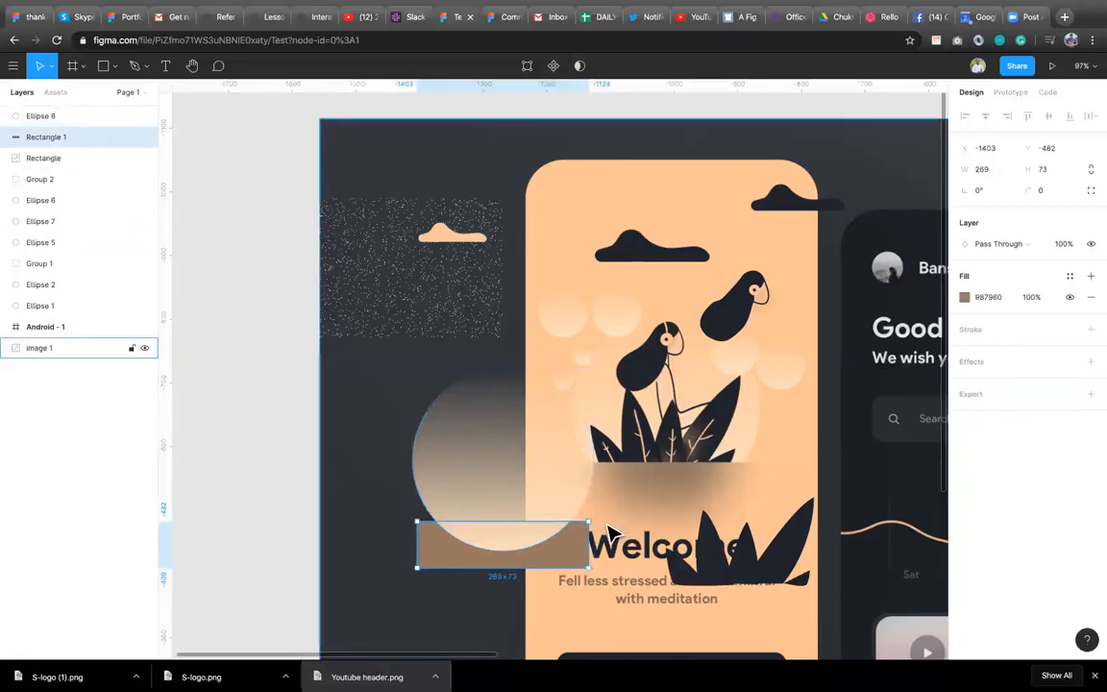
pyautogui.rightClick(446, 558)
pyautogui.moveTo(461, 527)
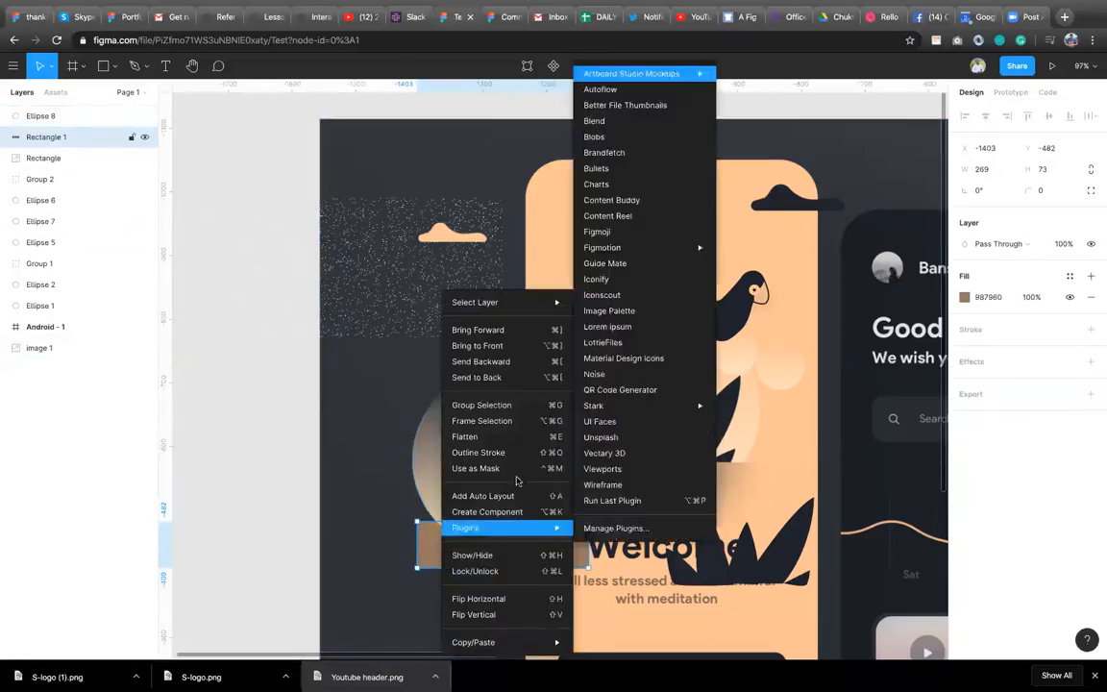
pyautogui.click(513, 347)
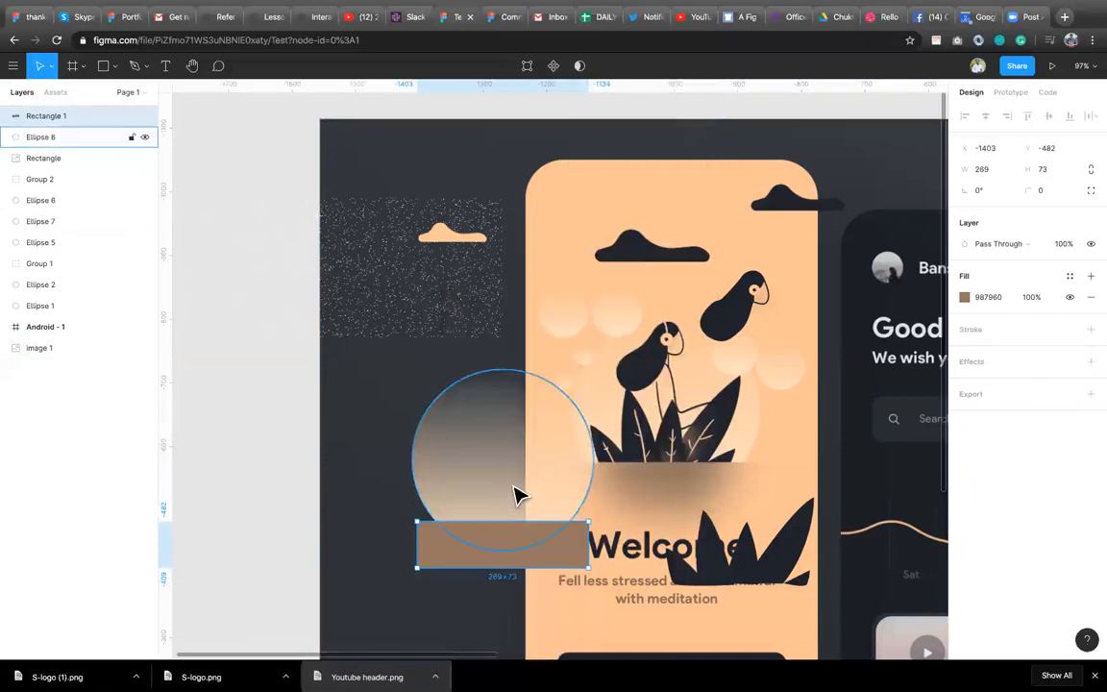
# Select the rectangle and circle together, apply a mask, and undo it.
pyautogui.keyDown('shift'); pyautogui.click(514, 495); pyautogui.keyUp('shift')
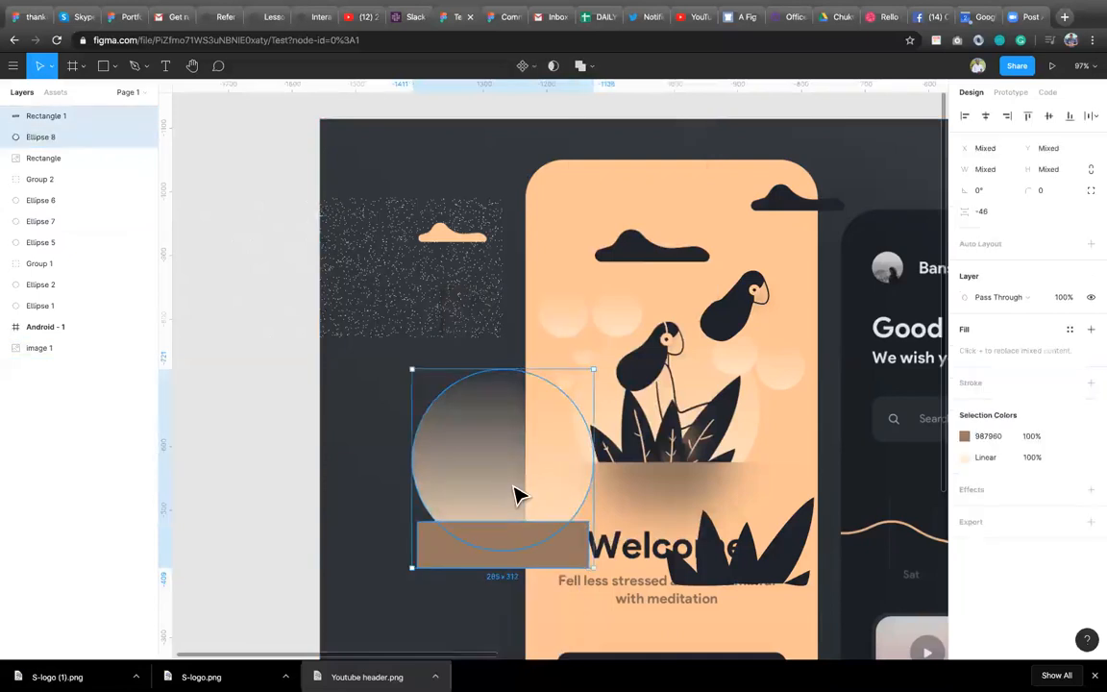
pyautogui.click(553, 66)
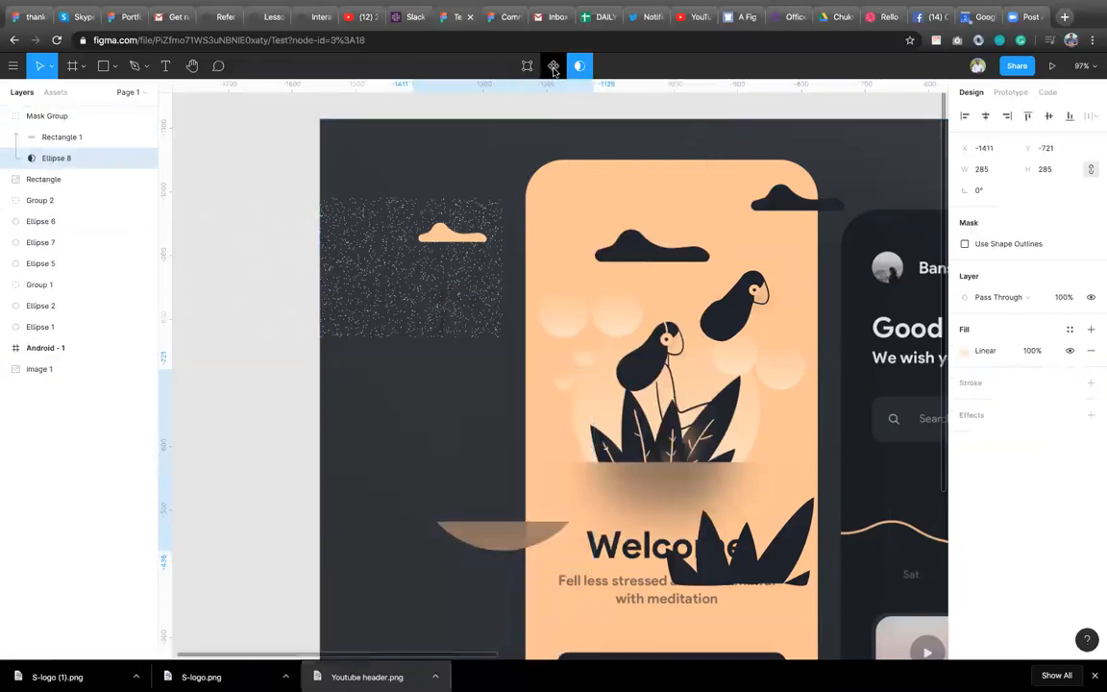
pyautogui.hotkey('ctrl', 'z')
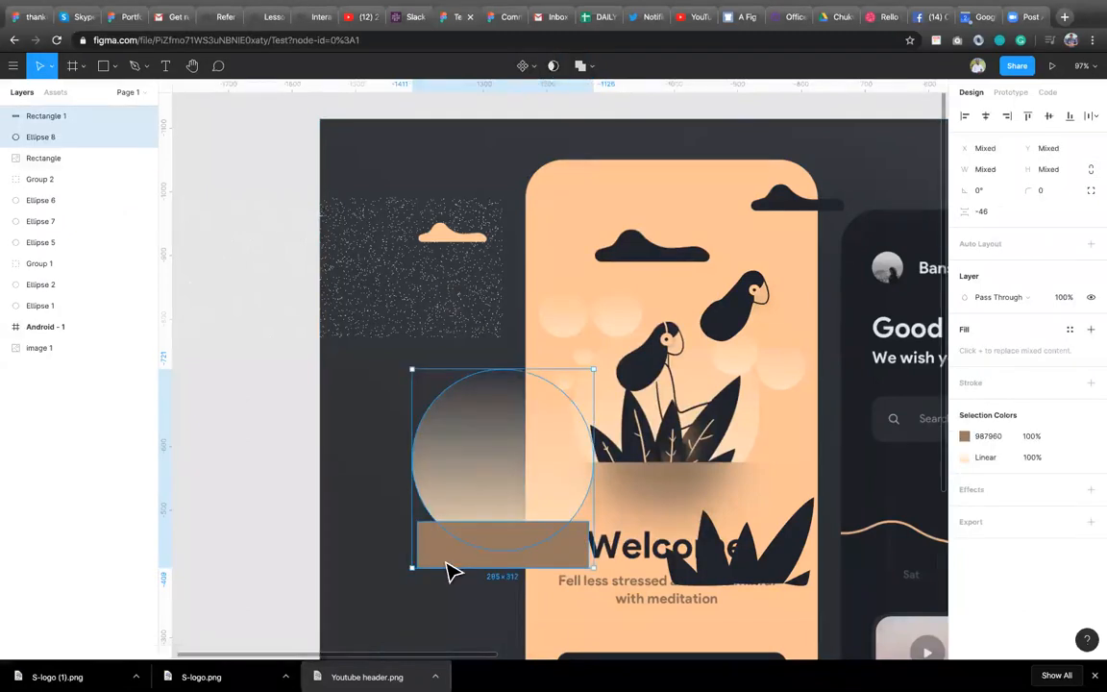
# Send the gradient circle one level backward behind the rectangle.
pyautogui.click(451, 567)
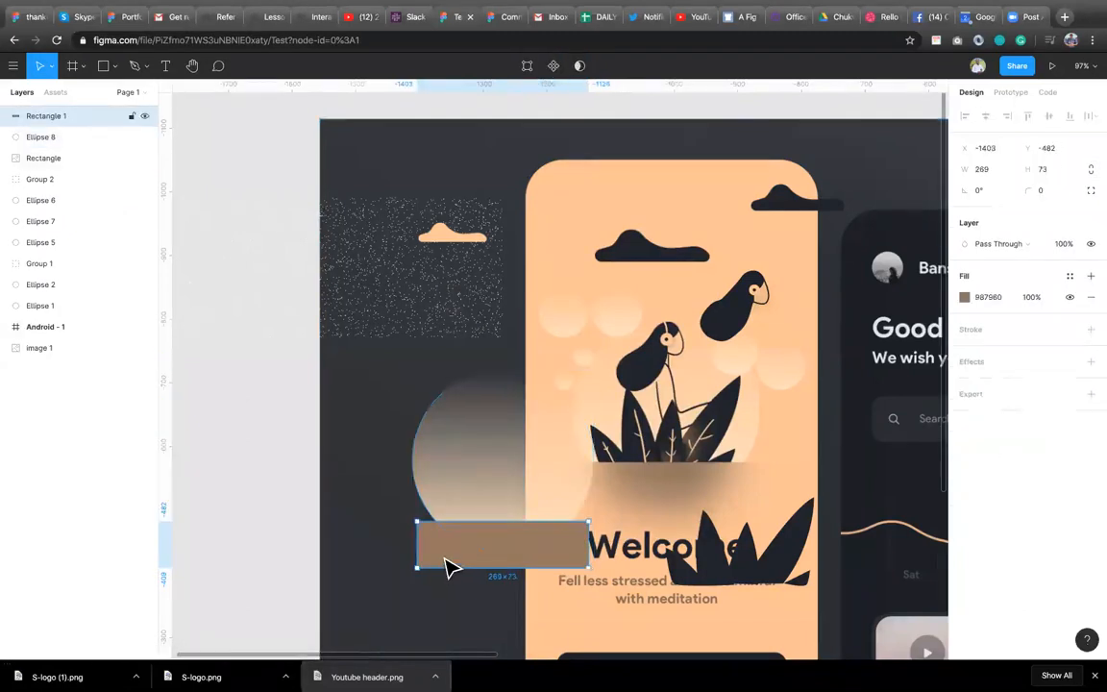
pyautogui.click(538, 500)
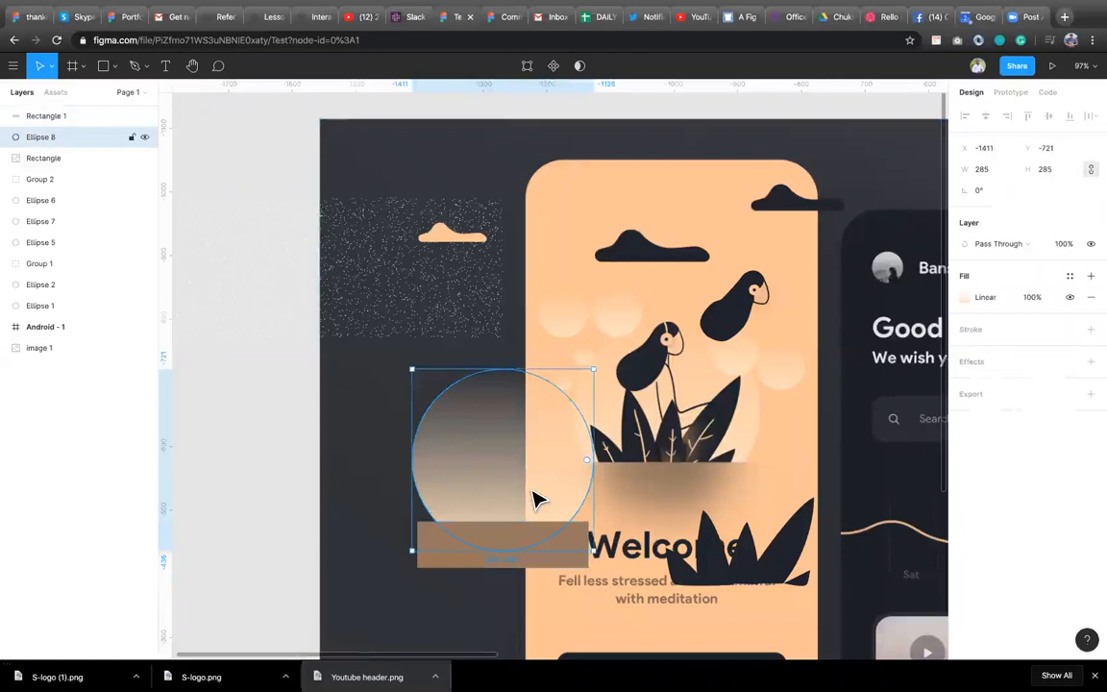
pyautogui.hotkey('ctrl', '[')
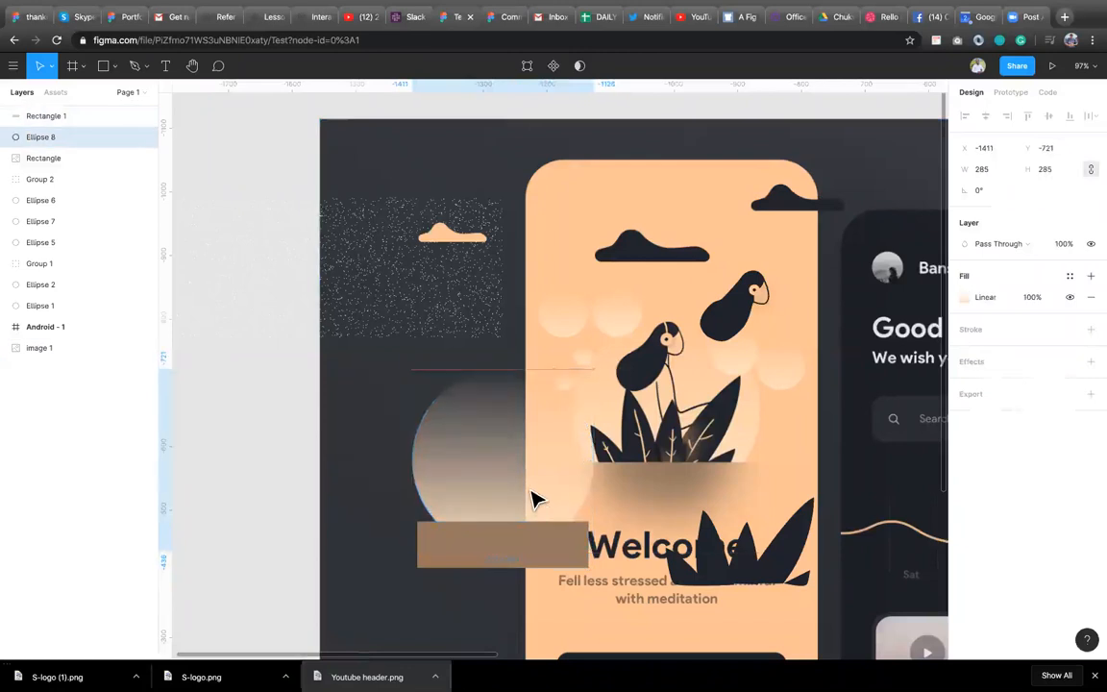
# Try subtracting the rectangle from the gradient circle and moving the result, then undo both and deselect.
pyautogui.keyDown('shift'); pyautogui.click(450, 565); pyautogui.keyUp('shift')
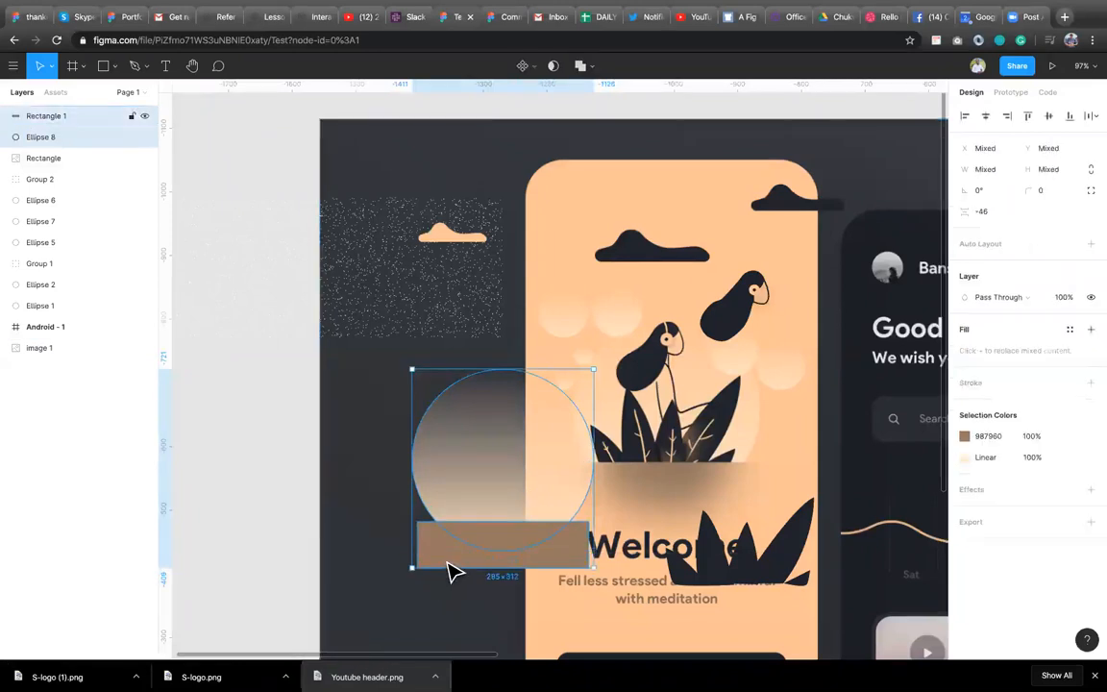
pyautogui.click(583, 65)
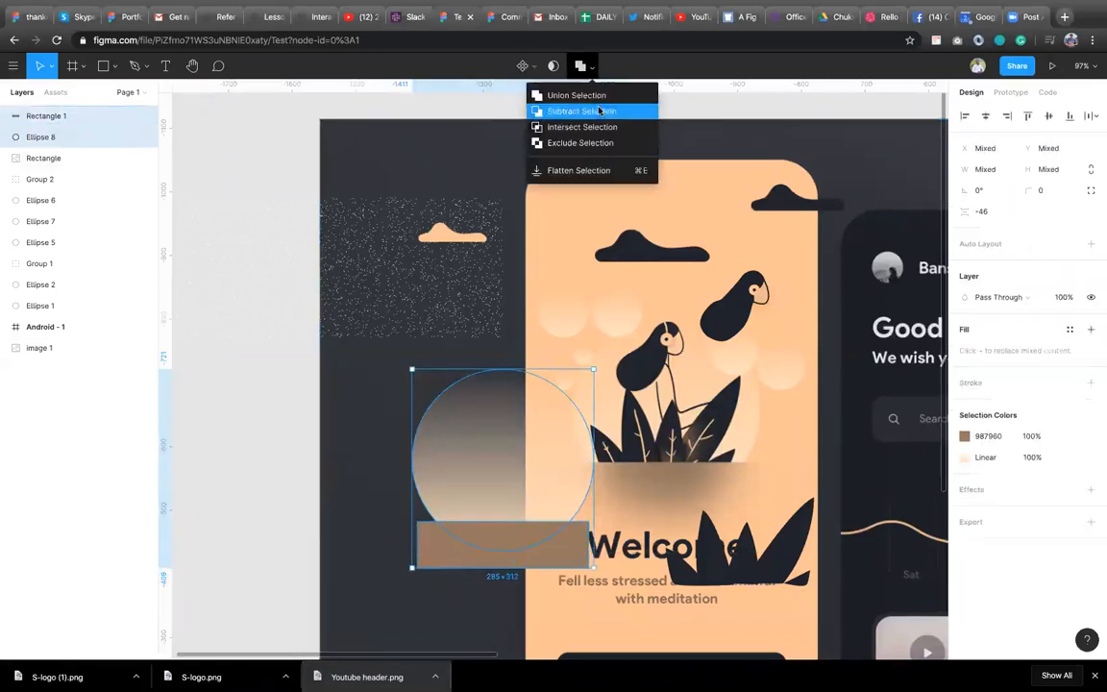
pyautogui.click(586, 112)
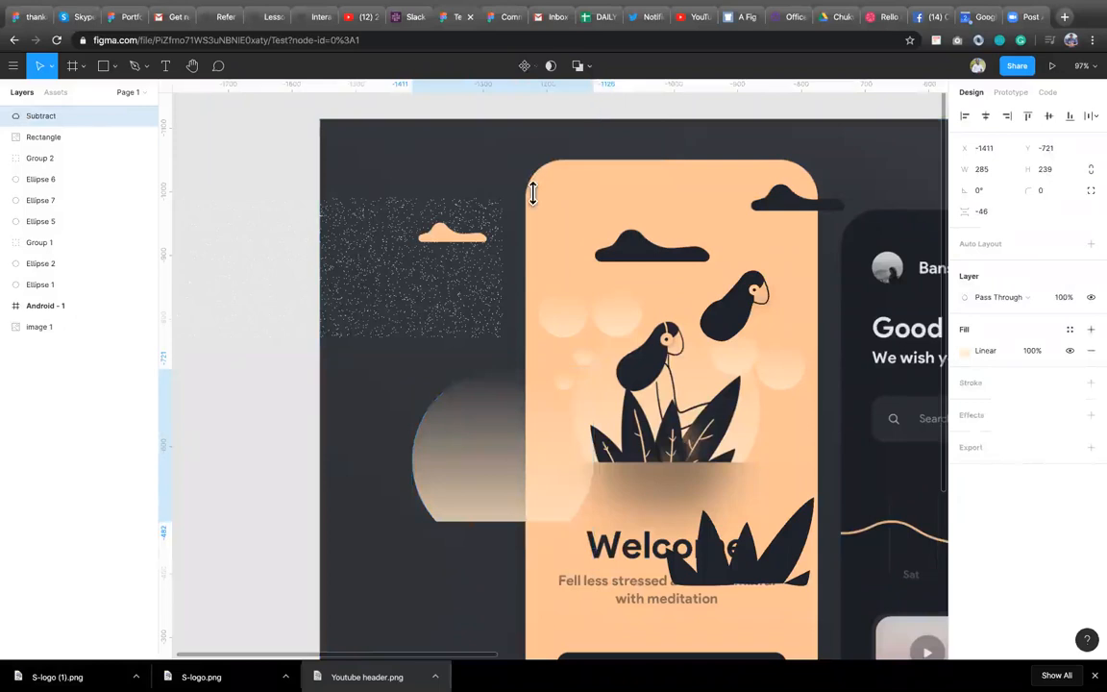
pyautogui.moveTo(487, 494); pyautogui.dragTo(473, 474)
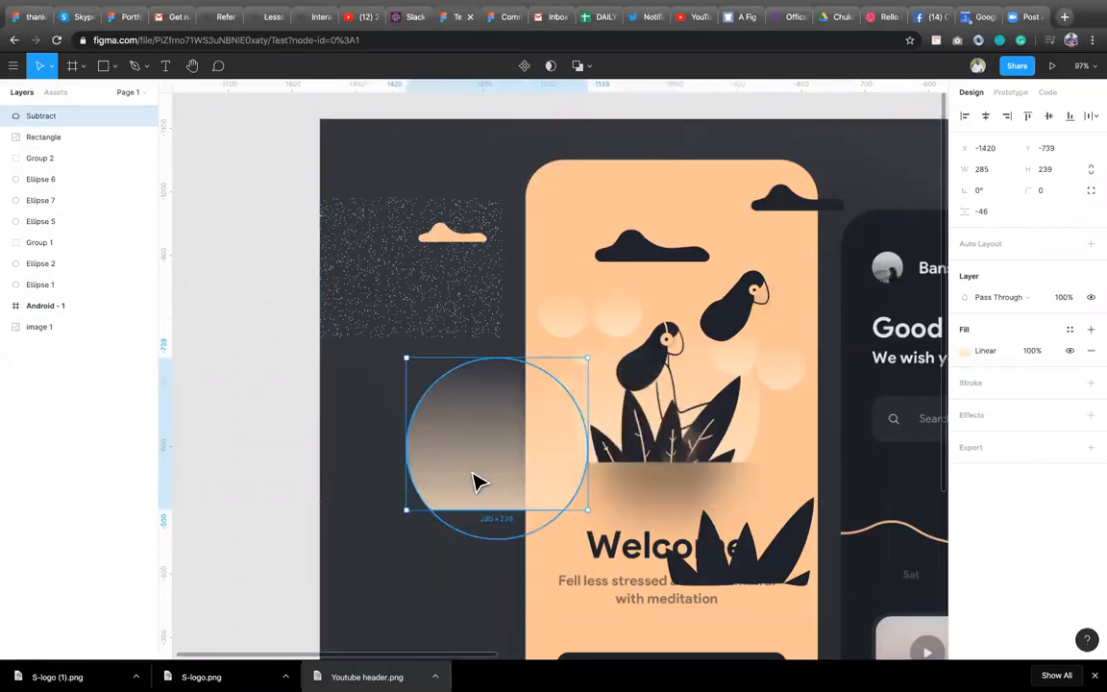
pyautogui.press('super+z')
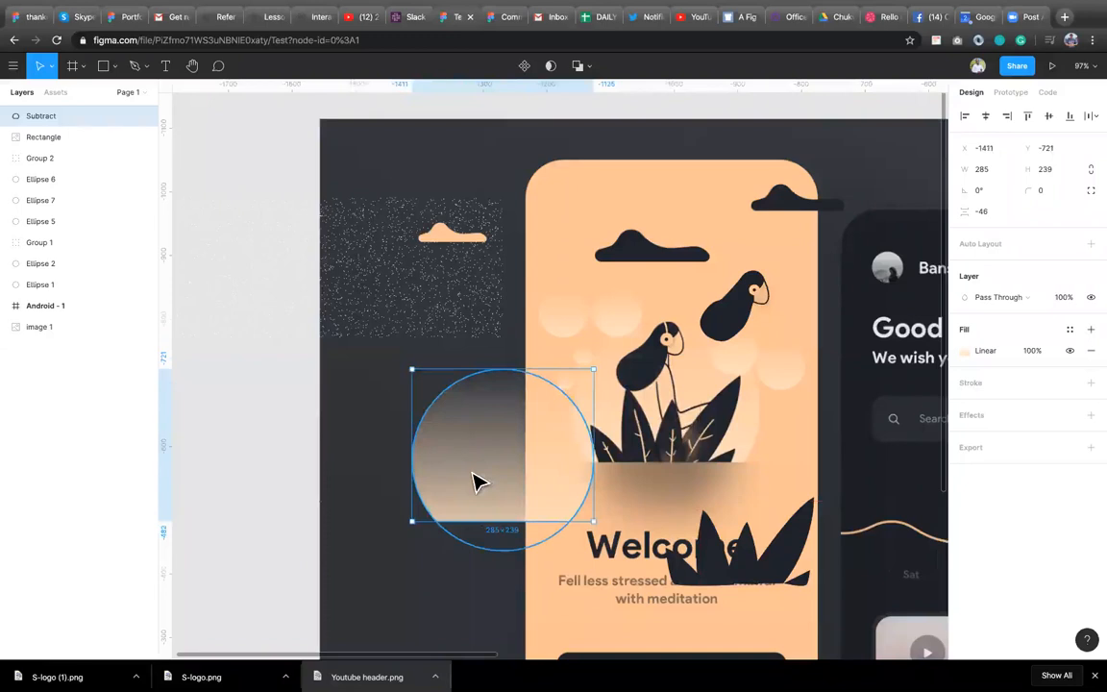
pyautogui.press('super+z')
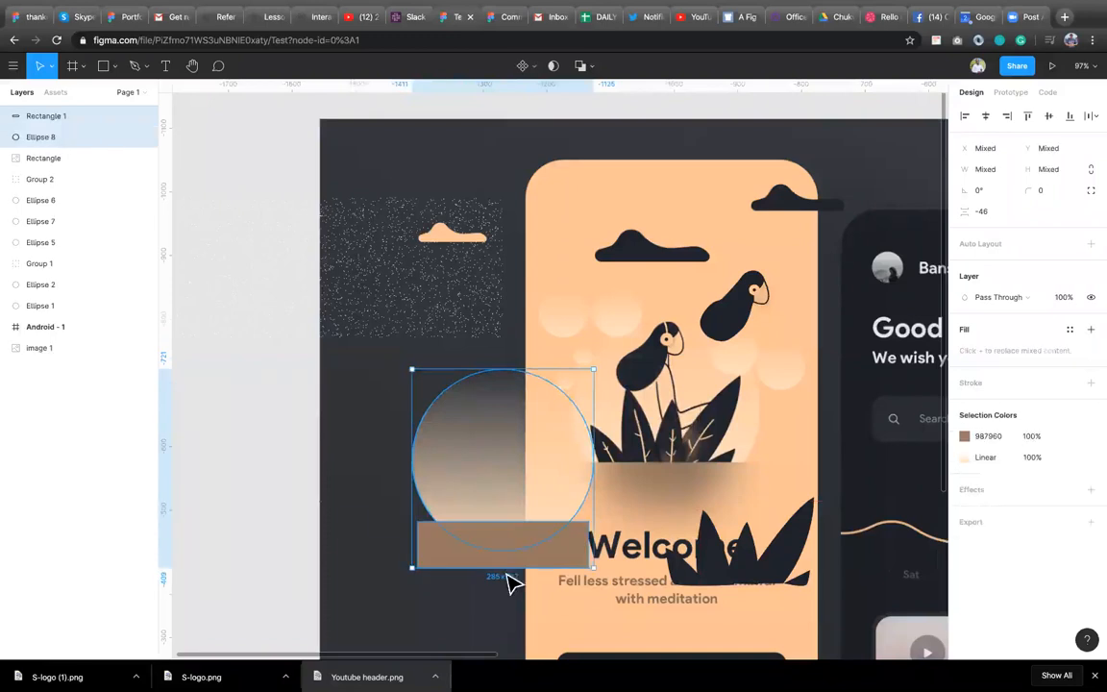
pyautogui.click(310, 531)
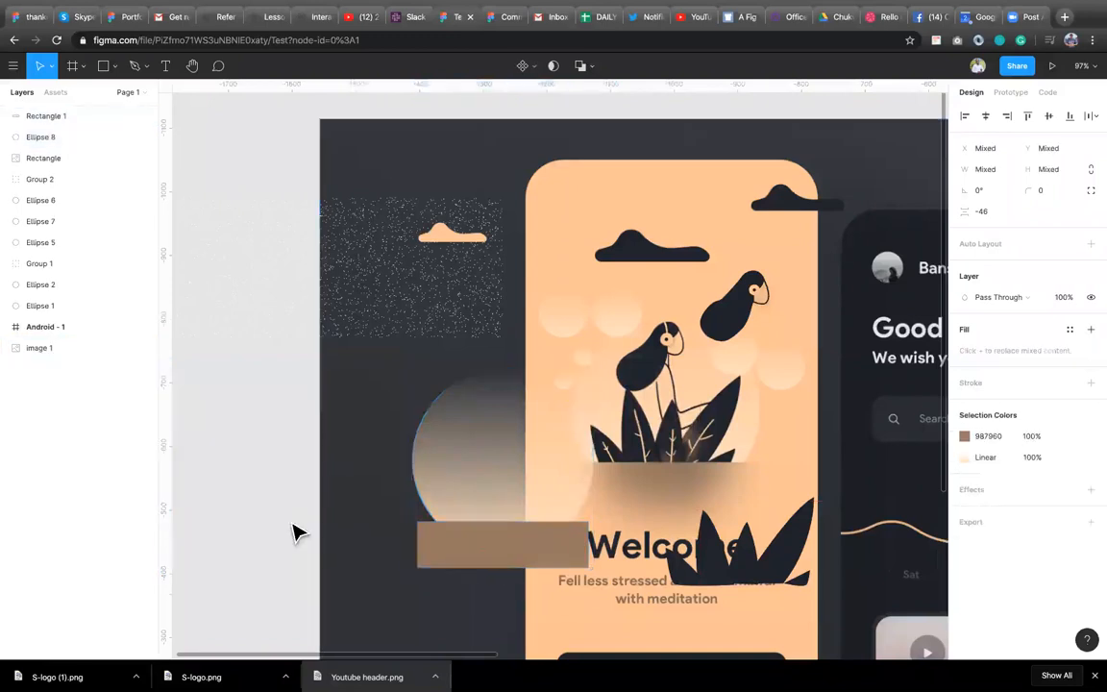
# Subtract the brown rectangle from the gradient circle to cut off its bottom.
pyautogui.click(516, 476)
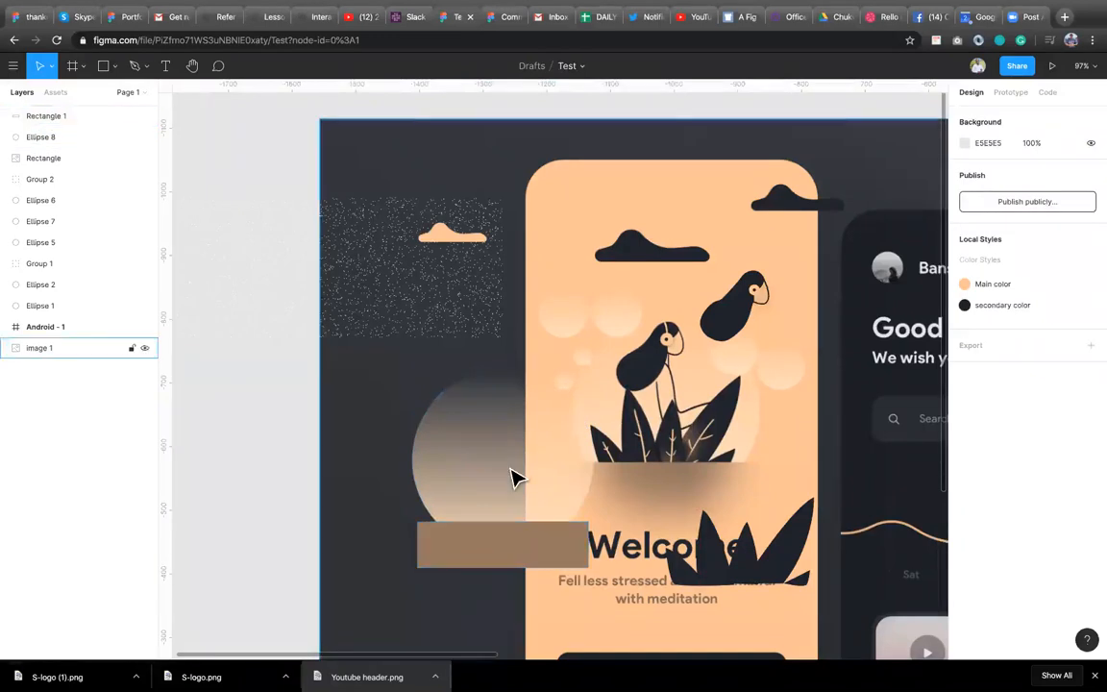
pyautogui.click(516, 476)
pyautogui.keyDown('shift'); pyautogui.click(442, 556); pyautogui.keyUp('shift')
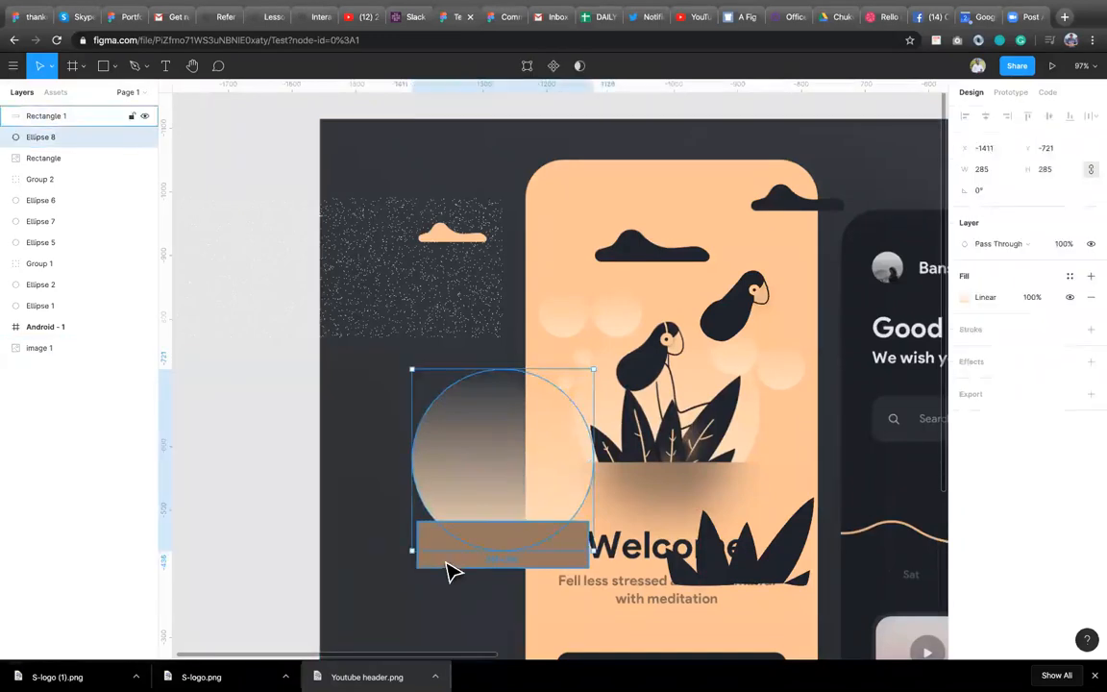
pyautogui.click(591, 67)
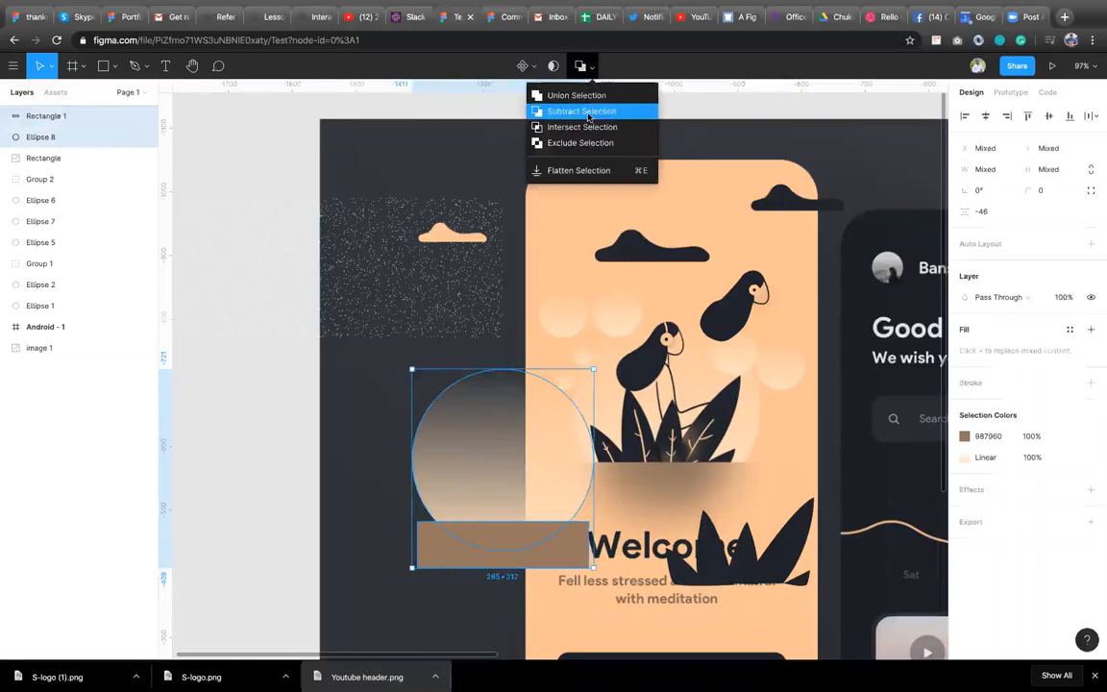
pyautogui.click(588, 113)
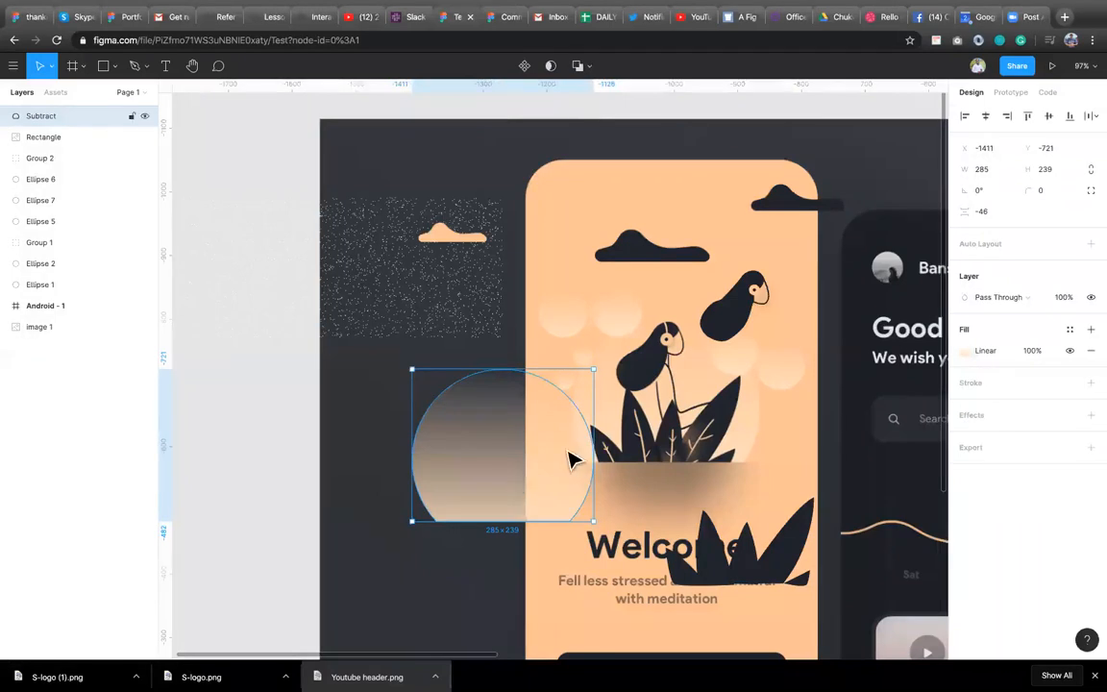
# Move the dark leaves group up and left over the illustration.
pyautogui.click(757, 575)
pyautogui.moveTo(757, 575); pyautogui.dragTo(716, 535)
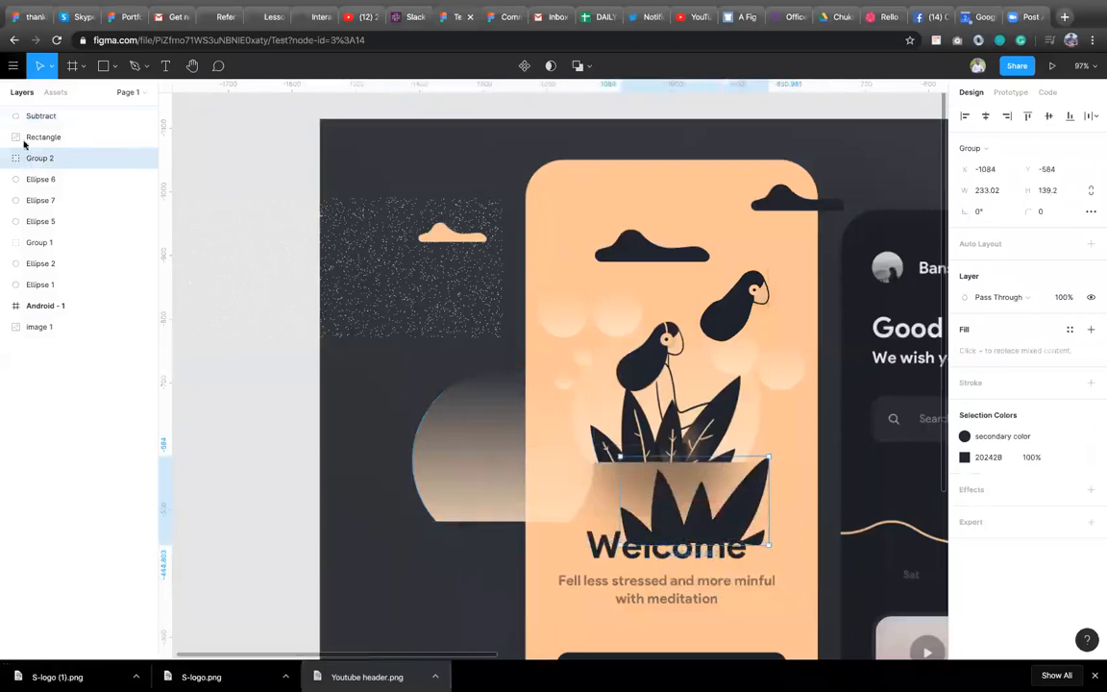
# Duplicate the subtracting rectangle out of the Subtract layer and place the copy across the leaves group's base.
pyautogui.click(6, 115)
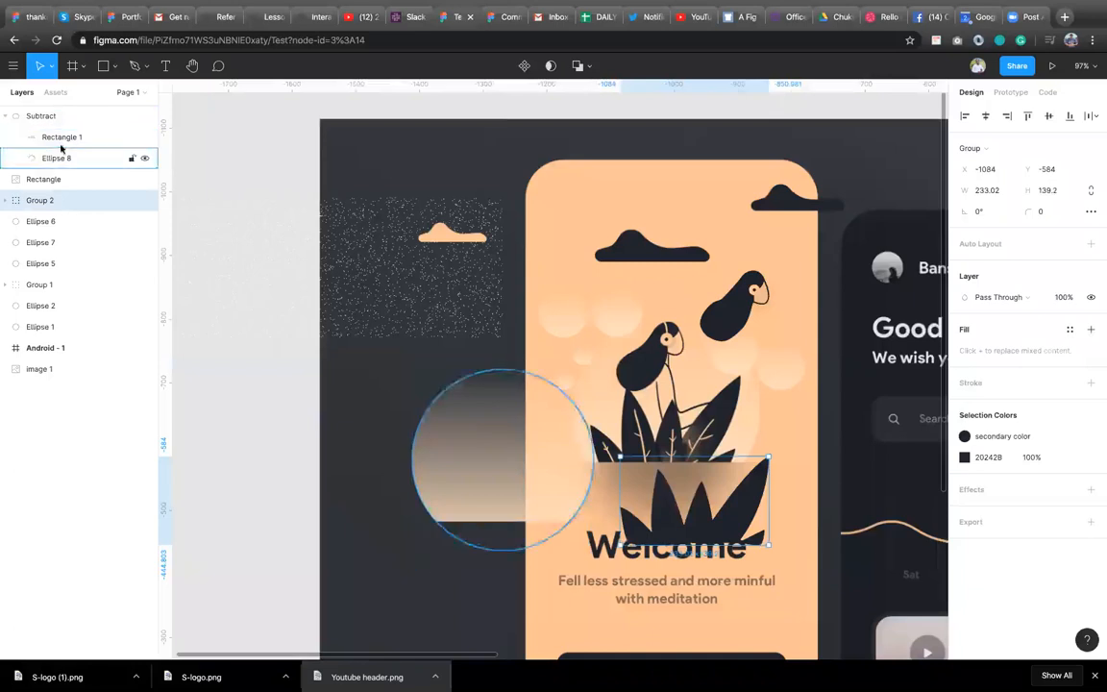
pyautogui.click(64, 143)
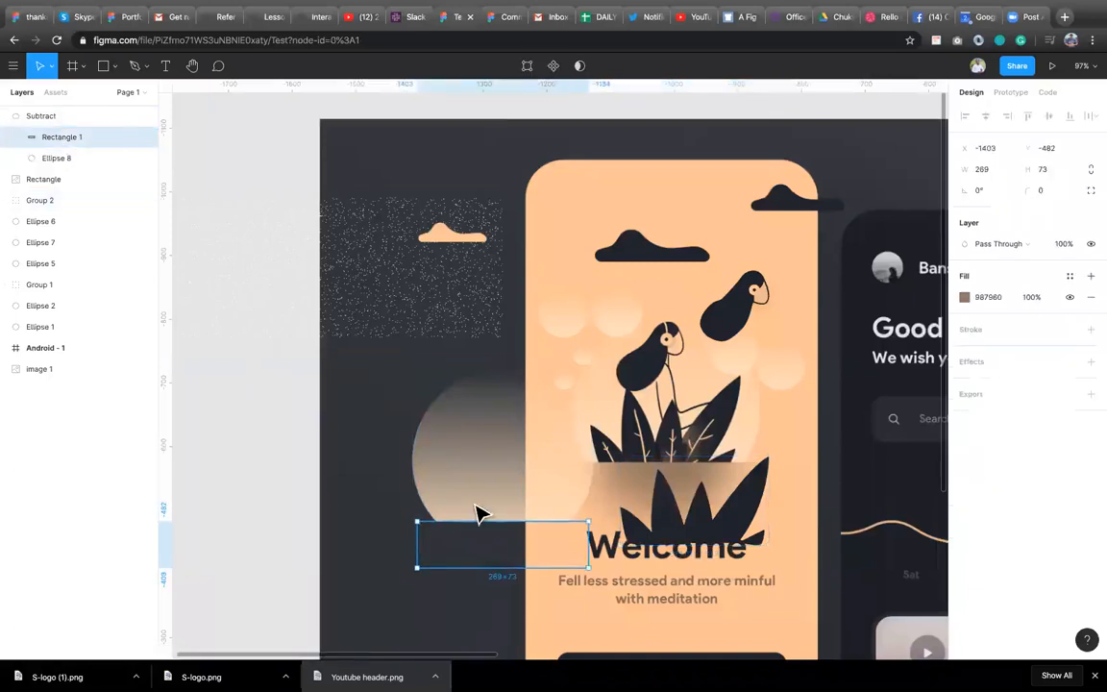
pyautogui.moveTo(499, 556); pyautogui.dragTo(690, 558)
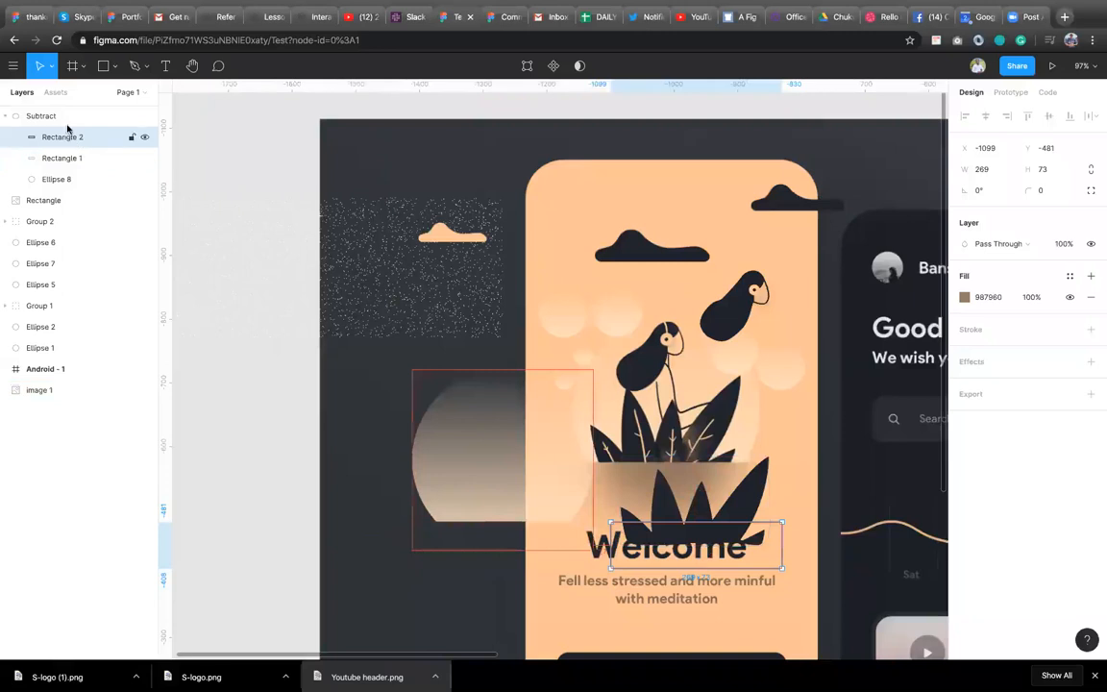
pyautogui.moveTo(59, 113); pyautogui.dragTo(59, 114)
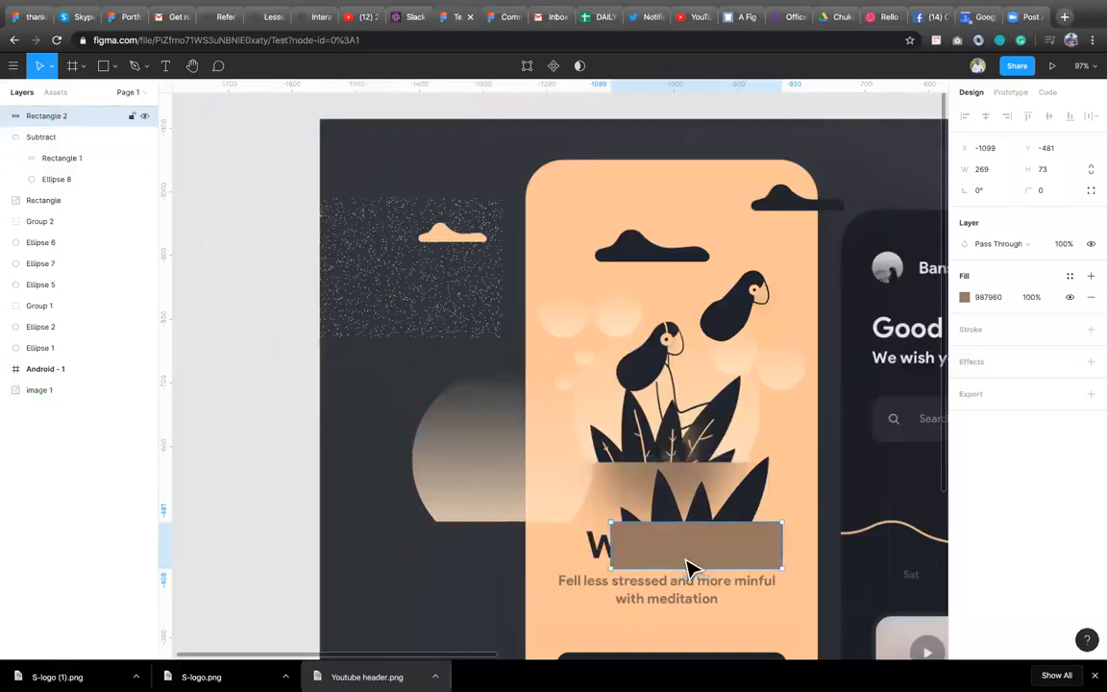
pyautogui.moveTo(690, 567)
pyautogui.mouseDown()
pyautogui.moveTo(683, 606)
pyautogui.moveTo(687, 588)
pyautogui.mouseUp()
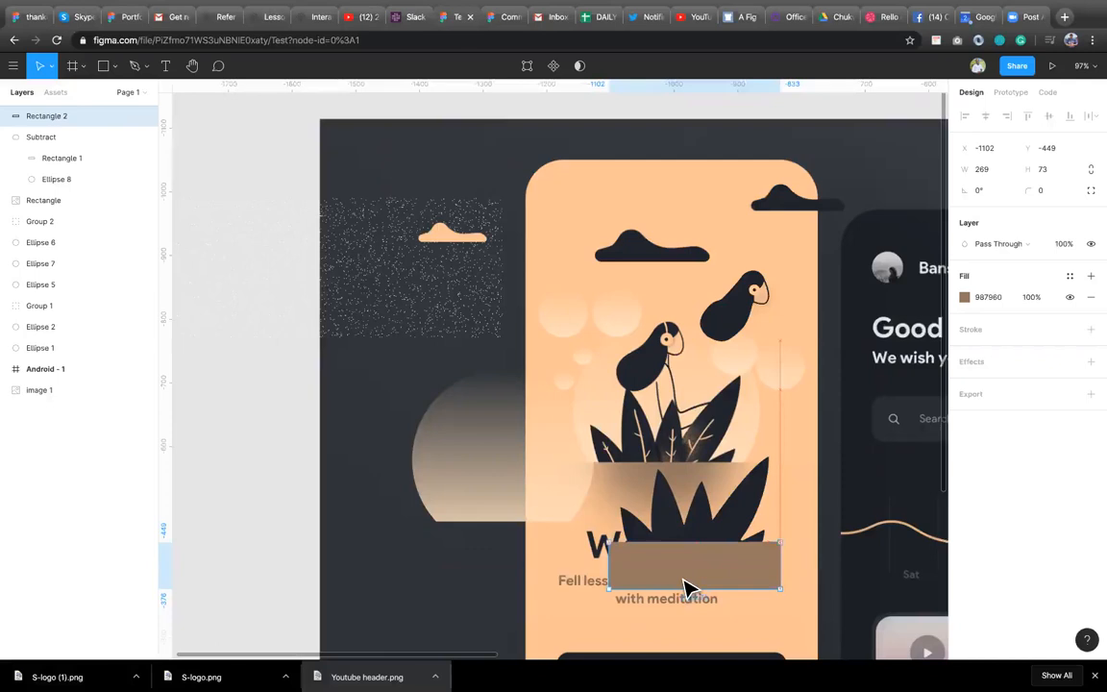
pyautogui.press('Up')
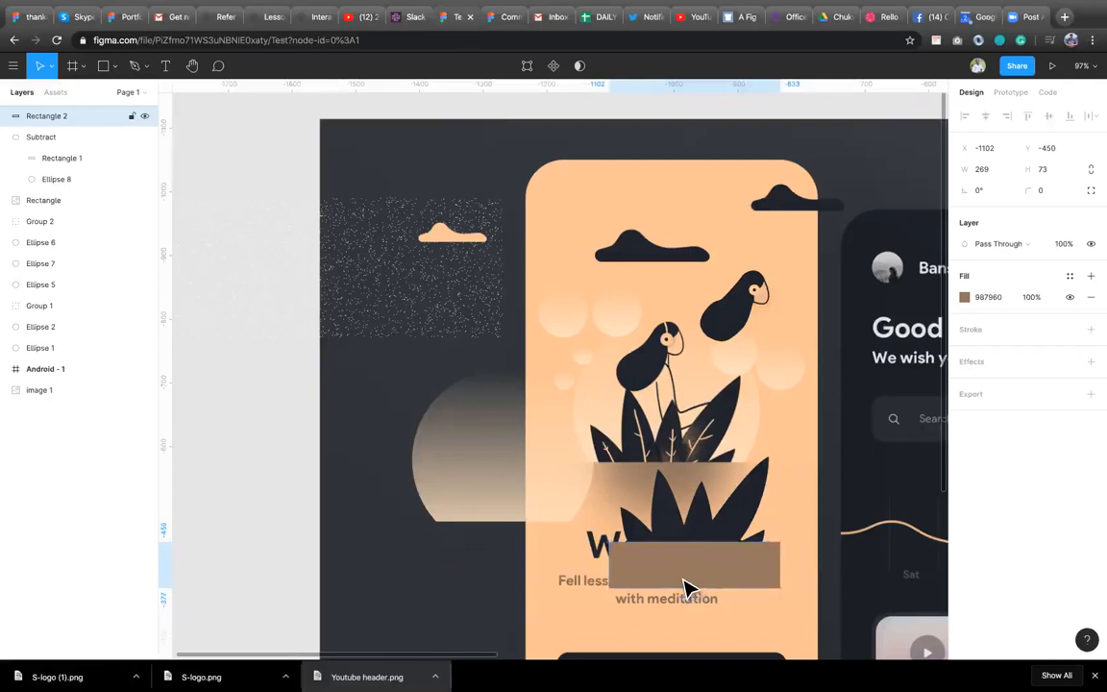
# Try subtracting the rectangle copy from the leaves group, then undo it.
pyautogui.keyDown('shift'); pyautogui.click(721, 528); pyautogui.keyUp('shift')
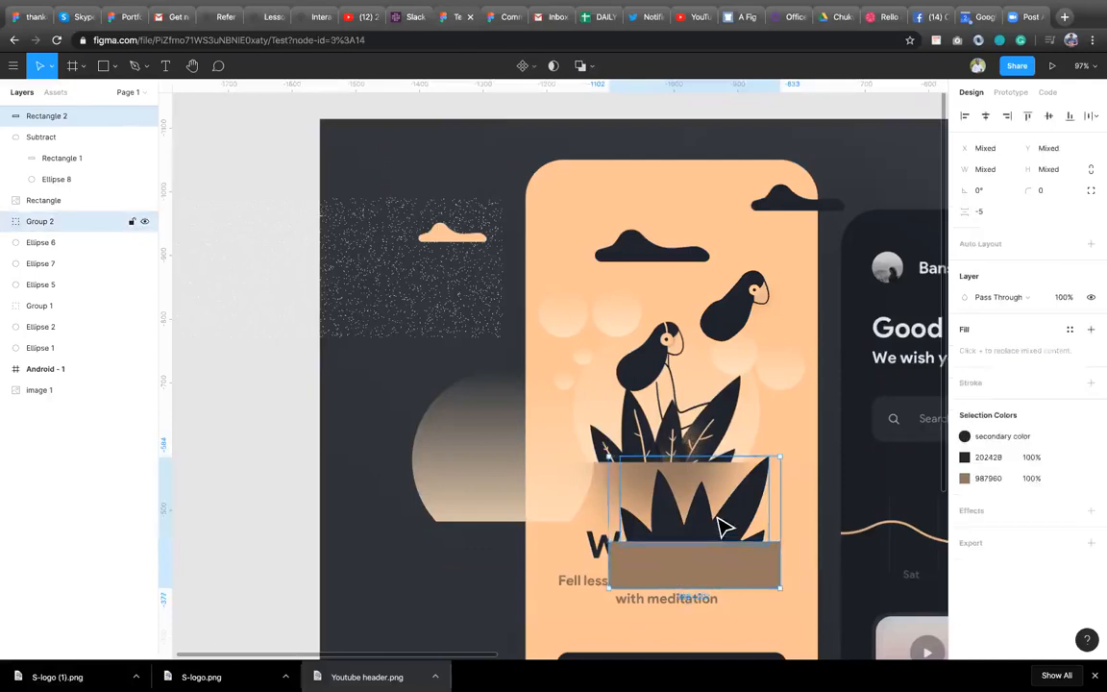
pyautogui.click(580, 68)
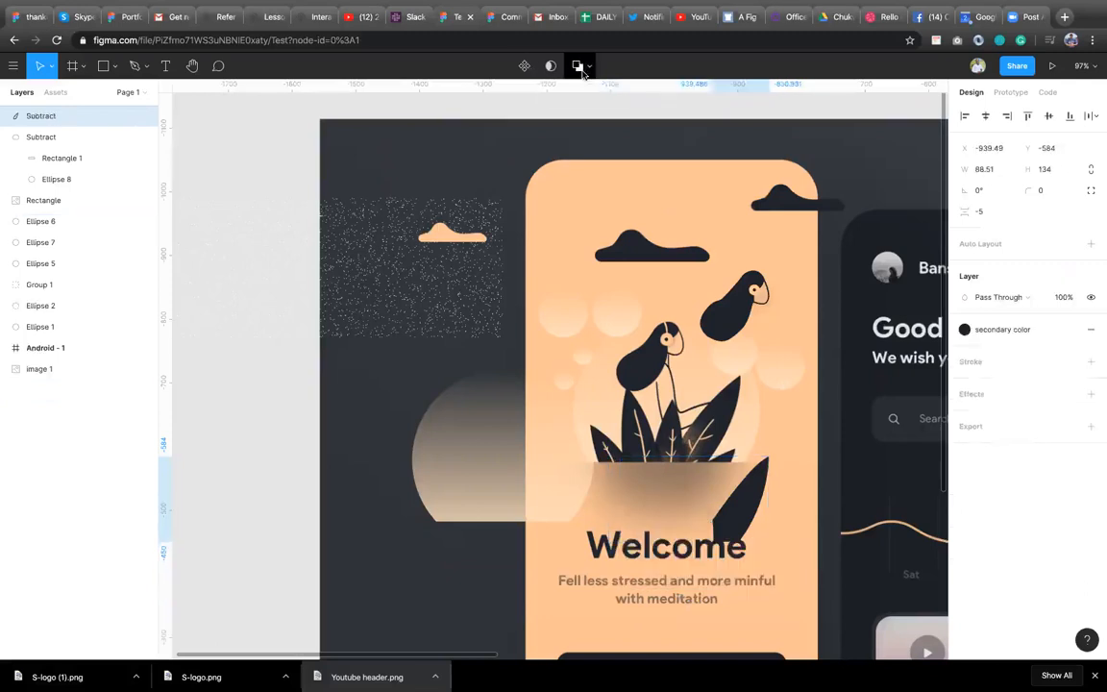
pyautogui.press('super+z')
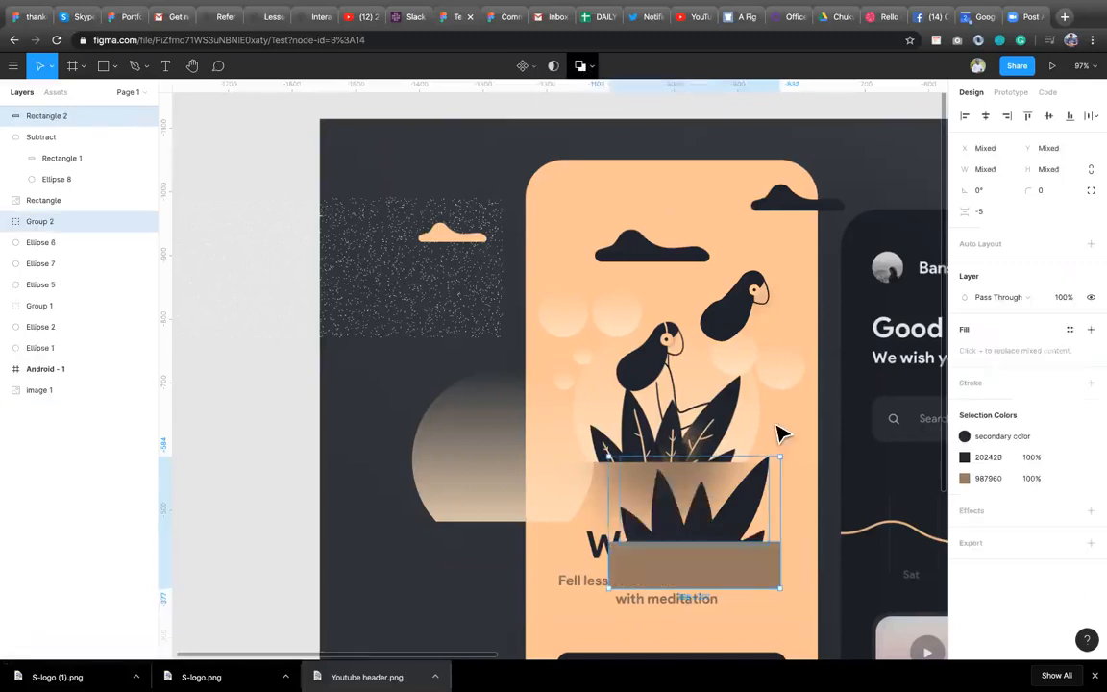
pyautogui.click(555, 72)
pyautogui.press('super+z')
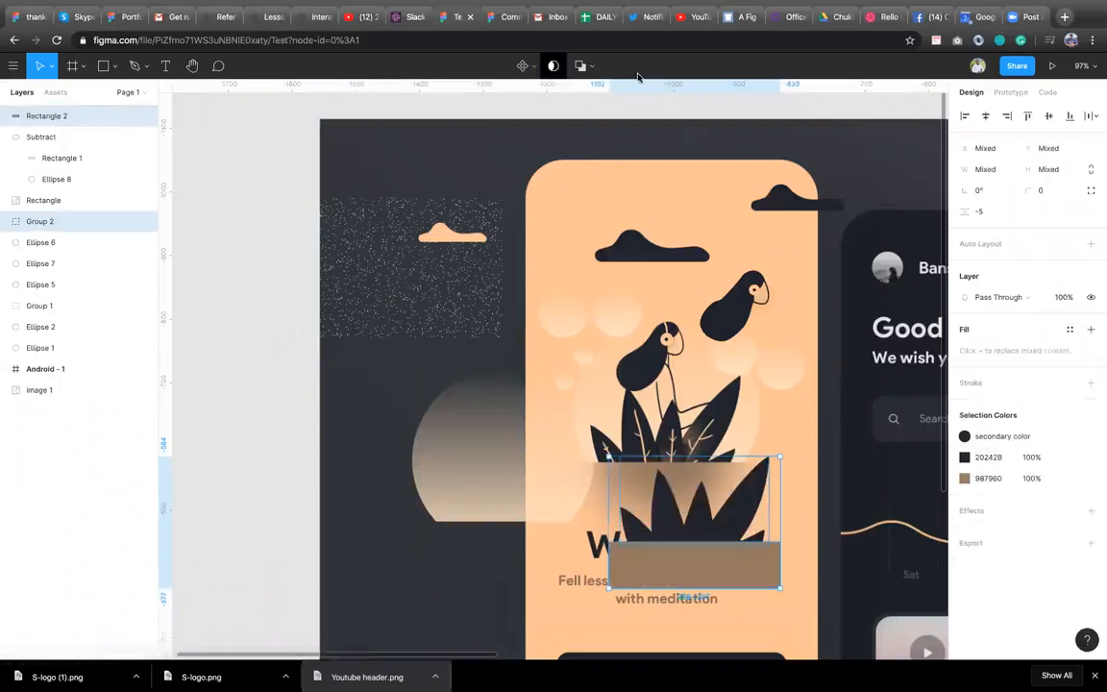
# Bring the leaves group to the front of the layer stack.
pyautogui.click(724, 577)
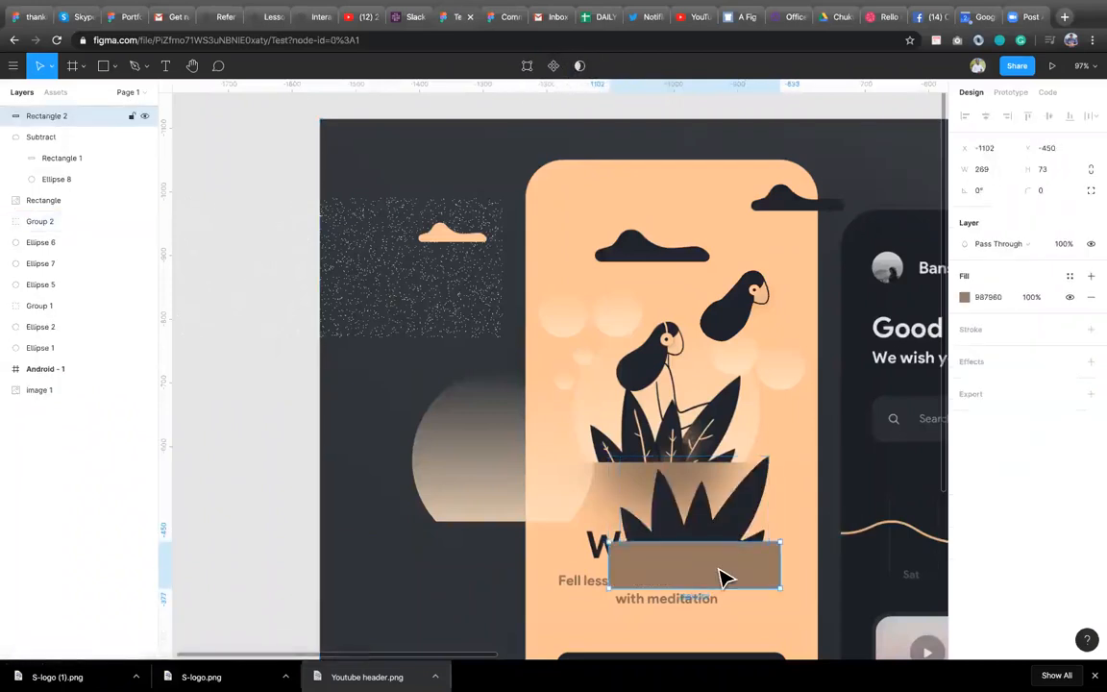
pyautogui.click(727, 517)
pyautogui.click(733, 519)
pyautogui.rightClick(735, 523)
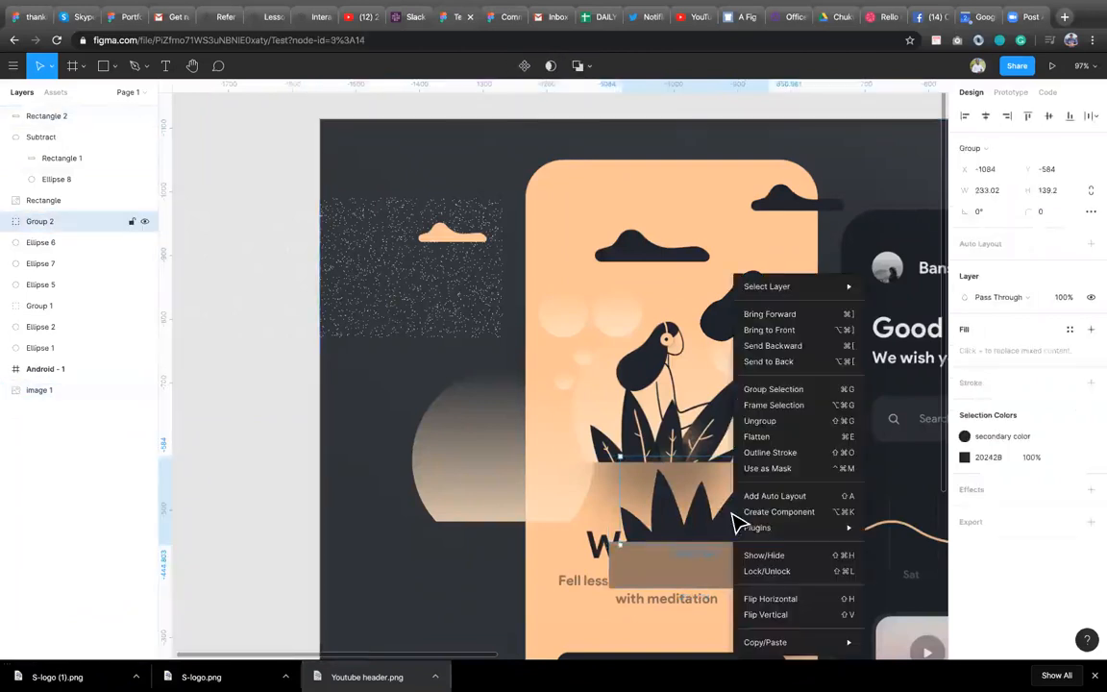
pyautogui.click(794, 330)
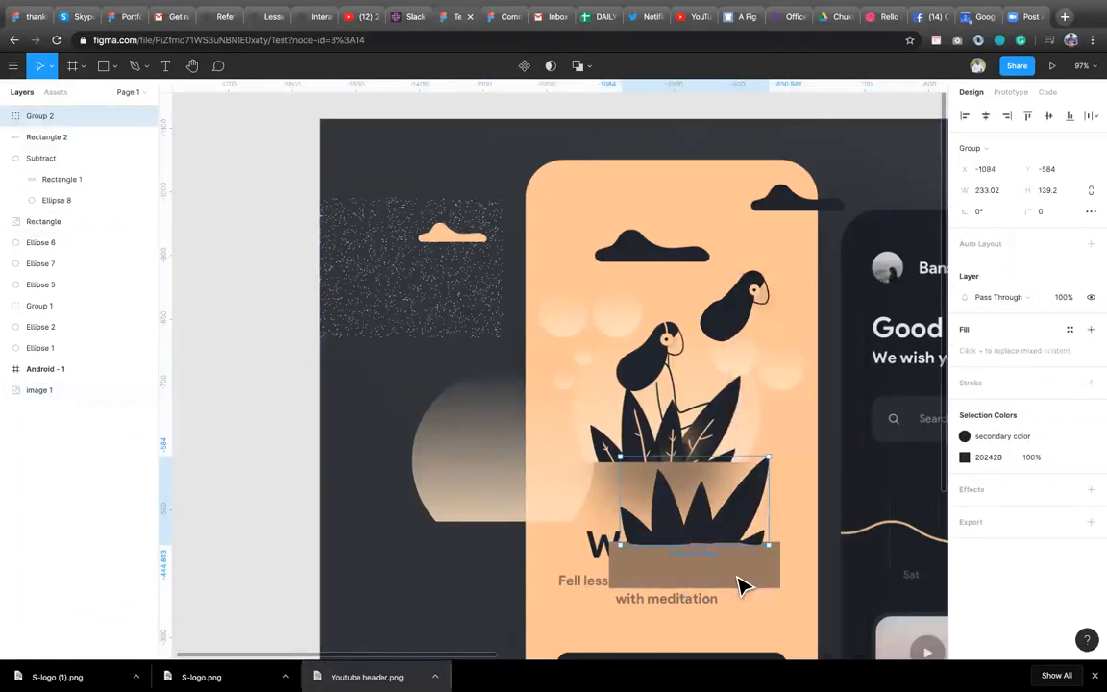
# Try subtracting the rectangle copy from the leaves group again, undo it, and delete the copy.
pyautogui.keyDown('shift'); pyautogui.click(735, 588); pyautogui.keyUp('shift')
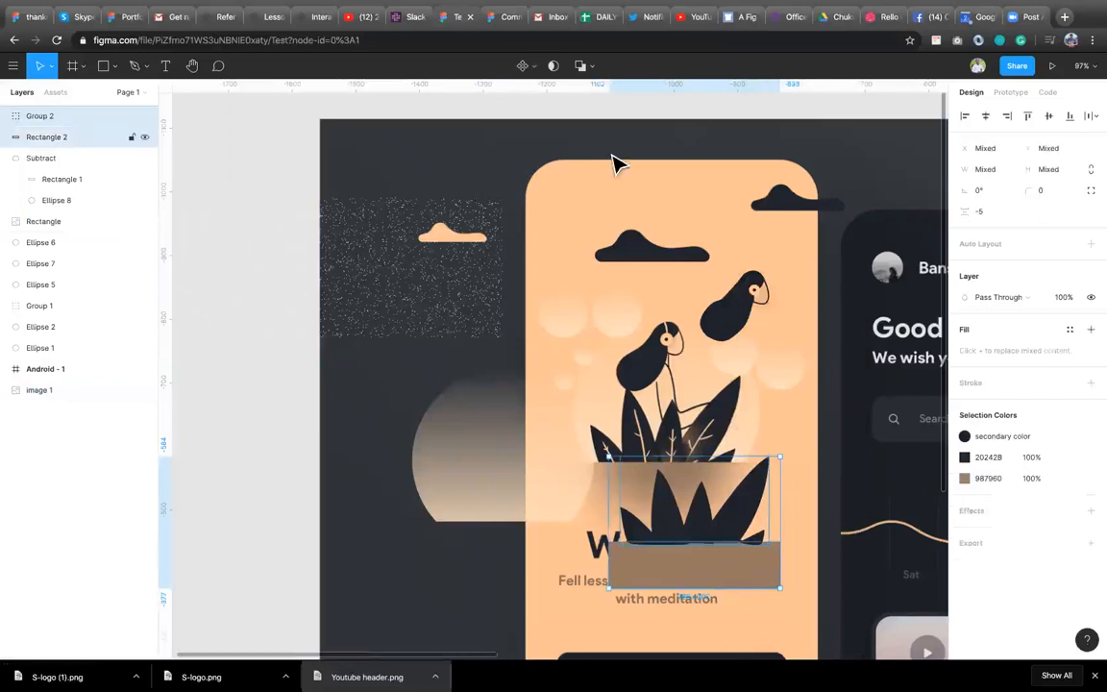
pyautogui.click(578, 67)
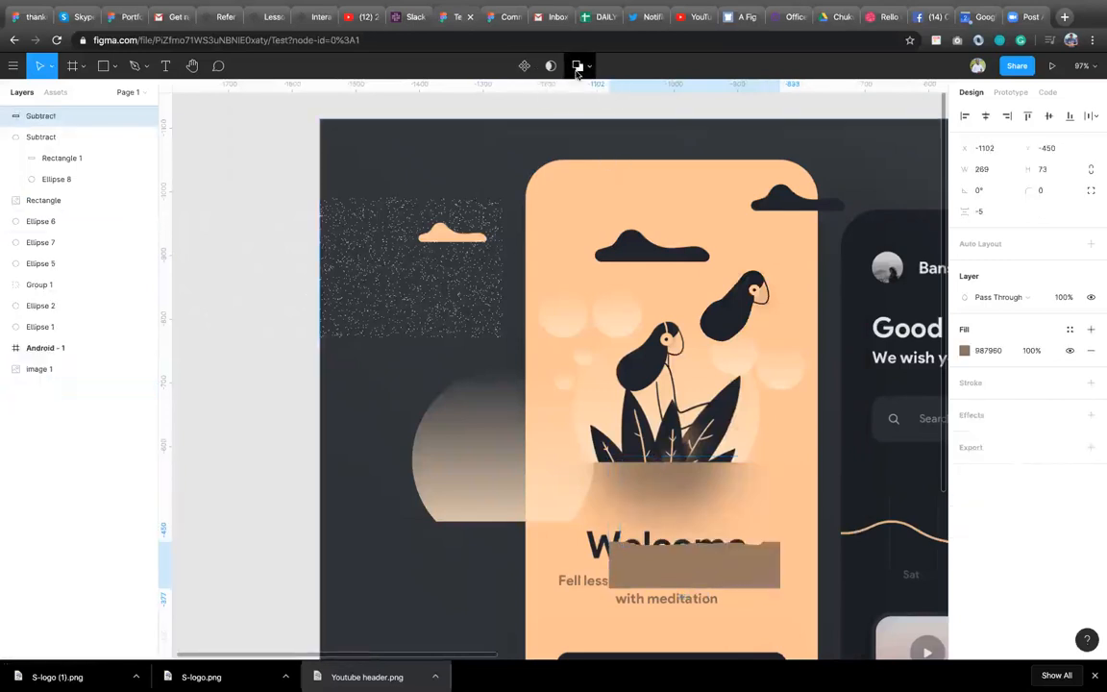
pyautogui.hotkey('ctrl', 'z')
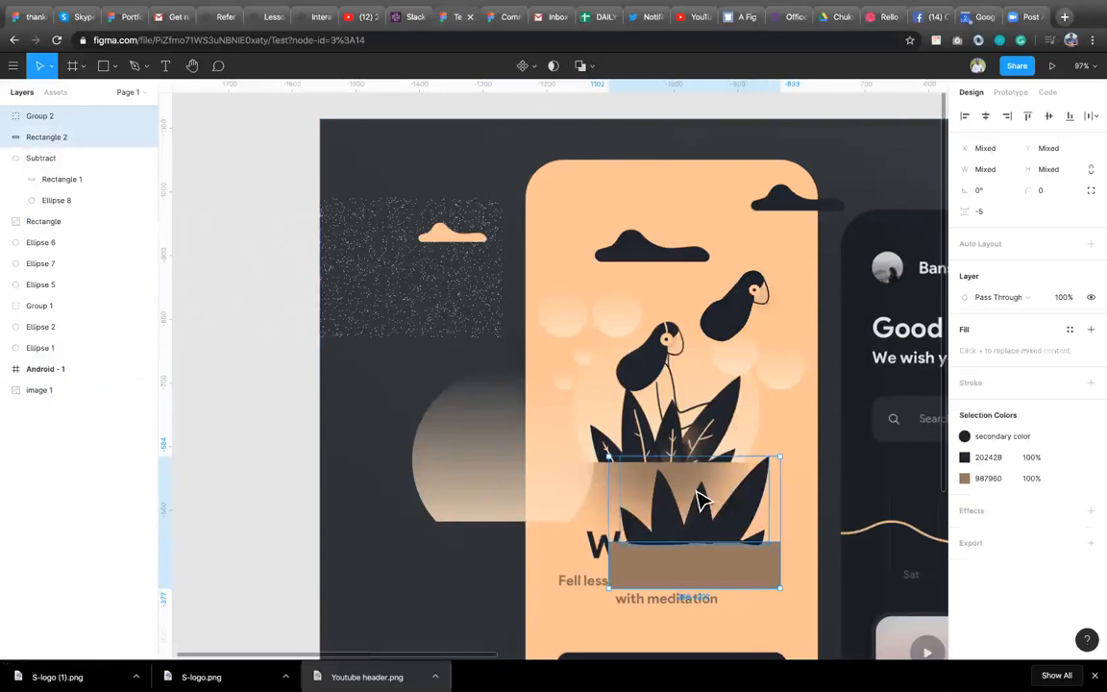
pyautogui.click(701, 577)
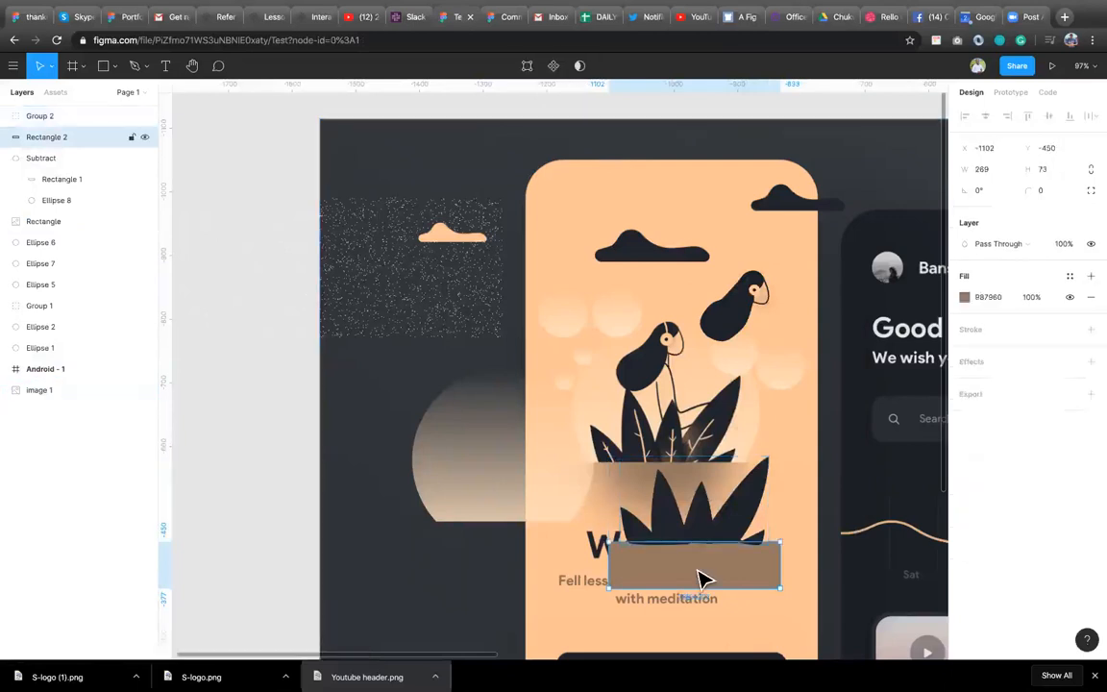
pyautogui.press('Delete')
# Move the leaves group onto the cut gradient circle and group the two together.
pyautogui.click(656, 490)
pyautogui.moveTo(558, 525); pyautogui.dragTo(535, 513)
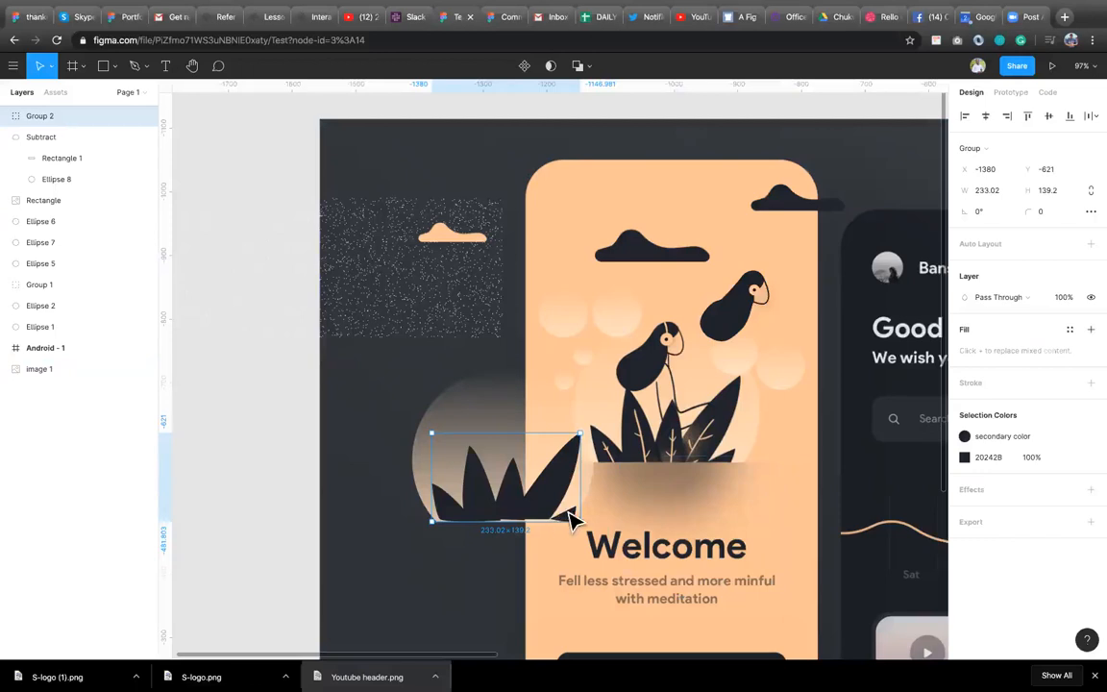
pyautogui.keyDown('shift'); pyautogui.click(513, 419); pyautogui.keyUp('shift')
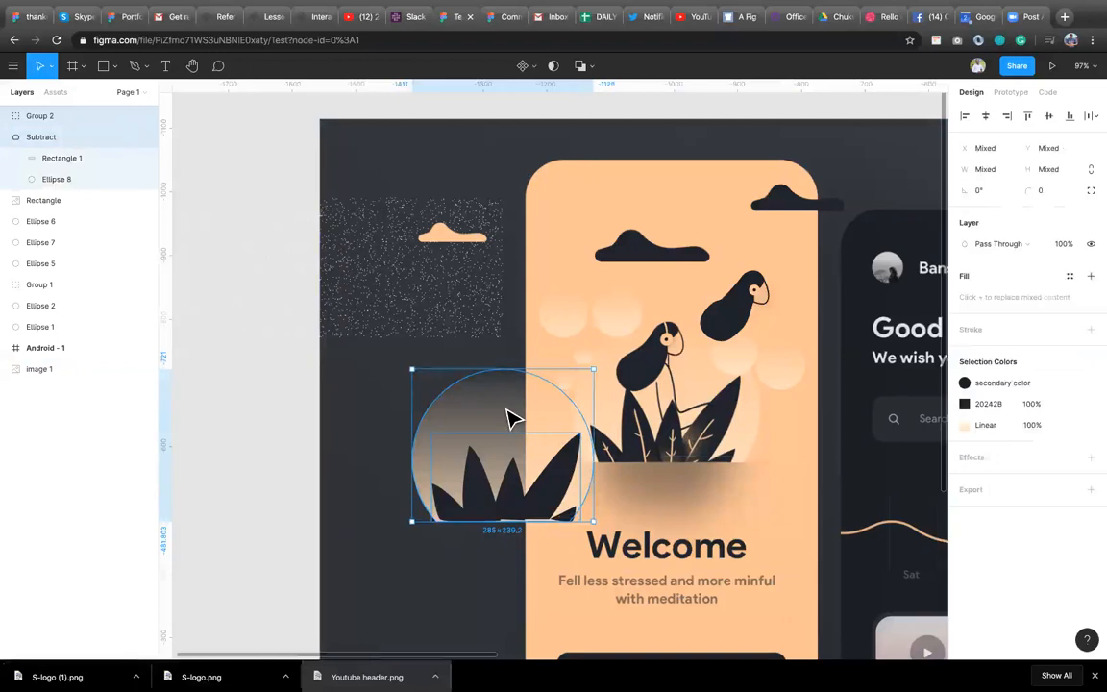
pyautogui.hotkey('ctrl', 'g')
# Move the leaves-and-circle group into the Android - 1 frame.
pyautogui.scroll(-3, 740, 458)
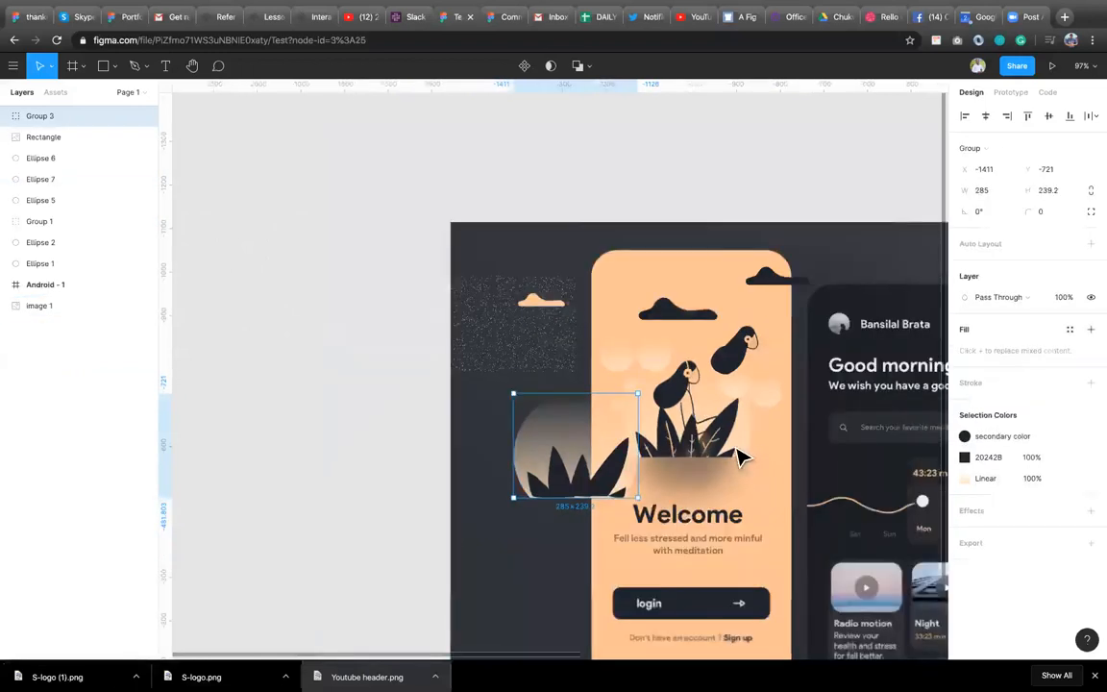
pyautogui.scroll(-5, 635, 510)
pyautogui.hscroll(3, 634, 510)
pyautogui.moveTo(500, 476); pyautogui.dragTo(610, 475)
pyautogui.moveTo(726, 435); pyautogui.dragTo(835, 426)
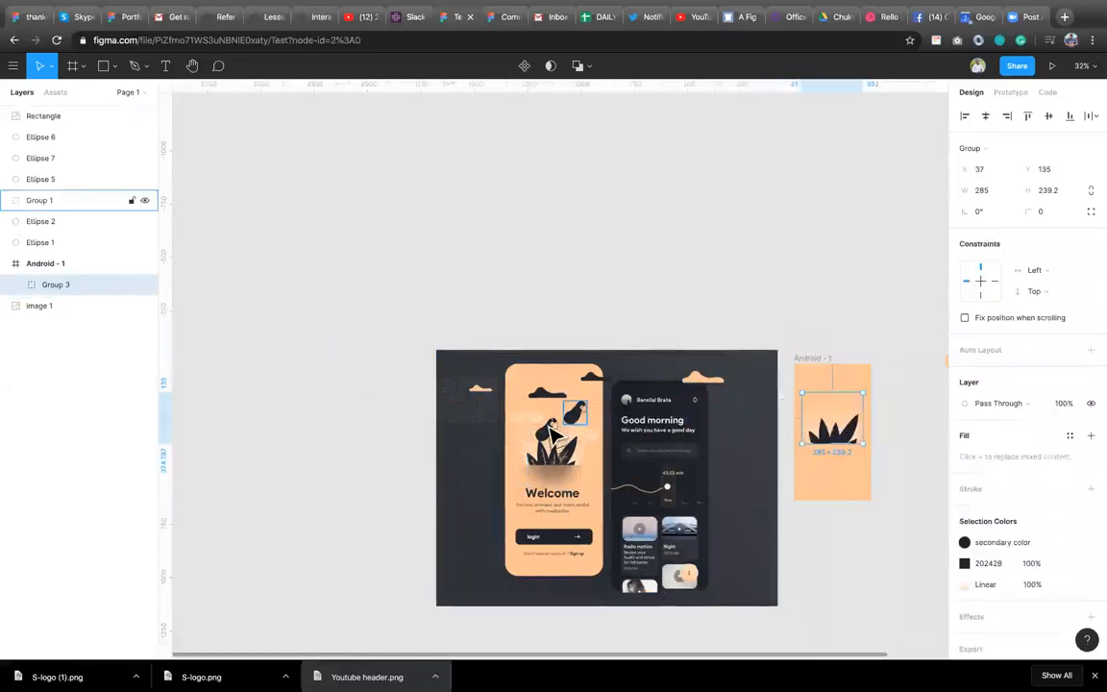
# Move the character group and the three glow circles into the Android - 1 frame, adjusting the character's position.
pyautogui.click(575, 413)
pyautogui.moveTo(604, 420); pyautogui.dragTo(829, 411)
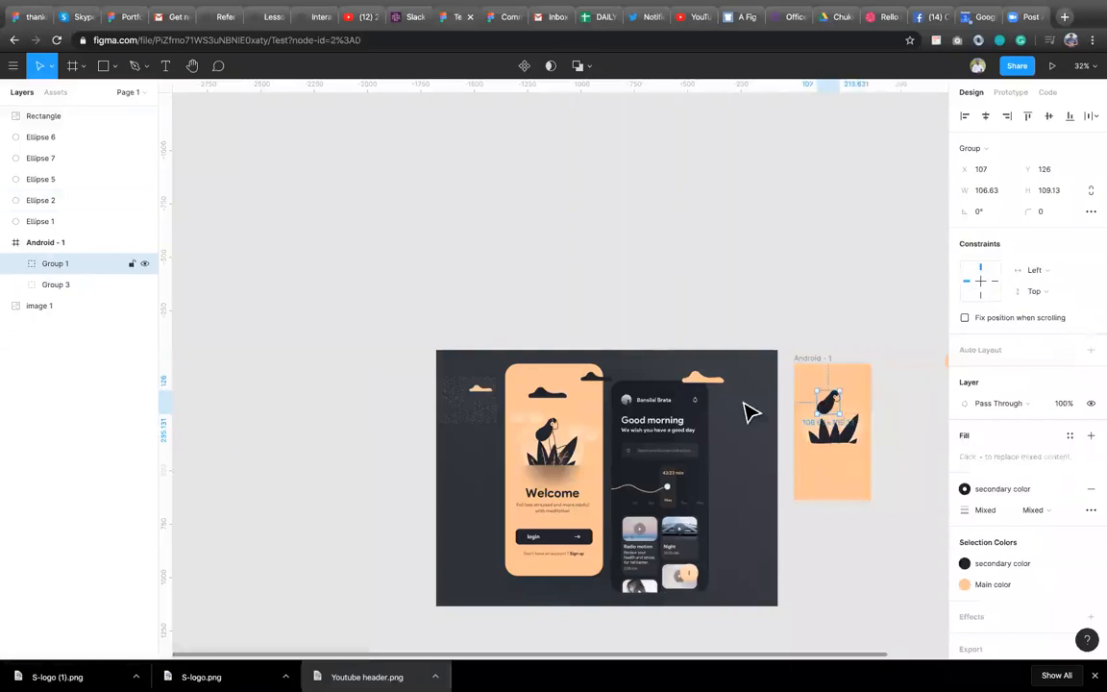
pyautogui.moveTo(519, 420); pyautogui.dragTo(813, 414)
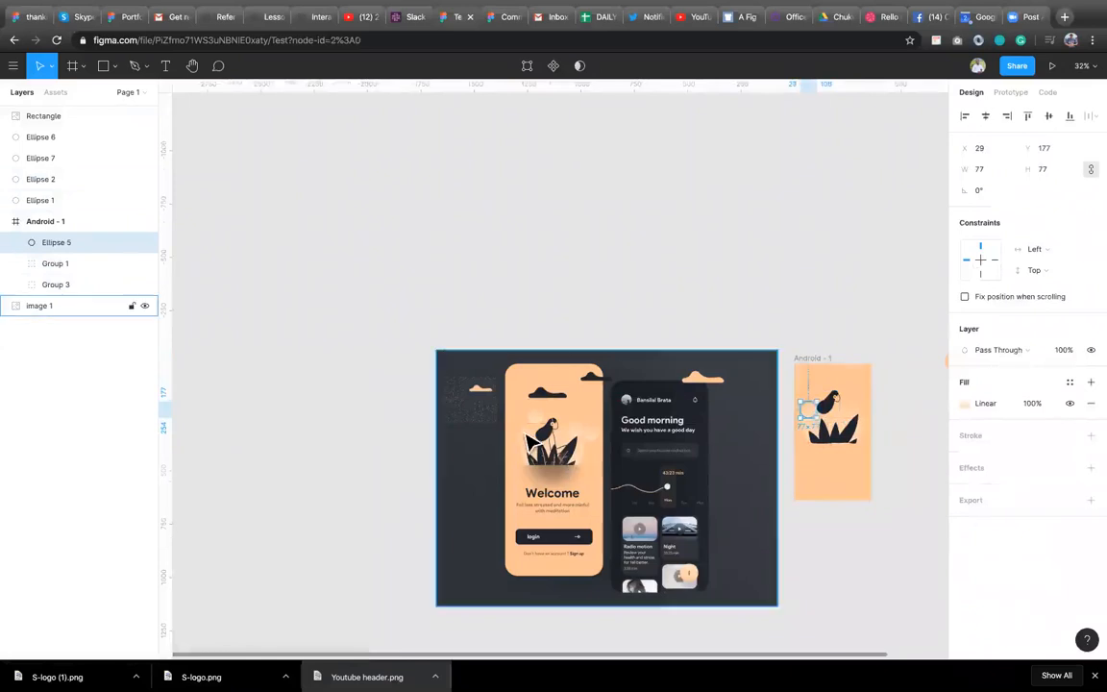
pyautogui.click(521, 441)
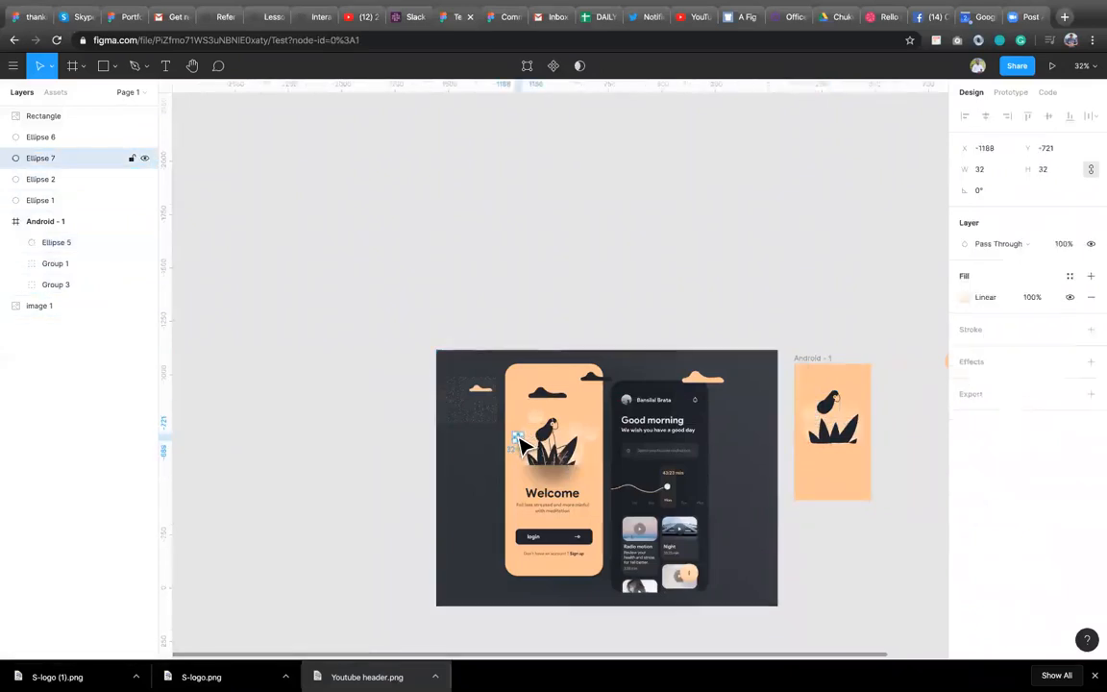
pyautogui.moveTo(540, 447); pyautogui.dragTo(808, 435)
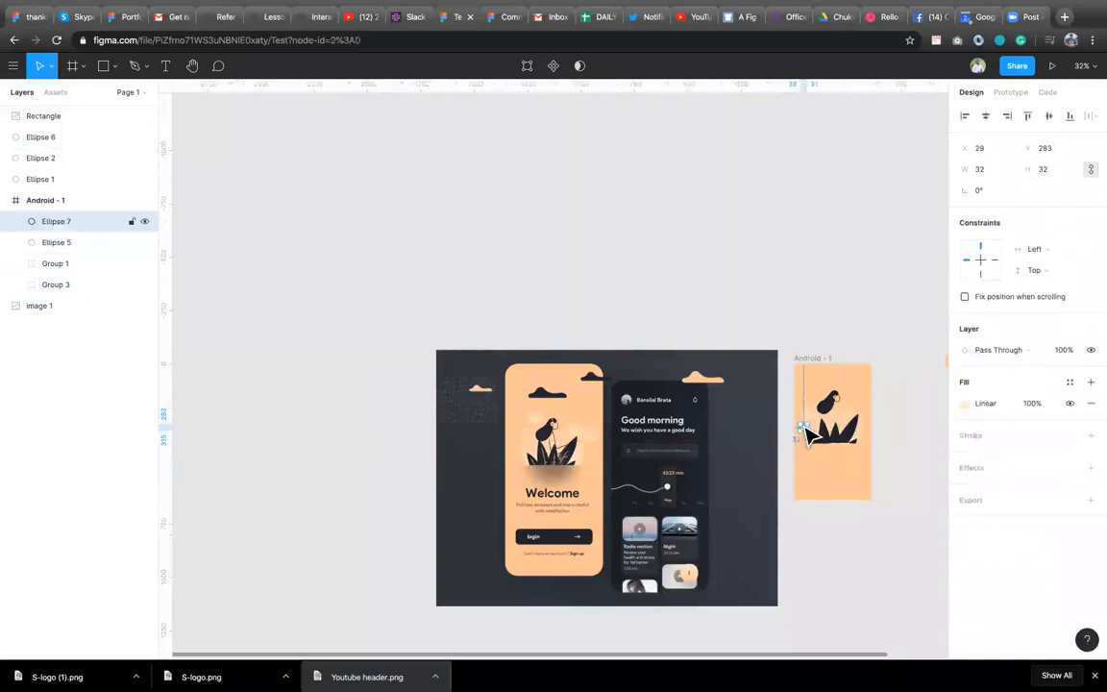
pyautogui.click(832, 405)
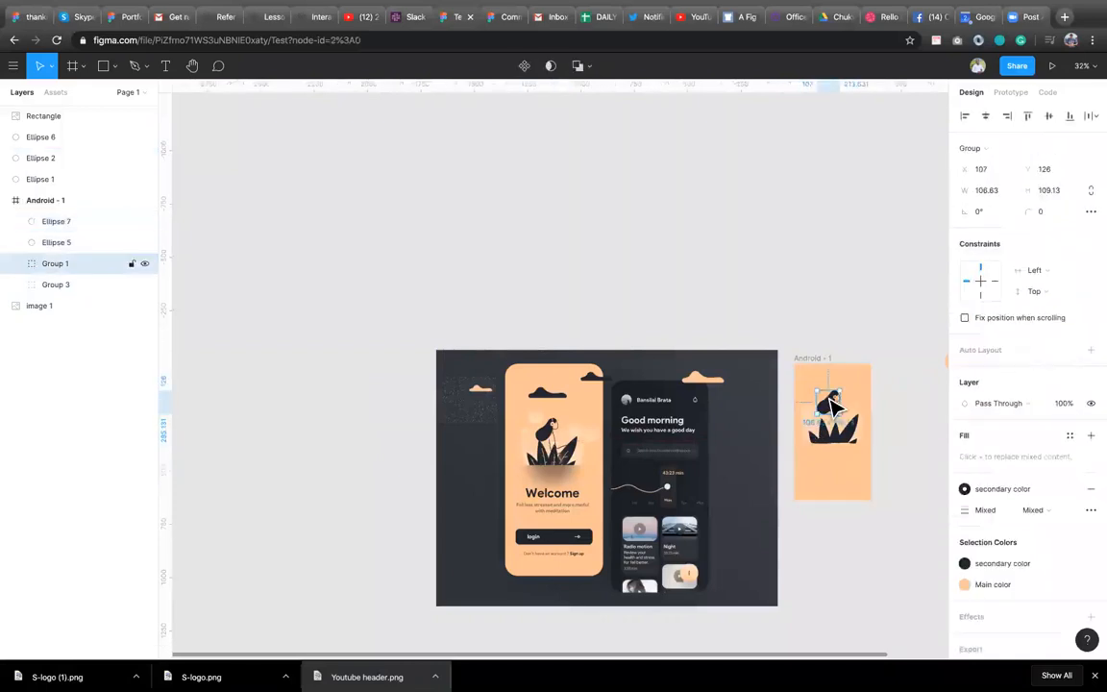
pyautogui.moveTo(829, 404); pyautogui.dragTo(830, 408)
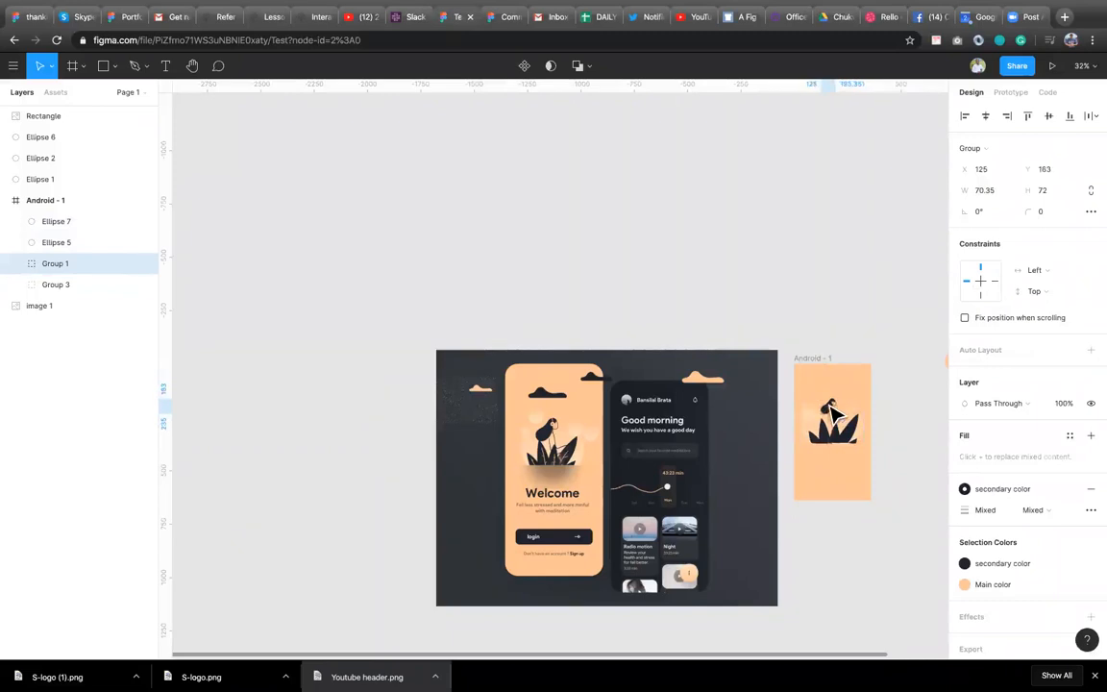
pyautogui.click(591, 436)
pyautogui.moveTo(590, 434); pyautogui.dragTo(860, 402)
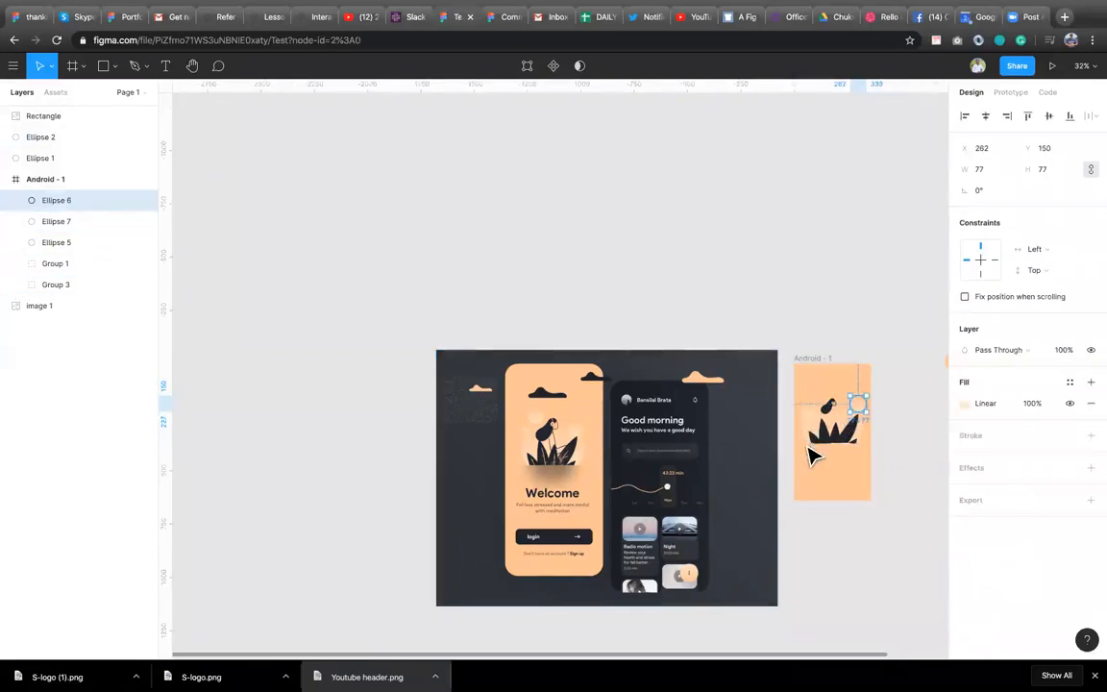
# Scale the leaves-and-circle group down to about 227 × 190 and center it horizontally in the frame.
pyautogui.click(812, 452)
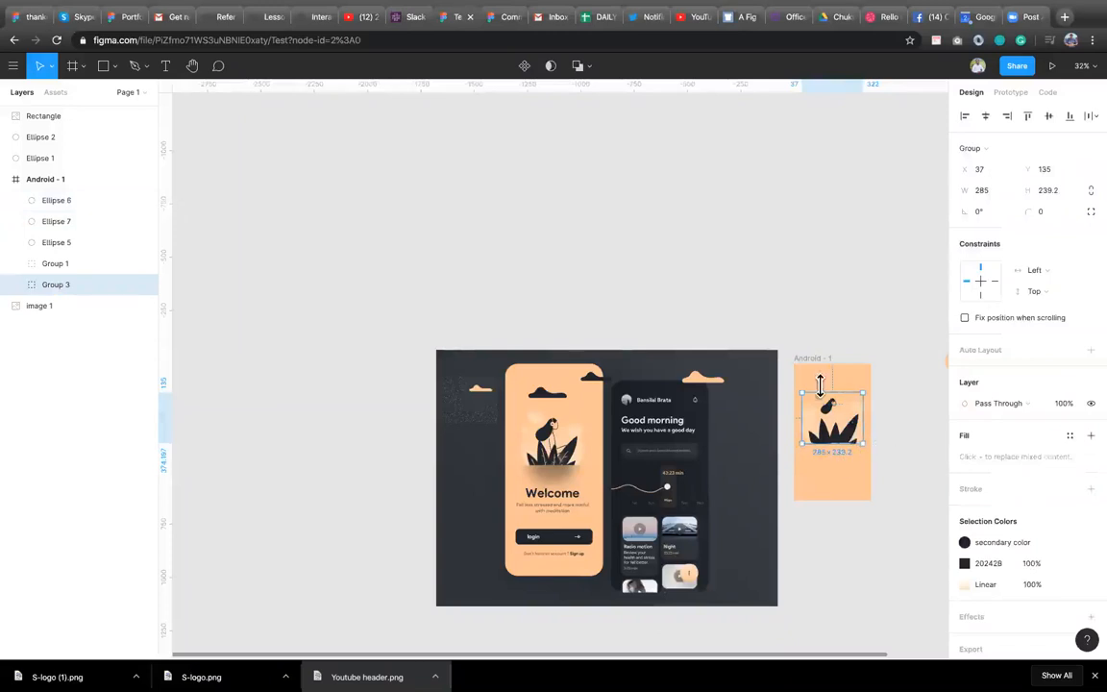
pyautogui.moveTo(808, 394); pyautogui.dragTo(833, 407)
pyautogui.click(986, 117)
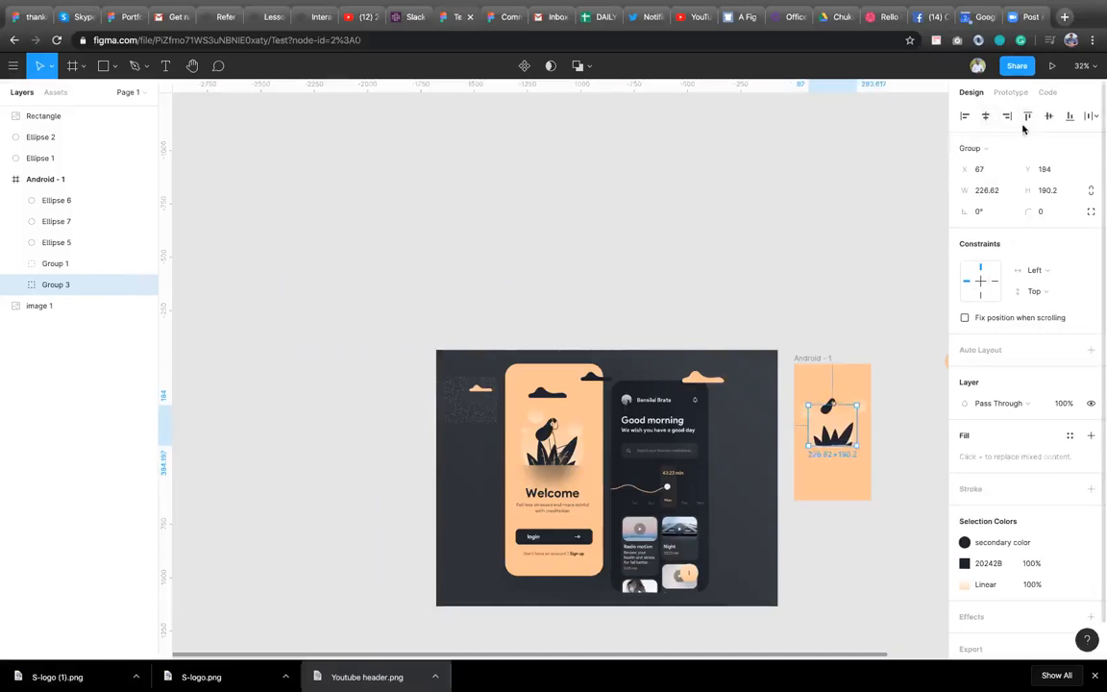
pyautogui.click(865, 486)
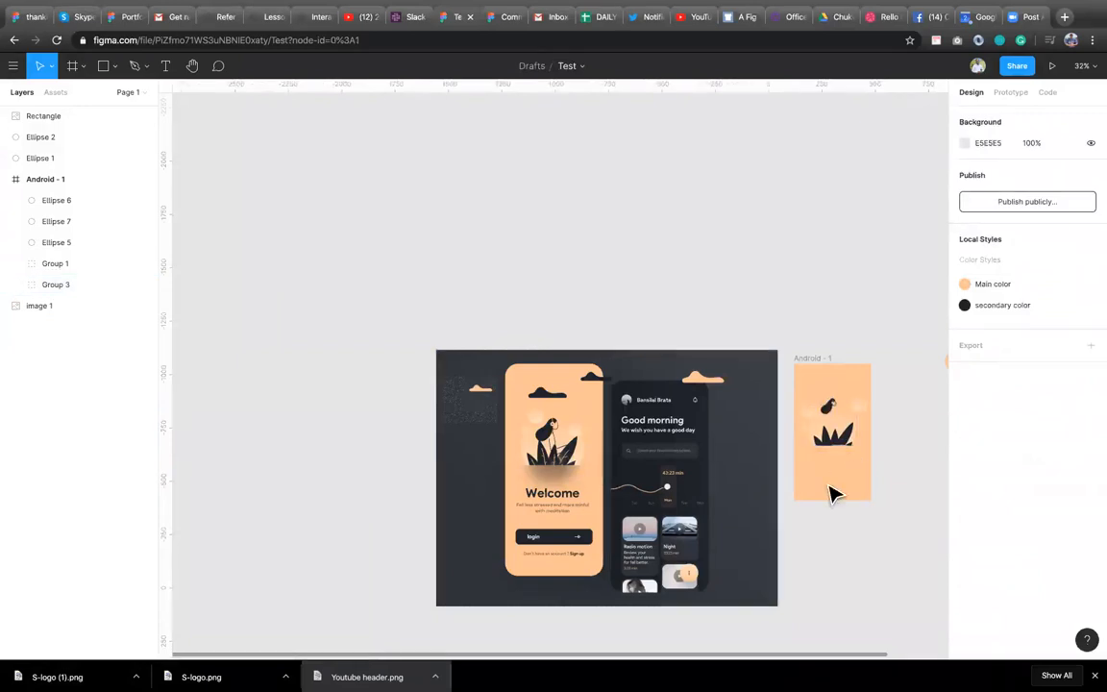
pyautogui.moveTo(894, 463); pyautogui.dragTo(798, 403)
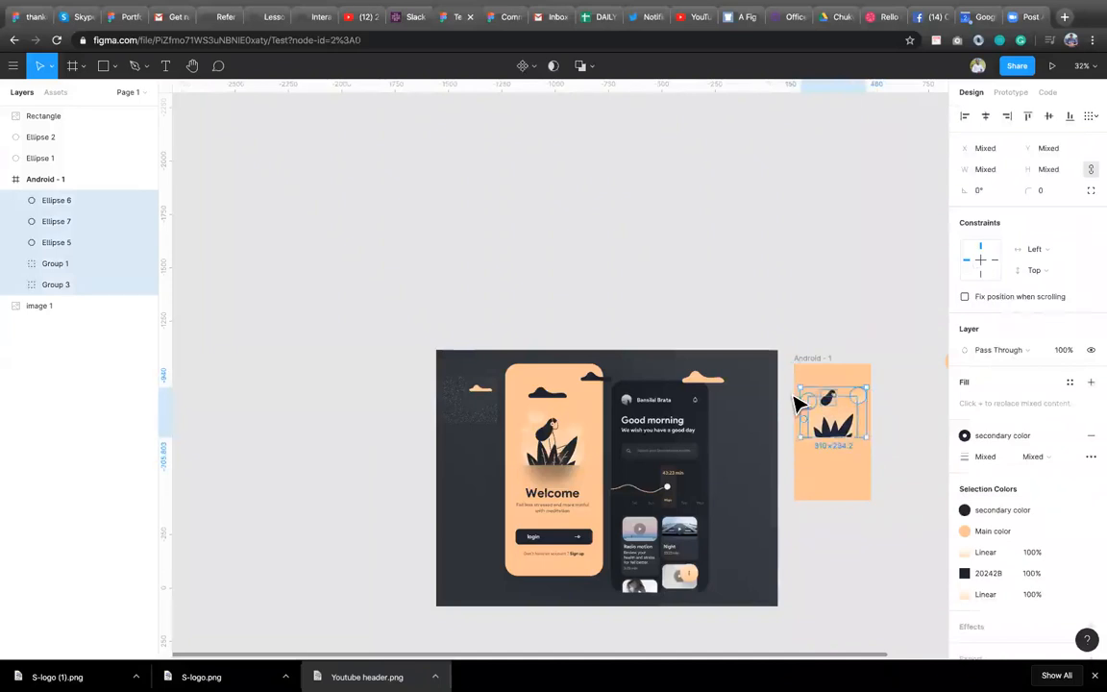
pyautogui.click(882, 470)
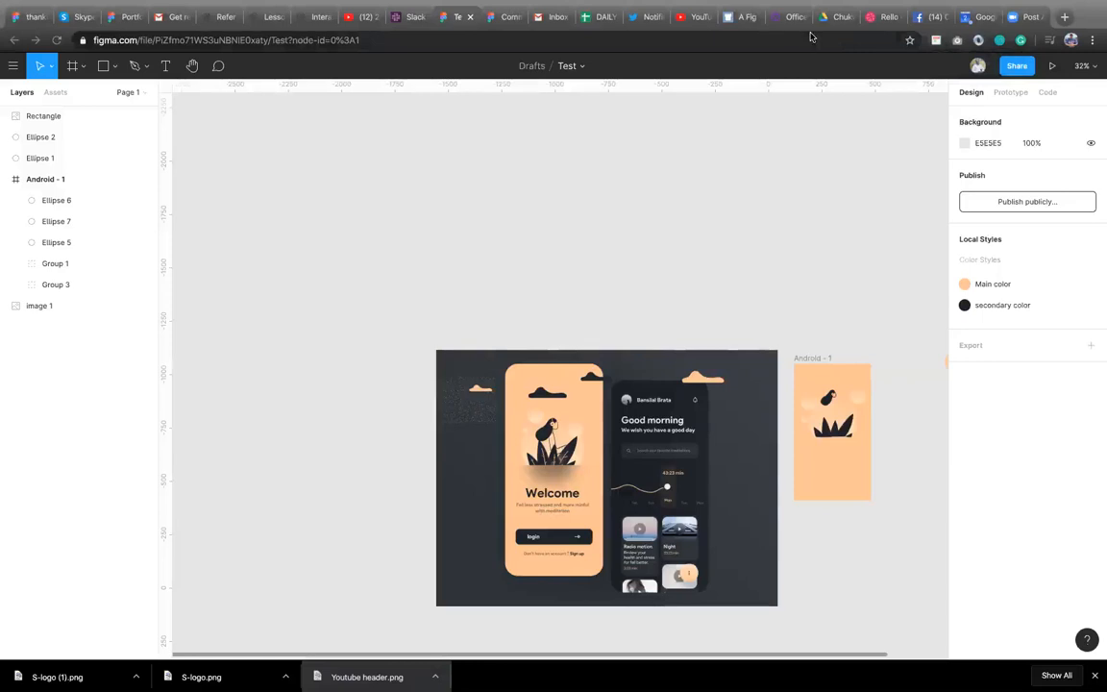
pyautogui.click(697, 17)
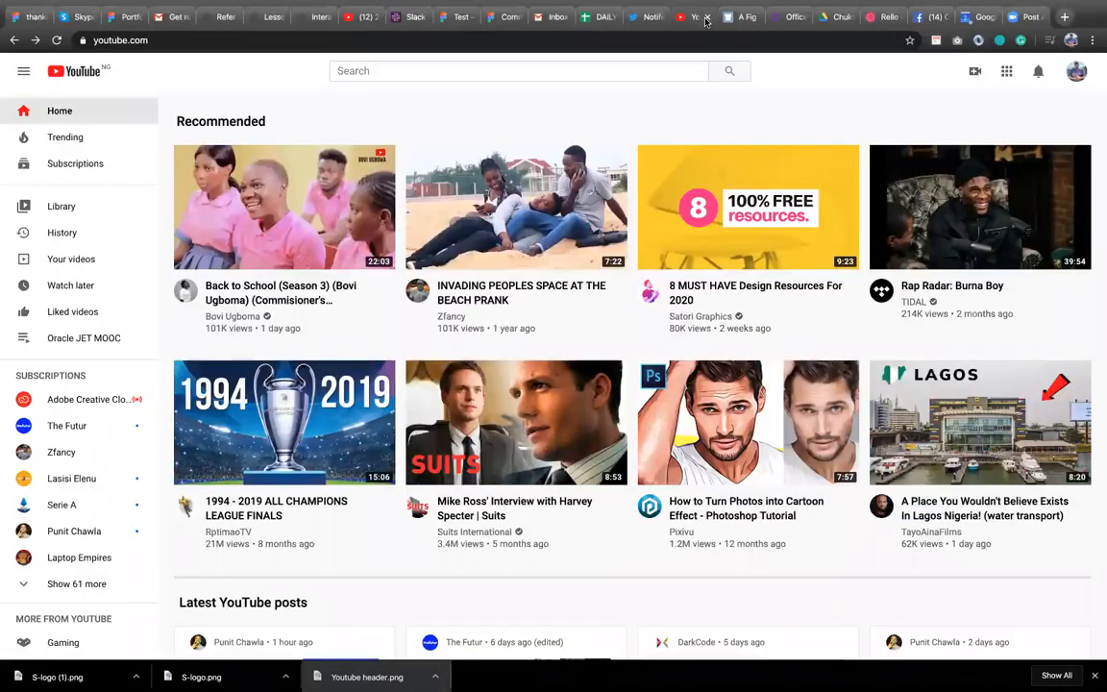
pyautogui.click(936, 41)
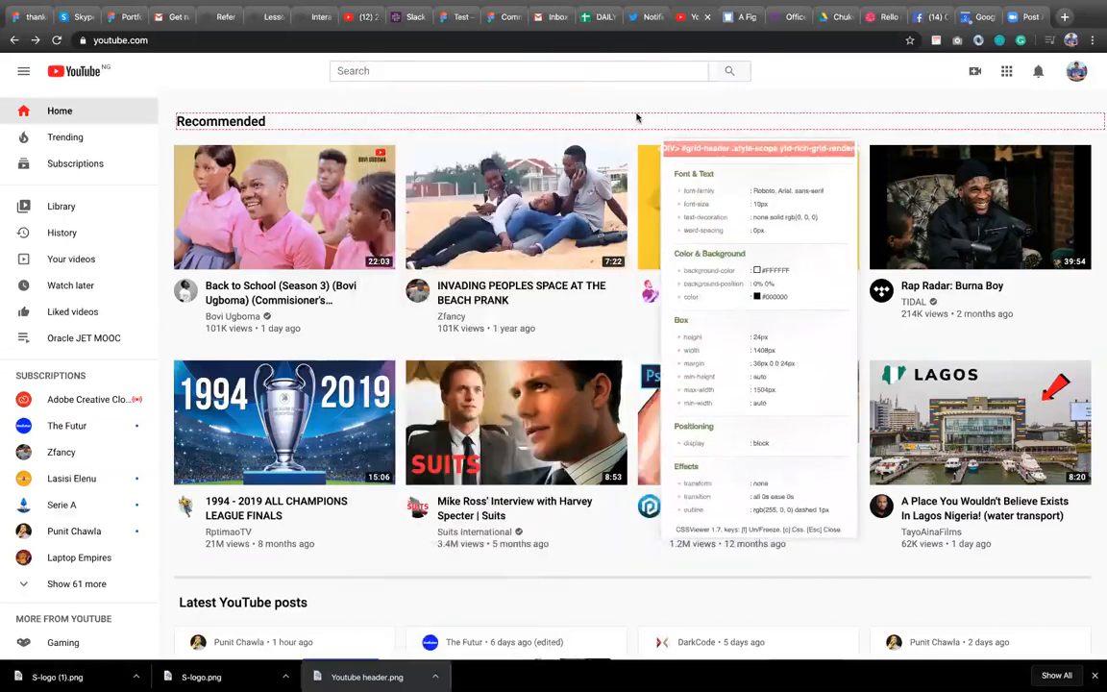
pyautogui.press('Escape')
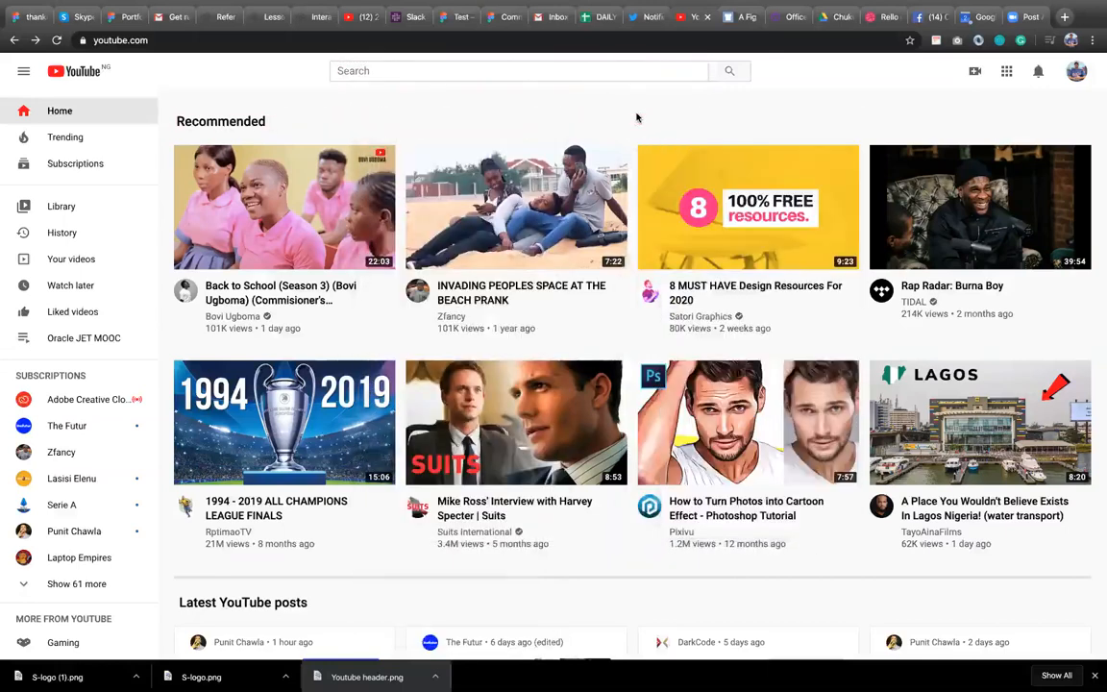
pyautogui.click(956, 42)
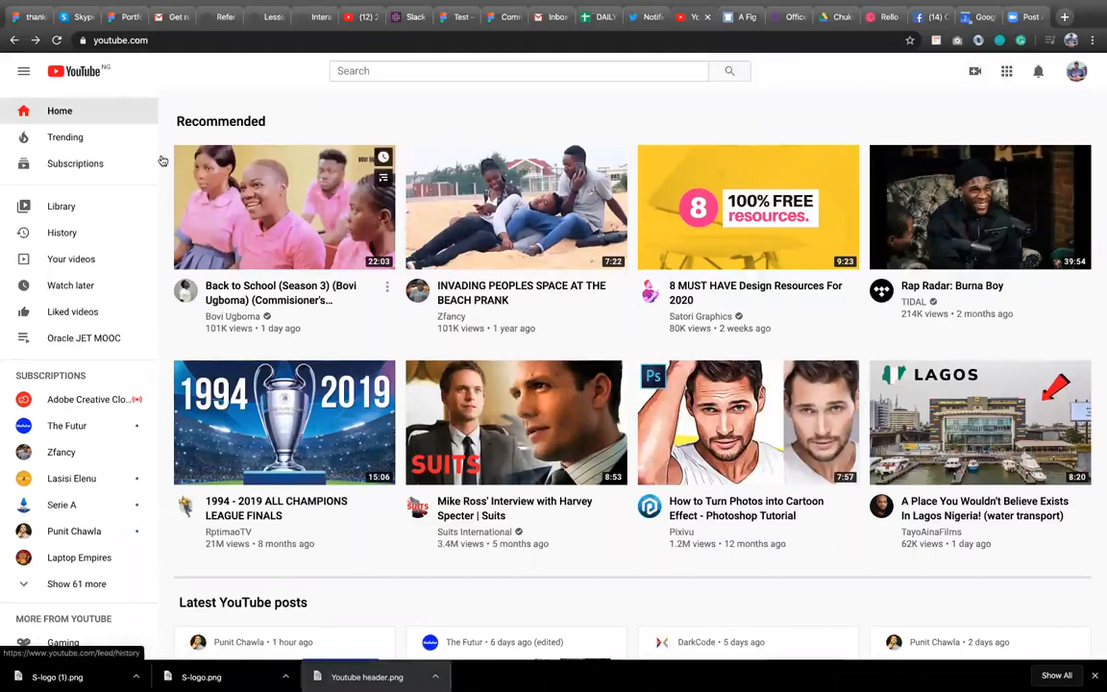
pyautogui.click(459, 20)
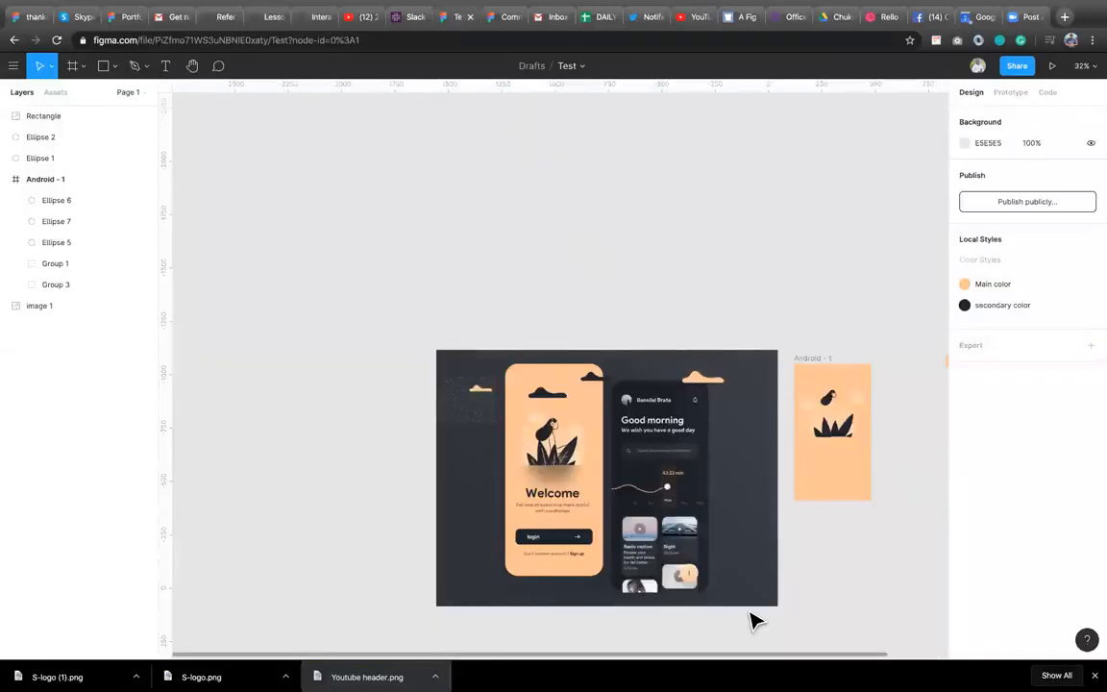
# Add a text layer reading Welcome inside the Android - 1 frame beneath the leaves illustration.
pyautogui.hscroll(1, 751, 612)
pyautogui.scroll(-1, 750, 613)
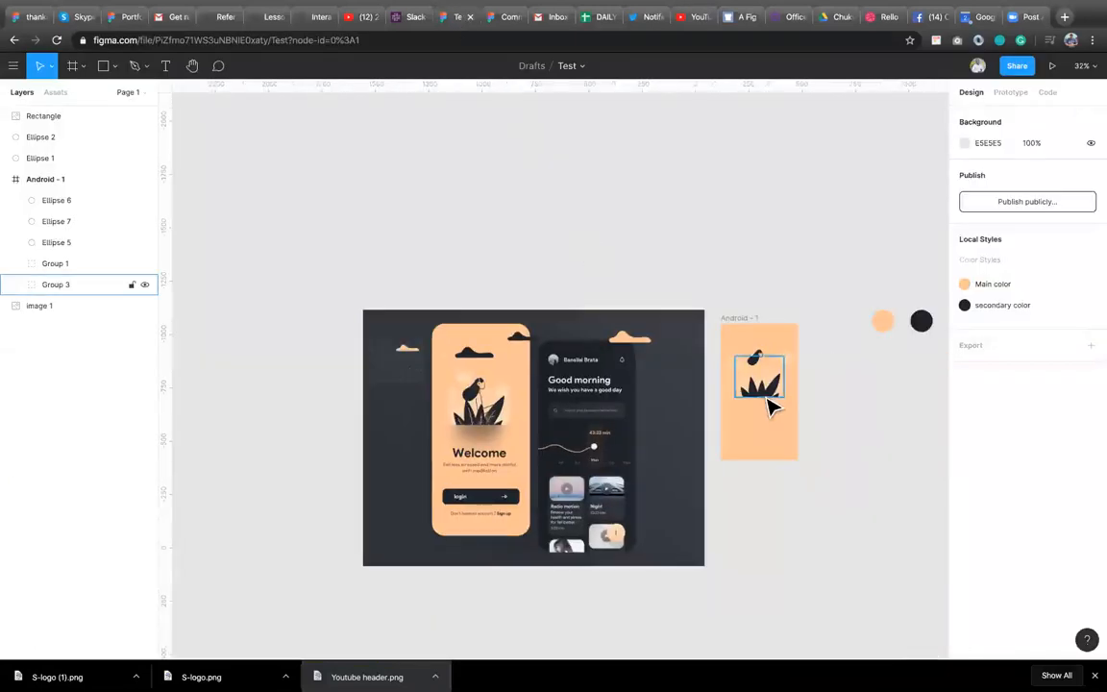
pyautogui.scroll(2, 783, 415)
pyautogui.scroll(3, 783, 415)
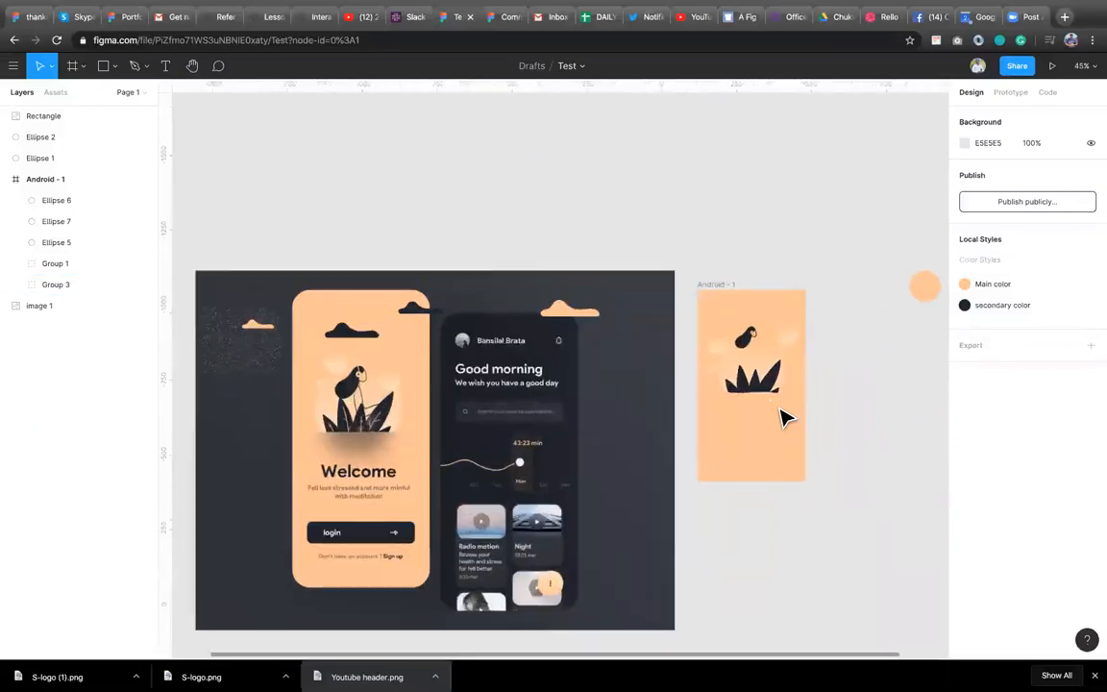
pyautogui.click(373, 533)
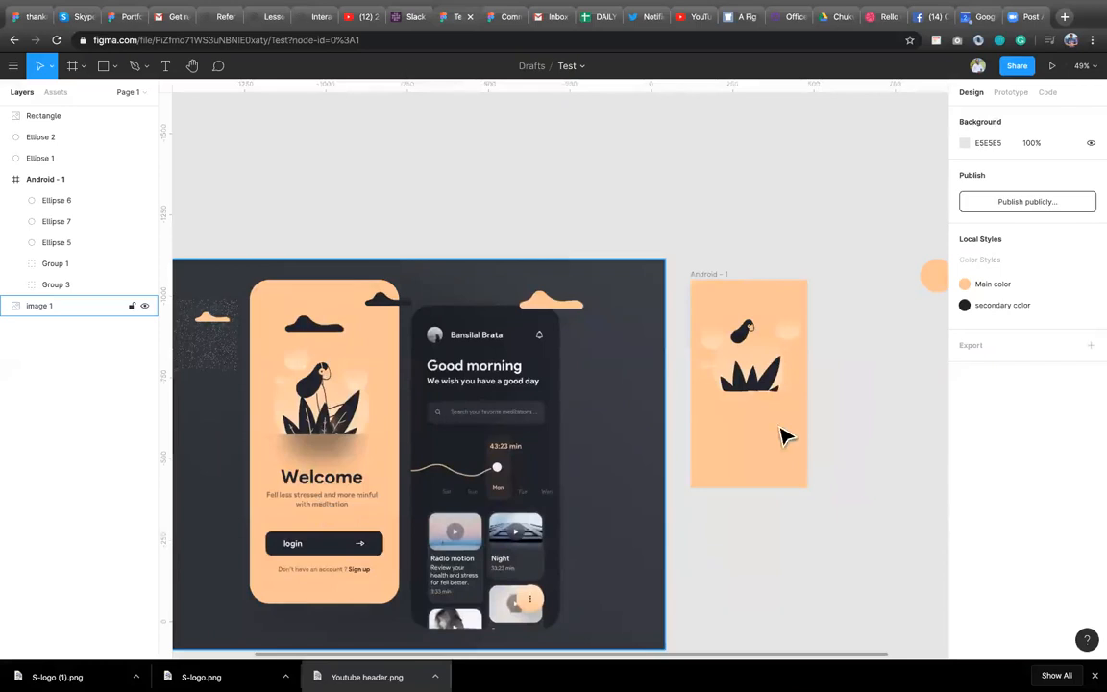
pyautogui.press('t')
pyautogui.click(722, 417)
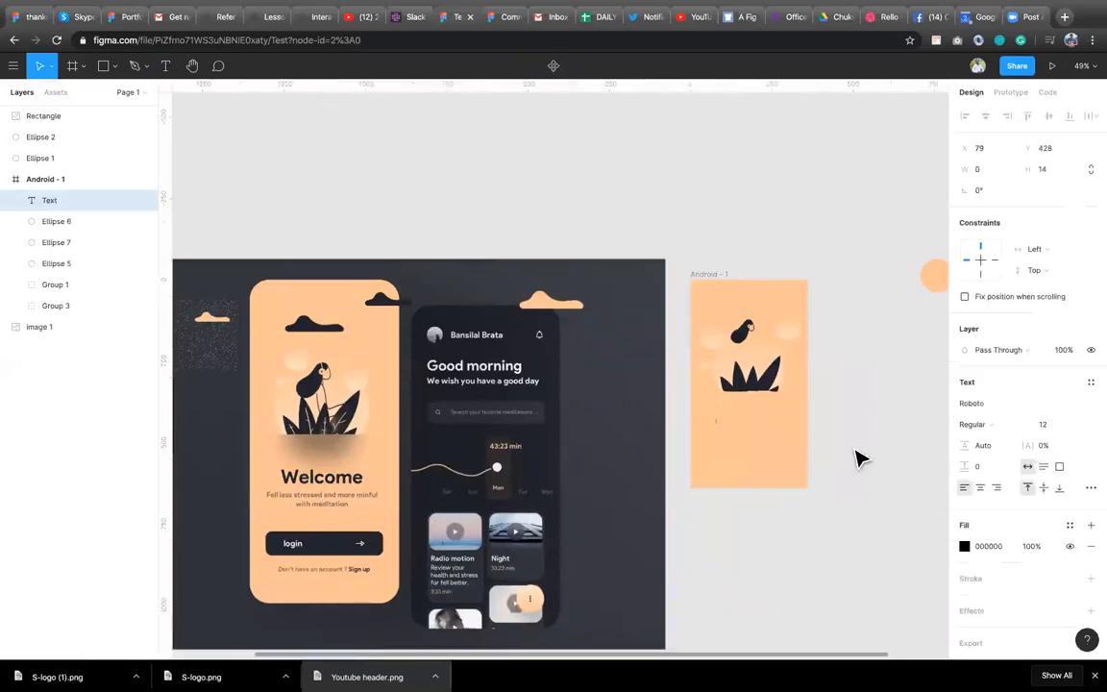
pyautogui.write('Welcome')
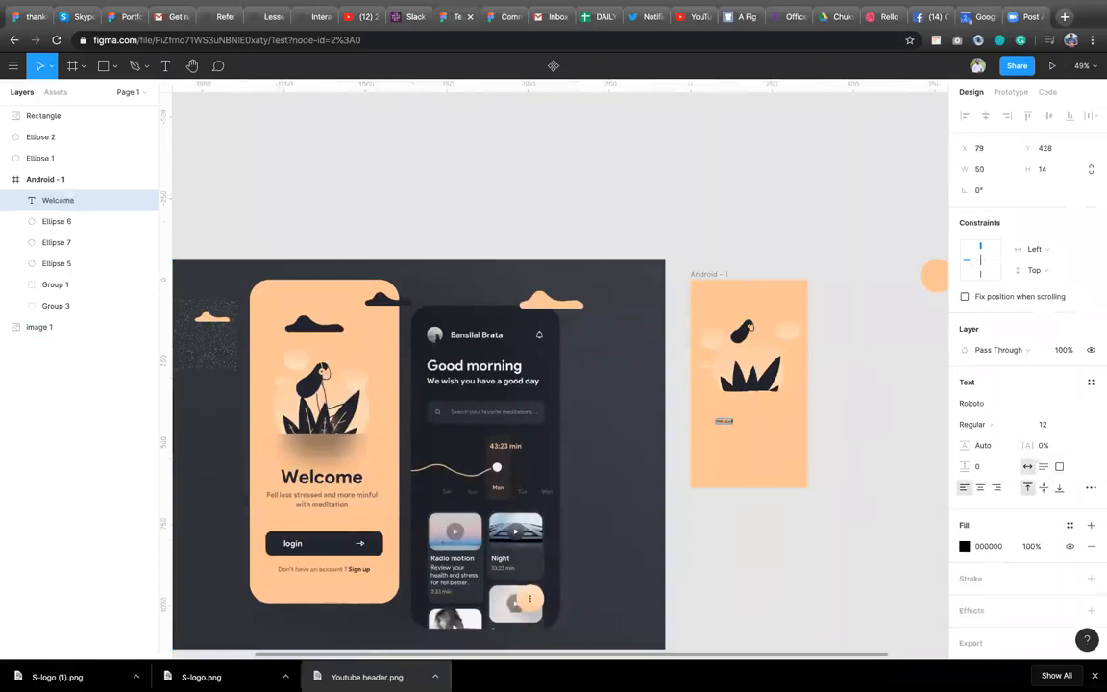
pyautogui.press('Escape')
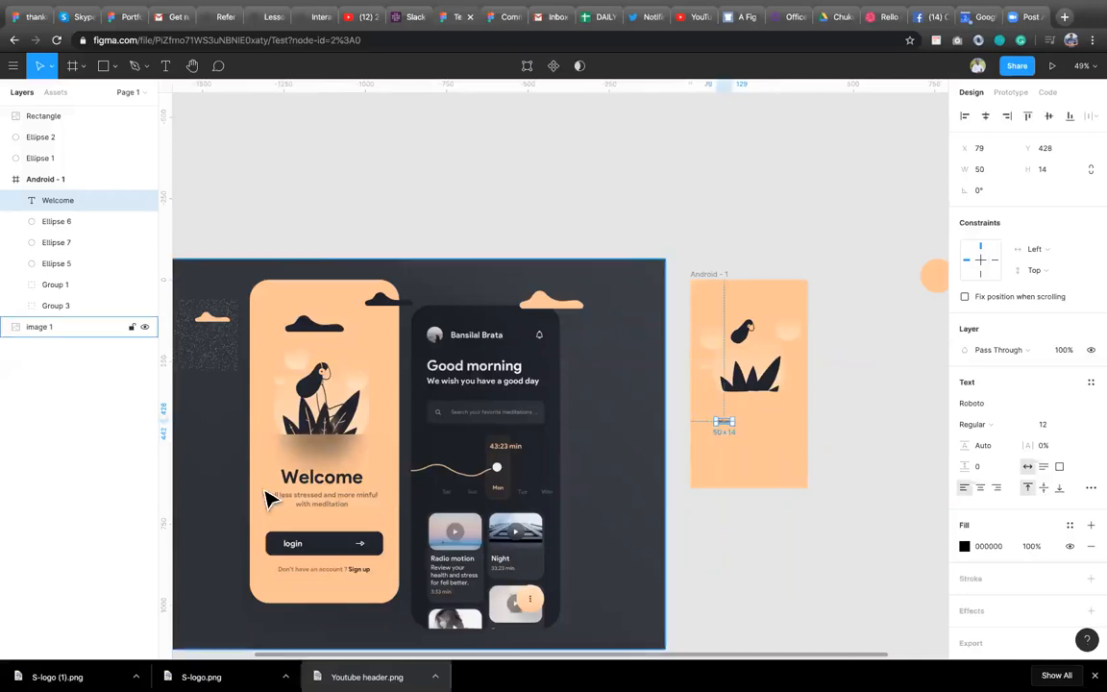
# Search Google for whatthefont in a new tab and open the MyFonts WhatTheFont page, closing its sign-up popup.
pyautogui.click(322, 519)
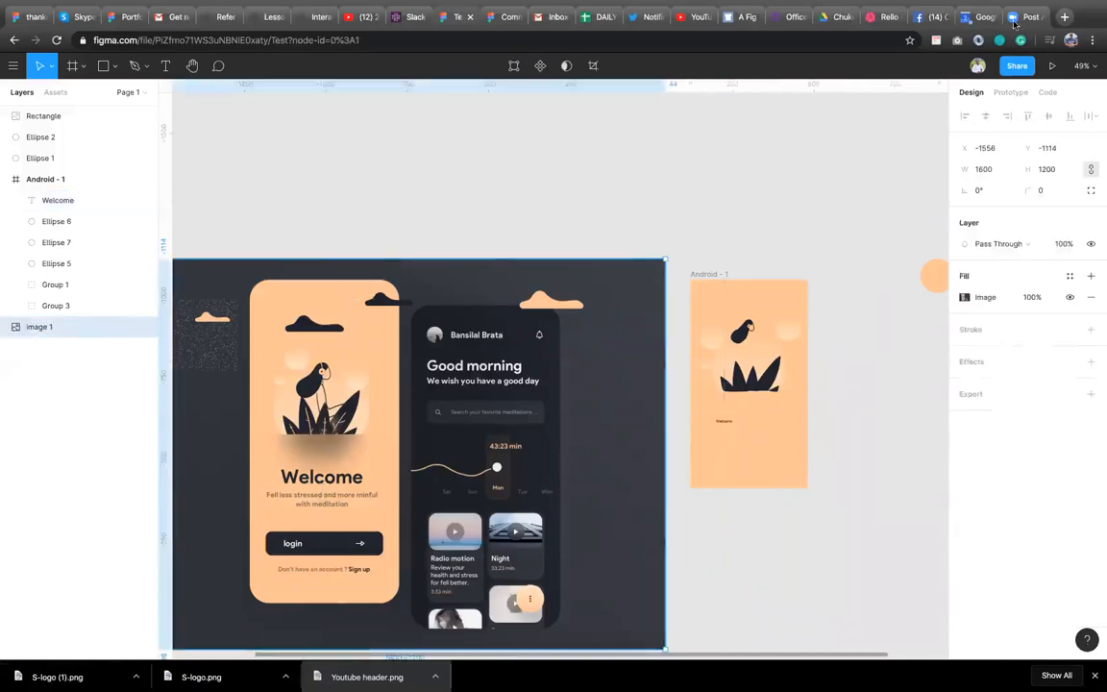
pyautogui.click(1065, 18)
pyautogui.write('what')
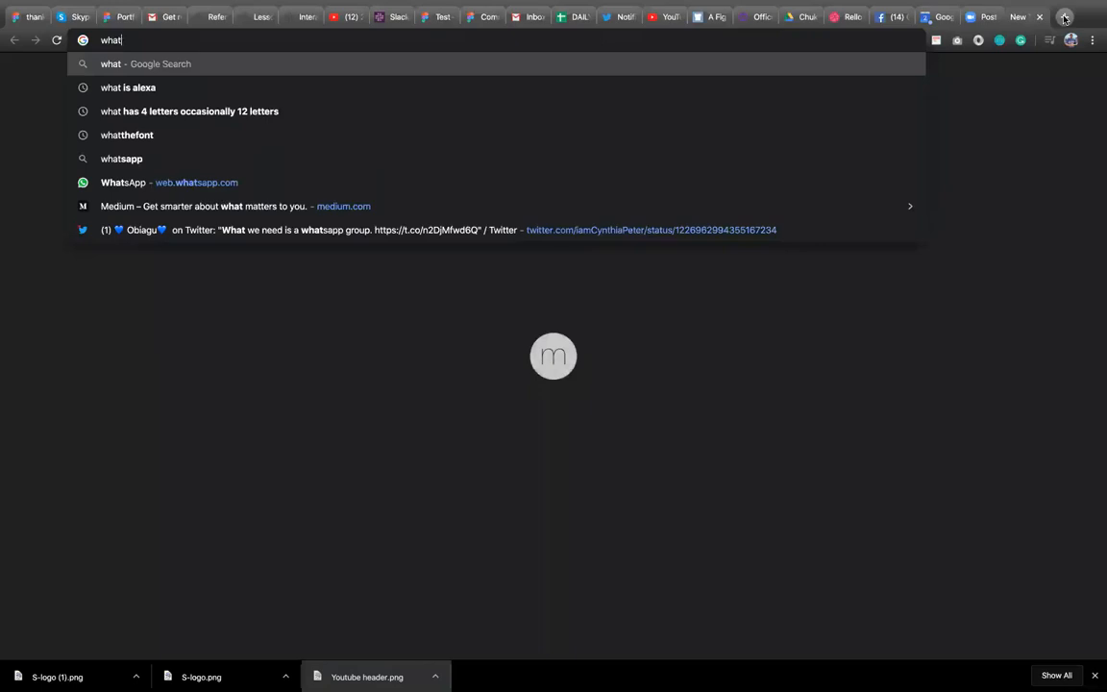
pyautogui.write('the')
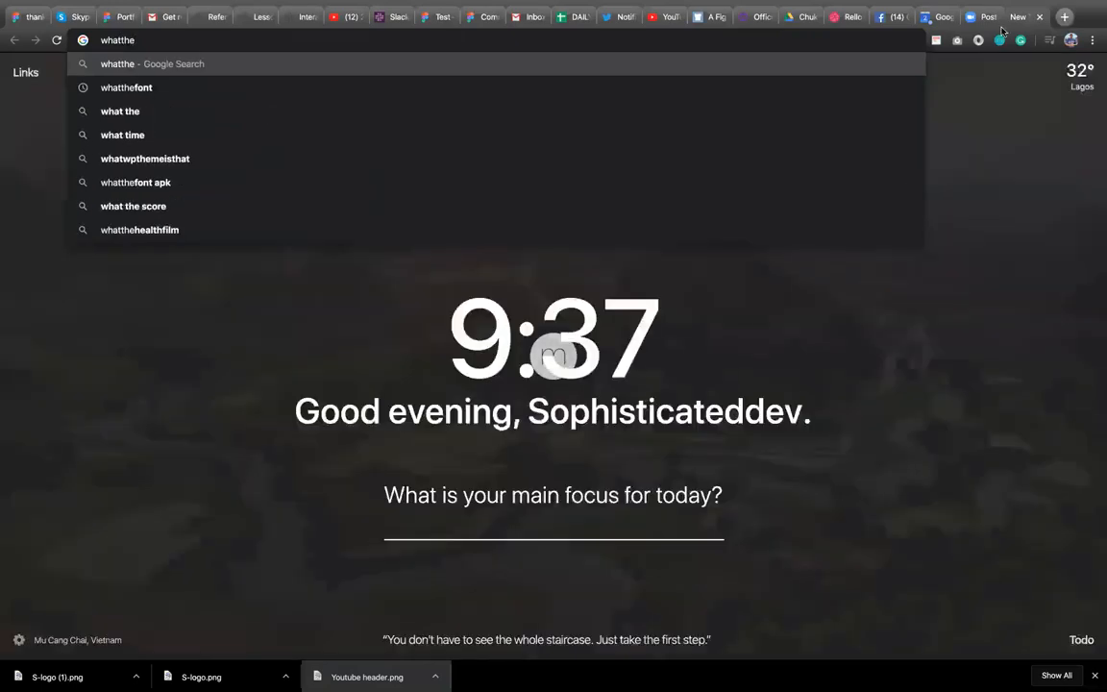
pyautogui.press('Down')
pyautogui.press('Return')
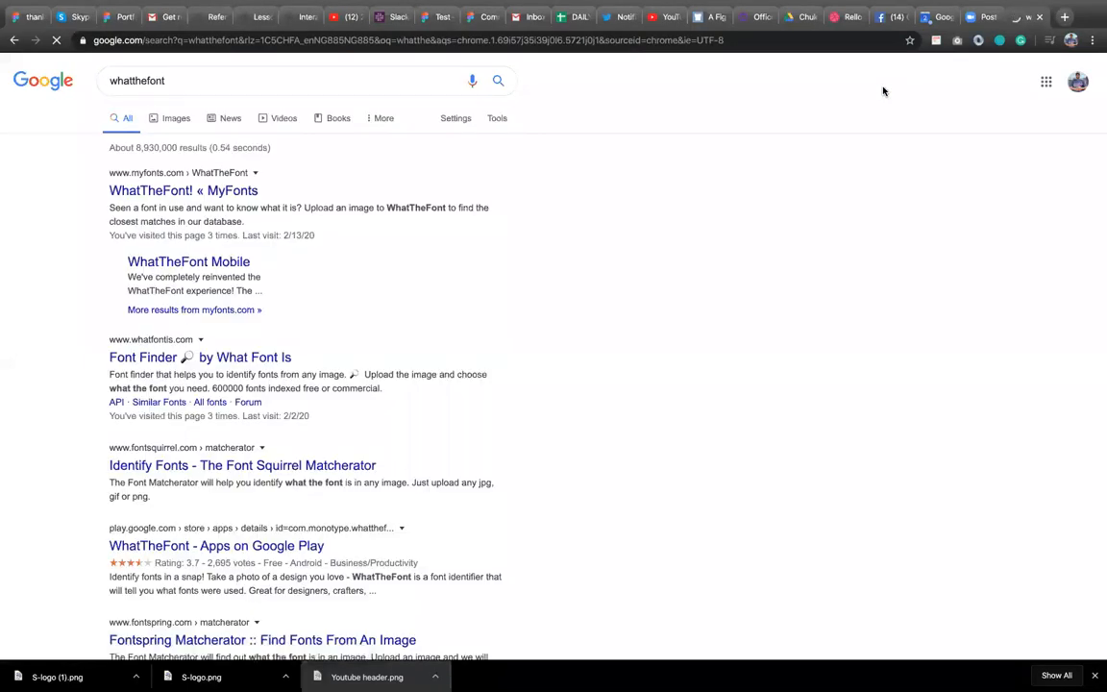
pyautogui.click(168, 192)
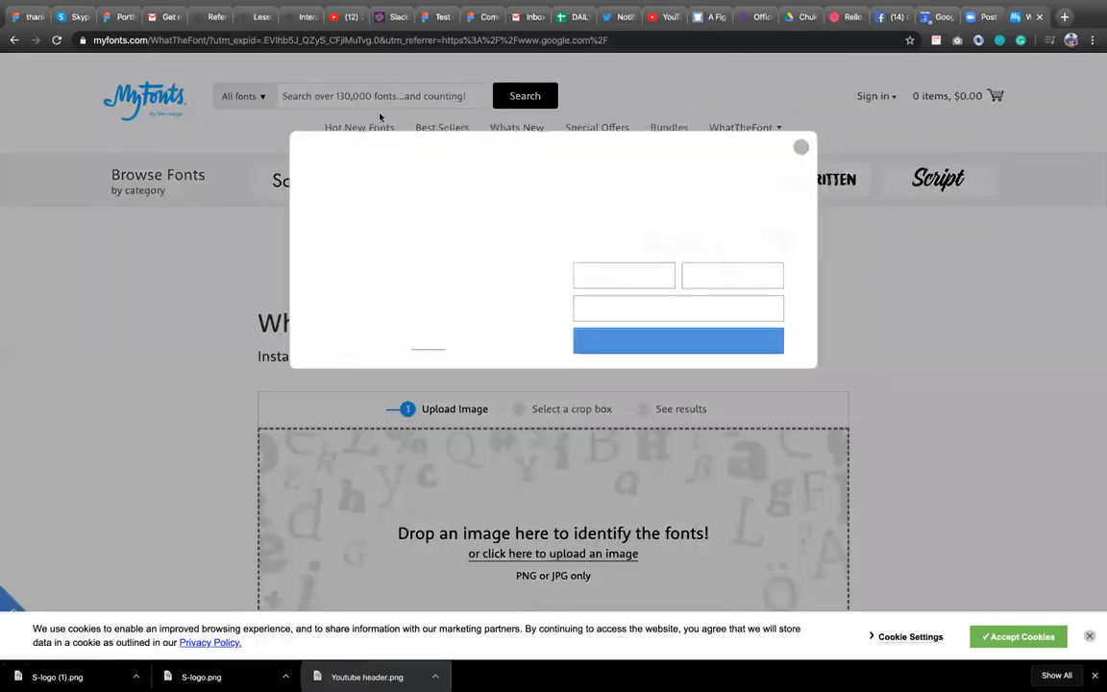
pyautogui.click(801, 150)
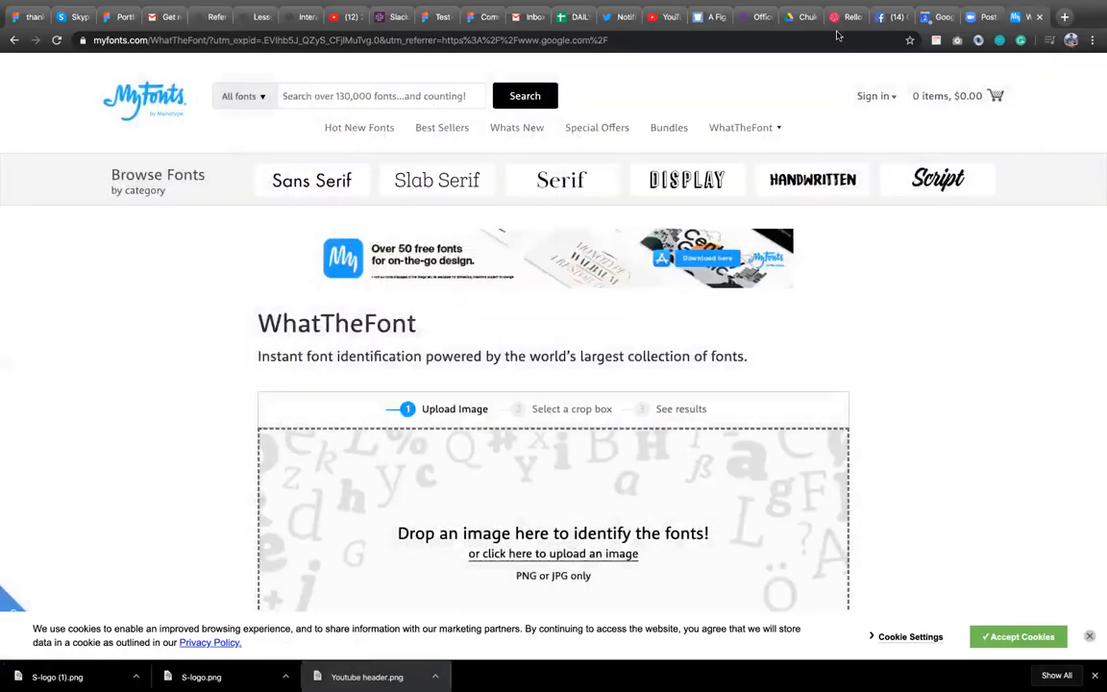
# Save the Rello meditation app shot from Dribbble as a PNG image in Downloads.
pyautogui.click(838, 23)
pyautogui.rightClick(471, 388)
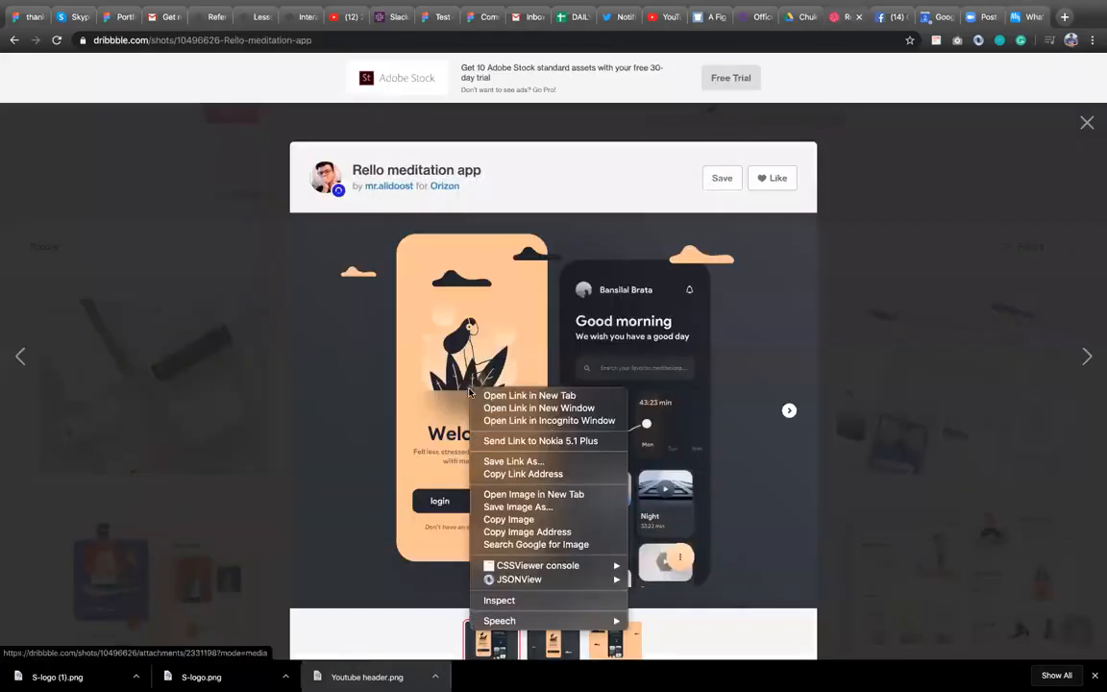
pyautogui.click(615, 509)
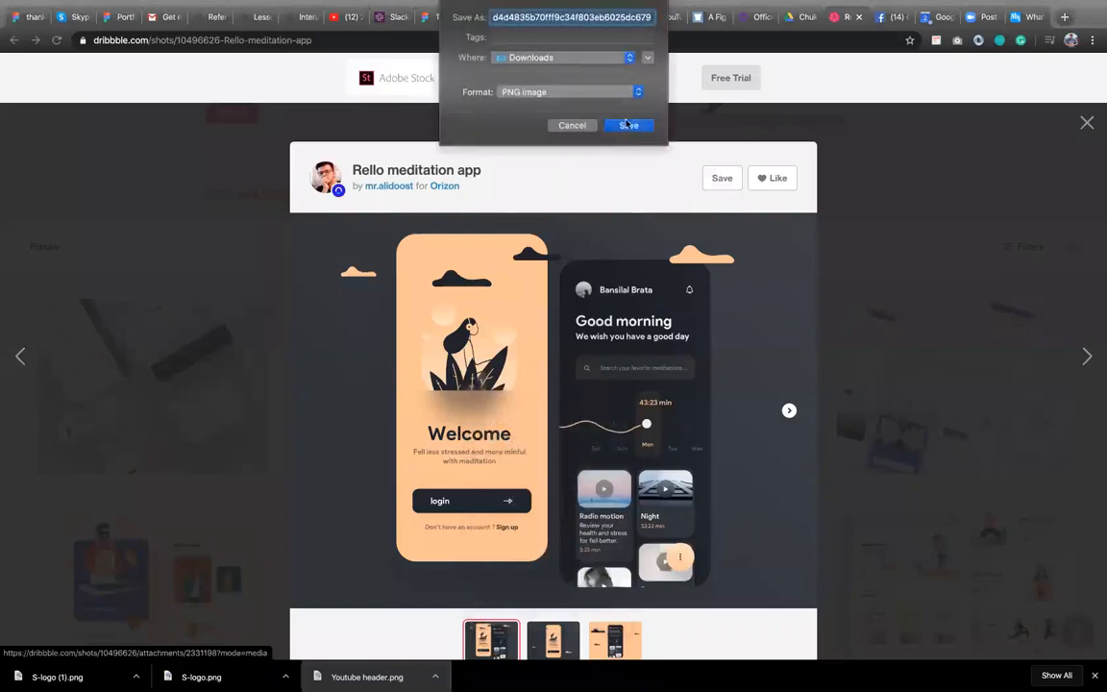
pyautogui.click(628, 126)
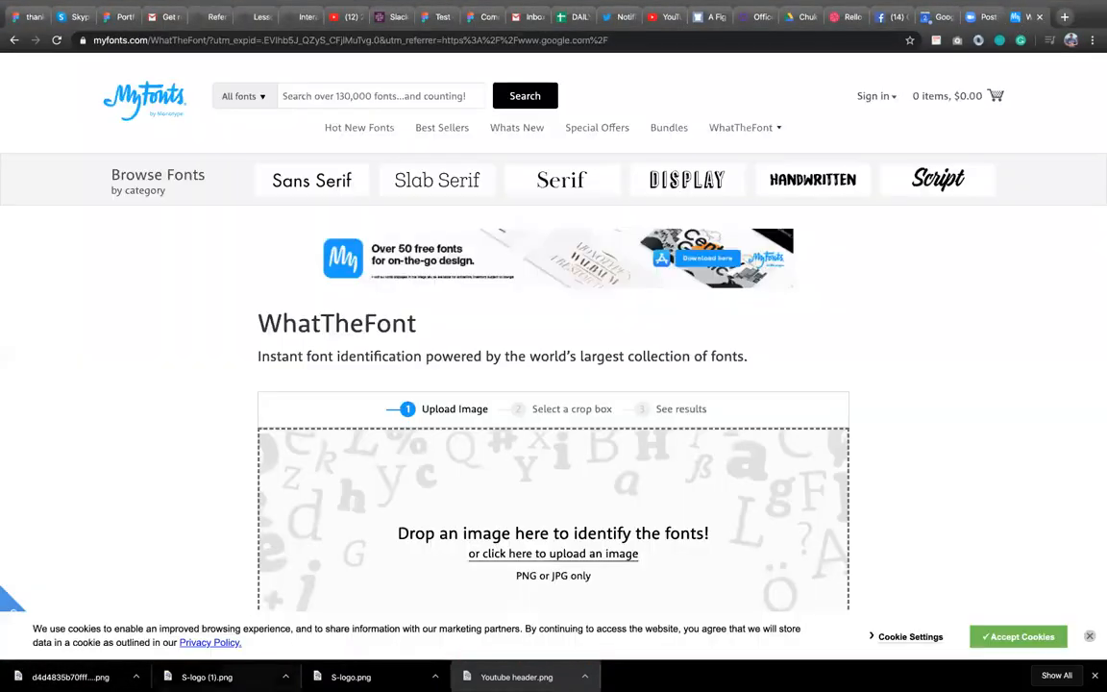
# Upload the saved image to WhatTheFont and identify the font of the Welcome heading.
pyautogui.moveTo(102, 676); pyautogui.dragTo(620, 473)
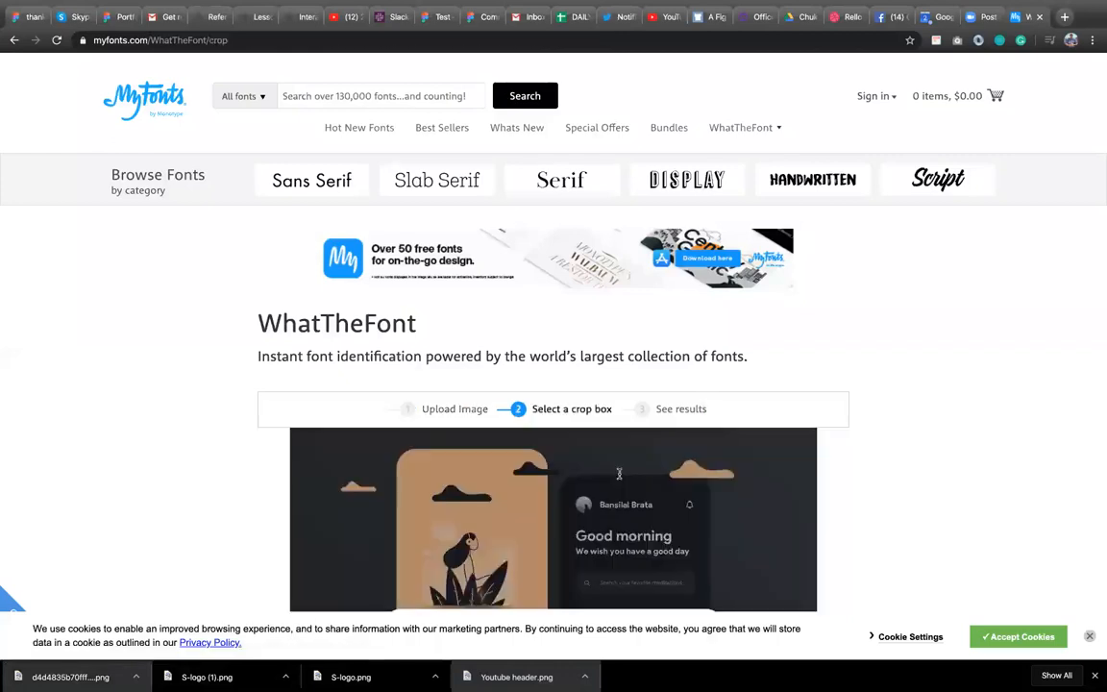
pyautogui.scroll(-3, 619, 474)
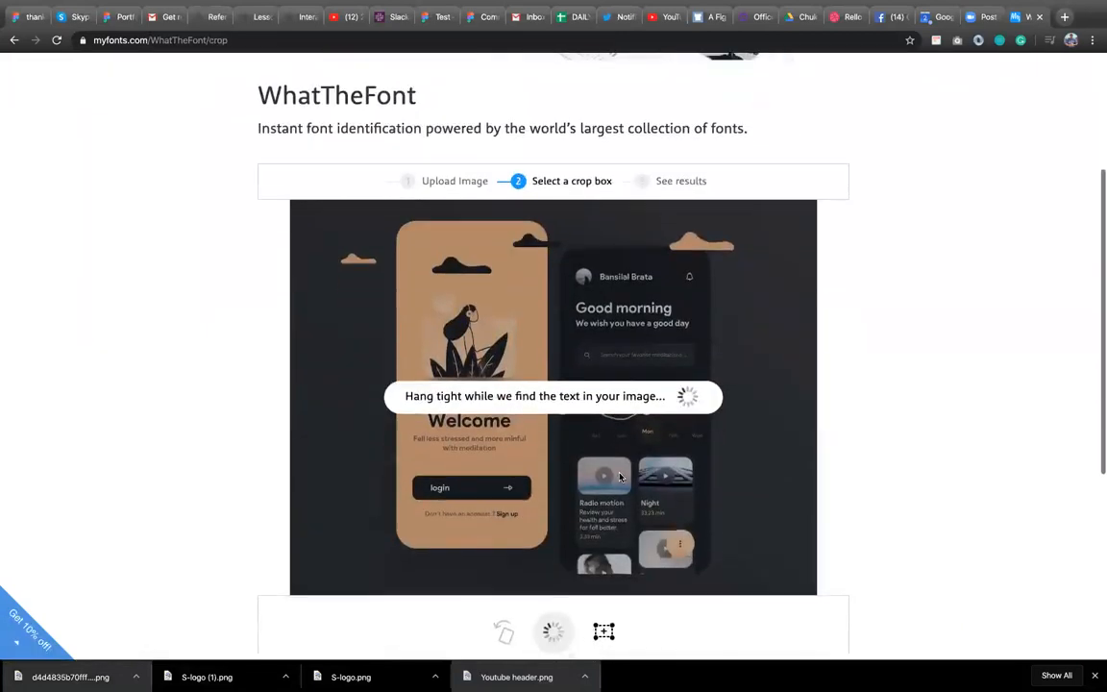
pyautogui.scroll(-1, 620, 478)
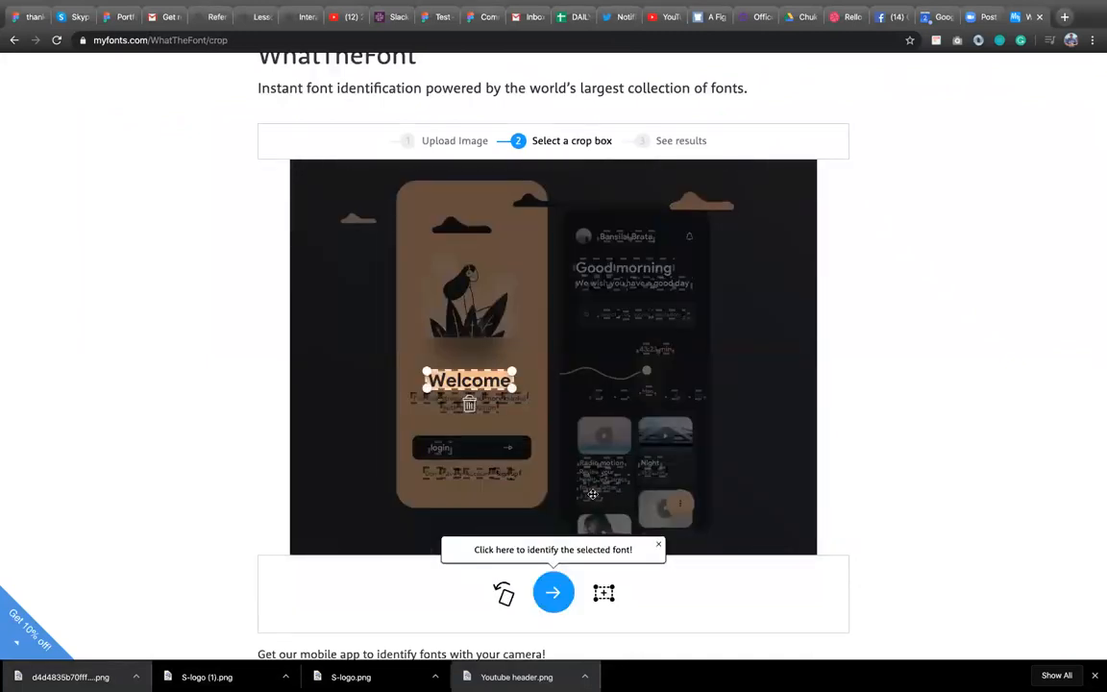
pyautogui.scroll(-4, 532, 451)
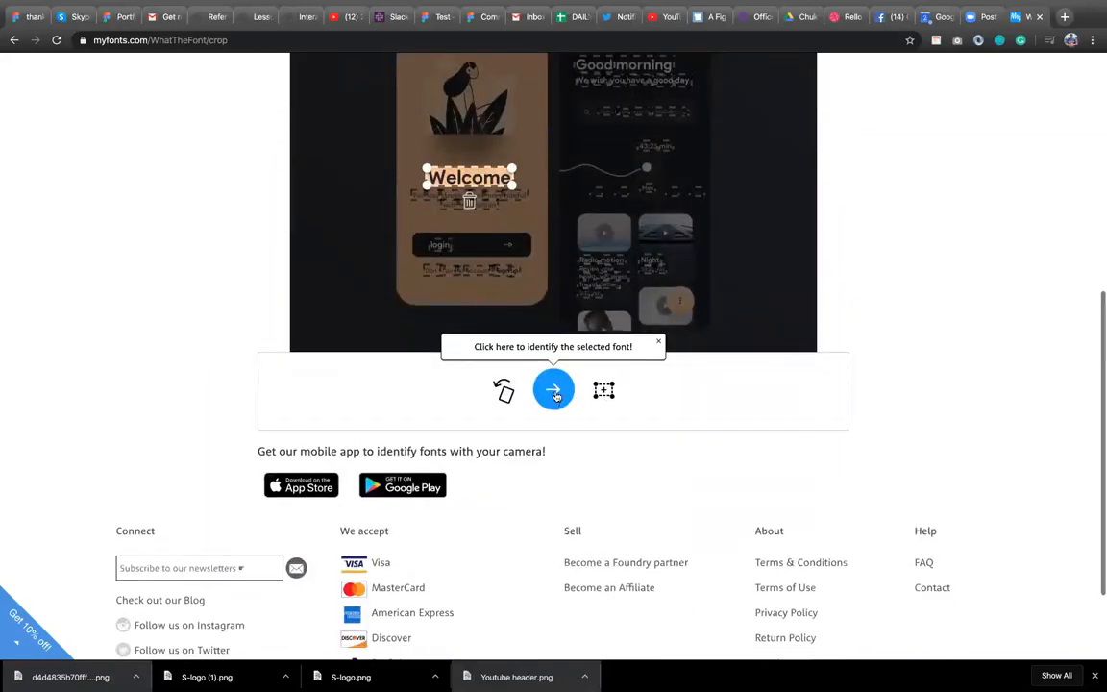
pyautogui.click(554, 390)
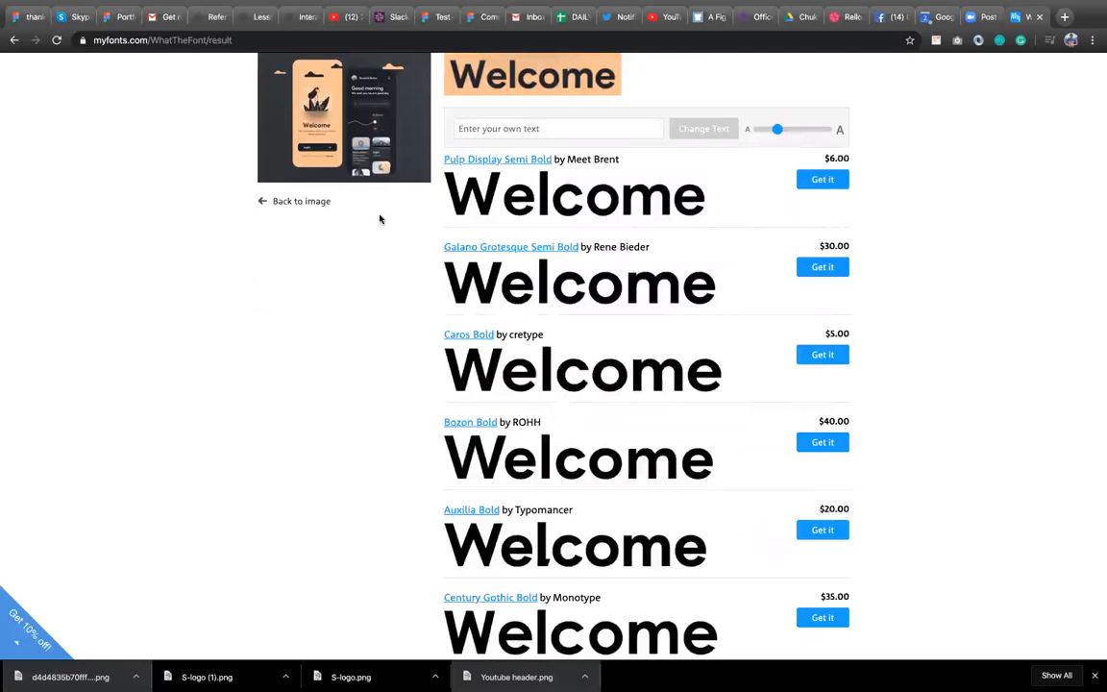
# Open the Pulp Display Bold font page from the identification results.
pyautogui.scroll(3, 380, 220)
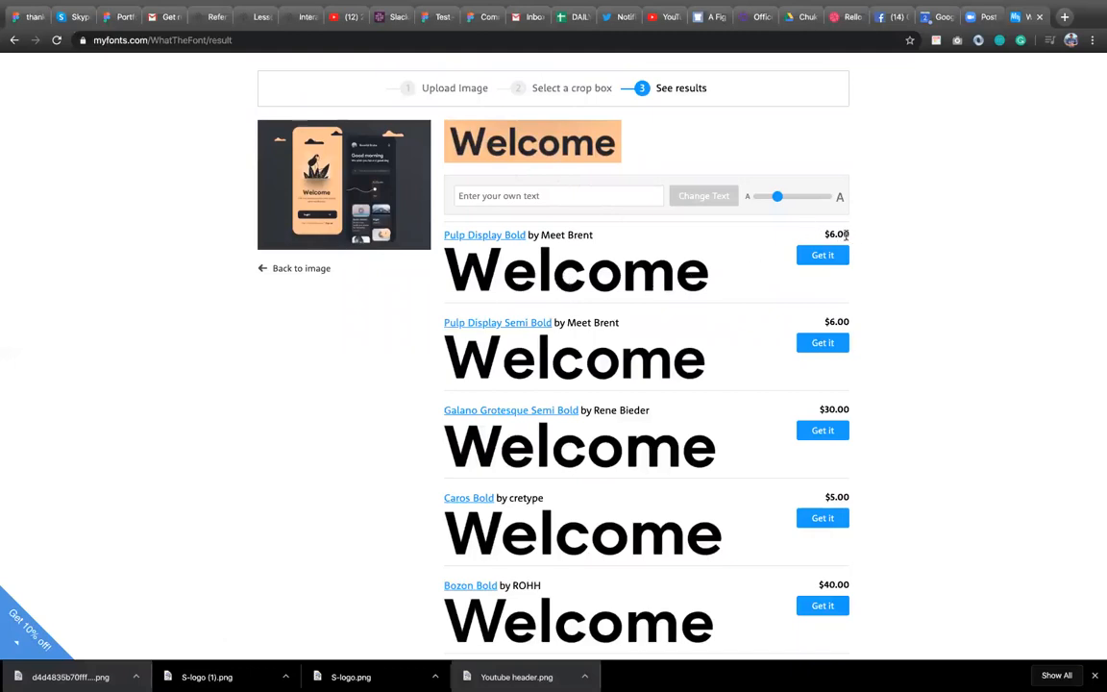
pyautogui.tripleClick(458, 233)
pyautogui.click(446, 246)
pyautogui.tripleClick(445, 232)
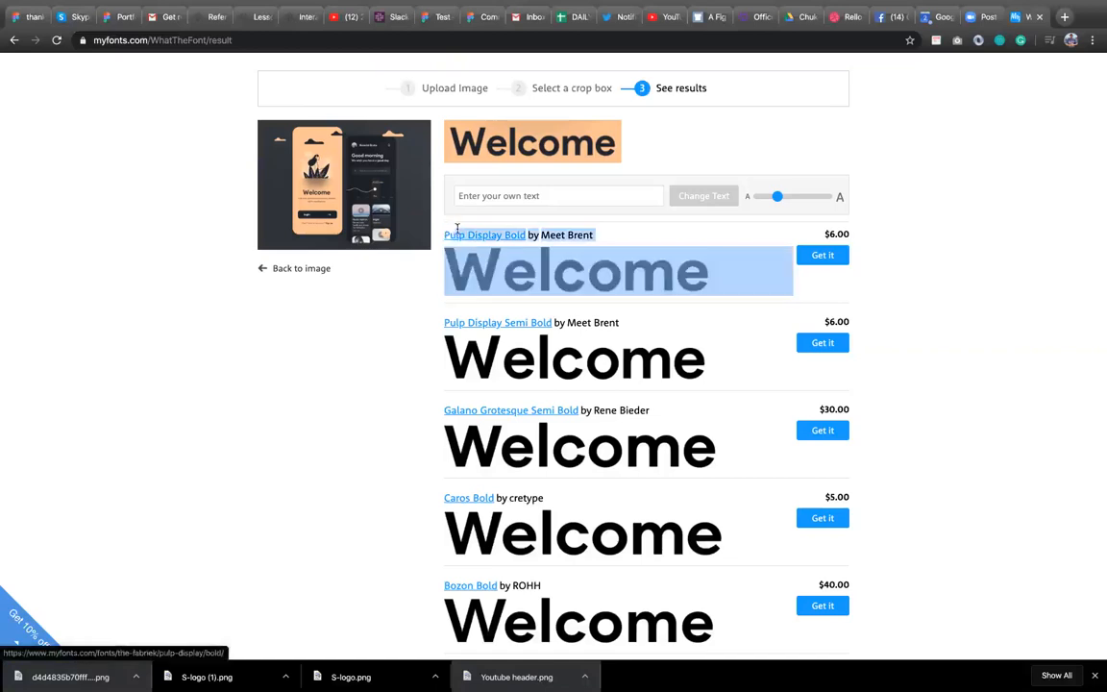
pyautogui.click(440, 234)
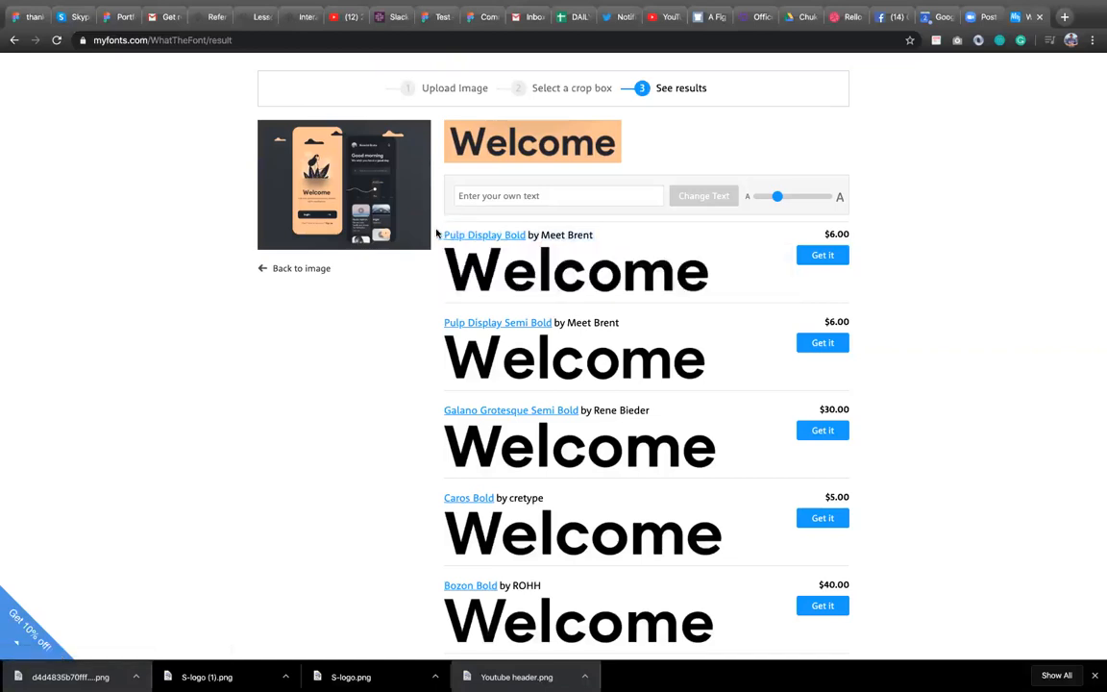
pyautogui.tripleClick(447, 232)
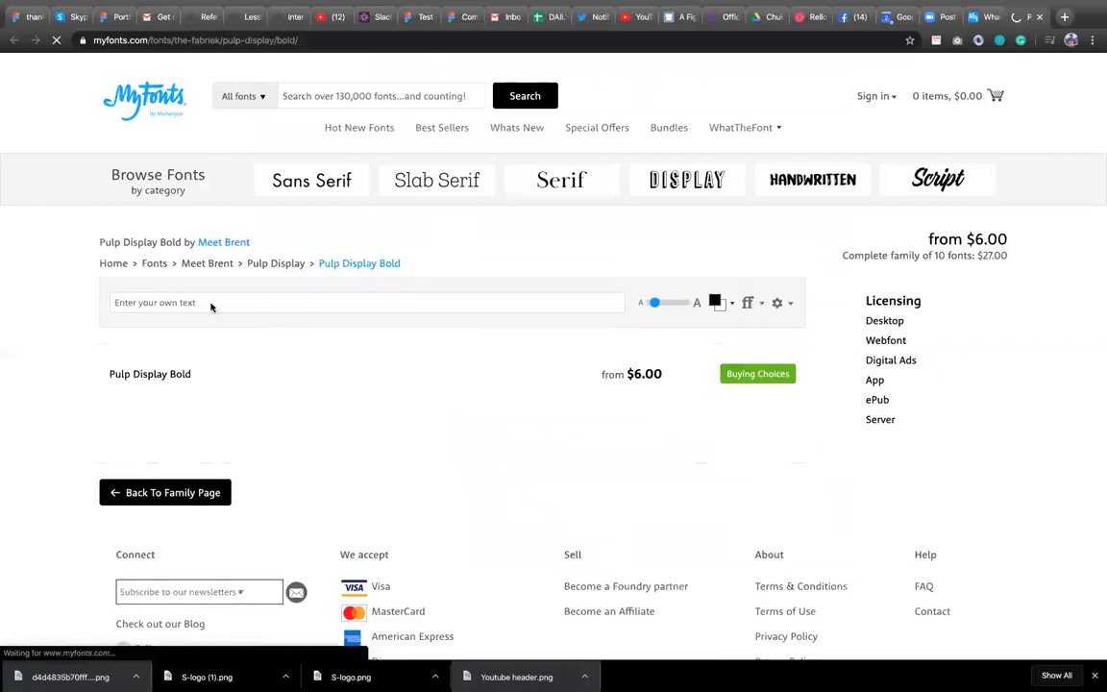
# Copy the Pulp Display Bold font name and search Google for pulp display bold free in a new tab.
pyautogui.moveTo(104, 243); pyautogui.dragTo(285, 243)
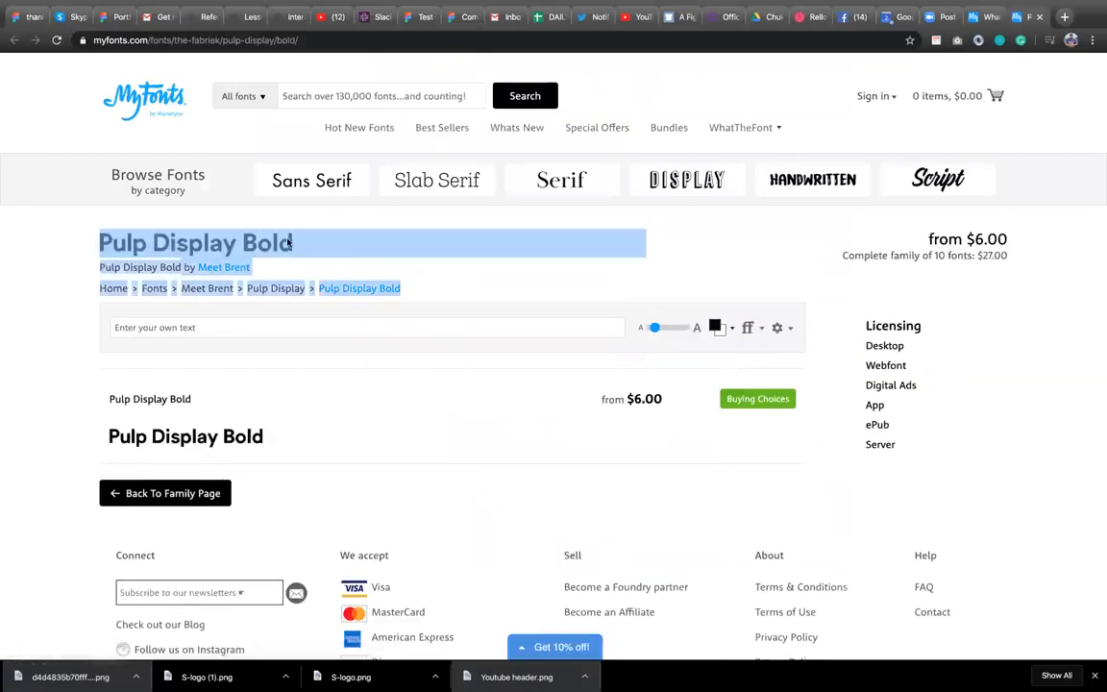
pyautogui.click(76, 243)
pyautogui.moveTo(94, 242); pyautogui.dragTo(284, 242)
pyautogui.click(327, 231)
pyautogui.moveTo(221, 229); pyautogui.dragTo(318, 282)
pyautogui.hotkey('ctrl', 'c')
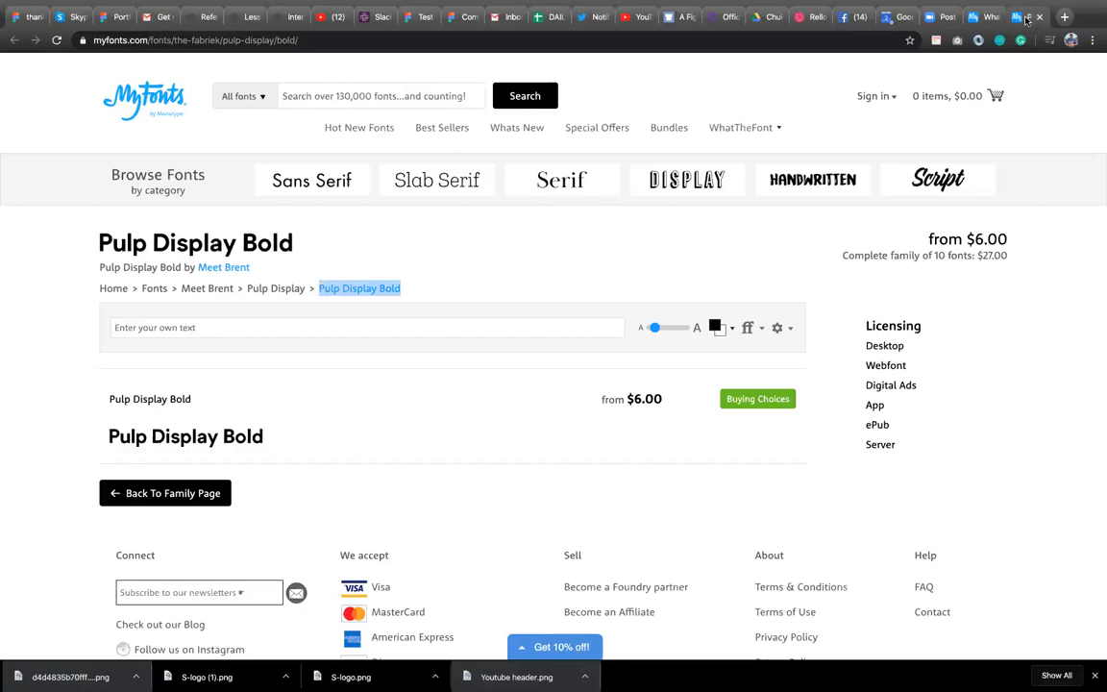
pyautogui.click(842, 41)
pyautogui.hotkey('ctrl', 'v')
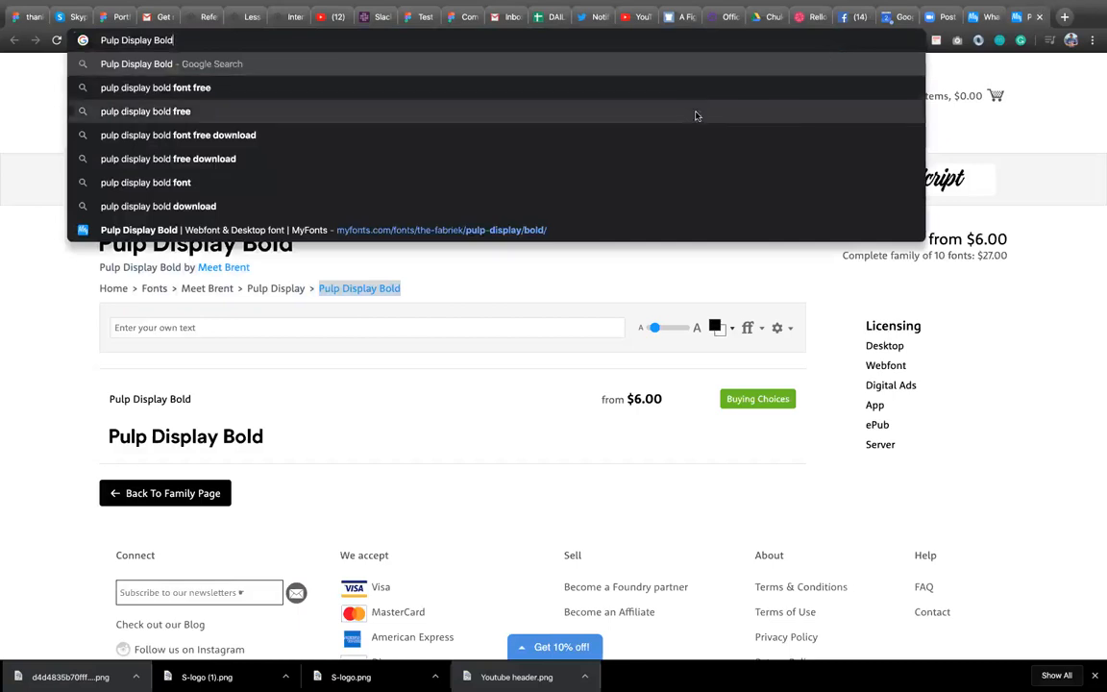
pyautogui.press('Down')
pyautogui.press('Down')
pyautogui.press('Return')
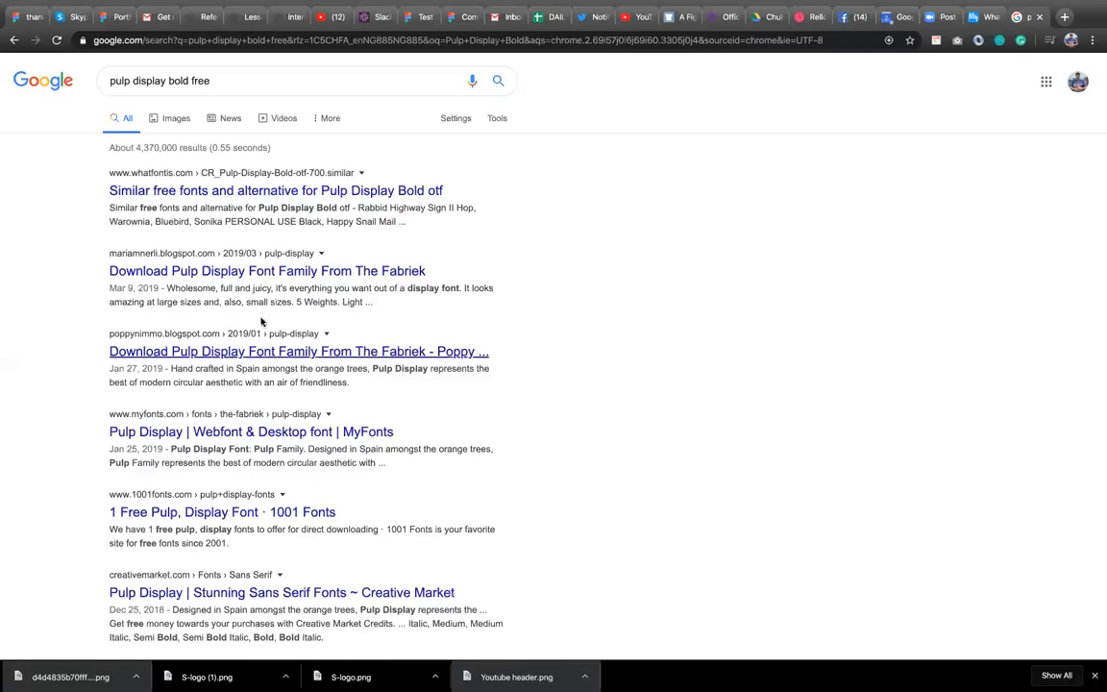
# Refine the Google search to pulp display bold font free download.
pyautogui.click(225, 81)
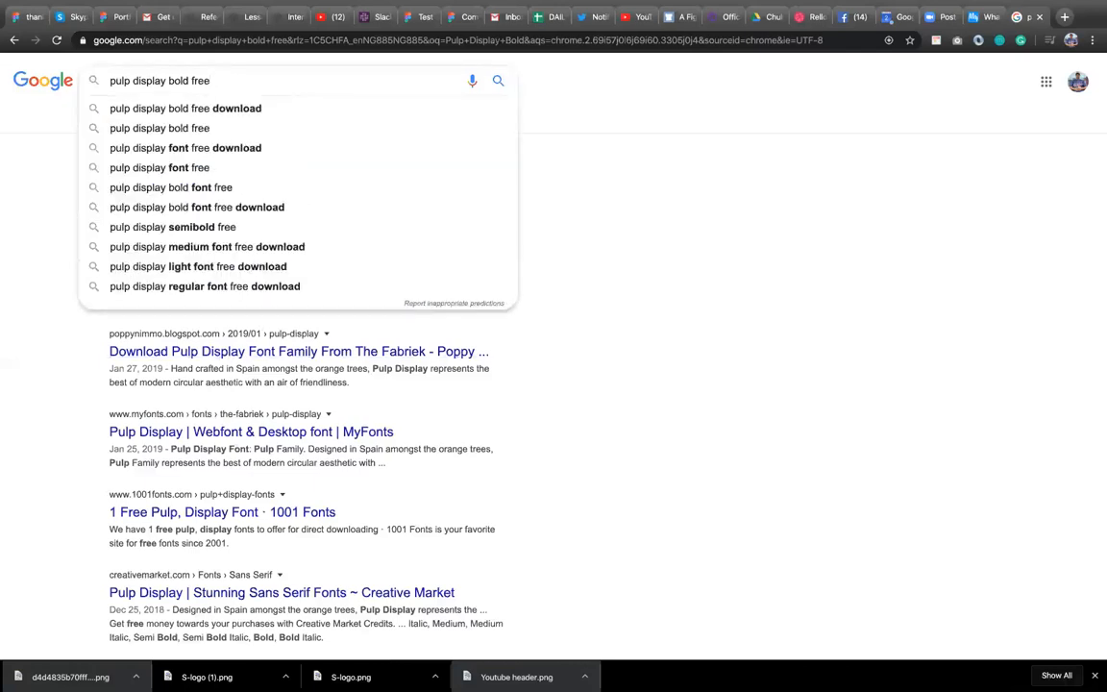
pyautogui.write('font')
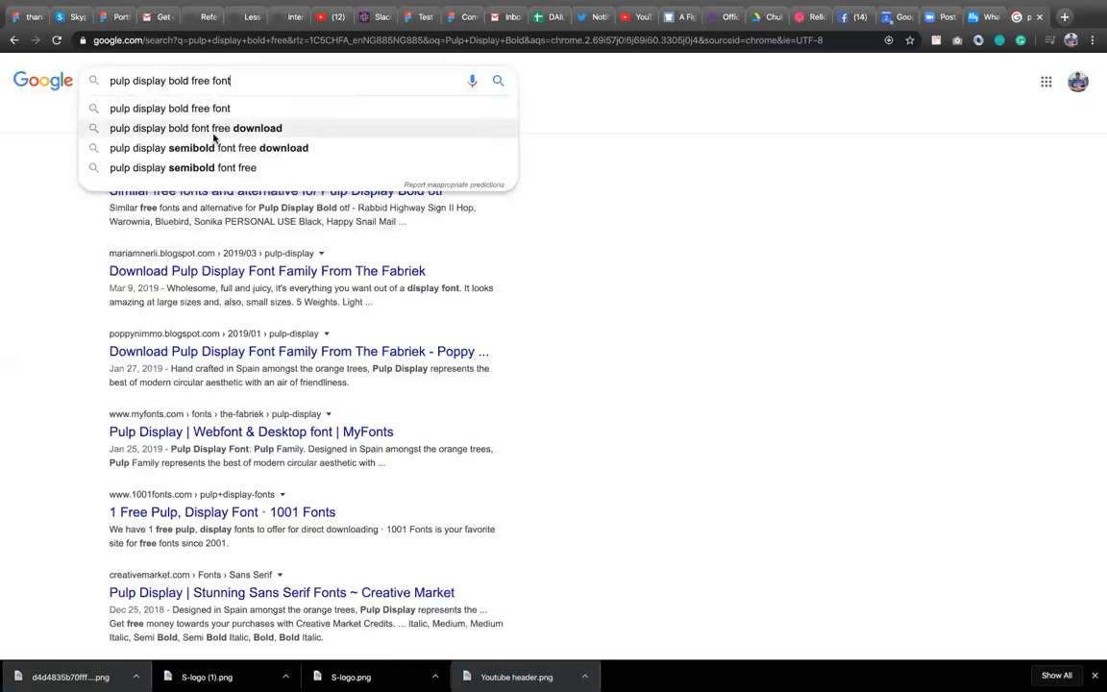
pyautogui.click(214, 134)
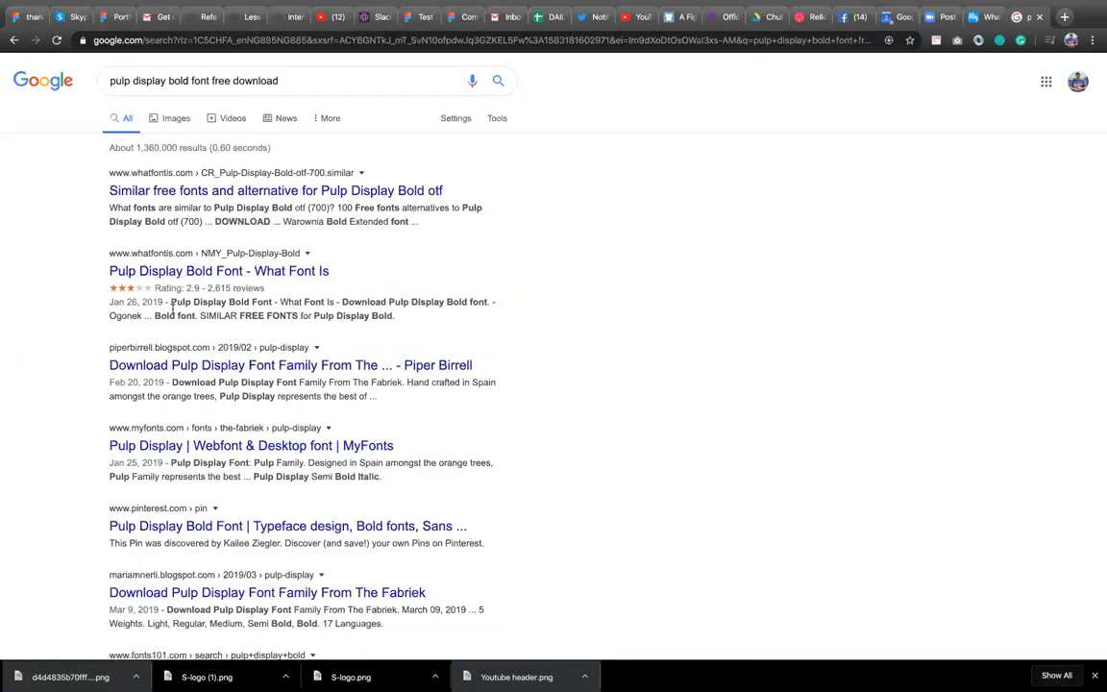
# Scan the search results for a free download of the font.
pyautogui.click(269, 271)
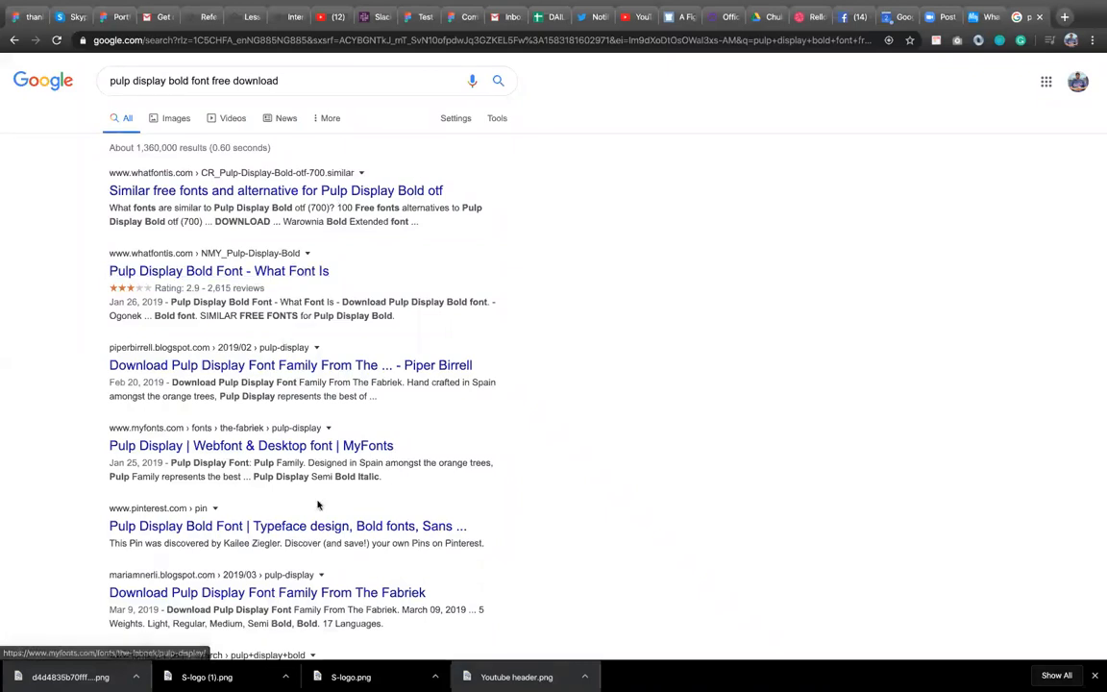
pyautogui.scroll(-2, 318, 504)
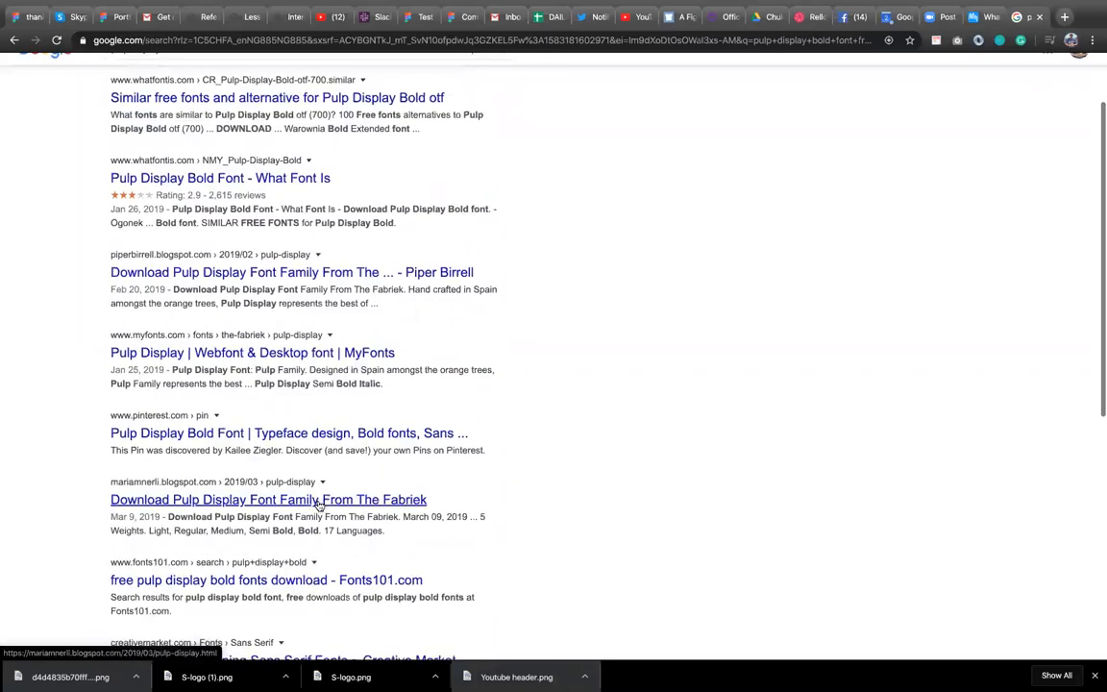
pyautogui.scroll(-1, 318, 502)
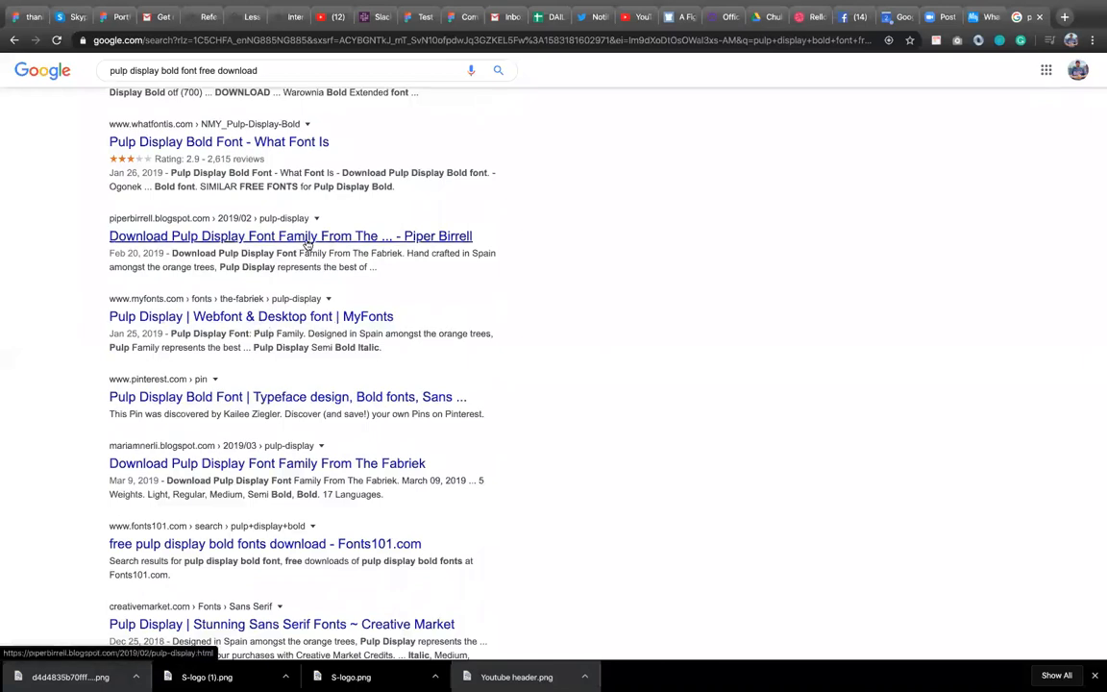
pyautogui.scroll(3, 306, 244)
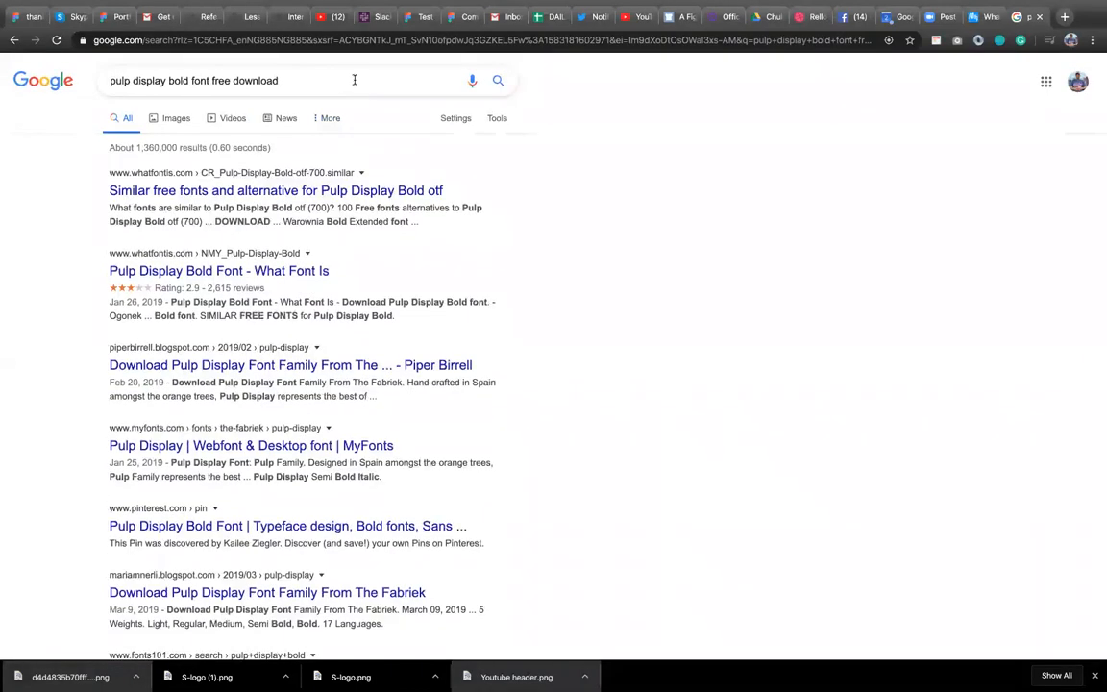
pyautogui.click(356, 80)
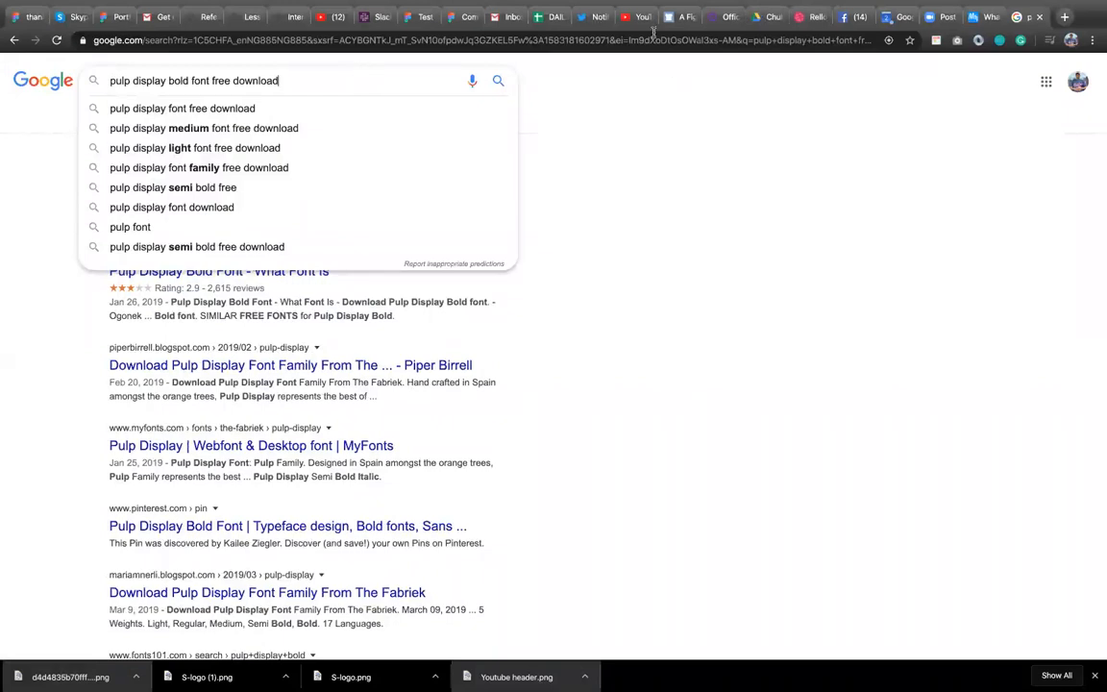
# Back in the Figma file, set the Welcome text's font to Helvetica.
pyautogui.click(419, 17)
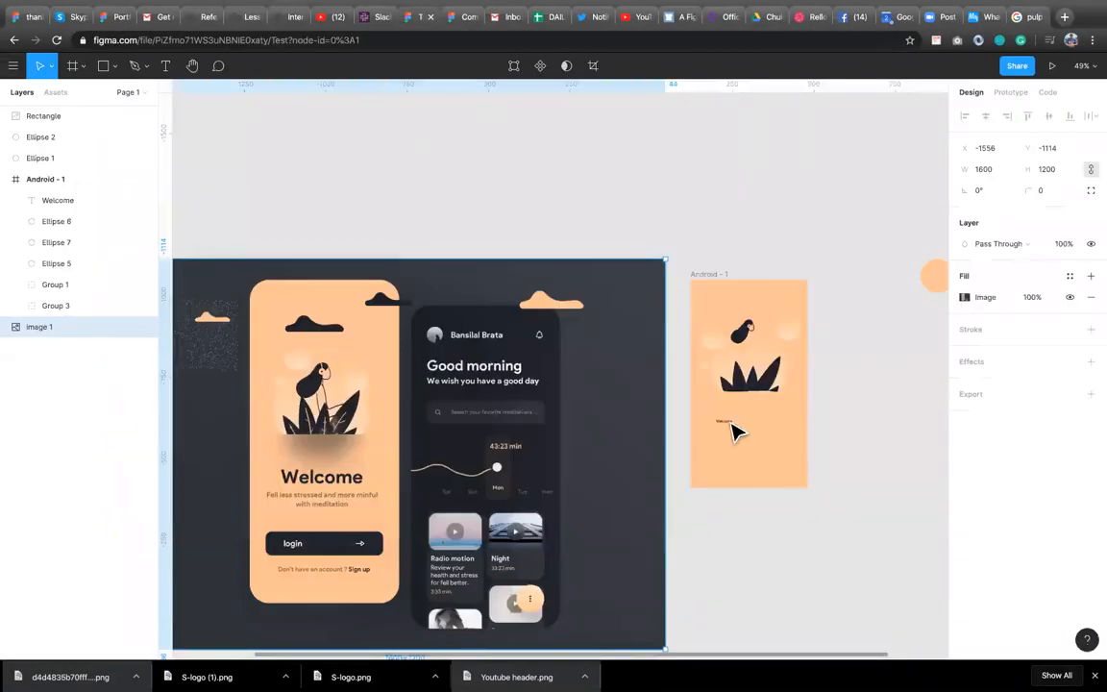
pyautogui.click(727, 422)
pyautogui.click(989, 408)
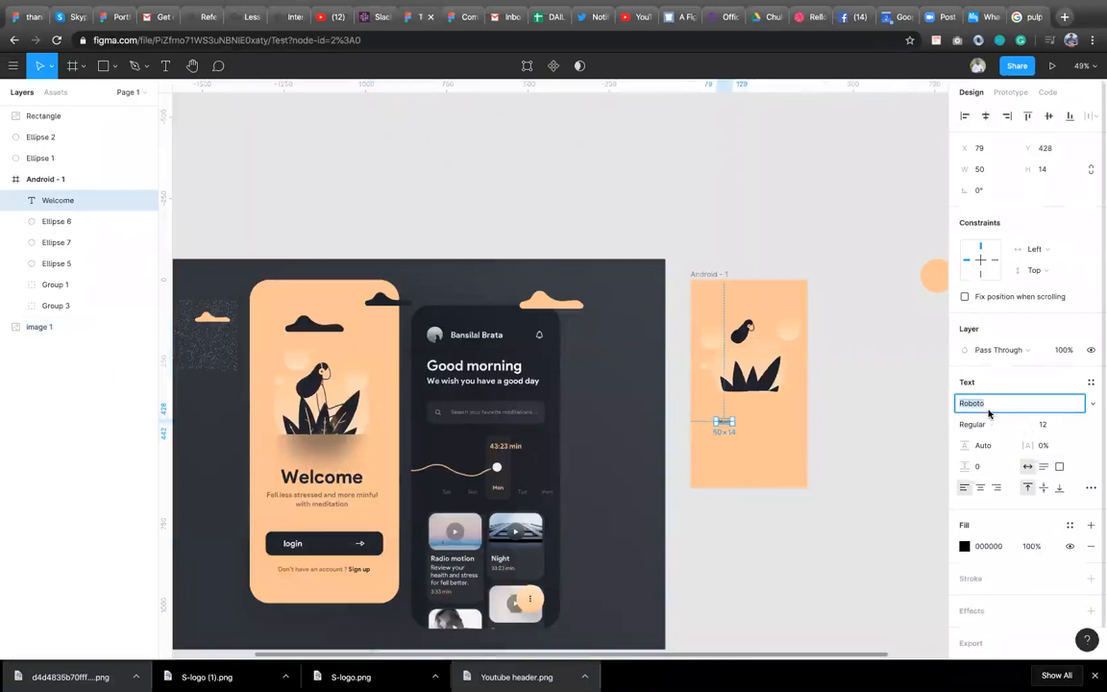
pyautogui.write('Helvetica')
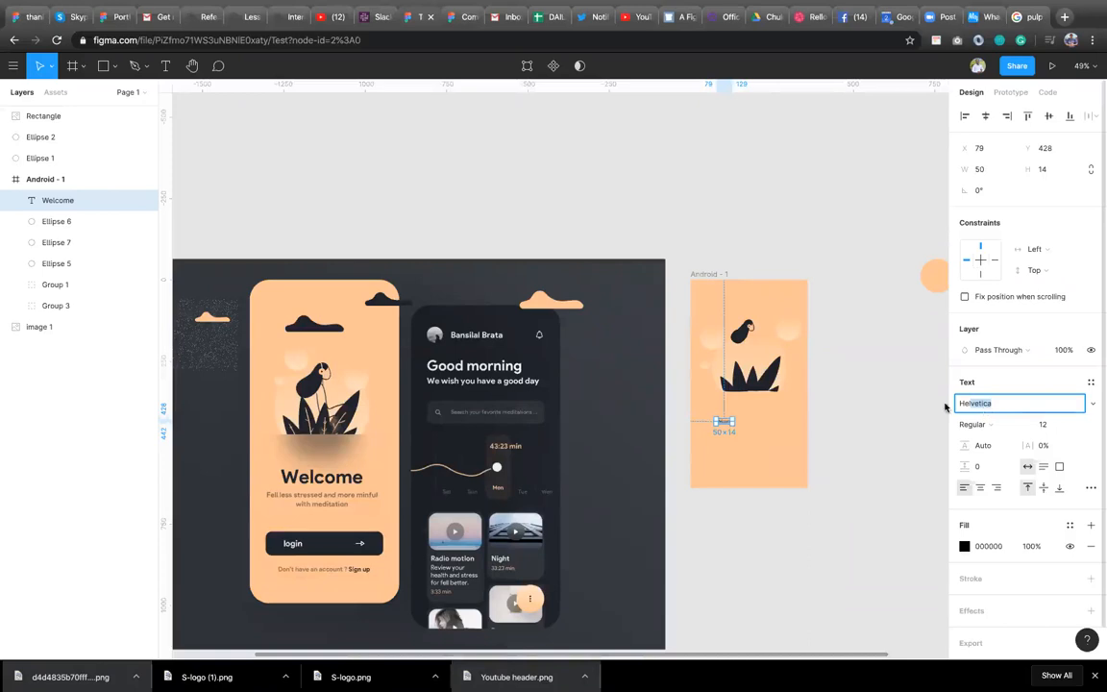
# Open the Figma account settings from the file browser and review the fonts section.
pyautogui.click(108, 21)
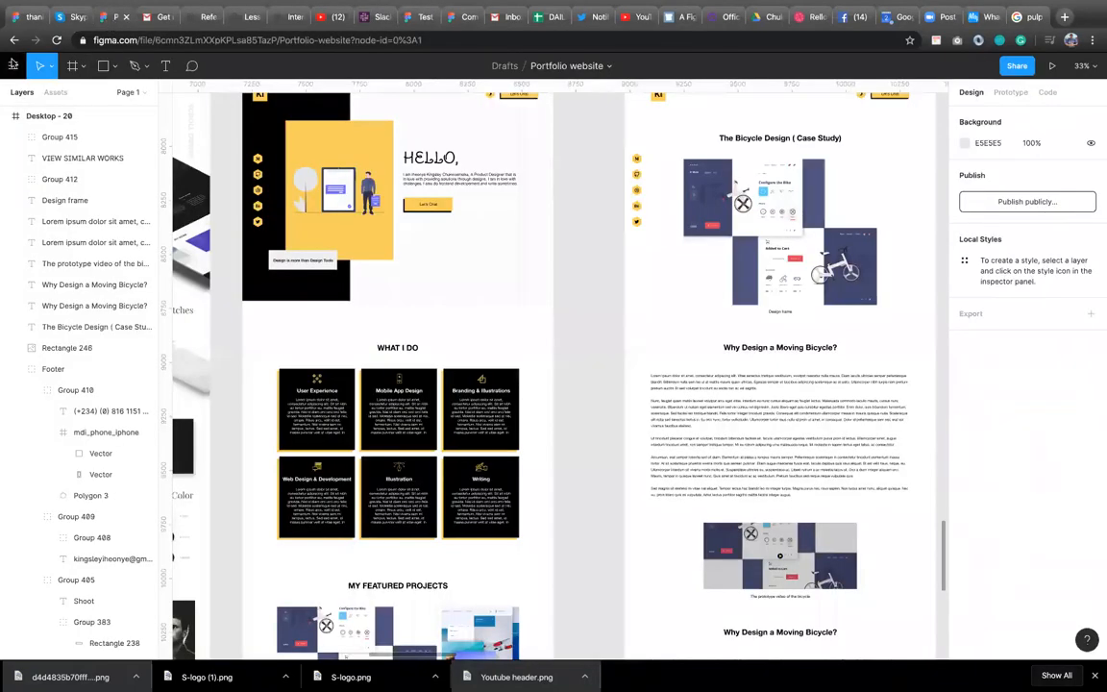
pyautogui.click(12, 64)
pyautogui.moveTo(79, 161)
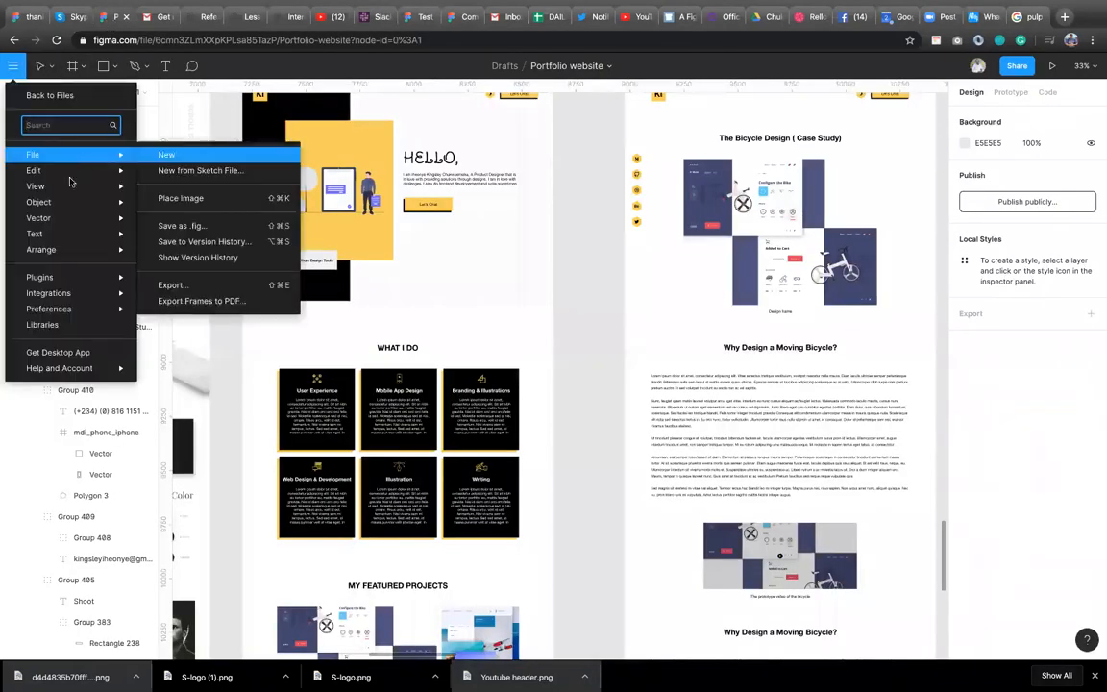
pyautogui.click(78, 98)
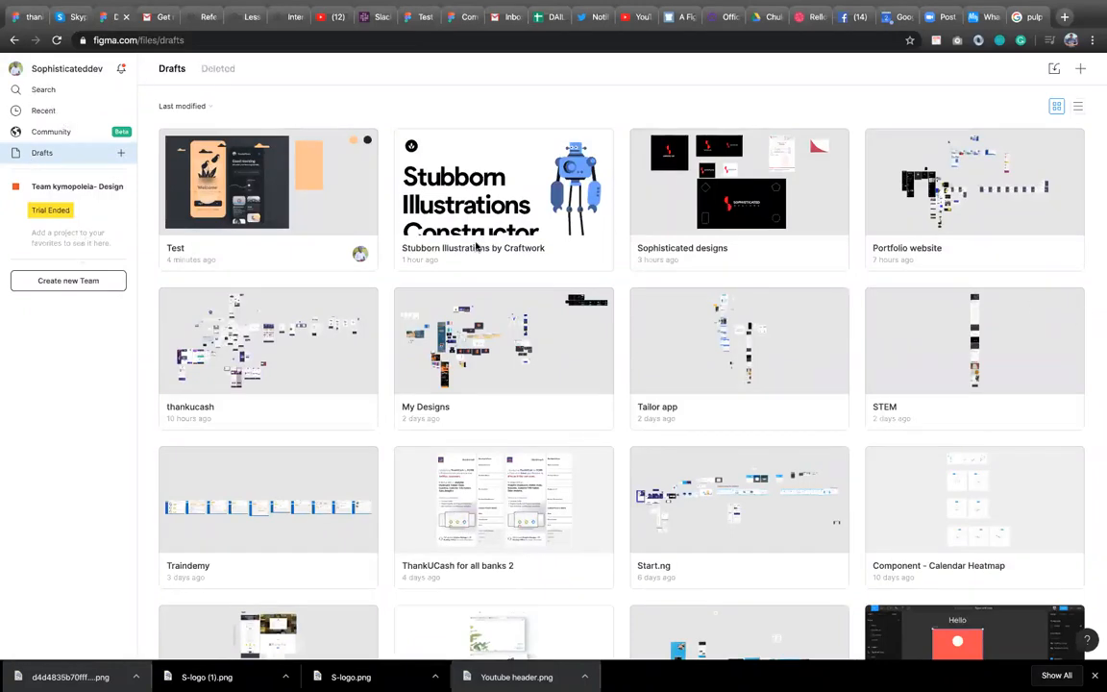
pyautogui.click(45, 71)
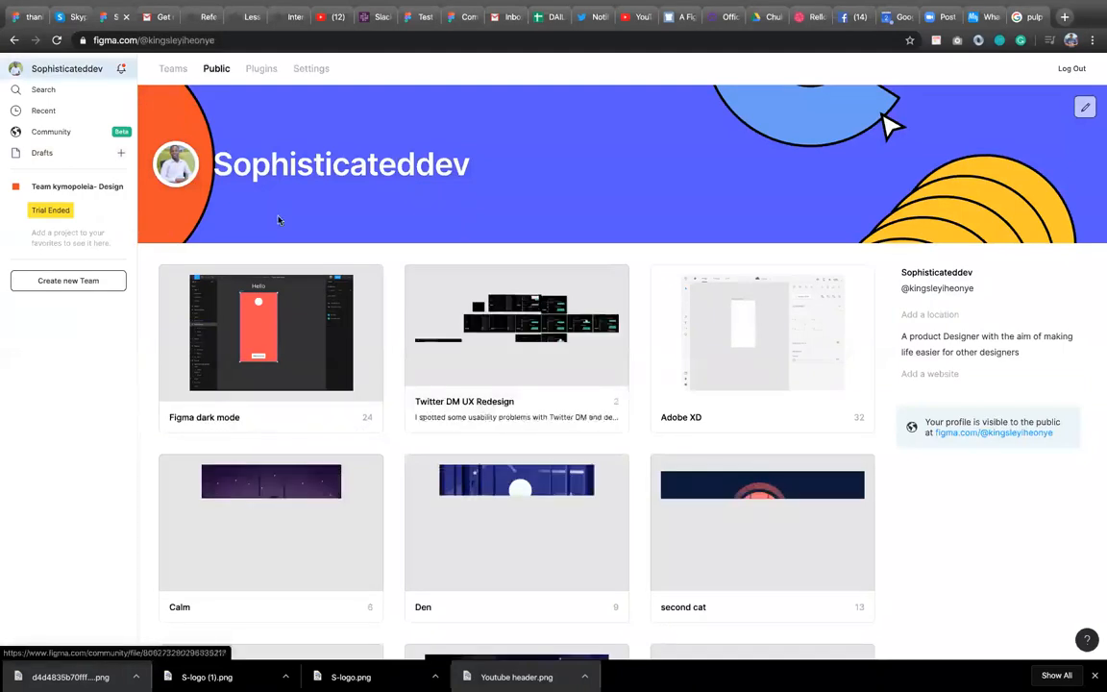
pyautogui.click(311, 71)
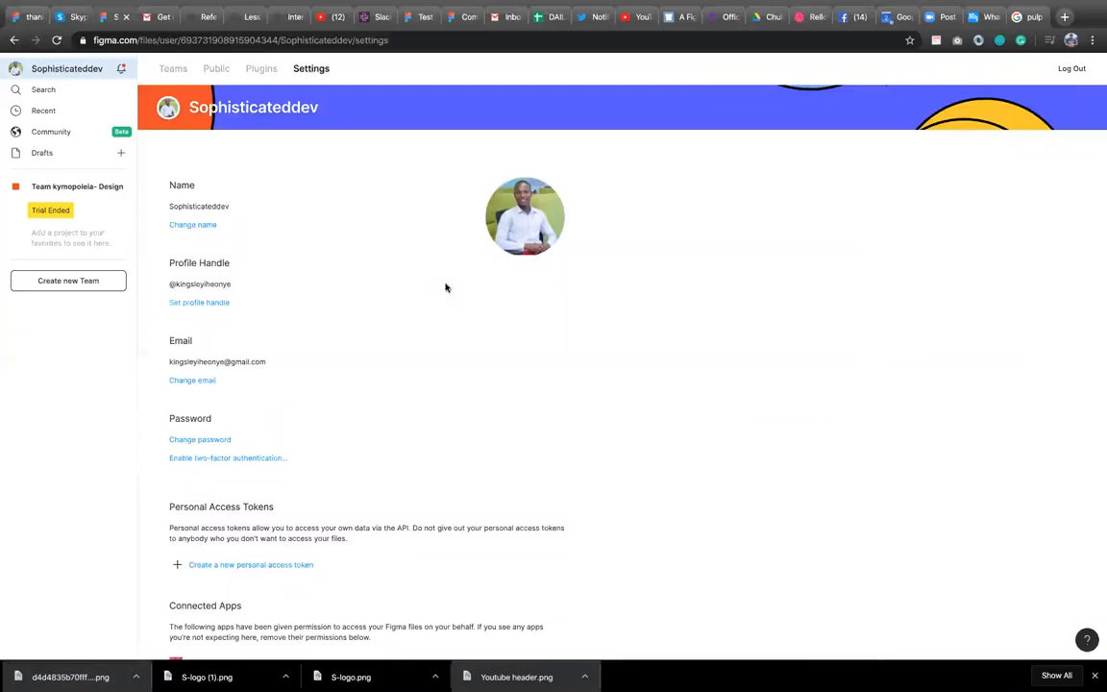
pyautogui.scroll(-1, 324, 526)
pyautogui.scroll(-3, 323, 525)
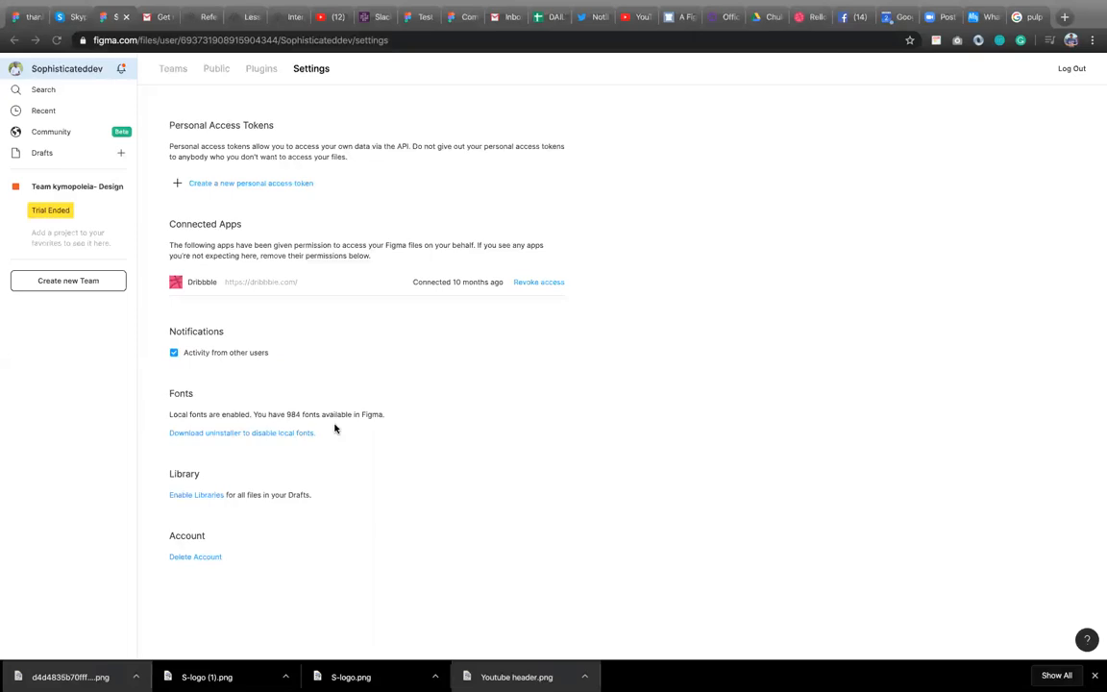
# Browse the profile's public files, plugins, teams and community pages.
pyautogui.click(215, 69)
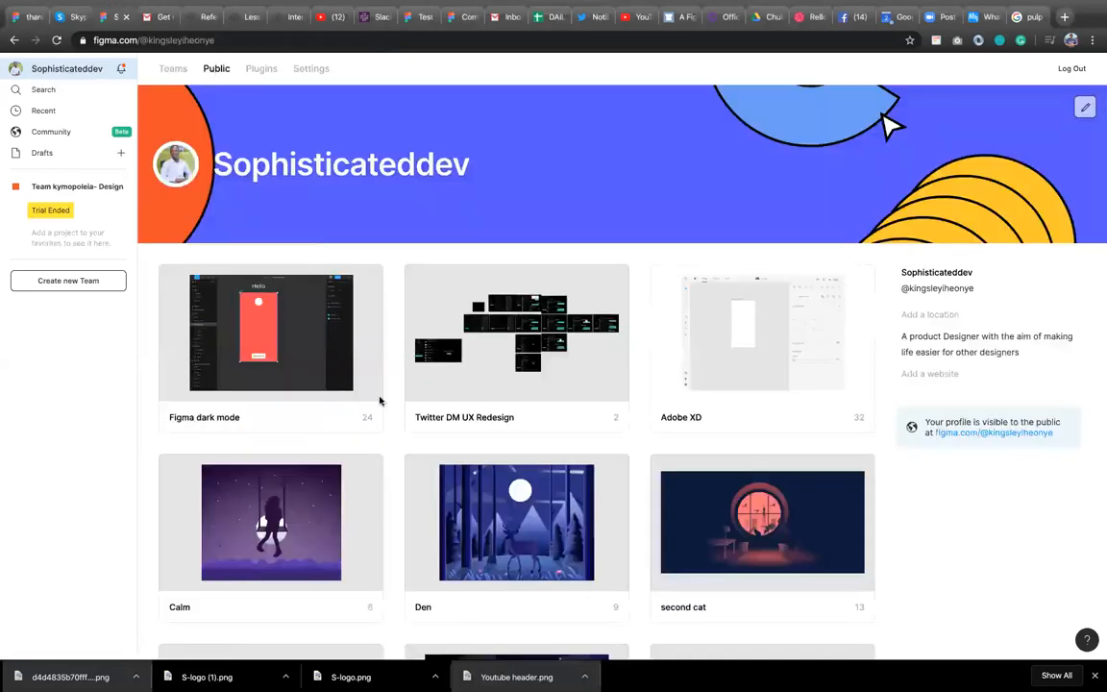
pyautogui.scroll(-5, 380, 399)
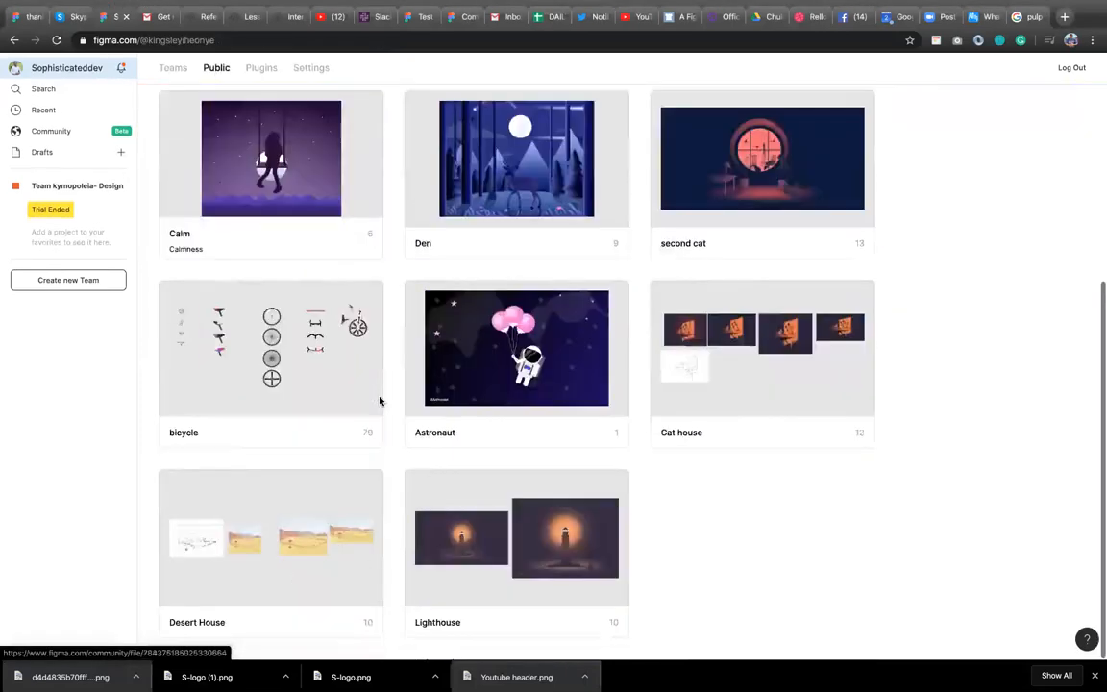
pyautogui.scroll(5, 378, 394)
pyautogui.click(260, 71)
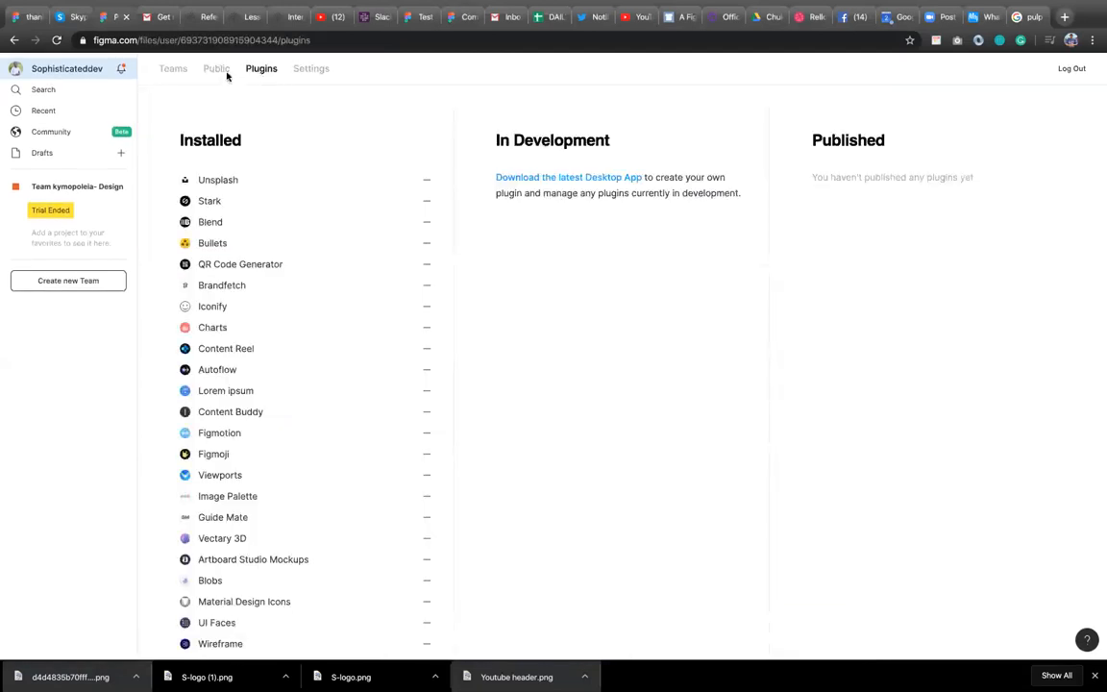
pyautogui.click(206, 70)
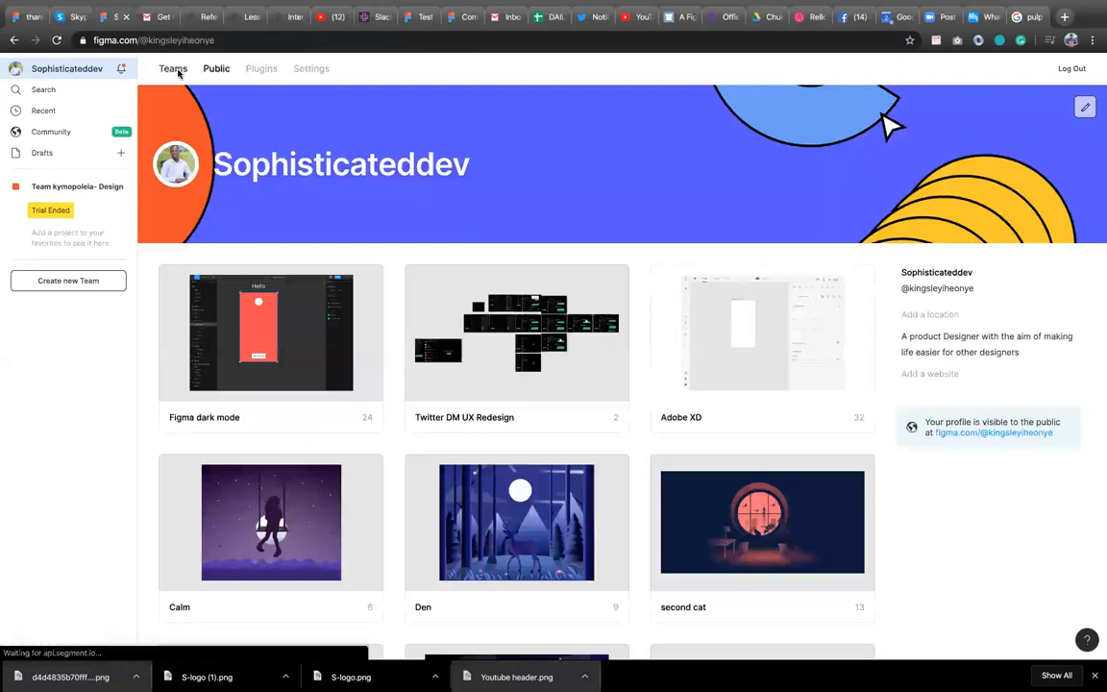
pyautogui.click(173, 70)
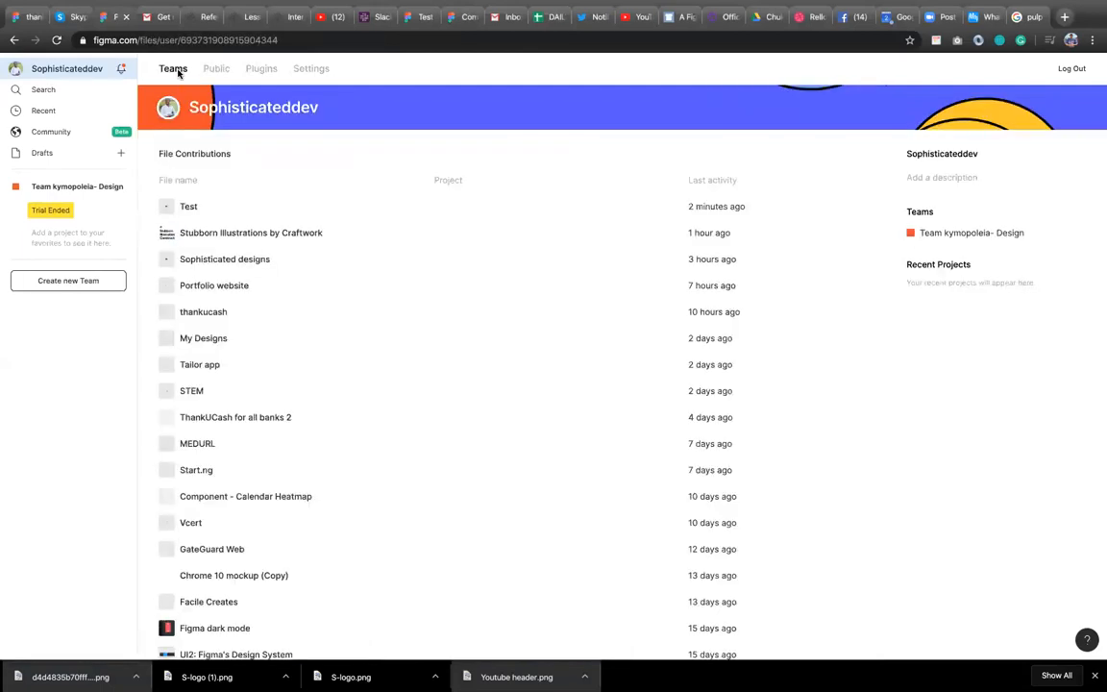
pyautogui.click(85, 128)
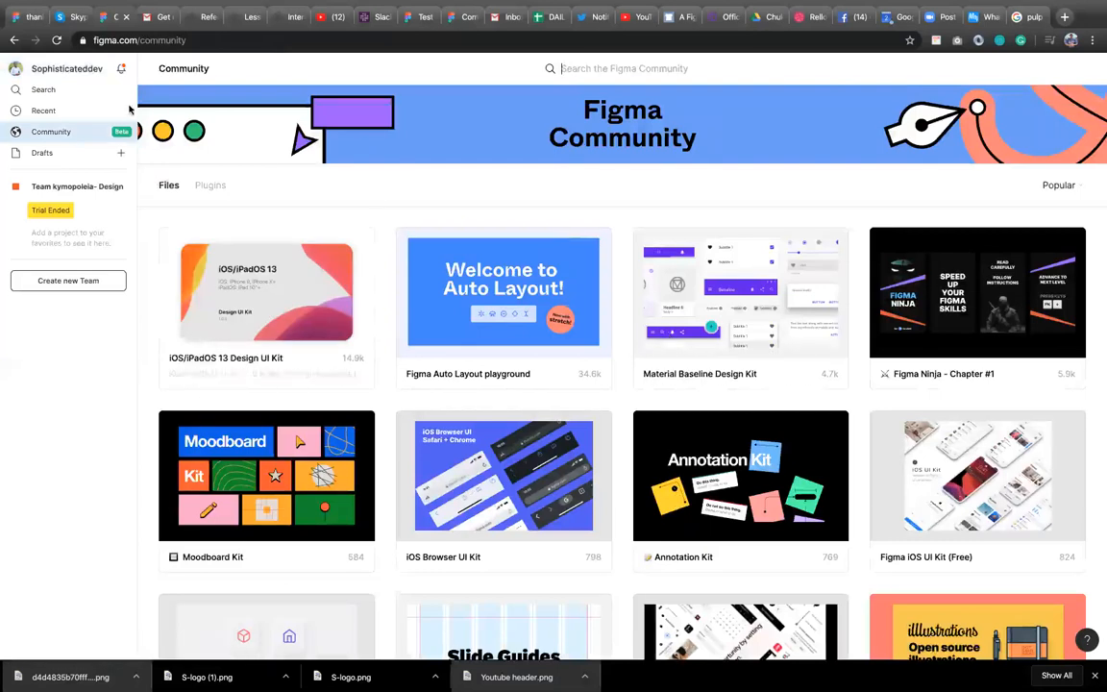
pyautogui.click(87, 70)
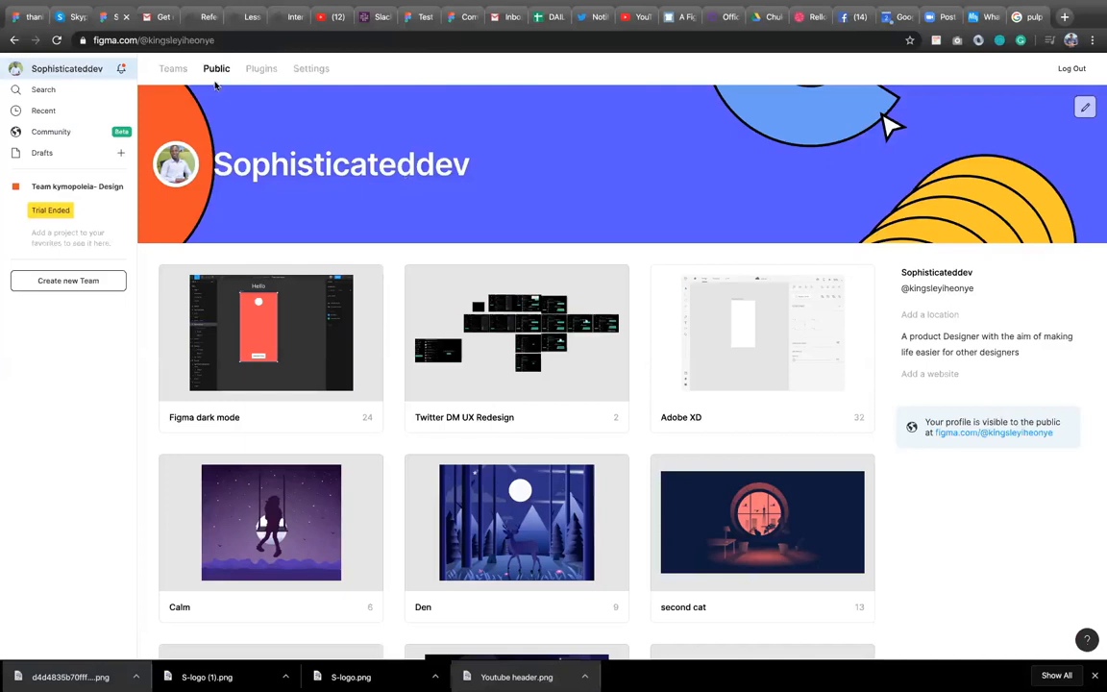
# Set the Welcome text's weight to Bold and its font size to 48.
pyautogui.click(416, 18)
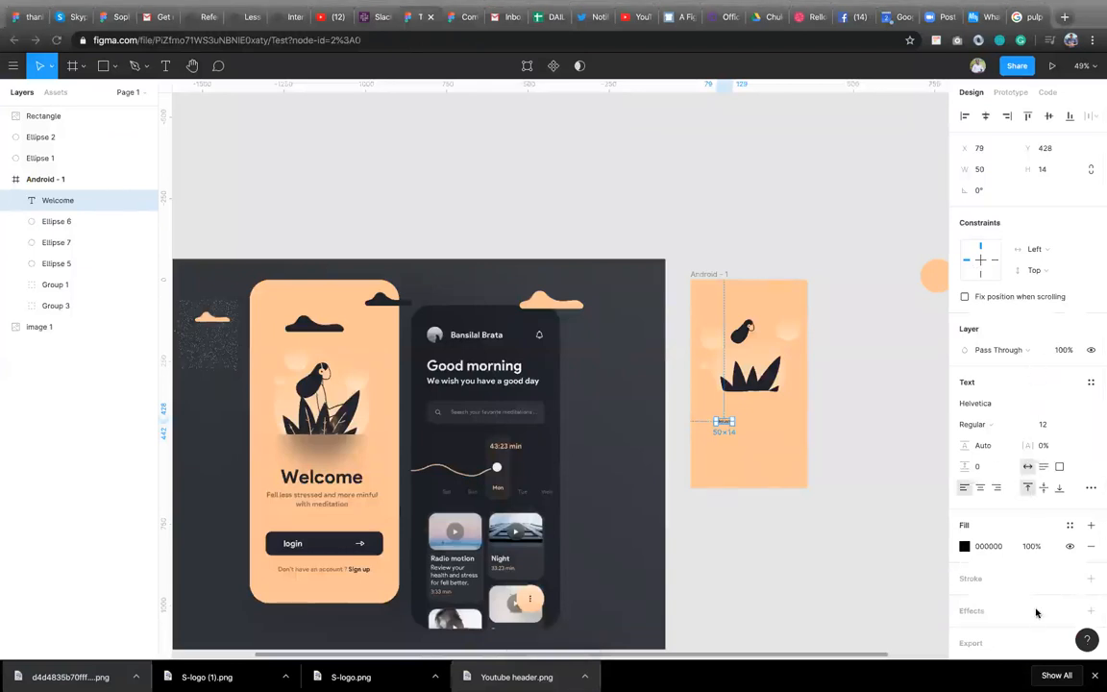
pyautogui.click(996, 424)
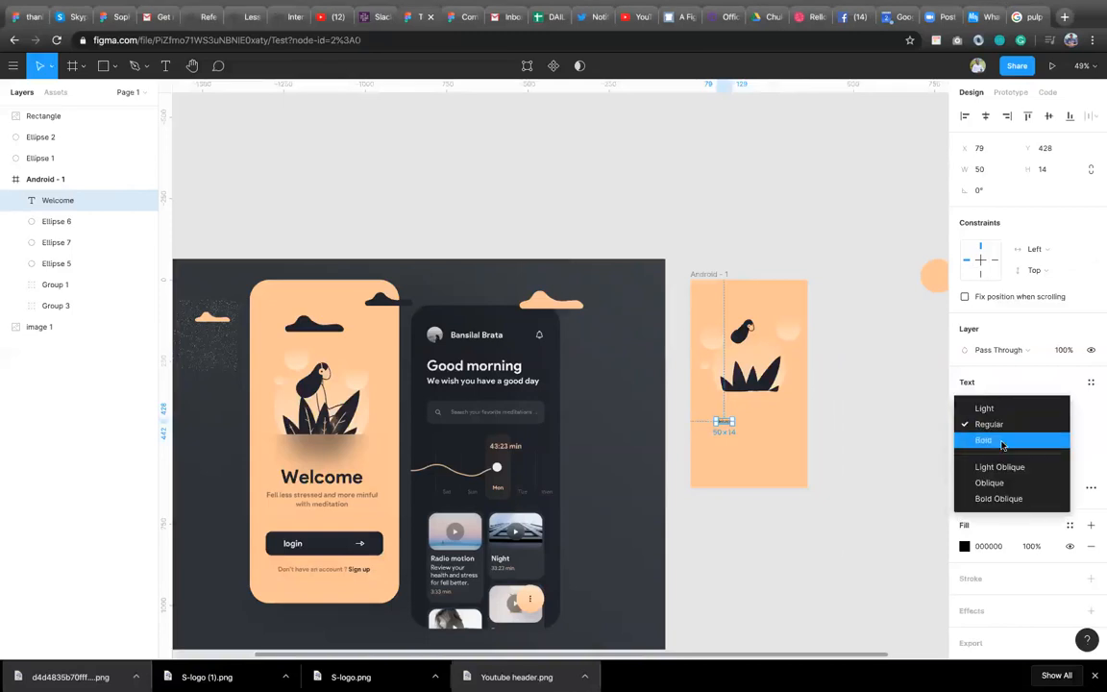
pyautogui.click(1004, 440)
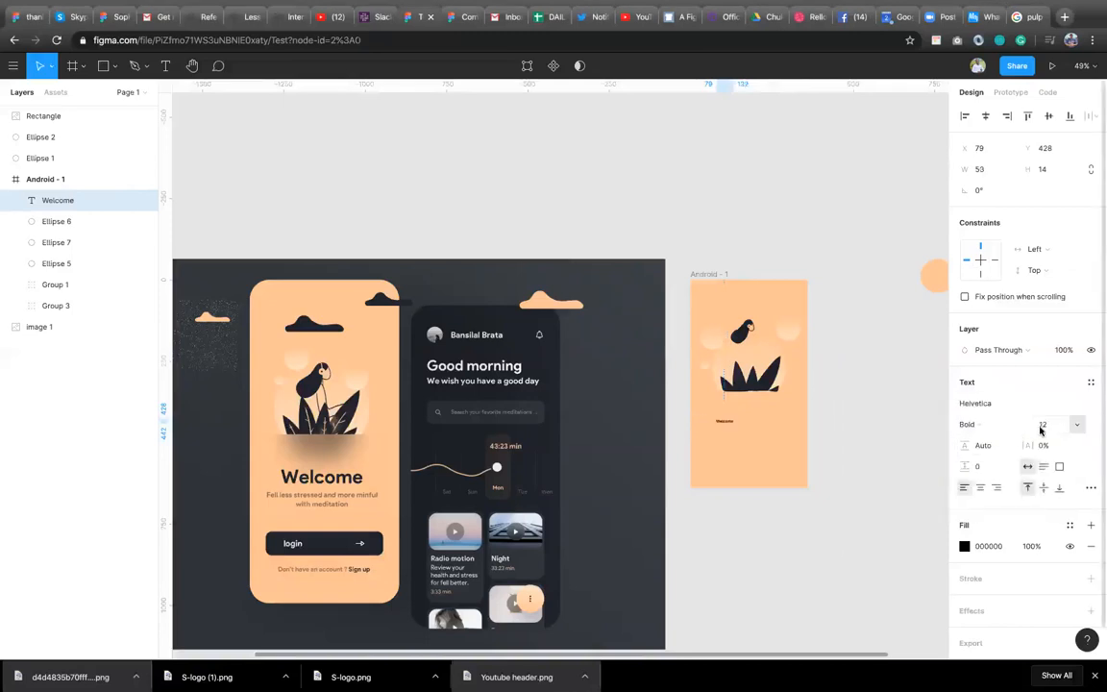
pyautogui.click(1075, 424)
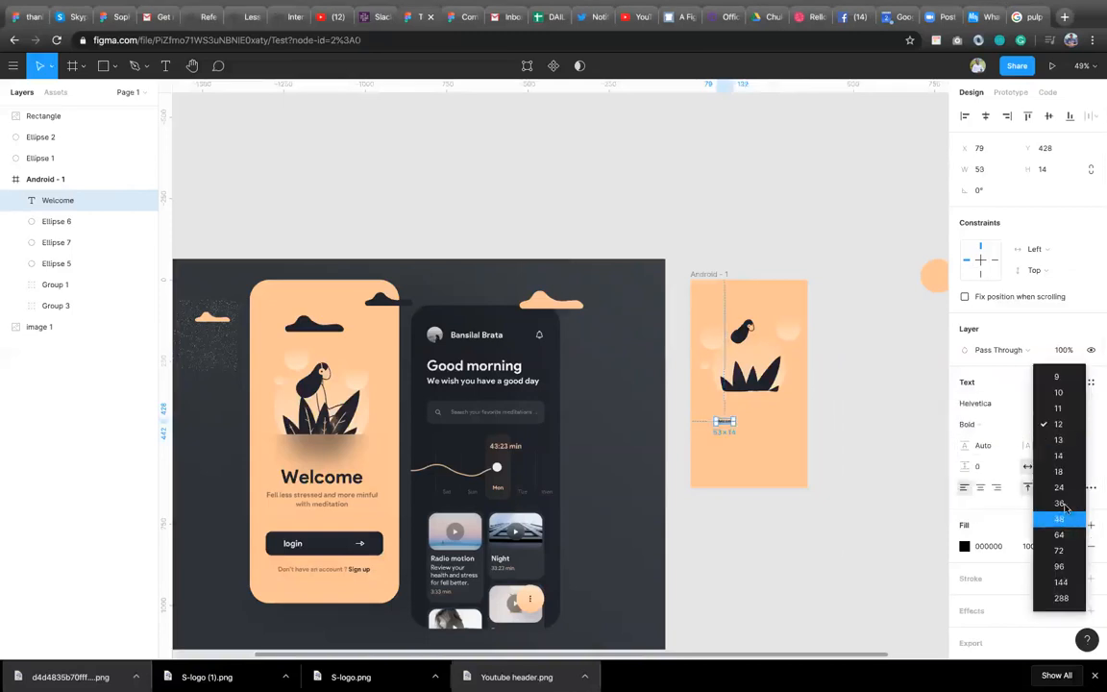
pyautogui.click(1062, 503)
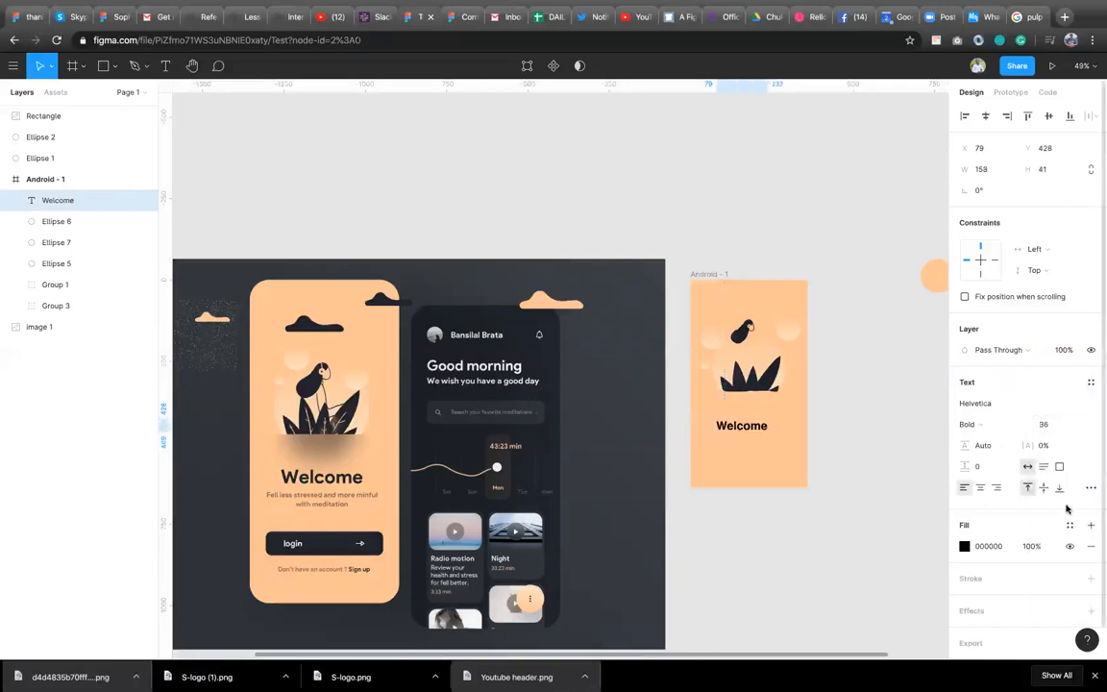
pyautogui.click(1073, 428)
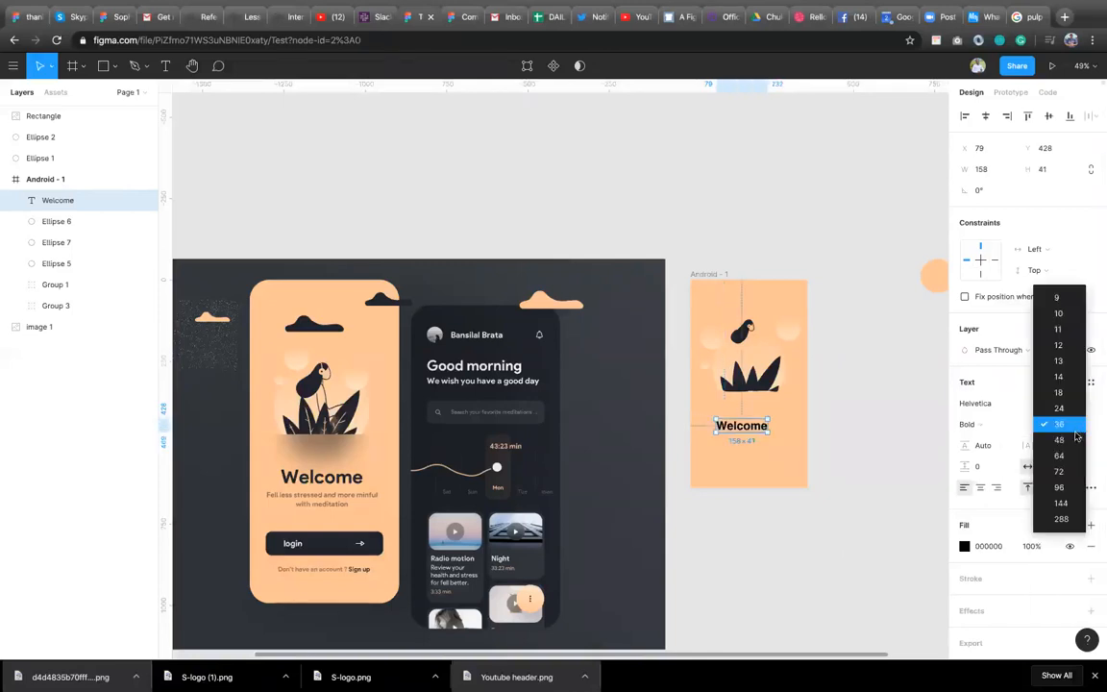
pyautogui.click(1074, 441)
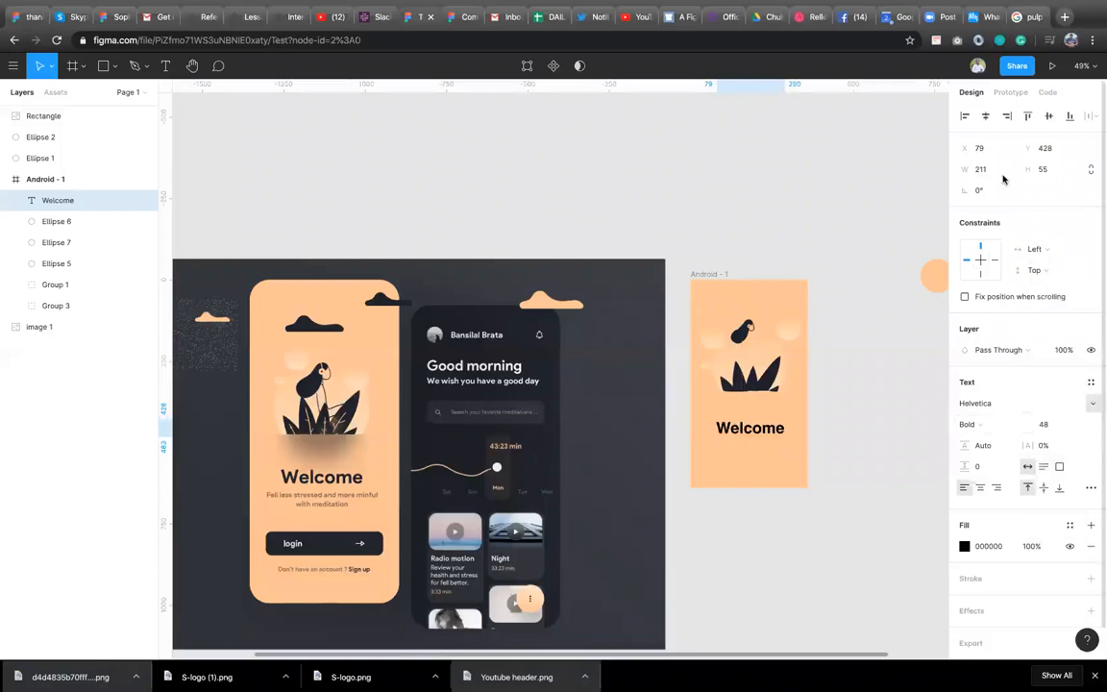
# Center the Welcome text horizontally in the frame and nudge it up by 30 px.
pyautogui.click(985, 117)
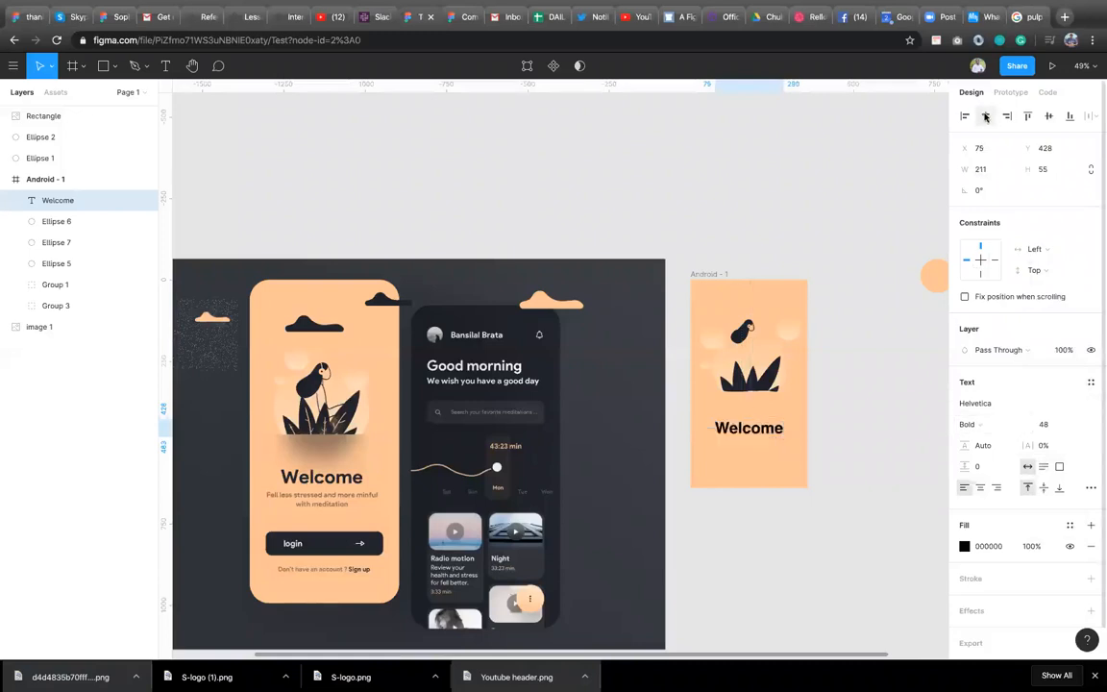
pyautogui.hotkey('shift', 'Up')
pyautogui.hotkey('shift', 'Up')
pyautogui.hotkey('shift', 'Up')
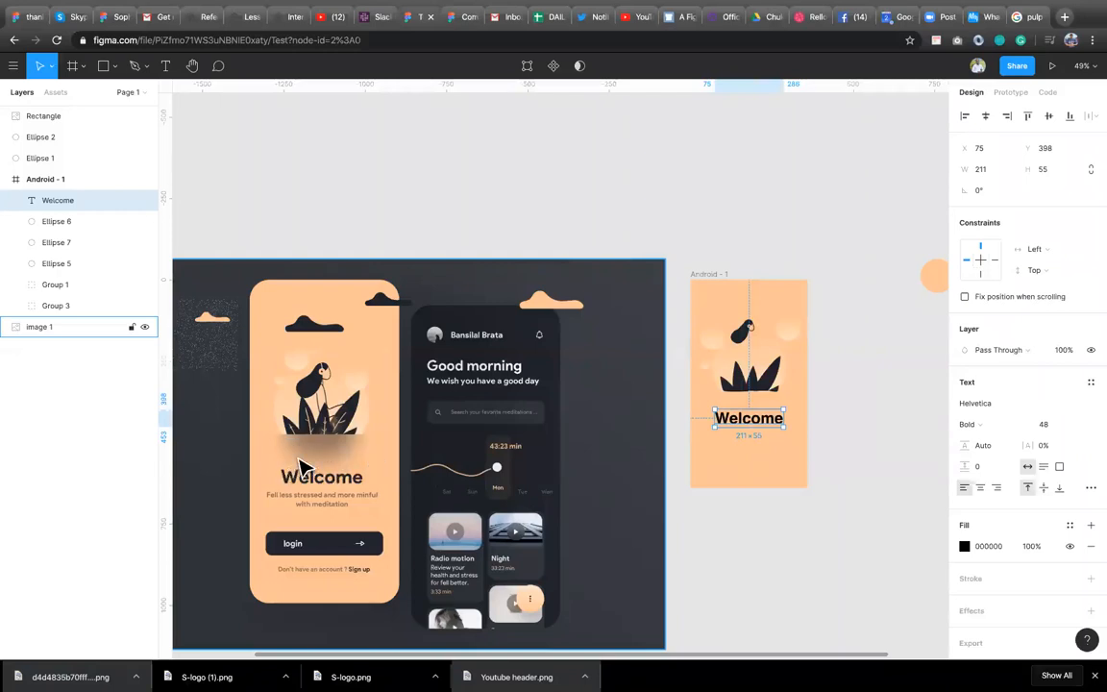
# Zoom into the reference design and draw a circle about 211 px wide over the bowl below the plant.
pyautogui.scroll(3, 299, 469)
pyautogui.scroll(5, 300, 468)
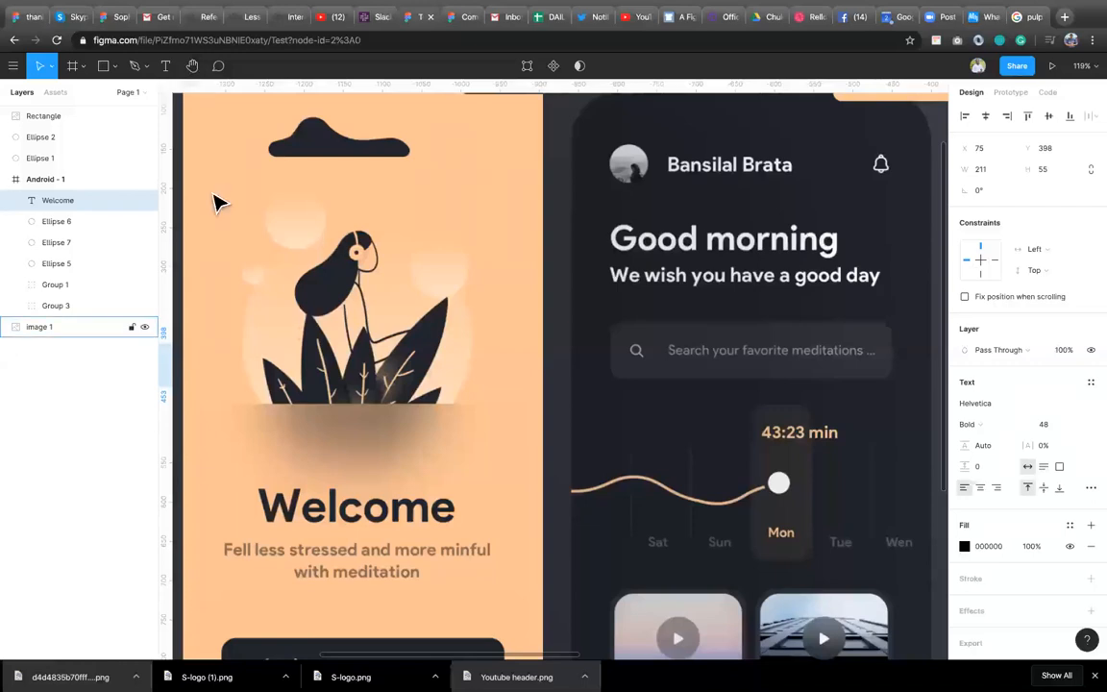
pyautogui.click(115, 69)
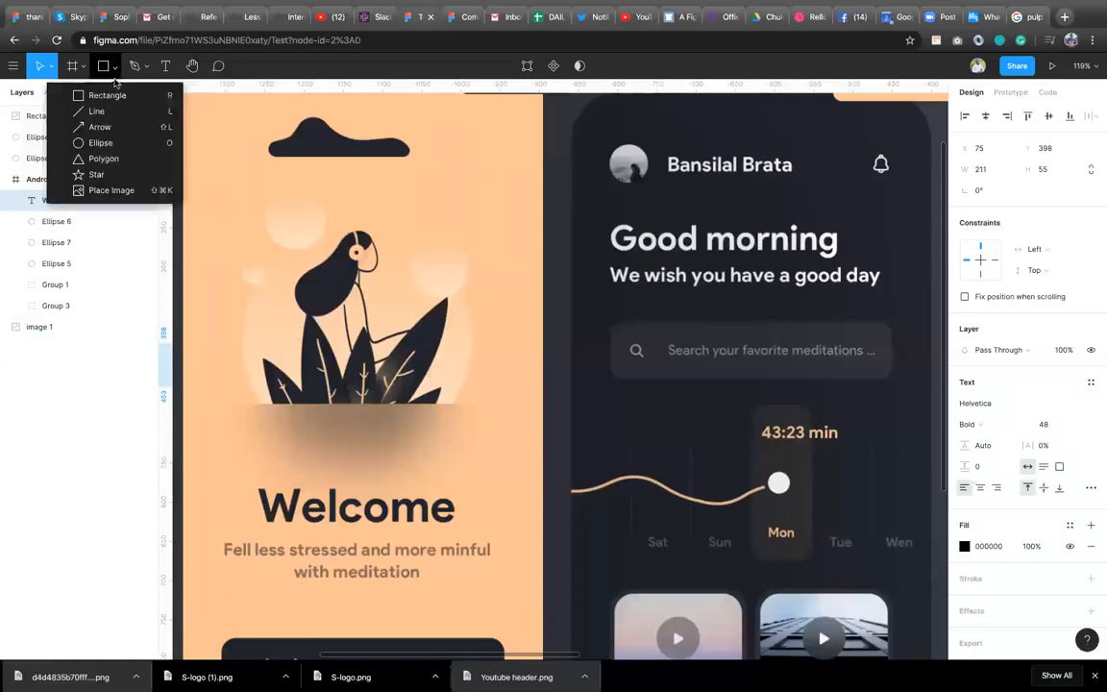
pyautogui.click(110, 96)
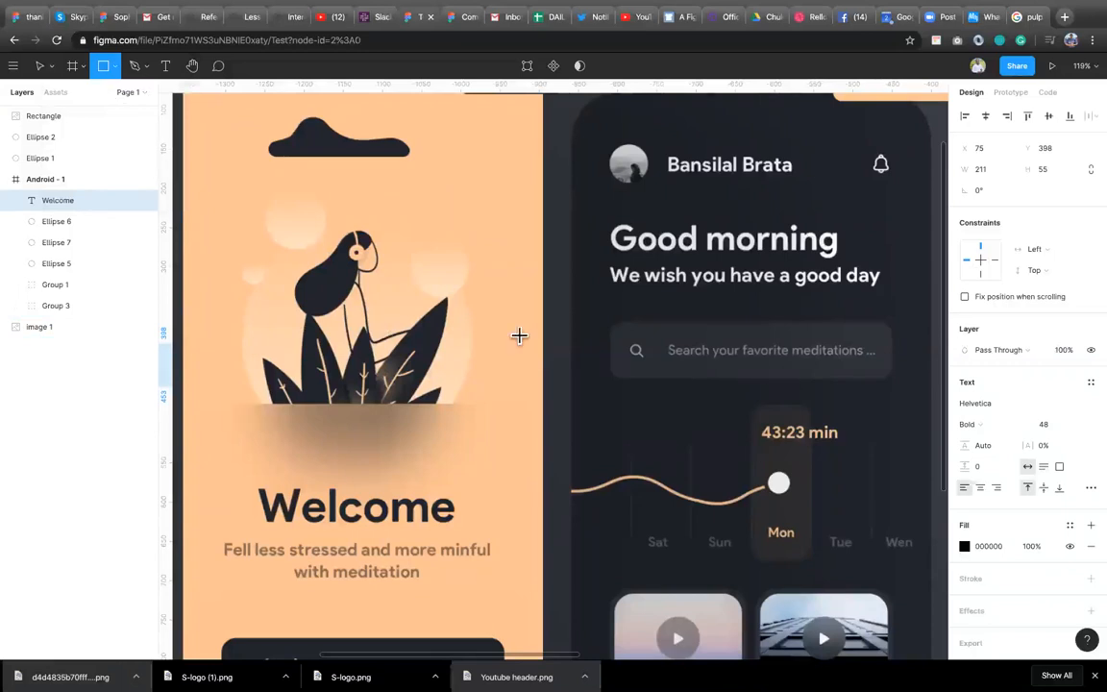
pyautogui.click(114, 67)
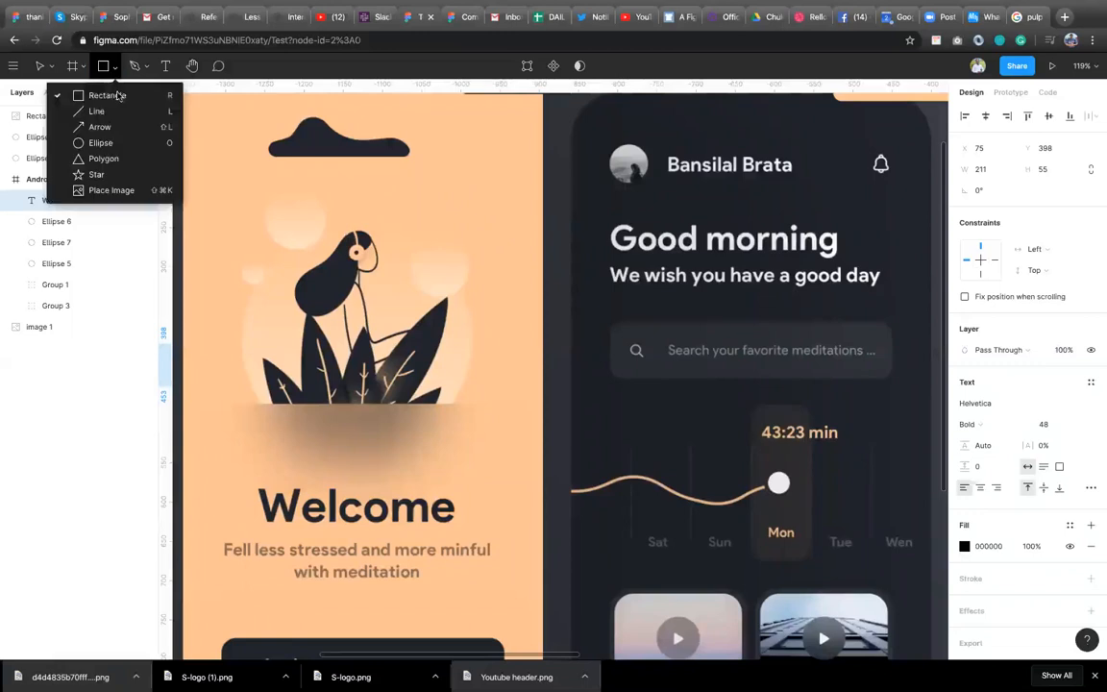
pyautogui.click(100, 142)
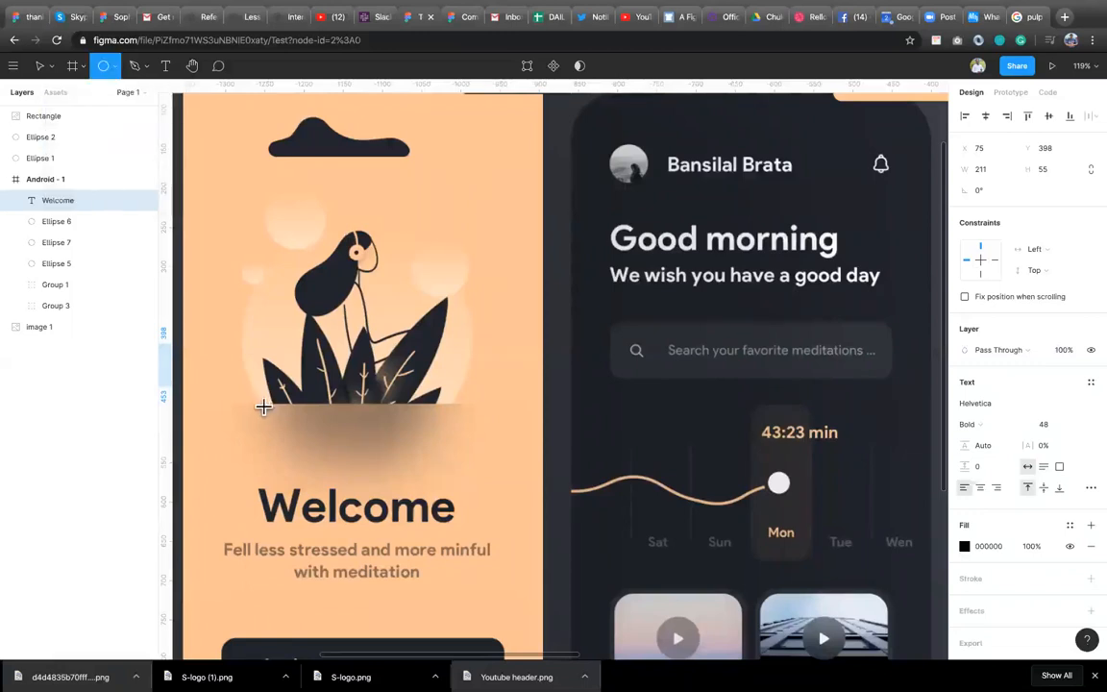
pyautogui.moveTo(262, 404); pyautogui.dragTo(428, 484)
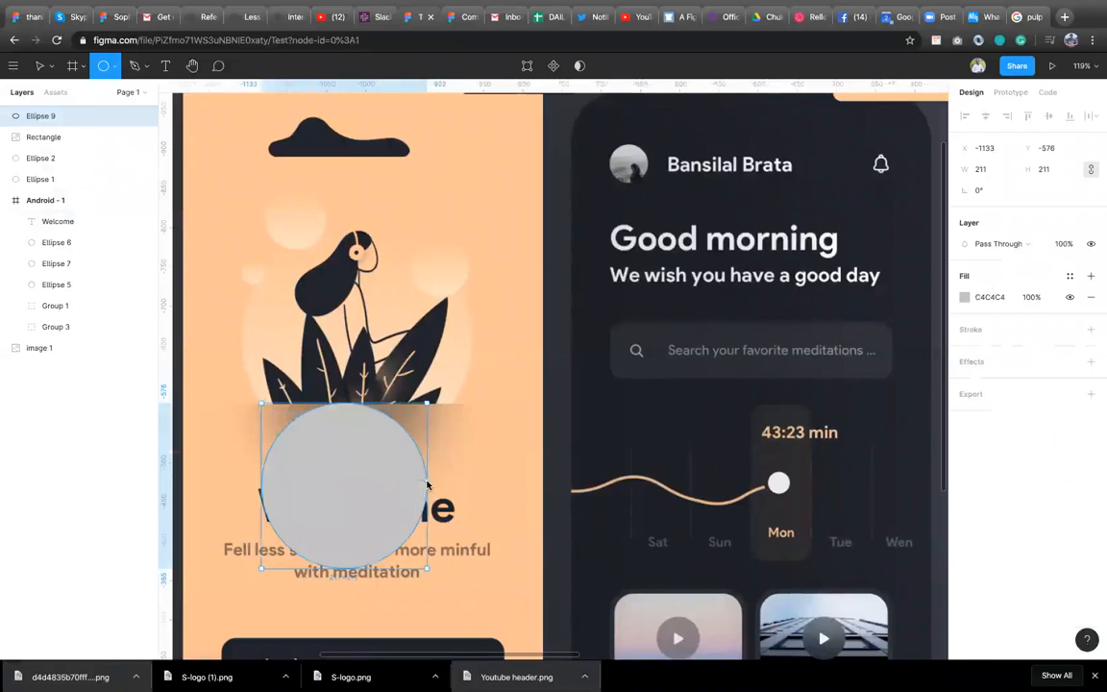
# Turn the circle into a half circle, place it under the leaves and enlarge it to about 235 px.
pyautogui.moveTo(421, 495); pyautogui.dragTo(264, 494)
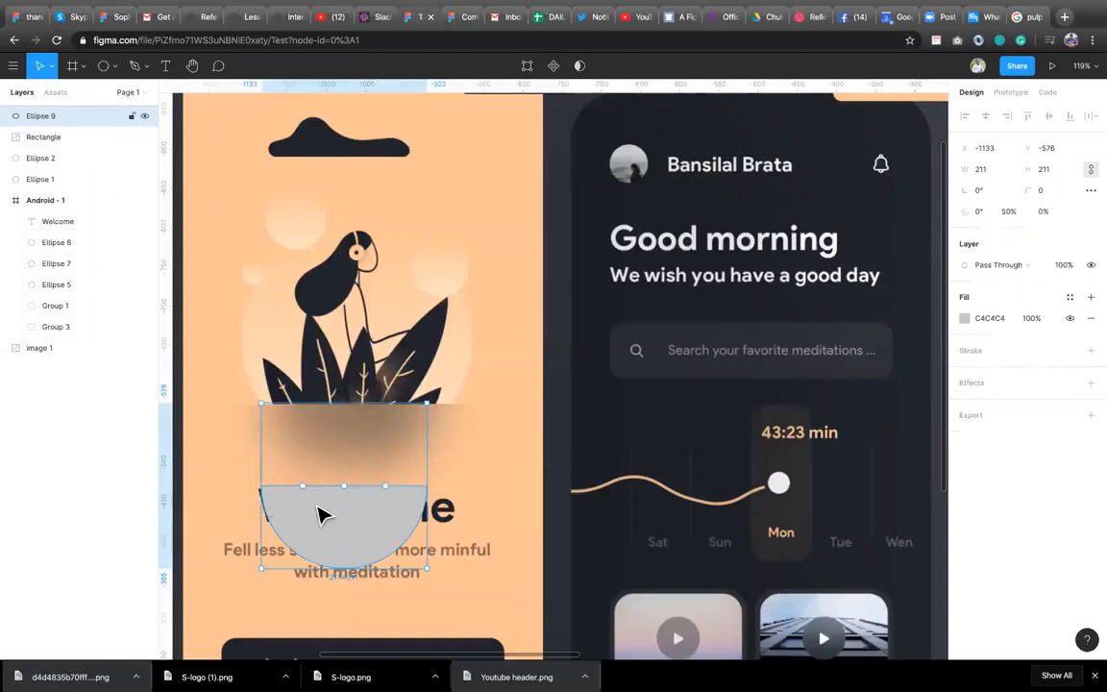
pyautogui.moveTo(322, 515); pyautogui.dragTo(327, 438)
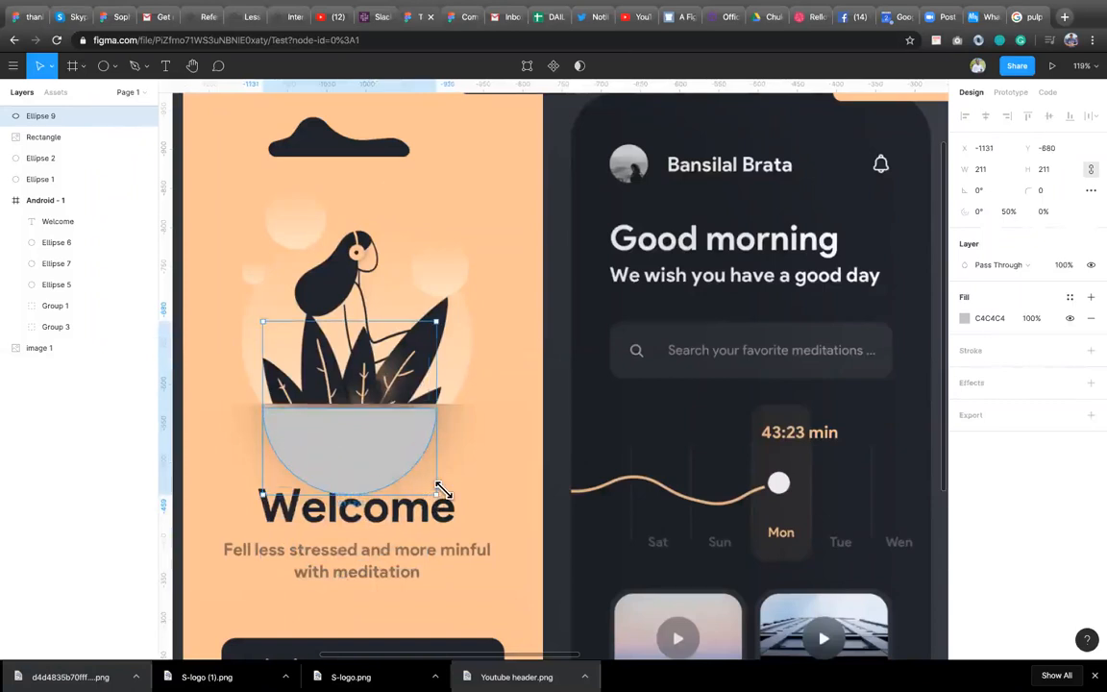
pyautogui.moveTo(439, 492); pyautogui.dragTo(448, 504)
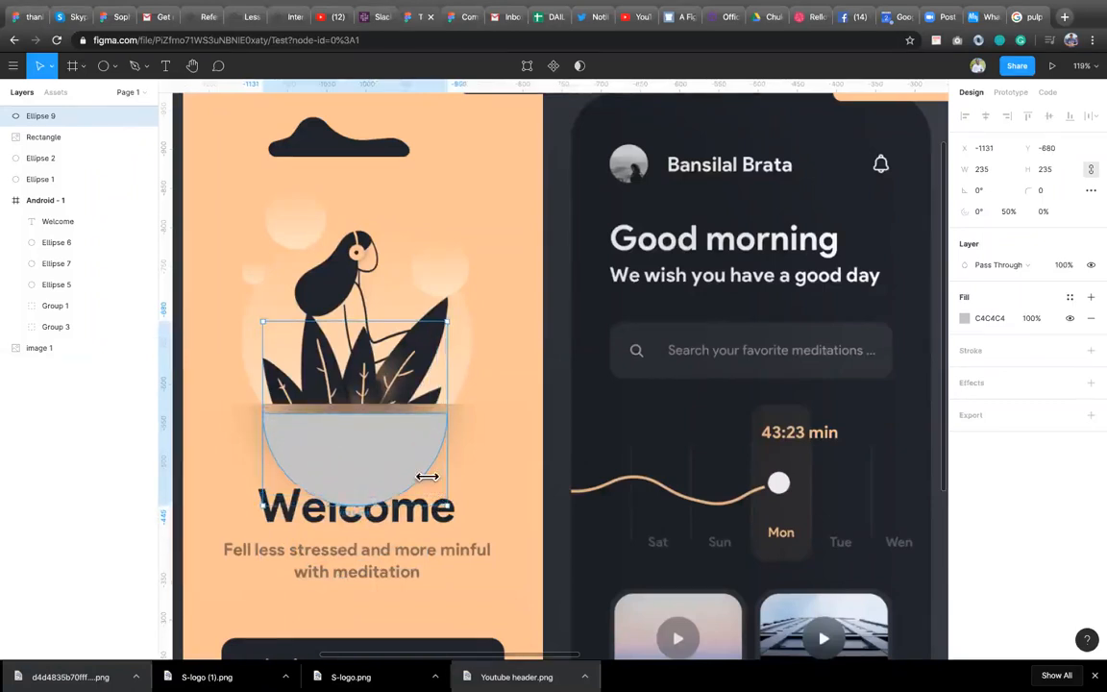
pyautogui.moveTo(371, 456); pyautogui.dragTo(392, 452)
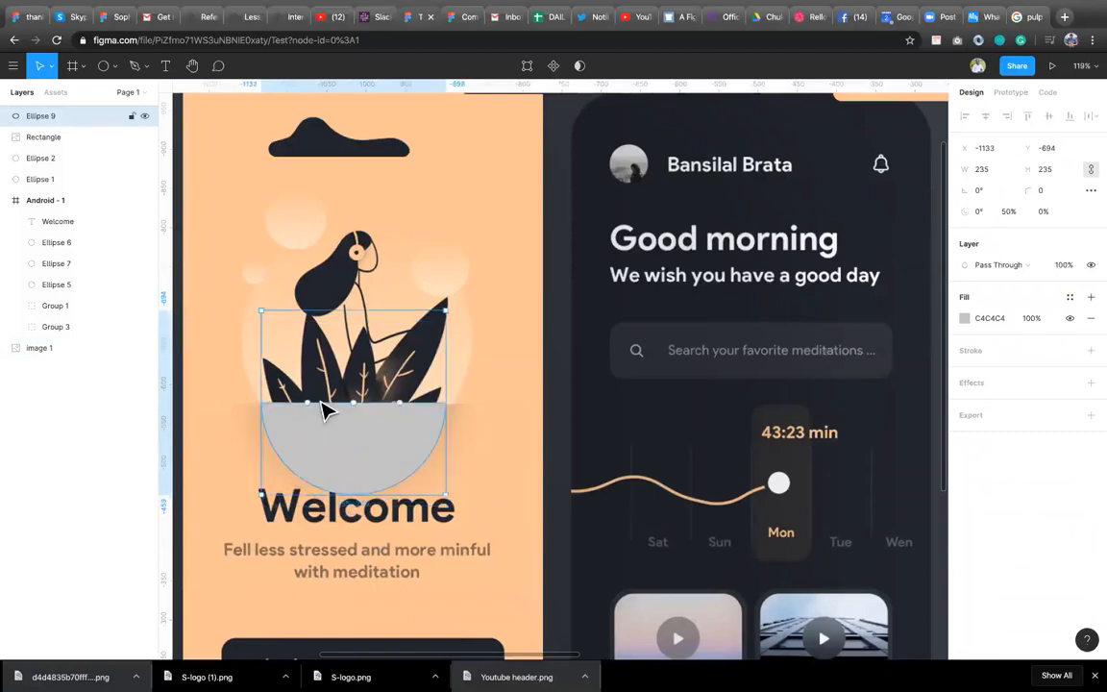
pyautogui.moveTo(313, 413); pyautogui.dragTo(276, 413)
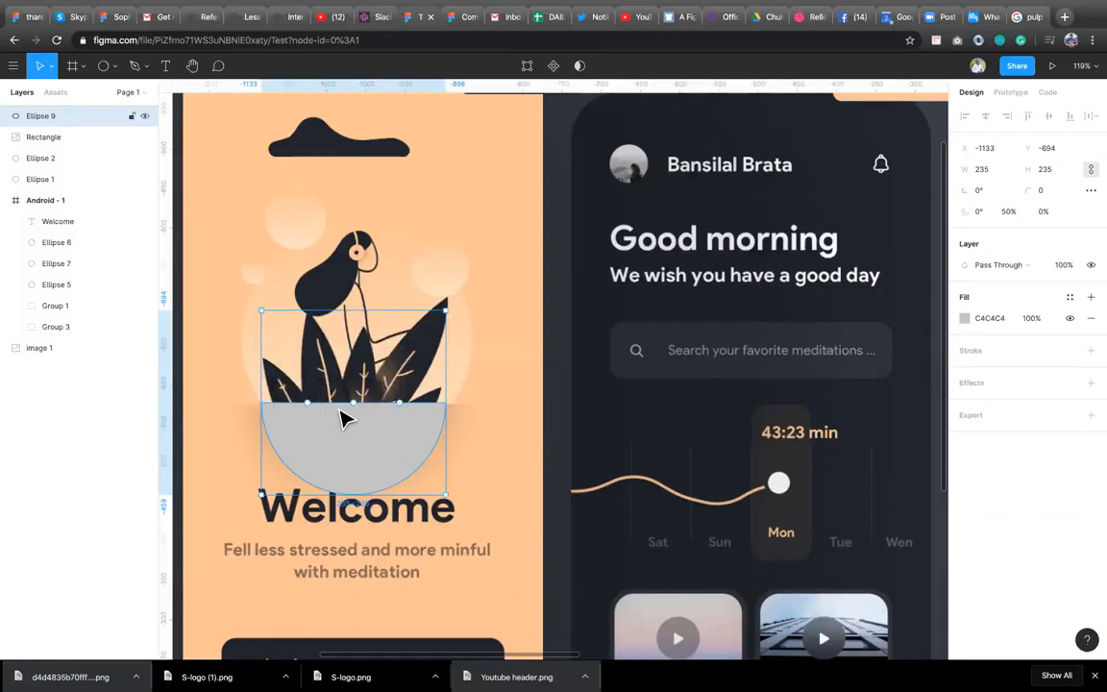
# Try adjusting the half circle's arc sweep with its arc handles.
pyautogui.moveTo(317, 389); pyautogui.dragTo(430, 411)
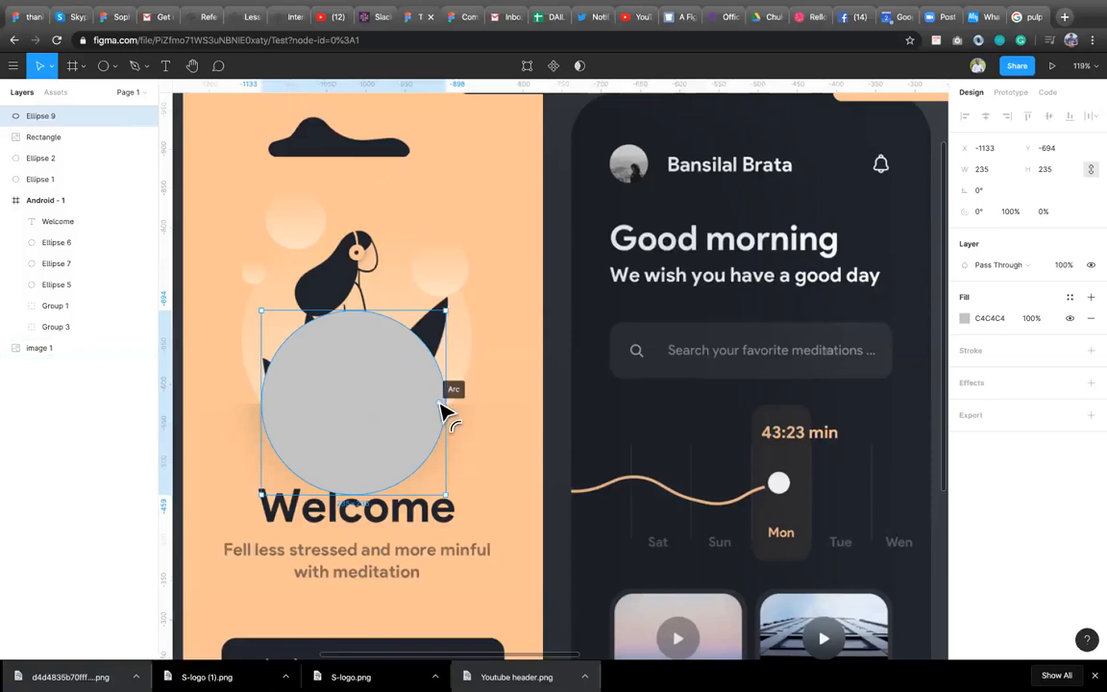
pyautogui.moveTo(412, 368); pyautogui.dragTo(385, 329)
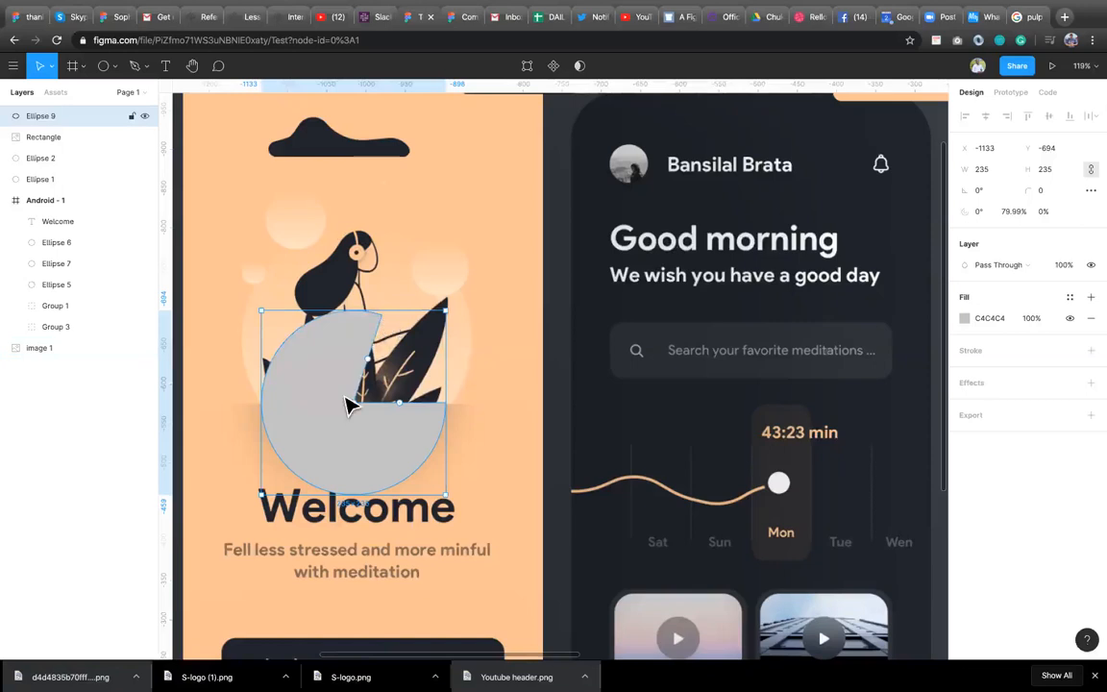
pyautogui.moveTo(354, 403)
pyautogui.mouseDown()
pyautogui.moveTo(352, 426)
pyautogui.moveTo(307, 446)
pyautogui.moveTo(341, 402)
pyautogui.moveTo(358, 407)
pyautogui.mouseUp()
pyautogui.moveTo(338, 355); pyautogui.dragTo(300, 412)
pyautogui.moveTo(362, 435); pyautogui.dragTo(362, 431)
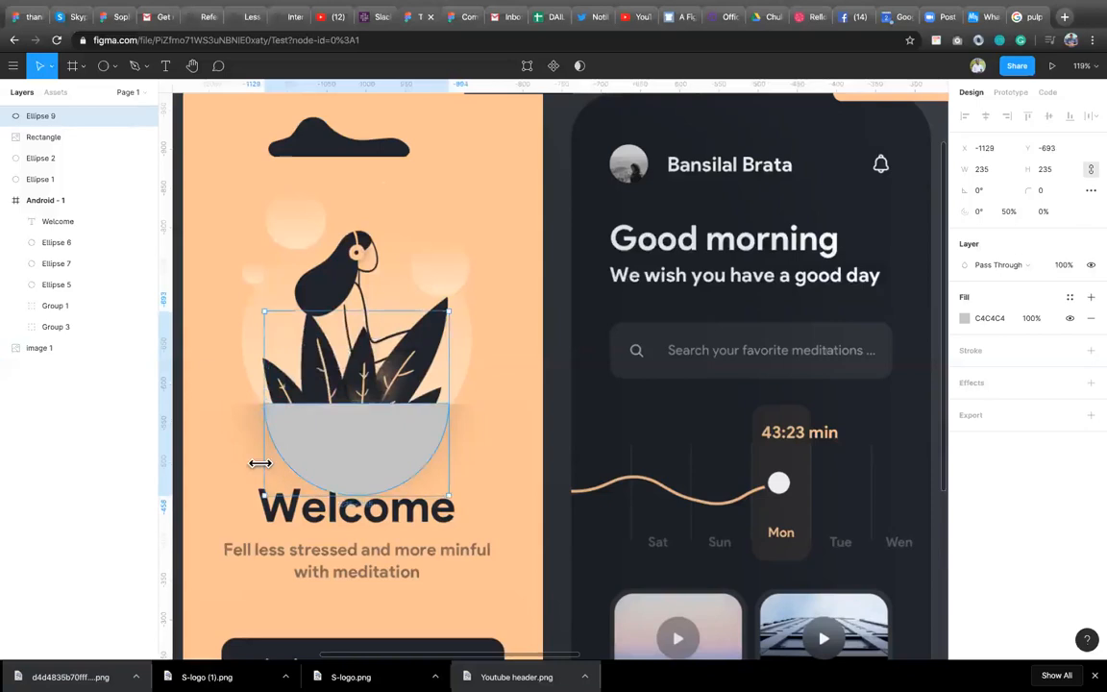
# Widen the half circle slightly to about 239 px.
pyautogui.hscroll(2, 261, 463)
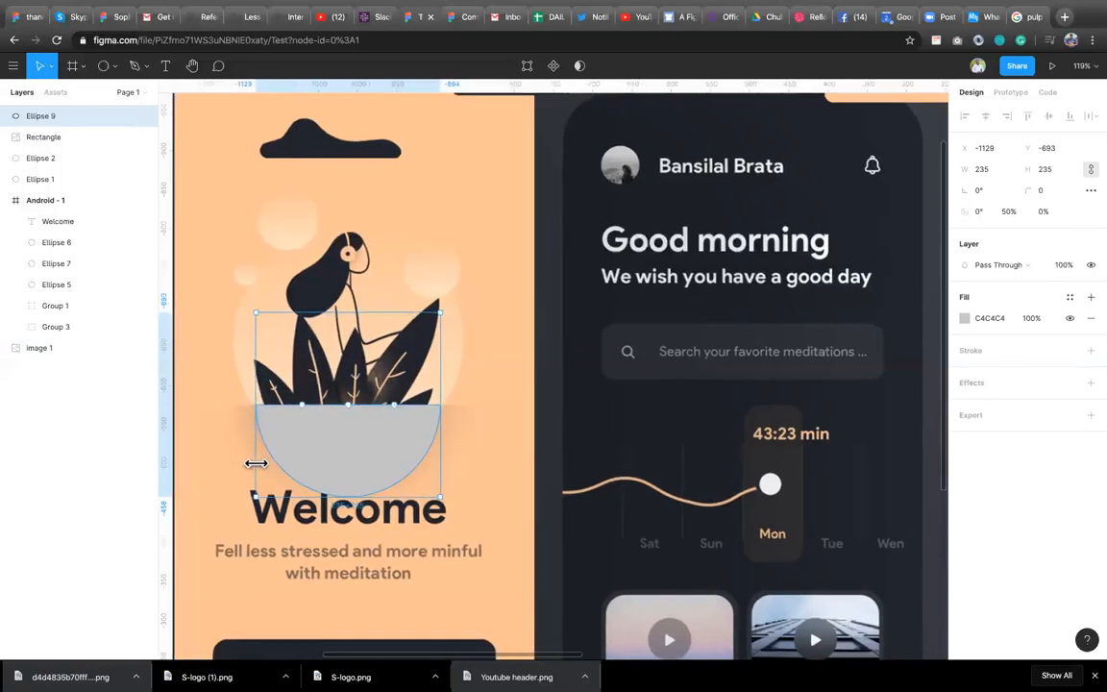
pyautogui.moveTo(253, 463); pyautogui.dragTo(250, 464)
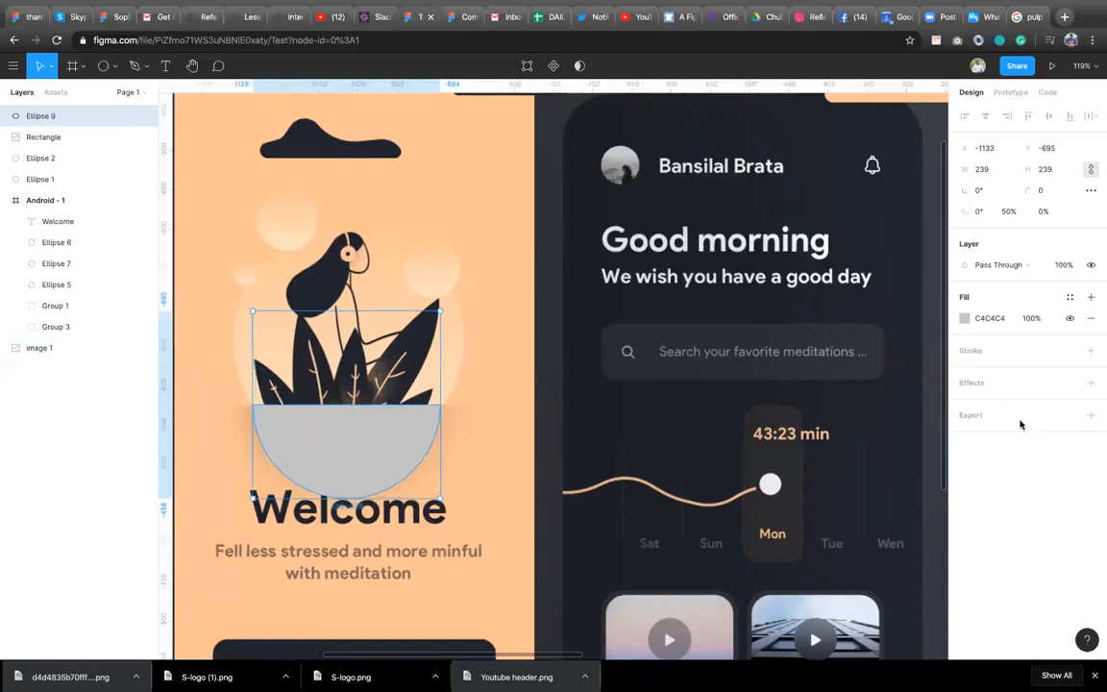
# Add a Layer Blur effect to the half circle and set its blur to 30.
pyautogui.click(1091, 383)
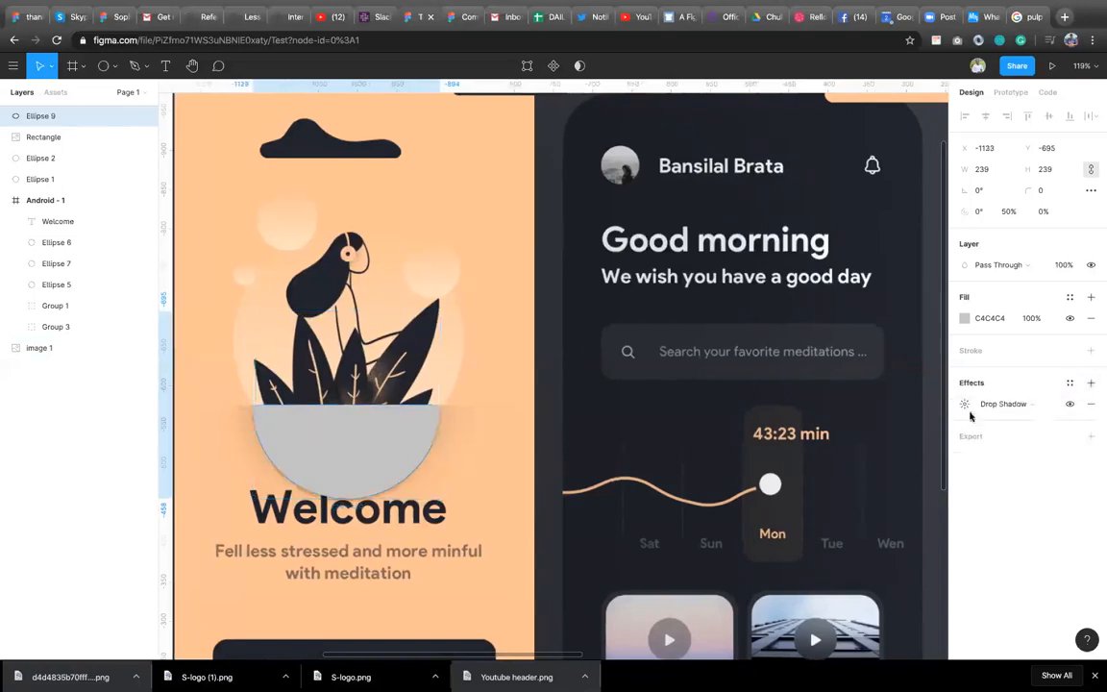
pyautogui.click(1046, 404)
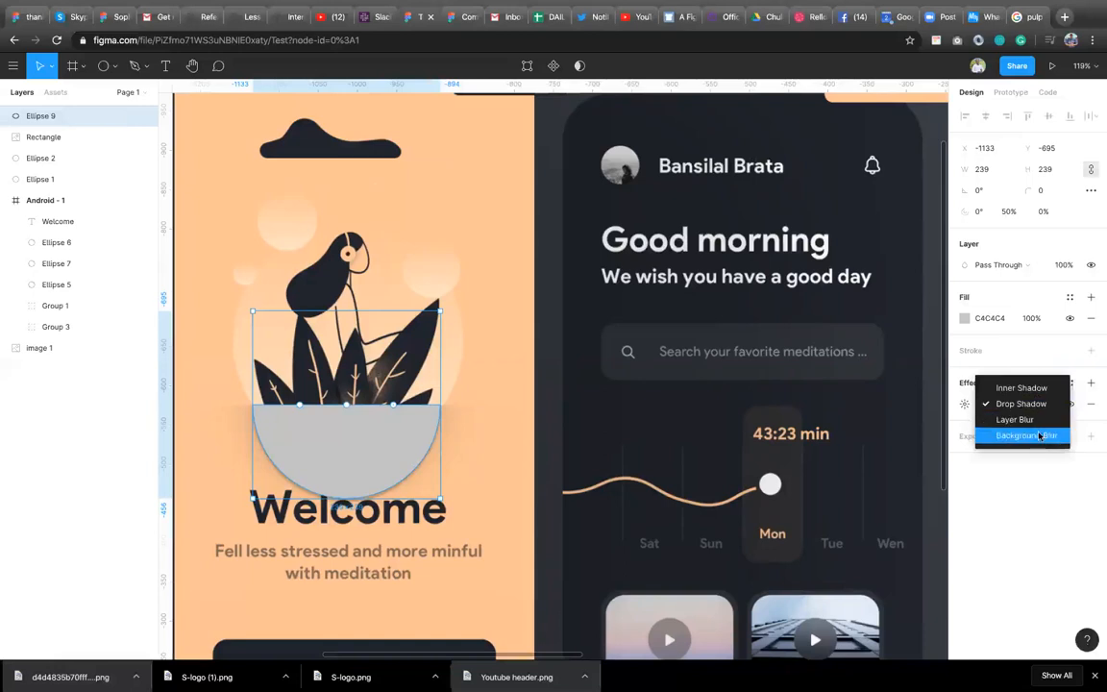
pyautogui.click(1039, 436)
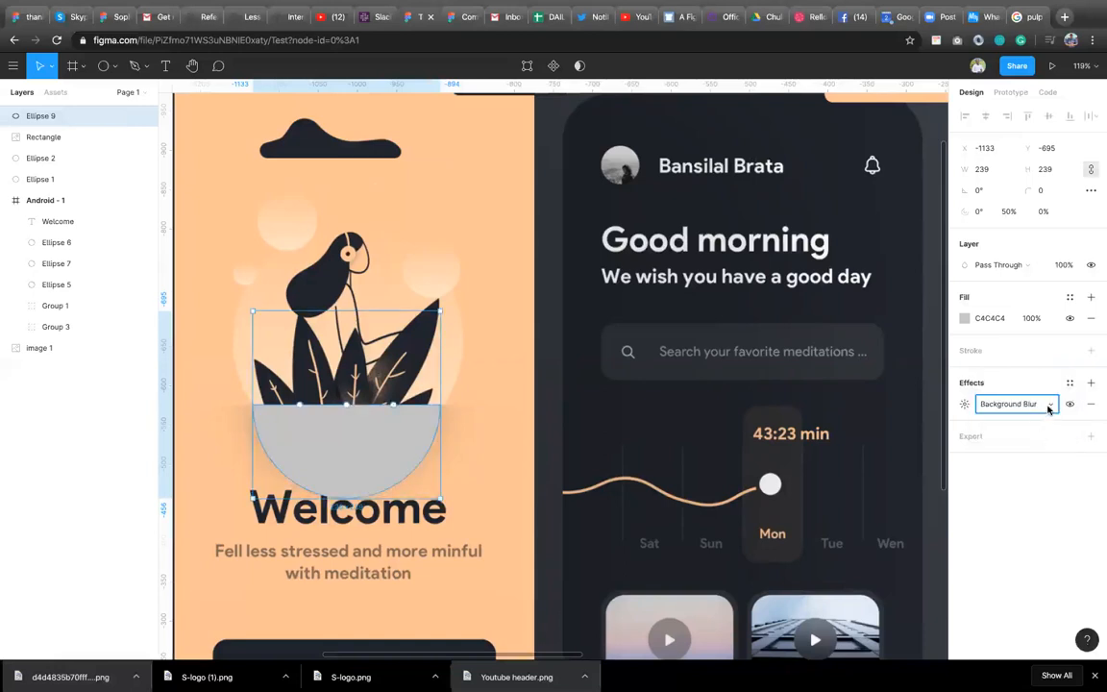
pyautogui.click(1050, 404)
pyautogui.click(1038, 388)
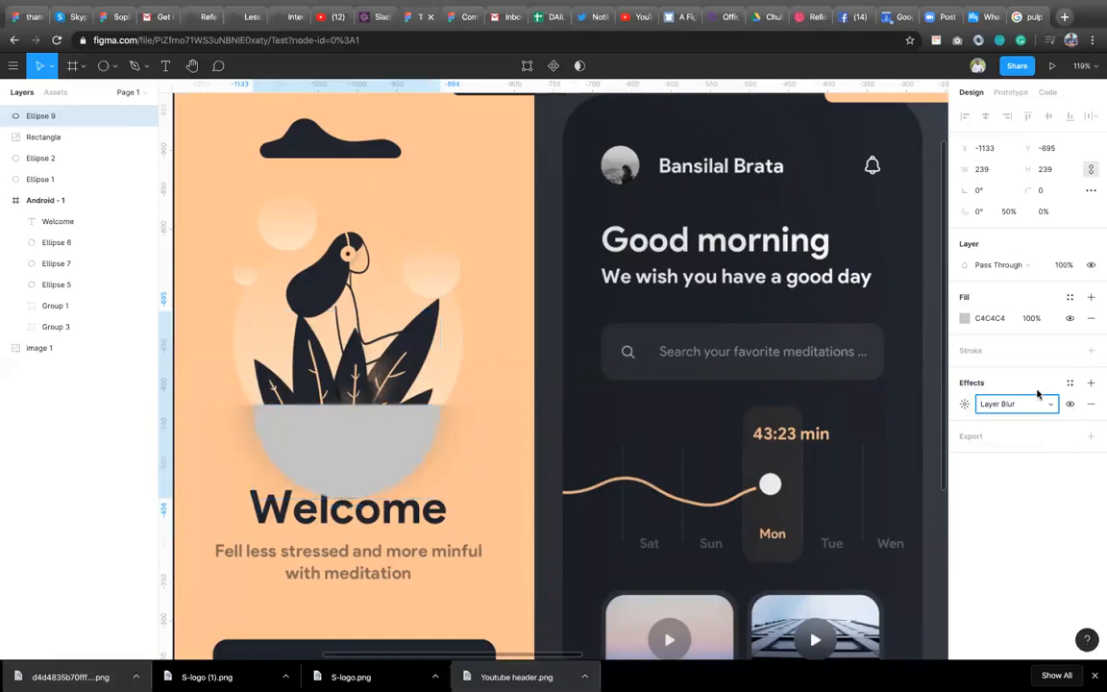
pyautogui.click(965, 404)
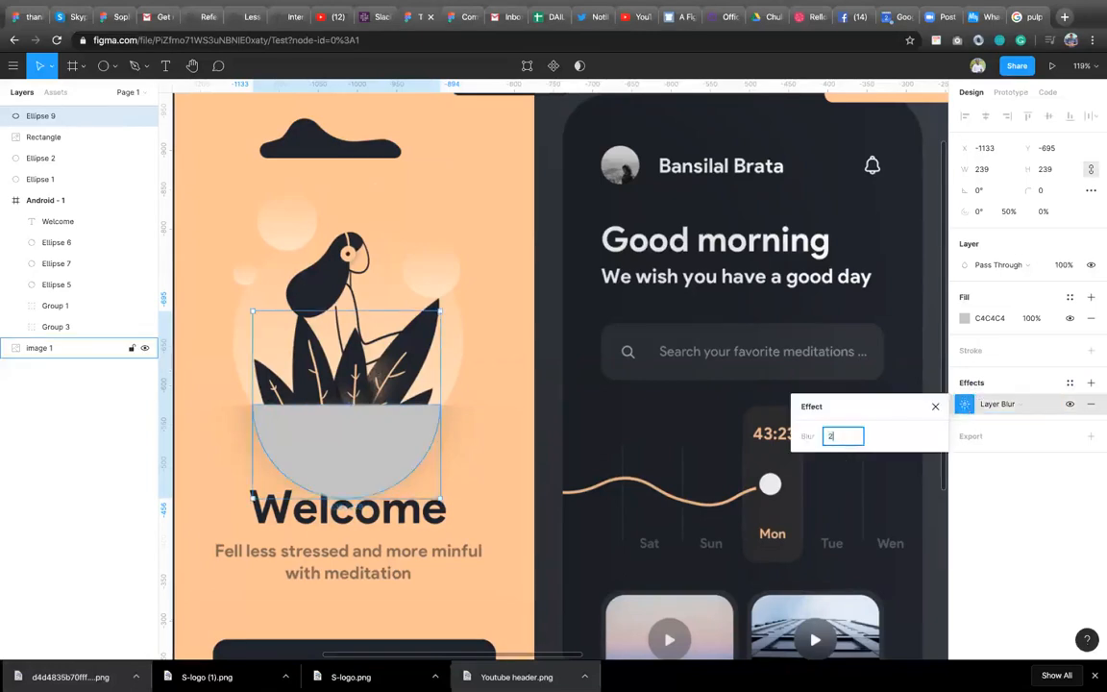
pyautogui.write('20')
pyautogui.press('Return')
pyautogui.click(838, 437)
pyautogui.write('30')
pyautogui.press('Return')
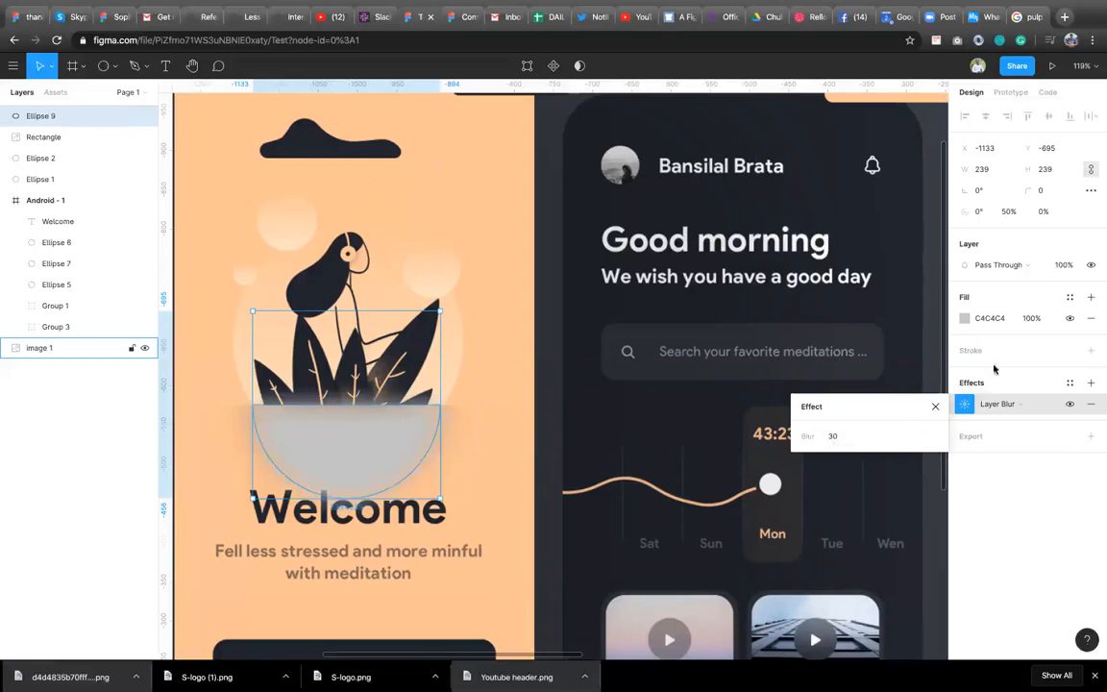
# Set the half circle's fill to 9A775B by sampling the reference bowl with the eyedropper.
pyautogui.click(965, 319)
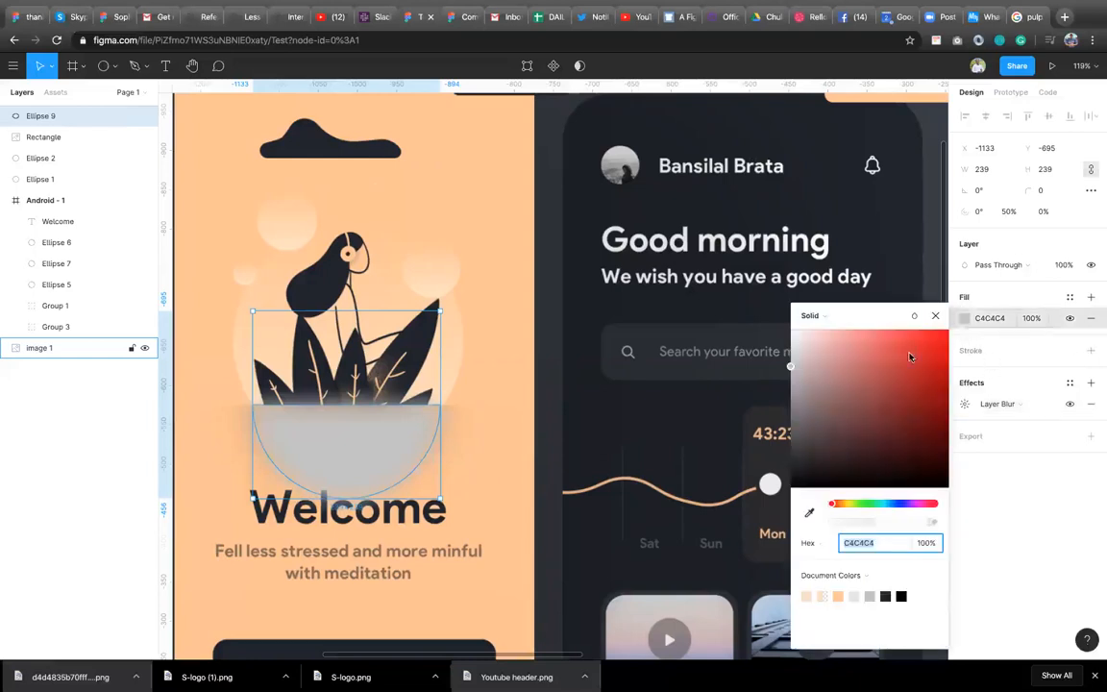
pyautogui.click(840, 596)
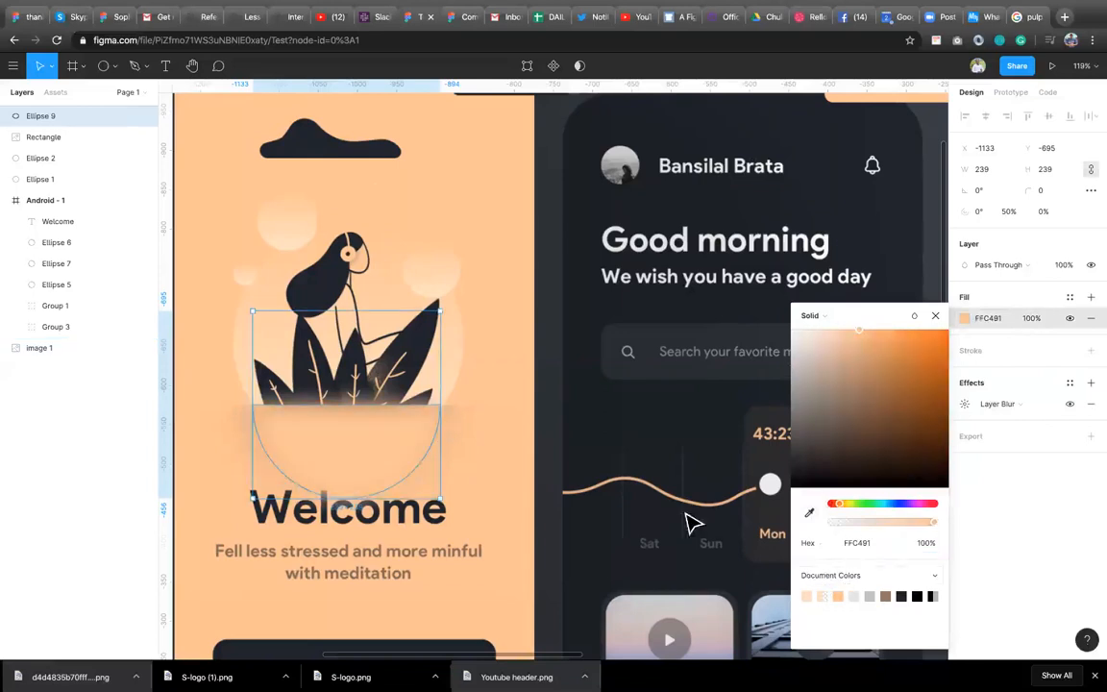
pyautogui.moveTo(354, 443); pyautogui.dragTo(428, 538)
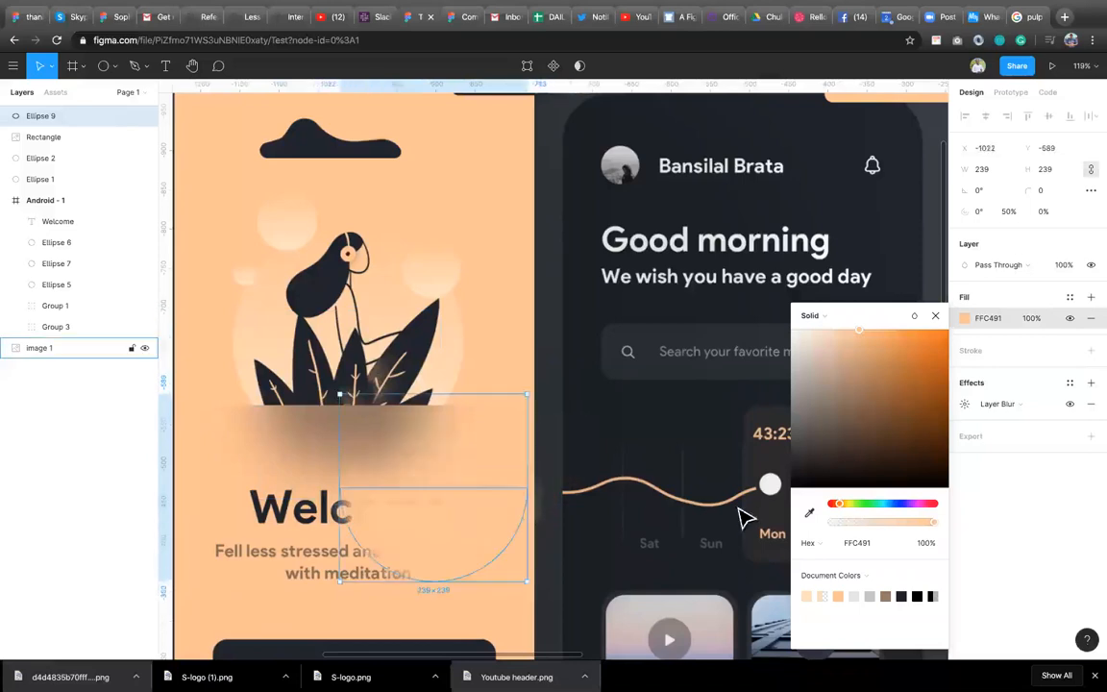
pyautogui.click(809, 517)
pyautogui.click(358, 436)
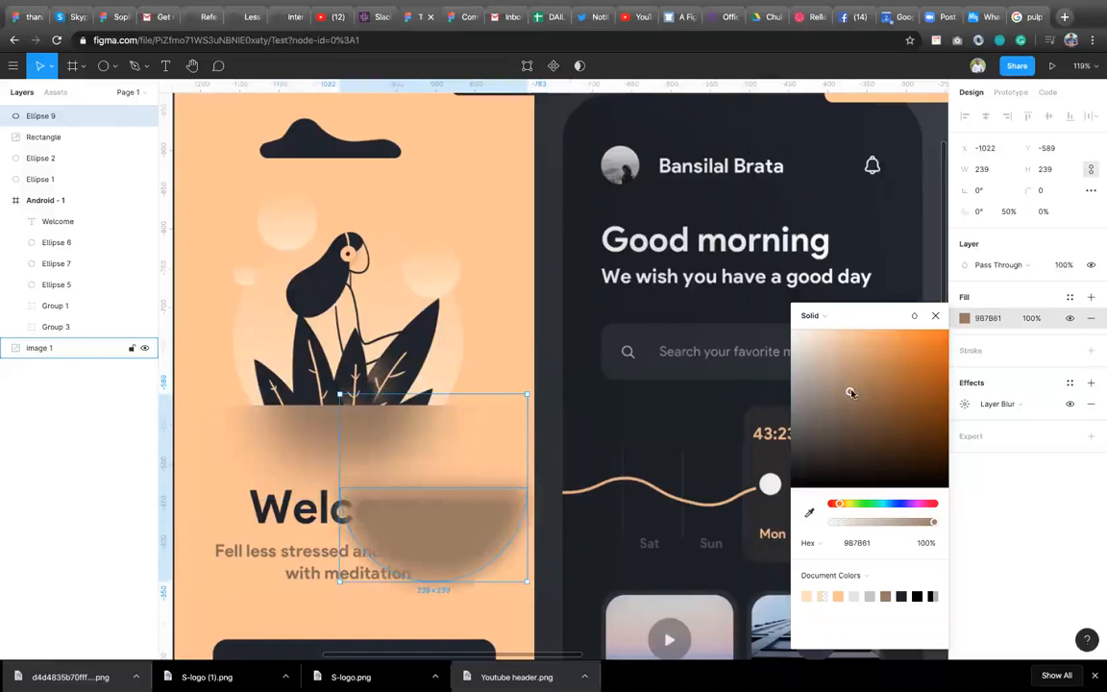
pyautogui.moveTo(850, 391)
pyautogui.mouseDown()
pyautogui.moveTo(883, 365)
pyautogui.moveTo(856, 393)
pyautogui.mouseUp()
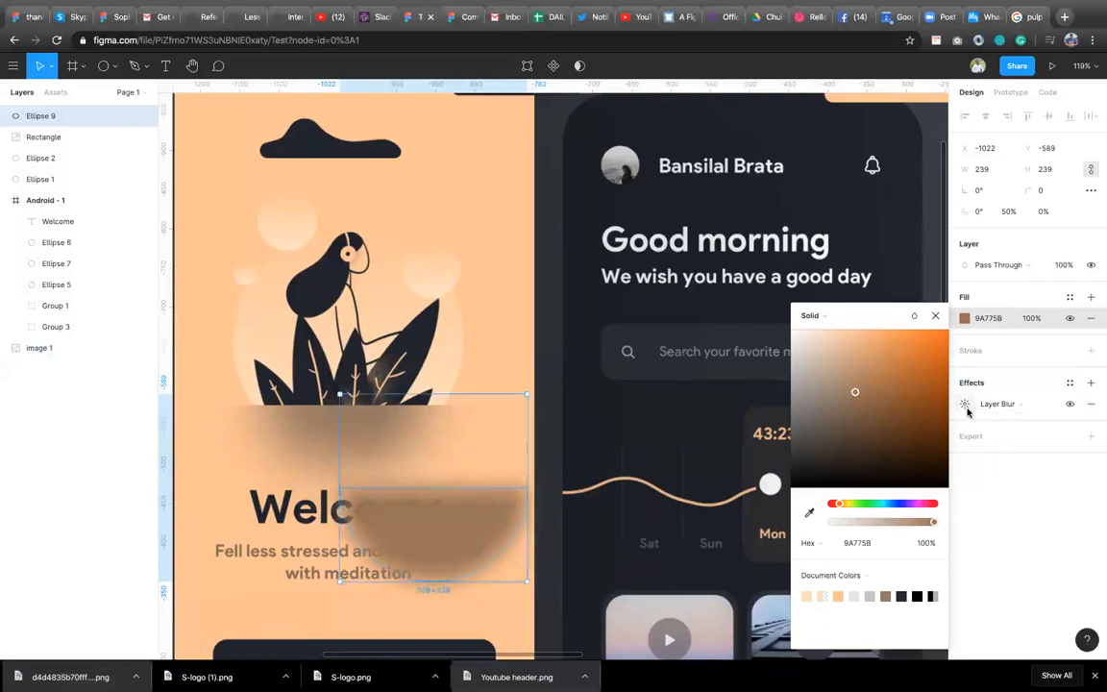
# Increase the half circle's layer blur to 50.
pyautogui.click(965, 403)
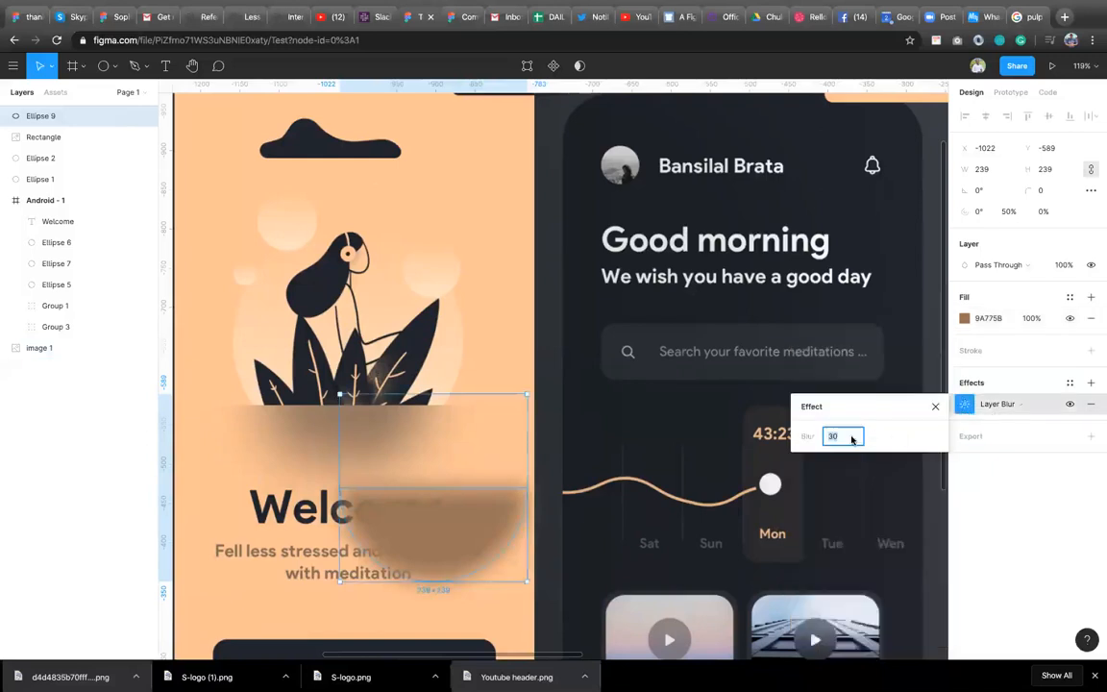
pyautogui.write('40')
pyautogui.press('Return')
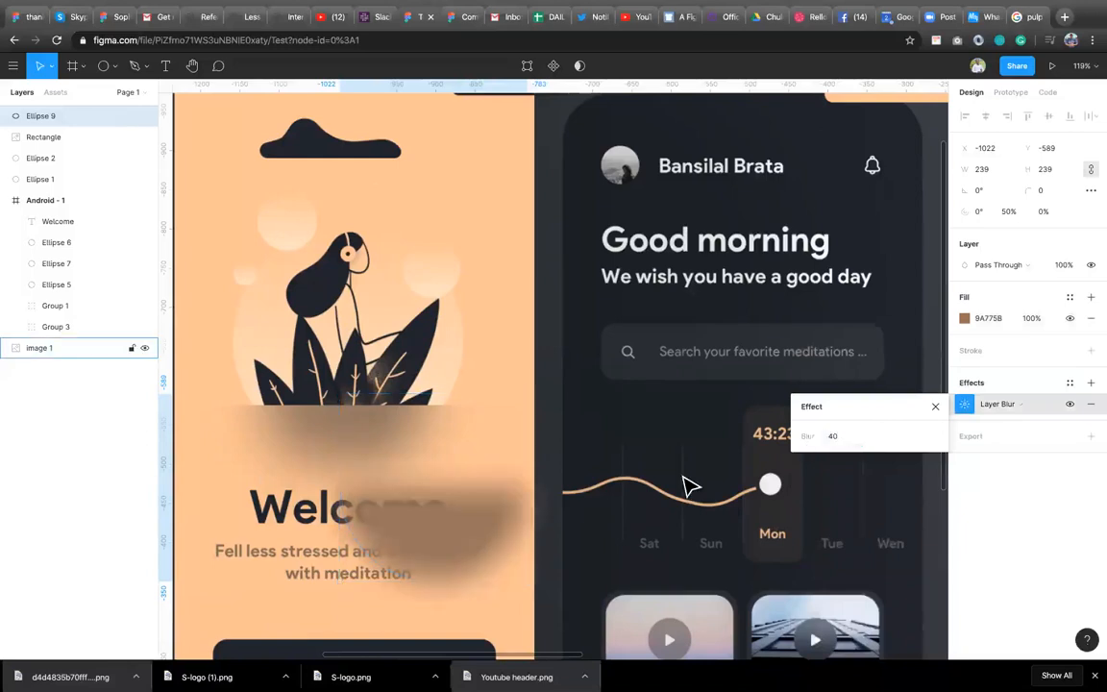
pyautogui.click(835, 436)
pyautogui.write('50')
pyautogui.press('Return')
# Move the half circle into the Android frame below the plant and set its fill to DFA572 using the eyedropper.
pyautogui.moveTo(440, 533); pyautogui.dragTo(705, 417)
pyautogui.scroll(-5, 446, 480)
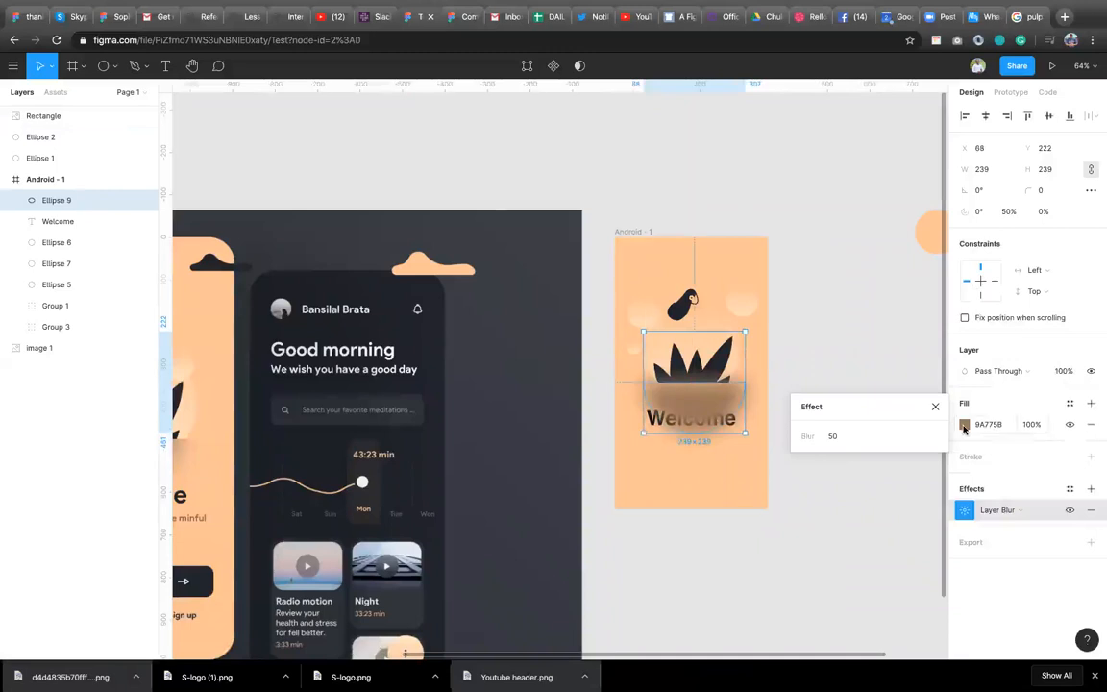
pyautogui.click(964, 424)
pyautogui.moveTo(855, 394); pyautogui.dragTo(880, 391)
pyautogui.click(810, 512)
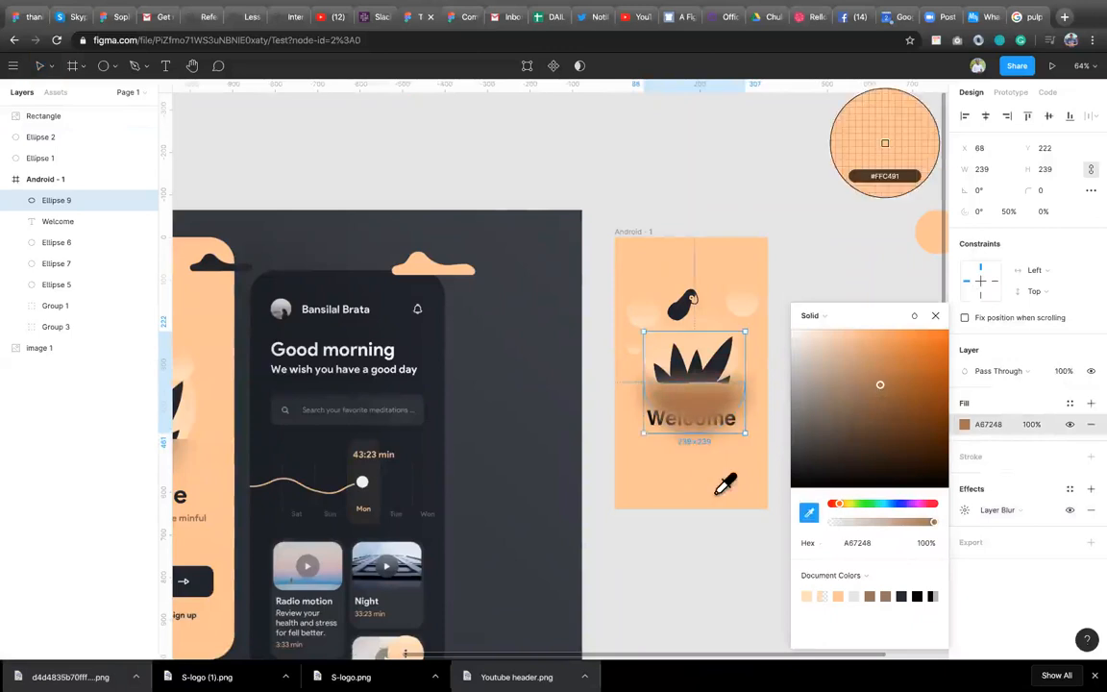
pyautogui.click(721, 499)
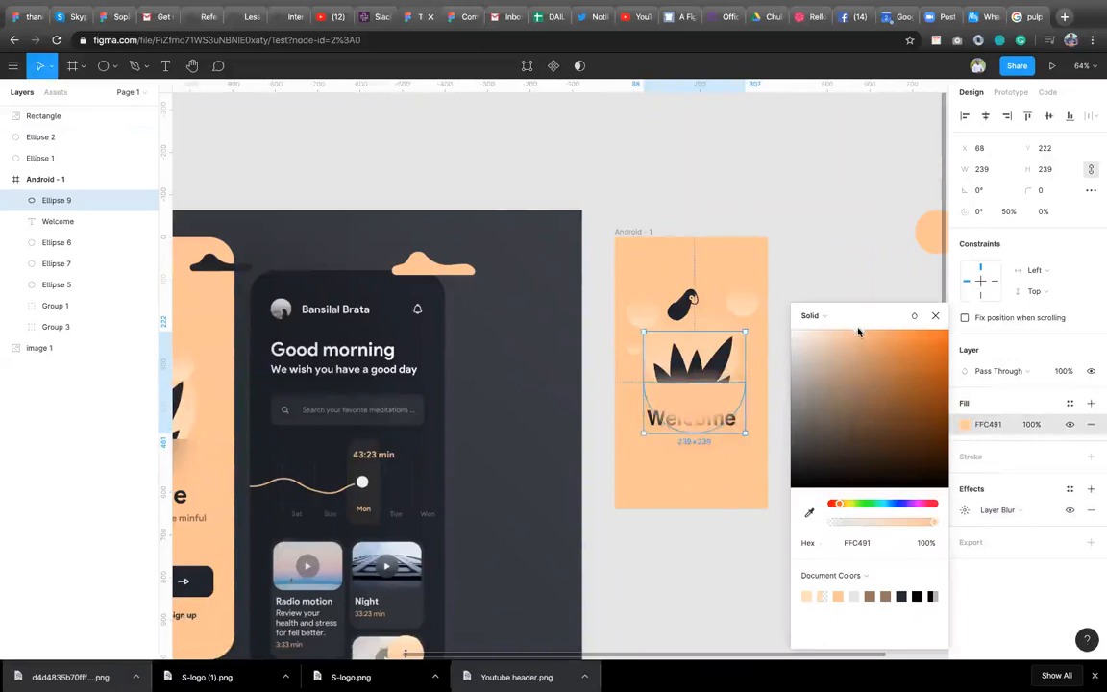
pyautogui.moveTo(853, 342)
pyautogui.mouseDown()
pyautogui.moveTo(841, 350)
pyautogui.moveTo(868, 355)
pyautogui.mouseUp()
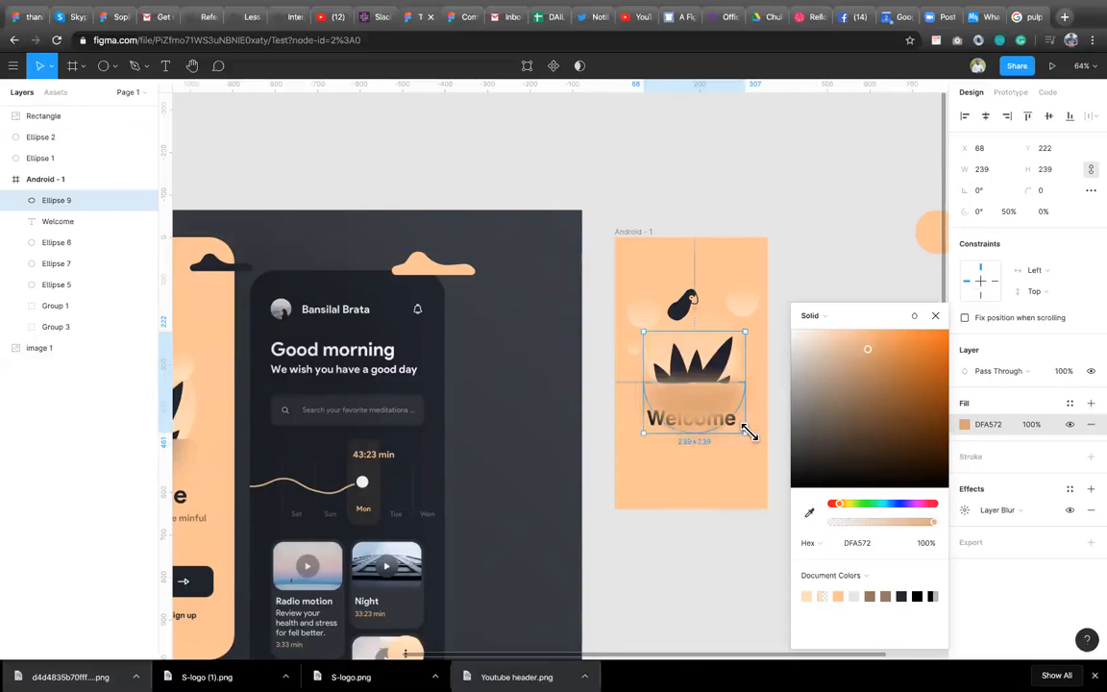
# Resize the half circle smaller beneath the plant illustration.
pyautogui.moveTo(748, 438); pyautogui.dragTo(702, 408)
pyautogui.press('Escape')
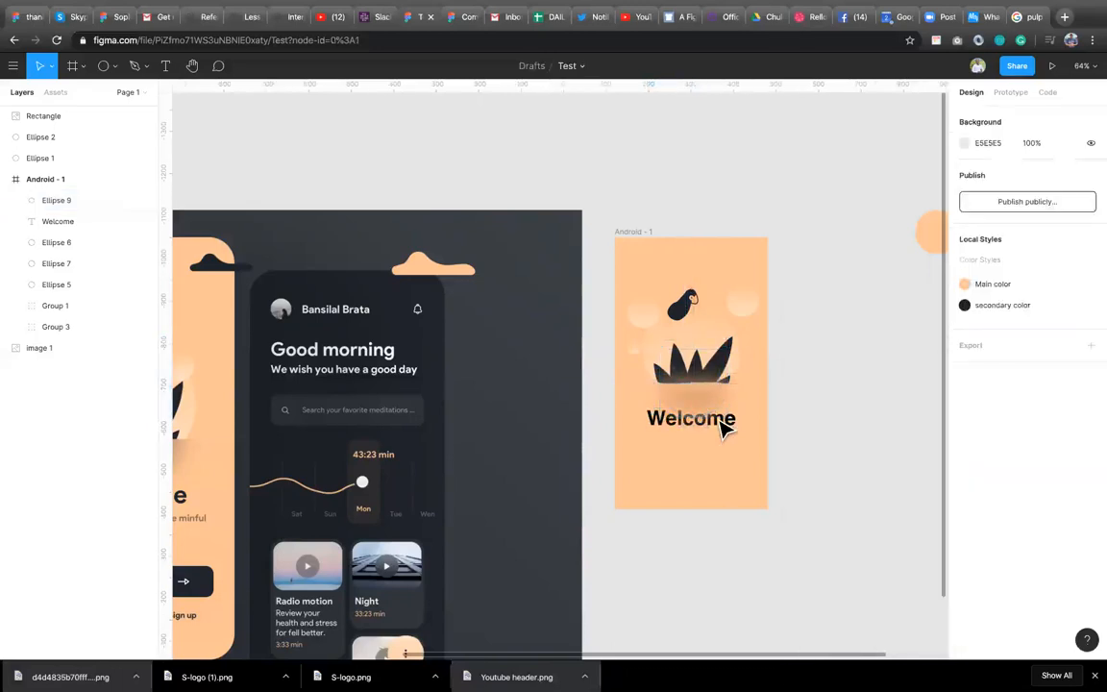
# Center the Welcome heading horizontally in the frame and bring it to the front above the half circle.
pyautogui.click(719, 430)
pyautogui.moveTo(663, 425); pyautogui.dragTo(673, 439)
pyautogui.click(986, 116)
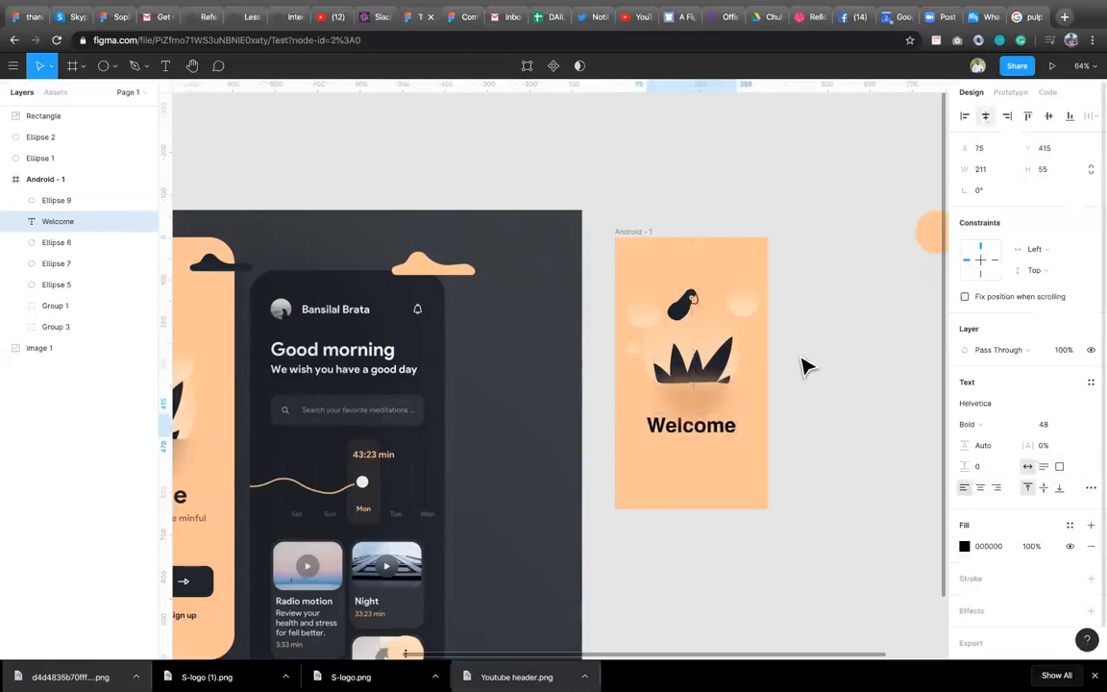
pyautogui.rightClick(723, 435)
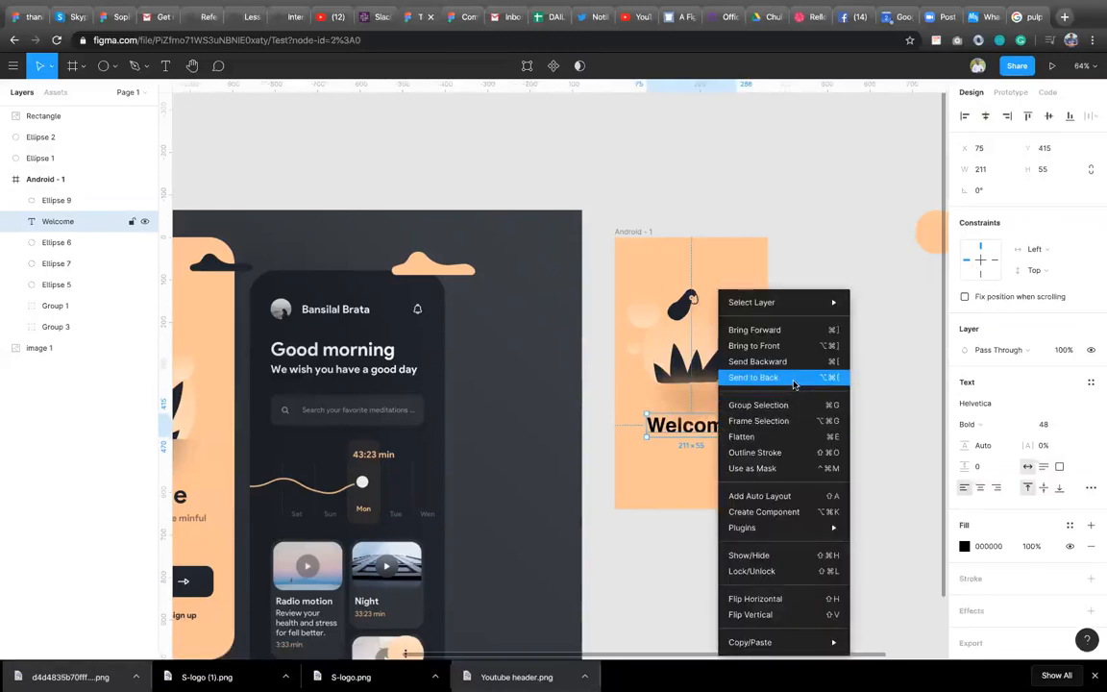
pyautogui.click(786, 345)
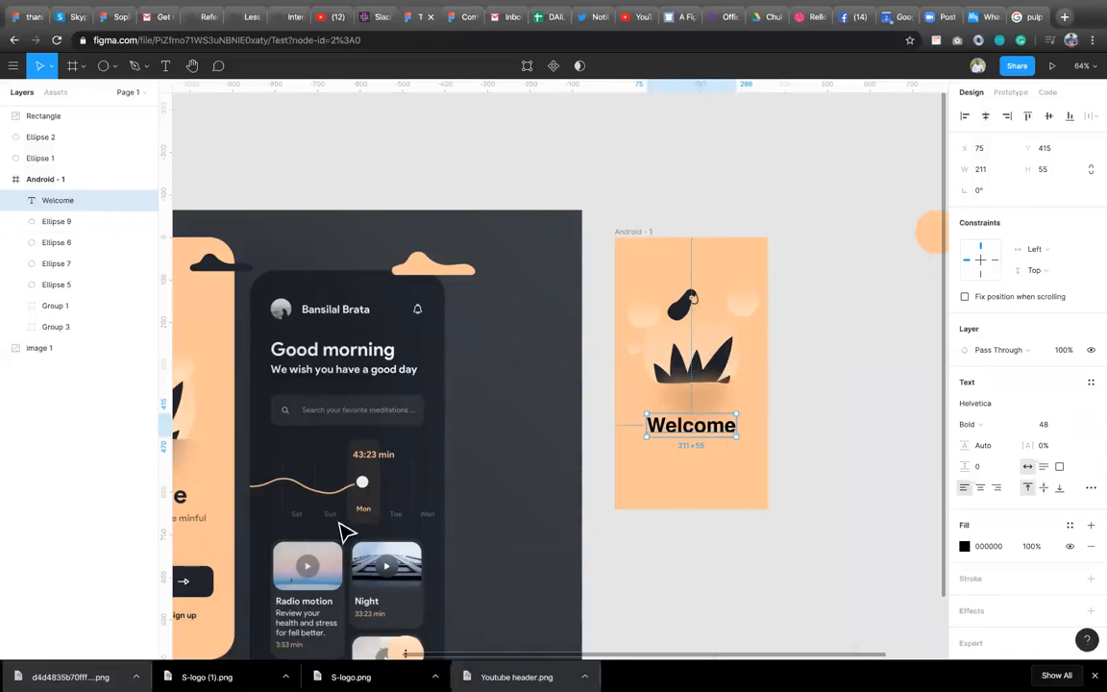
# Add a text line "Fell less stressed and more mindful with meditation" below the Welcome heading.
pyautogui.hscroll(-1, 338, 529)
pyautogui.hscroll(-3, 344, 532)
pyautogui.scroll(-2, 344, 532)
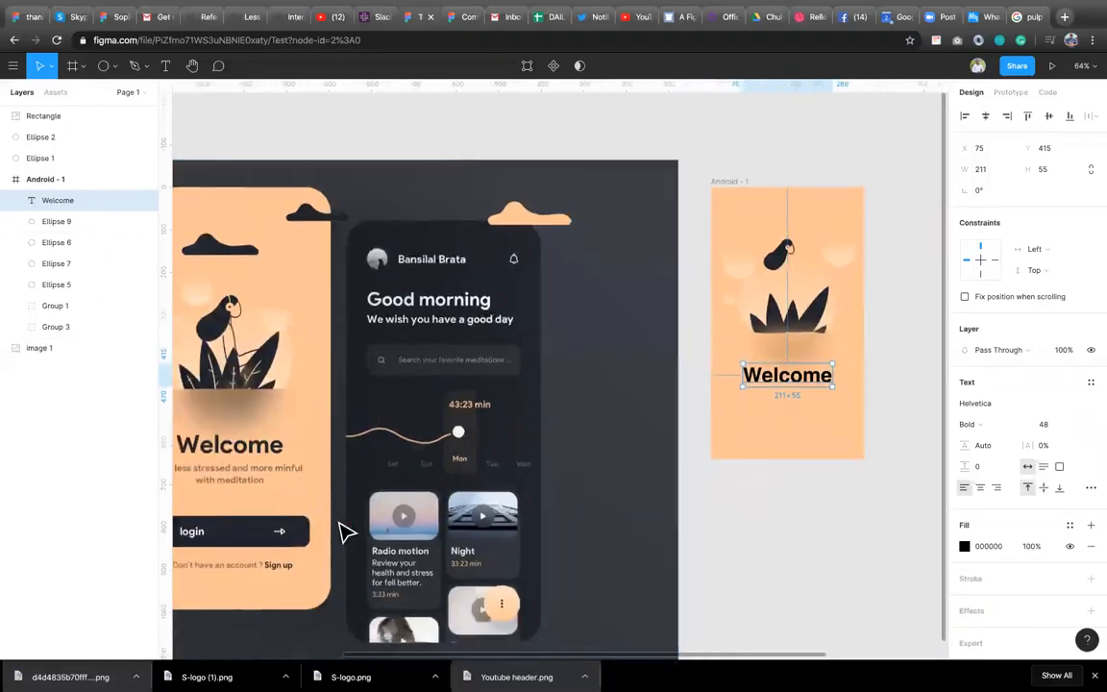
pyautogui.scroll(-3, 346, 531)
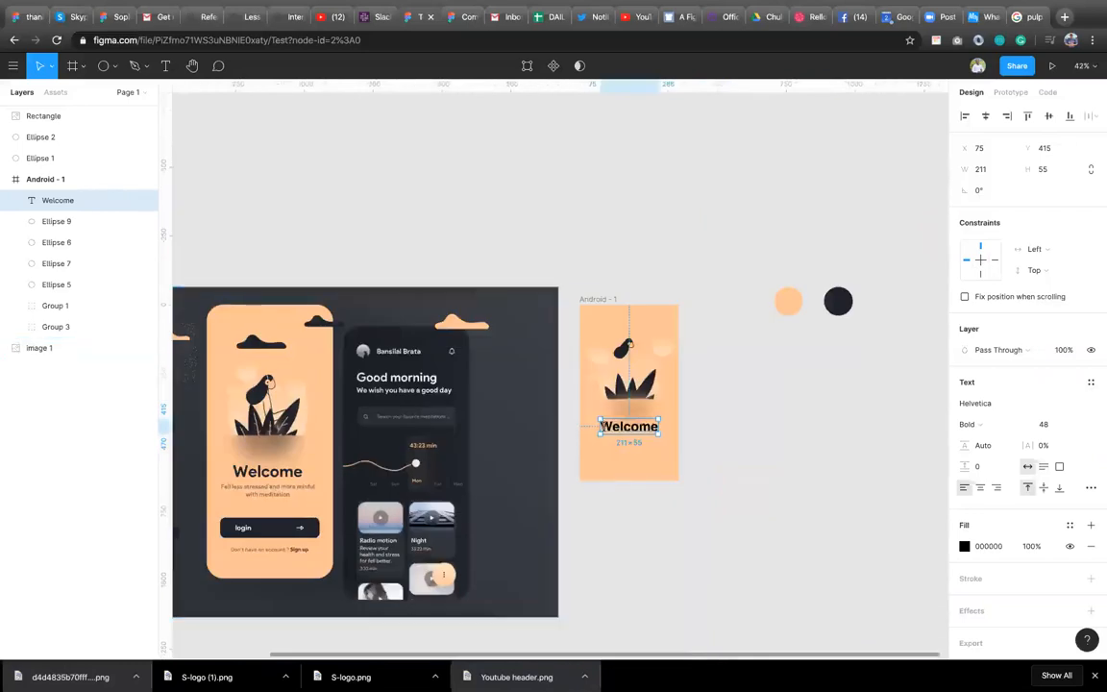
pyautogui.press('Return')
pyautogui.click(593, 452)
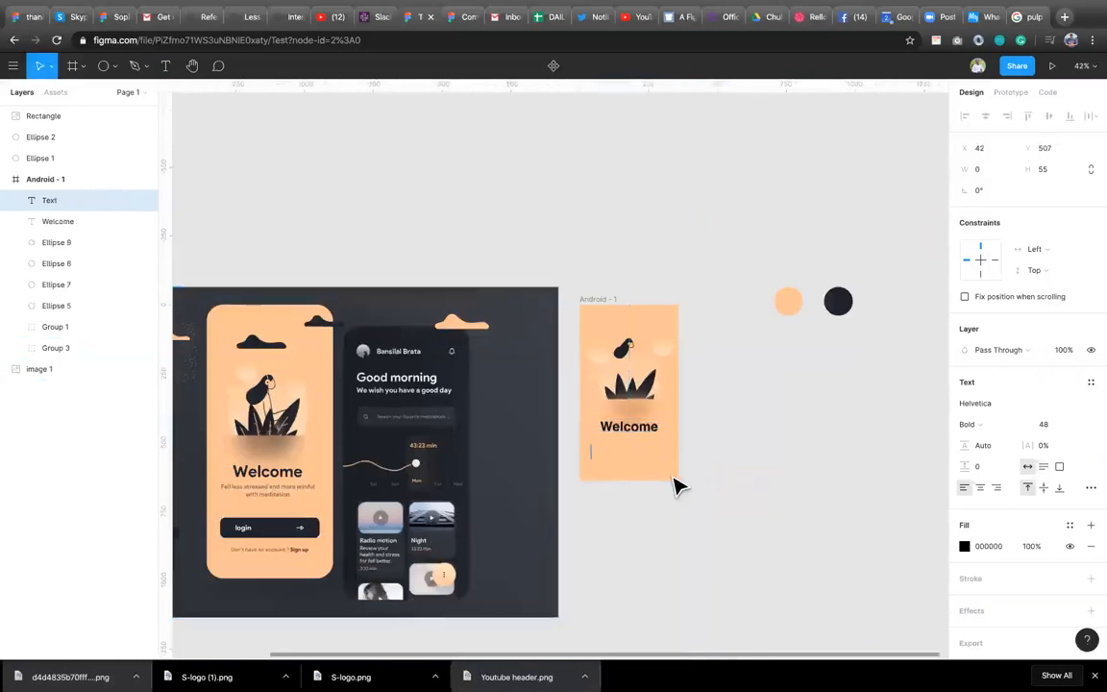
pyautogui.write('Fell less s')
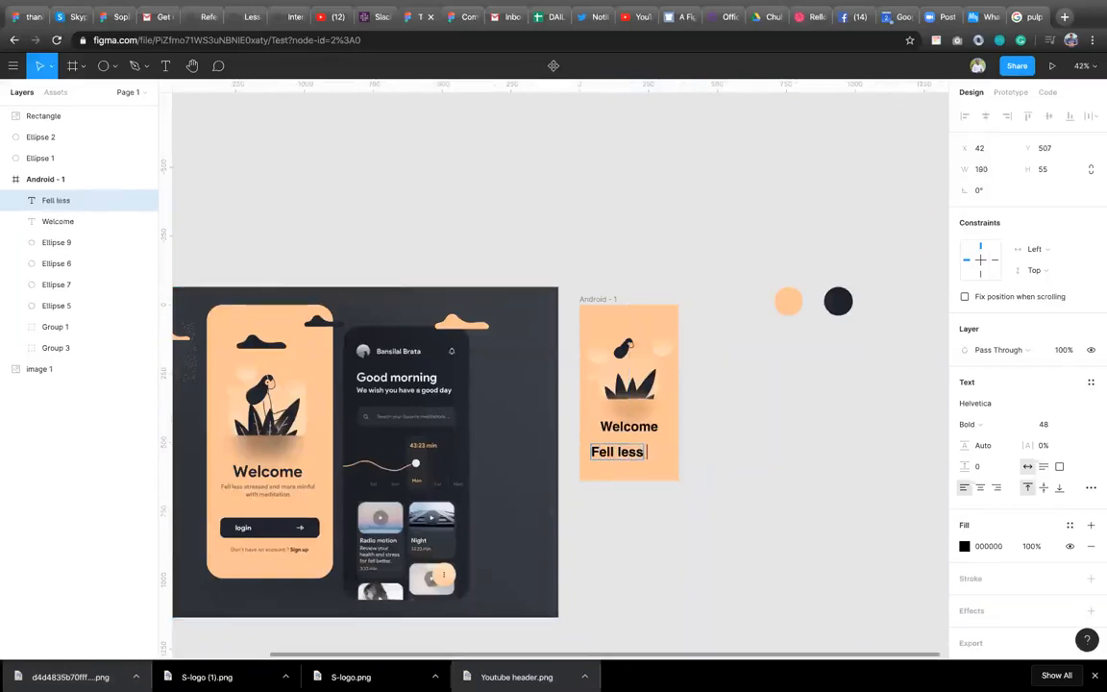
pyautogui.write(' stressed and')
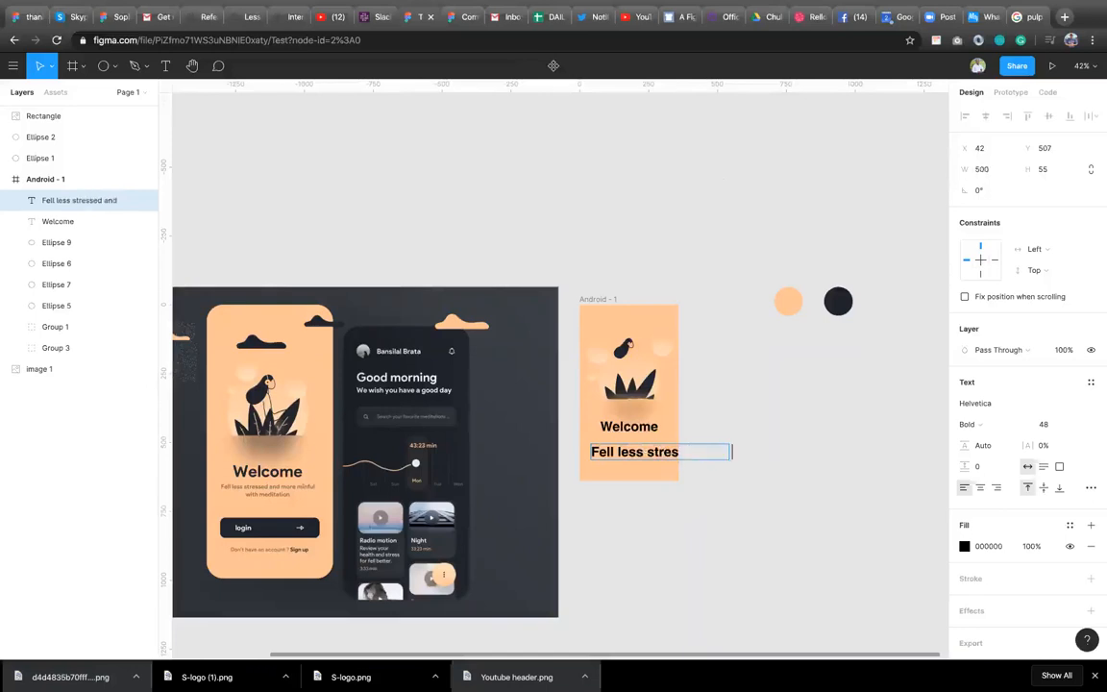
pyautogui.write(' more')
pyautogui.write(' mindf')
pyautogui.write('l')
pyautogui.write(' with m')
pyautogui.write('edit')
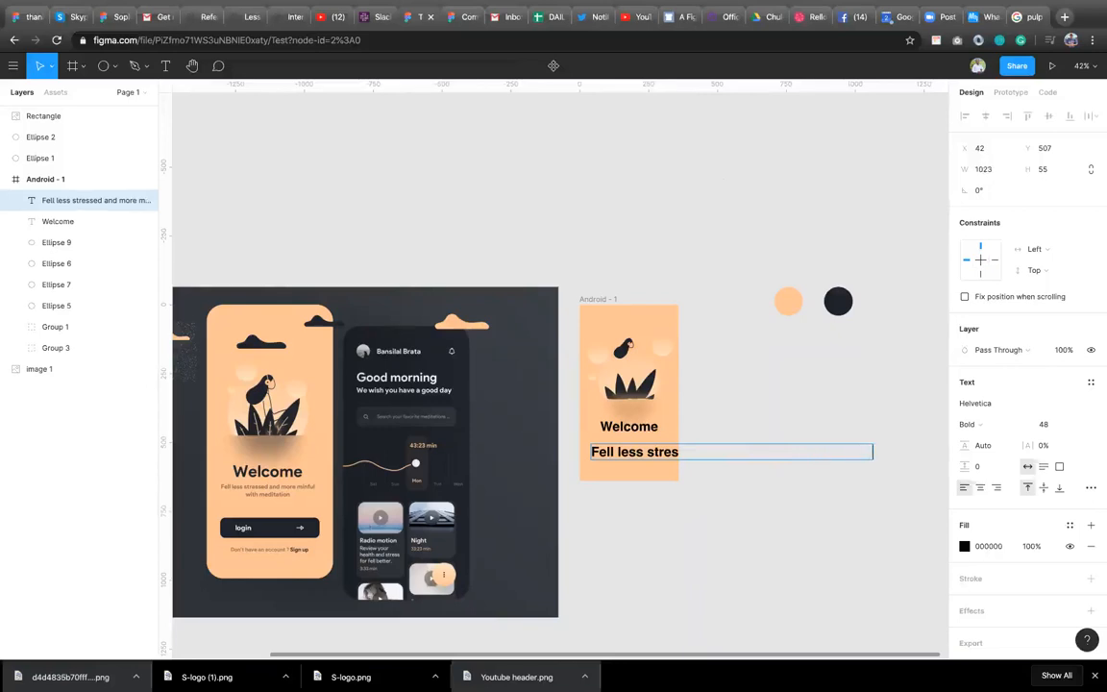
pyautogui.write('ation')
pyautogui.press('Escape')
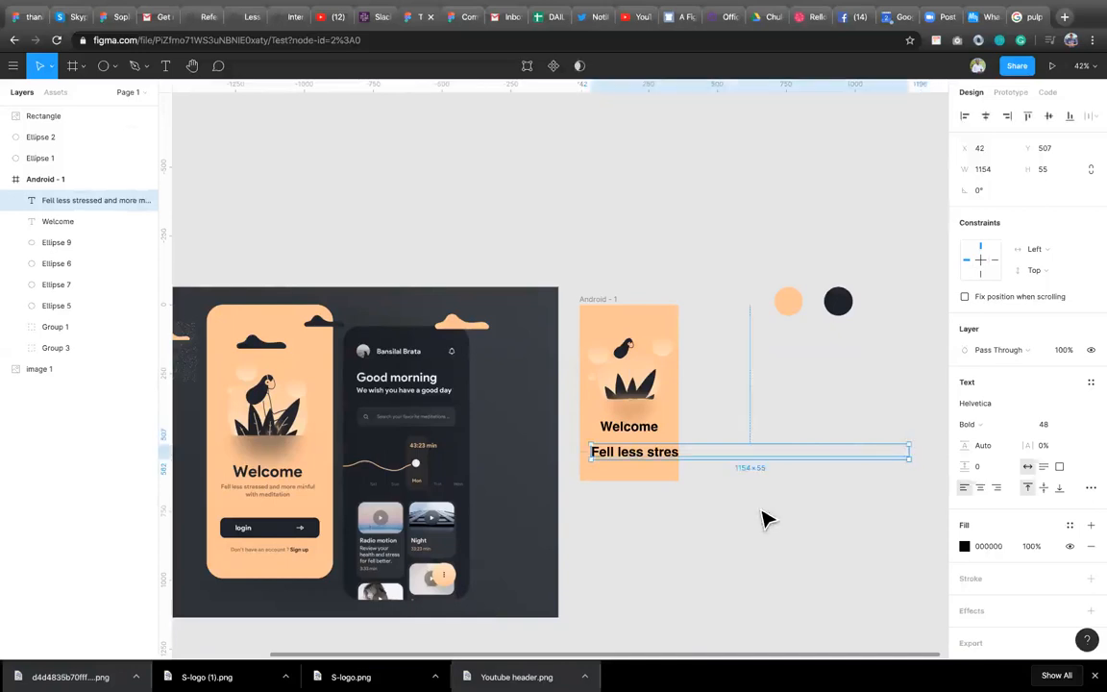
# Set the subtitle's font size to 18 and its weight to Regular.
pyautogui.click(1048, 424)
pyautogui.write('18')
pyautogui.press('Return')
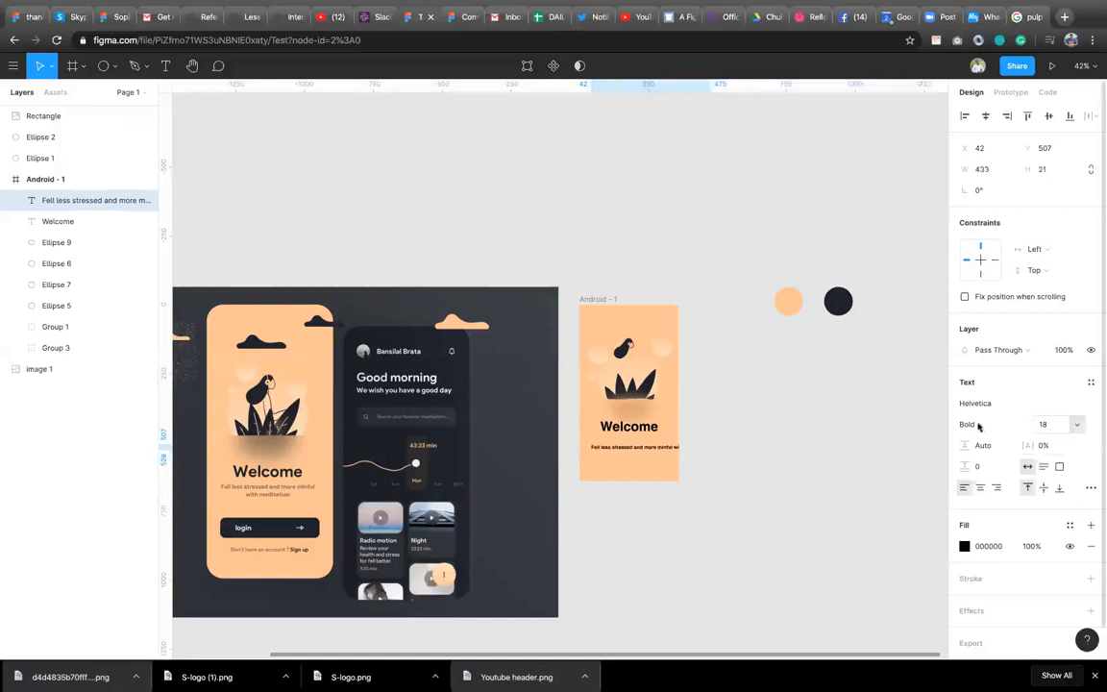
pyautogui.click(969, 424)
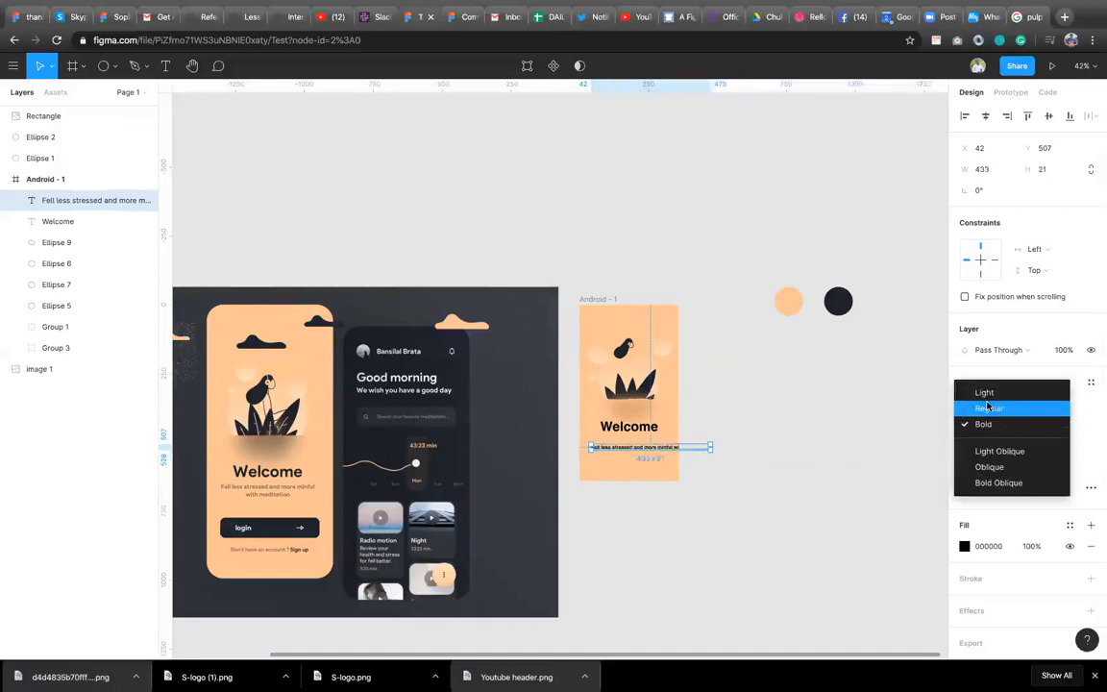
pyautogui.click(988, 405)
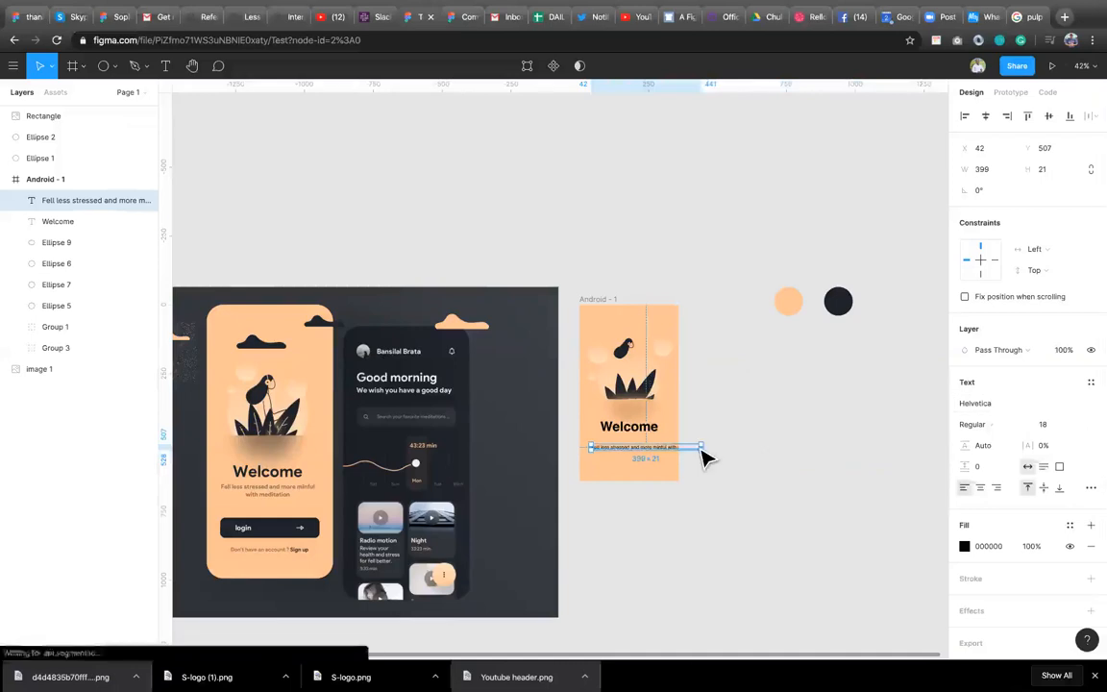
# Narrow the subtitle's text box to about 277 px so it wraps, and center-align its text.
pyautogui.moveTo(706, 446); pyautogui.dragTo(667, 451)
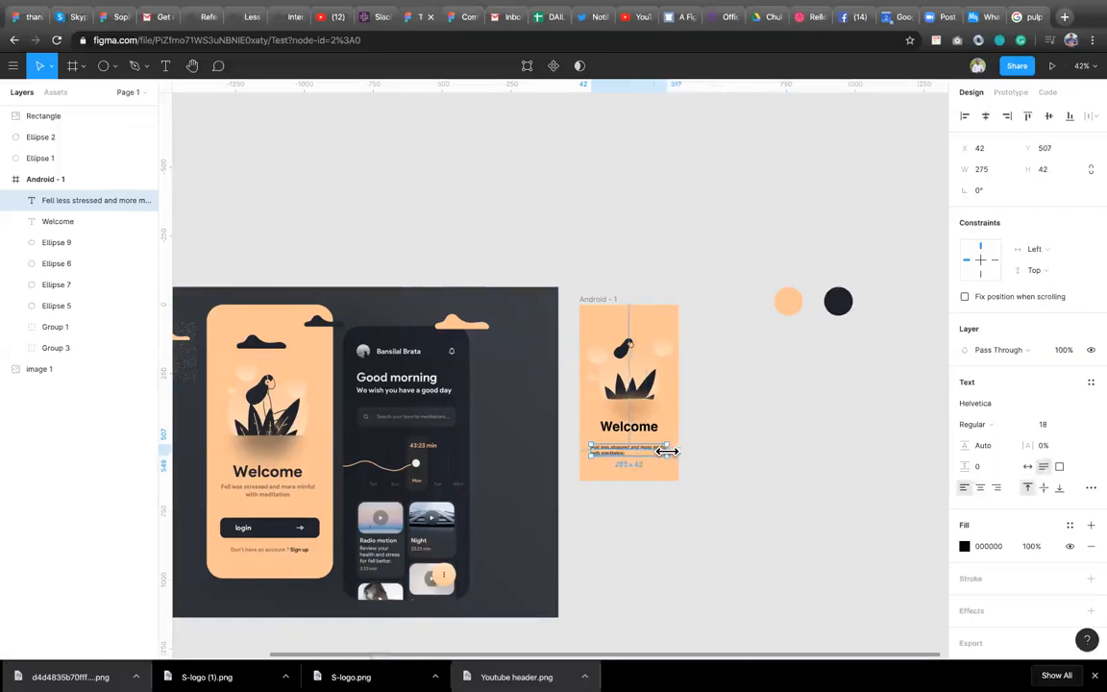
pyautogui.click(981, 488)
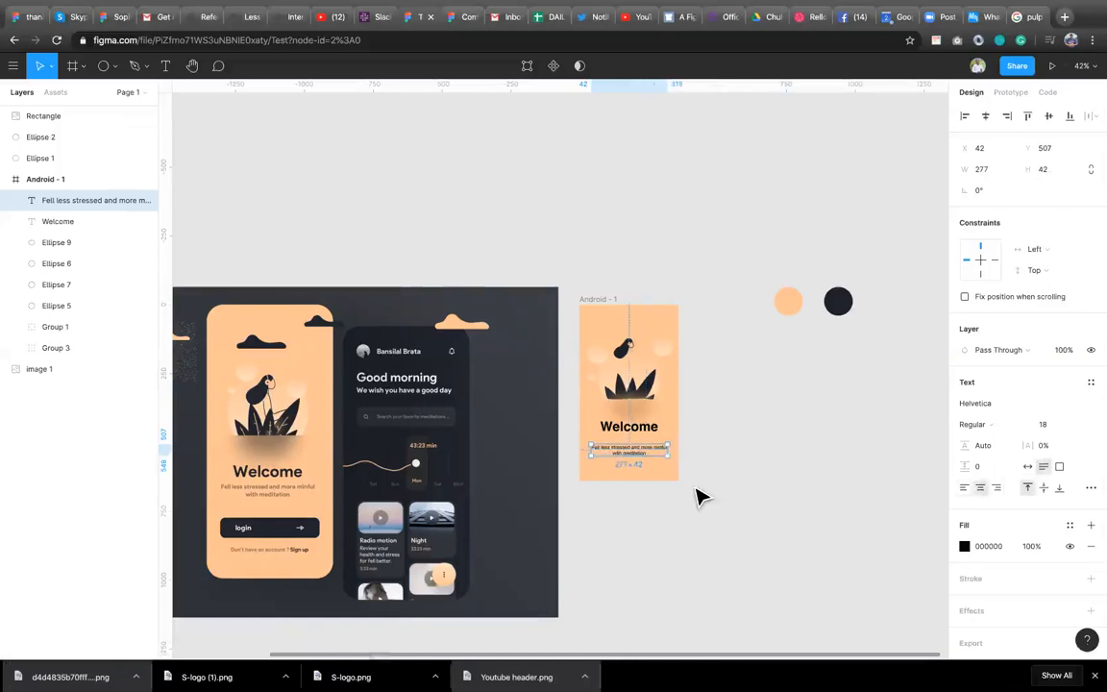
# Nudge the subtitle up 20 px and set its text color to 20242B from the document colors.
pyautogui.hotkey('shift', 'Up')
pyautogui.hotkey('shift', 'Up')
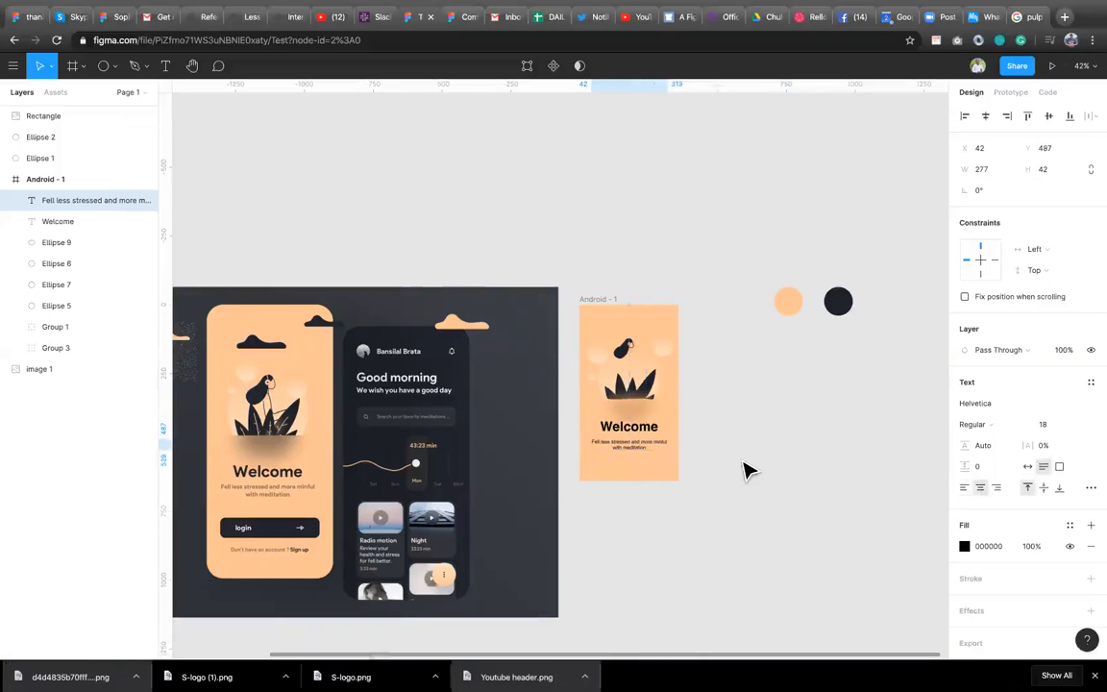
pyautogui.click(965, 546)
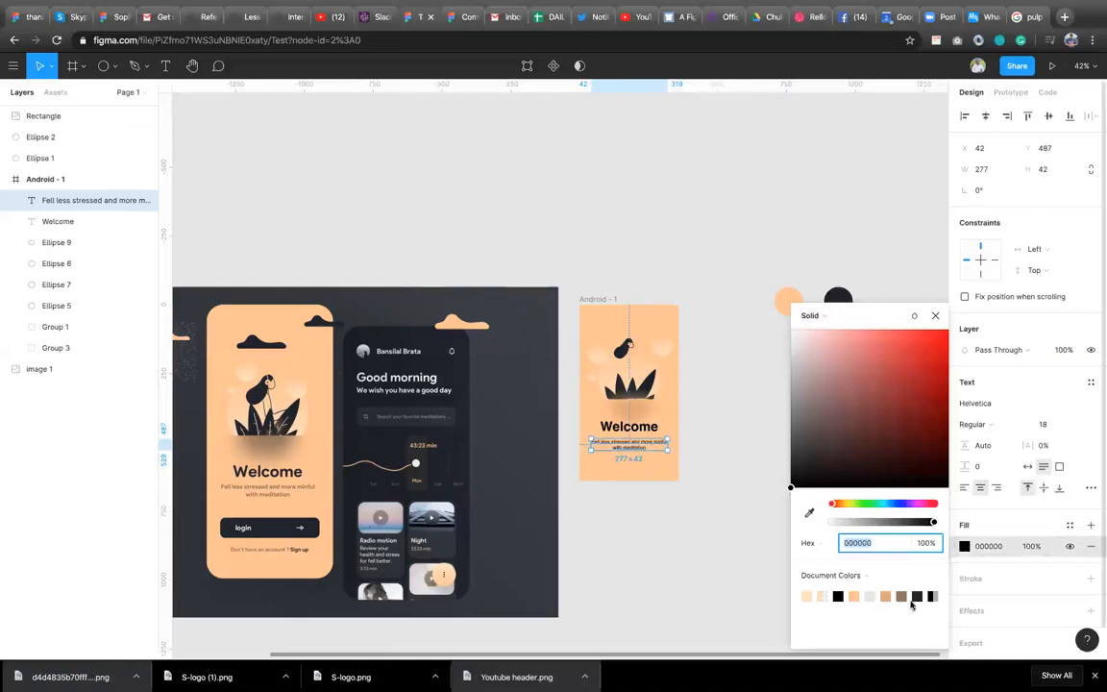
pyautogui.click(921, 595)
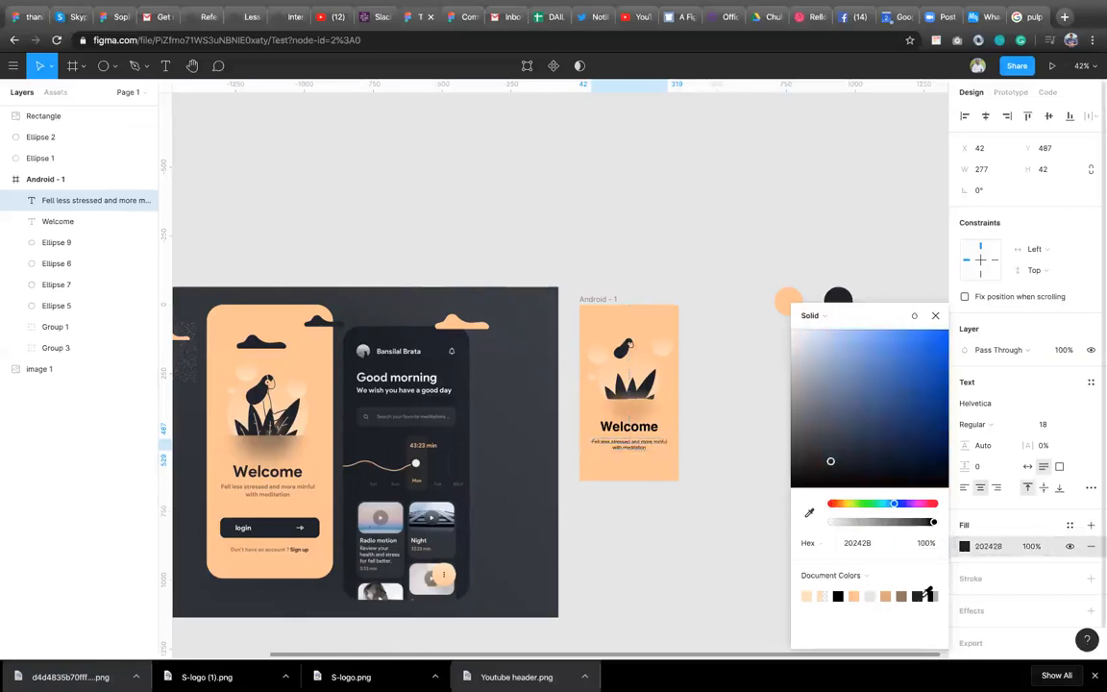
pyautogui.click(935, 315)
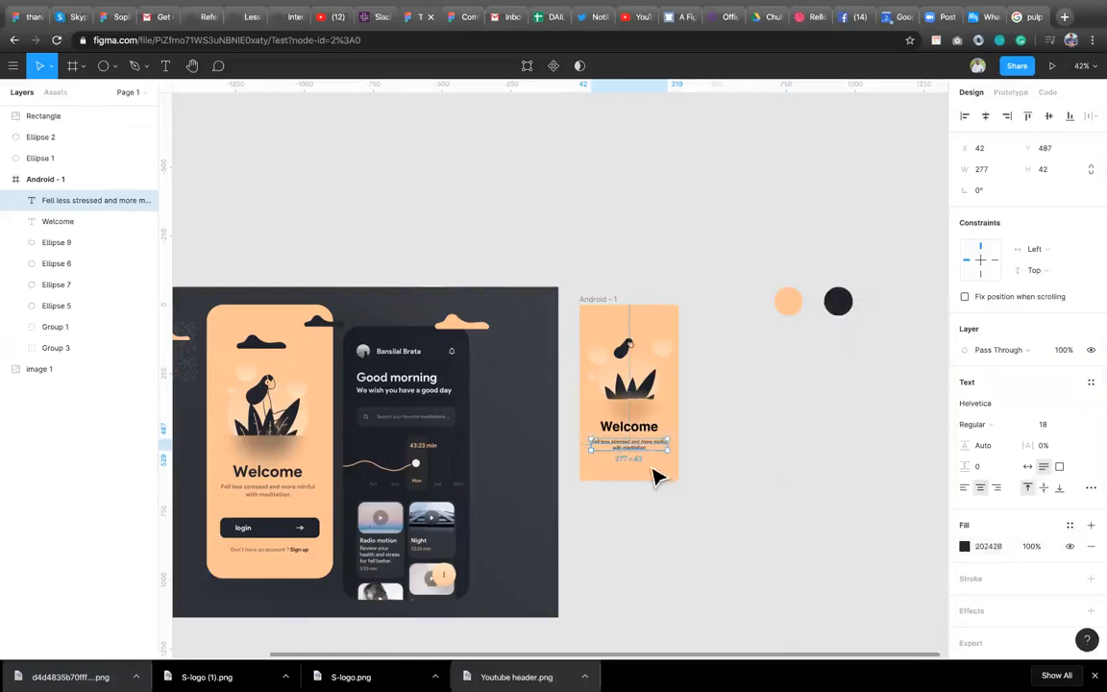
# Select all elements inside the Android frame and move them up 30 px together.
pyautogui.click(679, 519)
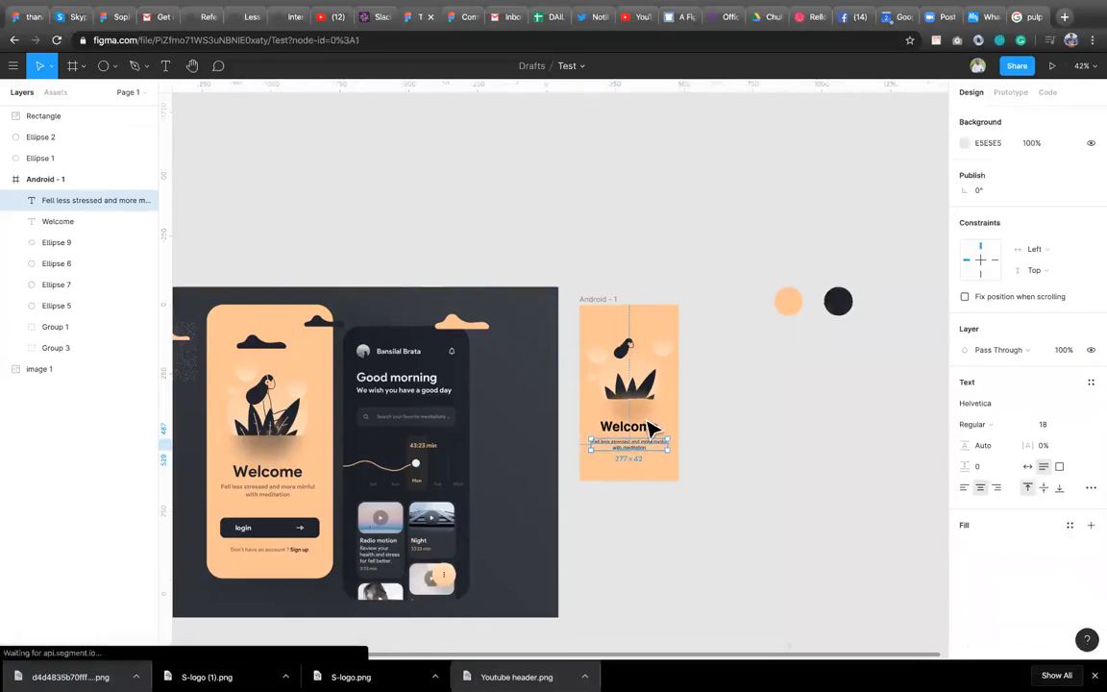
pyautogui.moveTo(708, 462); pyautogui.dragTo(586, 337)
pyautogui.hotkey('shift', 'Up')
pyautogui.hotkey('shift', 'Up')
pyautogui.hotkey('shift', 'Up')
pyautogui.hotkey('shift', 'Up')
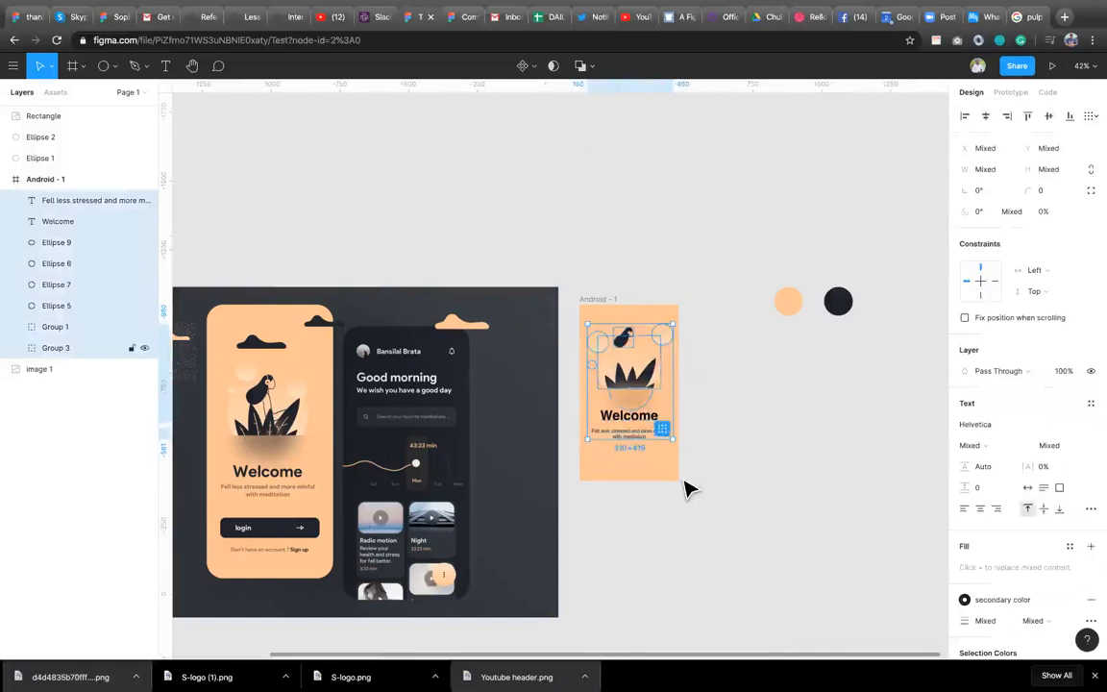
pyautogui.click(564, 420)
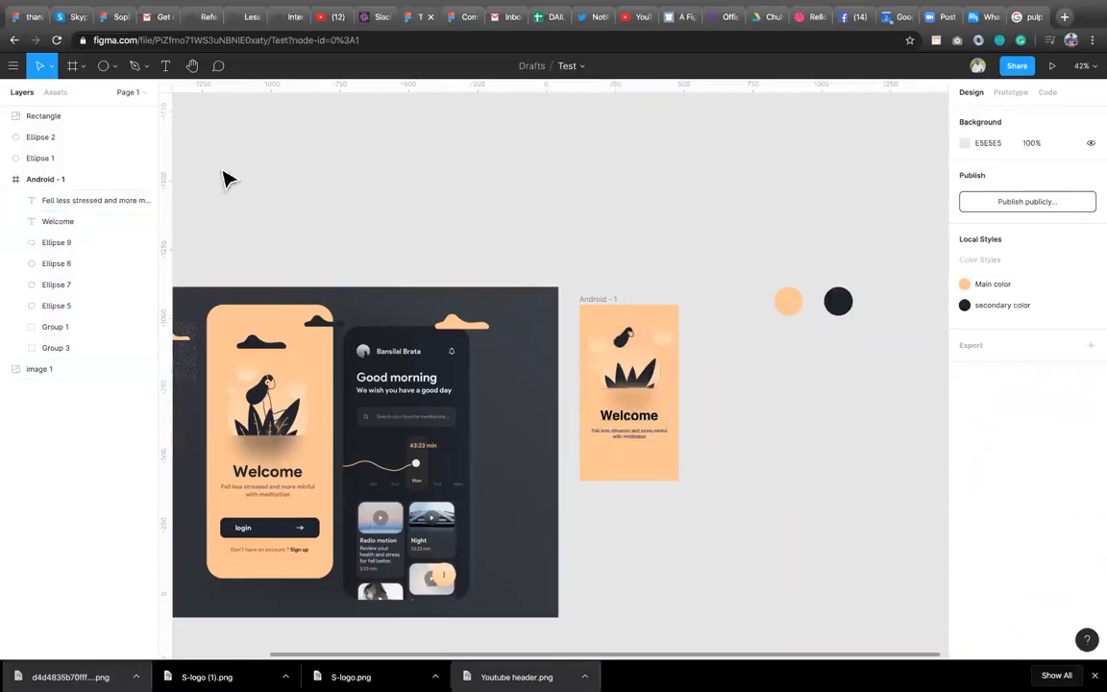
# Draw a rectangle about 275 × 62 px below the subtitle as the login button.
pyautogui.click(110, 73)
pyautogui.click(108, 93)
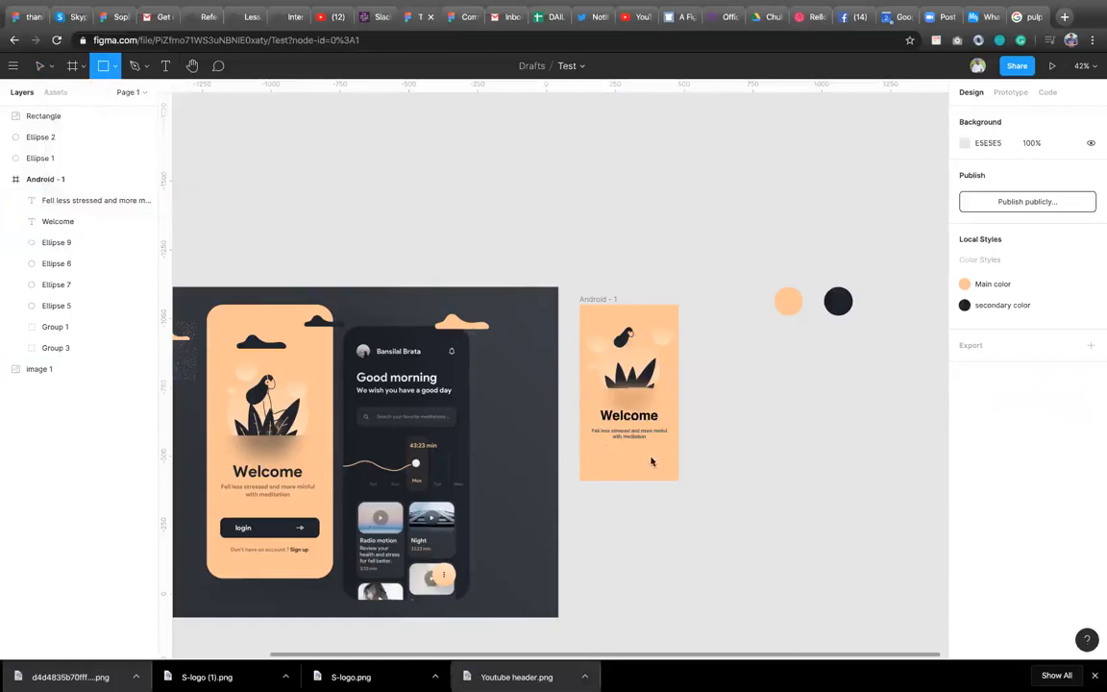
pyautogui.moveTo(600, 454); pyautogui.dragTo(661, 463)
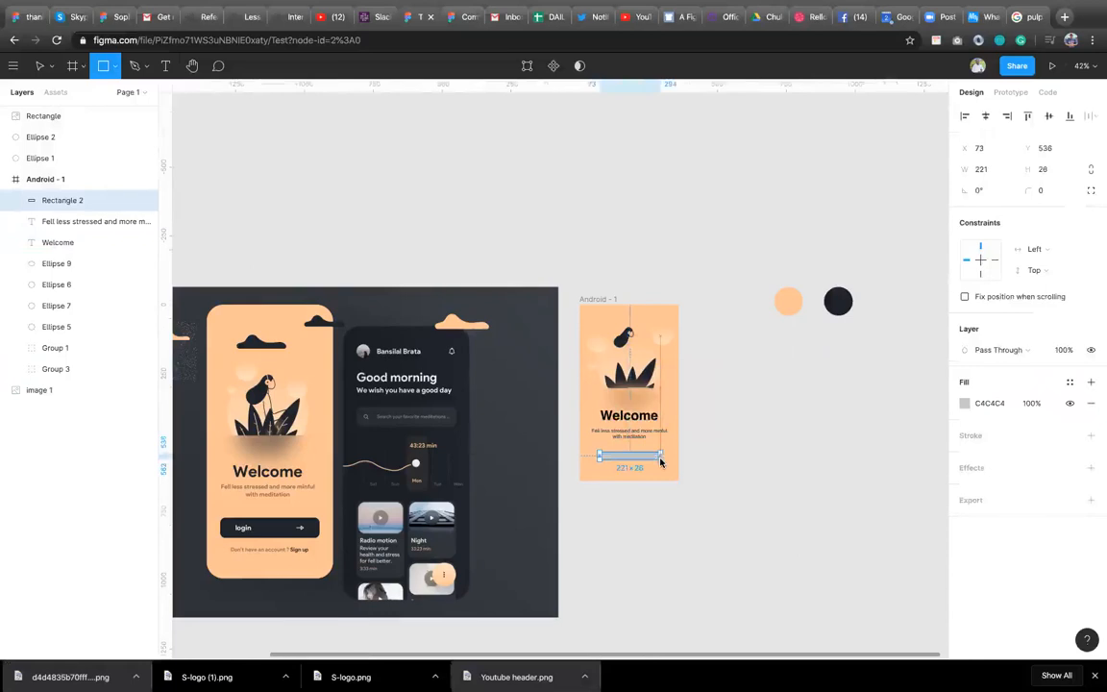
pyautogui.moveTo(661, 462); pyautogui.dragTo(664, 471)
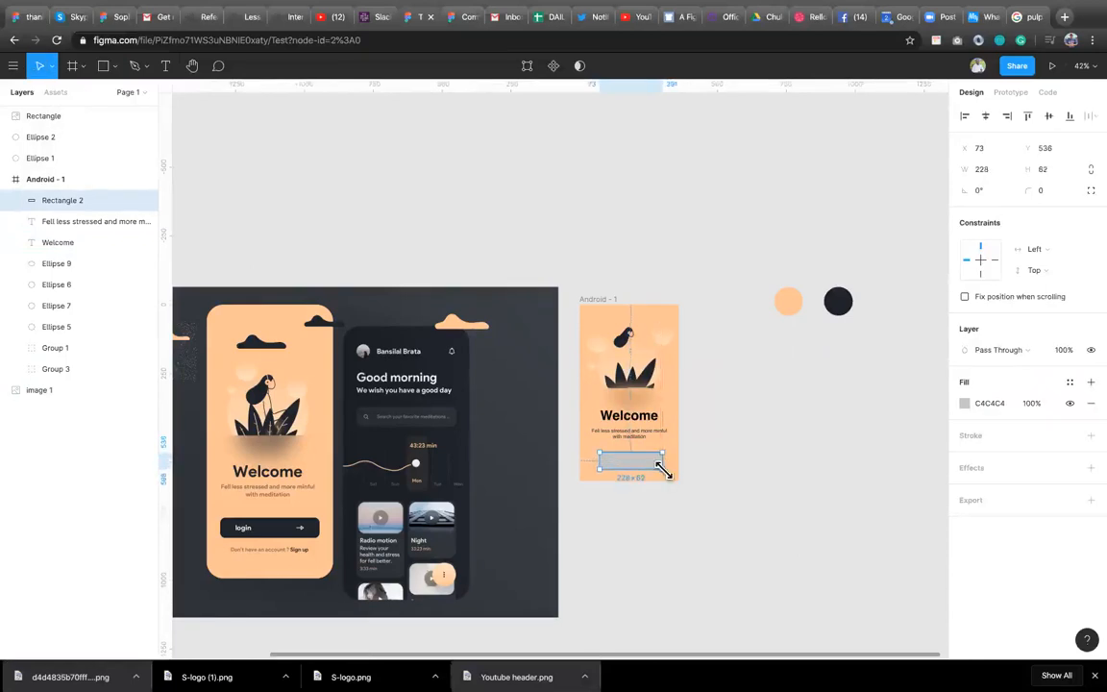
pyautogui.moveTo(593, 459); pyautogui.dragTo(587, 460)
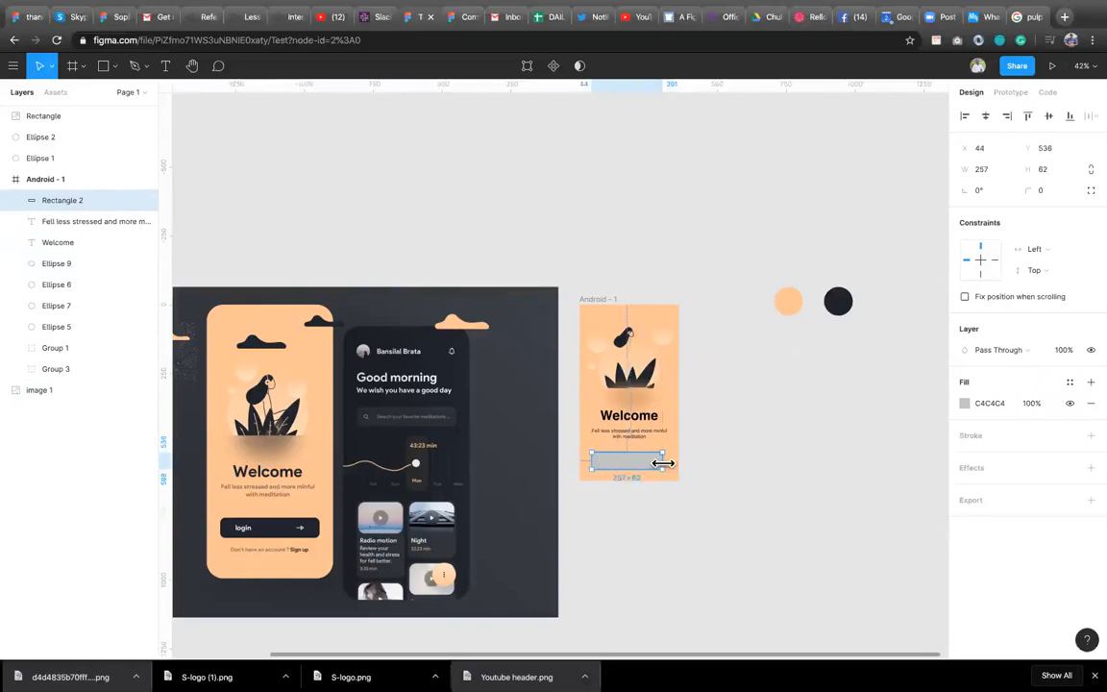
pyautogui.moveTo(664, 464); pyautogui.dragTo(668, 462)
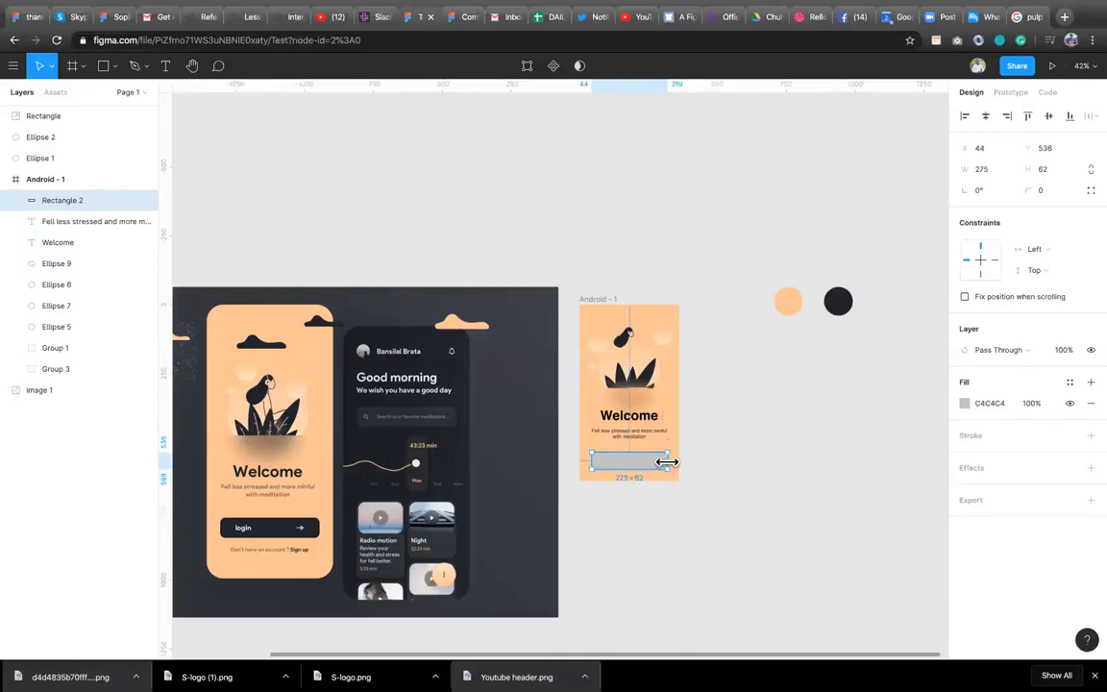
# Add a layout grid to the Android frame and switch its type to Columns.
pyautogui.click(595, 299)
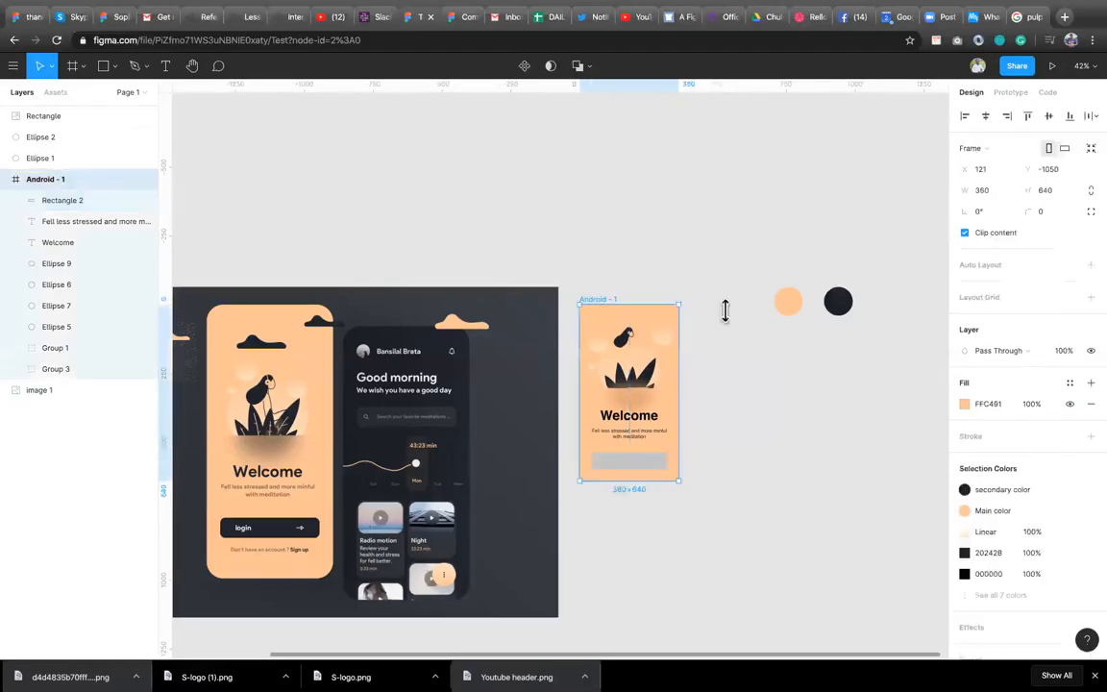
pyautogui.click(1091, 298)
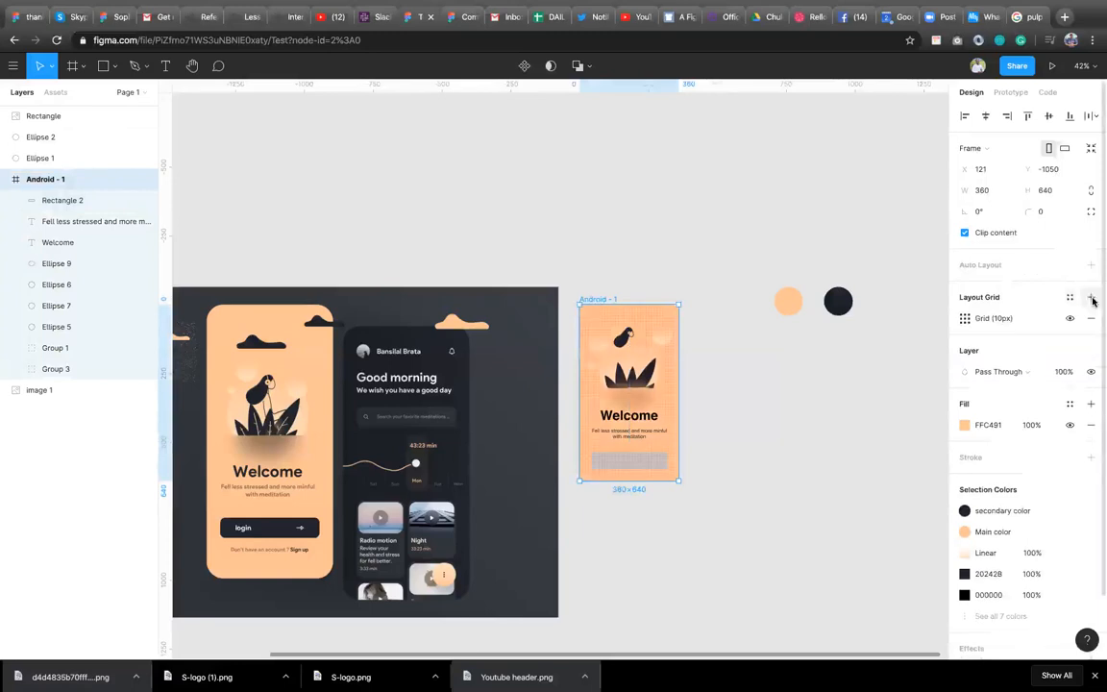
pyautogui.click(965, 318)
pyautogui.click(824, 323)
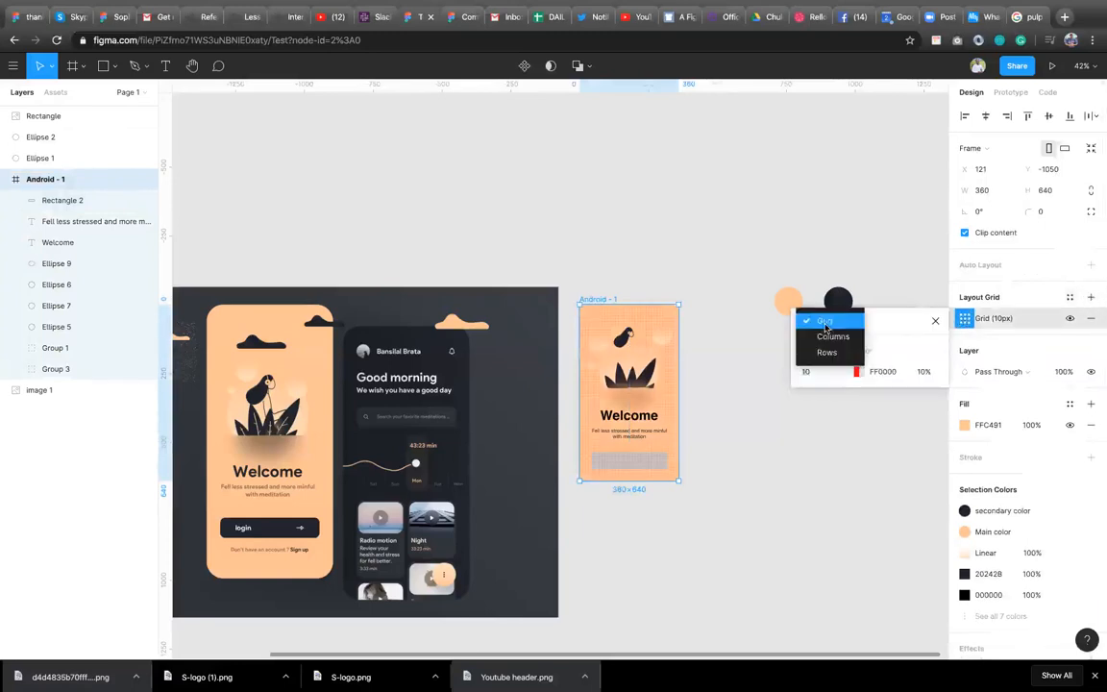
pyautogui.click(833, 336)
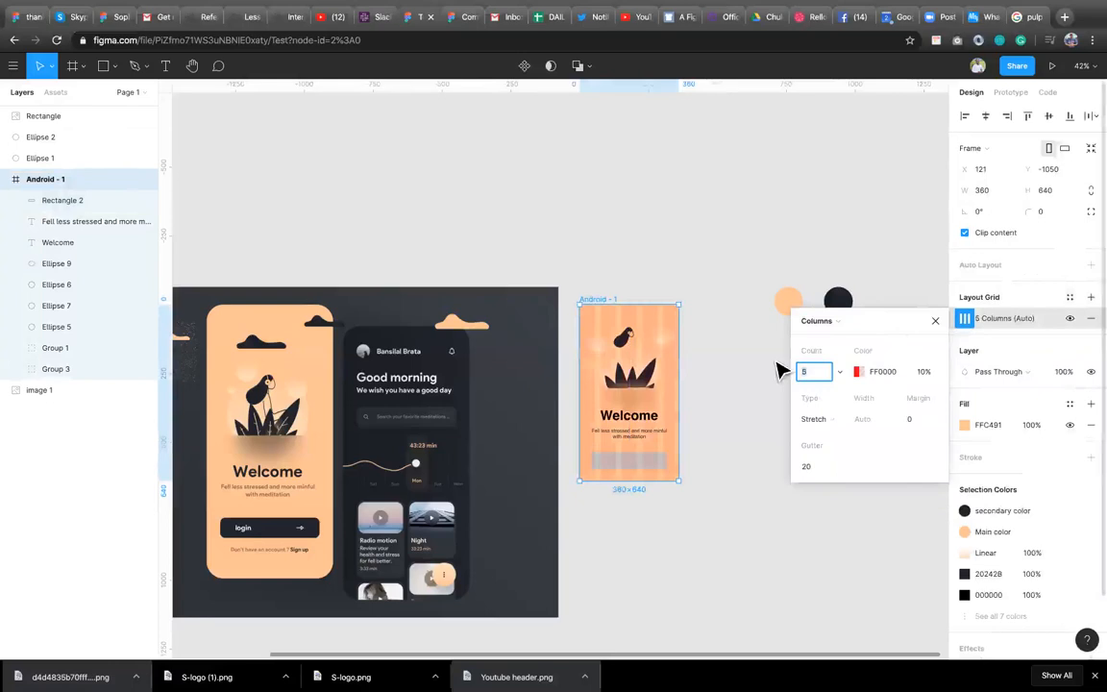
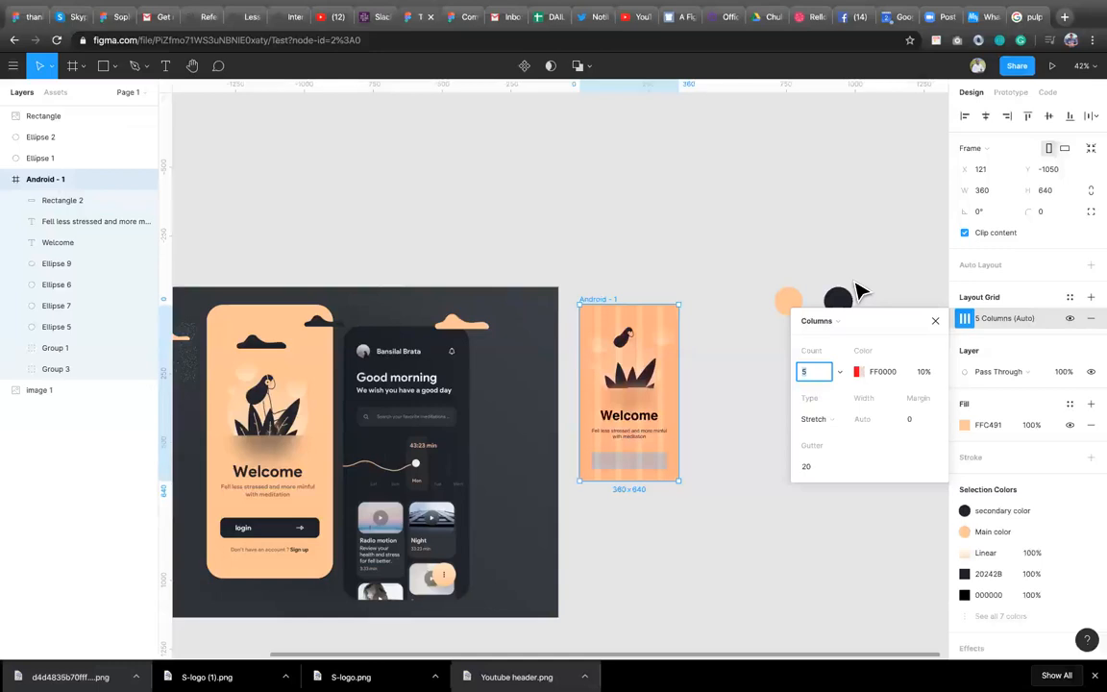
# Set the column layout grid to 12 columns with a 16 px margin.
pyautogui.write('12')
pyautogui.press('Return')
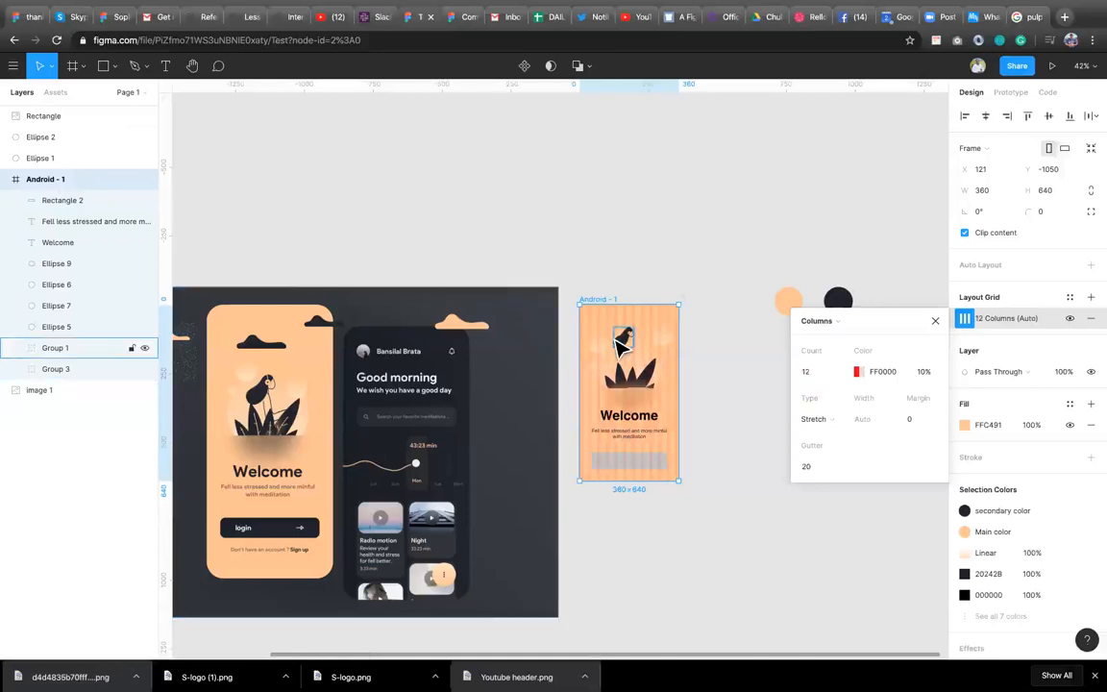
pyautogui.scroll(10, 486, 364)
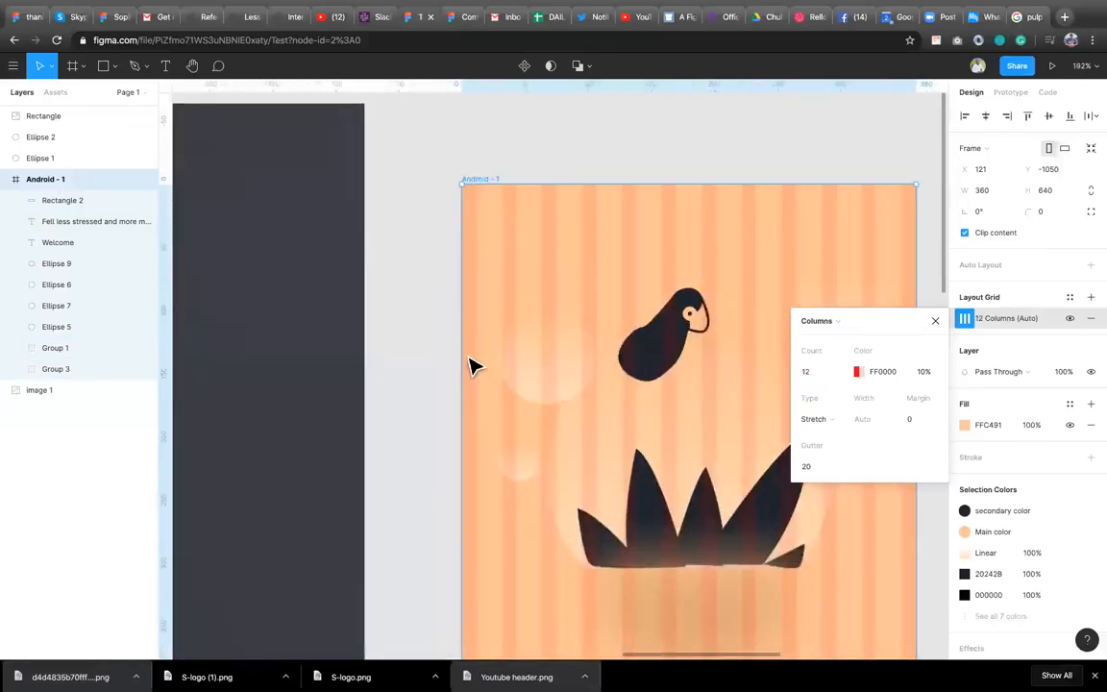
pyautogui.click(917, 421)
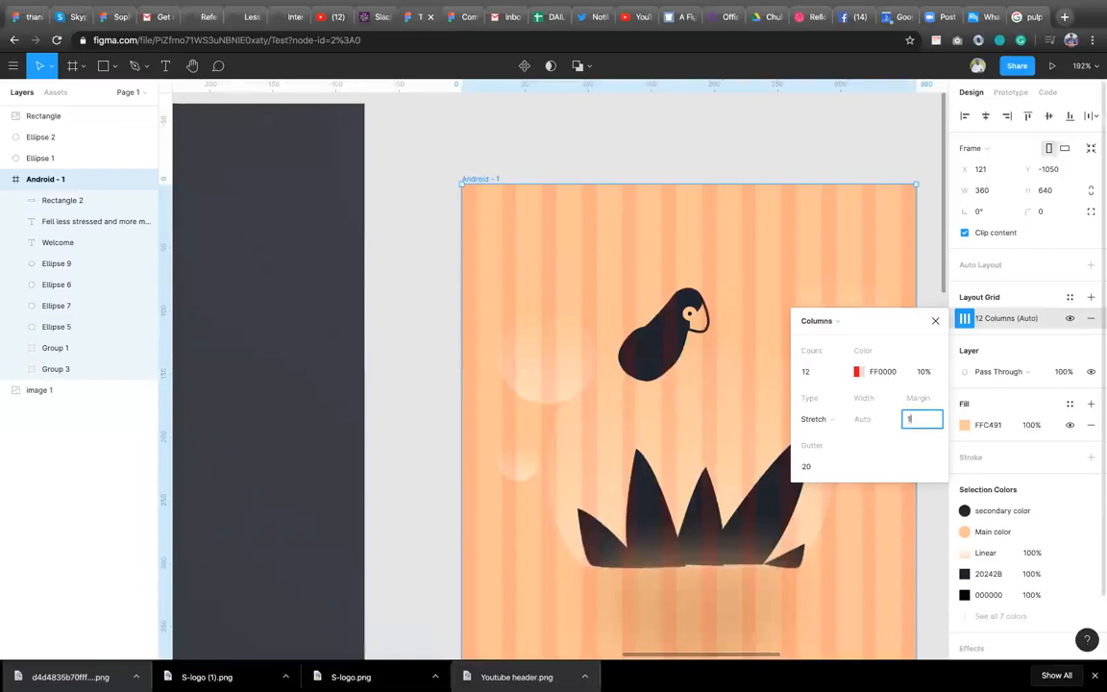
pyautogui.write('16')
pyautogui.press('Return')
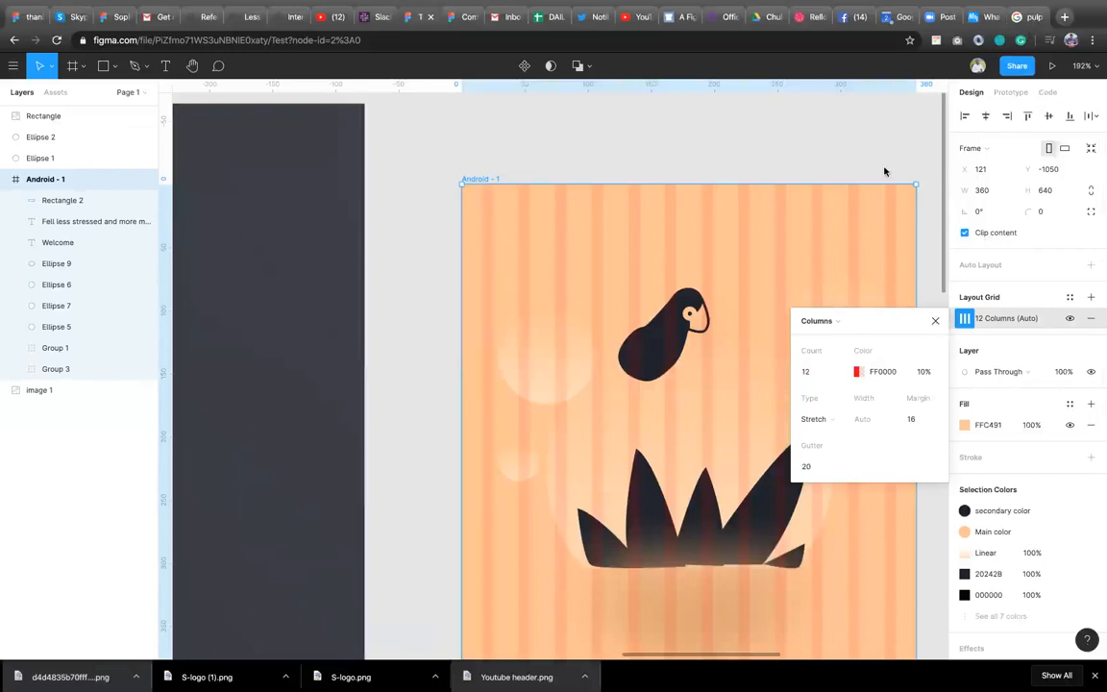
# Resize the login button rectangle to start at the grid margin, about 328 × 49 px.
pyautogui.scroll(-3, 582, 425)
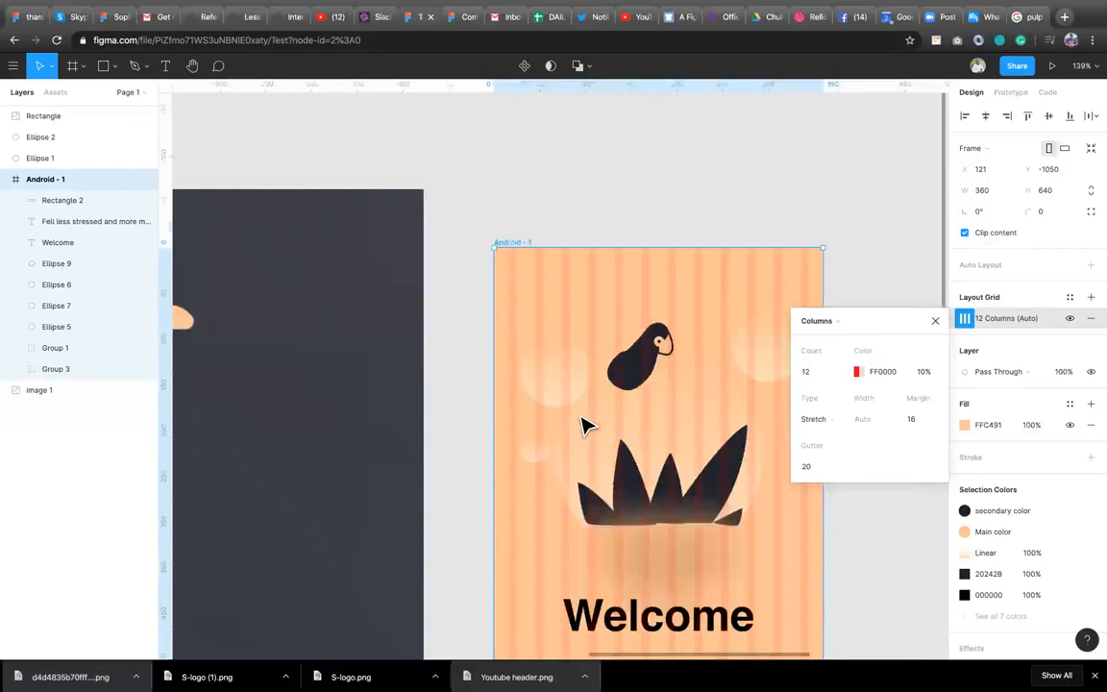
pyautogui.scroll(-3, 582, 426)
pyautogui.scroll(-3, 583, 424)
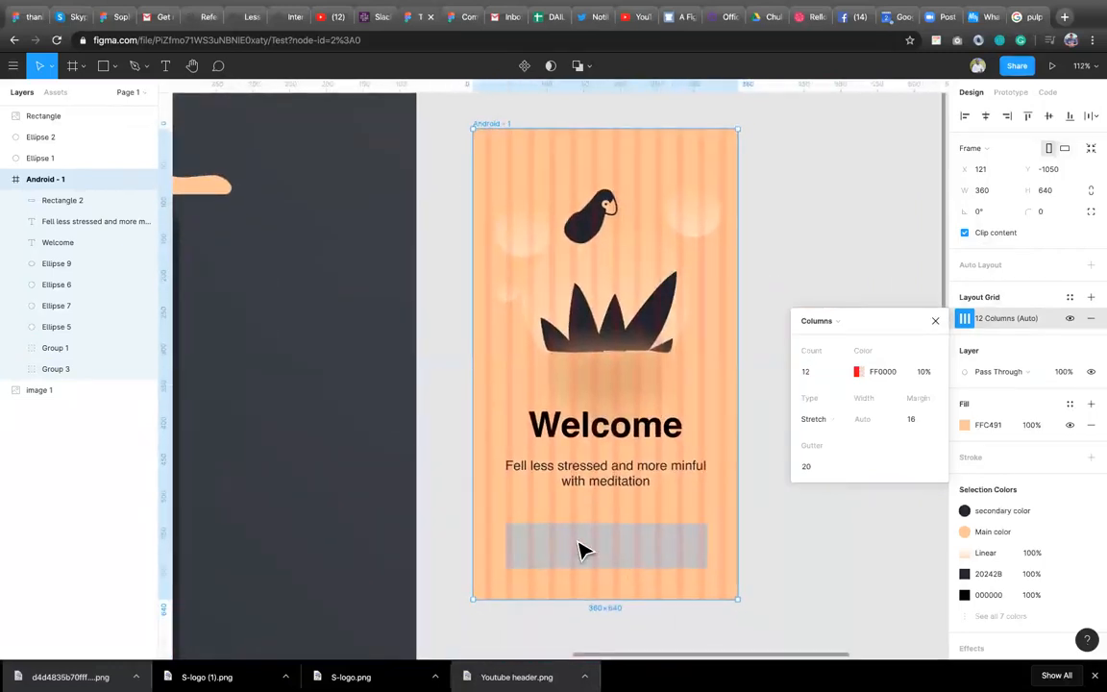
pyautogui.click(586, 549)
pyautogui.moveTo(497, 537); pyautogui.dragTo(484, 536)
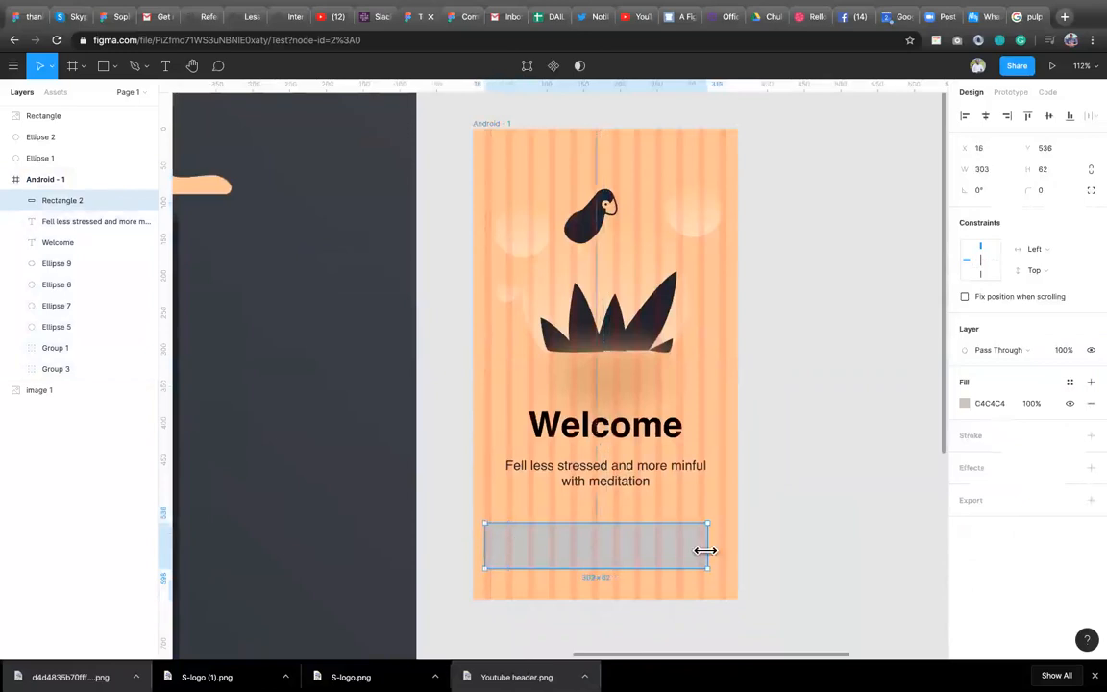
pyautogui.moveTo(711, 550); pyautogui.dragTo(683, 559)
pyautogui.scroll(-5, 596, 563)
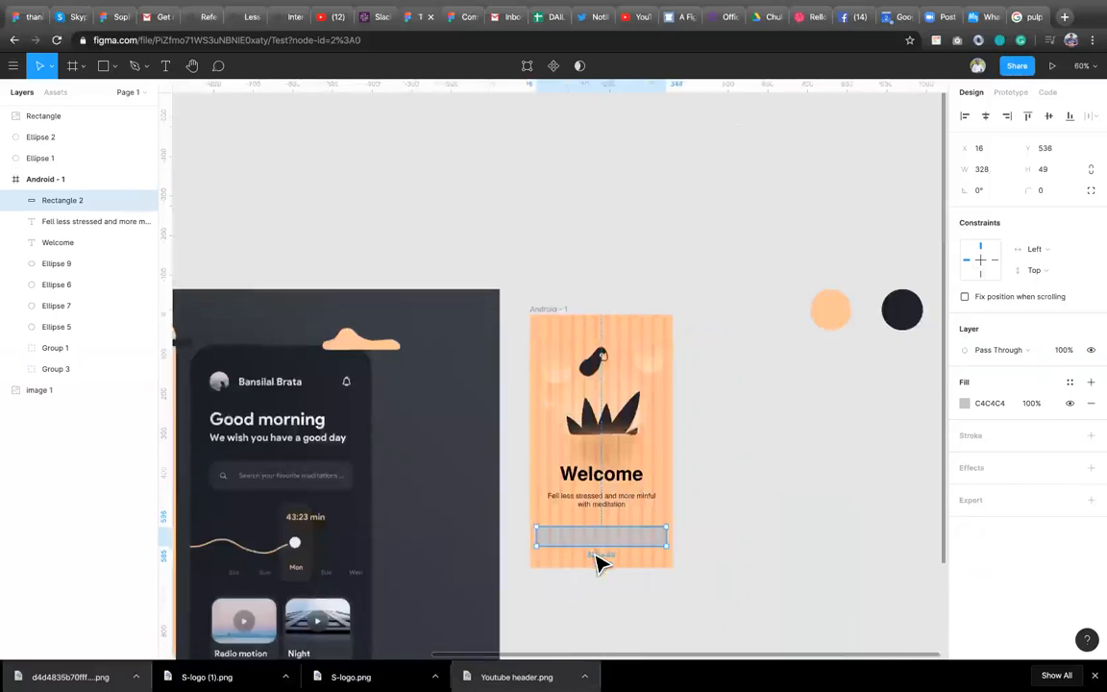
pyautogui.scroll(-3, 596, 562)
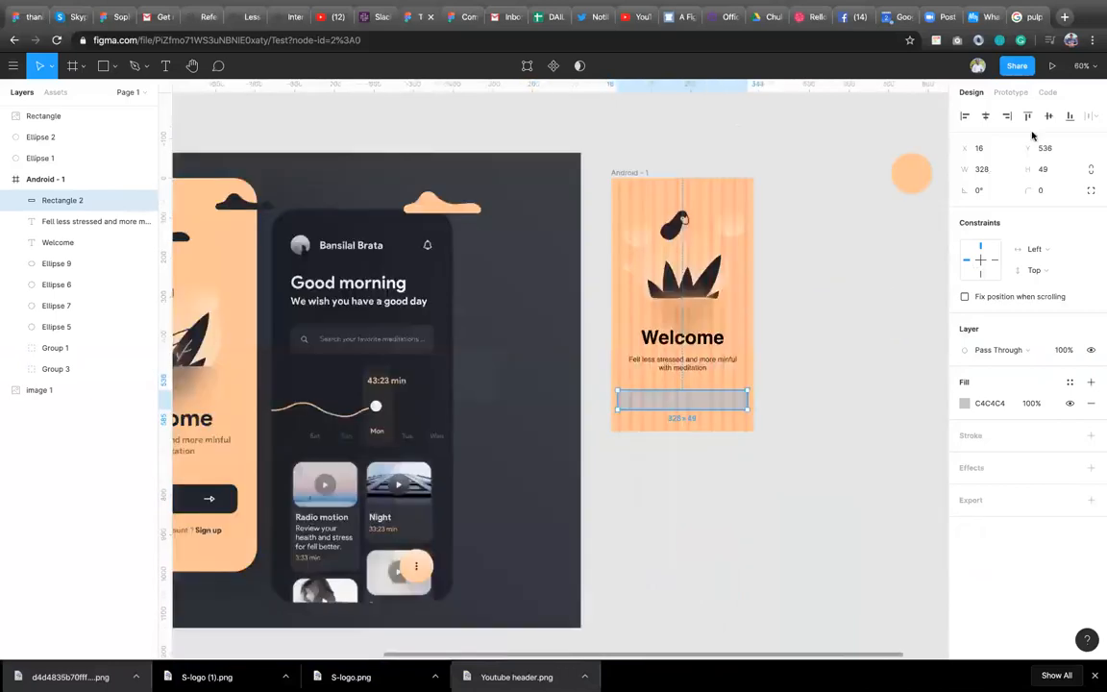
# Switch to the browser tab and open the material.io website.
pyautogui.click(1030, 16)
pyautogui.click(434, 42)
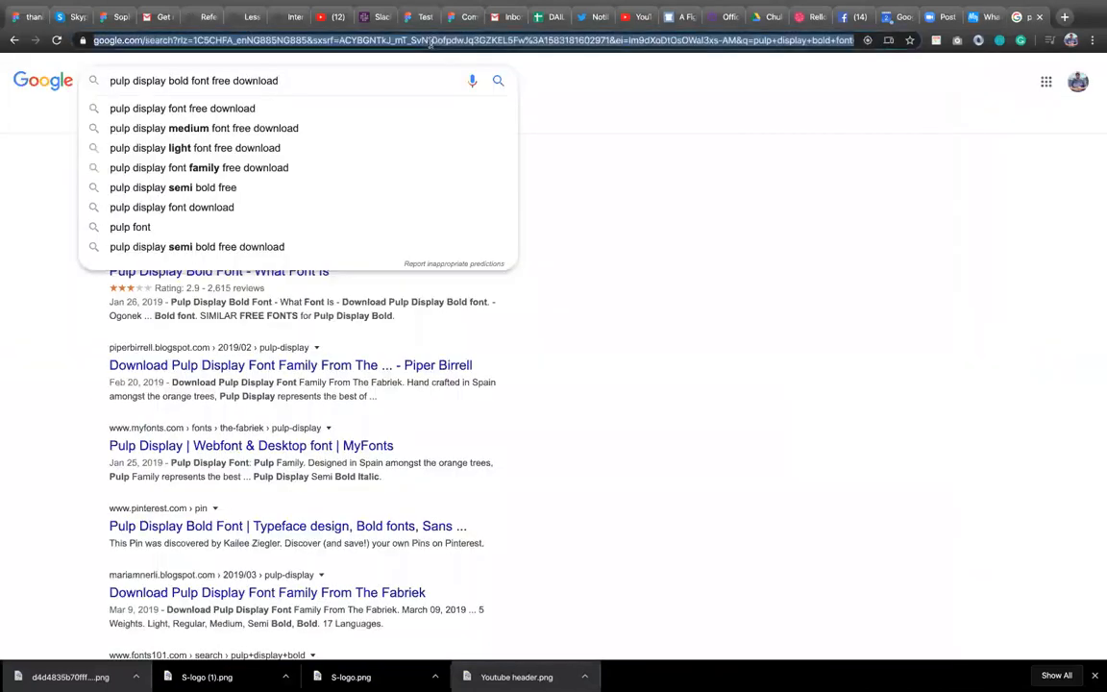
pyautogui.write('mater')
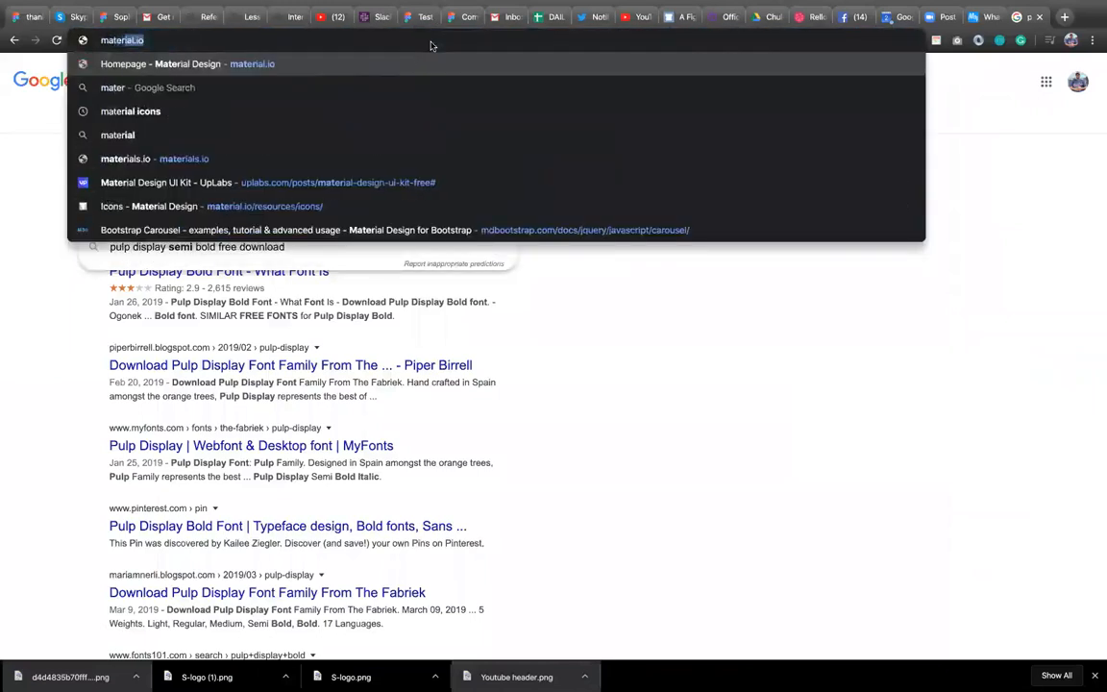
pyautogui.press('Return')
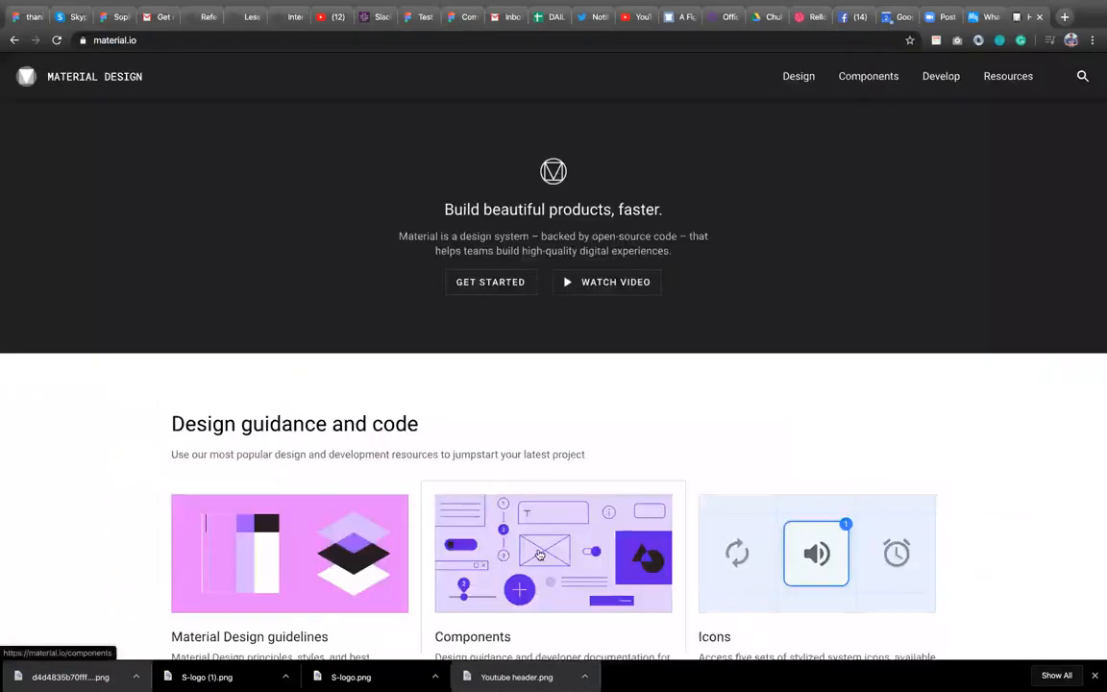
# Navigate to the Material Design guide's Layout section and open Spacing methods.
pyautogui.scroll(-5, 540, 555)
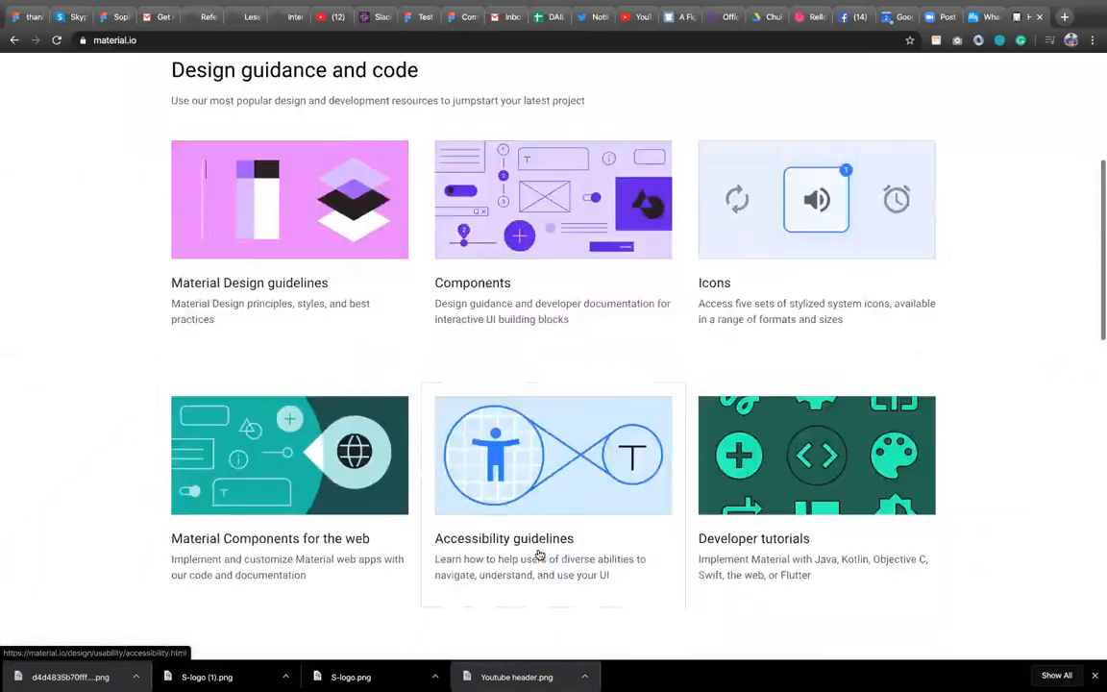
pyautogui.scroll(-4, 540, 554)
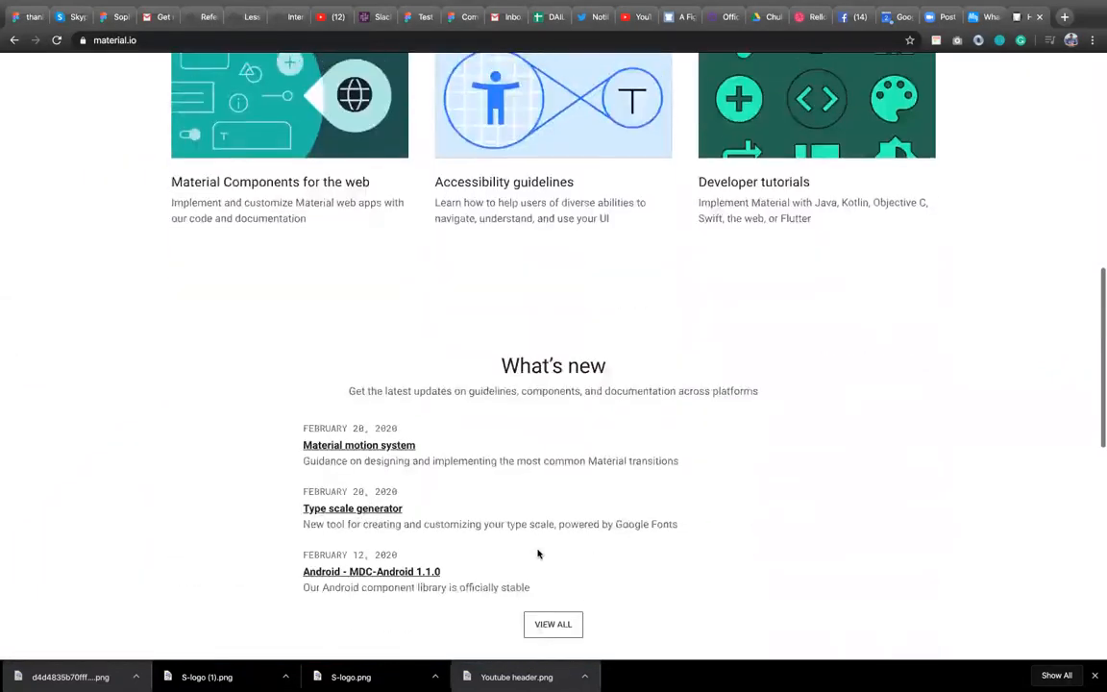
pyautogui.scroll(9, 539, 555)
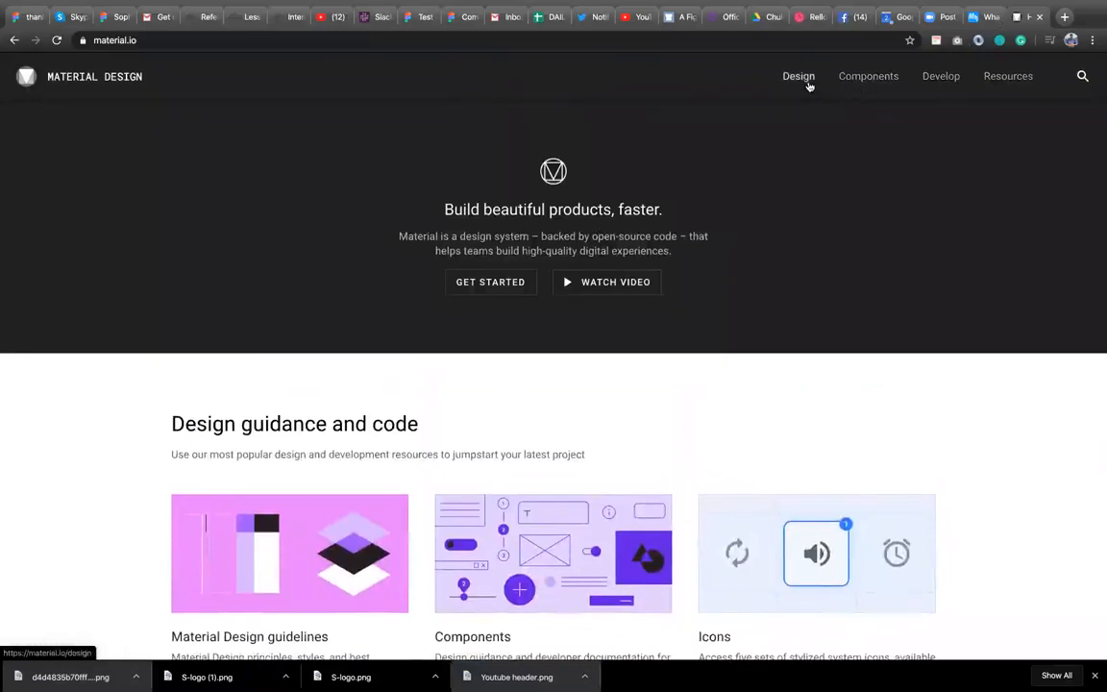
pyautogui.click(808, 85)
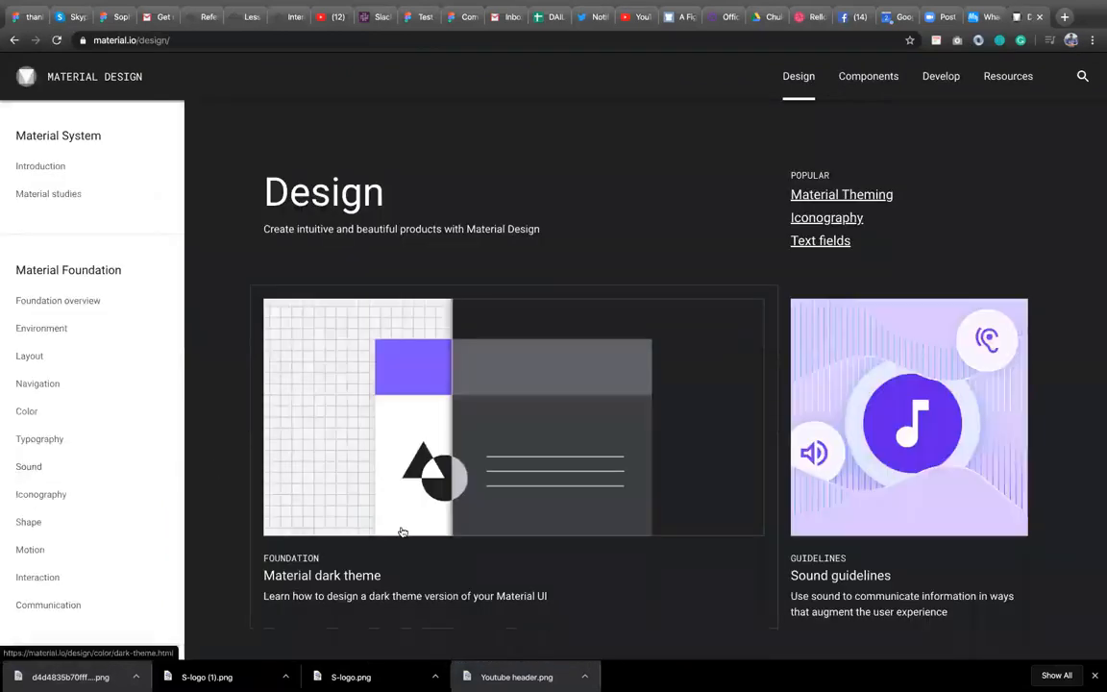
pyautogui.scroll(-4, 402, 532)
pyautogui.scroll(2, 402, 530)
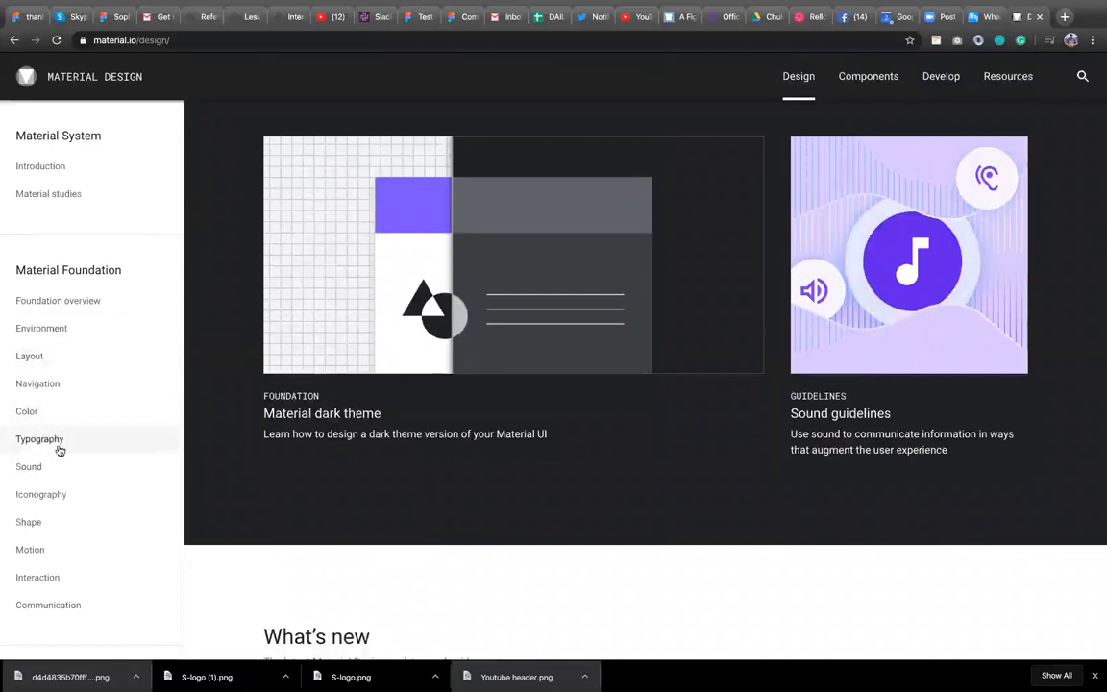
pyautogui.click(73, 360)
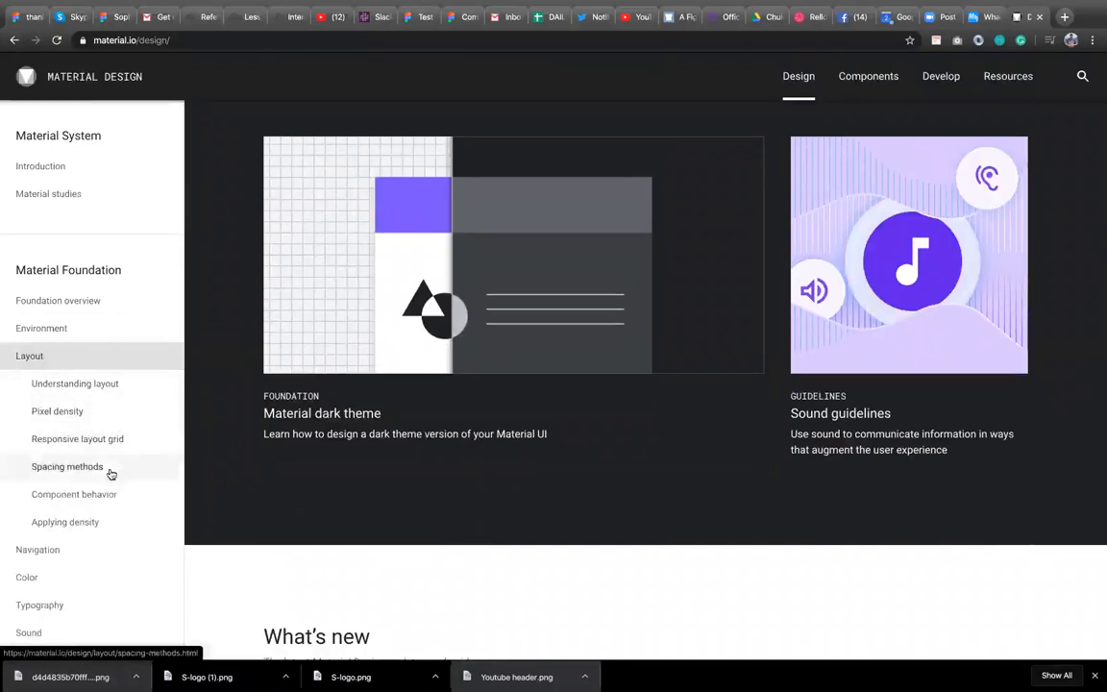
pyautogui.click(110, 466)
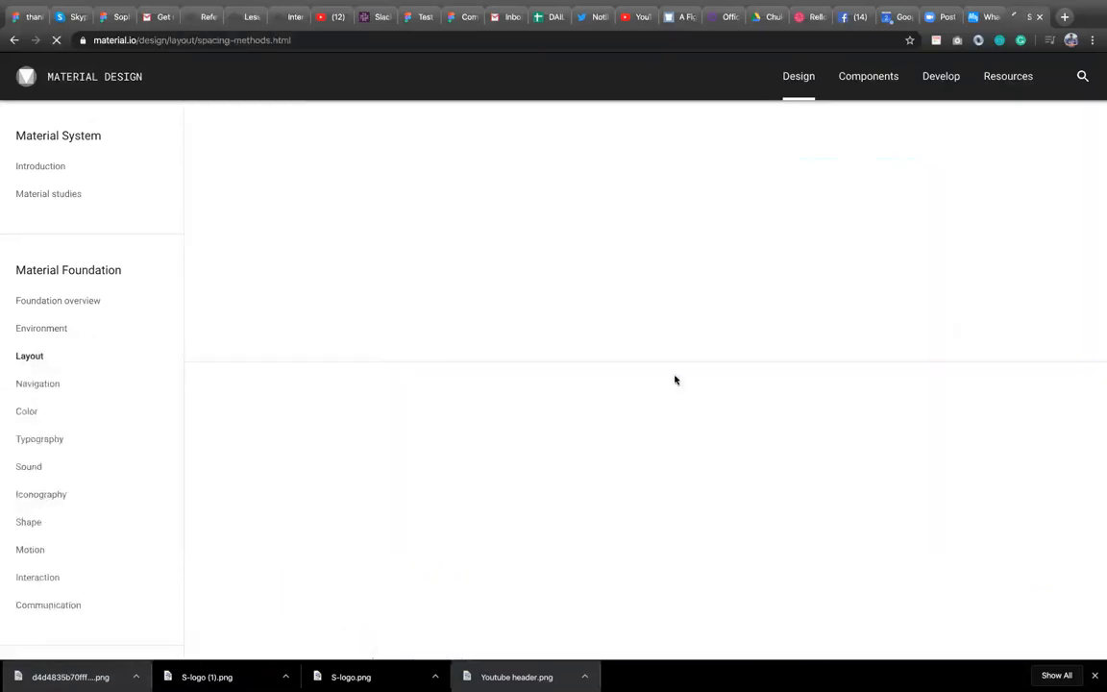
# Read through the baseline grid, spacing, padding, alignment and keyline guidance on the spacing methods page.
pyautogui.scroll(-5, 583, 499)
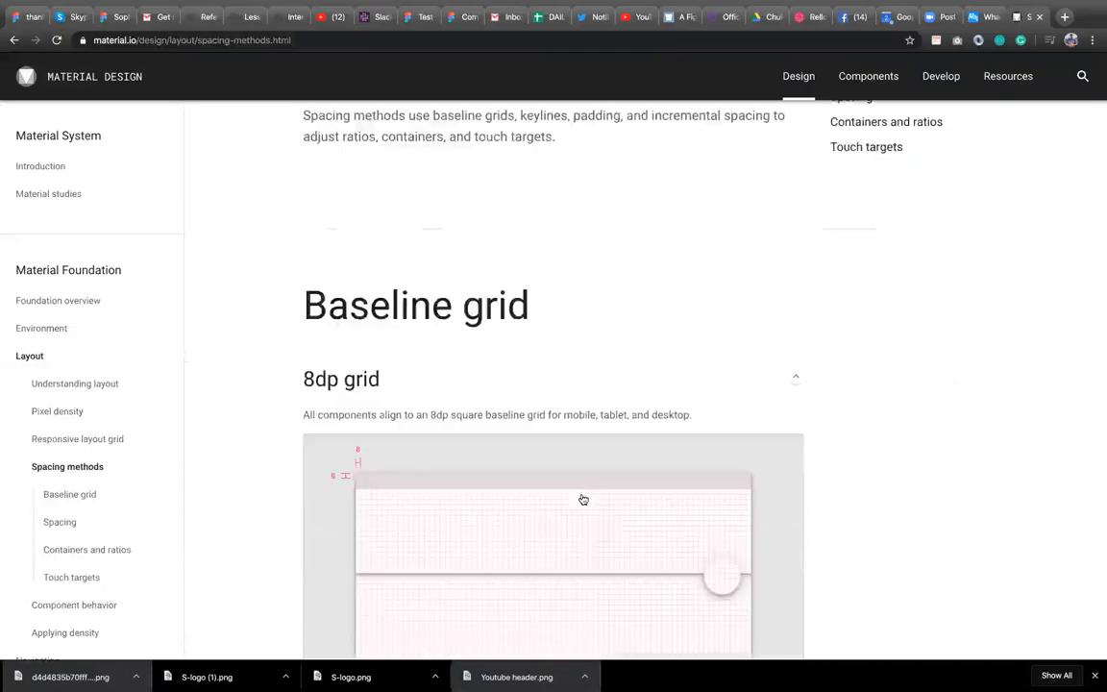
pyautogui.scroll(-3, 583, 499)
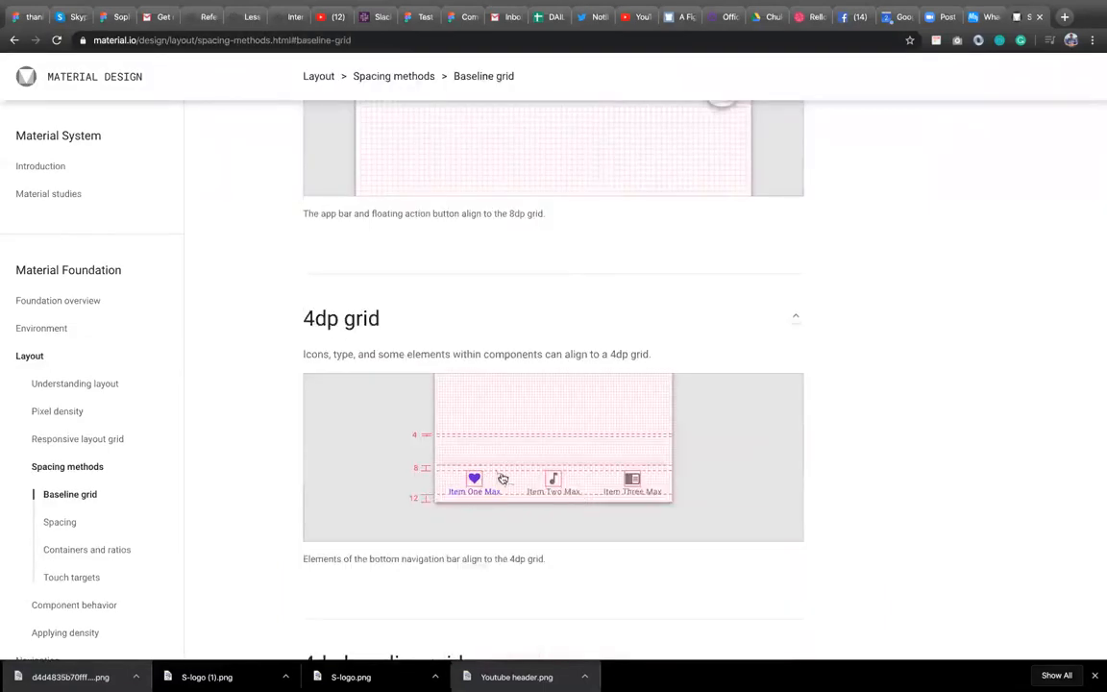
pyautogui.scroll(-1, 538, 514)
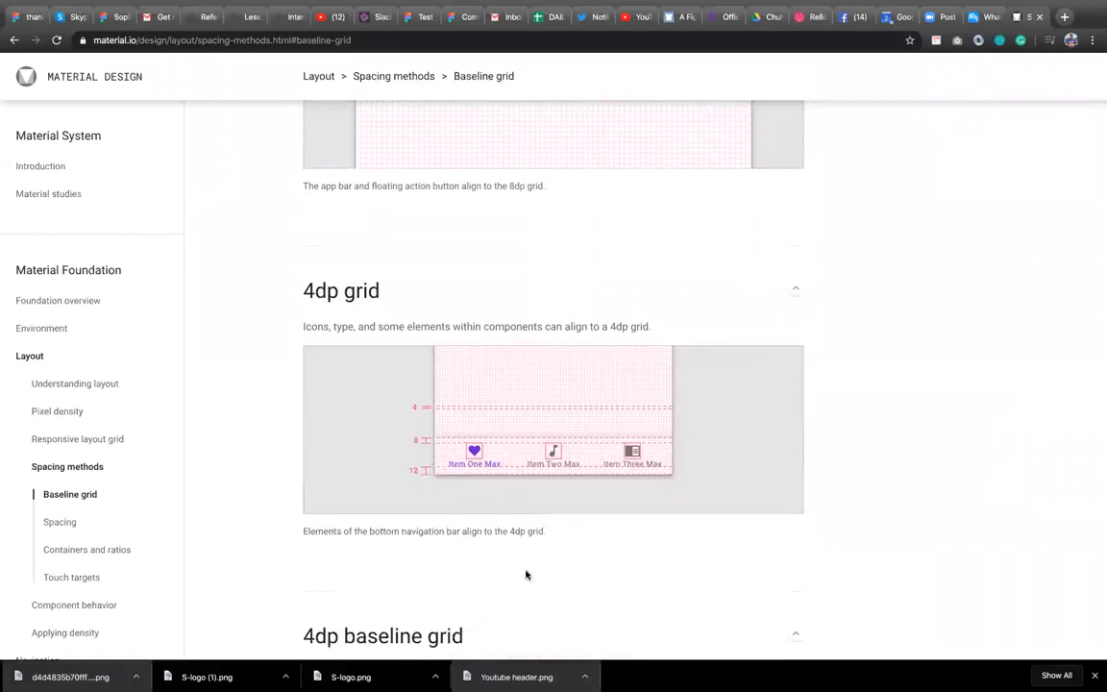
pyautogui.scroll(-5, 526, 575)
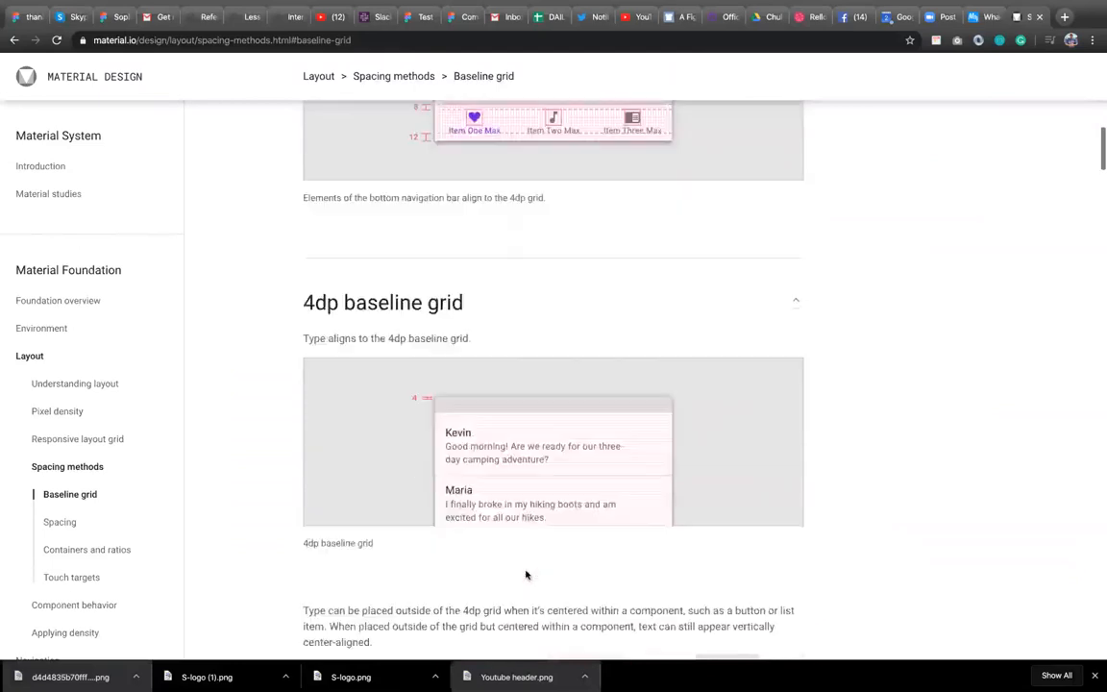
pyautogui.scroll(-3, 526, 575)
pyautogui.scroll(1, 527, 577)
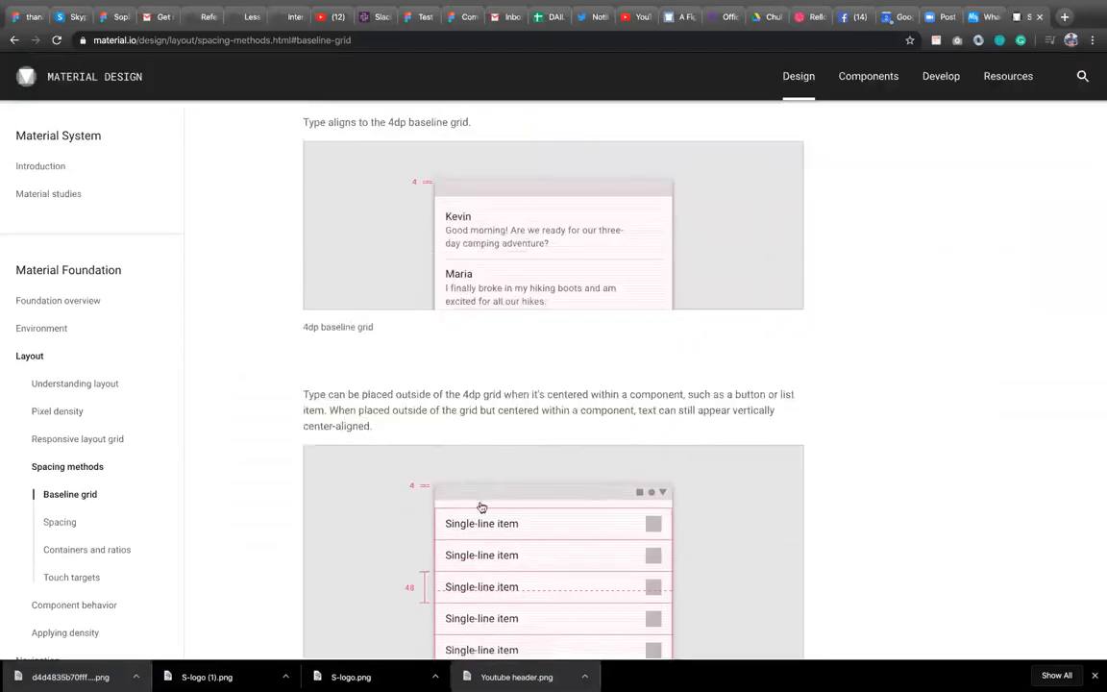
pyautogui.scroll(-2, 516, 557)
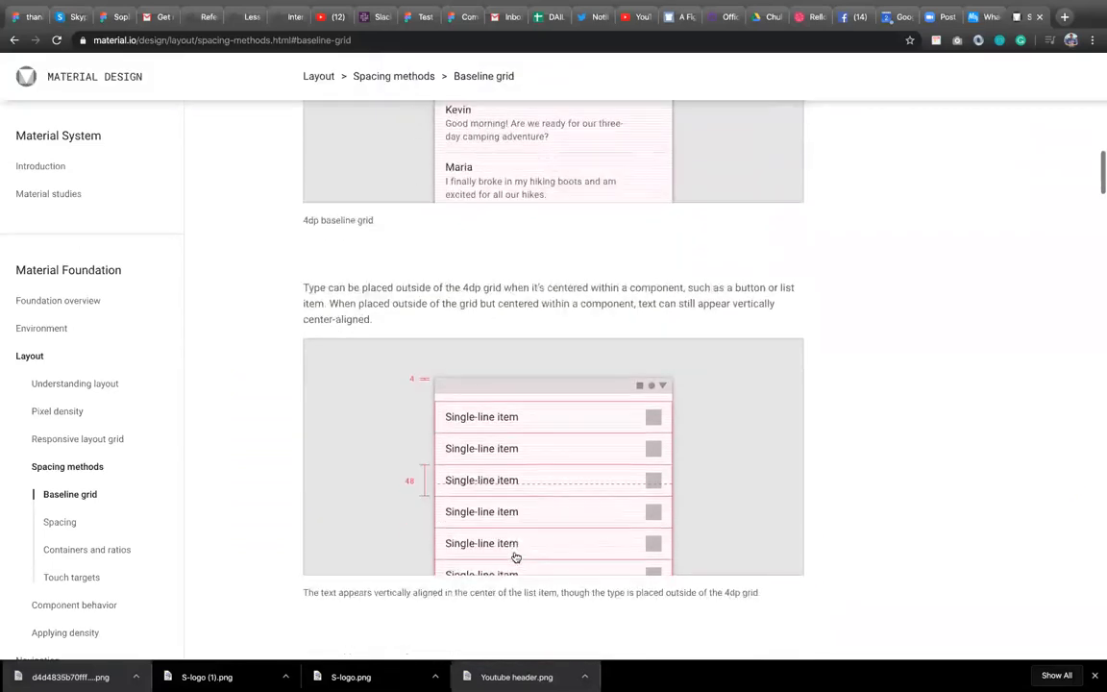
pyautogui.scroll(-1, 515, 558)
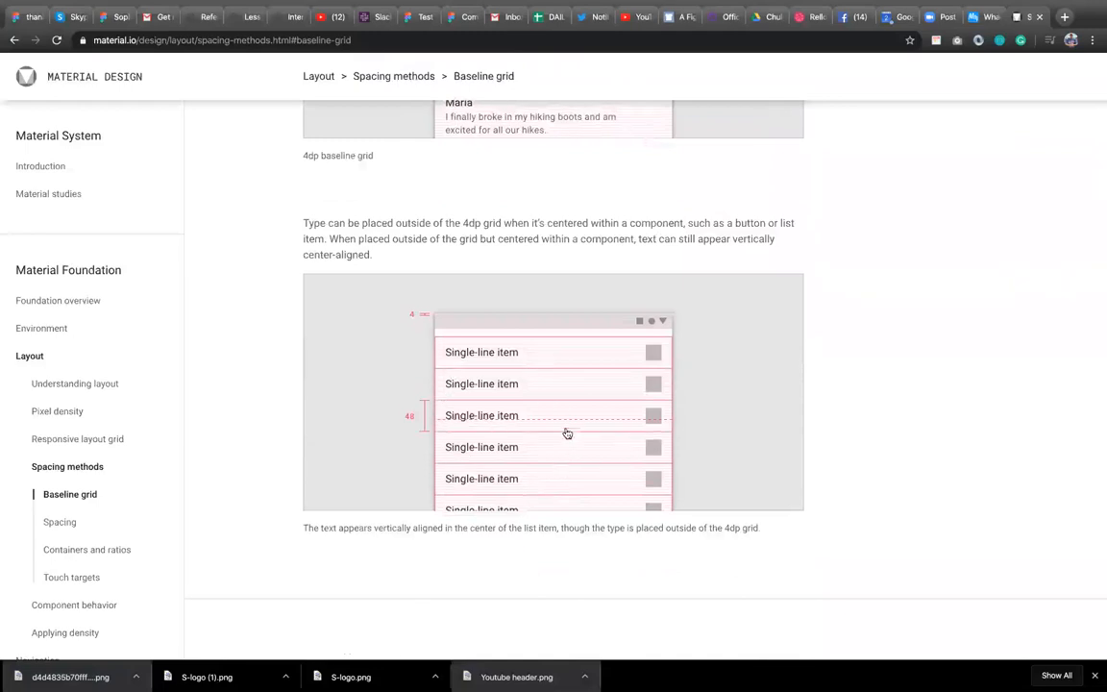
pyautogui.scroll(-1, 566, 432)
pyautogui.scroll(-6, 565, 433)
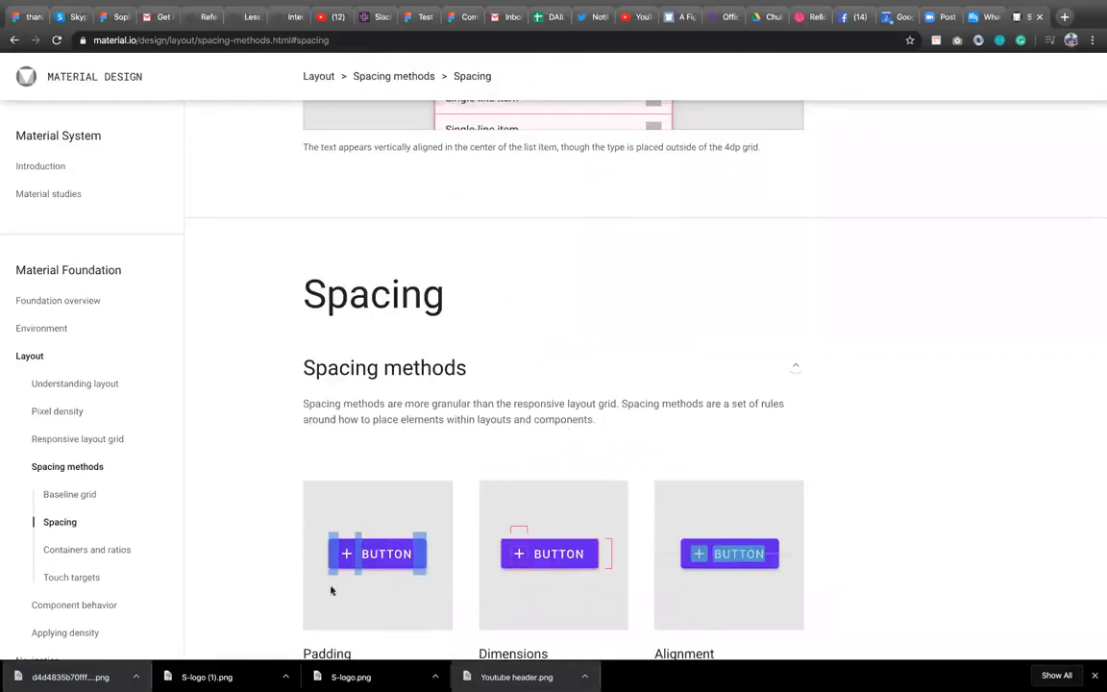
pyautogui.scroll(-5, 577, 590)
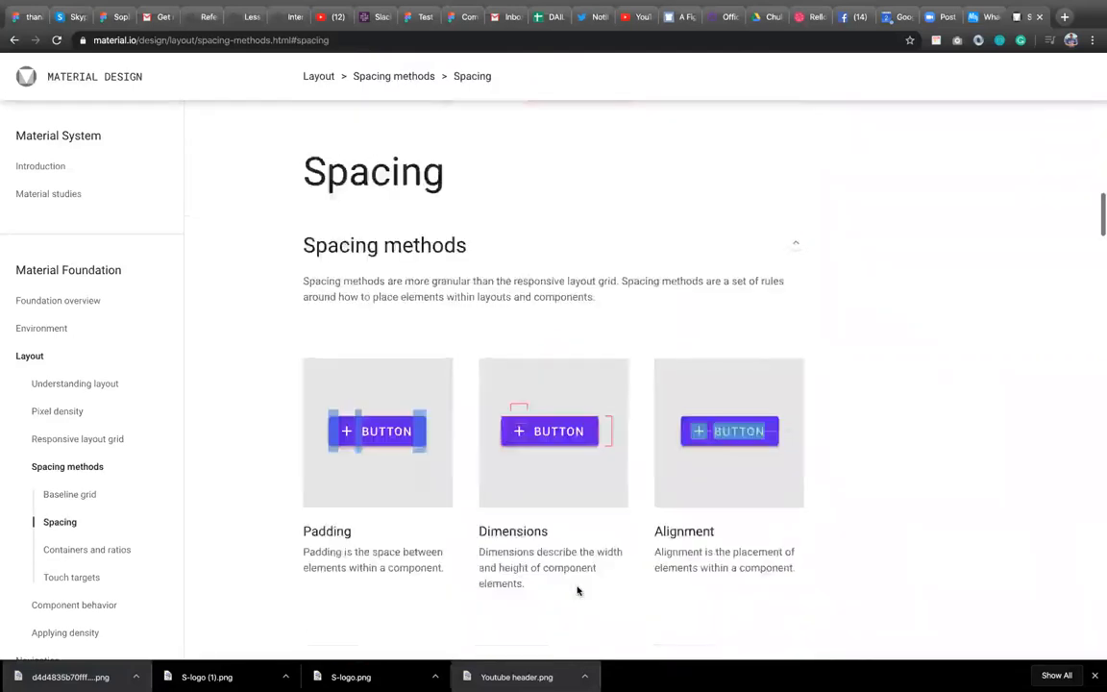
pyautogui.scroll(-6, 578, 590)
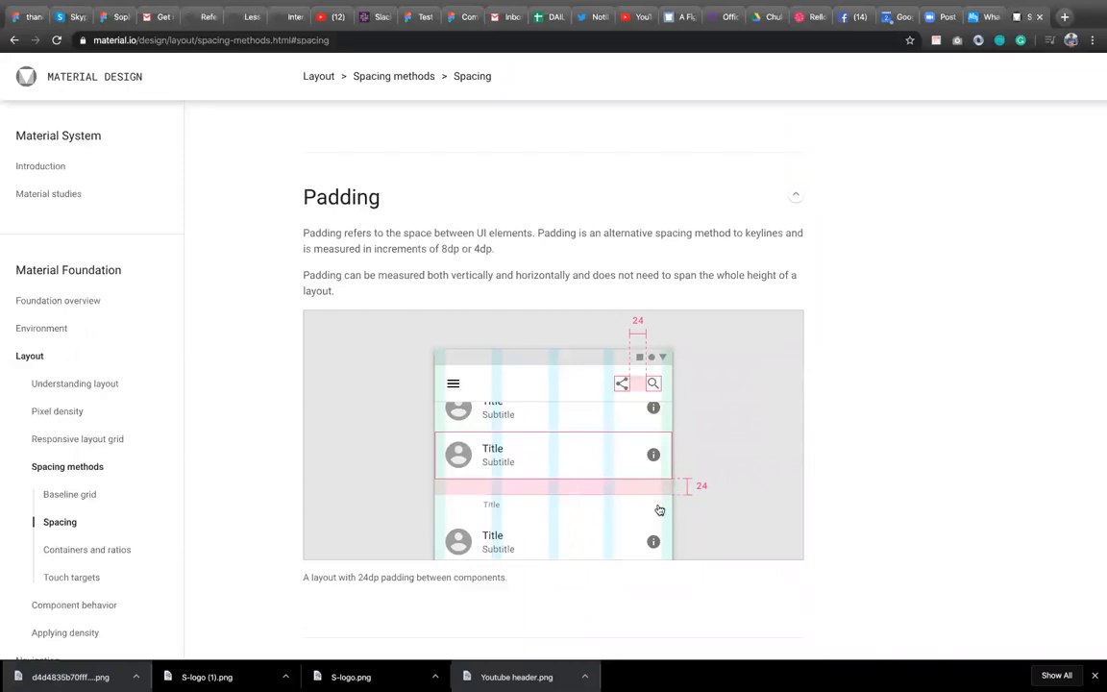
pyautogui.scroll(-6, 660, 510)
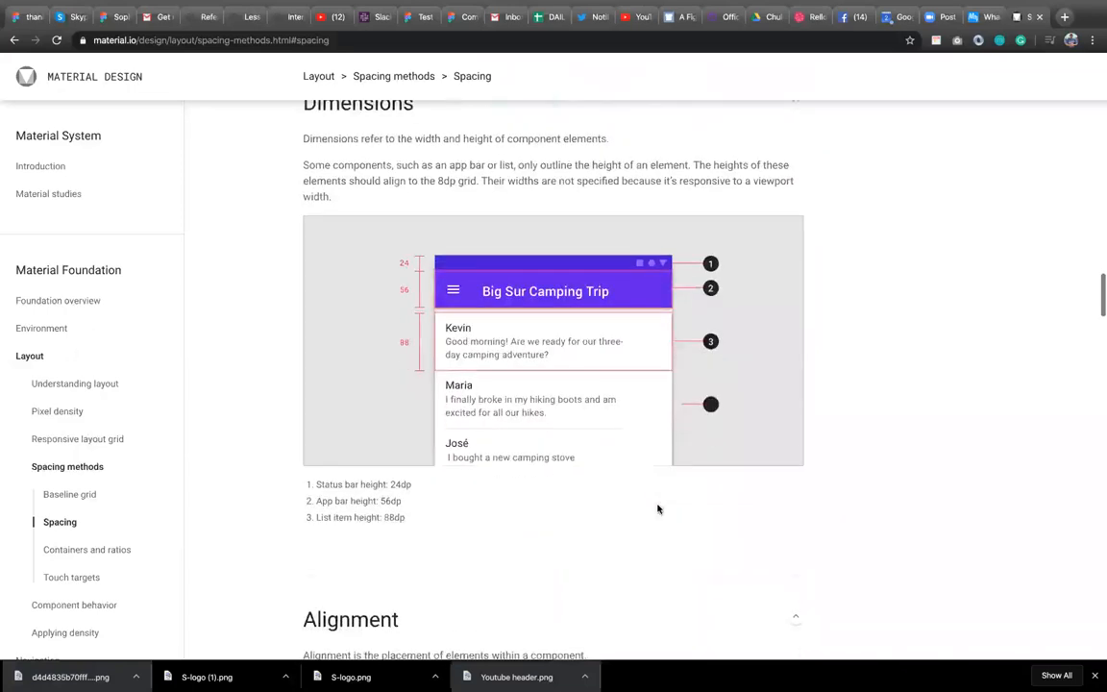
pyautogui.scroll(-5, 657, 509)
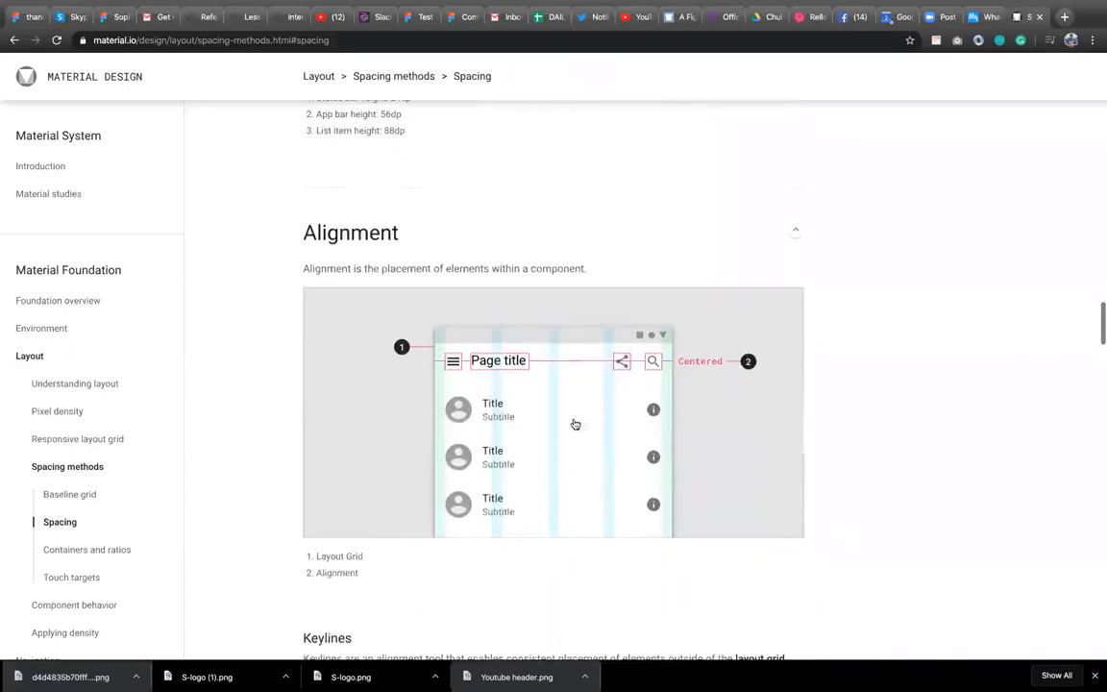
pyautogui.scroll(-1, 635, 404)
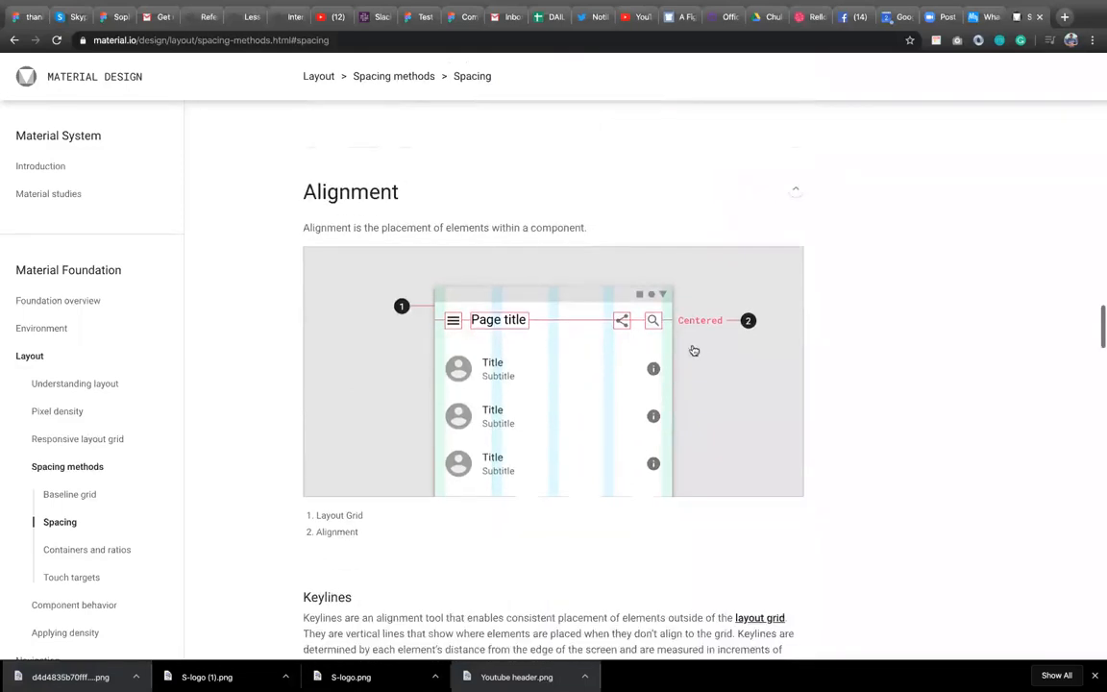
pyautogui.scroll(-5, 593, 507)
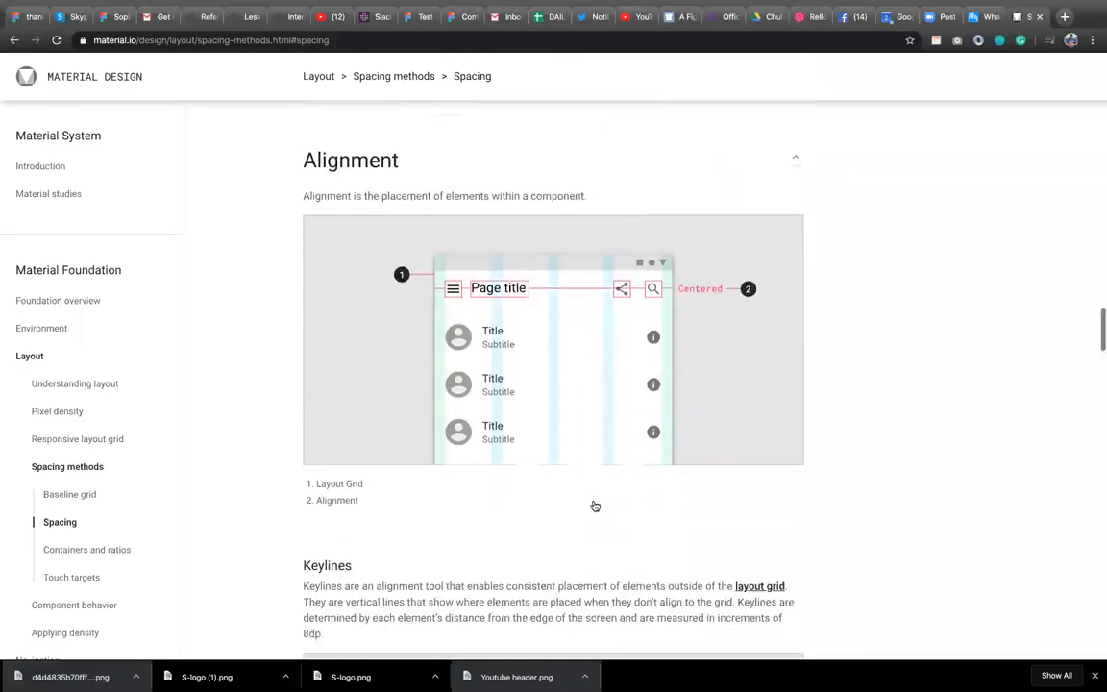
pyautogui.scroll(-8, 595, 506)
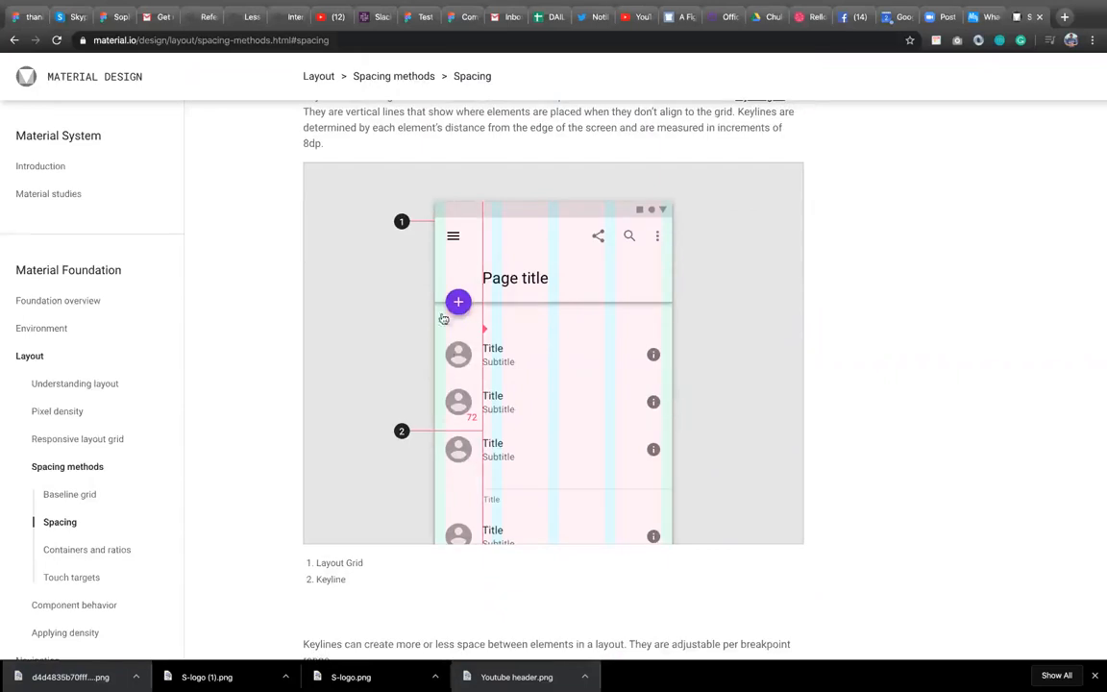
pyautogui.scroll(-5, 631, 449)
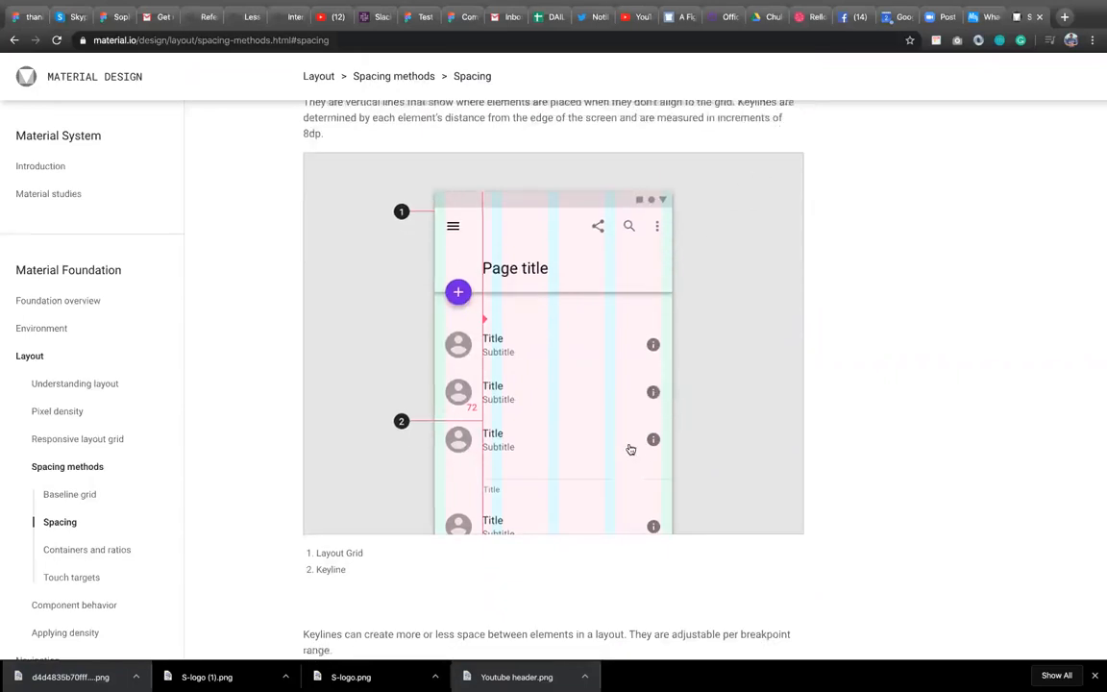
pyautogui.scroll(-7, 631, 449)
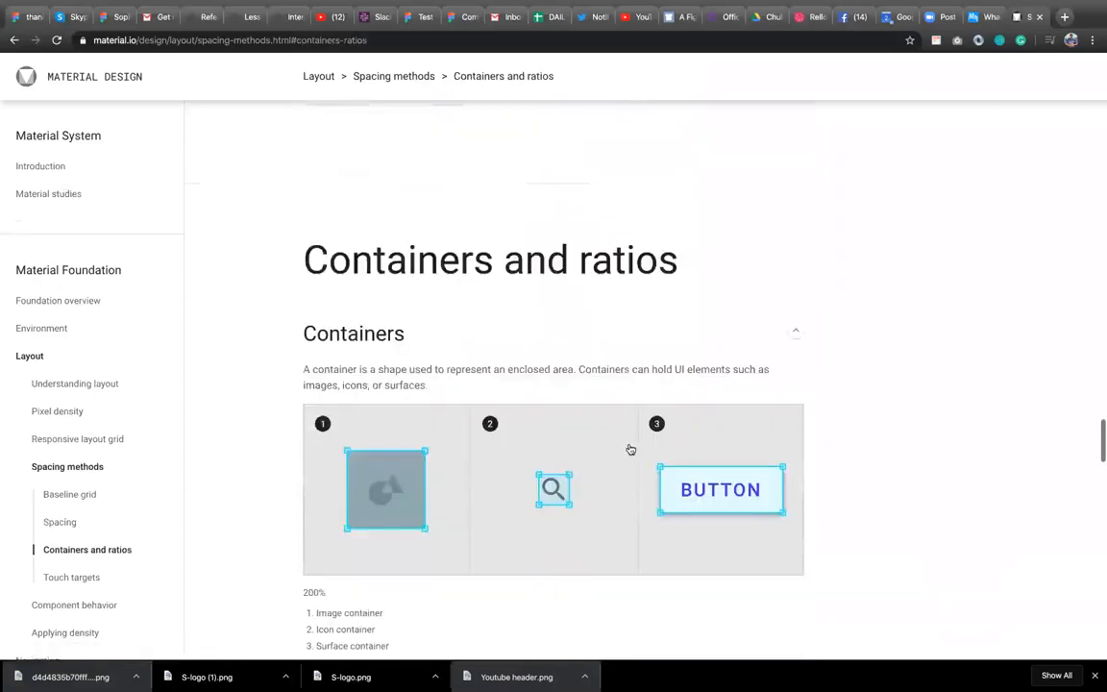
# Scroll through the Containers and ratios guidance, then switch back to the Figma design tab.
pyautogui.scroll(-6, 631, 449)
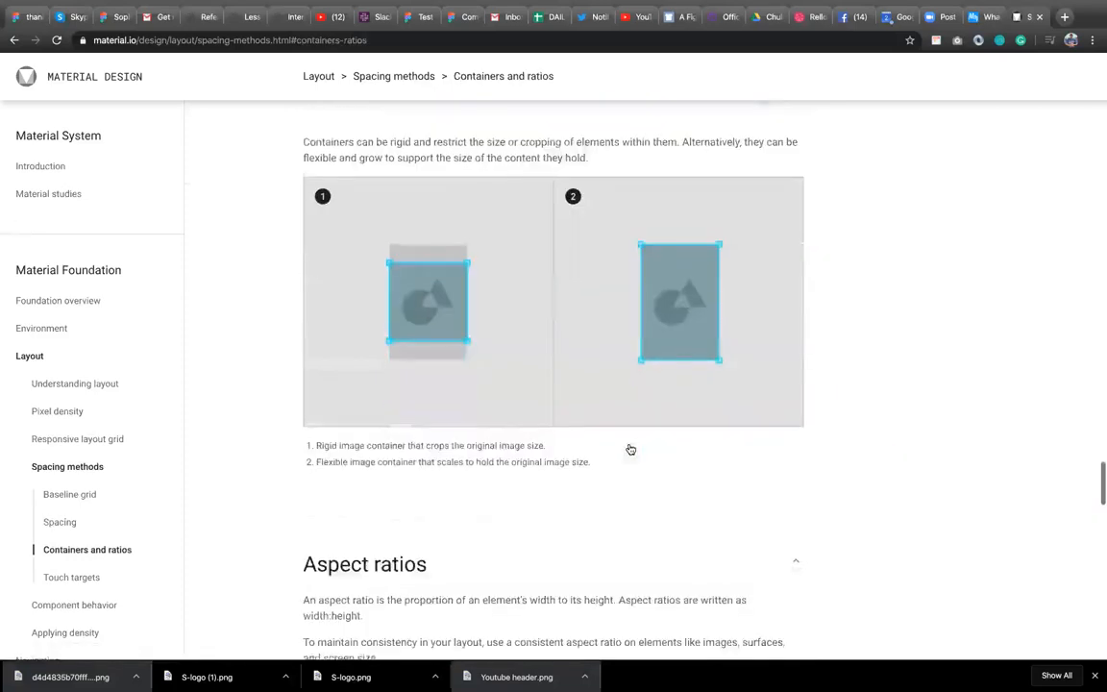
pyautogui.scroll(-1, 631, 449)
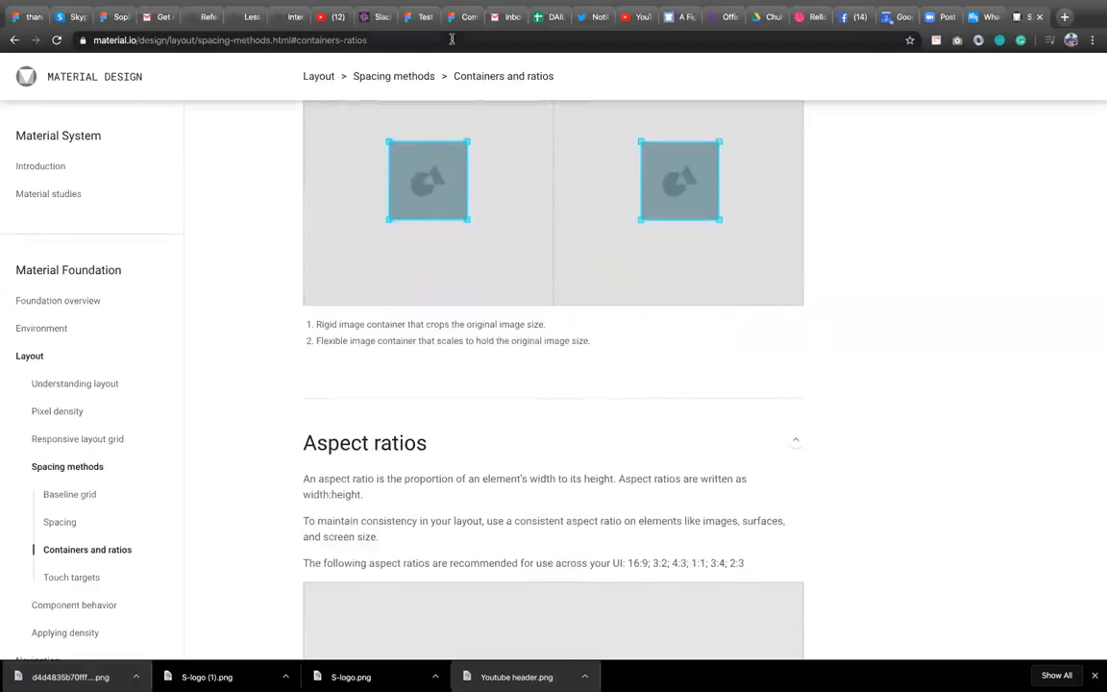
pyautogui.click(409, 18)
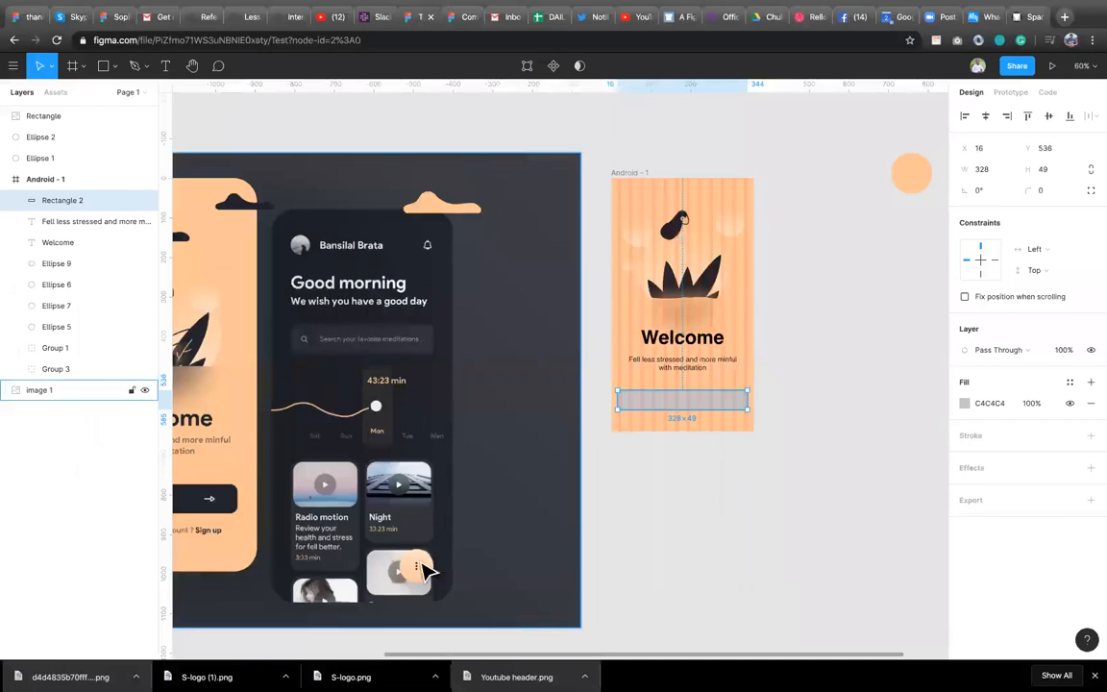
# Select the Android - 1 frame and hide its layout grid.
pyautogui.hscroll(-2, 424, 567)
pyautogui.hscroll(-5, 424, 567)
pyautogui.hscroll(4, 543, 507)
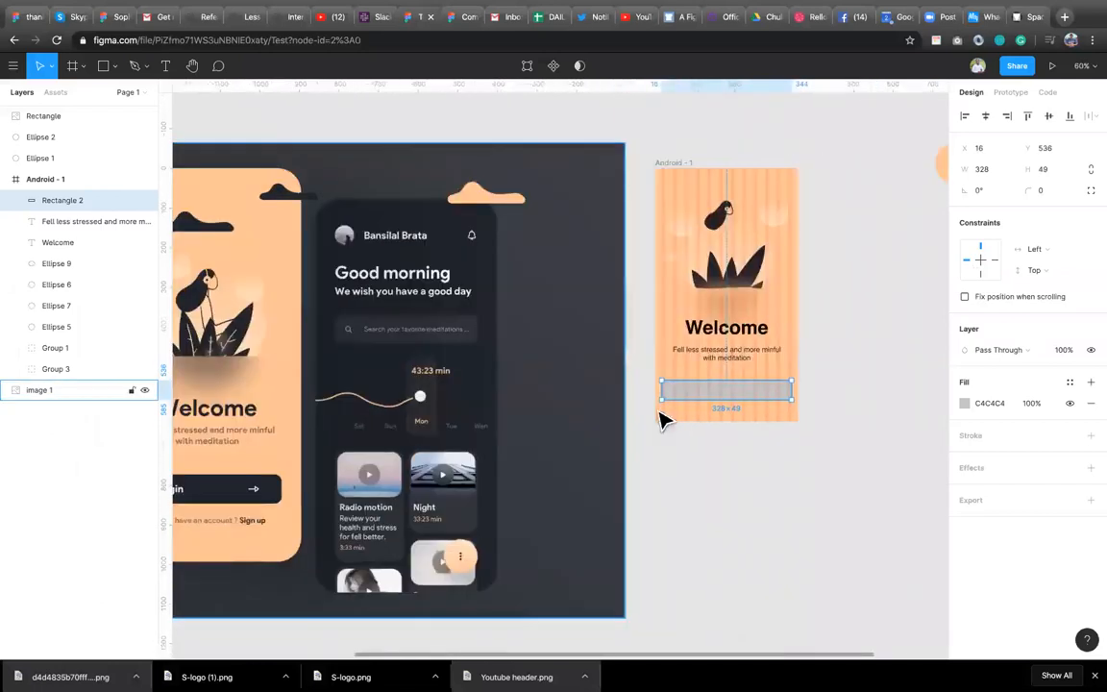
pyautogui.moveTo(675, 387); pyautogui.dragTo(677, 388)
pyautogui.click(990, 115)
pyautogui.click(685, 172)
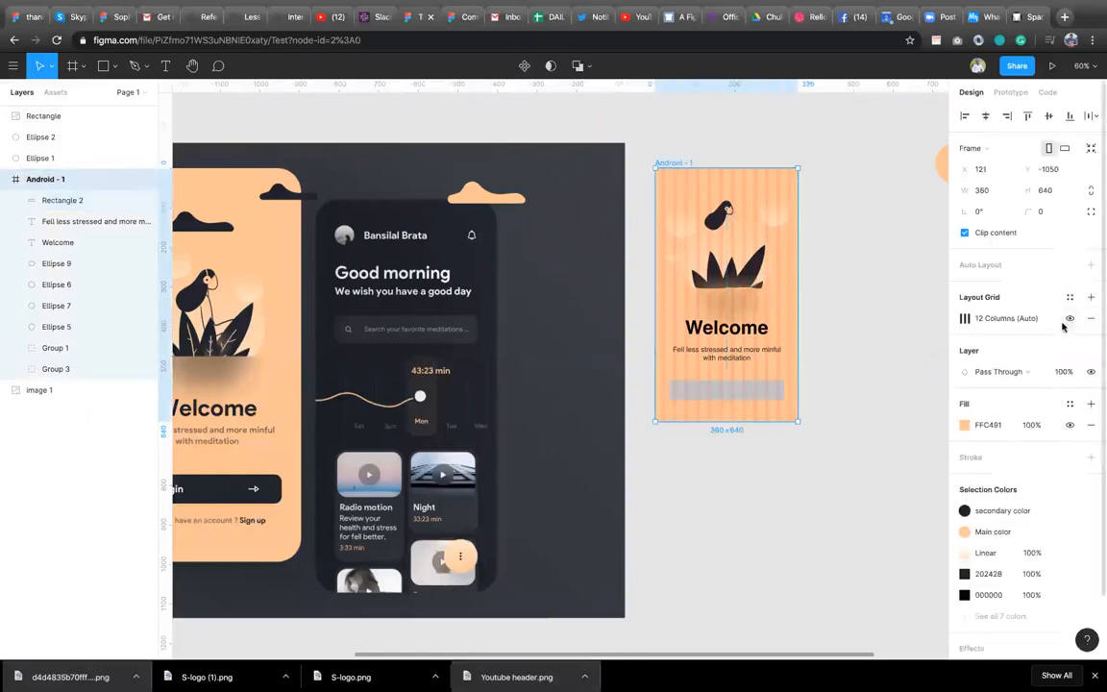
pyautogui.click(1069, 321)
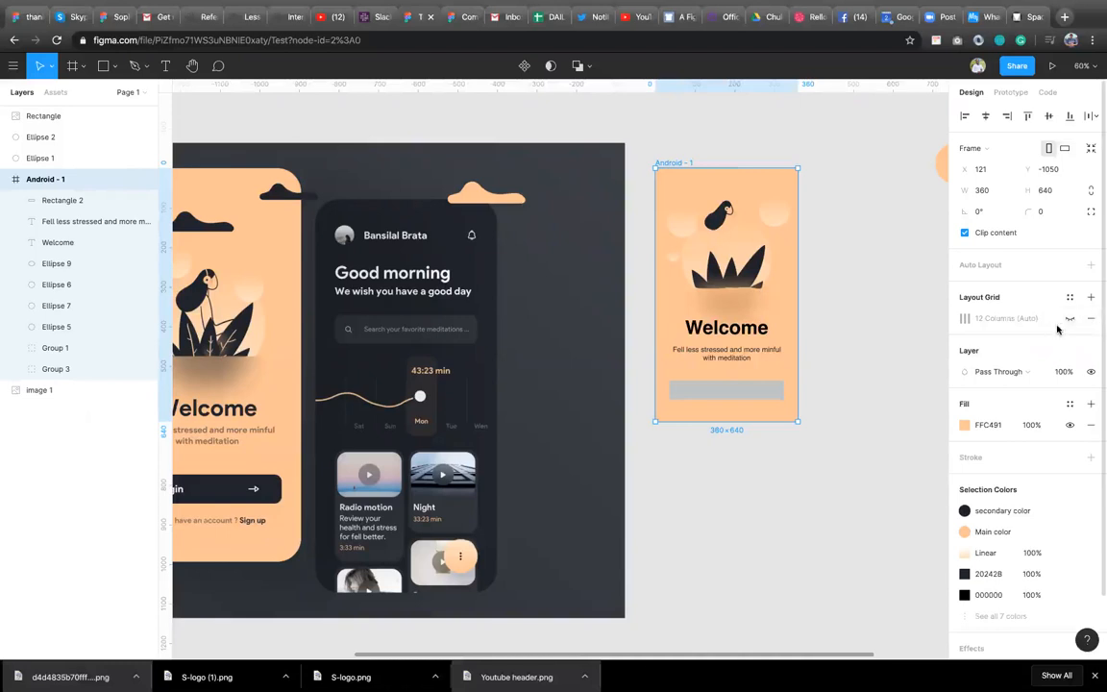
pyautogui.click(1067, 298)
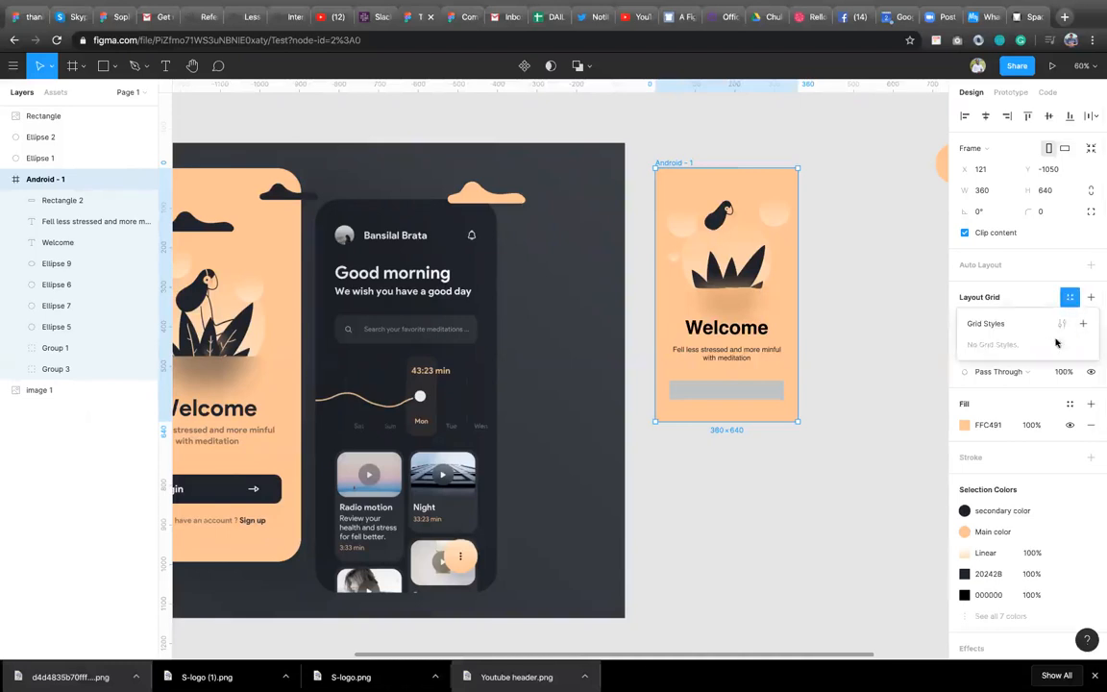
pyautogui.click(1083, 327)
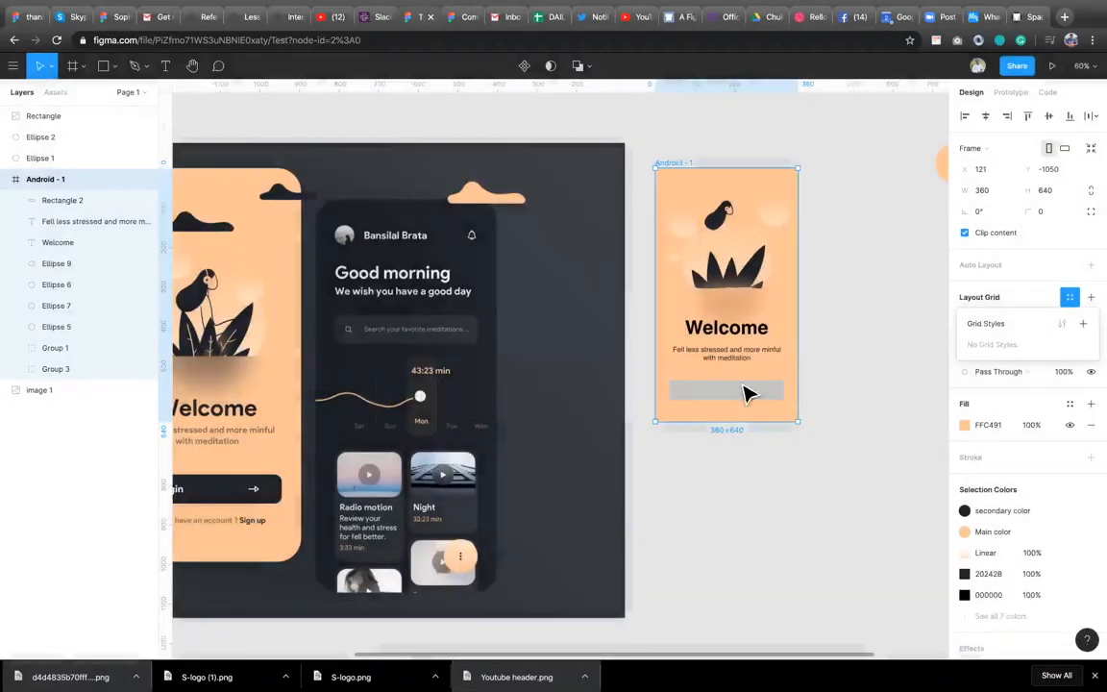
pyautogui.click(576, 386)
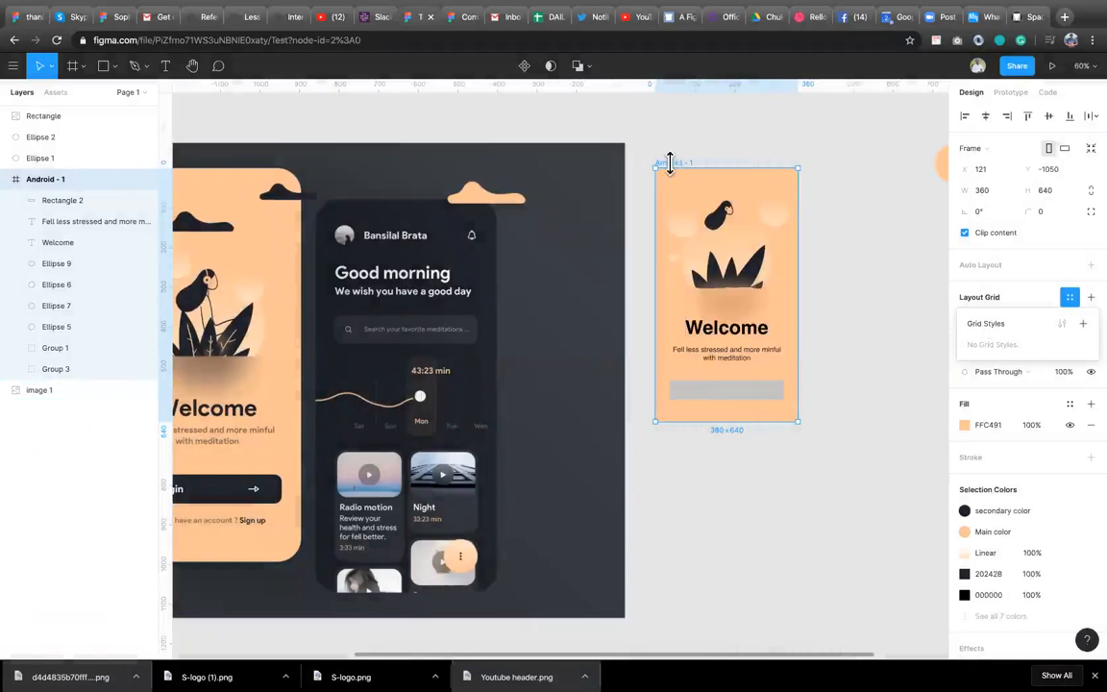
# Show the frame's layout grid again and save it as a grid style named Test grid.
pyautogui.click(1072, 302)
pyautogui.click(1070, 318)
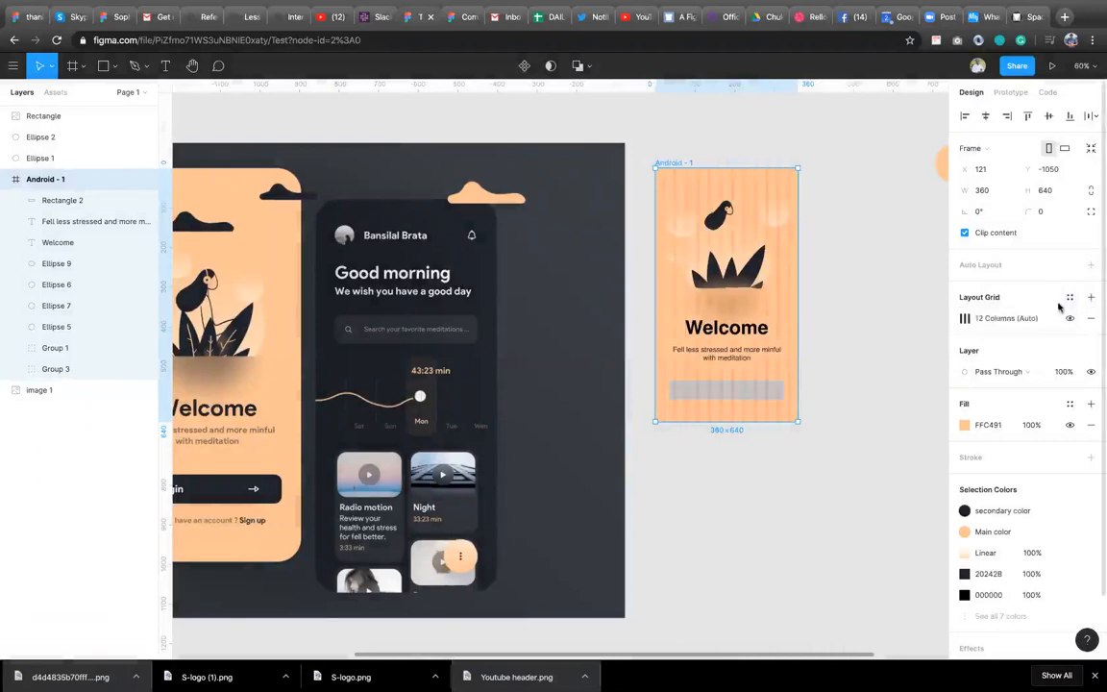
pyautogui.click(1070, 302)
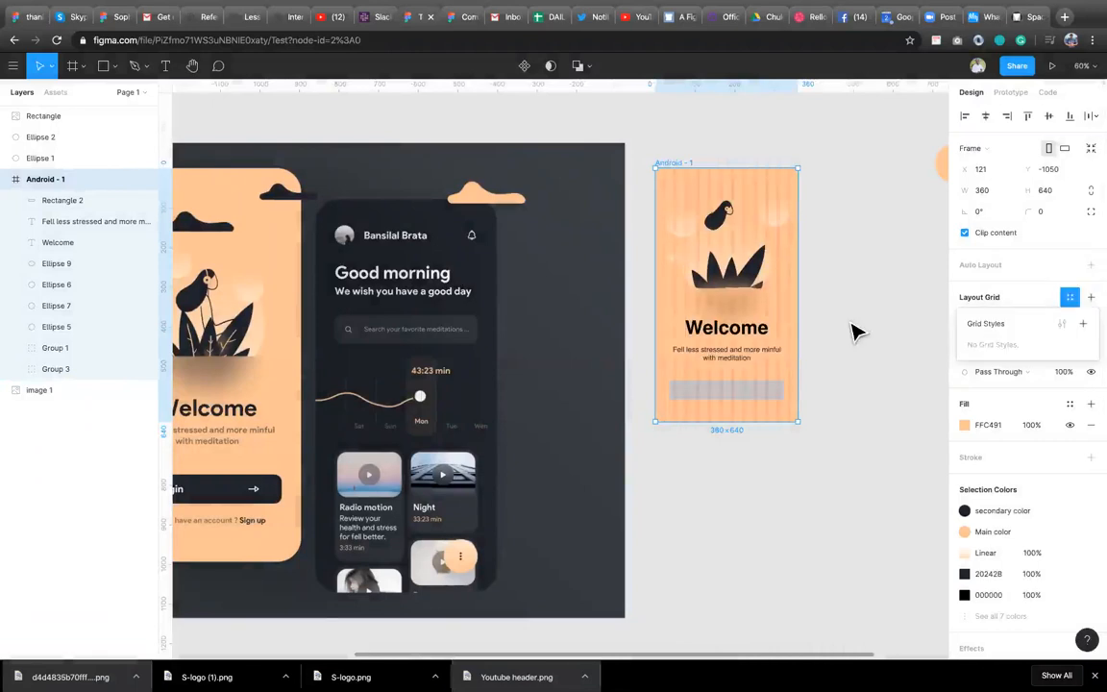
pyautogui.click(1082, 324)
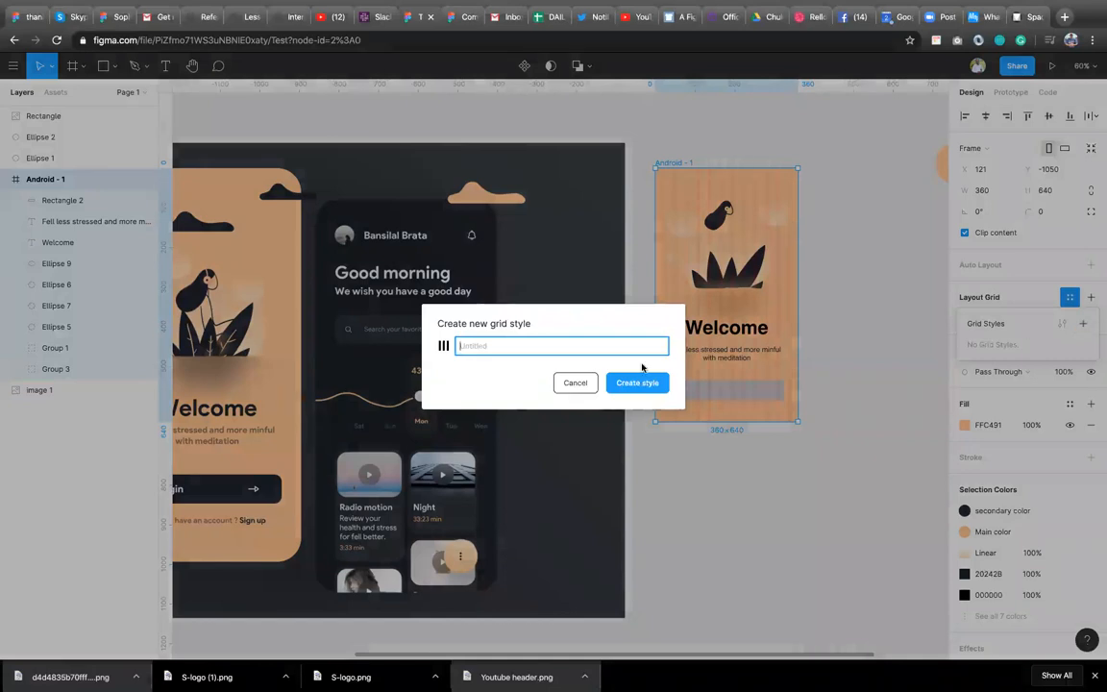
pyautogui.write('Test grid')
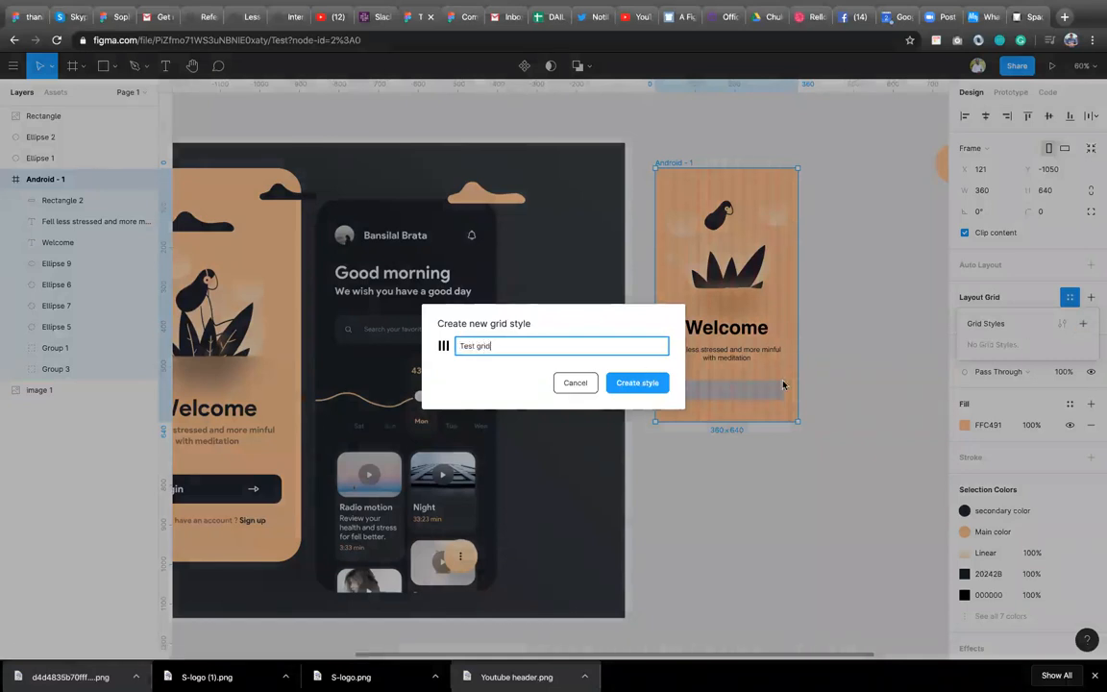
pyautogui.click(637, 383)
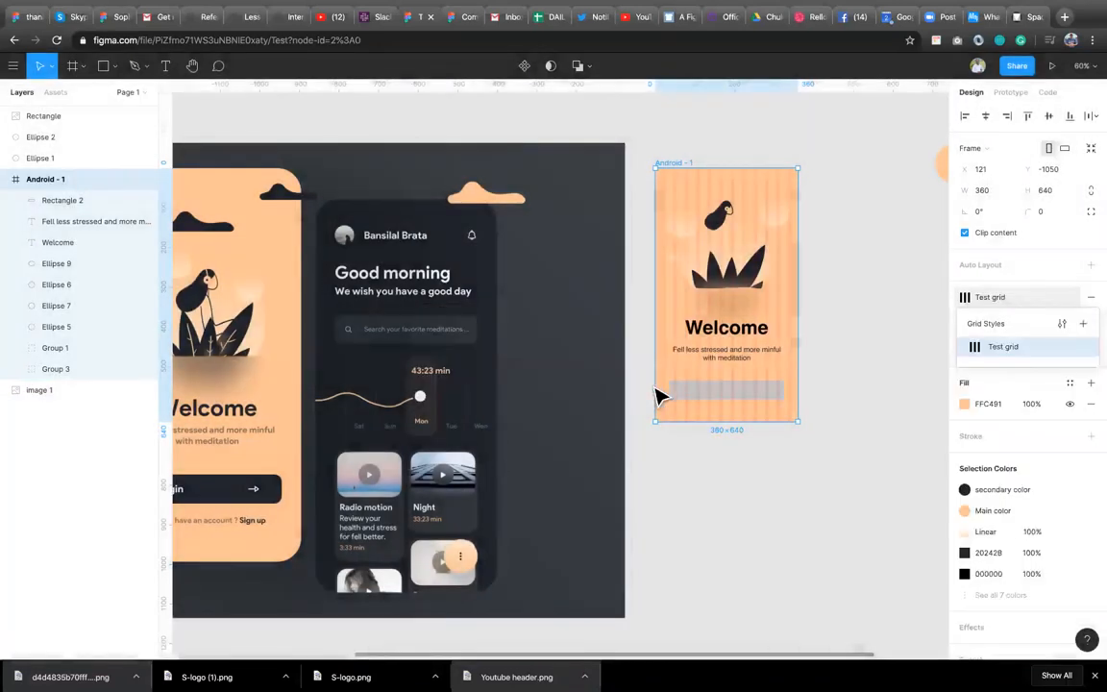
# Detach the Test grid style from the Android - 1 frame's layout grid.
pyautogui.click(805, 306)
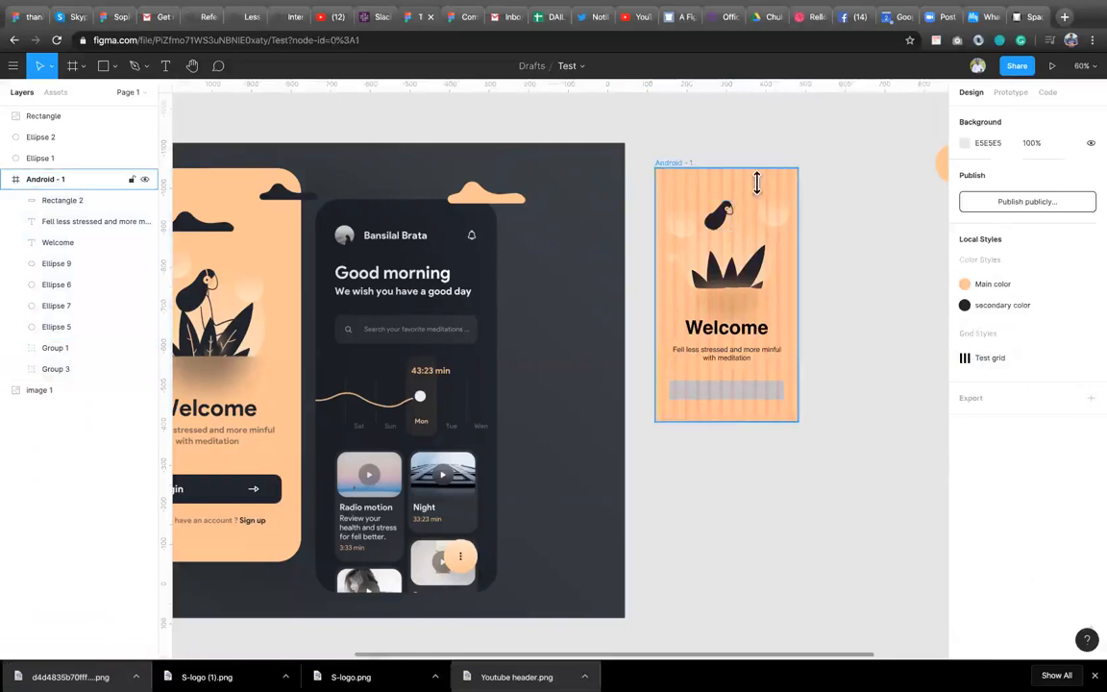
pyautogui.click(757, 181)
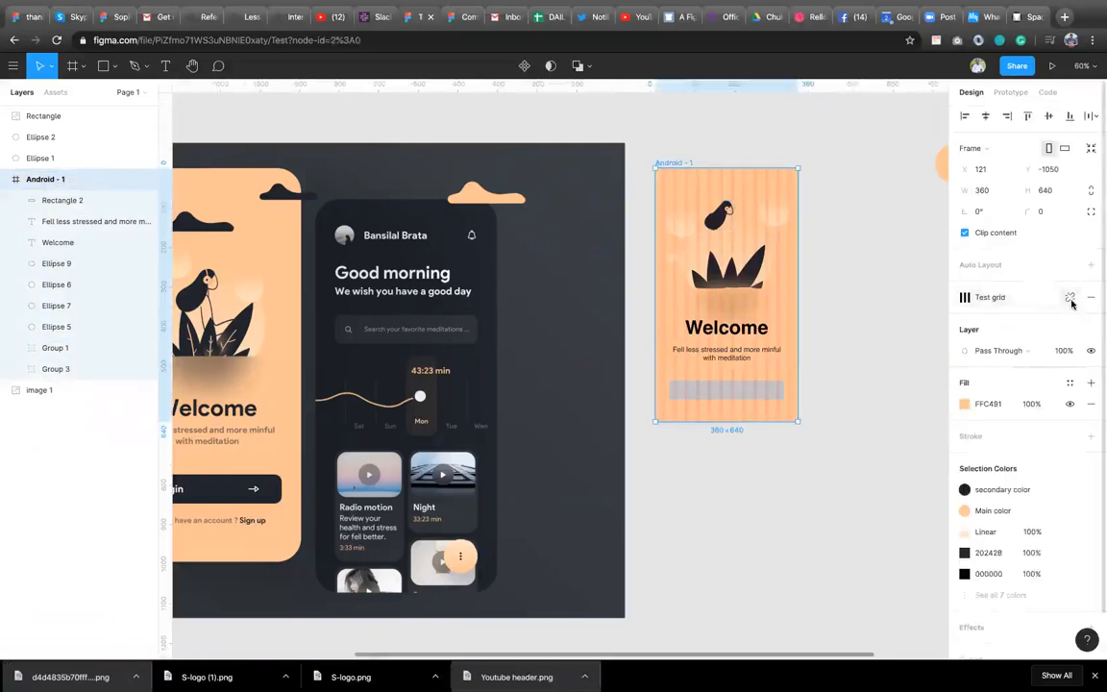
pyautogui.click(1070, 299)
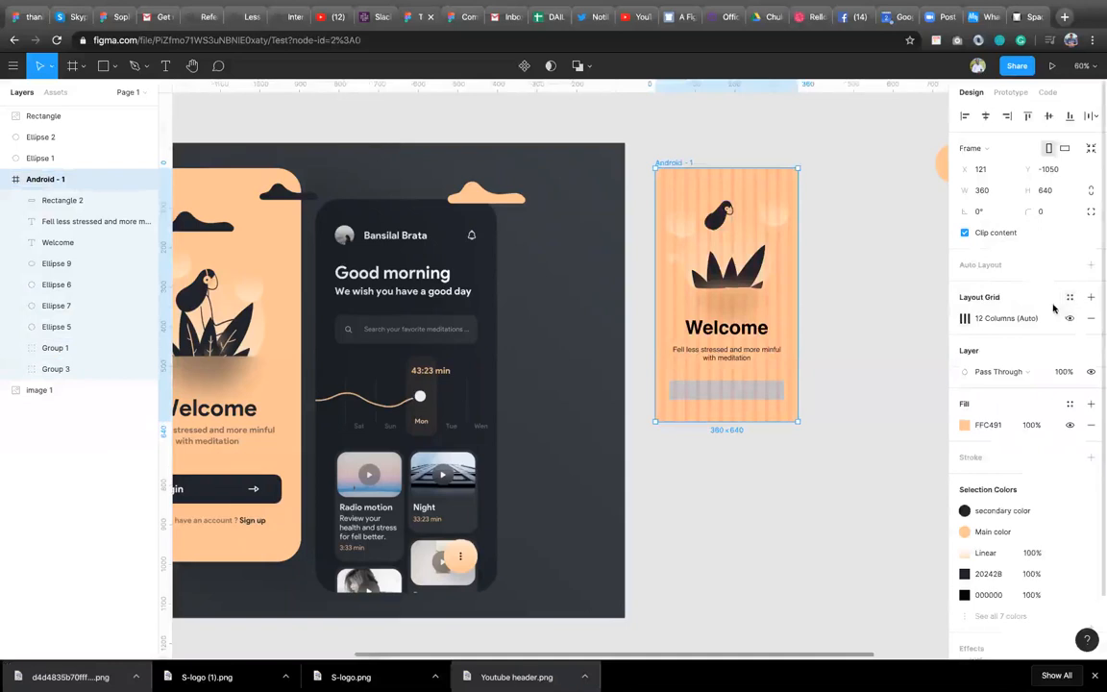
pyautogui.click(852, 316)
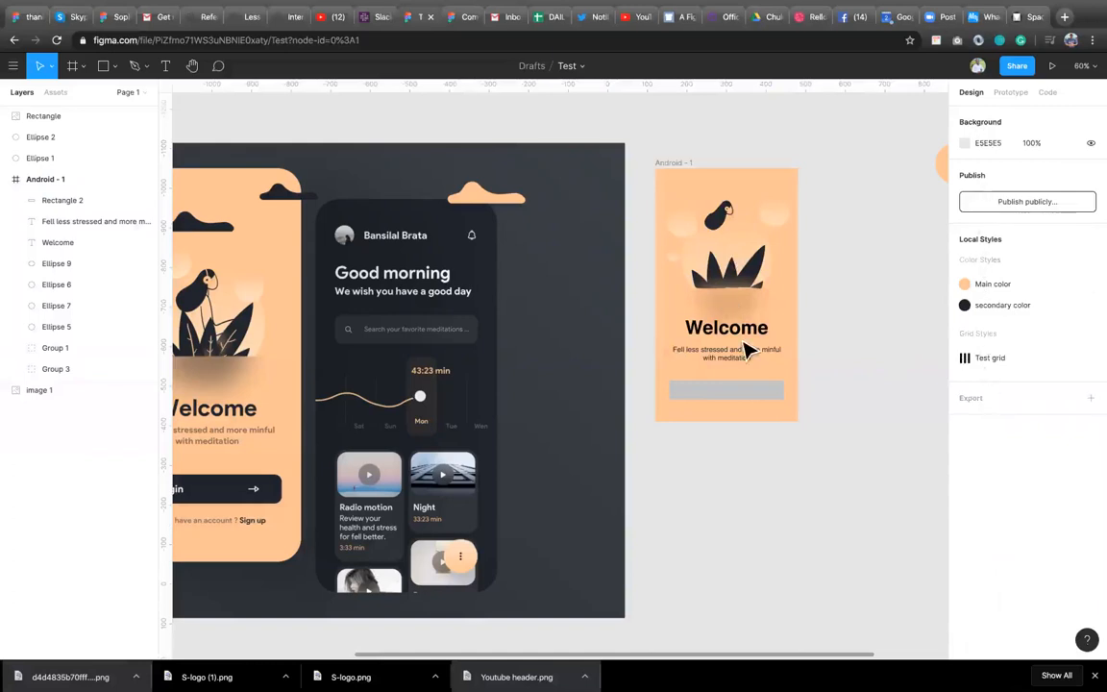
# Save the Welcome heading's formatting as a new text style named Header.
pyautogui.click(768, 336)
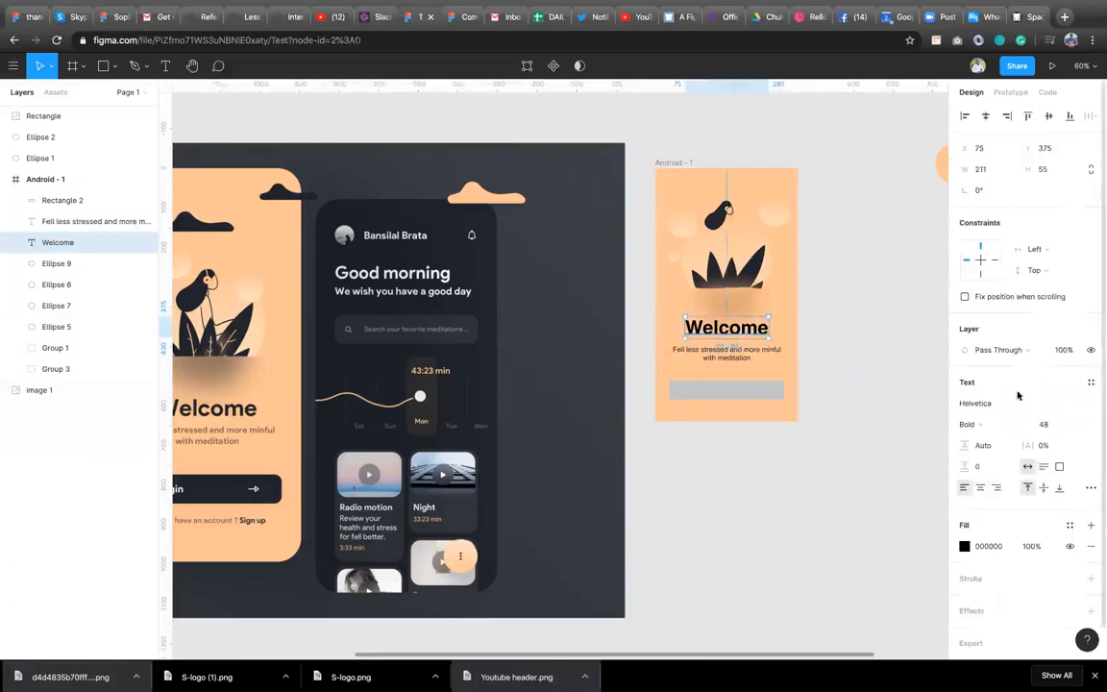
pyautogui.click(1089, 384)
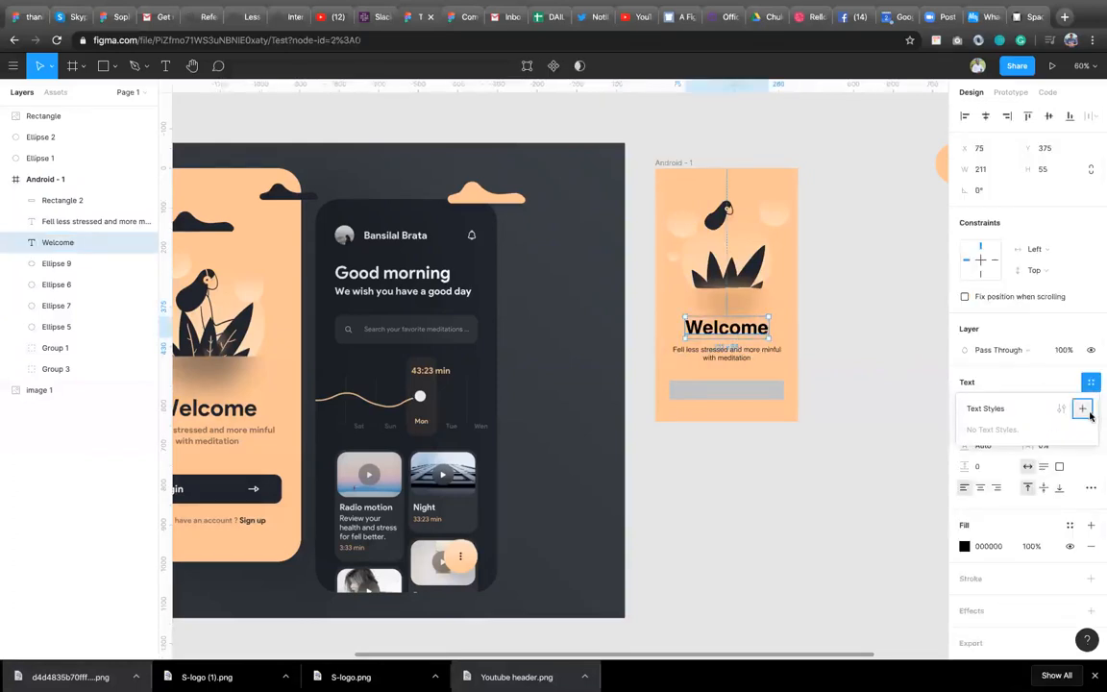
pyautogui.click(1083, 410)
pyautogui.write('Header')
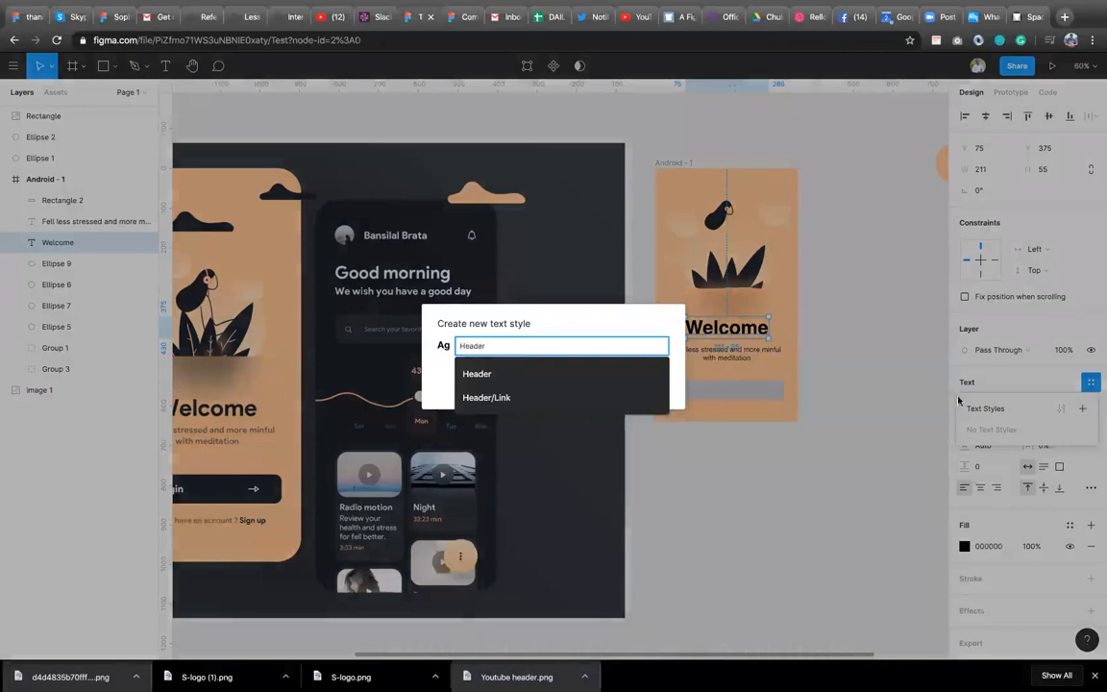
pyautogui.click(621, 376)
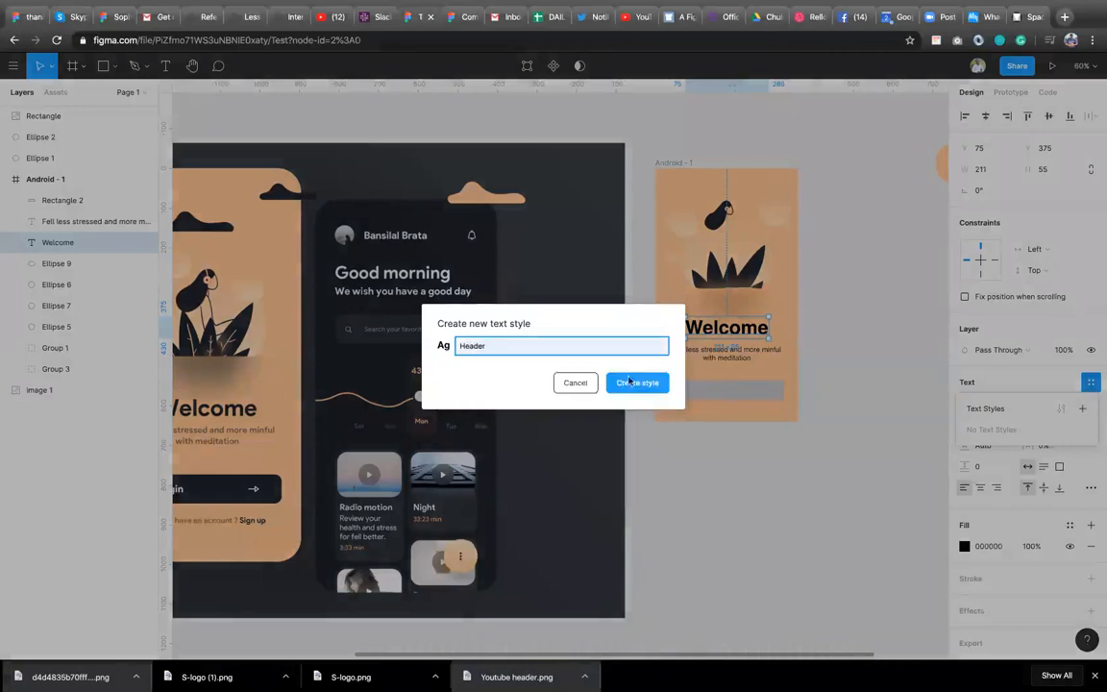
pyautogui.click(654, 384)
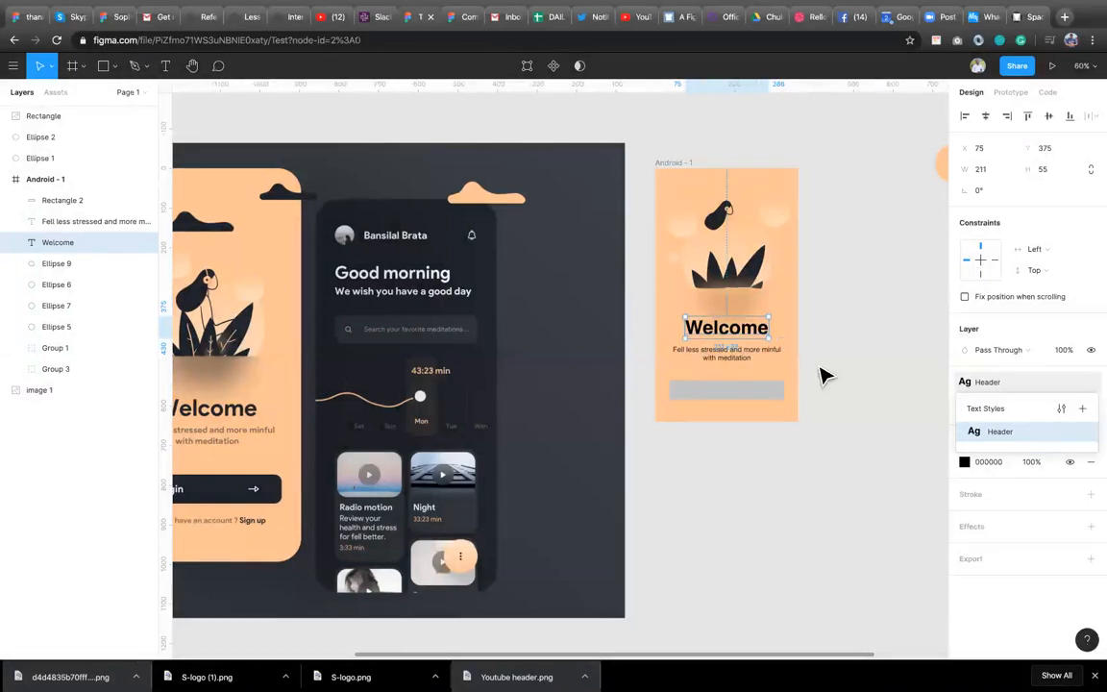
pyautogui.click(821, 374)
pyautogui.click(732, 334)
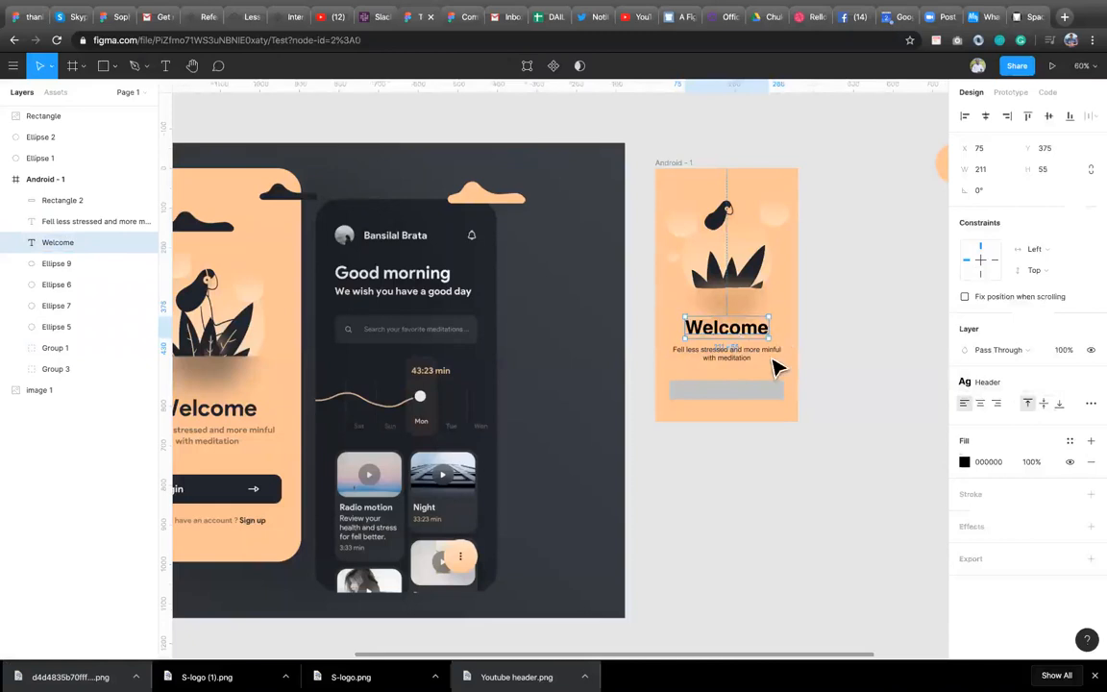
# Try the Header text style on a duplicate of the subtitle outside the frame, then delete the duplicate.
pyautogui.click(735, 360)
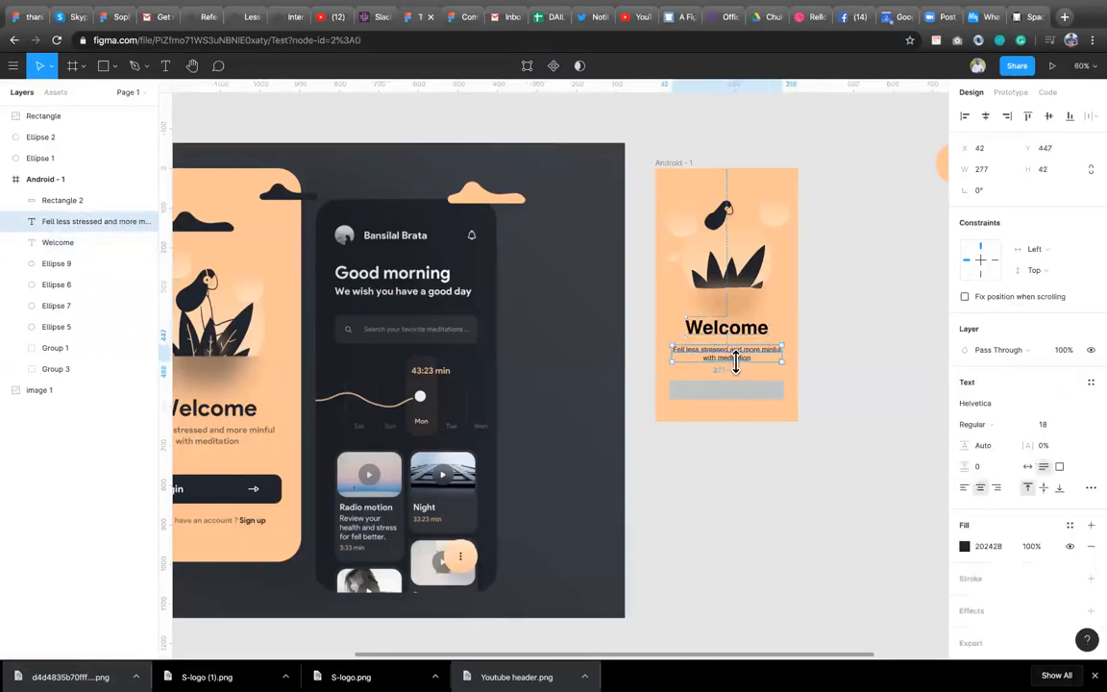
pyautogui.moveTo(770, 359); pyautogui.dragTo(890, 343)
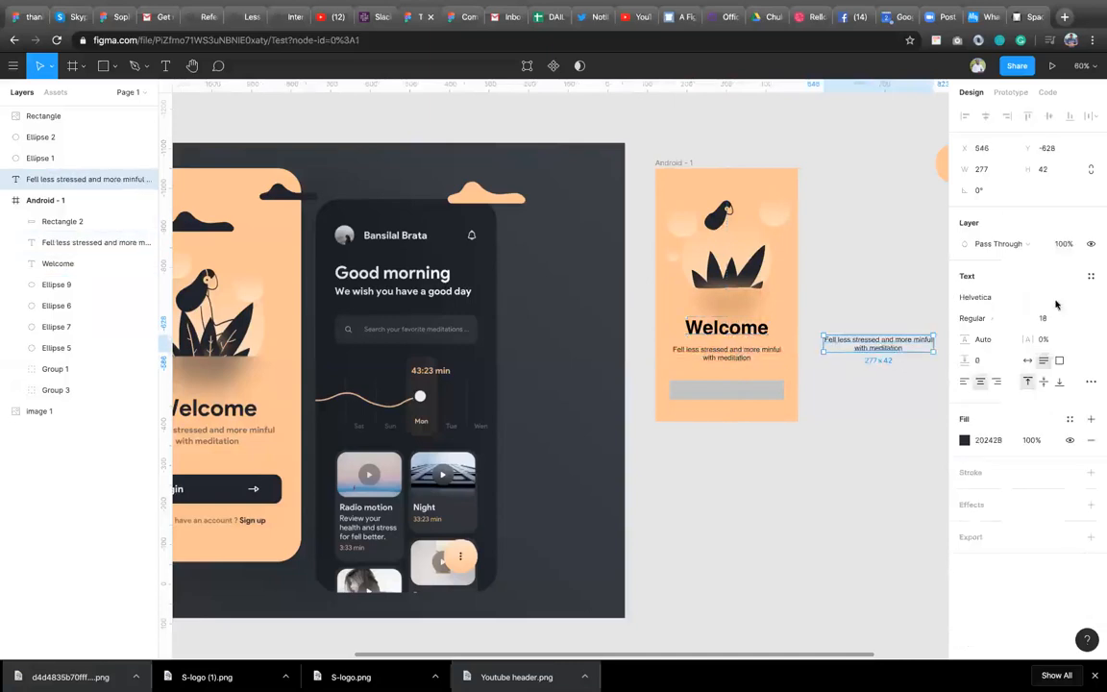
pyautogui.click(1093, 278)
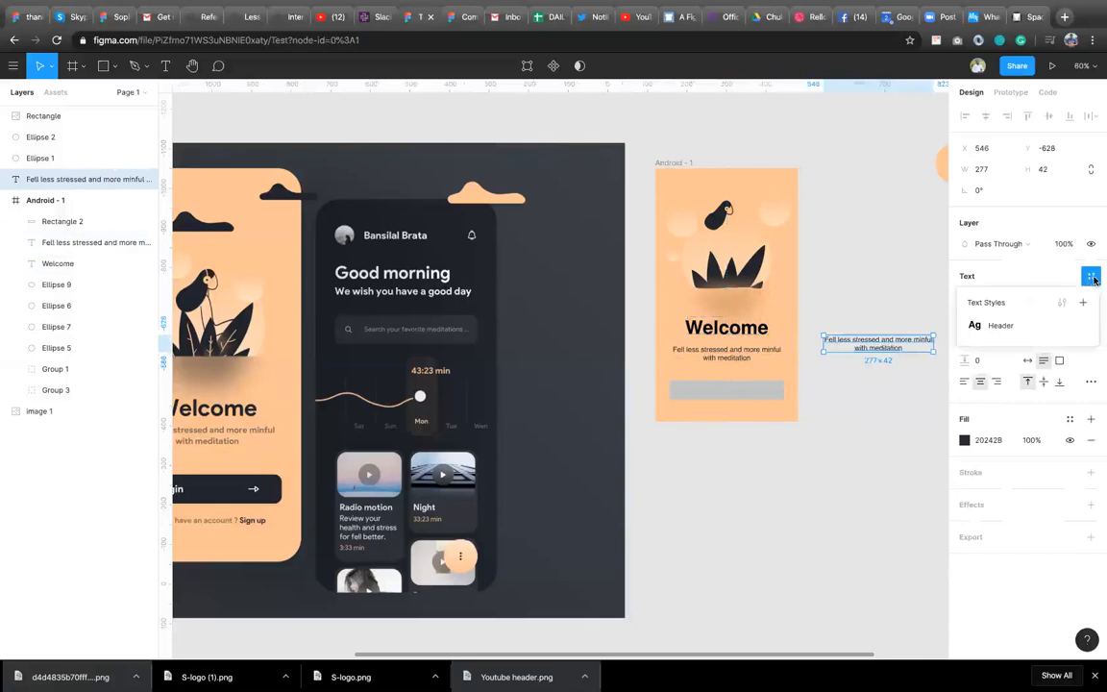
pyautogui.click(1013, 326)
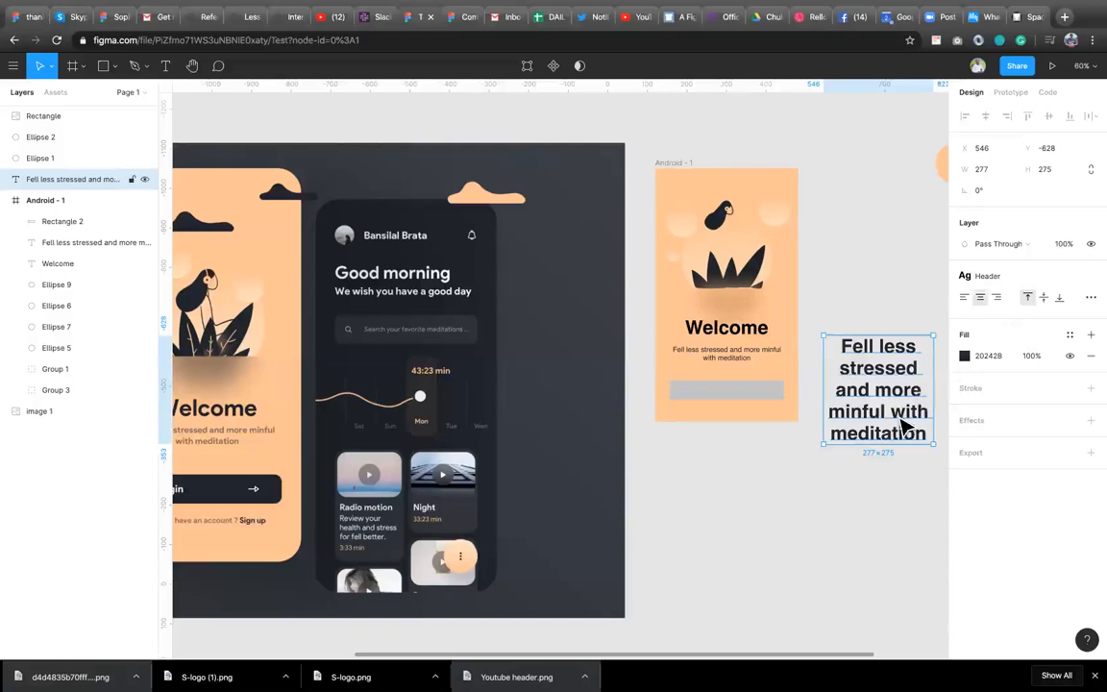
pyautogui.press('Delete')
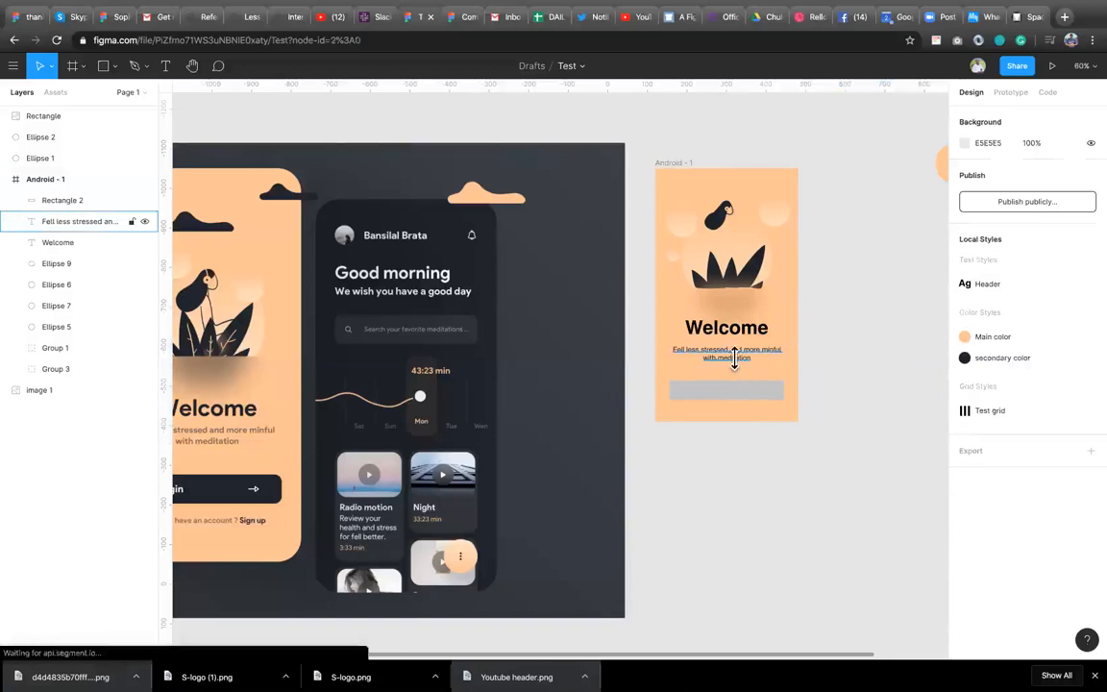
# Save the subtitle's formatting as a new text style named Normal Text.
pyautogui.click(735, 357)
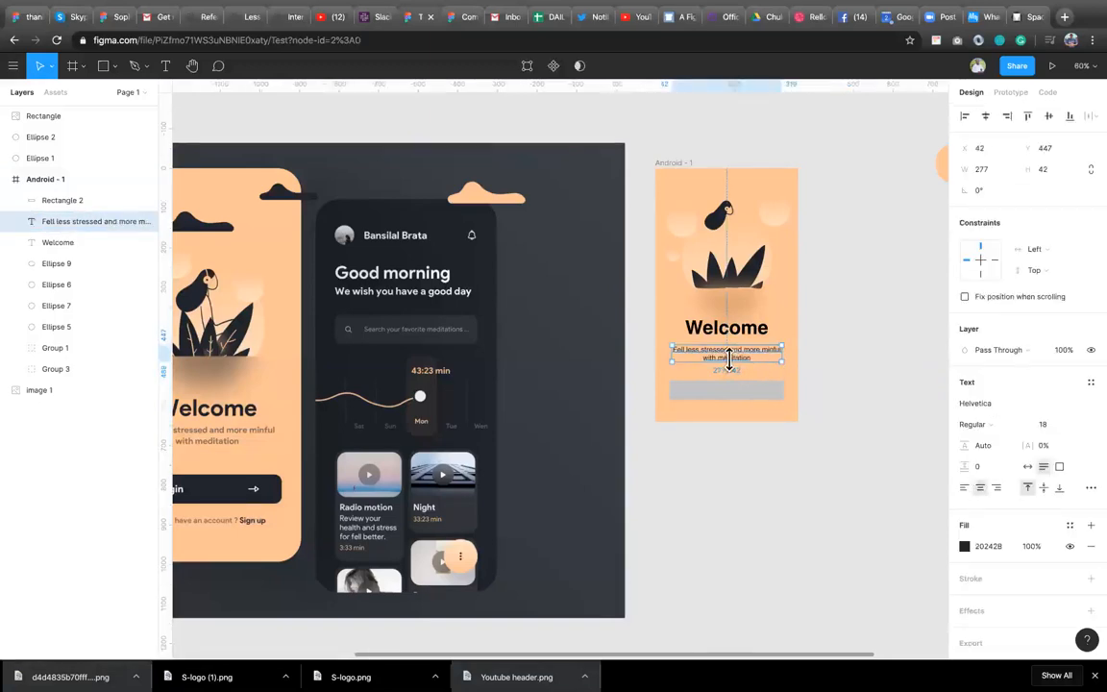
pyautogui.click(1085, 386)
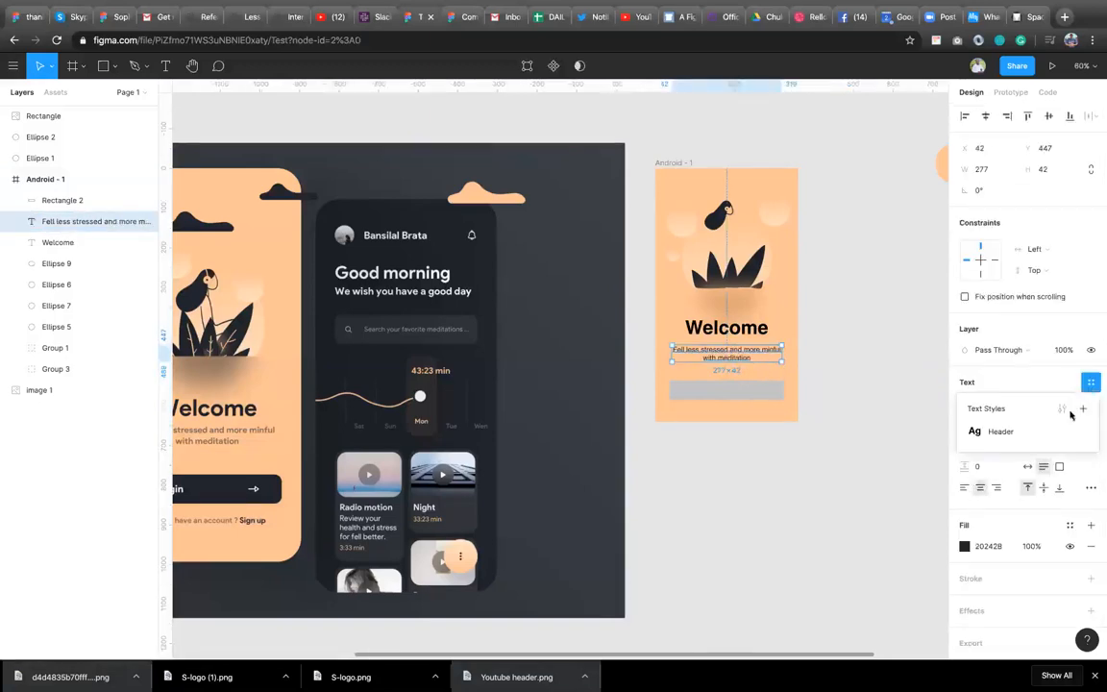
pyautogui.click(1090, 409)
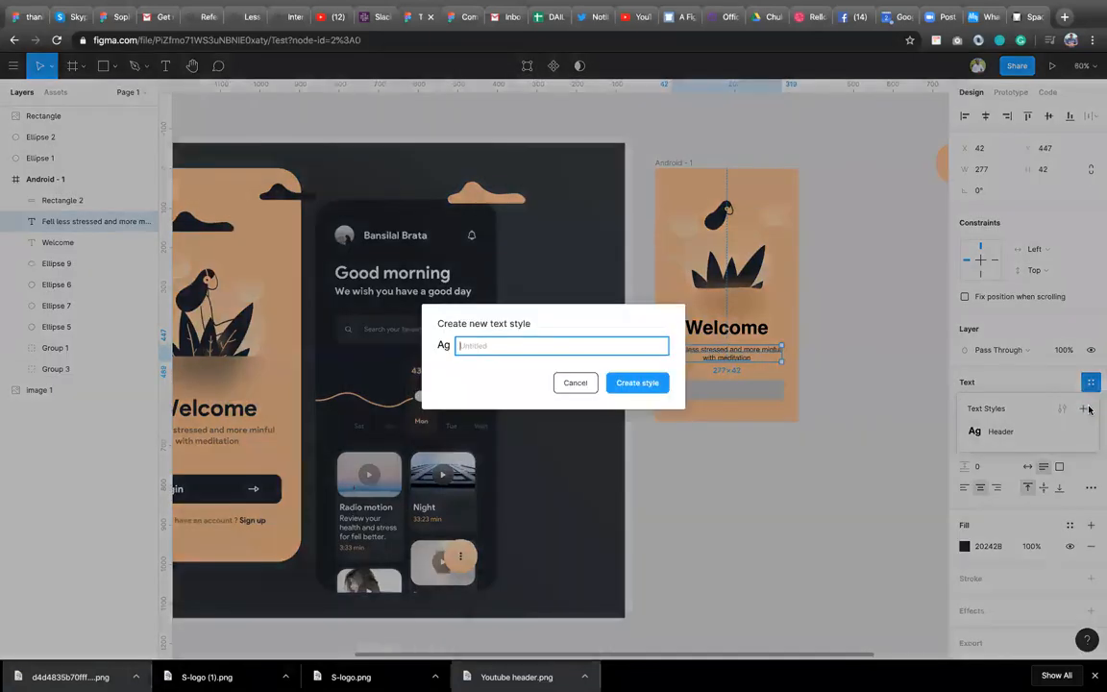
pyautogui.write('Normal Text')
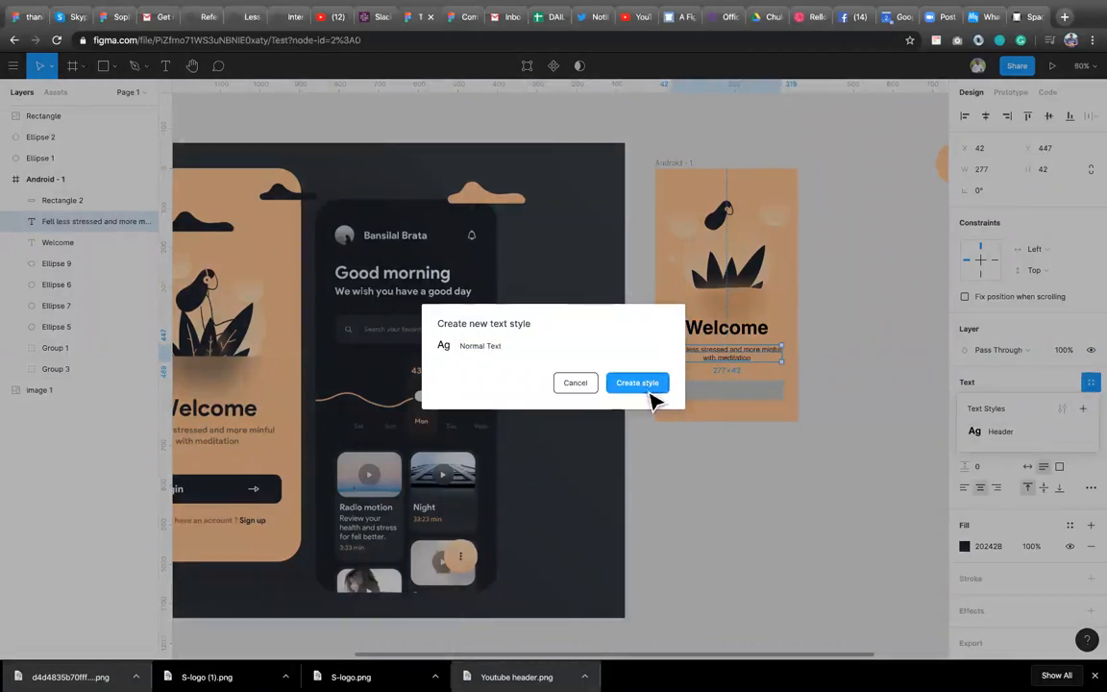
pyautogui.click(649, 386)
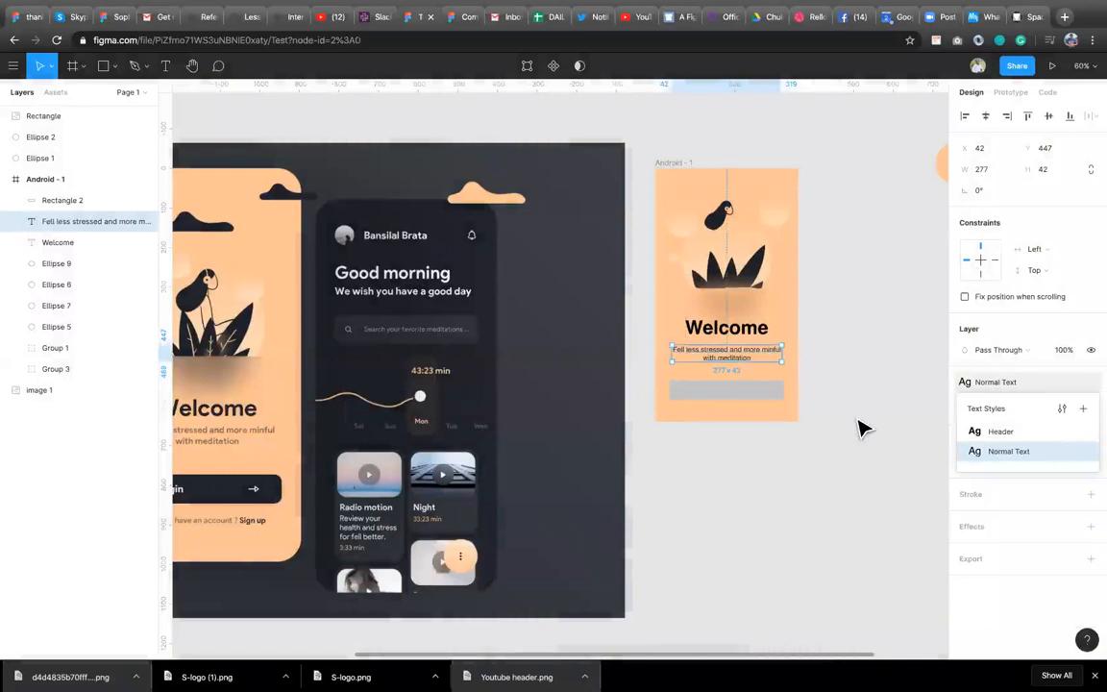
pyautogui.press('Escape')
# Round the button rectangle's corners to 10 and sample the reference login button's dark colour as its fill.
pyautogui.click(755, 400)
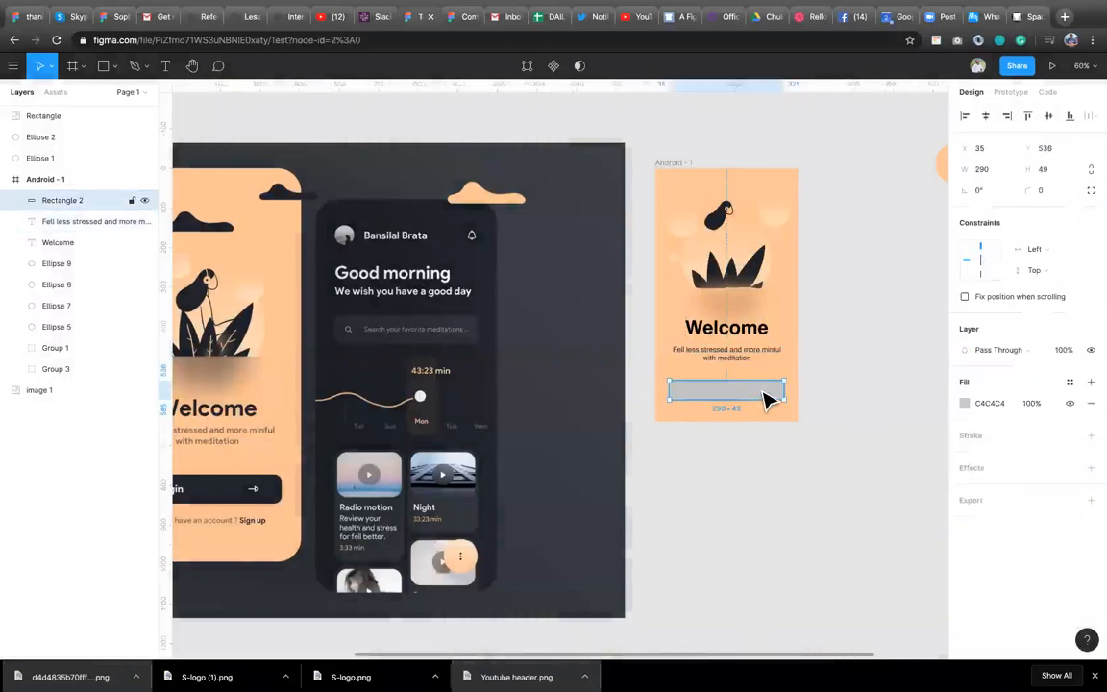
pyautogui.click(1047, 190)
pyautogui.write('2')
pyautogui.write('0')
pyautogui.press('Return')
pyautogui.click(1047, 191)
pyautogui.write('10')
pyautogui.press('Return')
pyautogui.press('i')
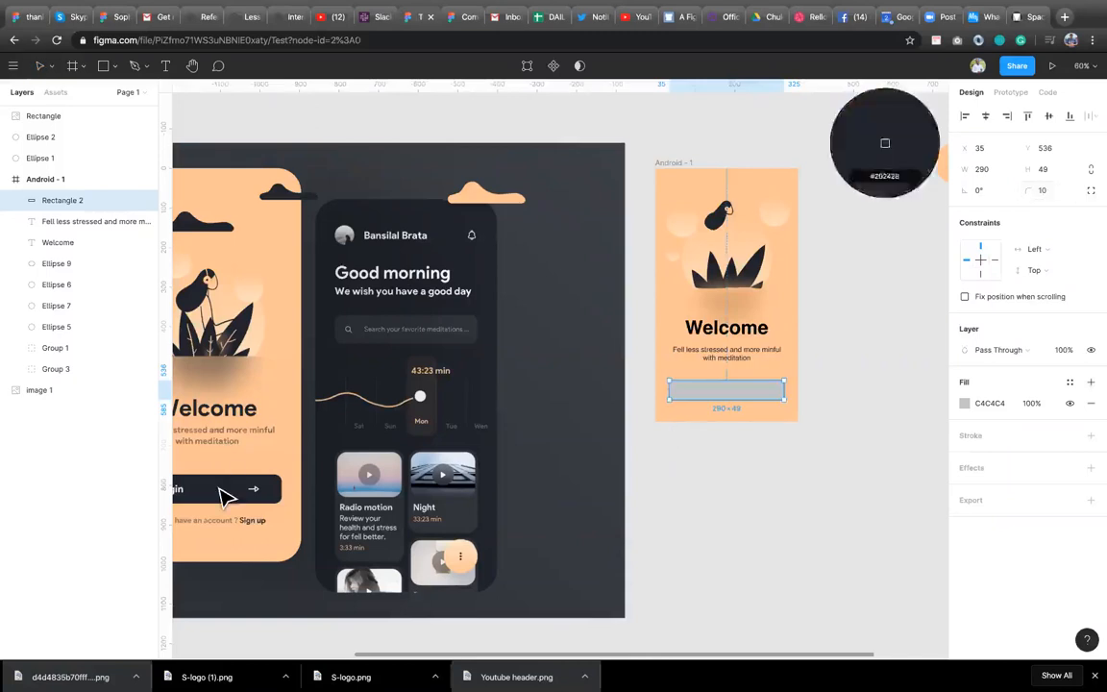
pyautogui.click(222, 488)
# Add a login text label inside the button rectangle.
pyautogui.keyDown('ctrl'); pyautogui.scroll(-5, 682, 465); pyautogui.keyUp('ctrl')
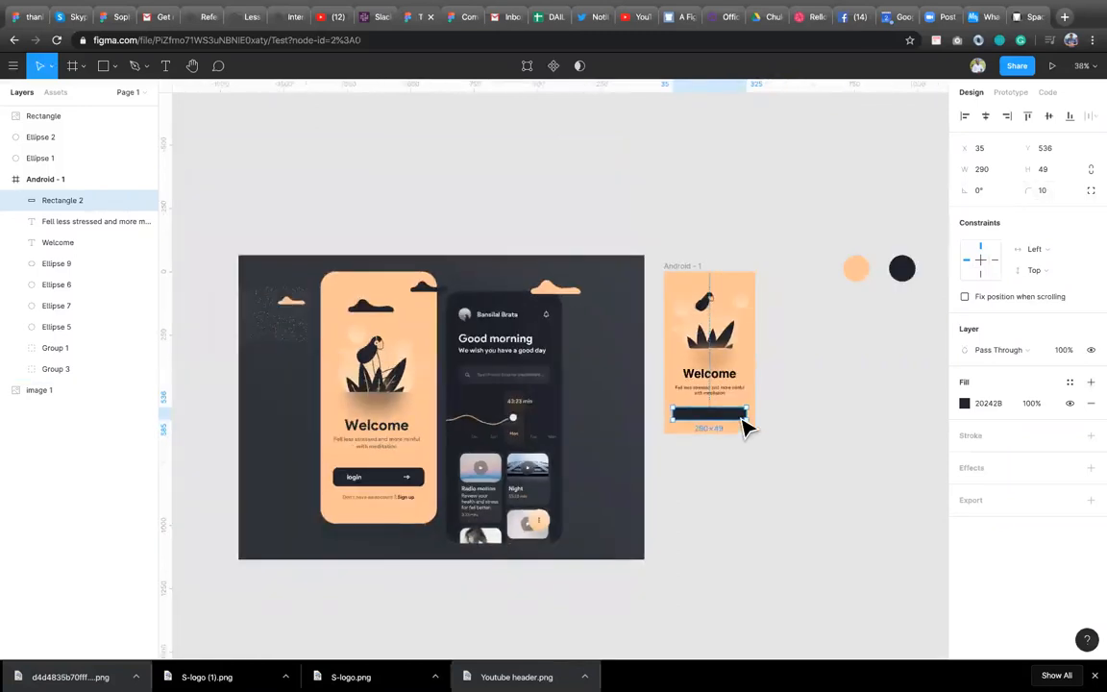
pyautogui.keyDown('ctrl'); pyautogui.scroll(2, 746, 427); pyautogui.keyUp('ctrl')
pyautogui.press('t')
pyautogui.click(673, 412)
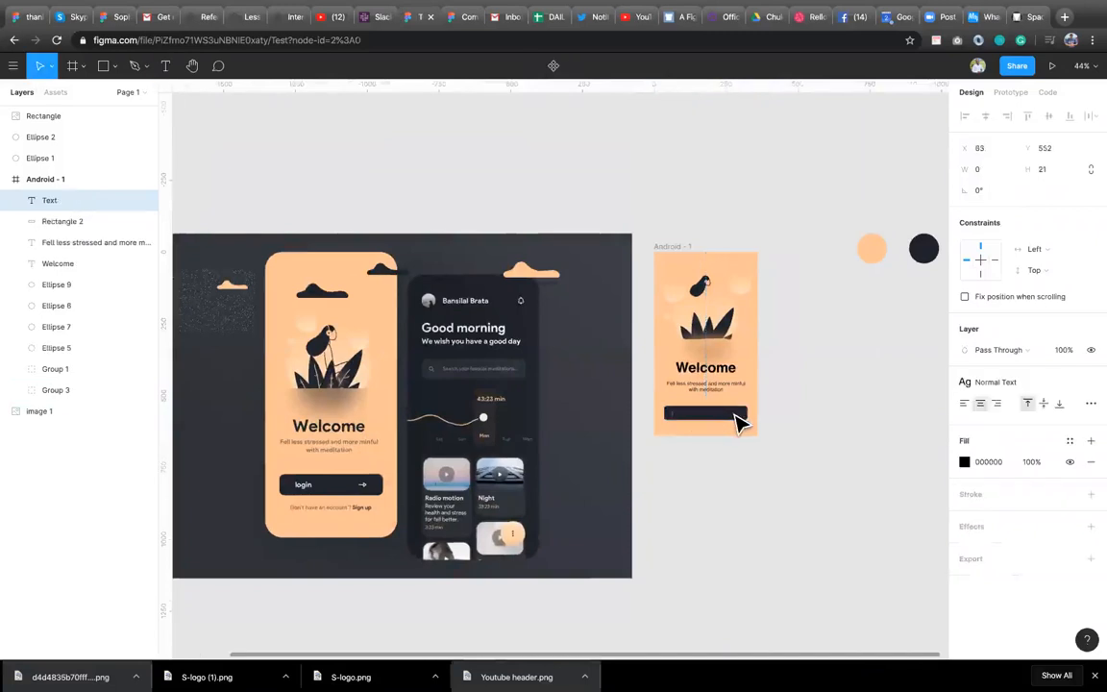
pyautogui.write('login')
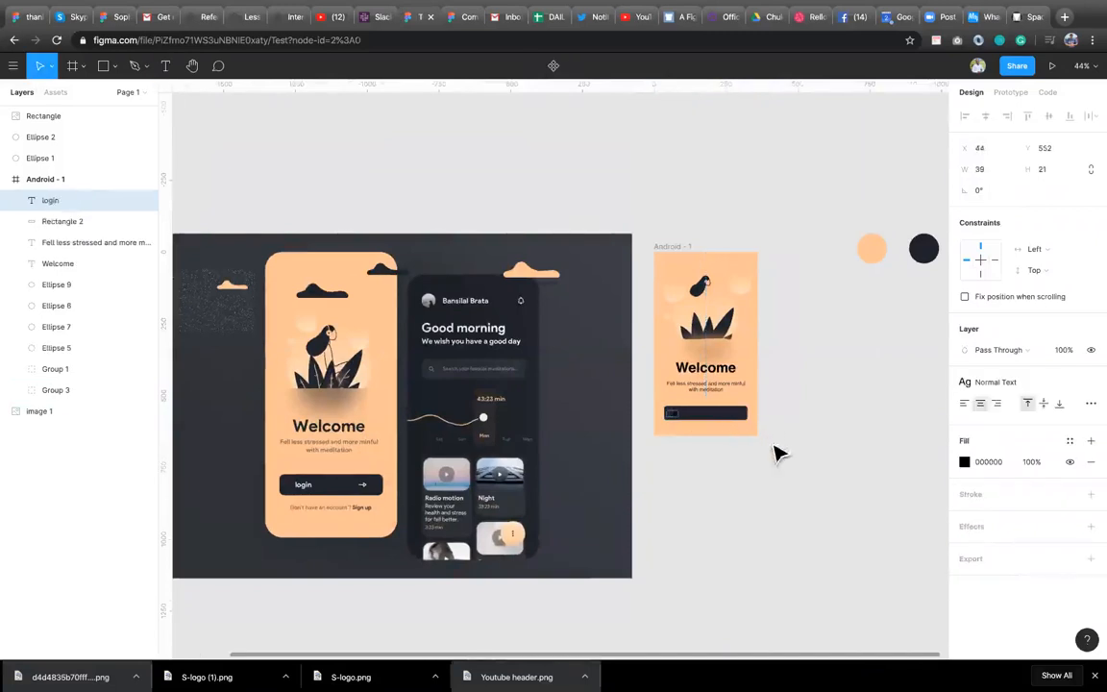
pyautogui.press('Escape')
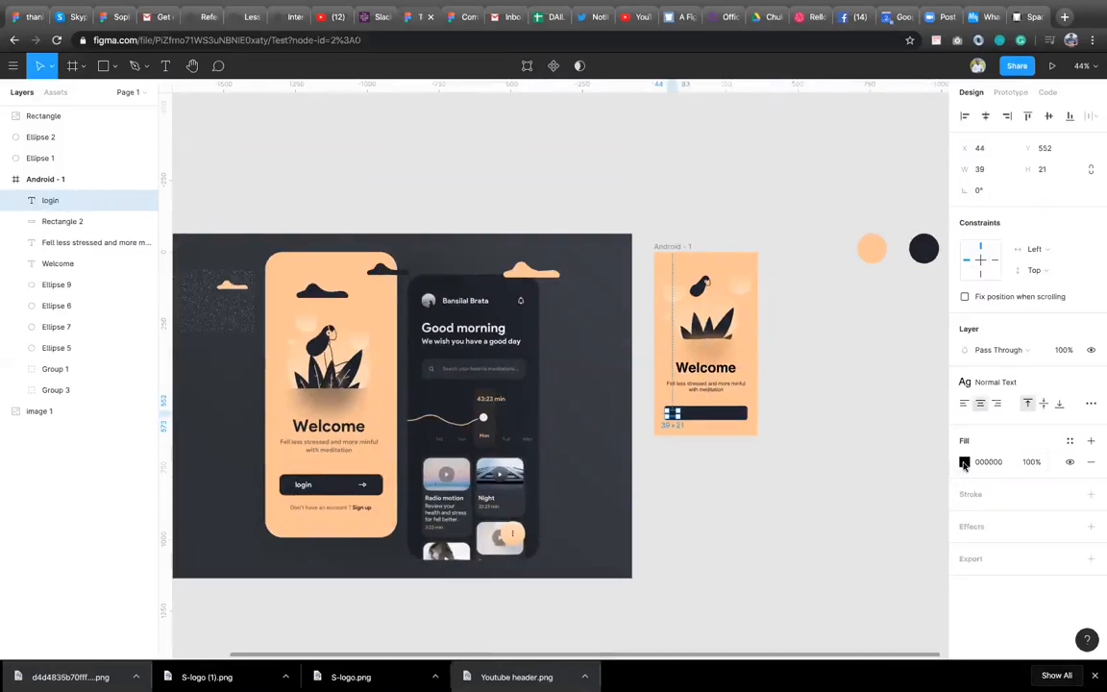
# Set the login label's fill colour to white FFFFFF.
pyautogui.click(965, 462)
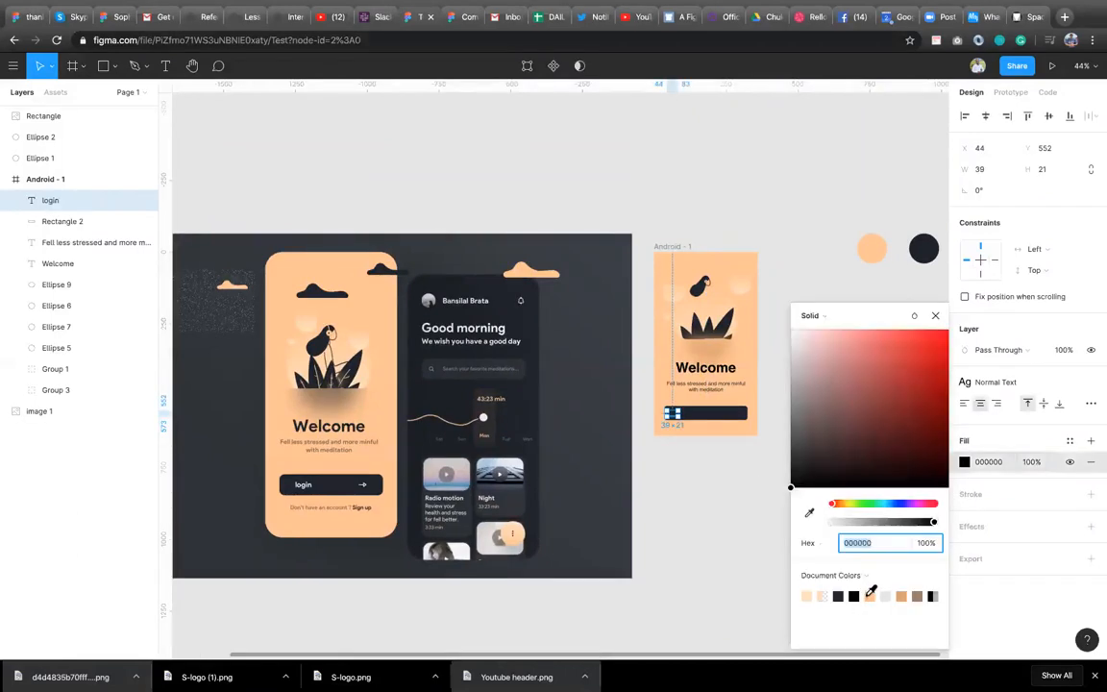
pyautogui.moveTo(790, 484); pyautogui.dragTo(771, 333)
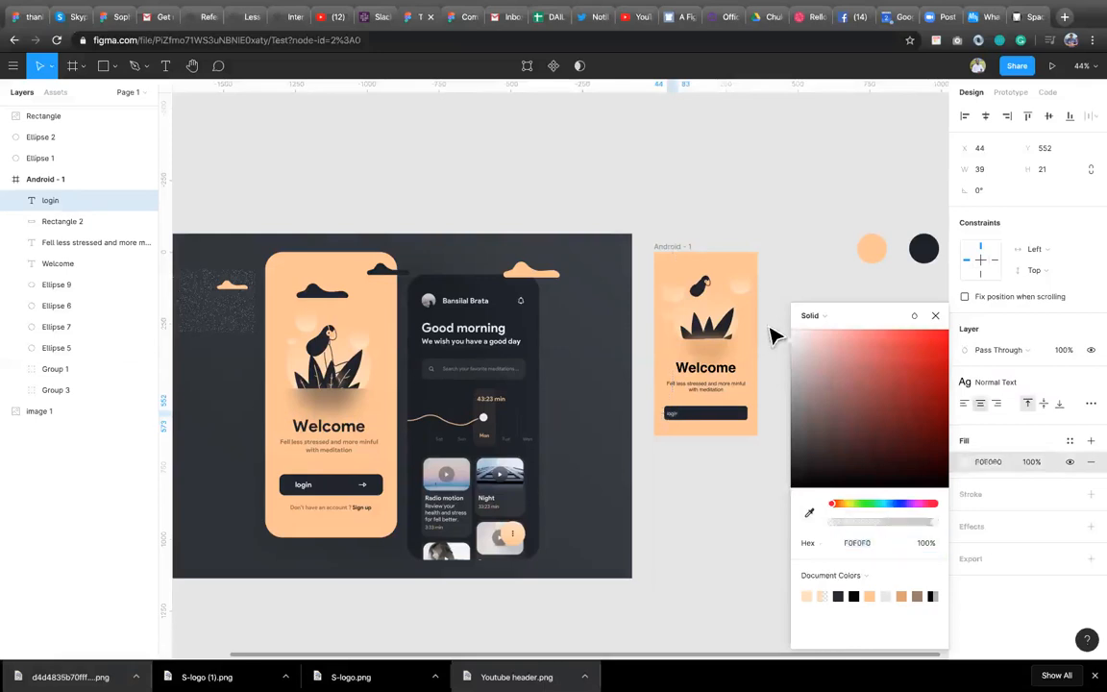
pyautogui.click(932, 315)
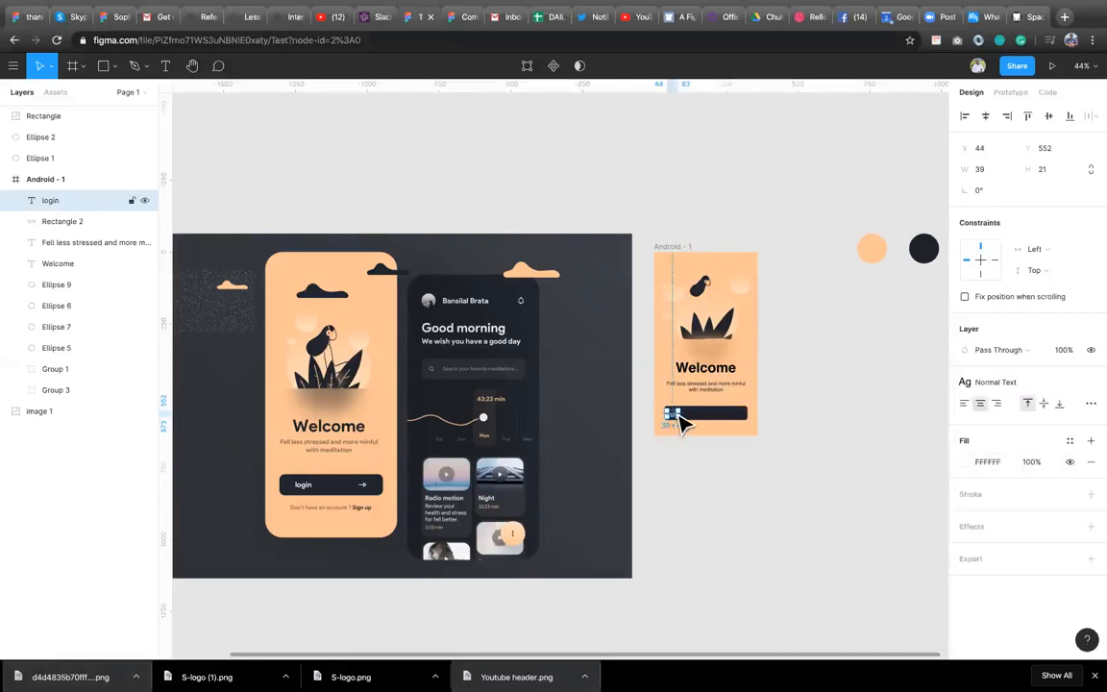
pyautogui.click(679, 300)
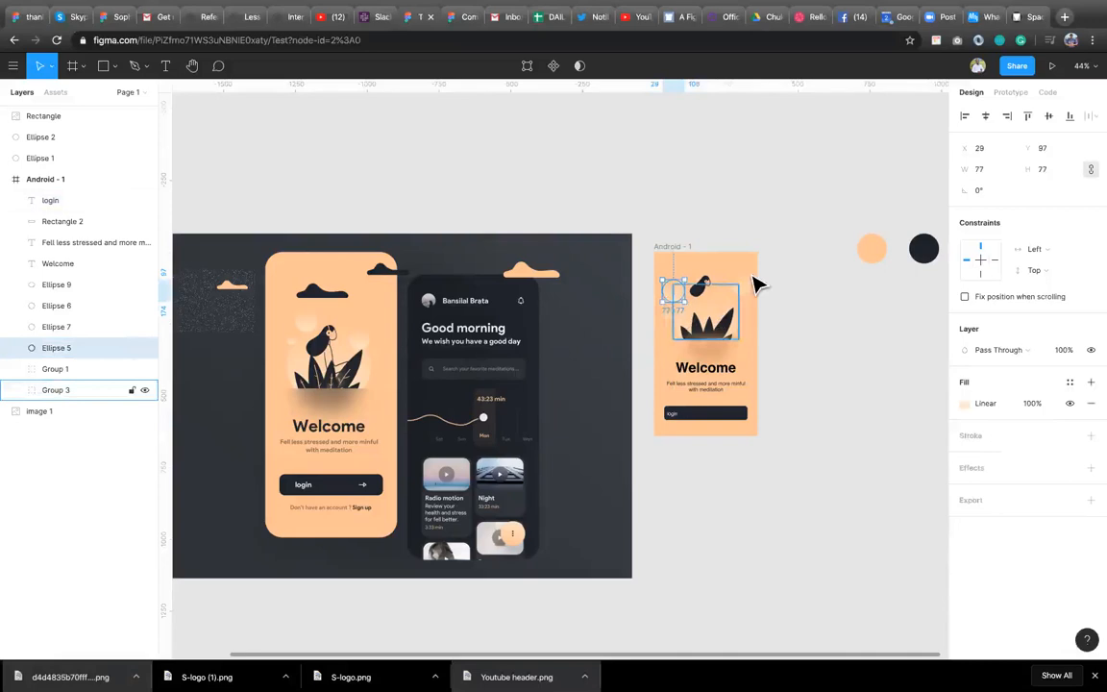
pyautogui.keyDown('shift'); pyautogui.click(739, 291); pyautogui.keyUp('shift')
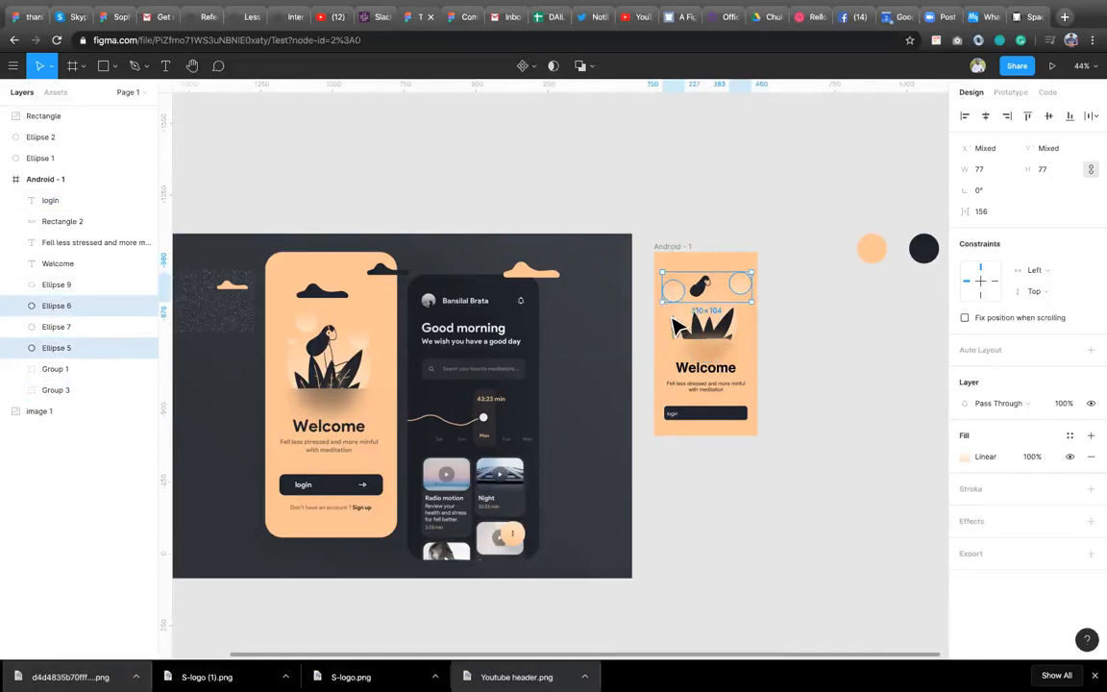
pyautogui.keyDown('shift'); pyautogui.click(702, 332); pyautogui.keyUp('shift')
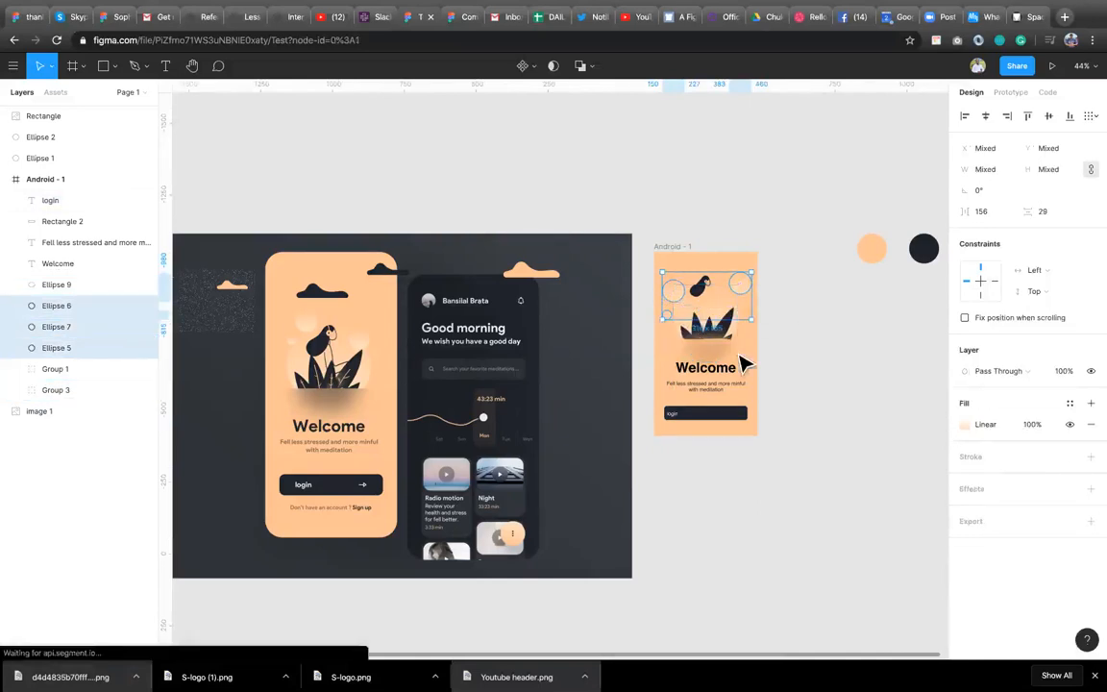
pyautogui.press('Escape')
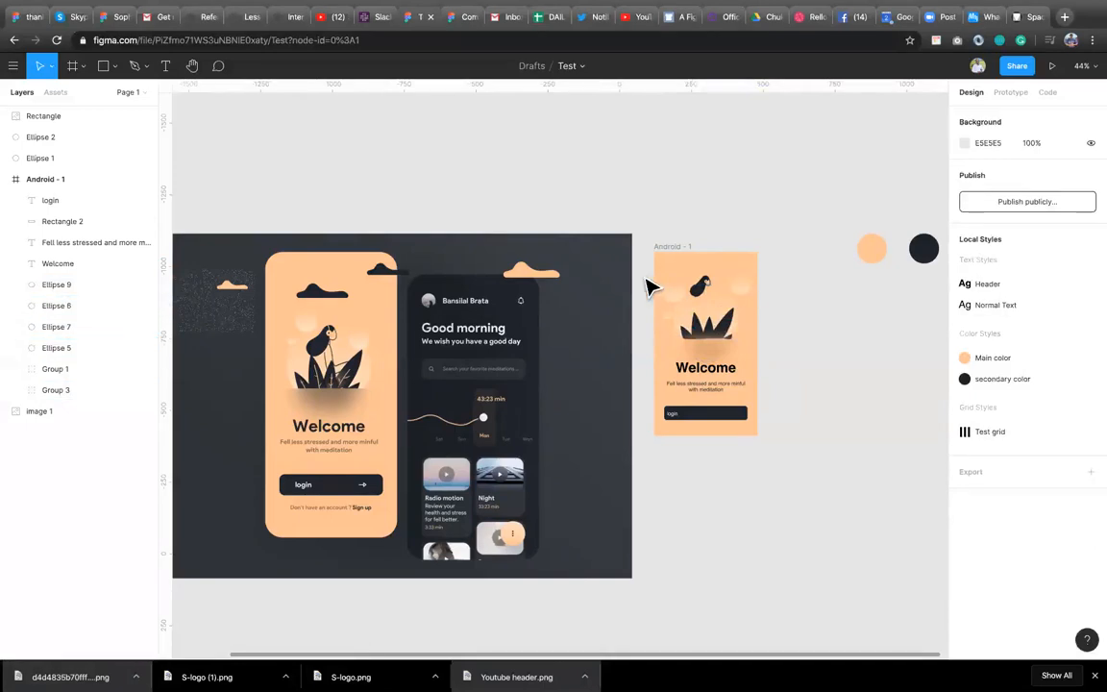
# Group the illustration's ellipses and plant groups inside the frame and rename the group Illustration.
pyautogui.moveTo(644, 276); pyautogui.dragTo(762, 349)
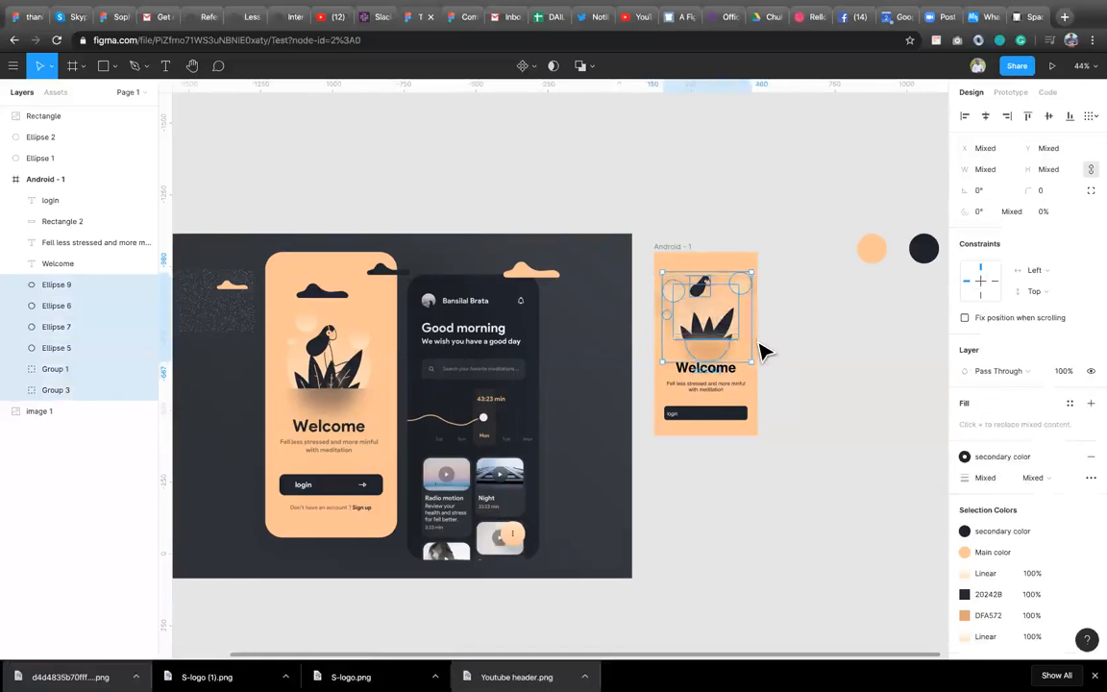
pyautogui.hotkey('ctrl', 'g')
pyautogui.moveTo(67, 289); pyautogui.dragTo(63, 288)
pyautogui.doubleClick(54, 284)
pyautogui.write('Illustration')
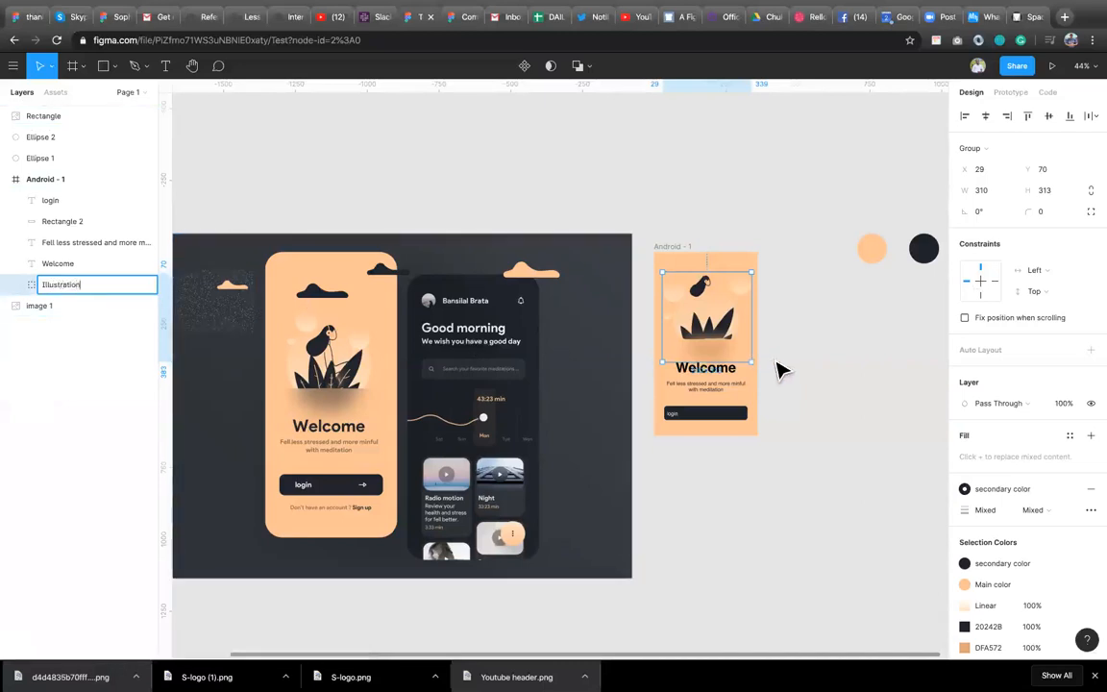
pyautogui.click(781, 368)
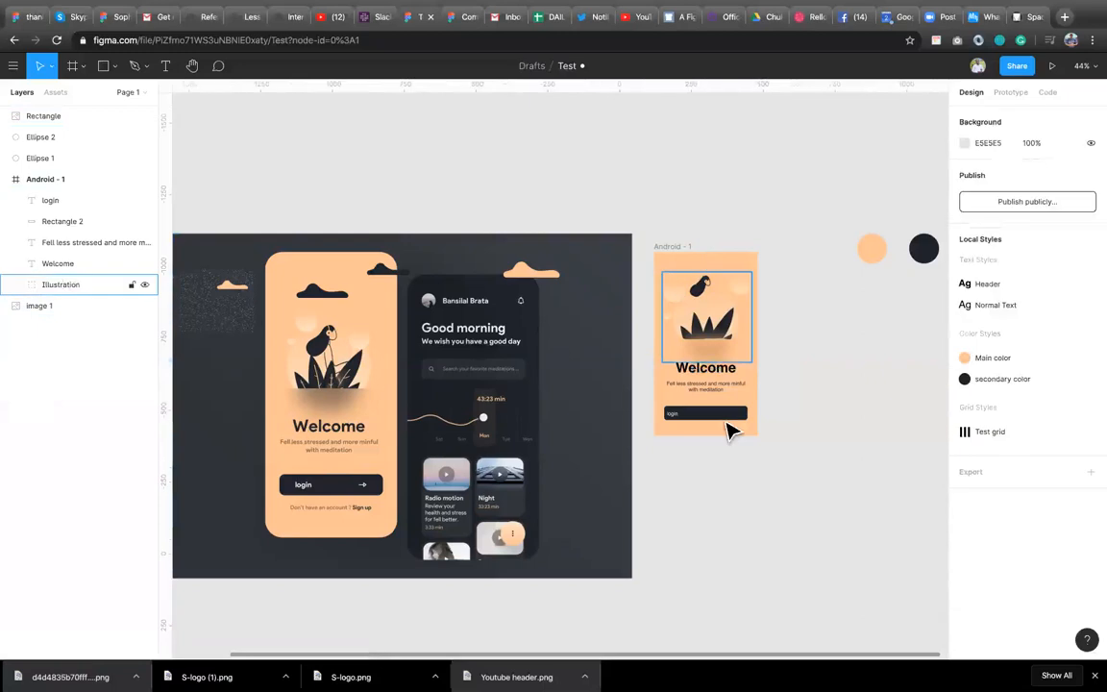
# Rename the subtitle text layer Paragraph.
pyautogui.click(721, 373)
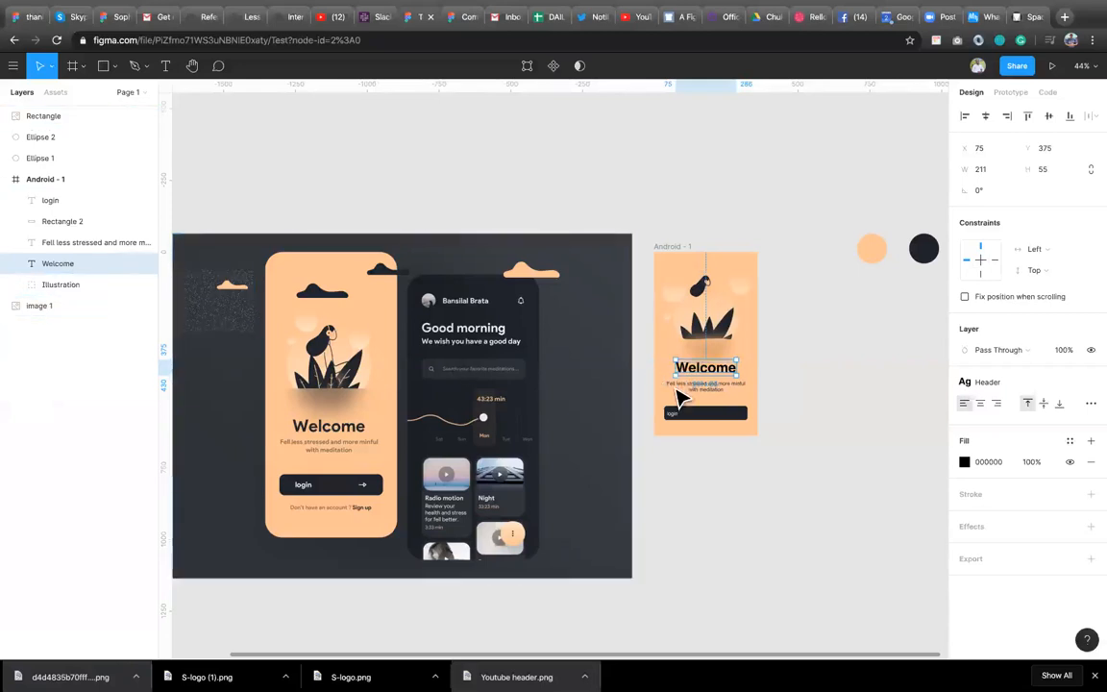
pyautogui.click(59, 244)
pyautogui.doubleClick(59, 244)
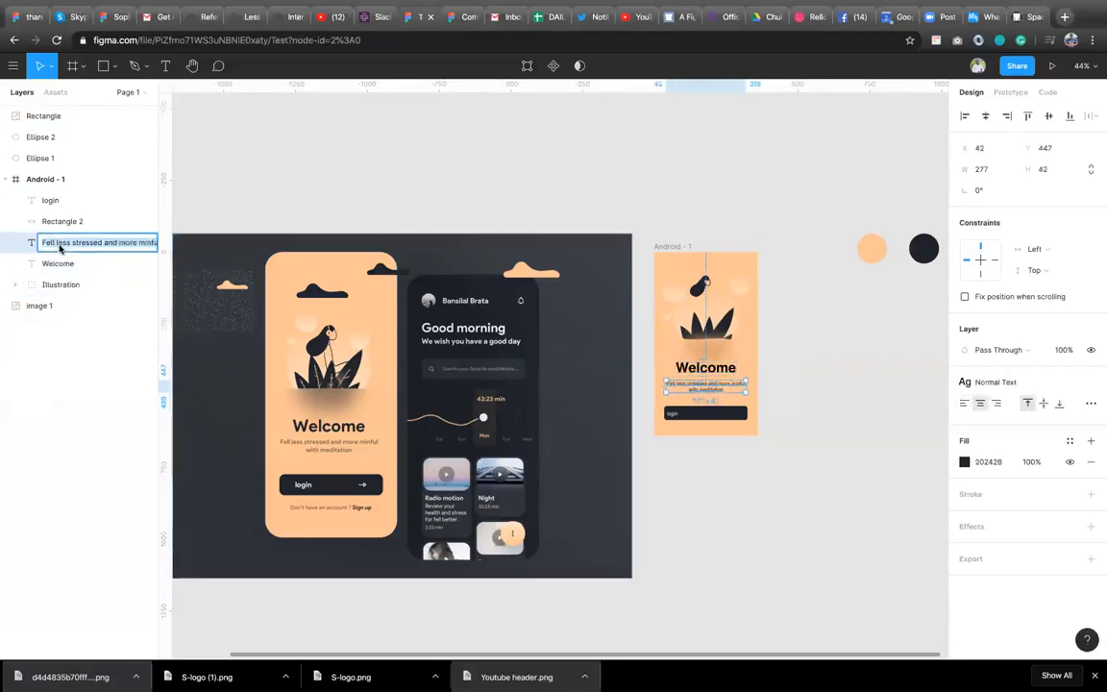
pyautogui.write('Paragra')
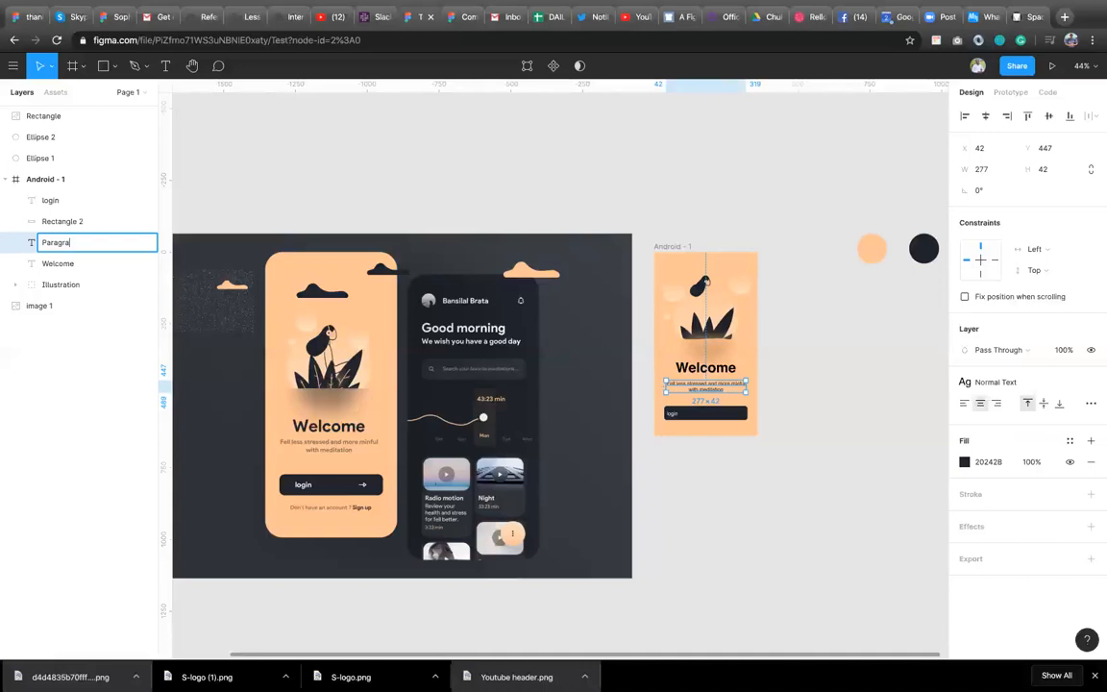
pyautogui.write('ph')
pyautogui.press('Return')
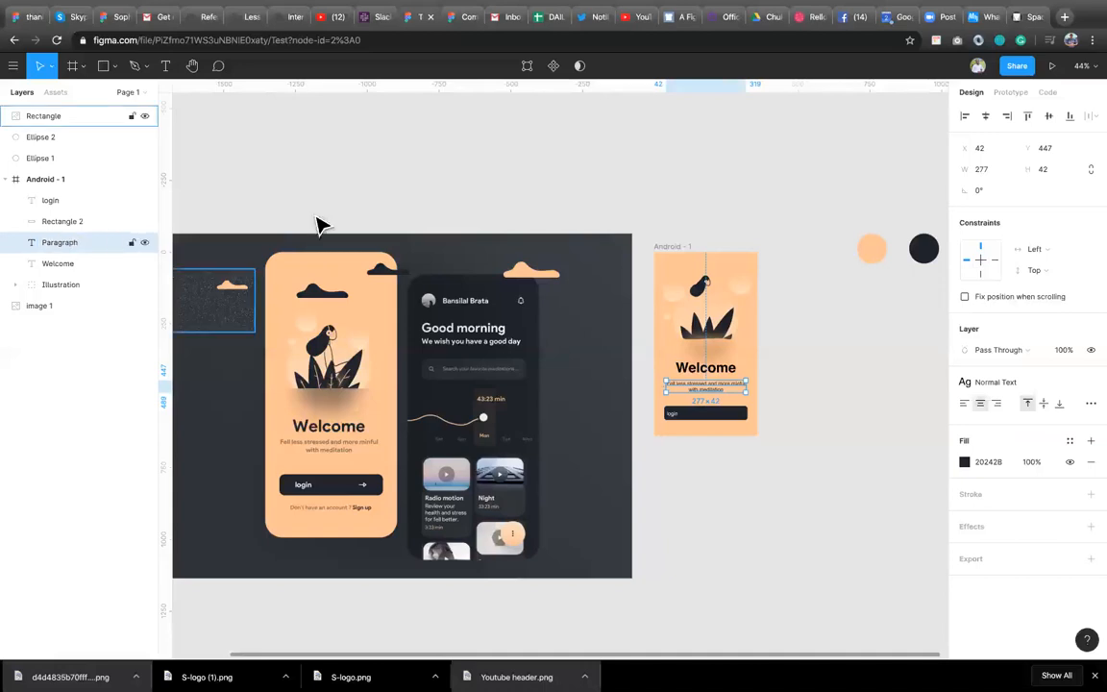
# Rename the Welcome heading layer Big text.
pyautogui.click(706, 373)
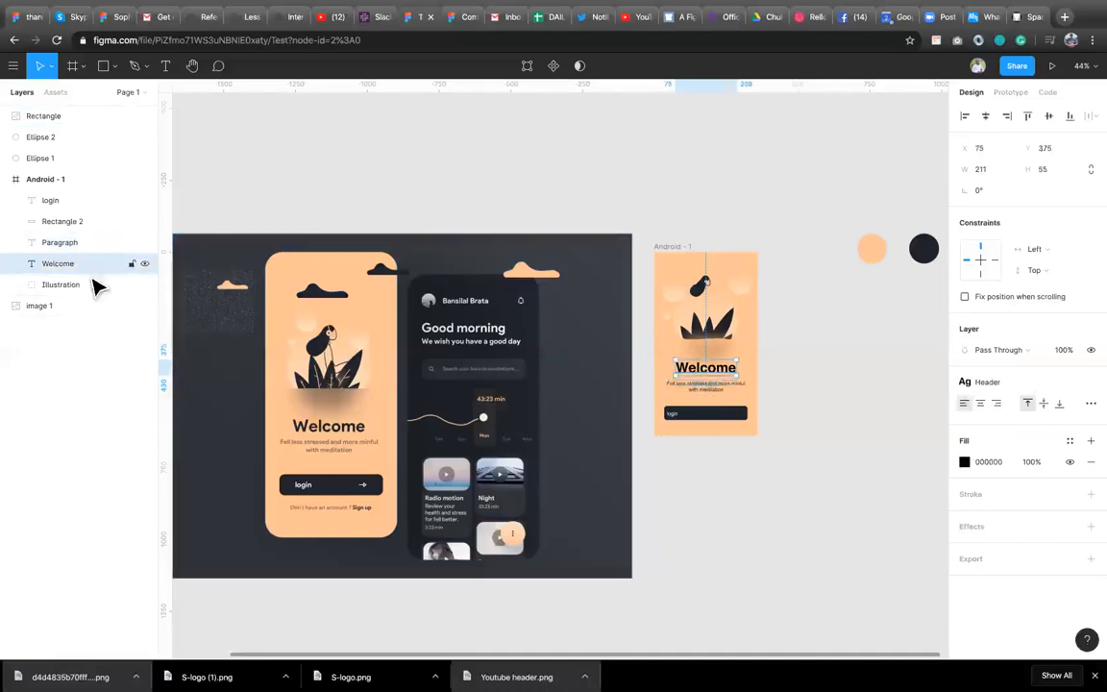
pyautogui.doubleClick(65, 266)
pyautogui.write('Big text')
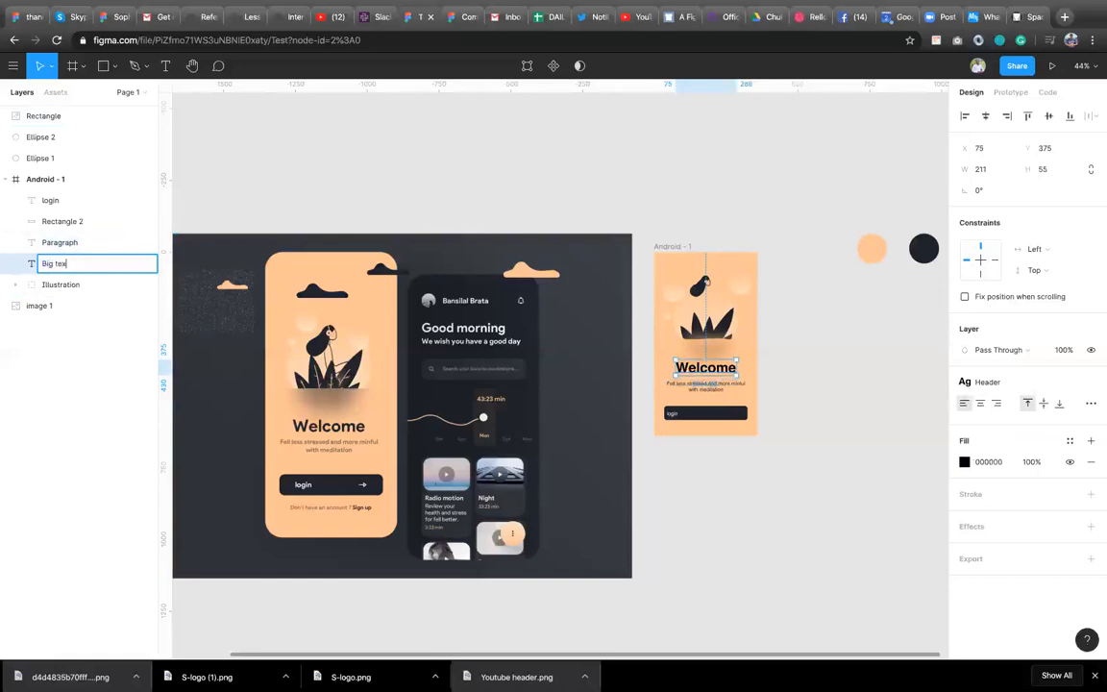
pyautogui.click(782, 387)
pyautogui.click(715, 379)
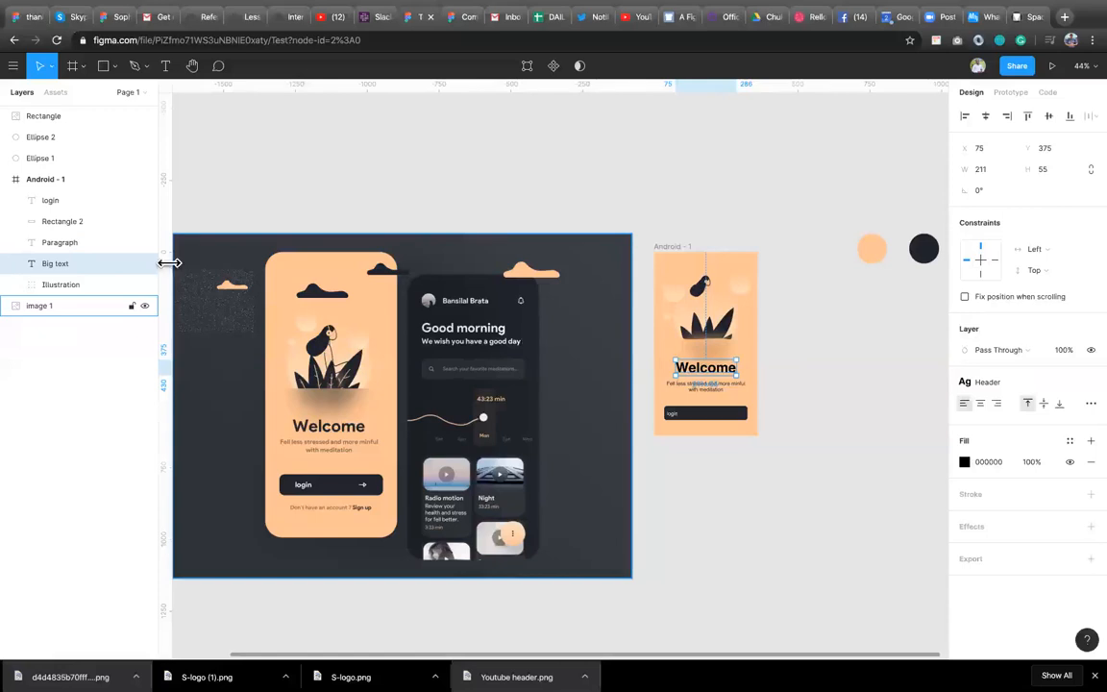
# Detach the Normal Text style from the login label and set its font weight to Bold.
pyautogui.click(673, 416)
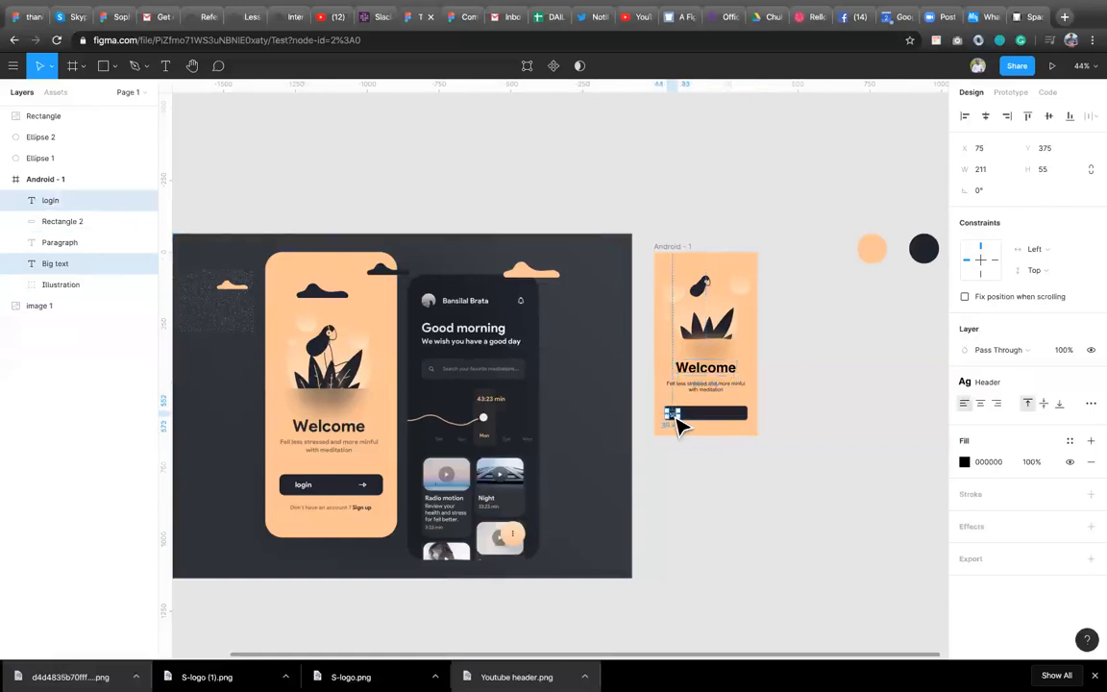
pyautogui.click(1093, 385)
pyautogui.click(984, 426)
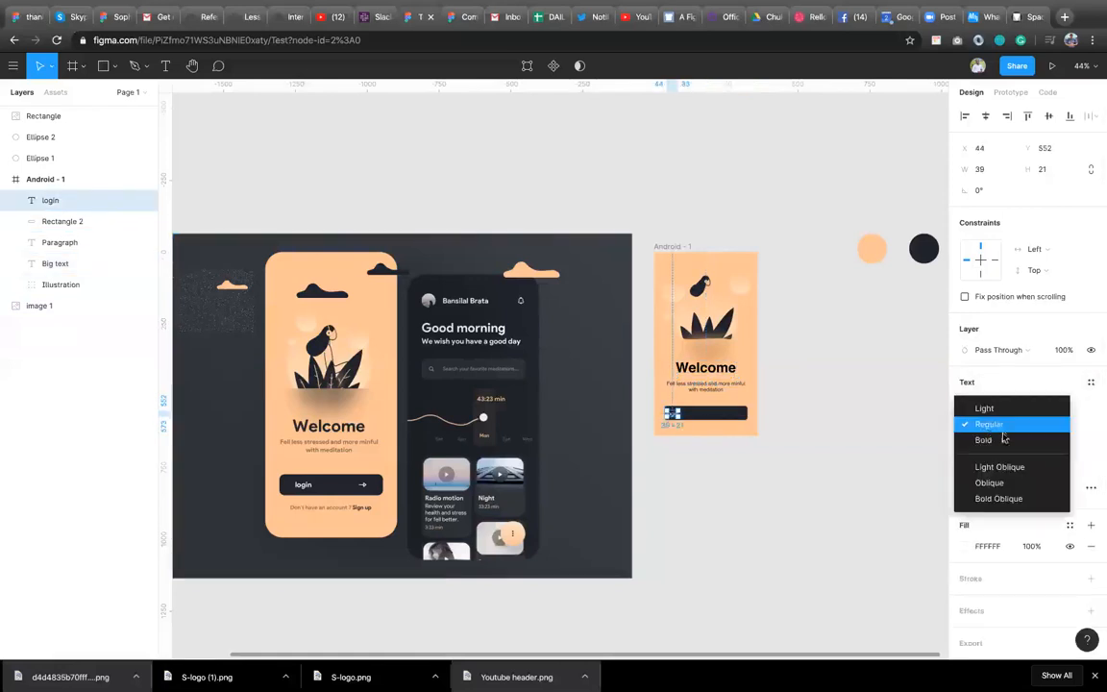
pyautogui.click(1003, 439)
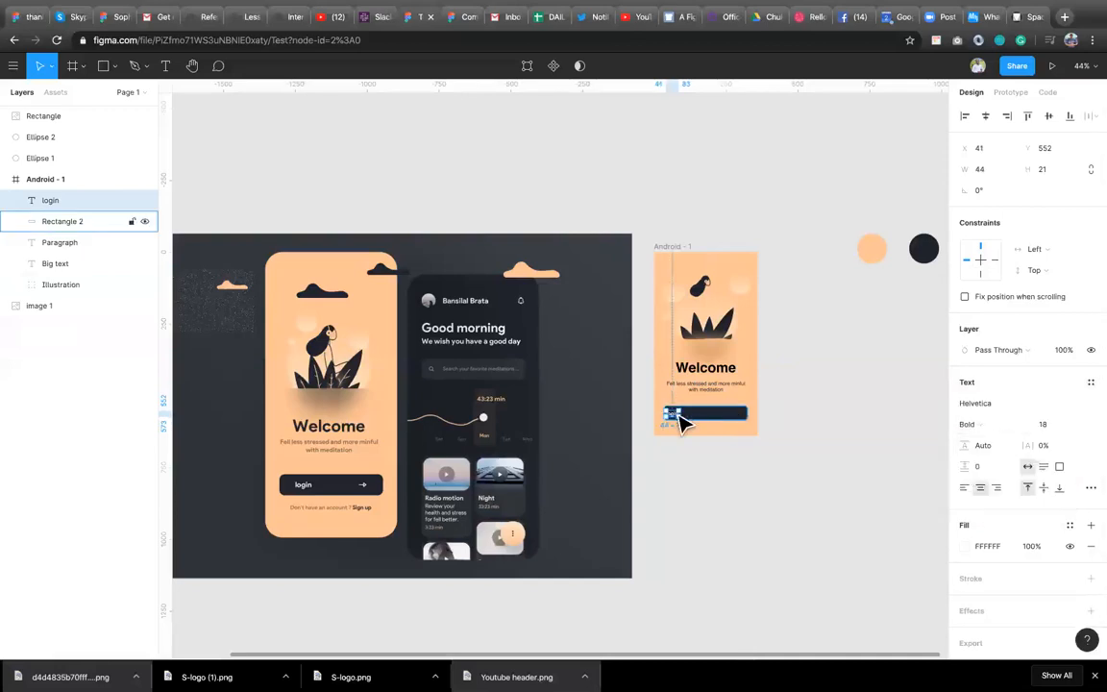
# Move the login label inside the button to about X 75, Y 553.
pyautogui.moveTo(672, 415); pyautogui.dragTo(683, 421)
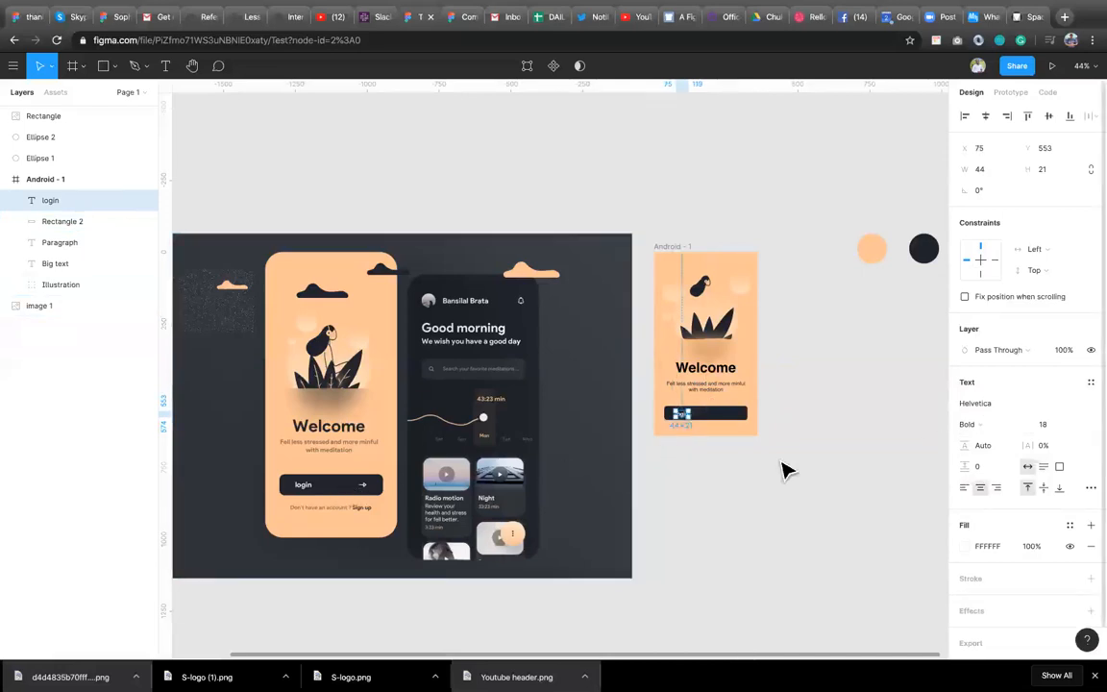
pyautogui.scroll(3, 781, 401)
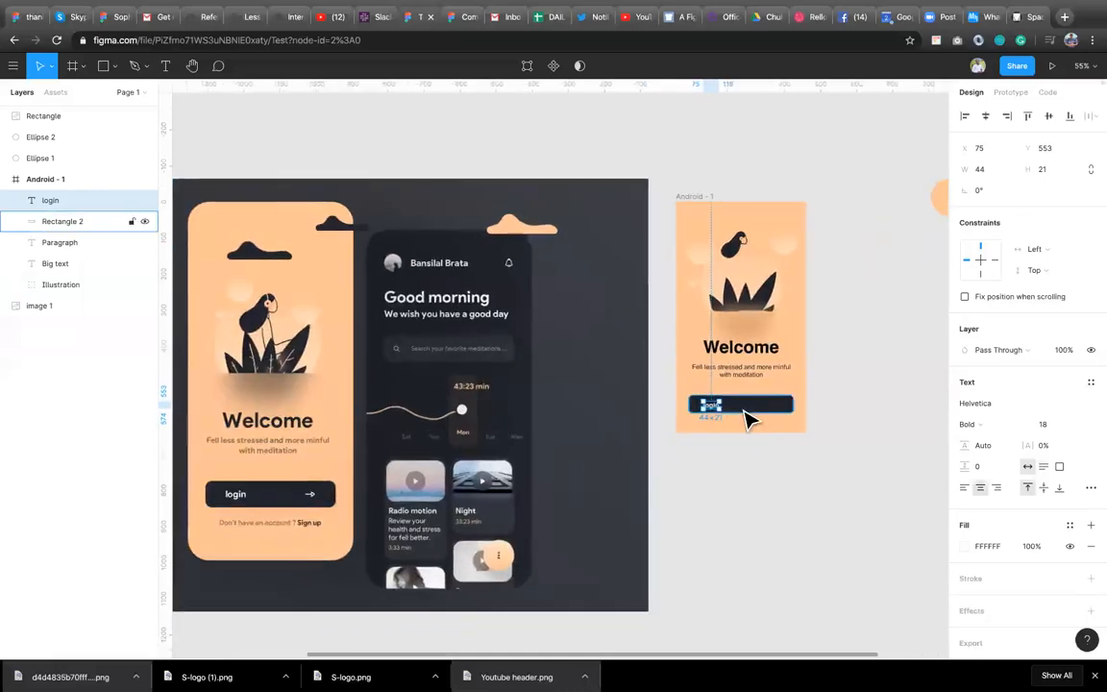
# Consult the Material Design spacing methods and touch targets guidance in another browser tab, then return to the Test file.
pyautogui.click(741, 408)
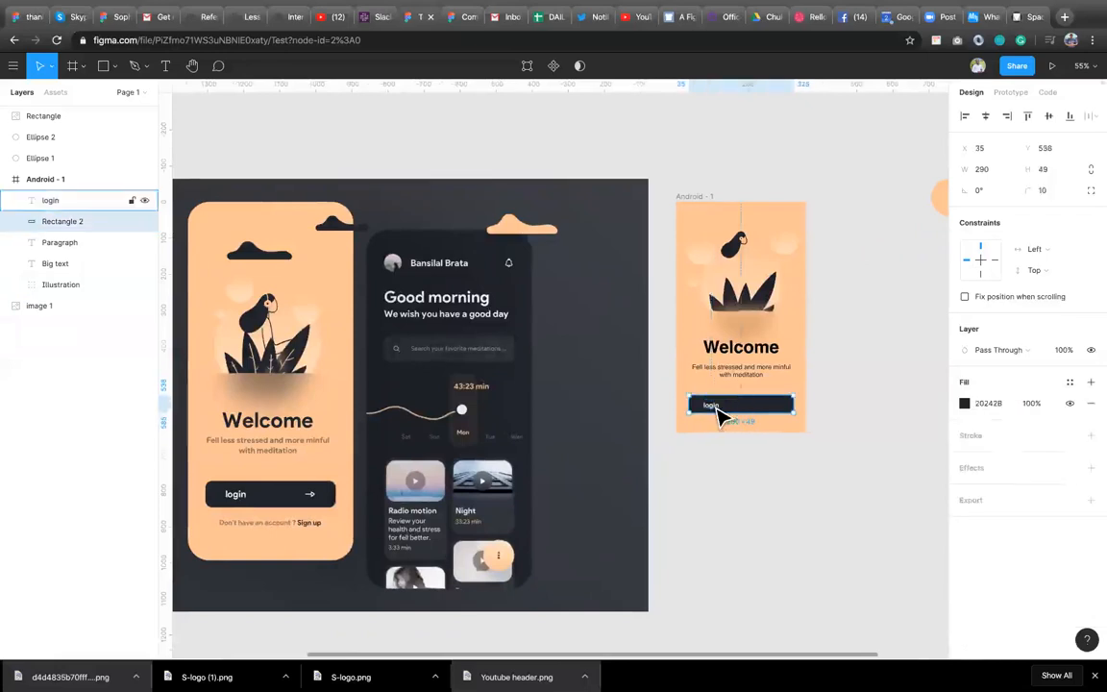
pyautogui.keyDown('shift'); pyautogui.click(734, 404); pyautogui.keyUp('shift')
pyautogui.click(760, 402)
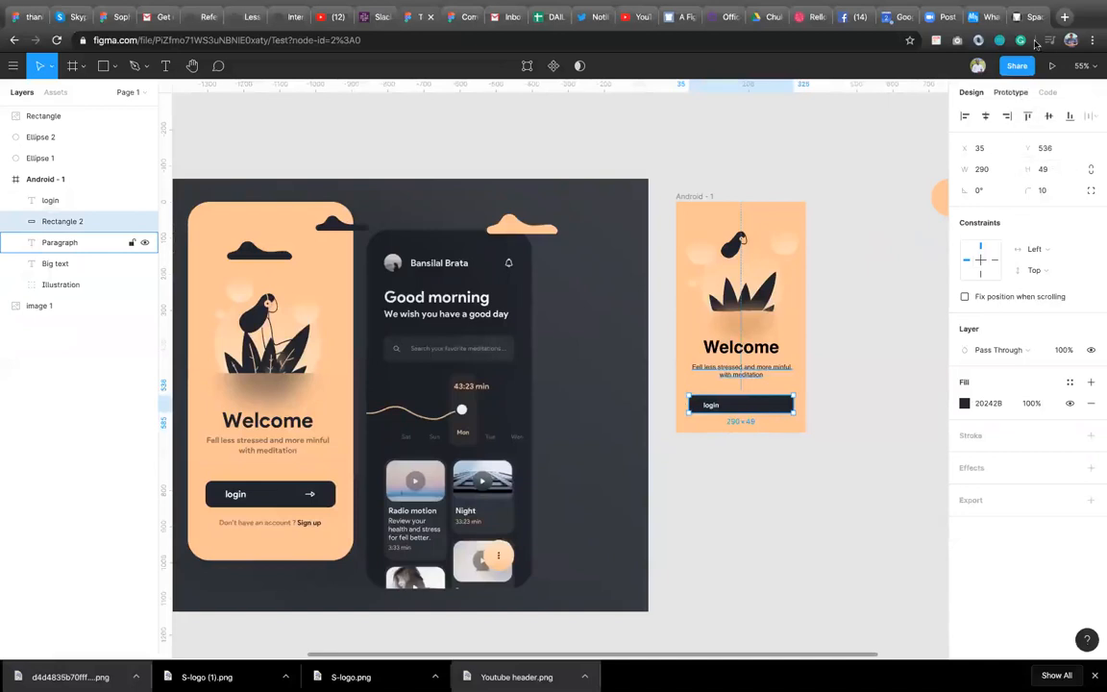
pyautogui.hotkey('ctrl', '9')
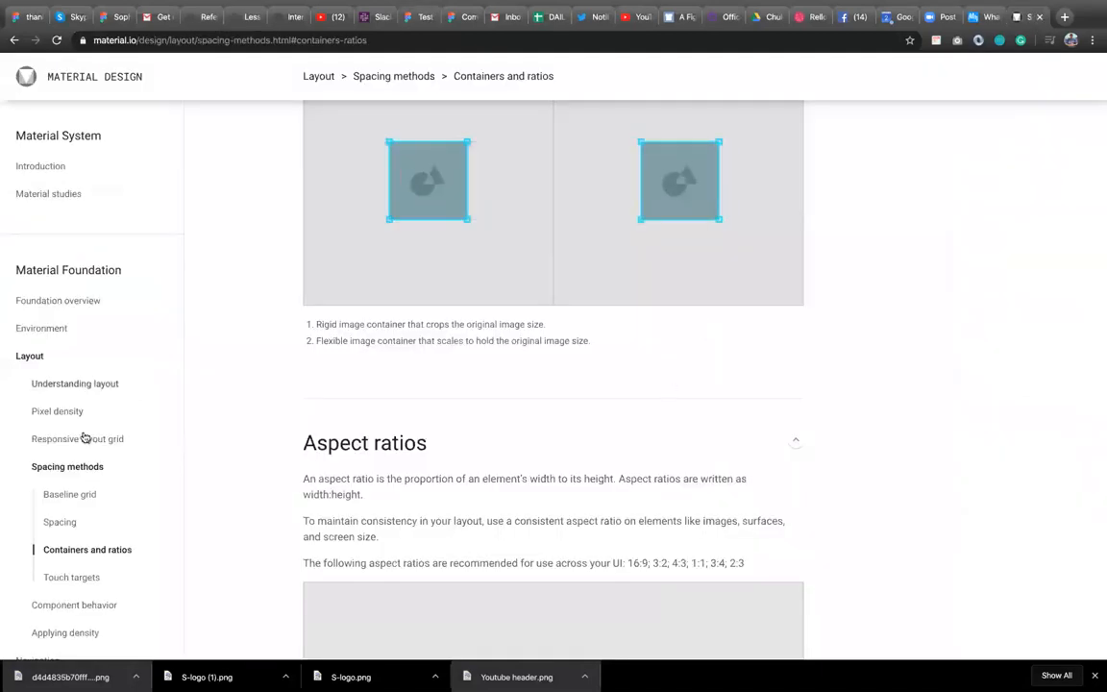
pyautogui.scroll(-12, 514, 516)
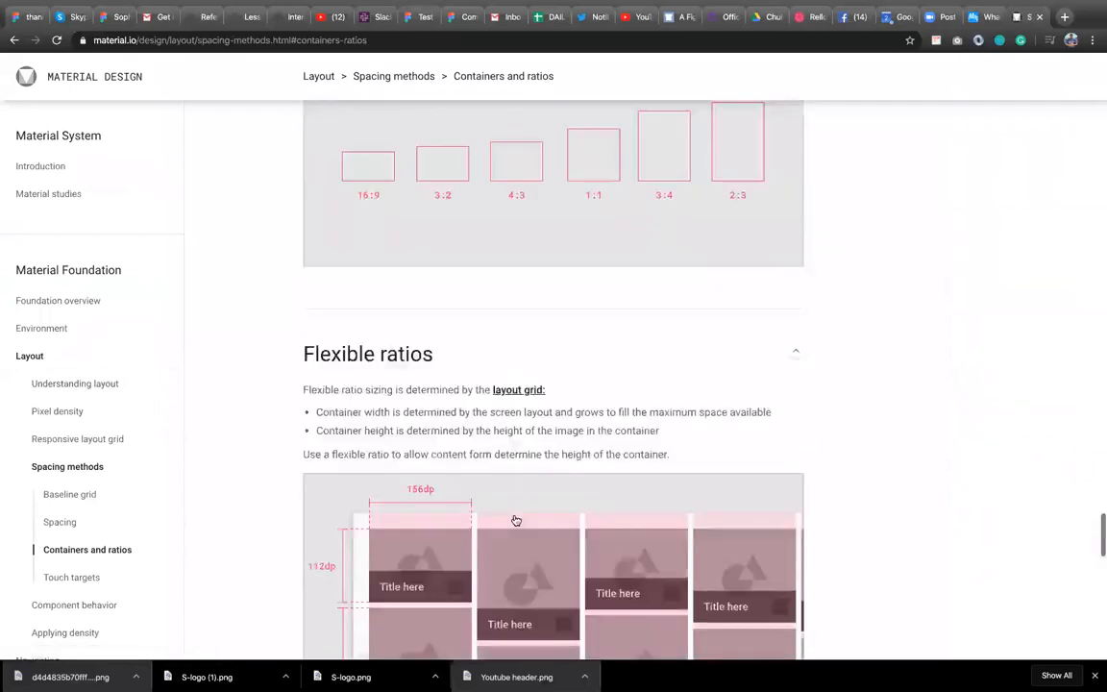
pyautogui.scroll(-5, 516, 520)
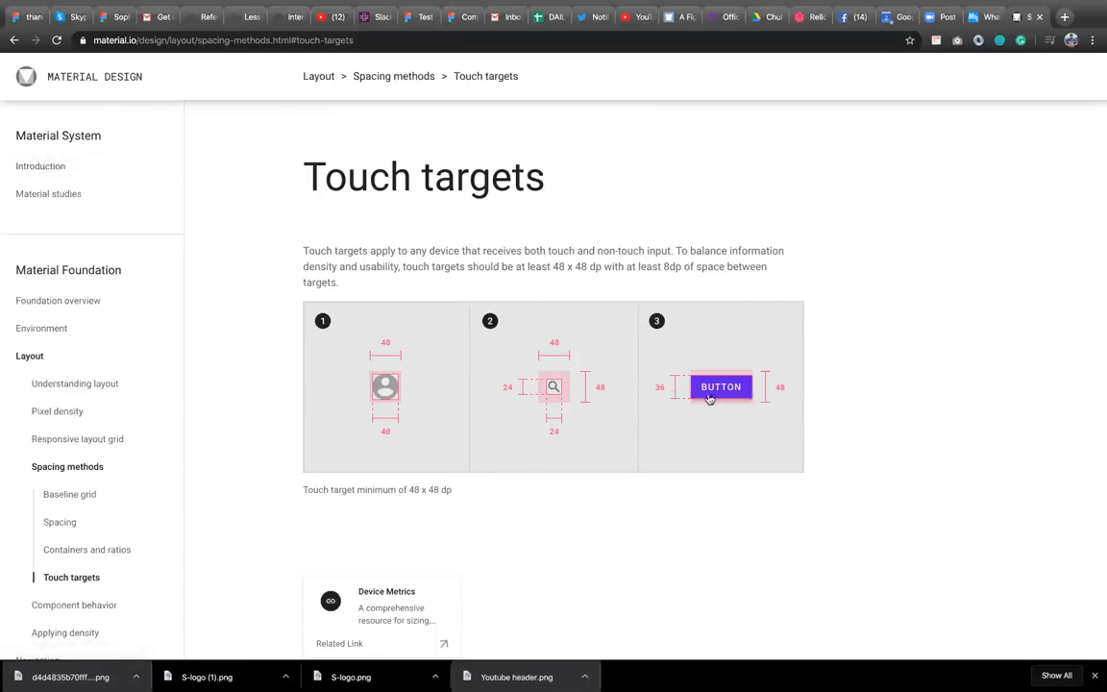
pyautogui.click(26, 18)
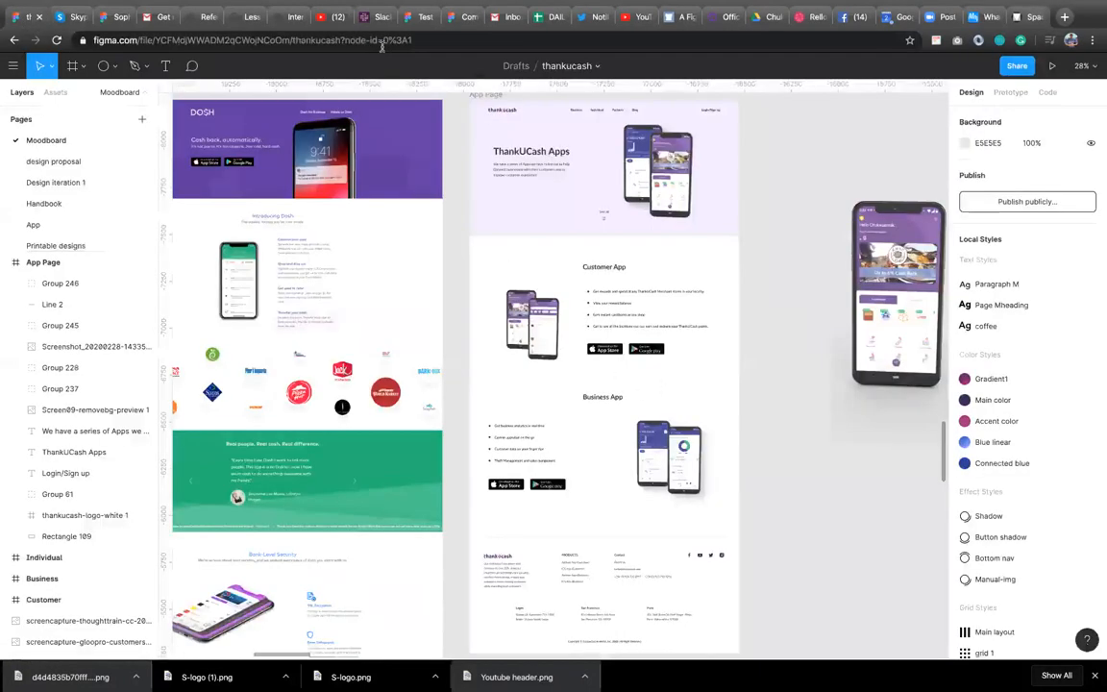
pyautogui.click(416, 17)
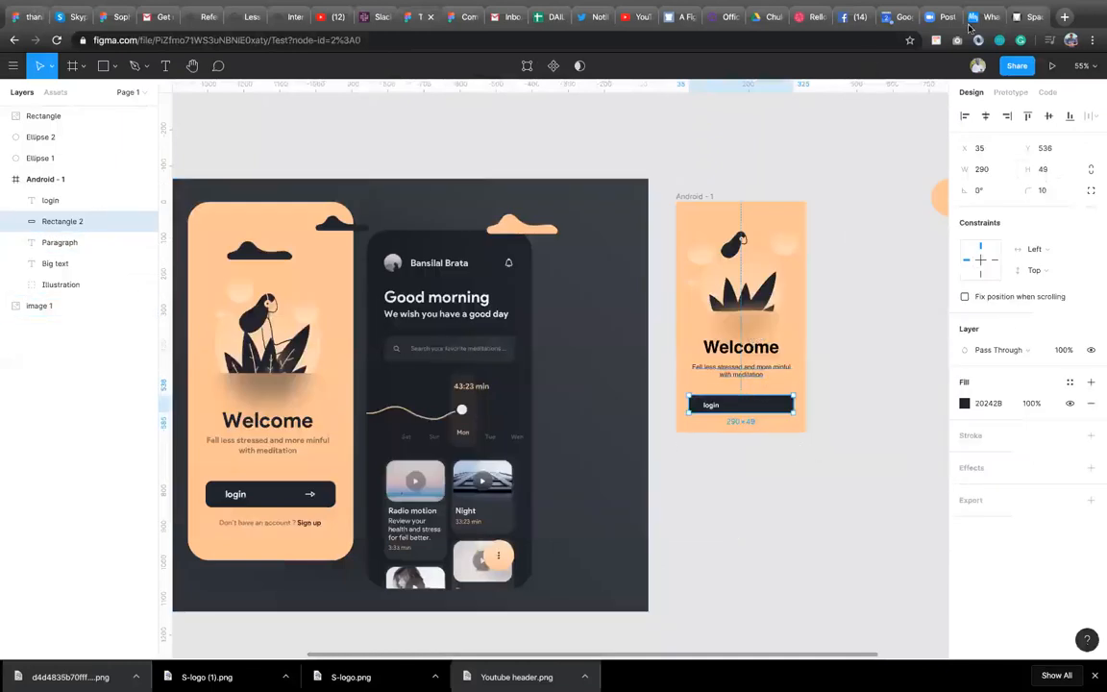
# Set the login button rectangle's height to 48.
pyautogui.click(1053, 176)
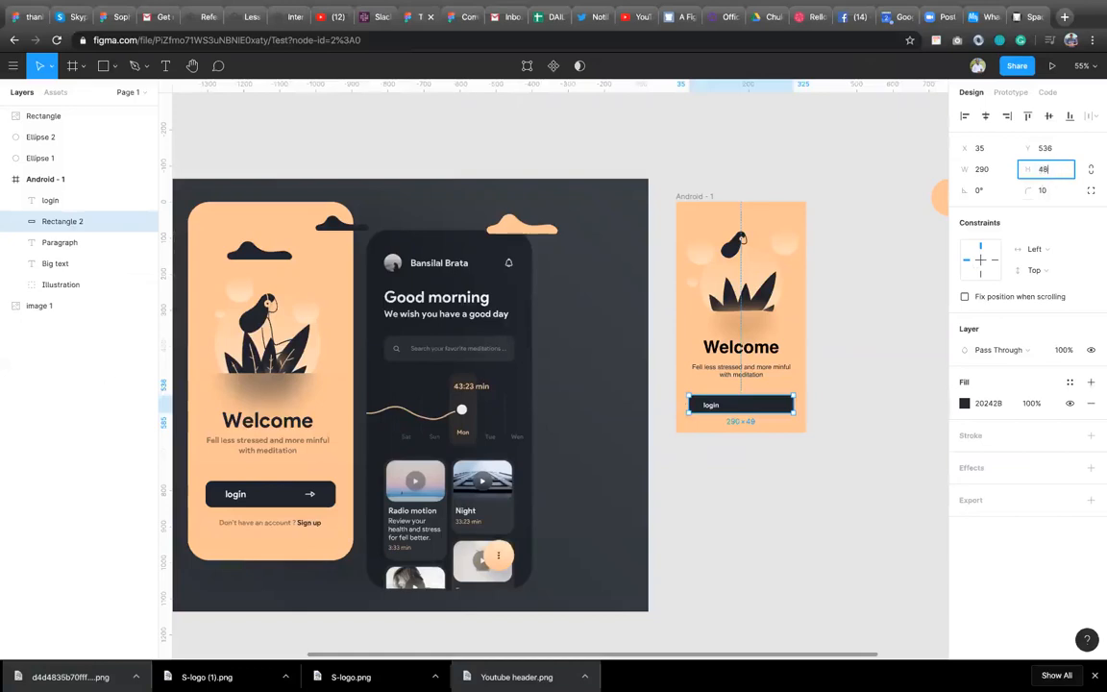
pyautogui.press('Return')
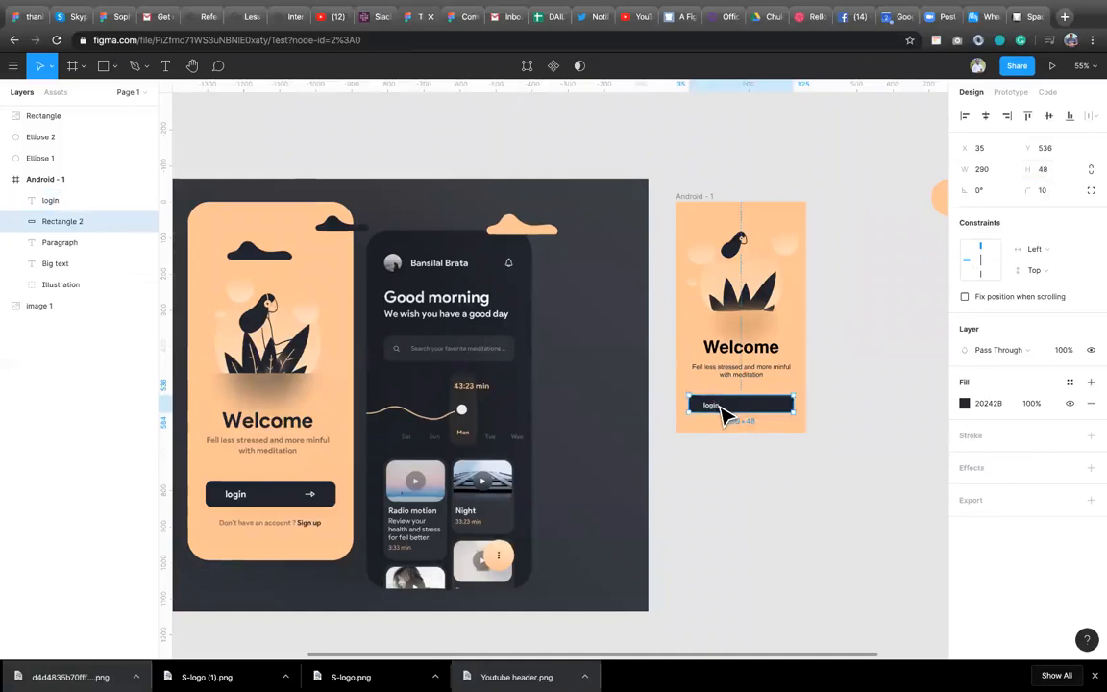
# Open the Material Design Icons plugin and focus its icon search field.
pyautogui.click(722, 410)
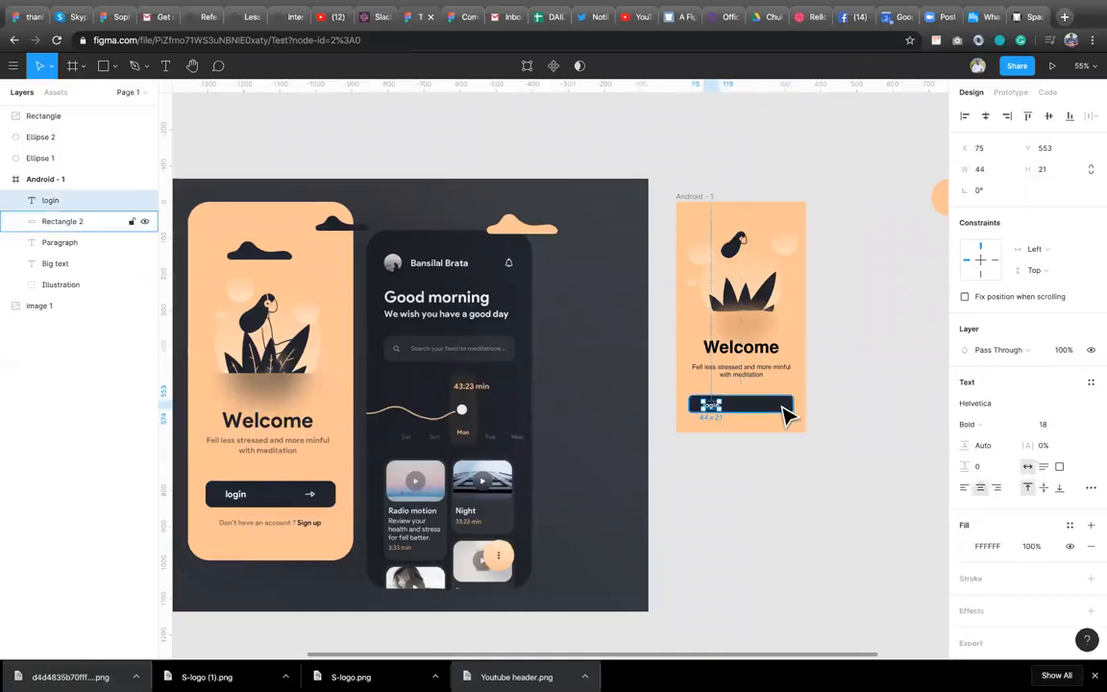
pyautogui.keyDown('shift'); pyautogui.click(787, 413); pyautogui.keyUp('shift')
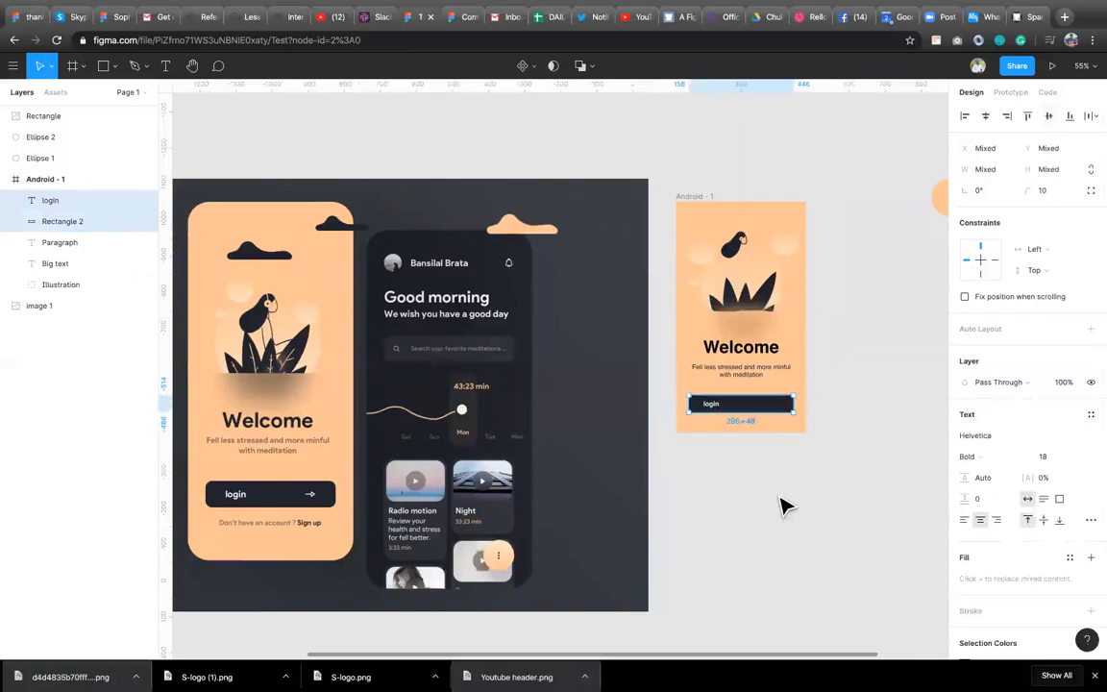
pyautogui.click(755, 476)
pyautogui.rightClick(740, 465)
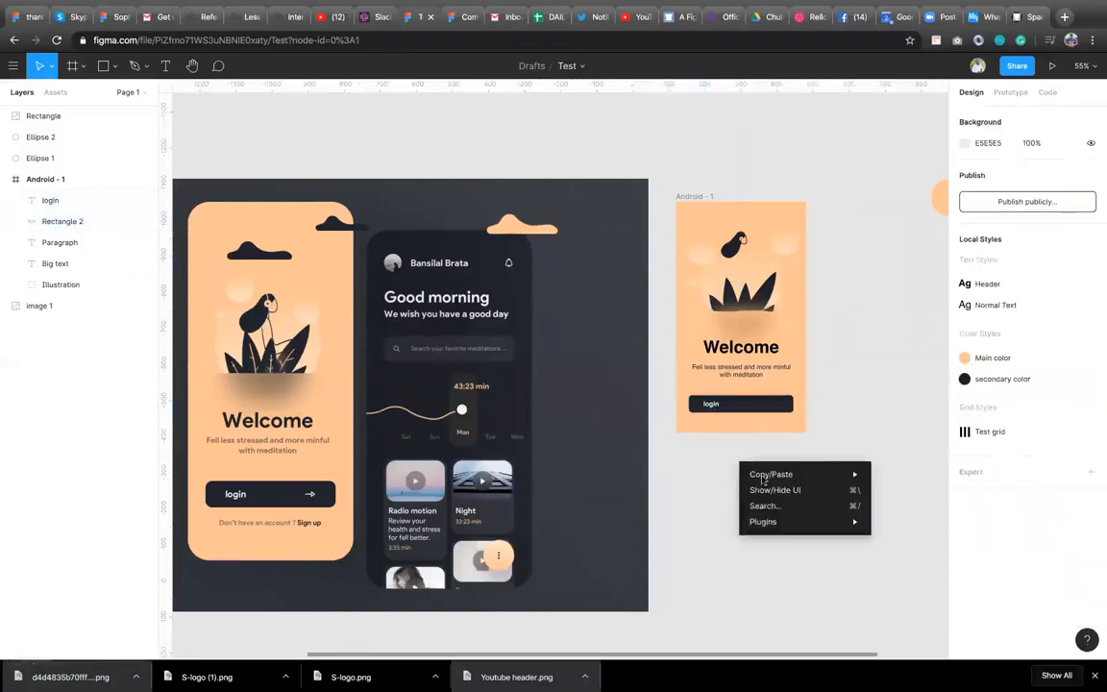
pyautogui.moveTo(799, 524)
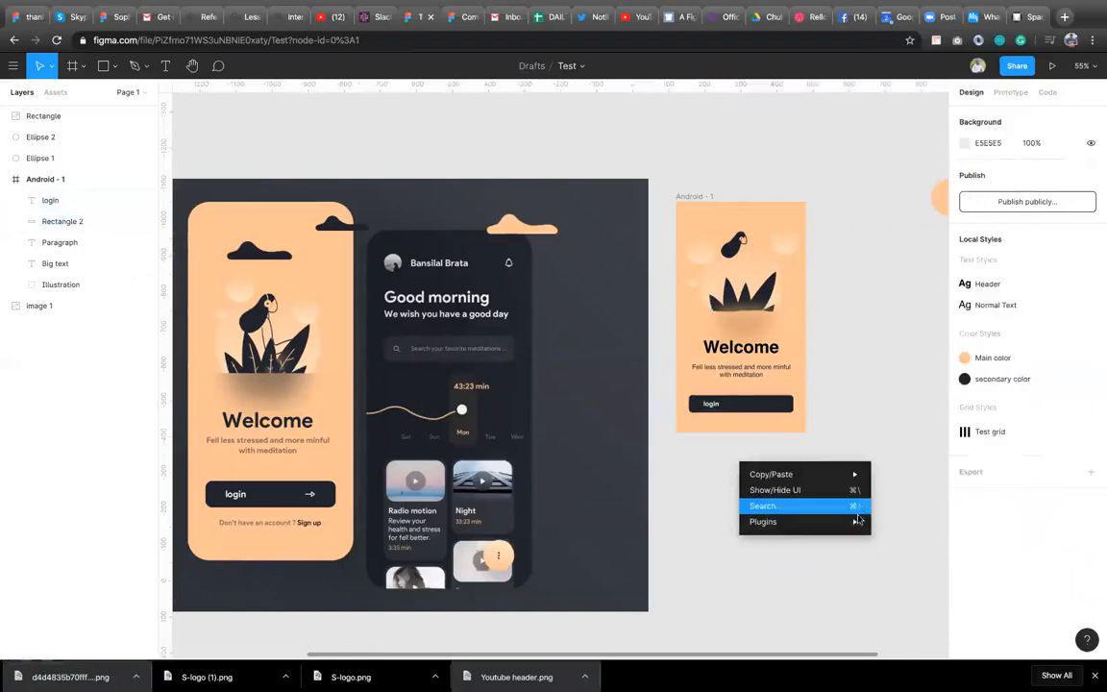
pyautogui.click(937, 356)
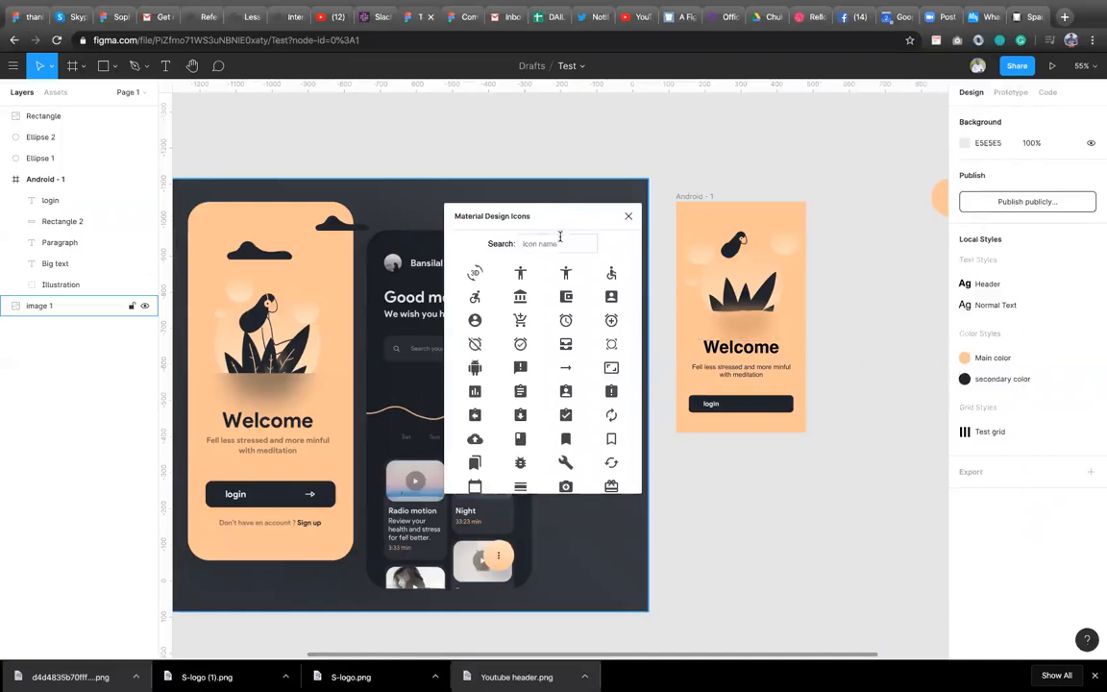
pyautogui.click(560, 243)
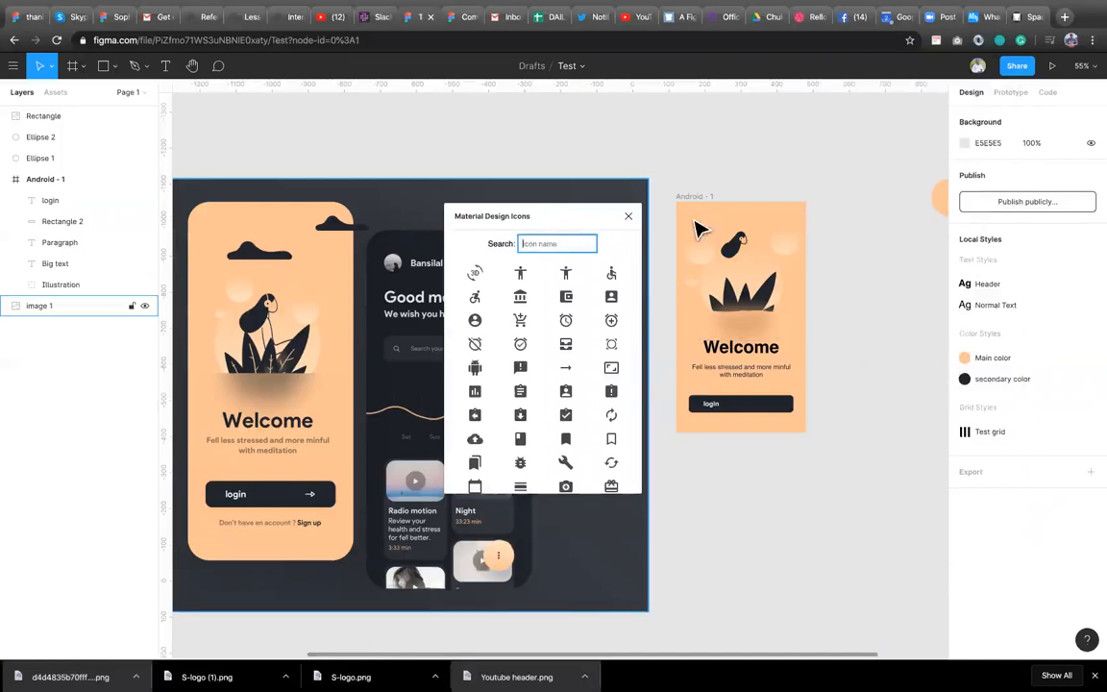
# Check the Material Design touch targets page in another tab, then return to the Test file.
pyautogui.click(1034, 21)
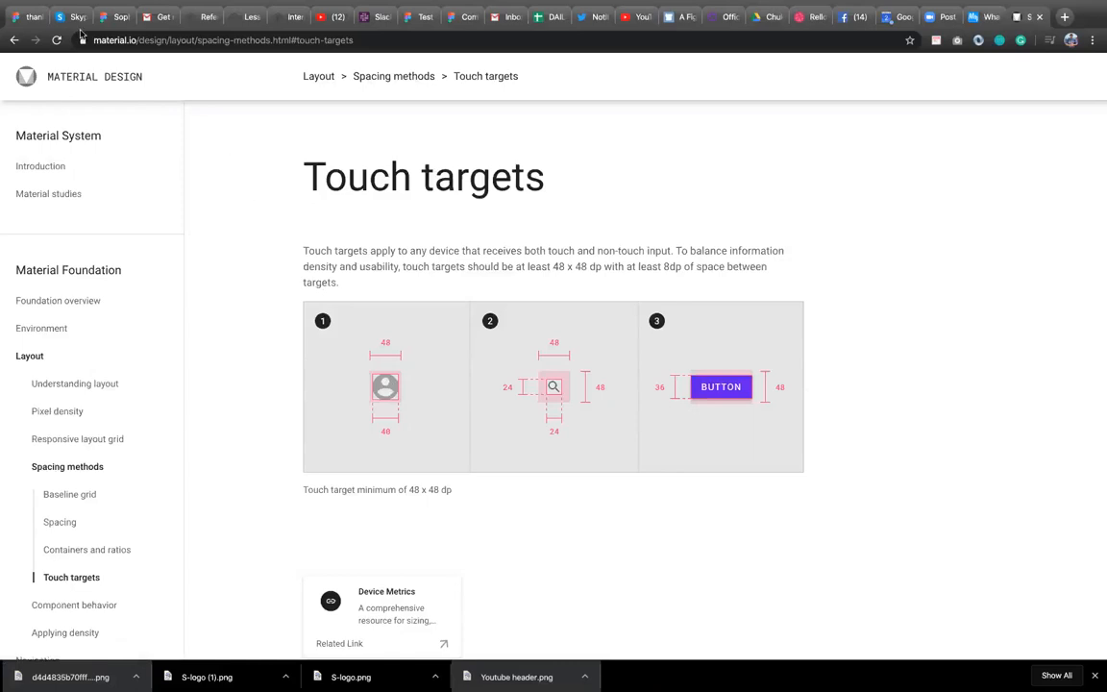
pyautogui.click(28, 17)
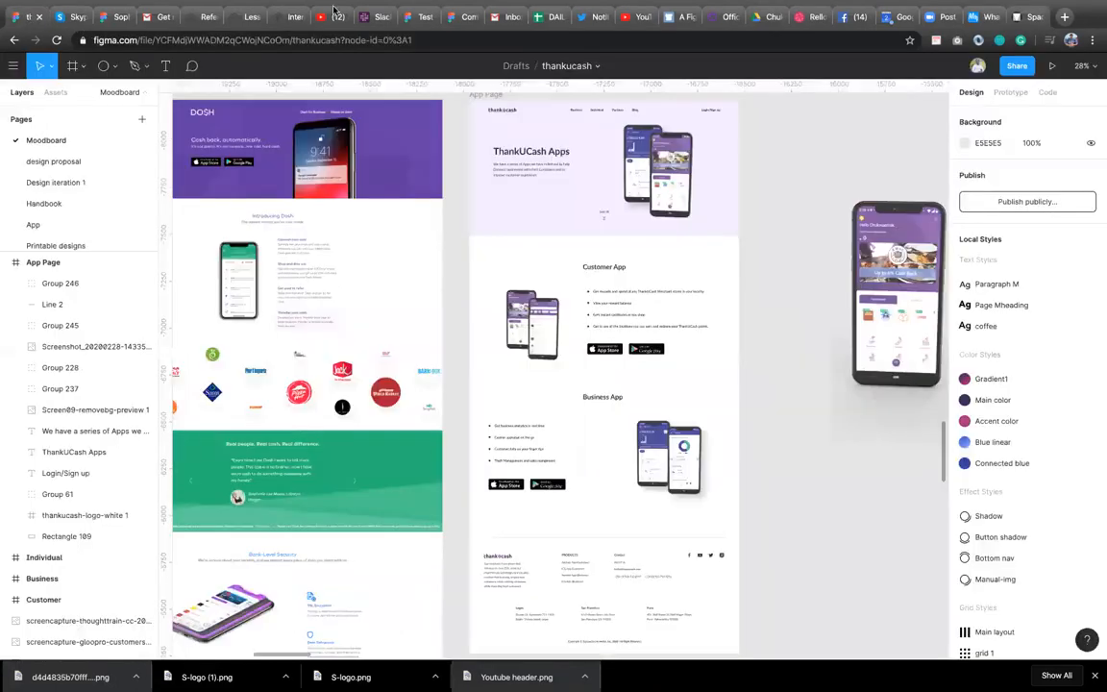
pyautogui.click(418, 19)
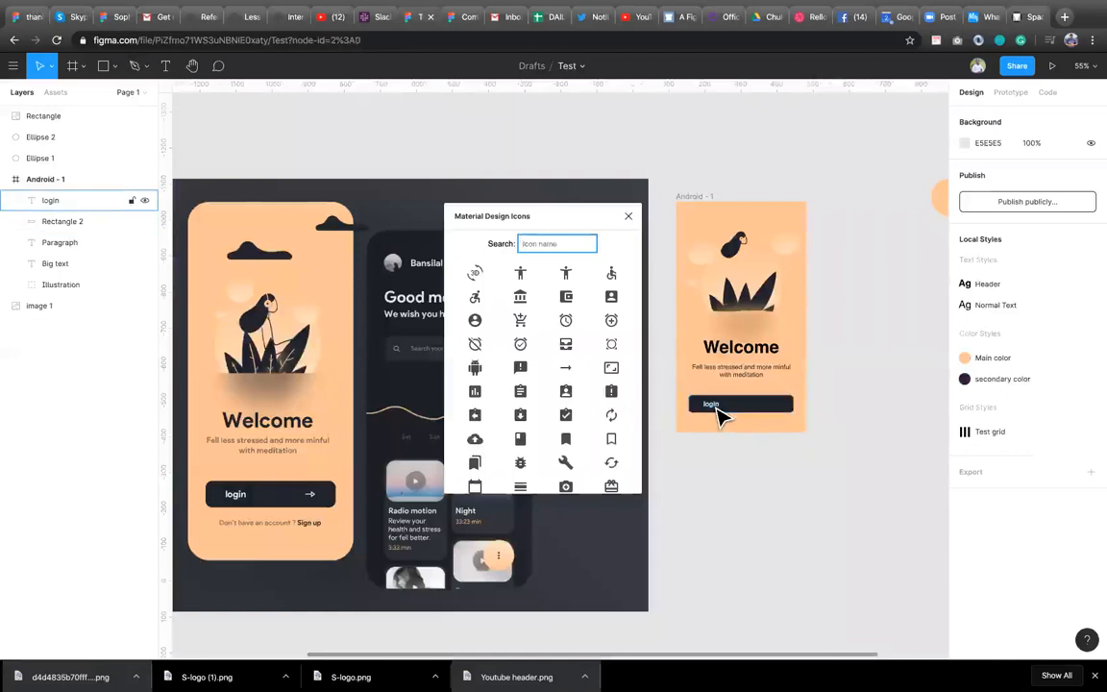
# Insert the right-arrow icon from the Material Design Icons plugin and set its colour to FFFFFF.
pyautogui.click(717, 409)
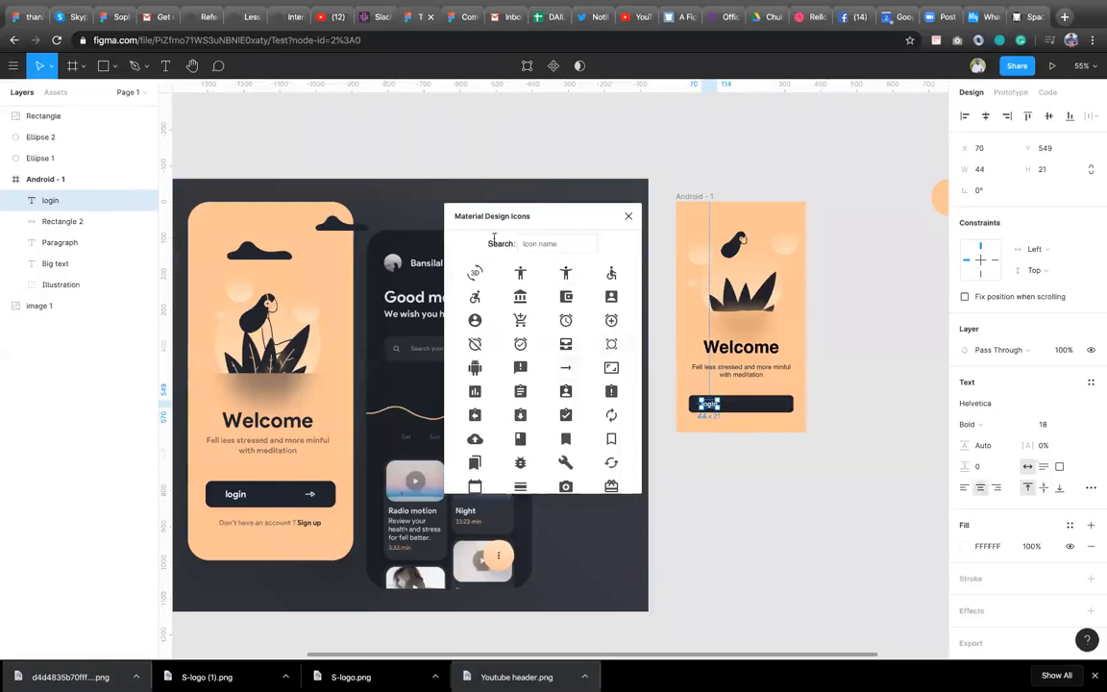
pyautogui.click(567, 367)
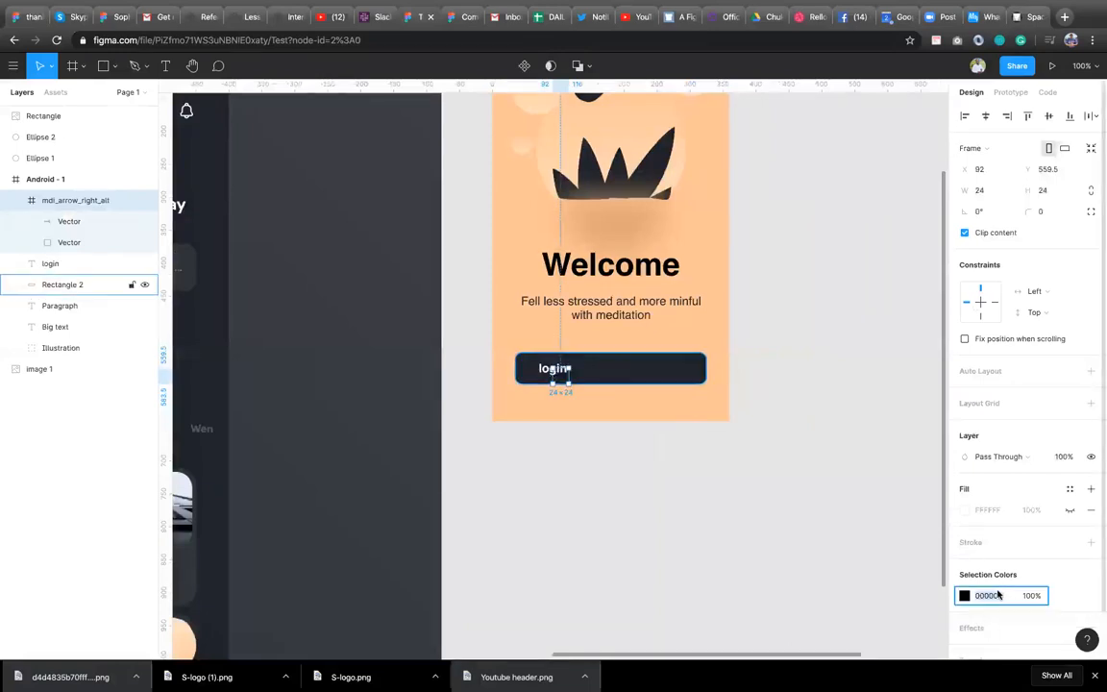
pyautogui.write('fff')
pyautogui.press('Return')
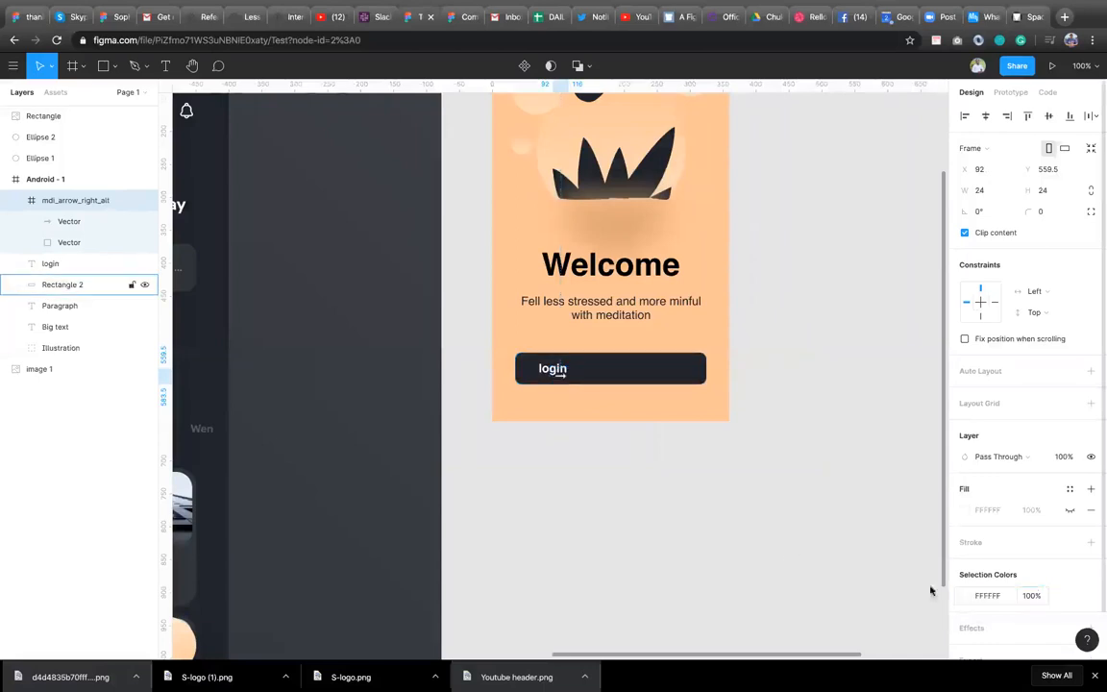
# Move the arrow icon to the right end of the login button and centre it vertically on the button.
pyautogui.moveTo(561, 378); pyautogui.dragTo(694, 378)
pyautogui.keyDown('shift'); pyautogui.click(663, 378); pyautogui.keyUp('shift')
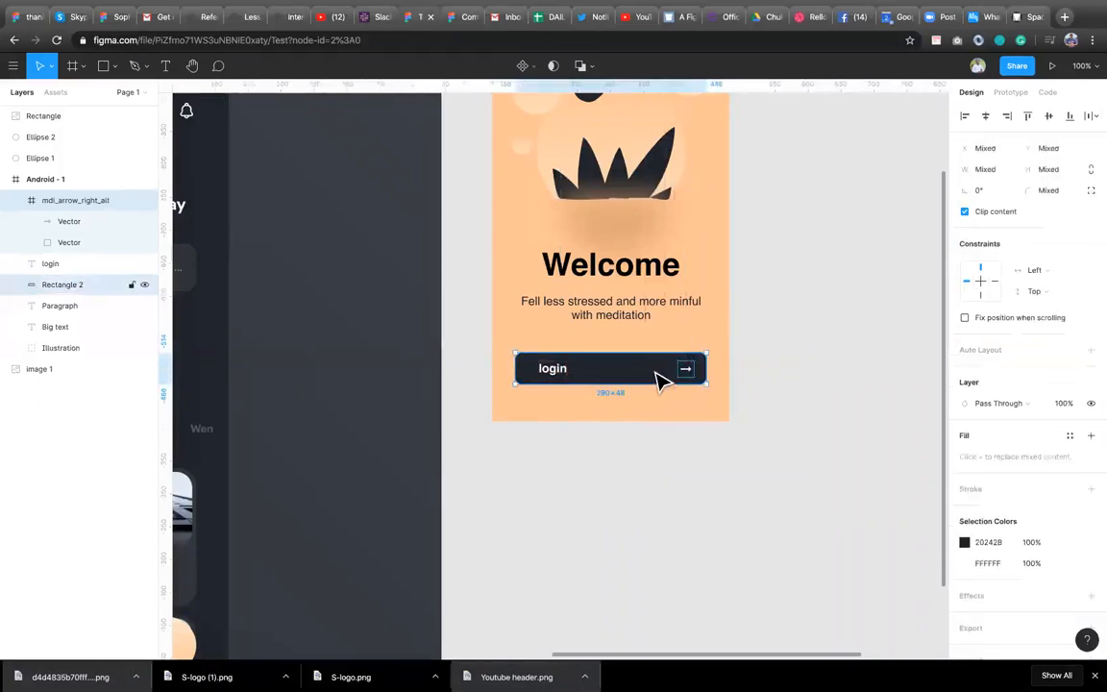
pyautogui.click(1049, 116)
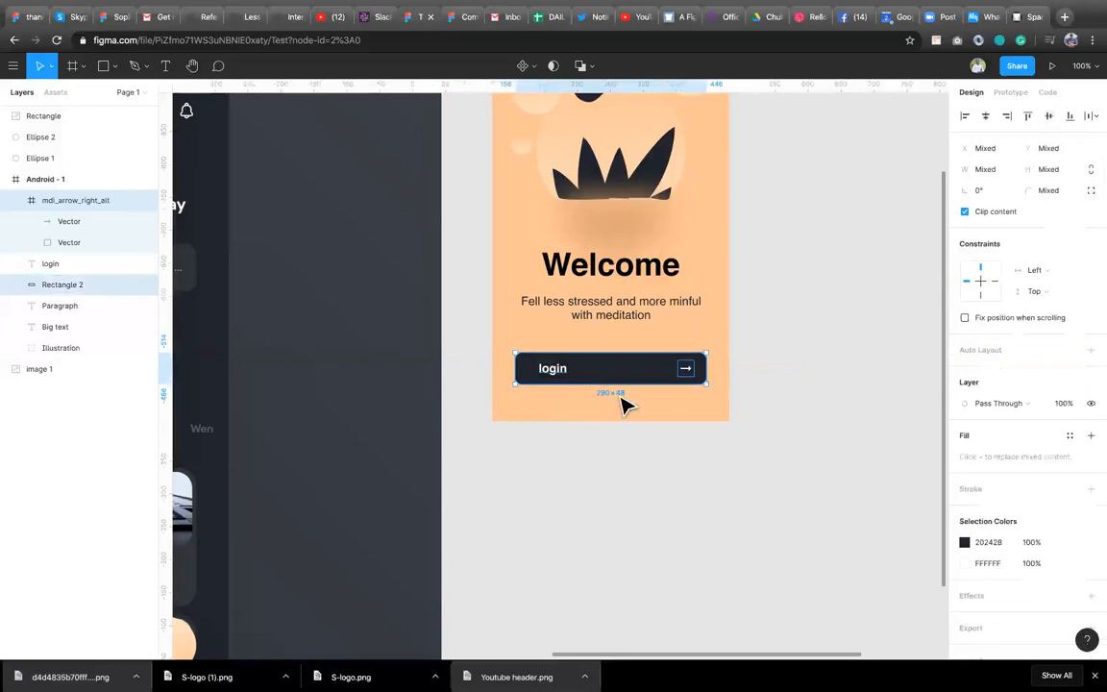
pyautogui.keyDown('ctrl'); pyautogui.scroll(-5, 623, 405); pyautogui.keyUp('ctrl')
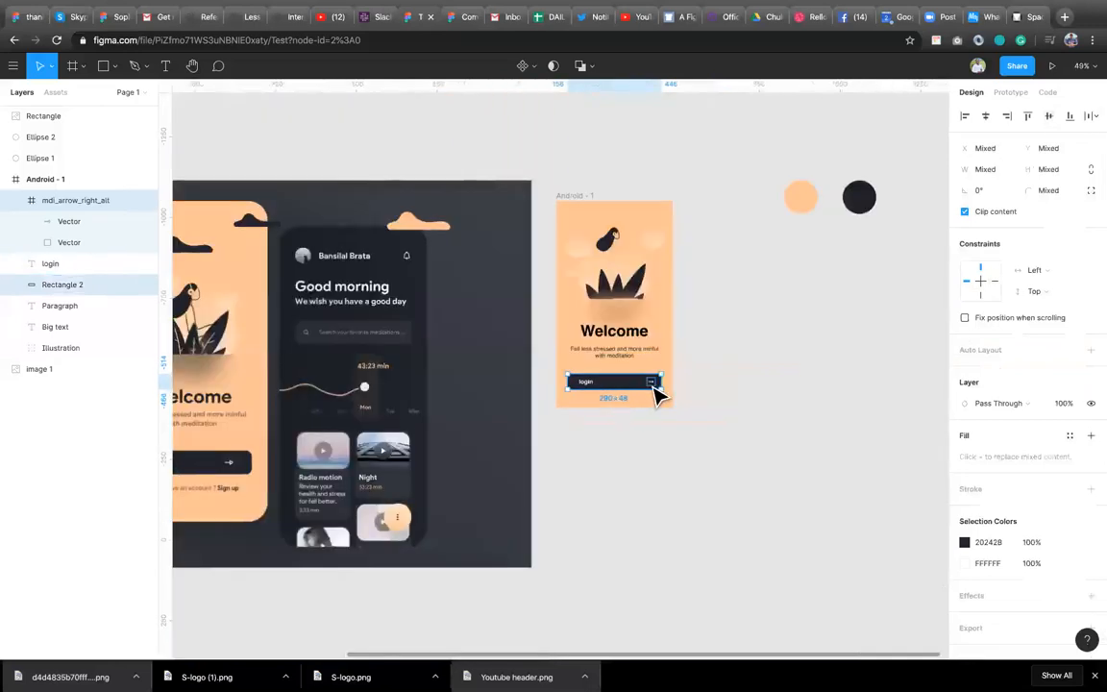
pyautogui.click(654, 390)
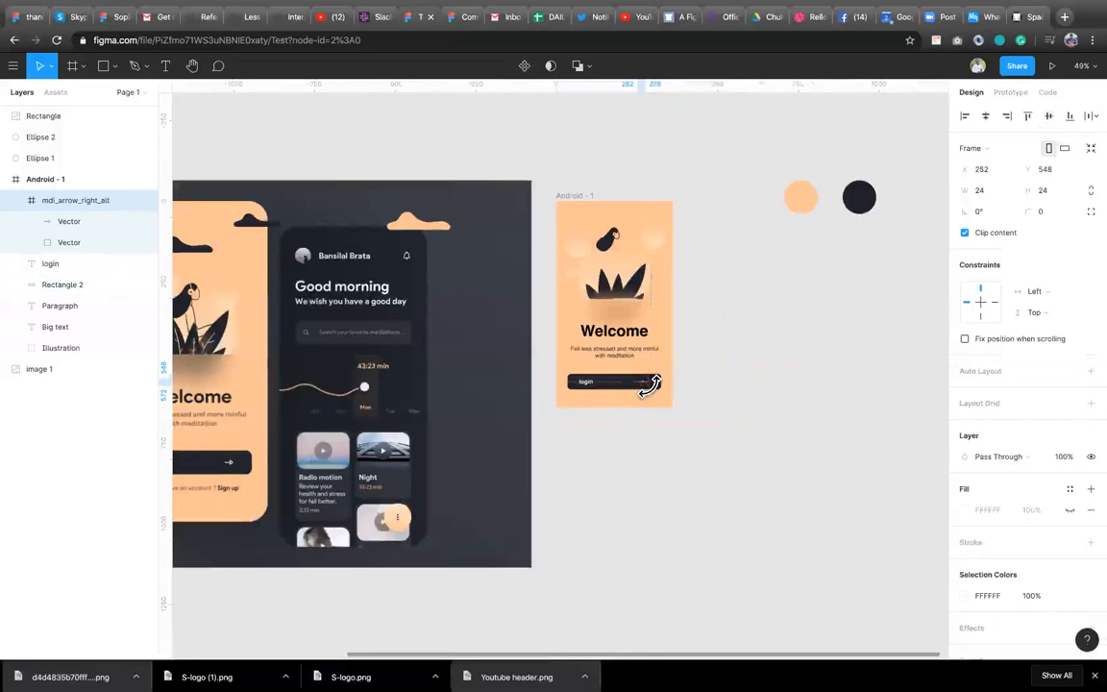
pyautogui.hotkey('shift', 'Right')
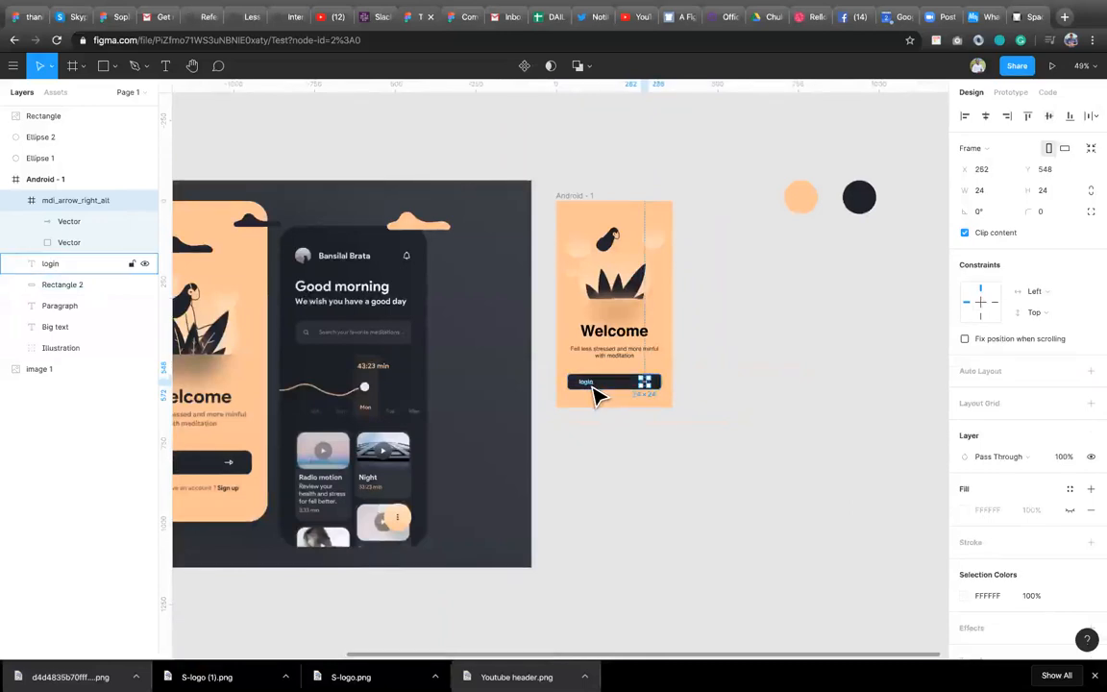
# Group the button rectangle, login label and arrow icon and name the group login Button.
pyautogui.keyDown('shift'); pyautogui.click(596, 394); pyautogui.keyUp('shift')
pyautogui.keyDown('shift'); pyautogui.click(620, 389); pyautogui.keyUp('shift')
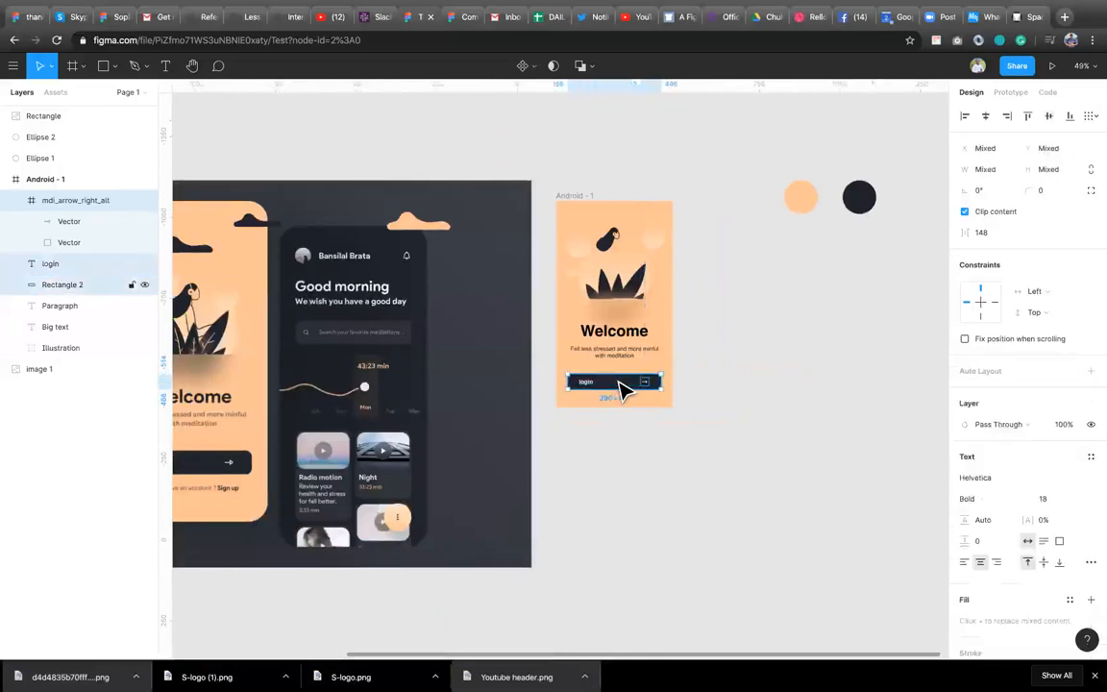
pyautogui.hotkey('ctrl', 'g')
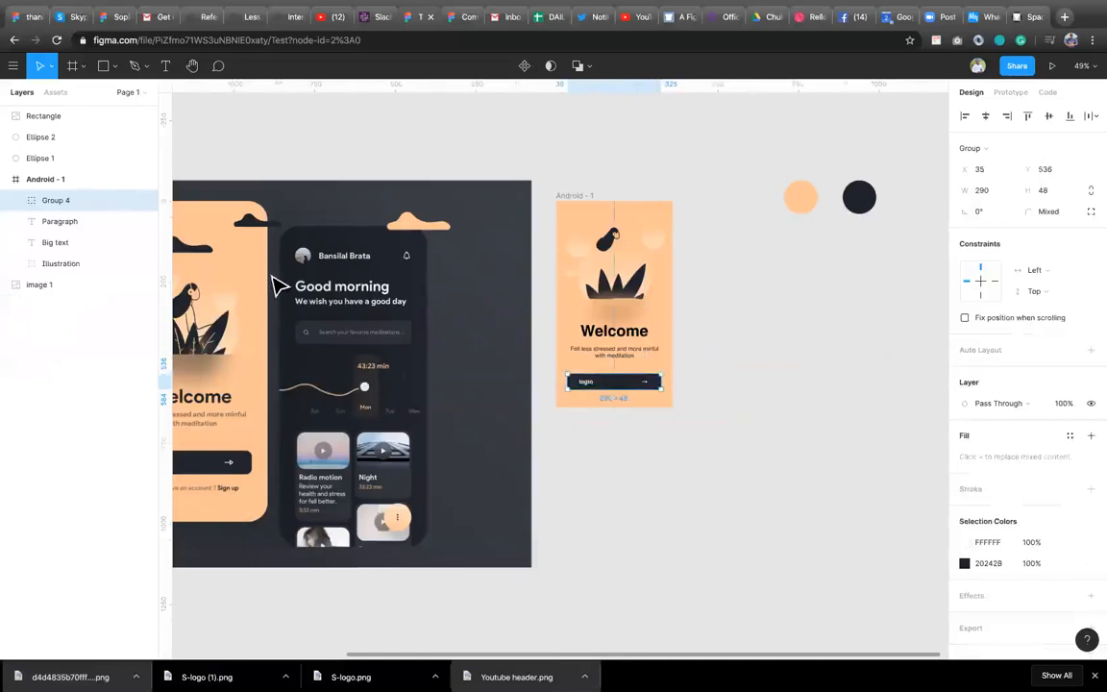
pyautogui.doubleClick(55, 200)
pyautogui.write('Button')
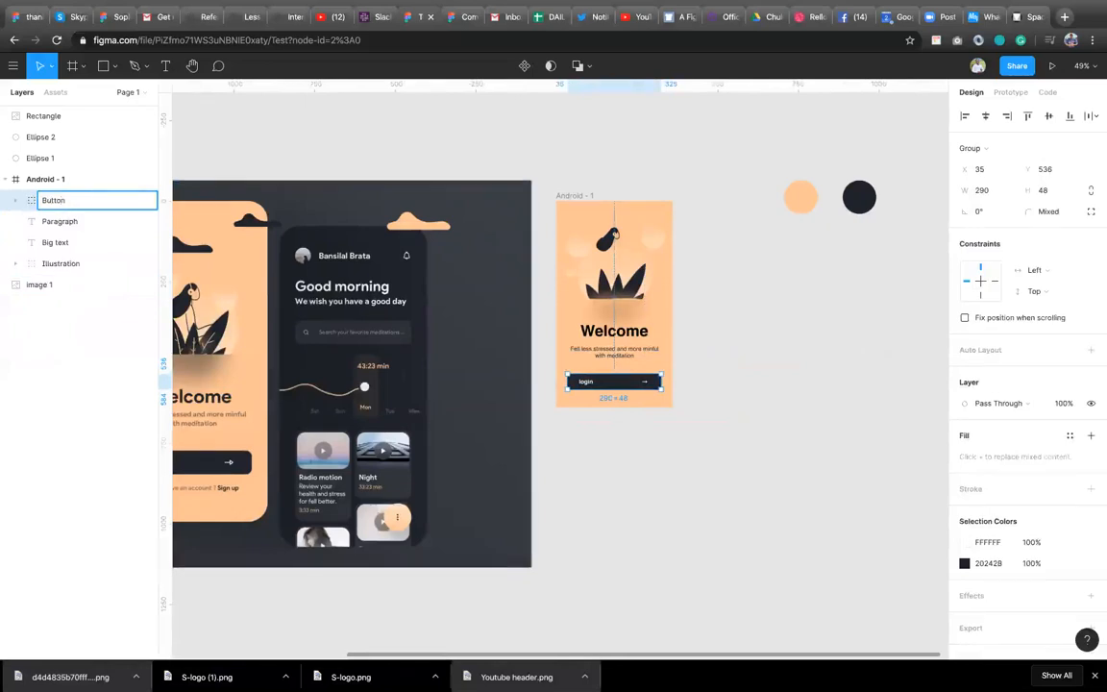
pyautogui.click(42, 200)
pyautogui.write('login')
# Stretch the Android - 1 frame to about 968 tall, then undo the resize.
pyautogui.click(598, 448)
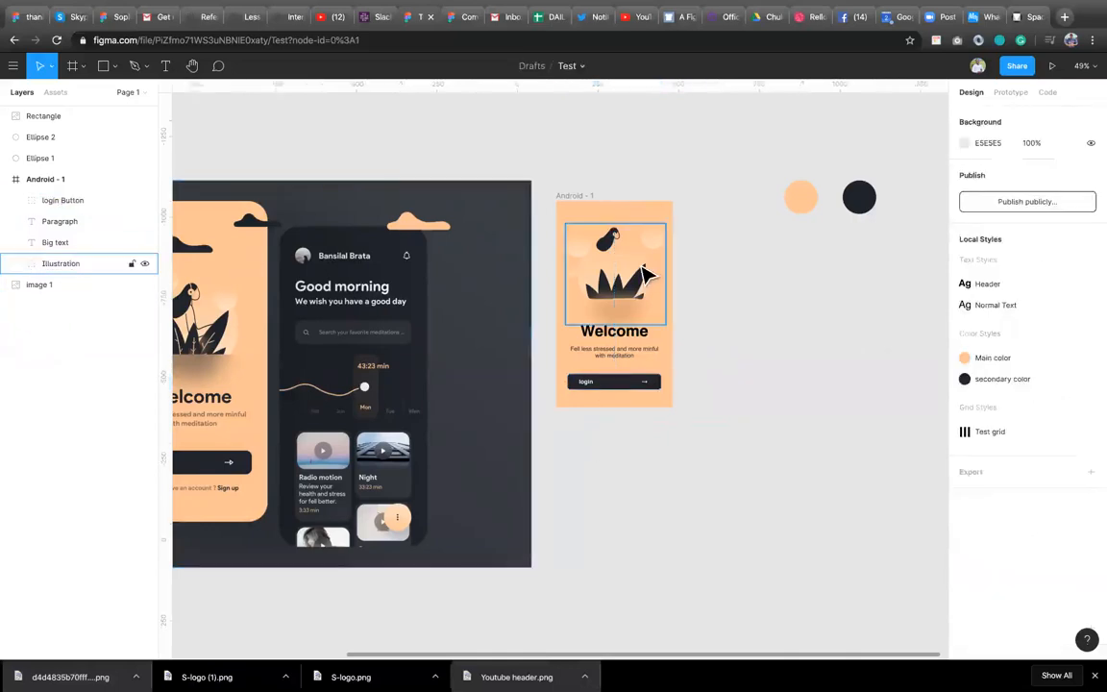
pyautogui.click(571, 200)
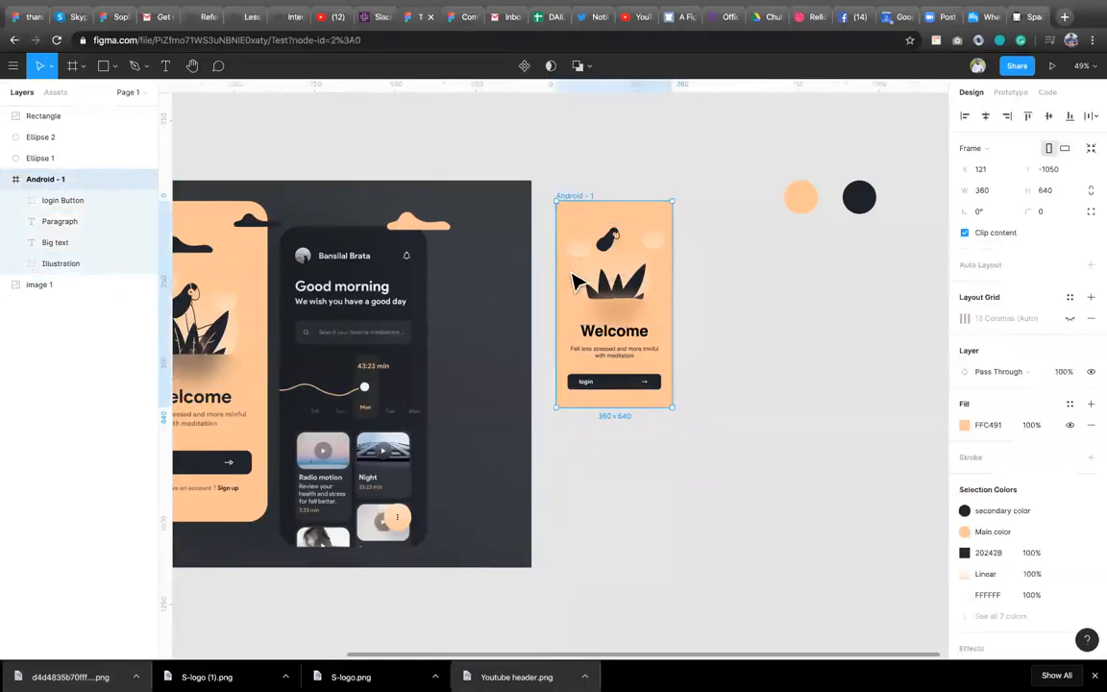
pyautogui.scroll(-3, 620, 402)
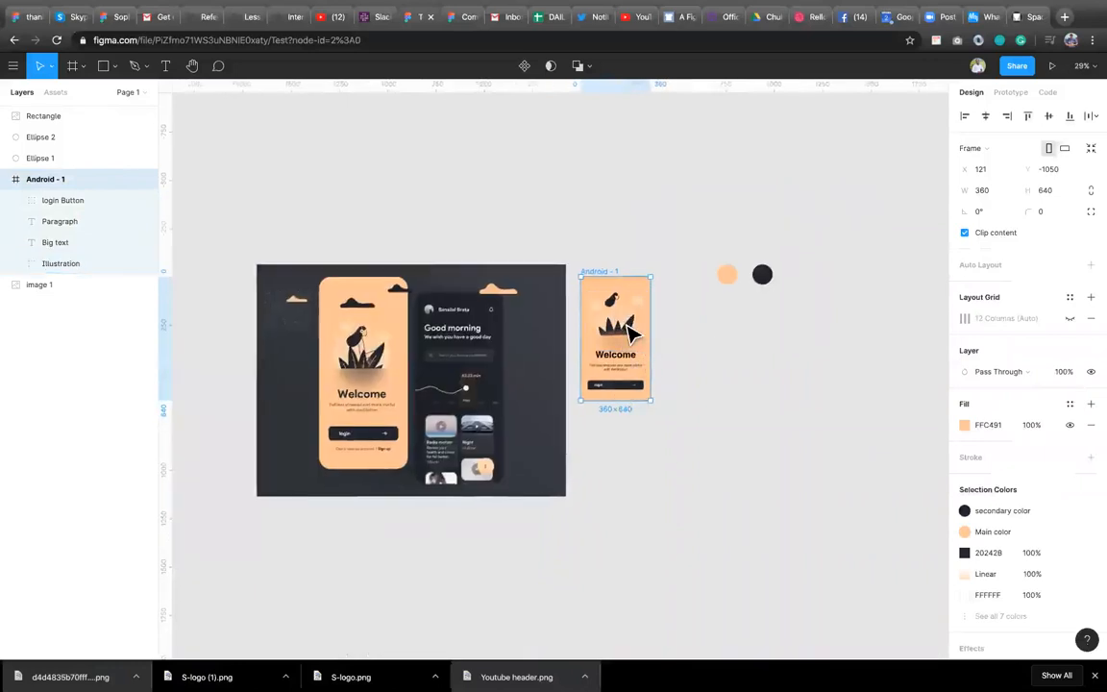
pyautogui.click(630, 332)
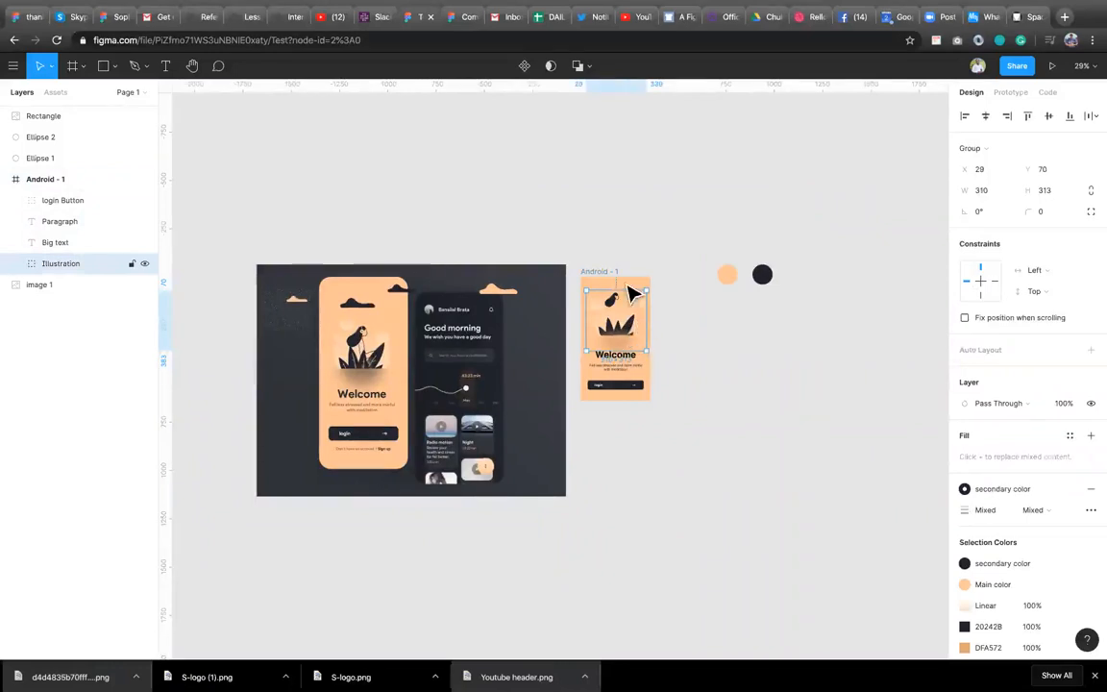
pyautogui.click(604, 280)
pyautogui.moveTo(611, 400); pyautogui.dragTo(625, 465)
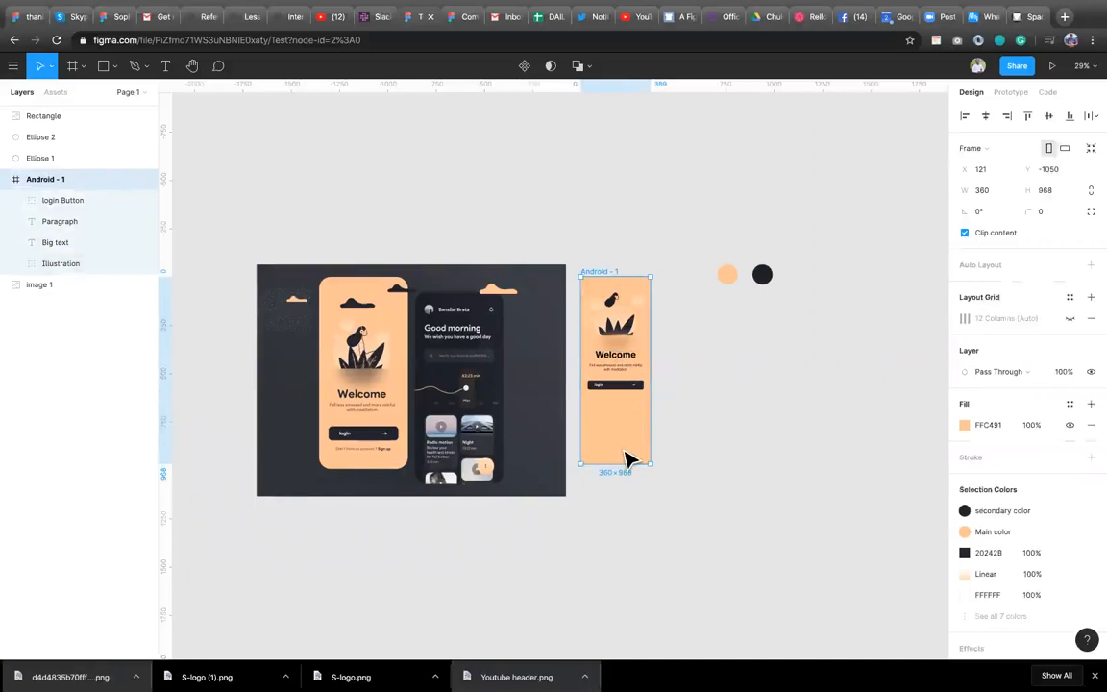
pyautogui.hotkey('ctrl', 'z')
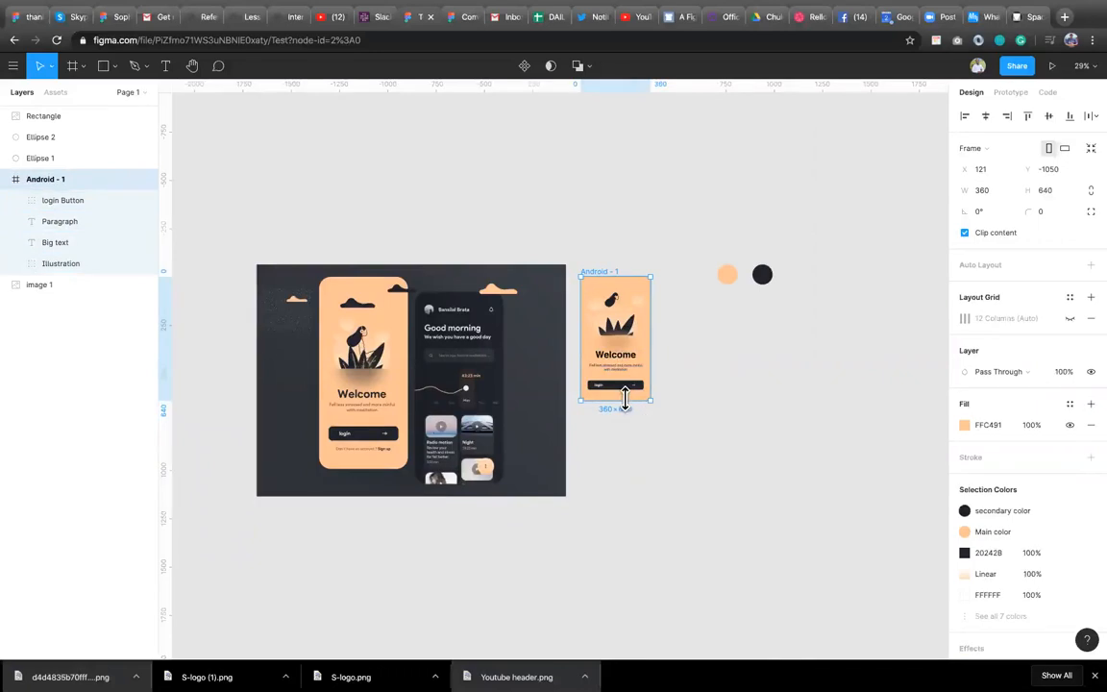
# Set the Illustration group's horizontal and vertical constraints to Scale.
pyautogui.click(630, 344)
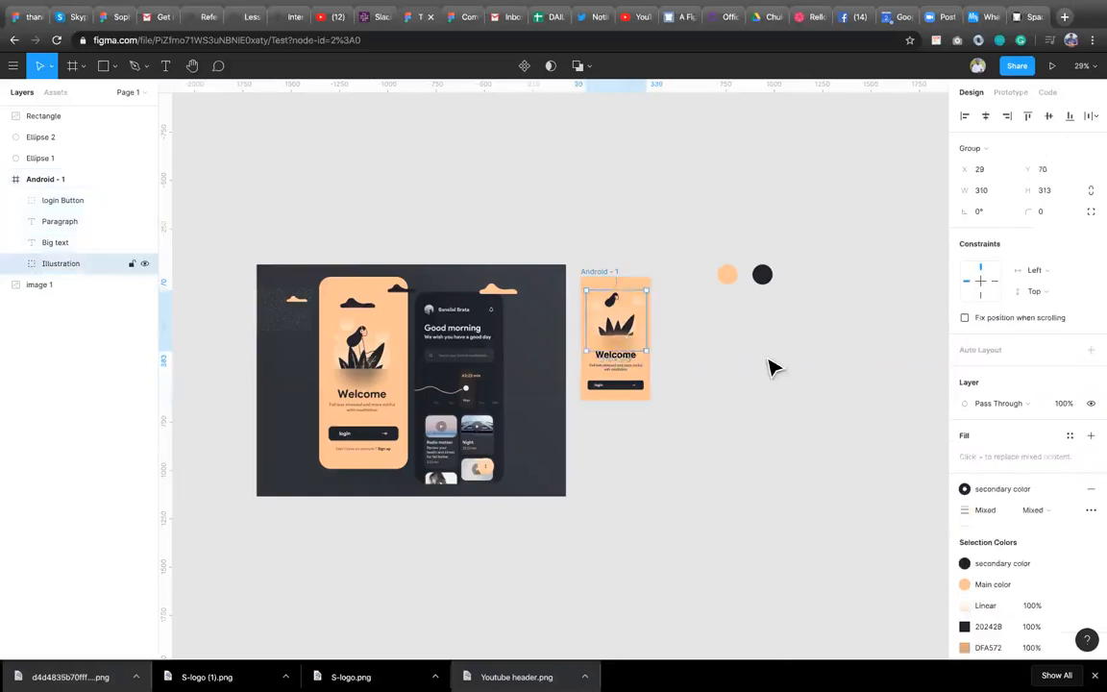
pyautogui.click(595, 277)
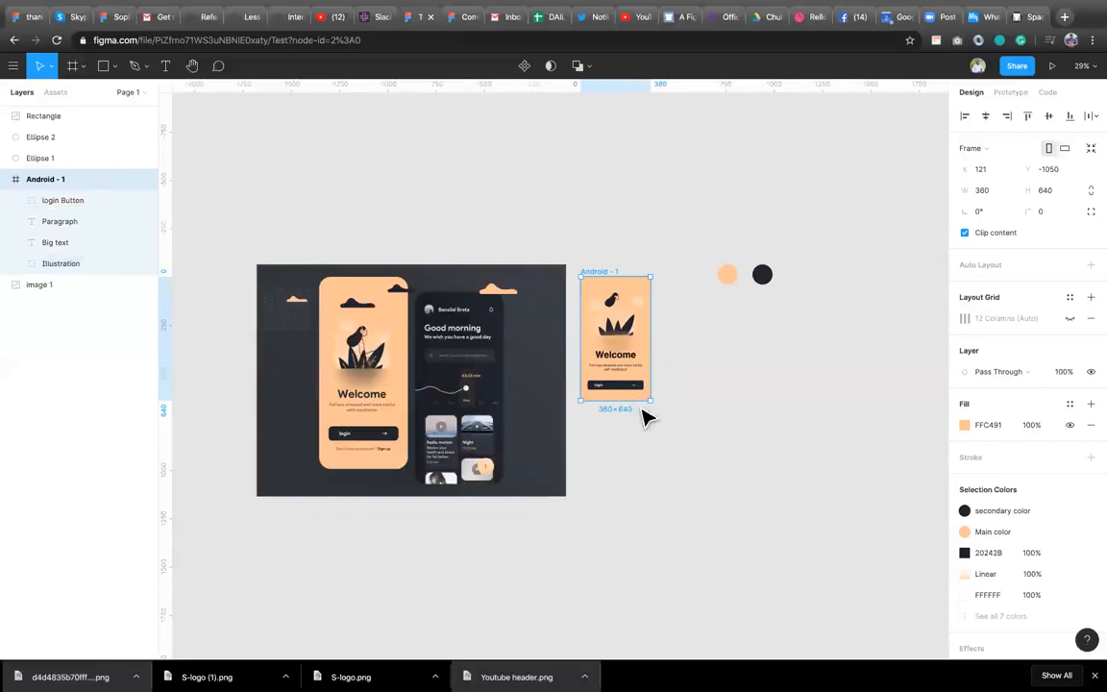
pyautogui.click(67, 263)
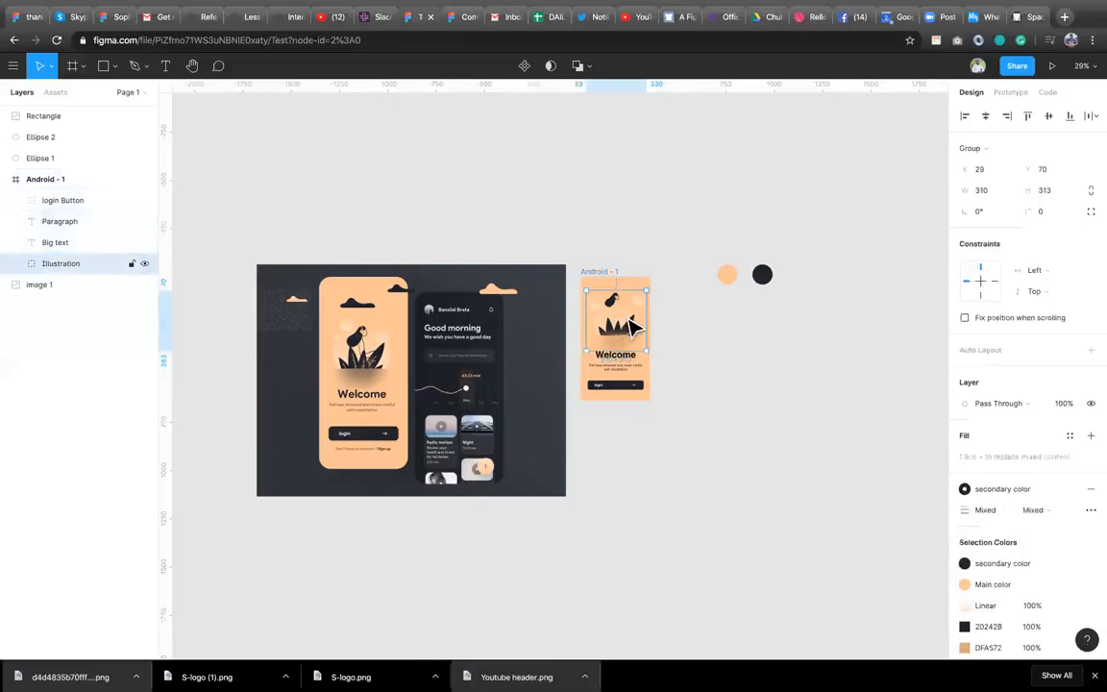
pyautogui.click(1071, 275)
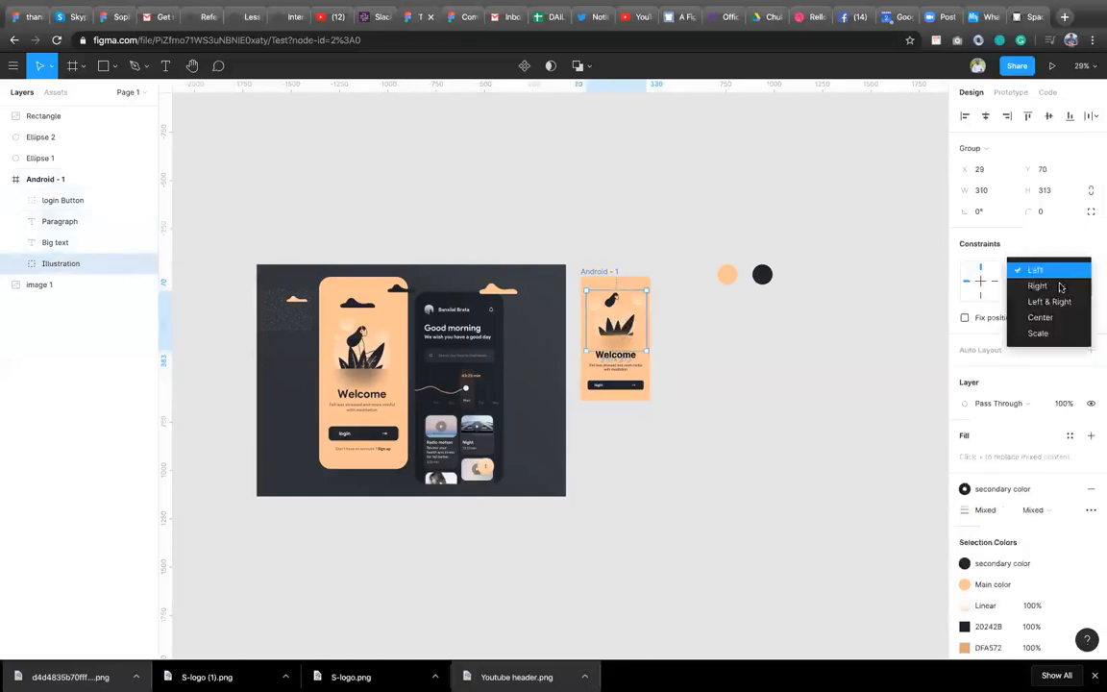
pyautogui.click(1056, 334)
pyautogui.click(1055, 291)
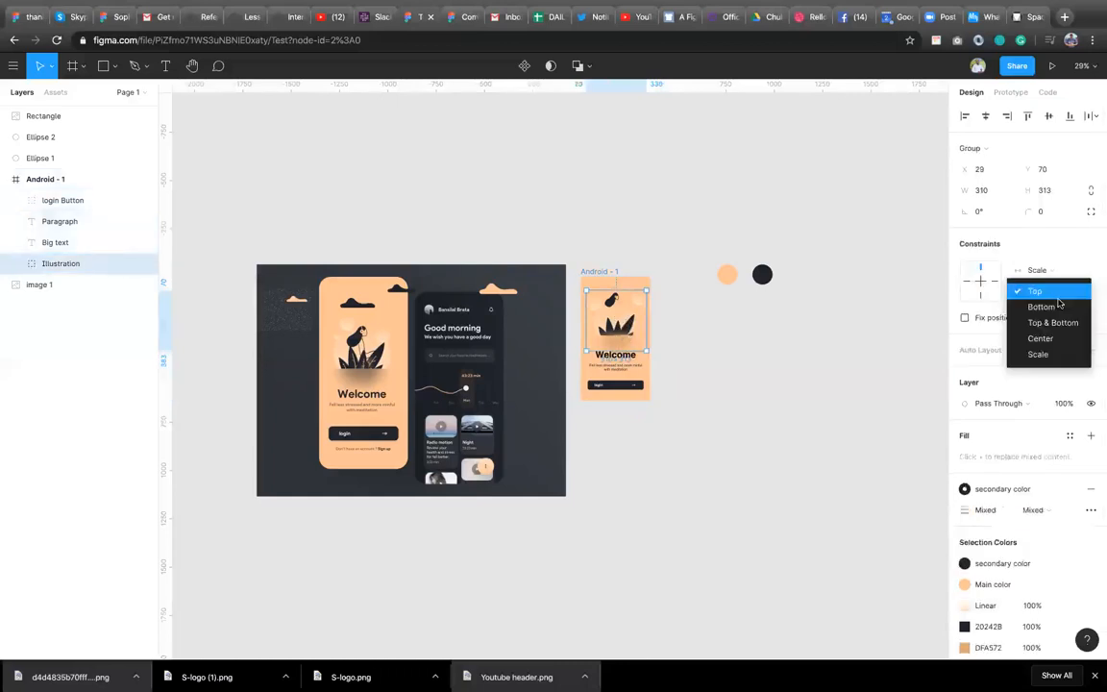
pyautogui.click(1060, 353)
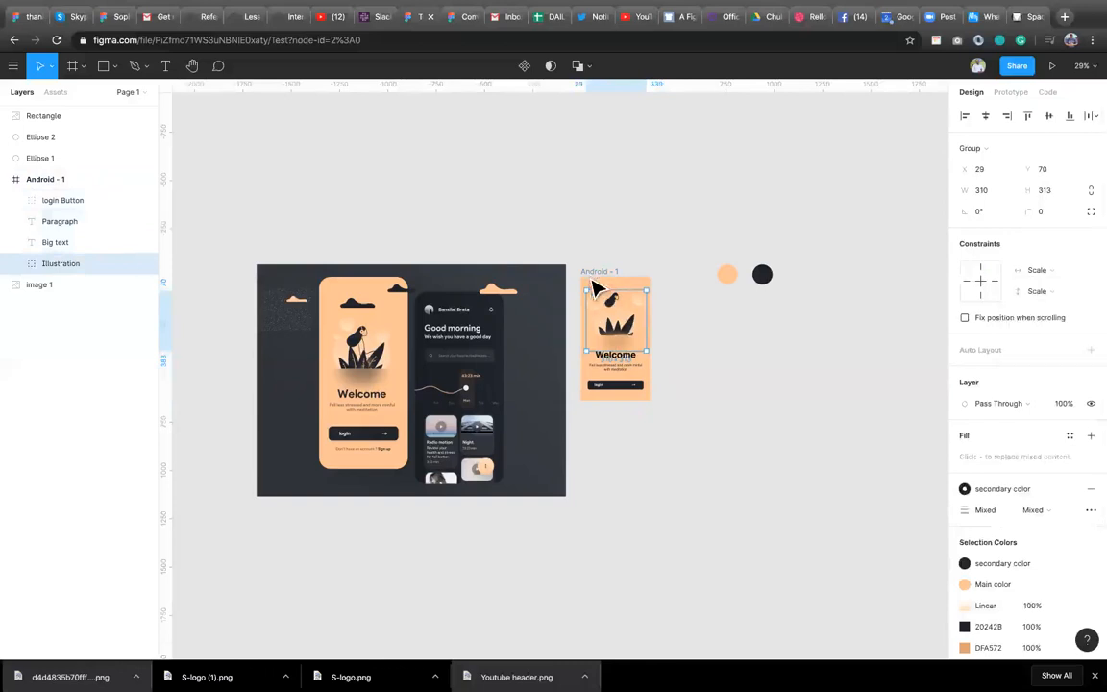
# Stretch the Android - 1 frame to about 1169 tall to test the constraints.
pyautogui.click(635, 399)
pyautogui.moveTo(631, 400); pyautogui.dragTo(592, 504)
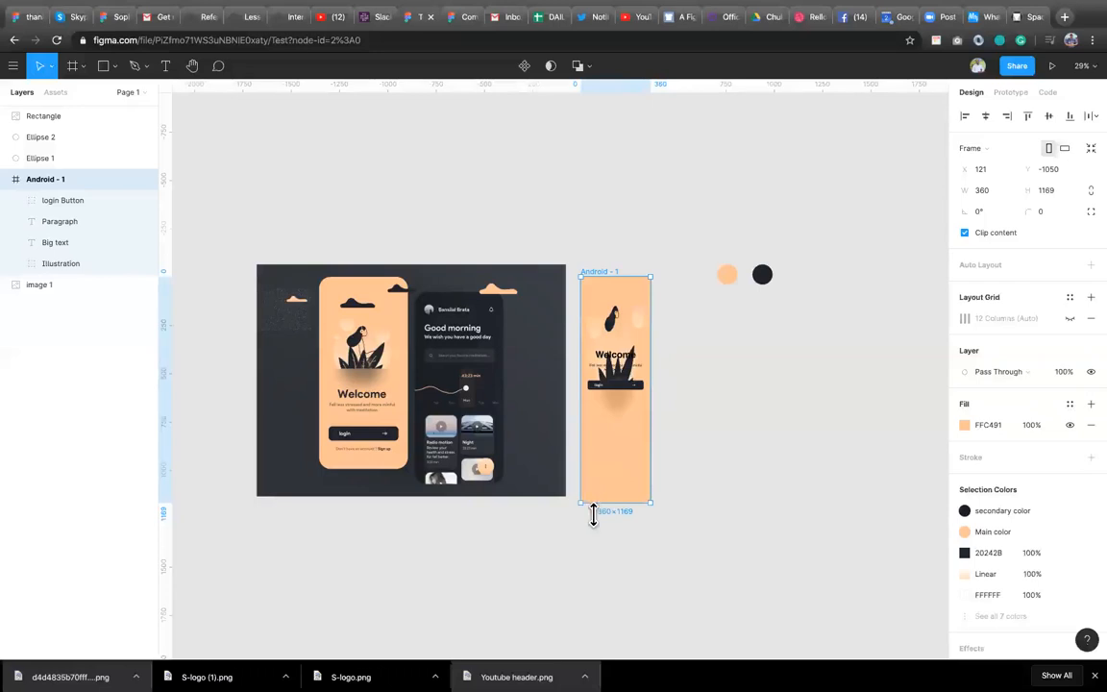
# Shrink the Android - 1 frame to about 700 tall, then undo the resizes and the Illustration's Scale constraints.
pyautogui.moveTo(615, 505); pyautogui.dragTo(640, 414)
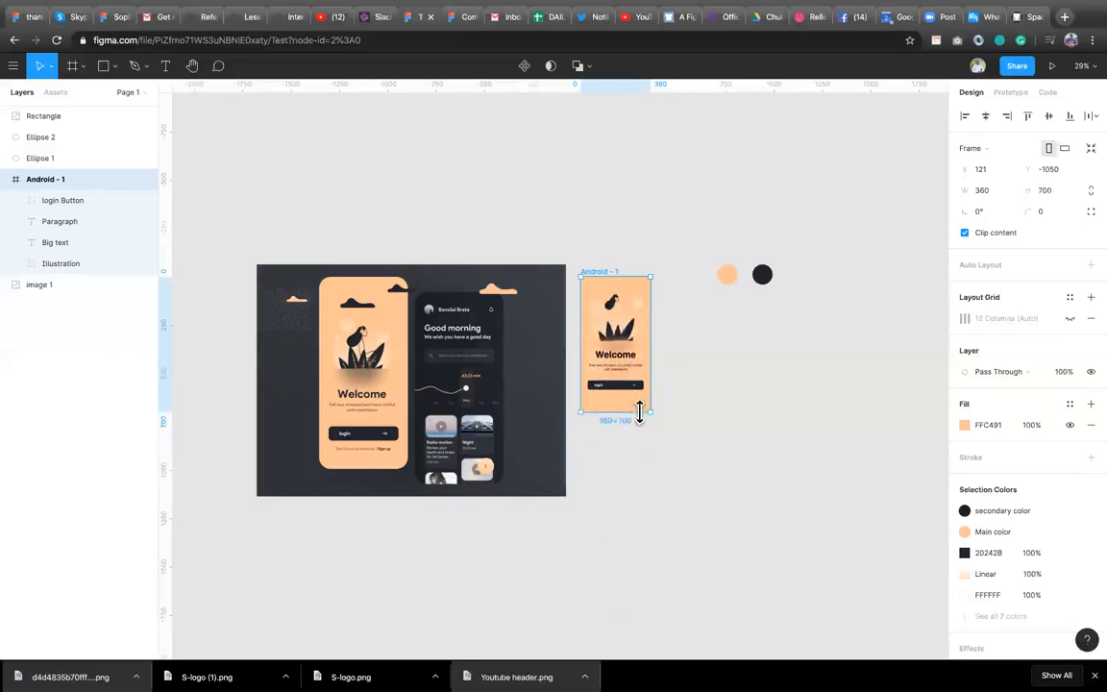
pyautogui.press('super+z')
pyautogui.press('super+z')
pyautogui.press('super+z')
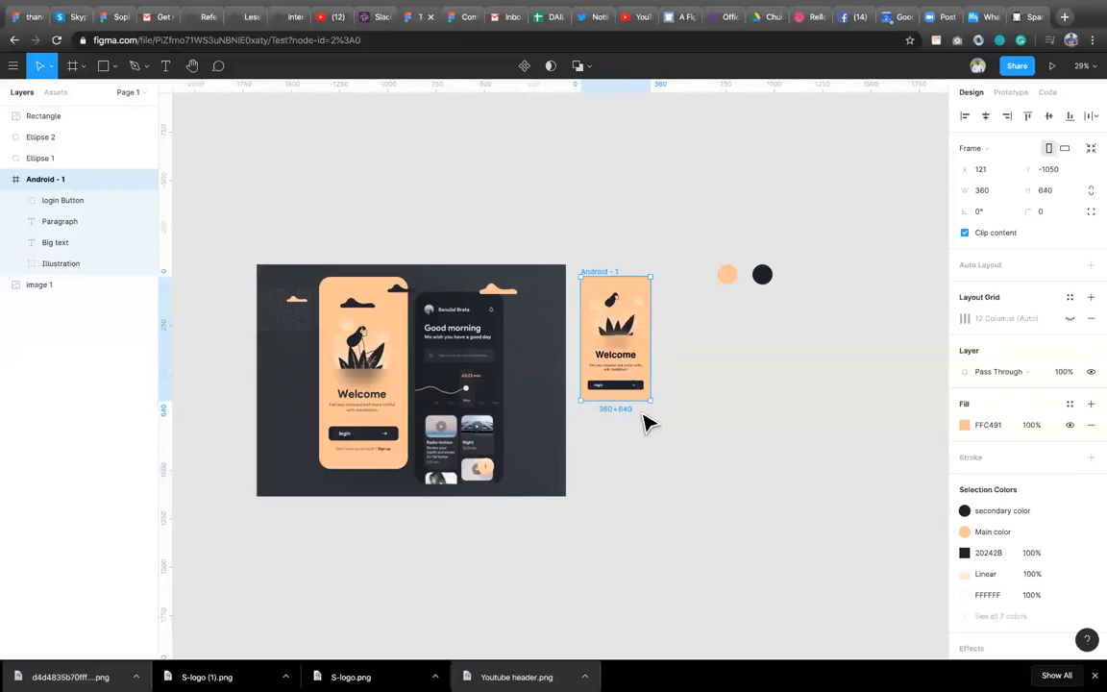
pyautogui.press('super+z')
pyautogui.press('super+z')
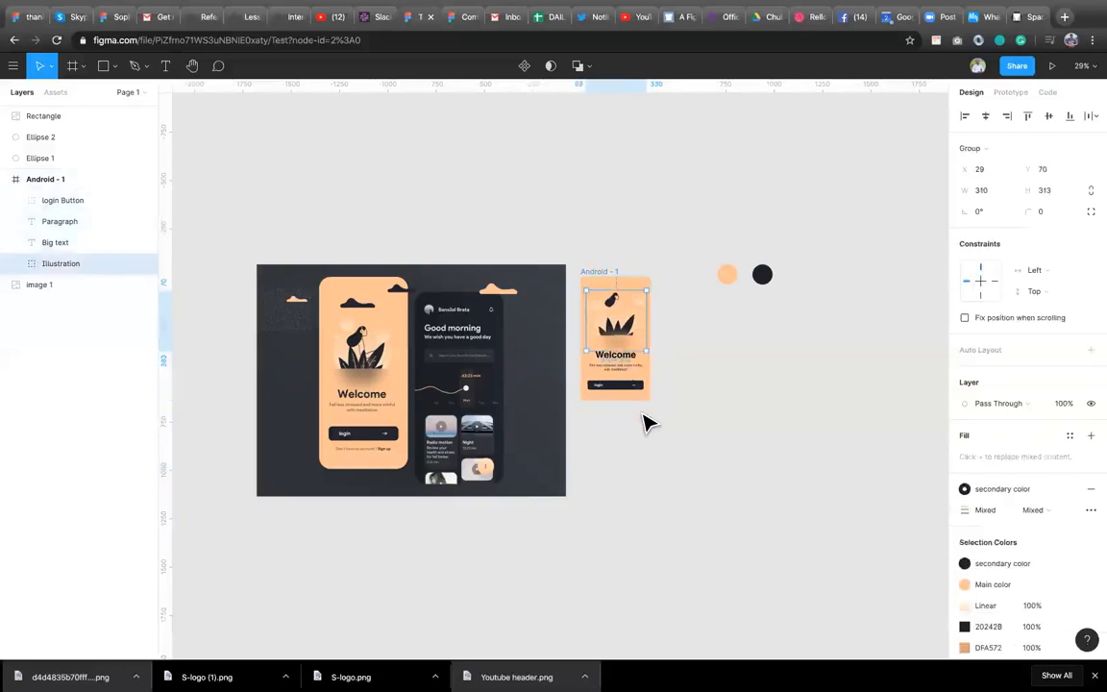
# Add a text line reading "Don't have an account? Sign up" below the login button inside the frame.
pyautogui.click(707, 368)
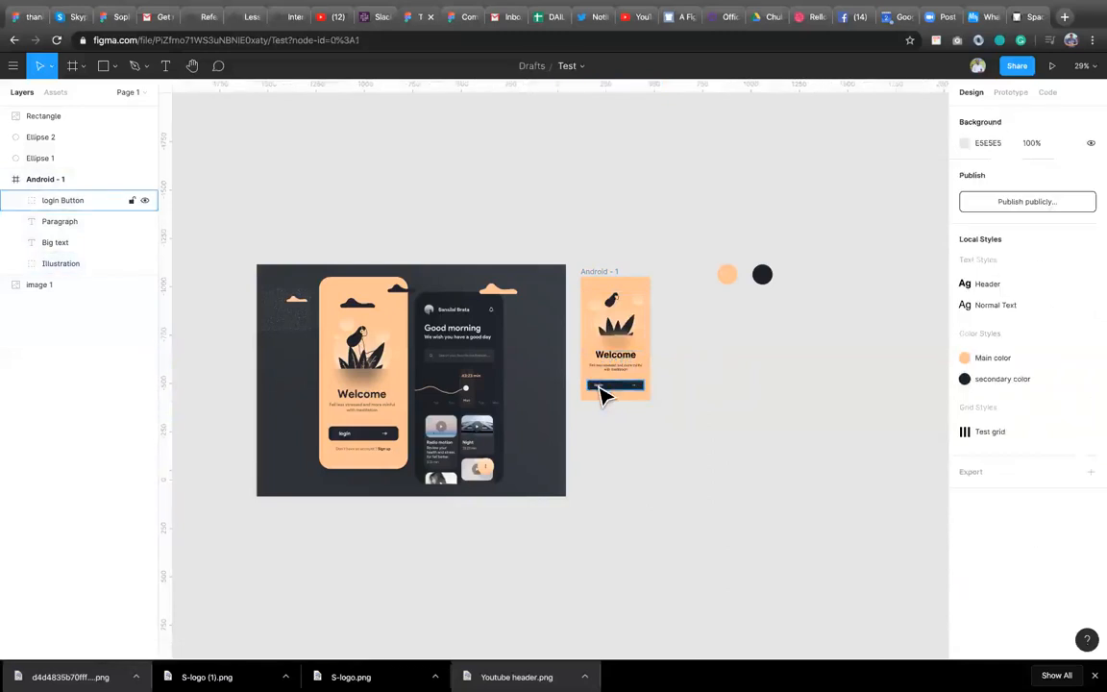
pyautogui.press('t')
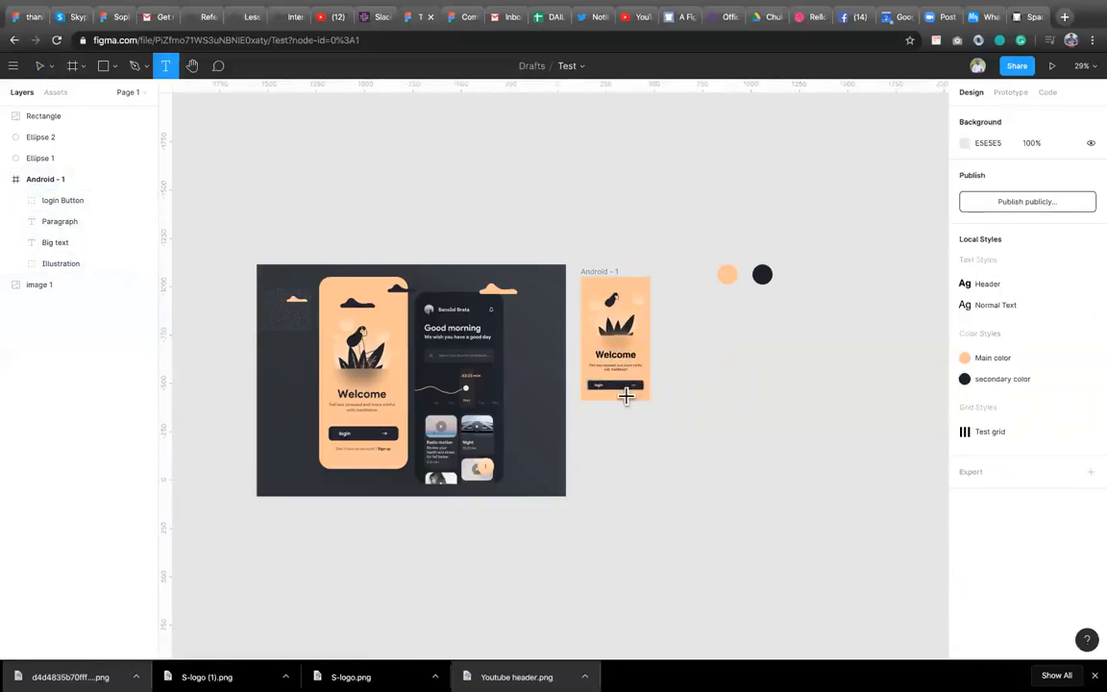
pyautogui.click(593, 393)
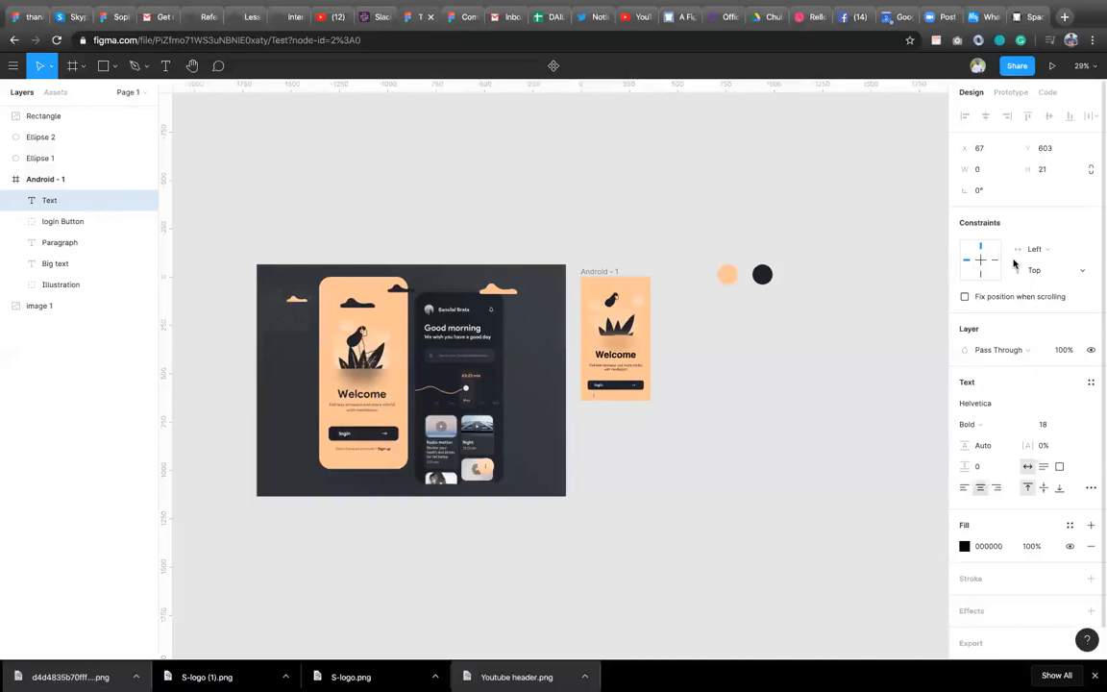
pyautogui.write('Don')
pyautogui.scroll(1, 311, 481)
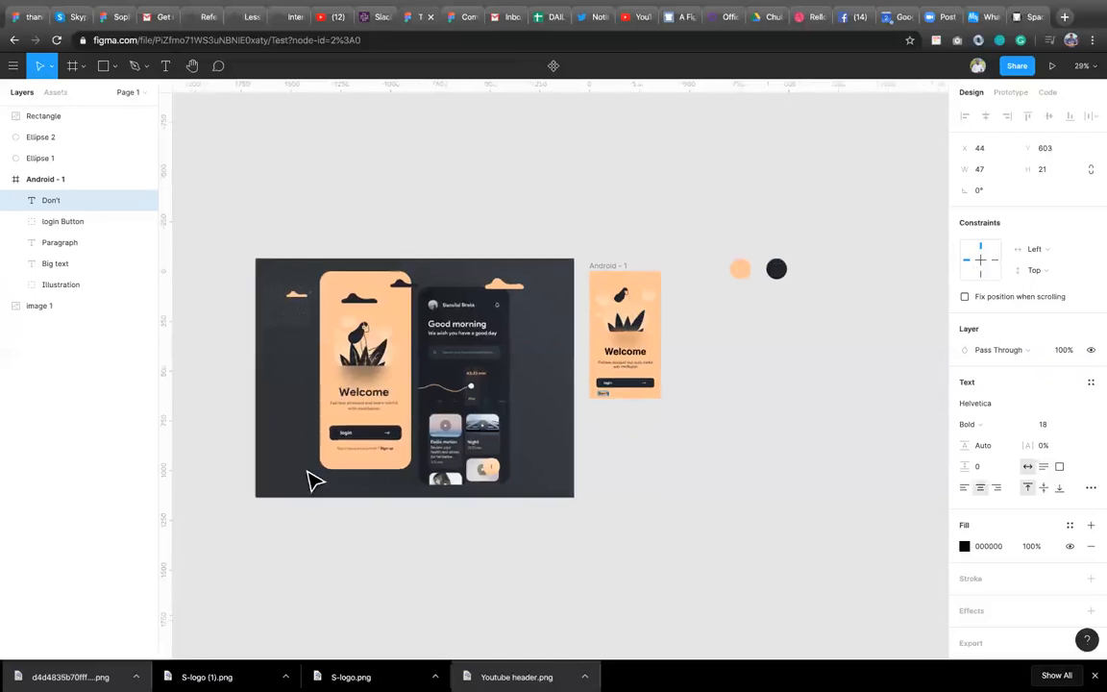
pyautogui.scroll(5, 311, 481)
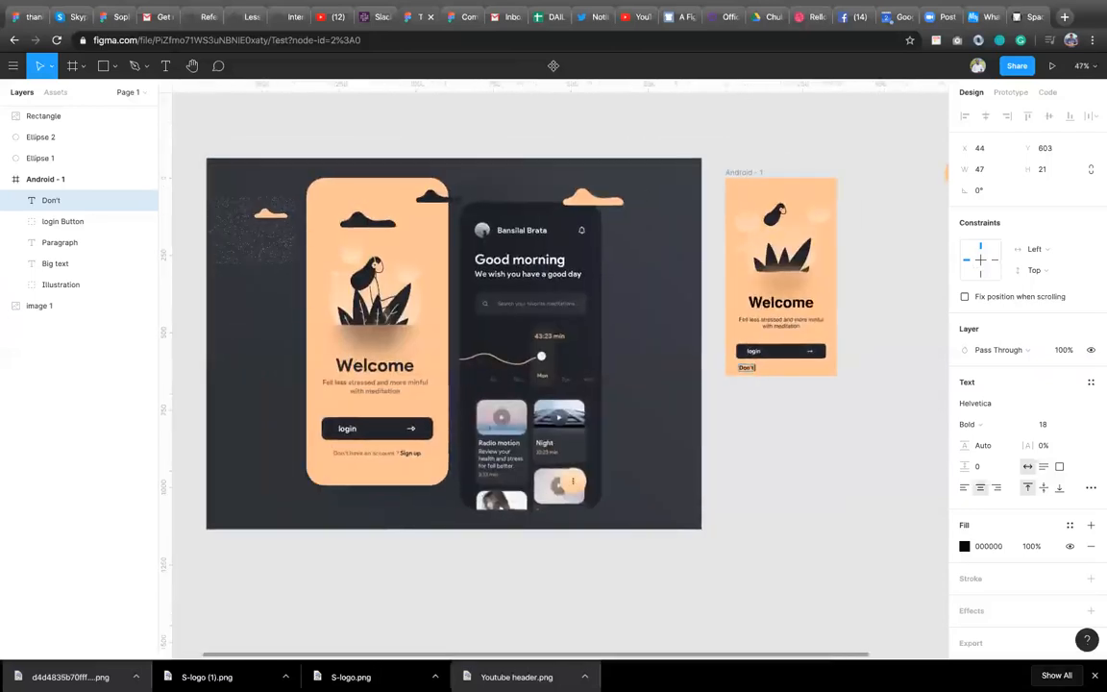
pyautogui.write('have an account')
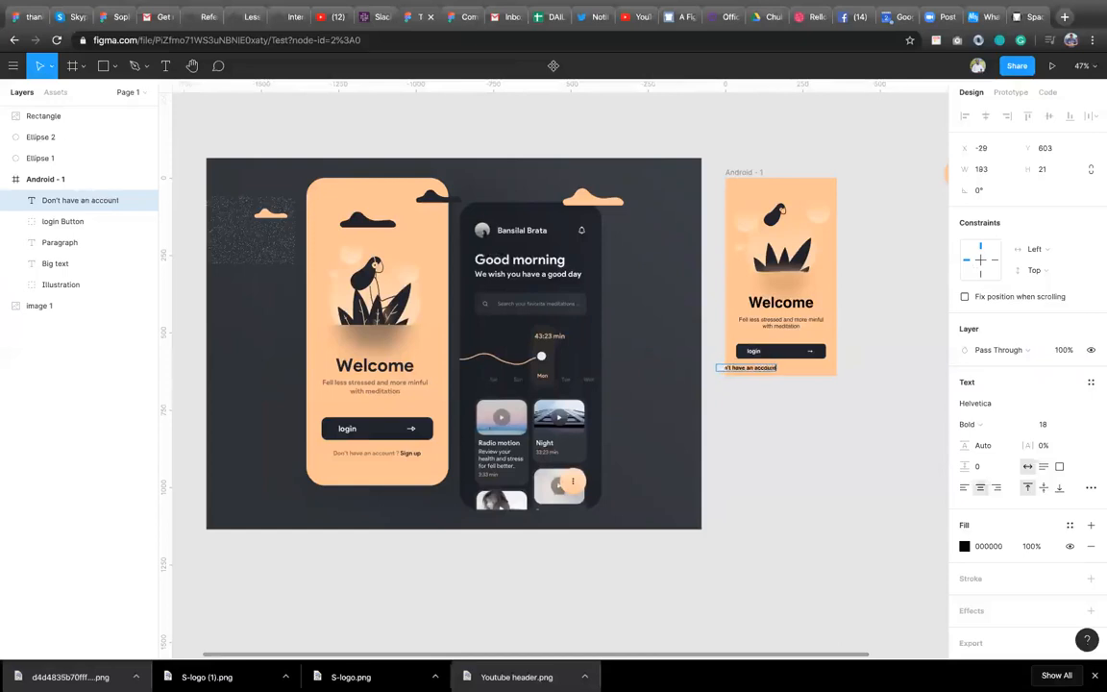
pyautogui.write('? Sign up')
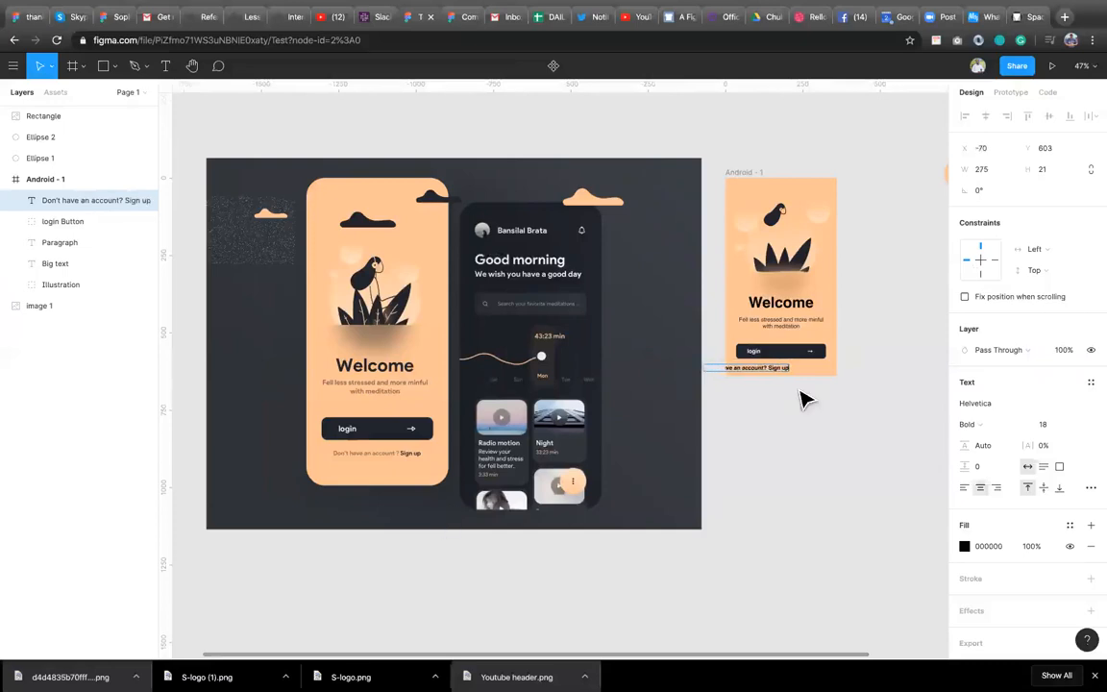
pyautogui.press('Escape')
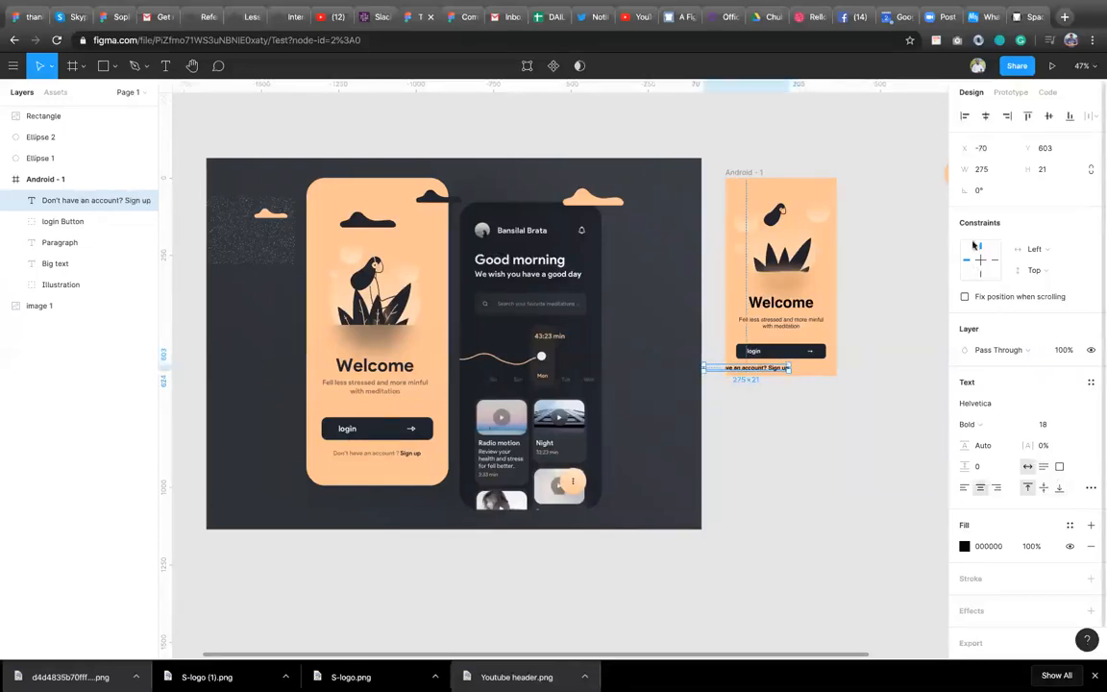
# Set the sign-up text to size 16 and Regular weight.
pyautogui.click(1051, 429)
pyautogui.press('Return')
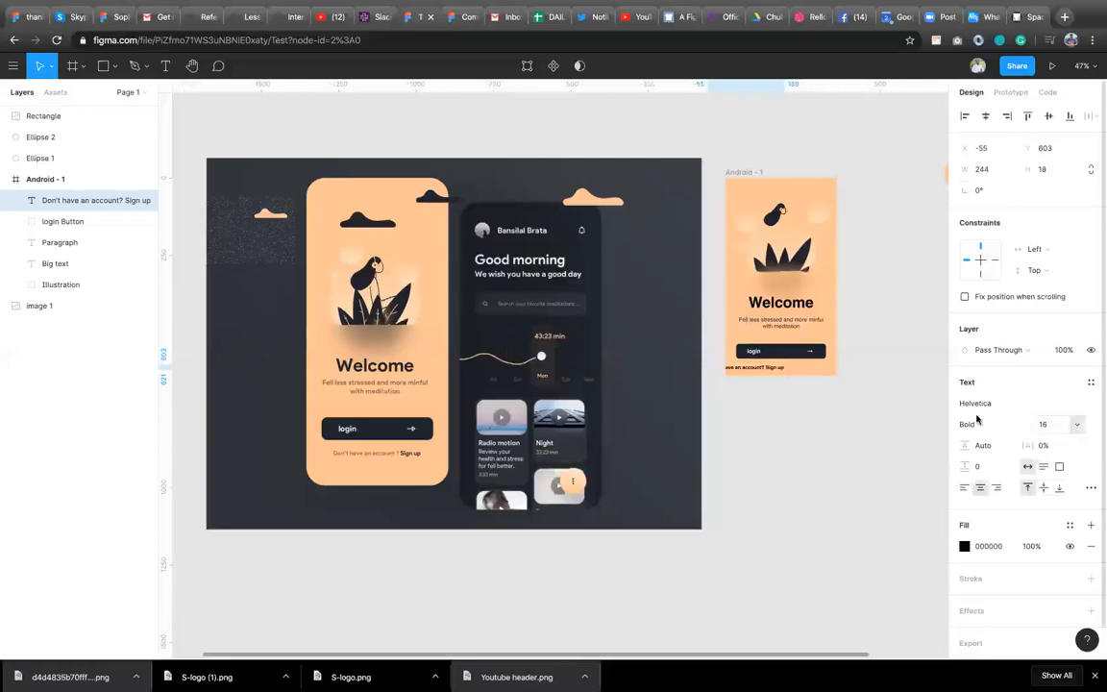
pyautogui.click(1001, 423)
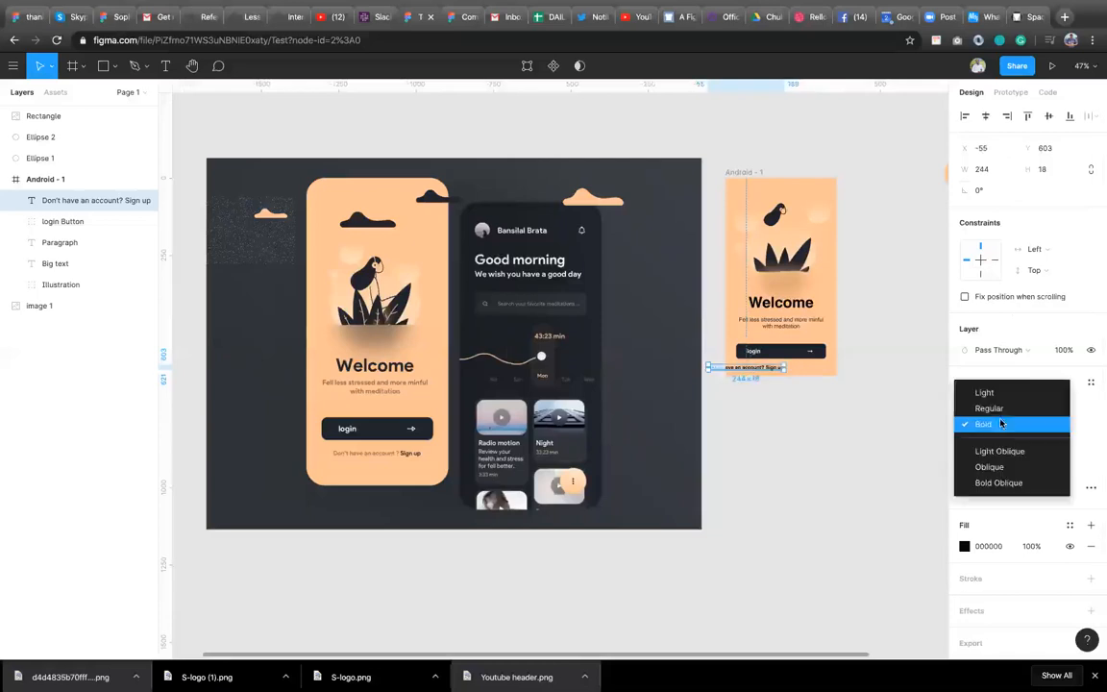
pyautogui.click(982, 406)
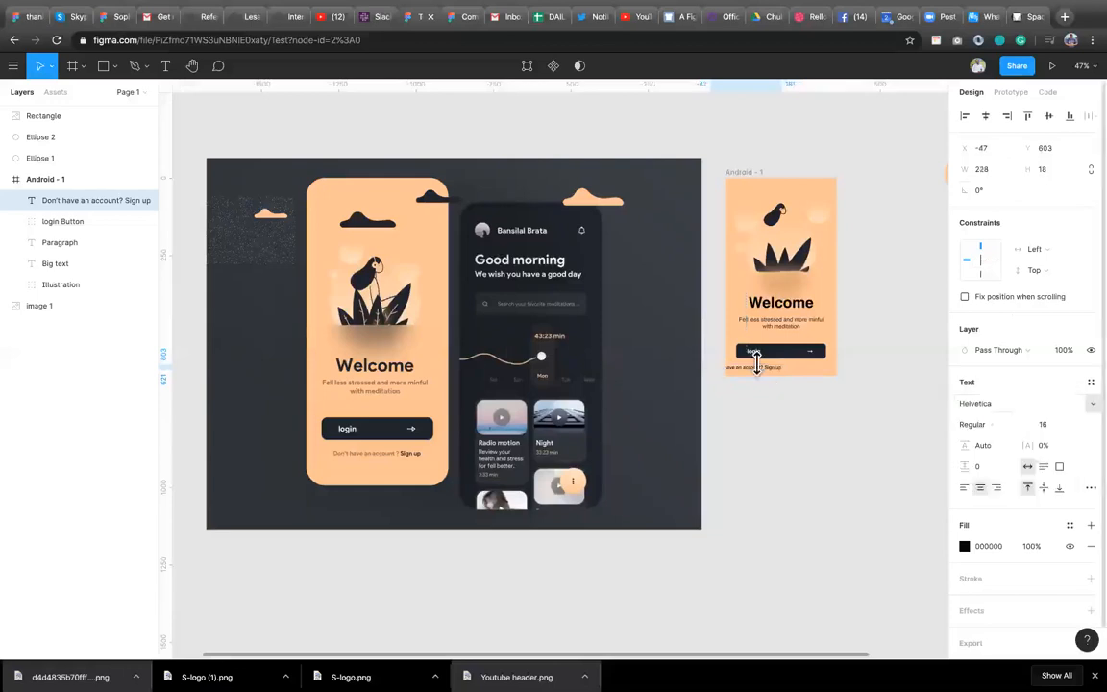
# Center the sign-up text horizontally in the frame and nudge it up slightly.
pyautogui.click(757, 366)
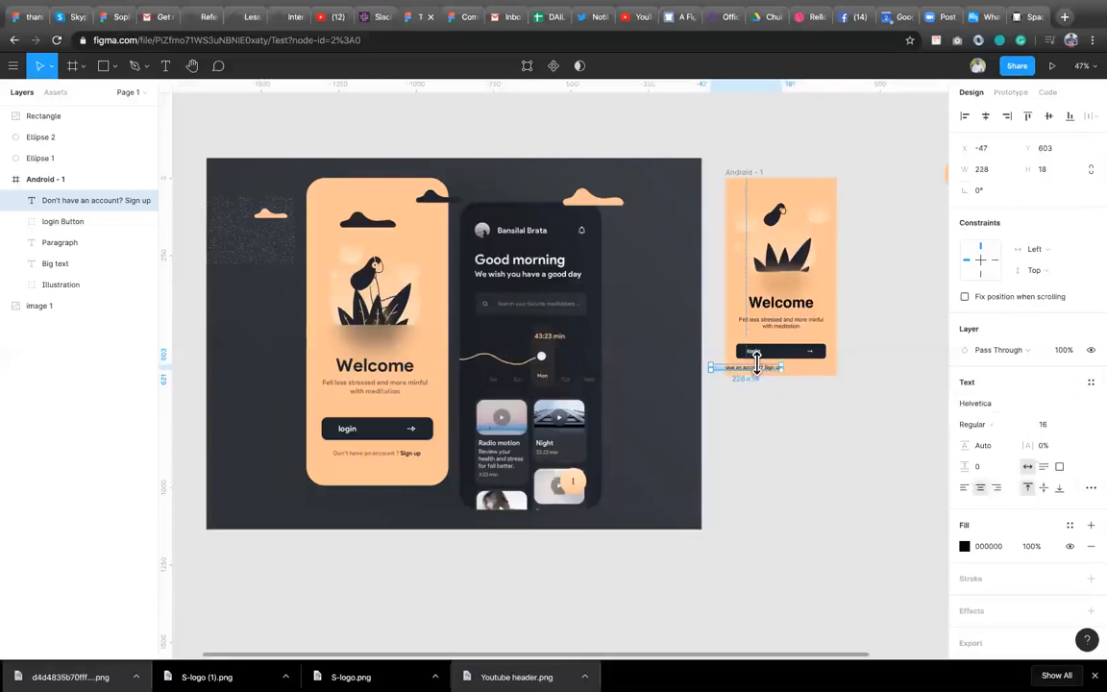
pyautogui.click(985, 115)
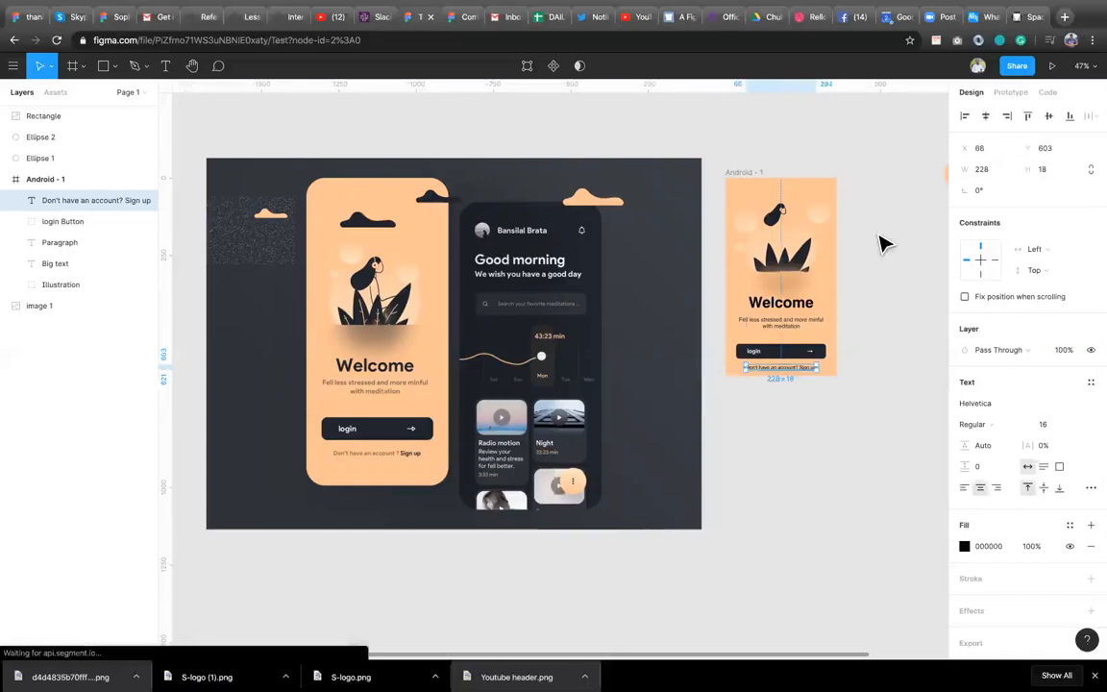
pyautogui.press('Up')
pyautogui.press('Up')
pyautogui.press('Up')
pyautogui.press('Up')
pyautogui.press('Up')
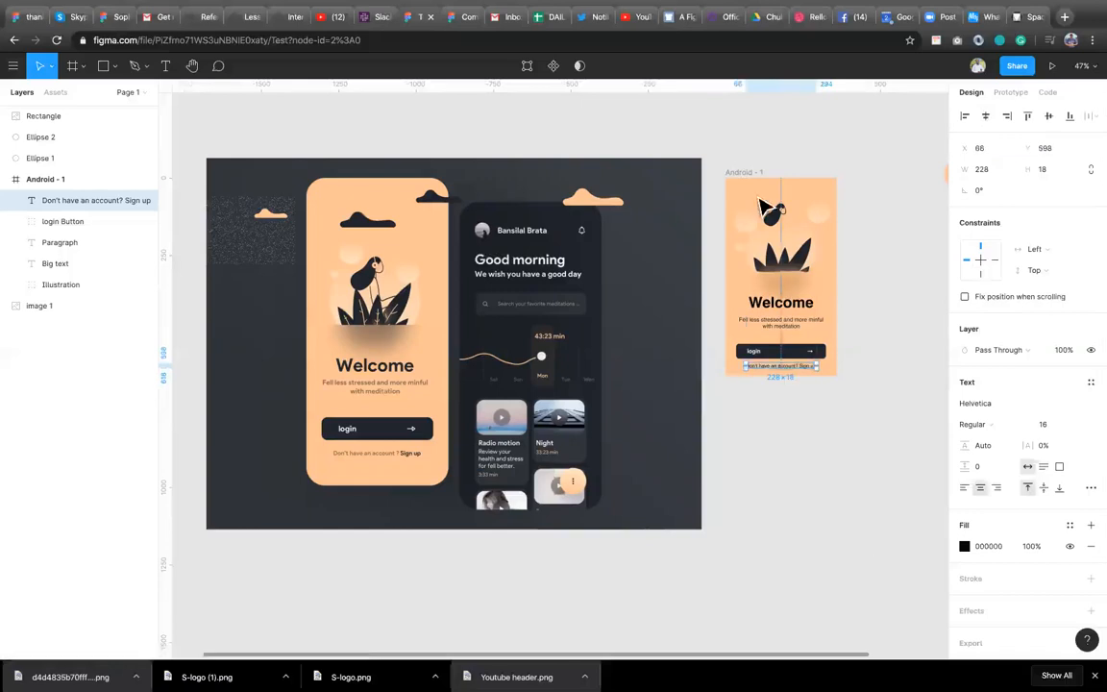
# Scale the Illustration group down to about 231 × 233 and center it horizontally in the frame.
pyautogui.click(812, 280)
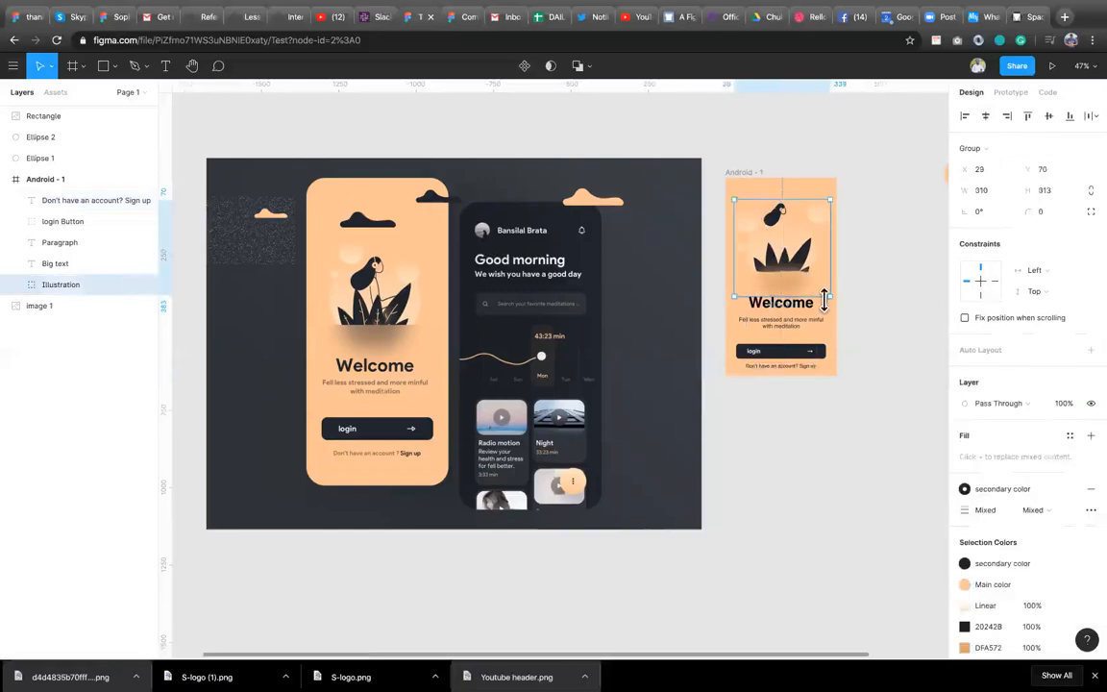
pyautogui.moveTo(824, 299); pyautogui.dragTo(818, 273)
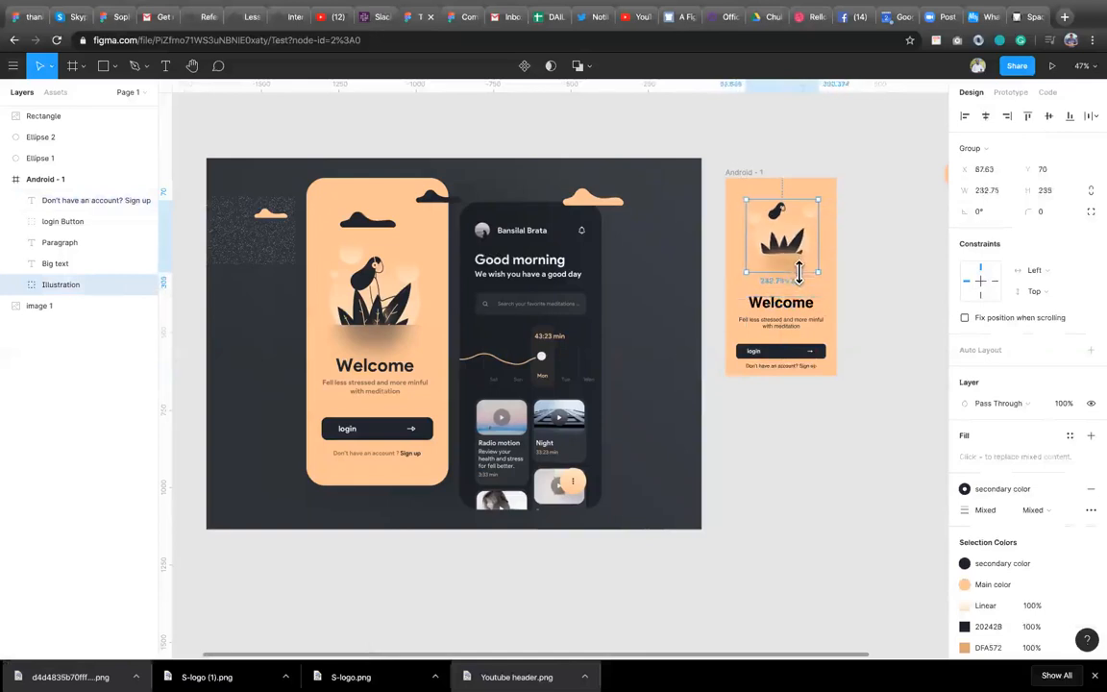
pyautogui.click(985, 115)
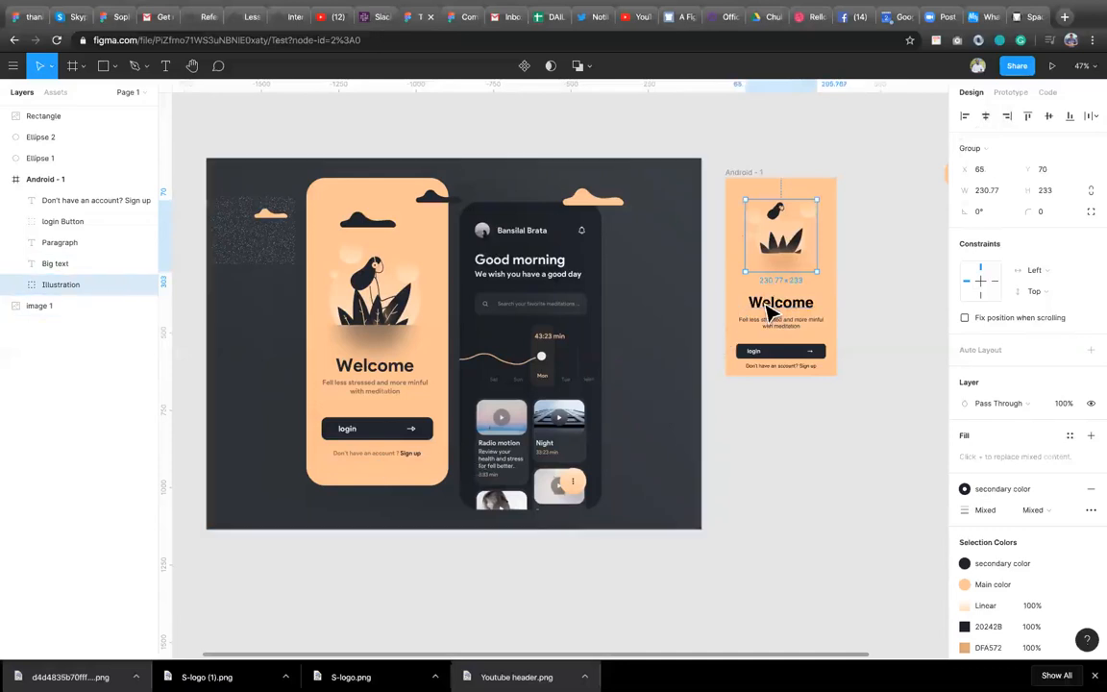
# Select the headline, paragraph, login button and sign-up text and move them up together.
pyautogui.click(820, 379)
pyautogui.moveTo(828, 383); pyautogui.dragTo(733, 281)
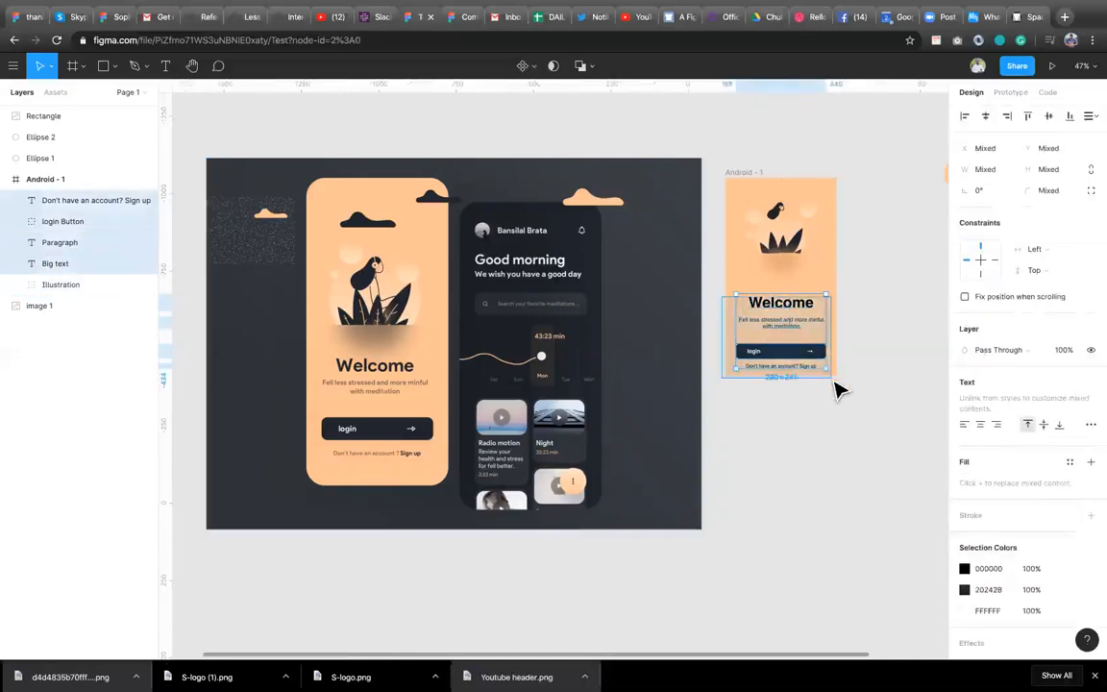
pyautogui.hotkey('shift', 'Up')
pyautogui.hotkey('shift', 'Up')
pyautogui.hotkey('shift', 'Up')
pyautogui.hotkey('shift', 'Up')
pyautogui.hotkey('shift', 'Up')
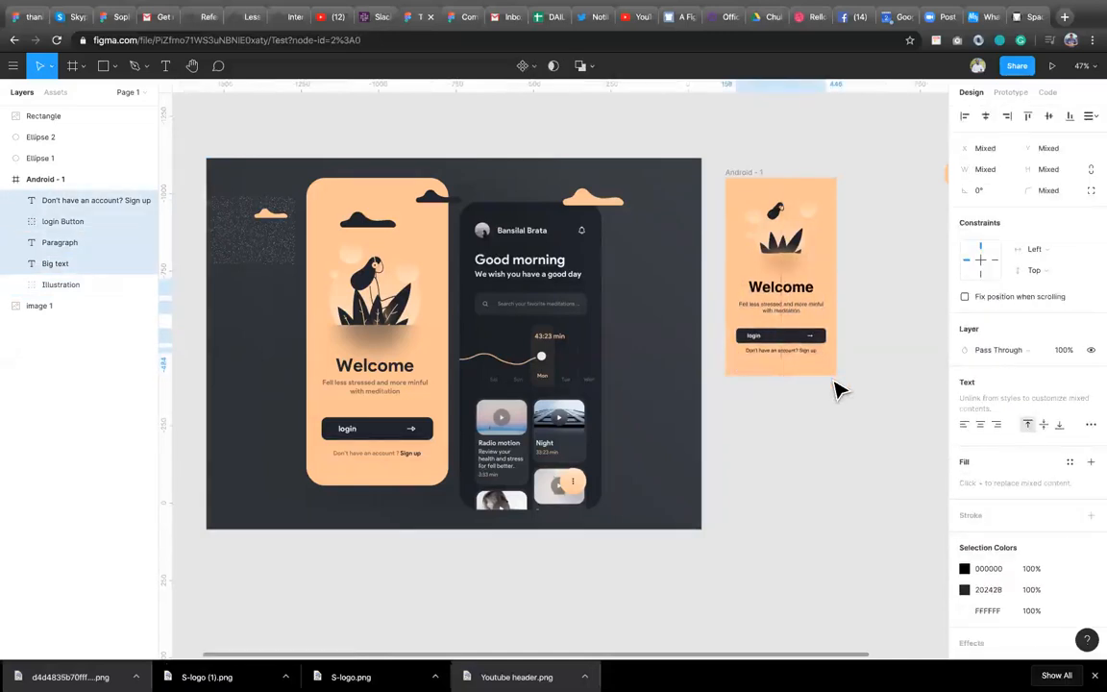
pyautogui.hotkey('shift', 'Up')
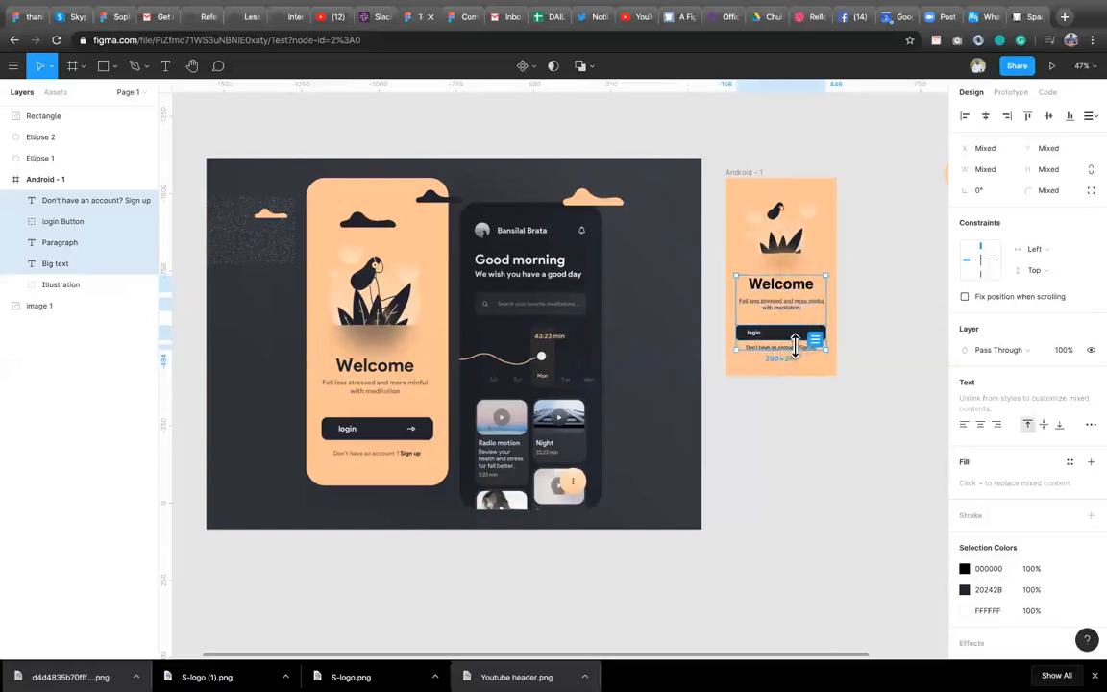
# Make the "Sign up" words in the sign-up text Bold.
pyautogui.click(802, 350)
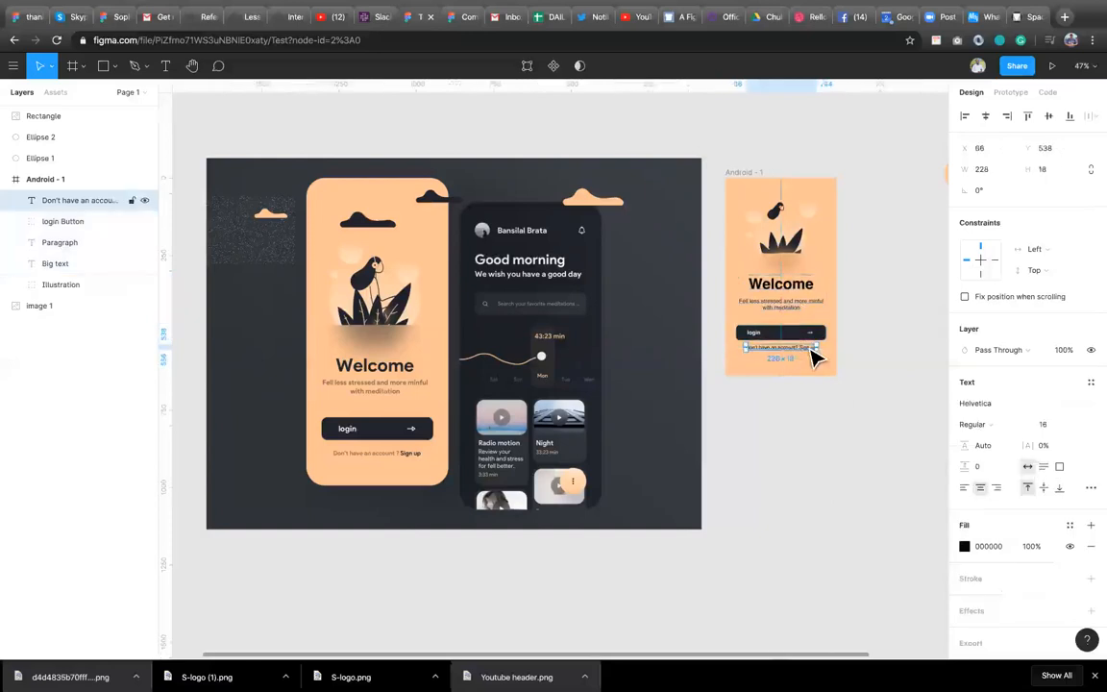
pyautogui.doubleClick(804, 348)
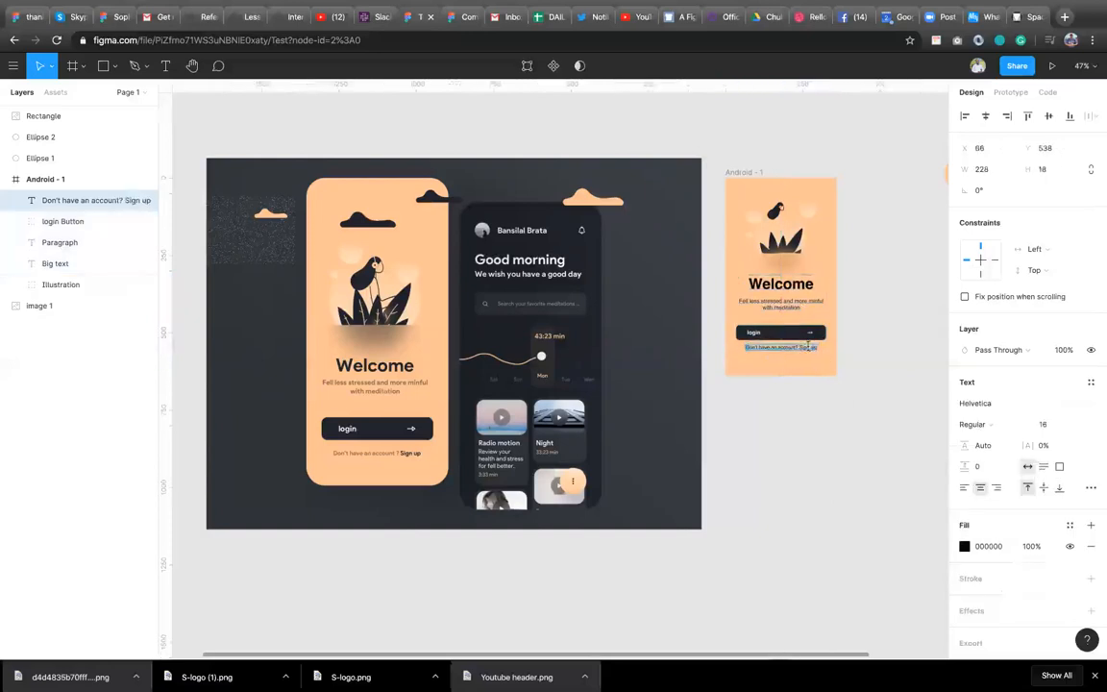
pyautogui.click(1007, 424)
pyautogui.click(1010, 441)
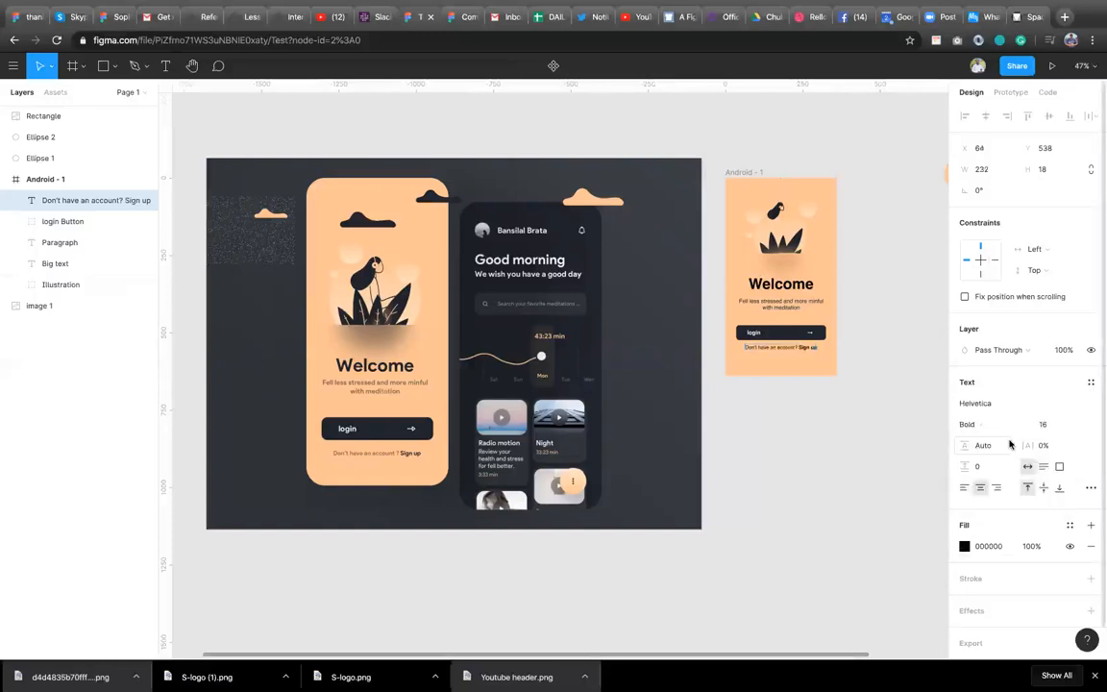
pyautogui.press('Escape')
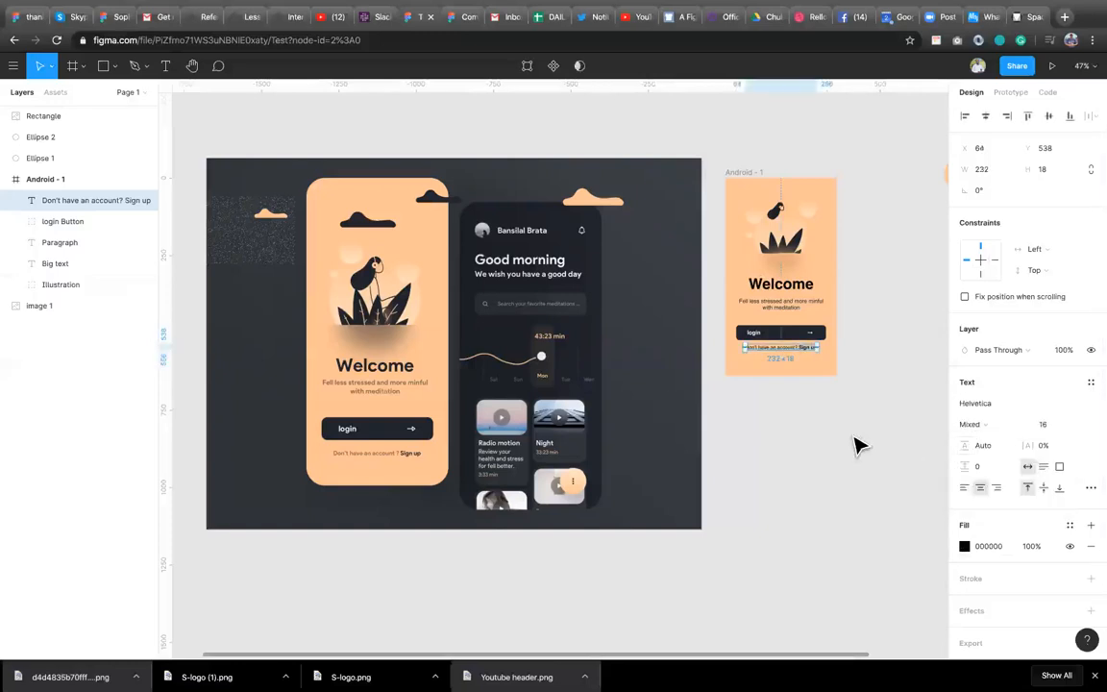
# Set the sign-up text's fill to the 20242B document colour.
pyautogui.click(965, 546)
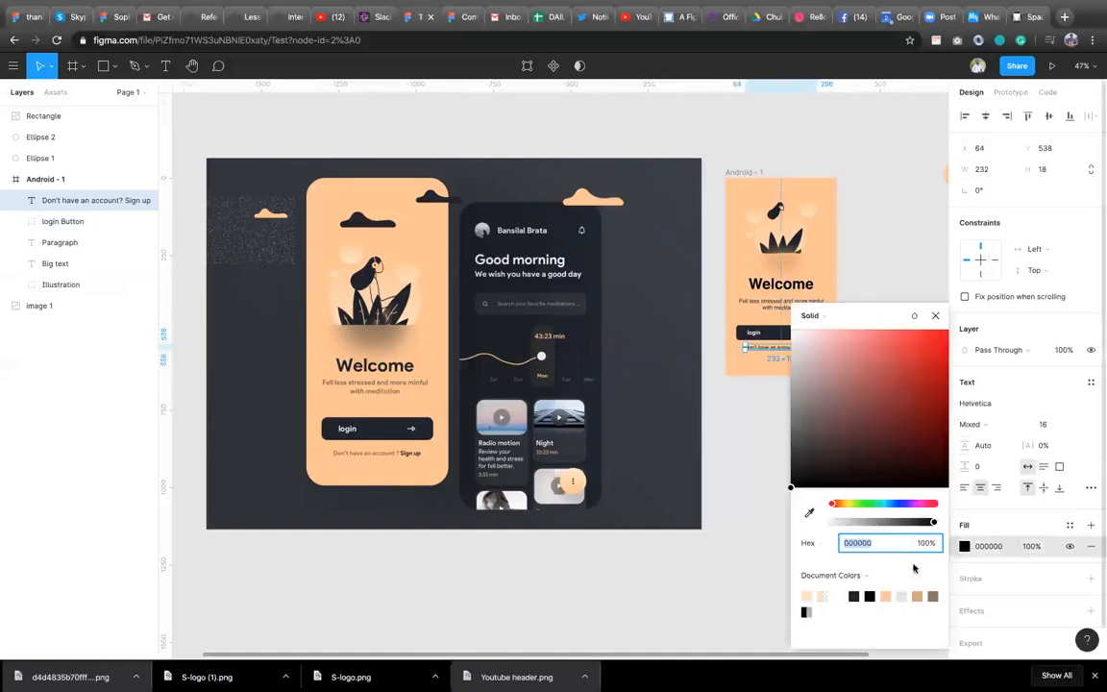
pyautogui.click(870, 596)
pyautogui.click(934, 316)
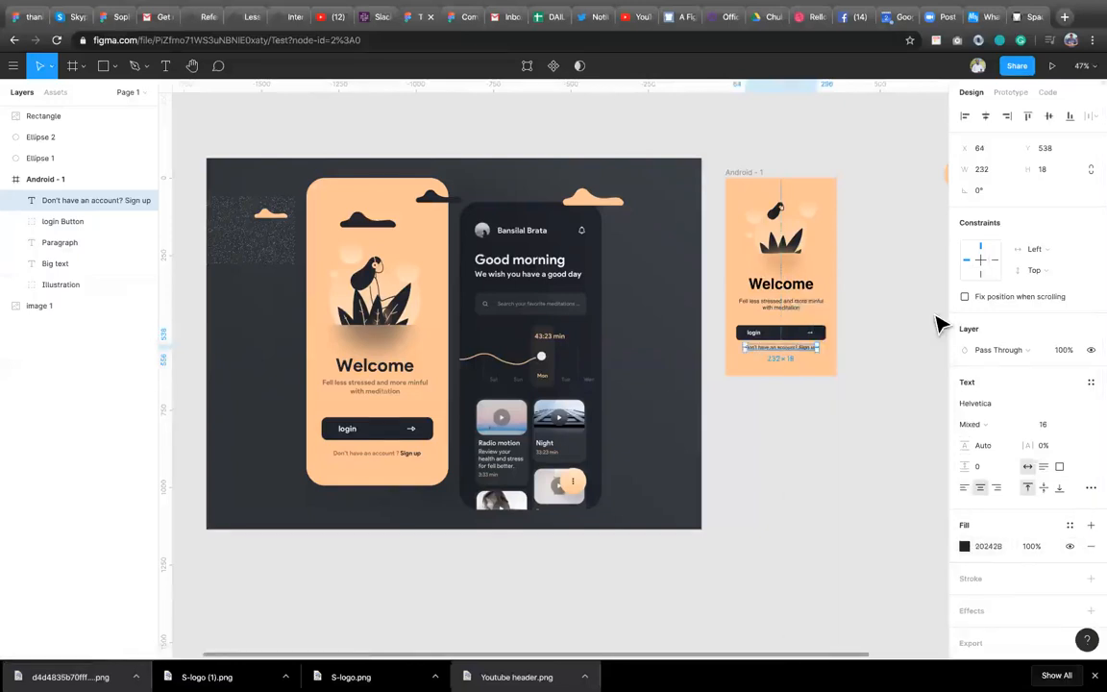
# Move the sign-up text down slightly, to about Y 548.
pyautogui.click(849, 384)
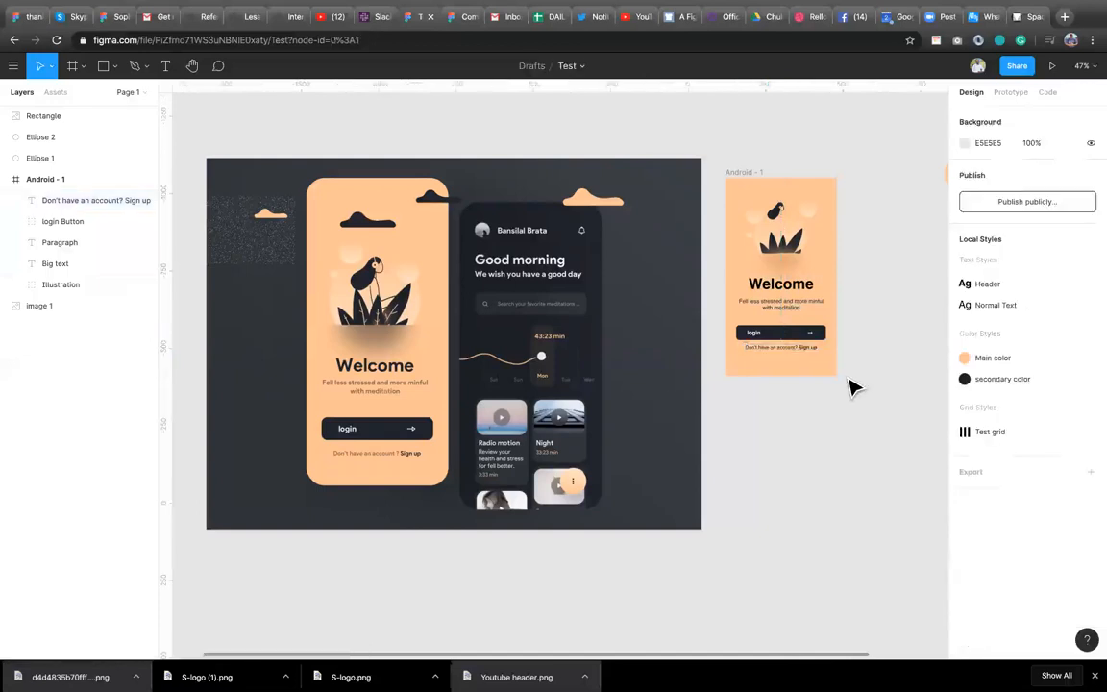
pyautogui.click(796, 352)
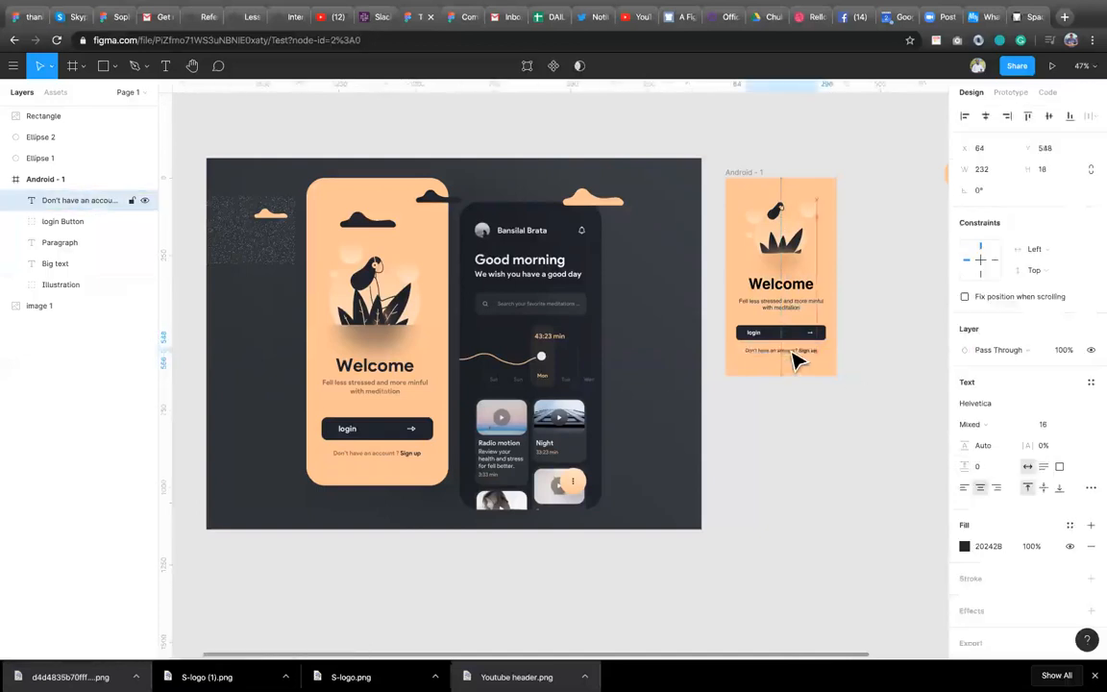
pyautogui.click(813, 411)
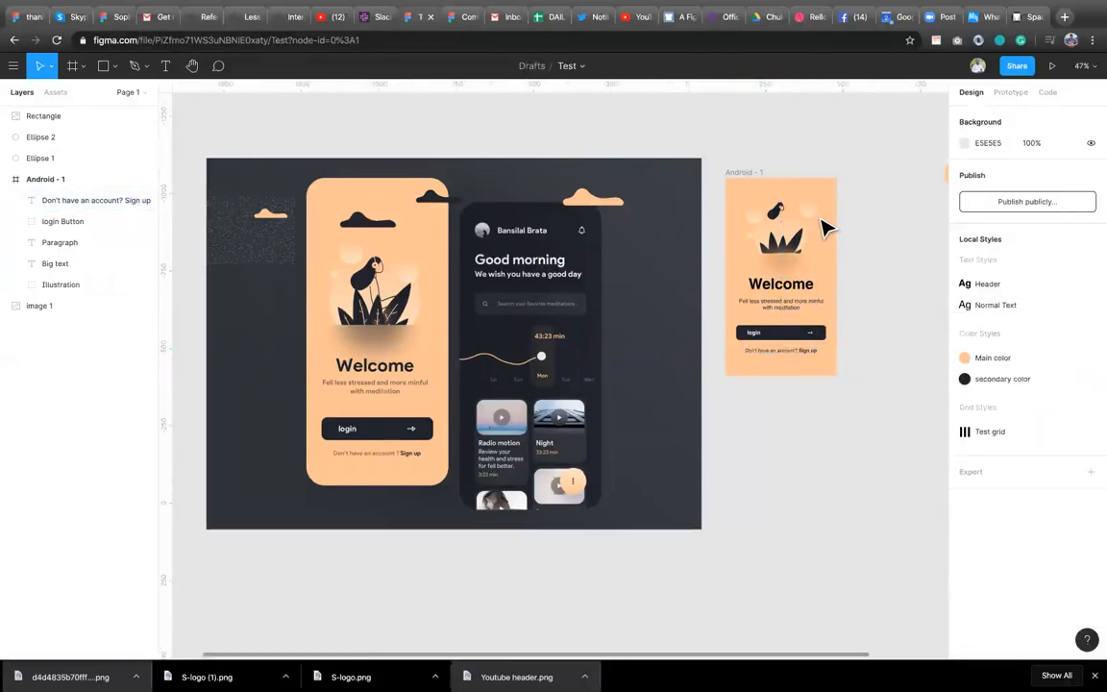
# Change the illustration's Ellipse 9 fill colour to B78F6C.
pyautogui.doubleClick(786, 272)
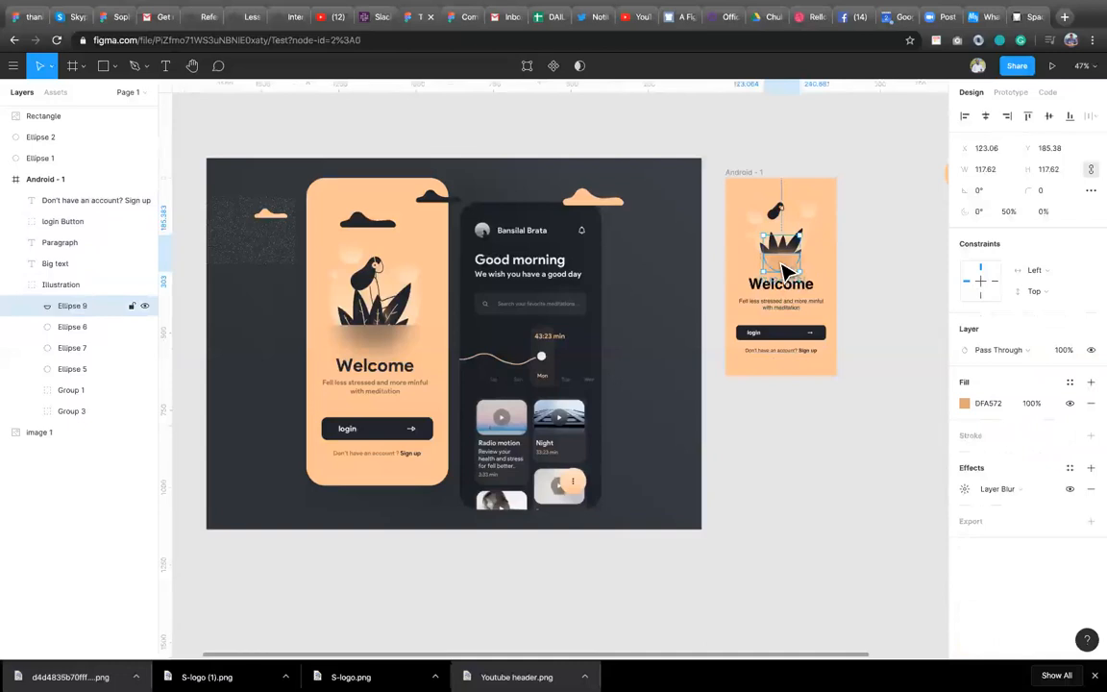
pyautogui.click(965, 403)
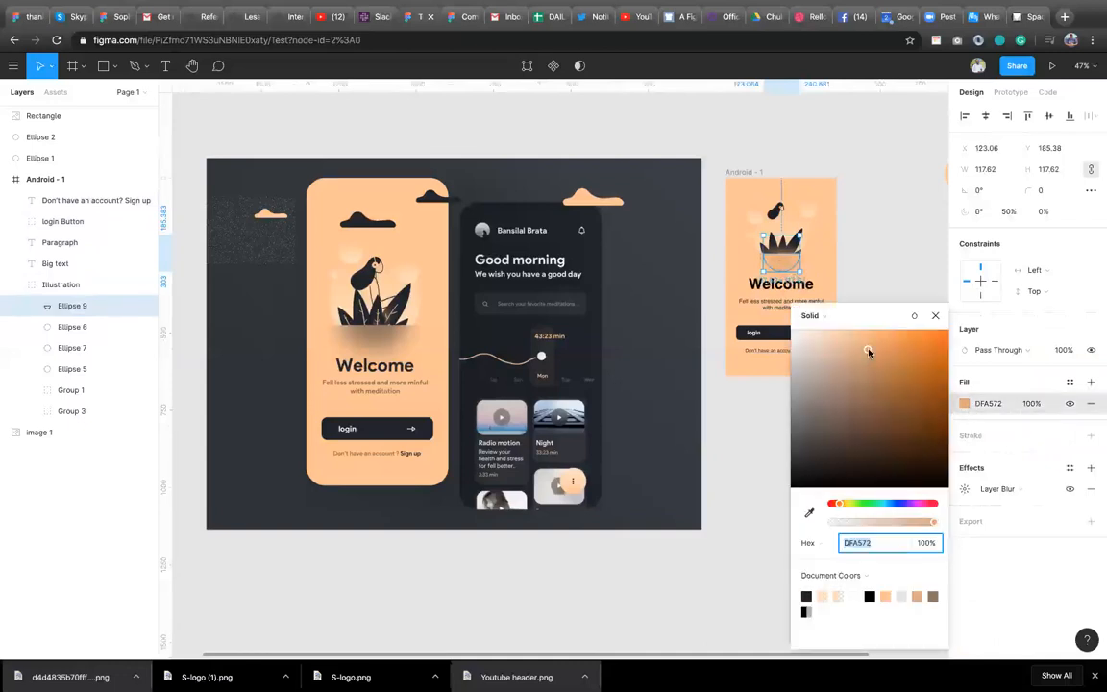
pyautogui.moveTo(869, 353); pyautogui.dragTo(852, 380)
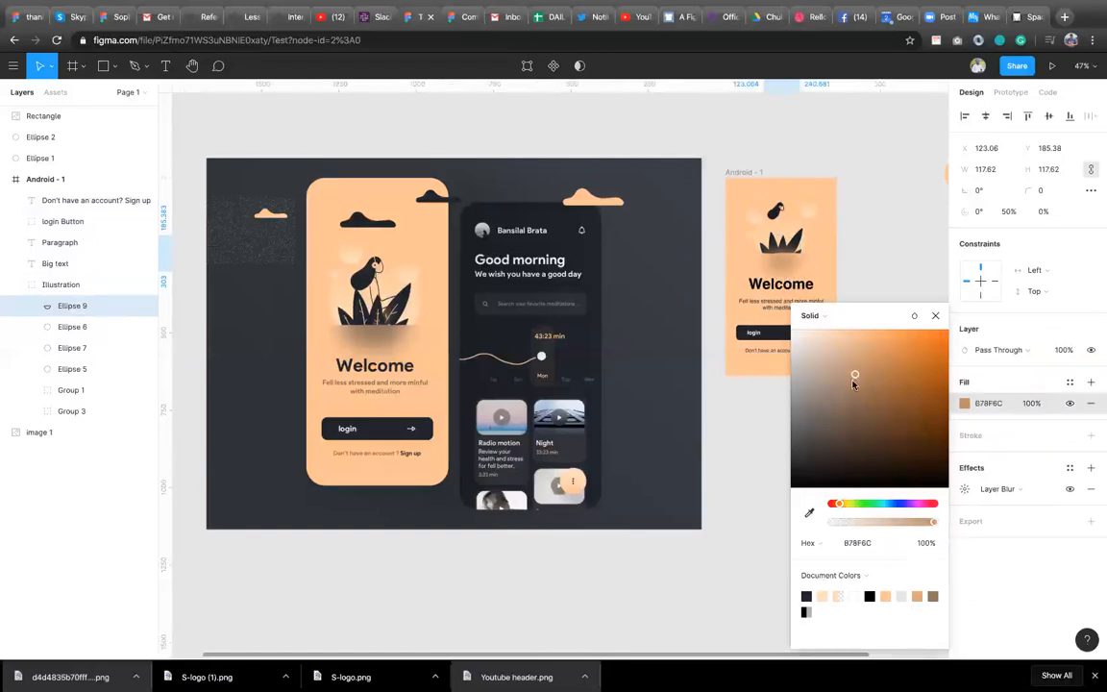
# Group the Welcome heading, paragraph, login button and sign-up text together.
pyautogui.click(932, 316)
pyautogui.click(890, 282)
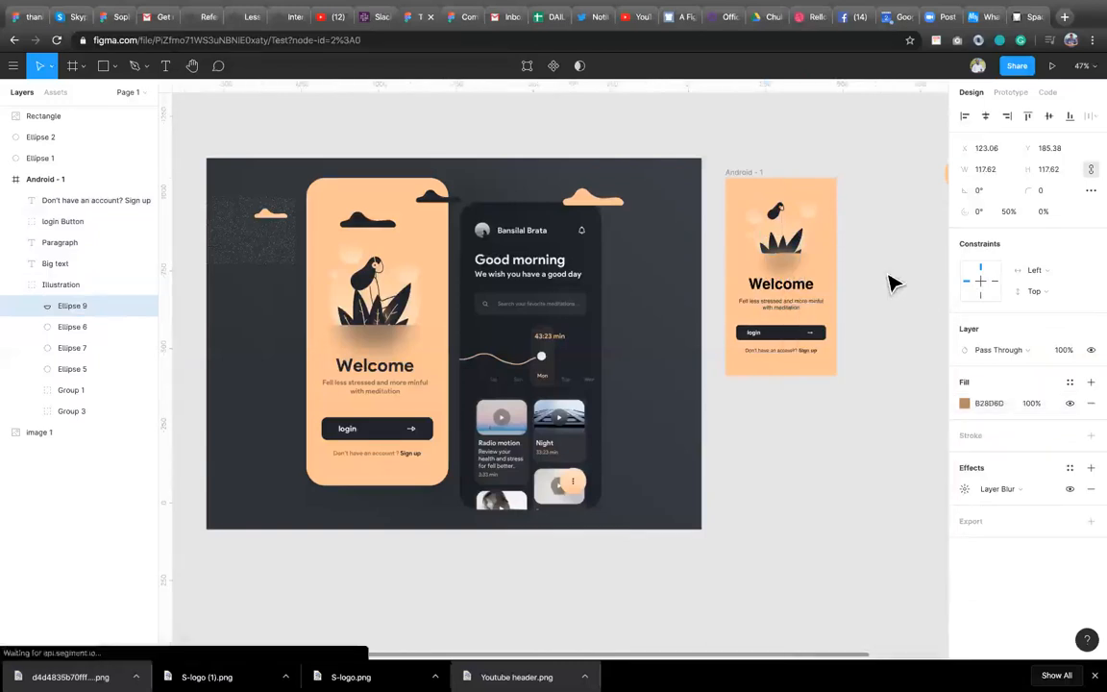
pyautogui.click(780, 252)
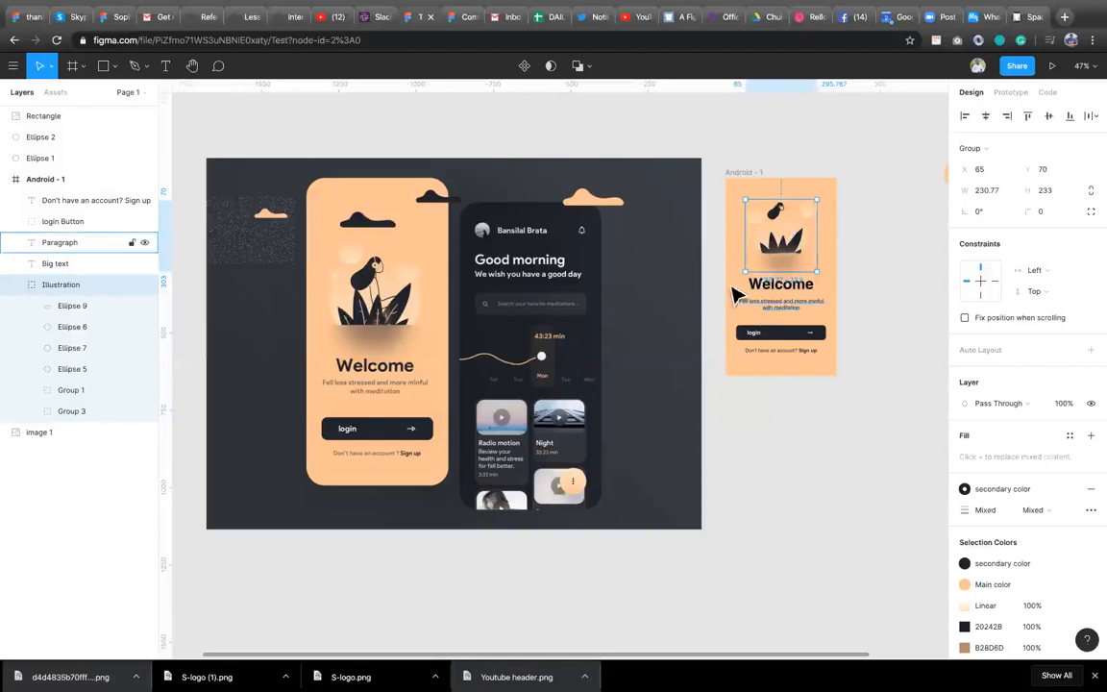
pyautogui.moveTo(731, 291); pyautogui.dragTo(830, 372)
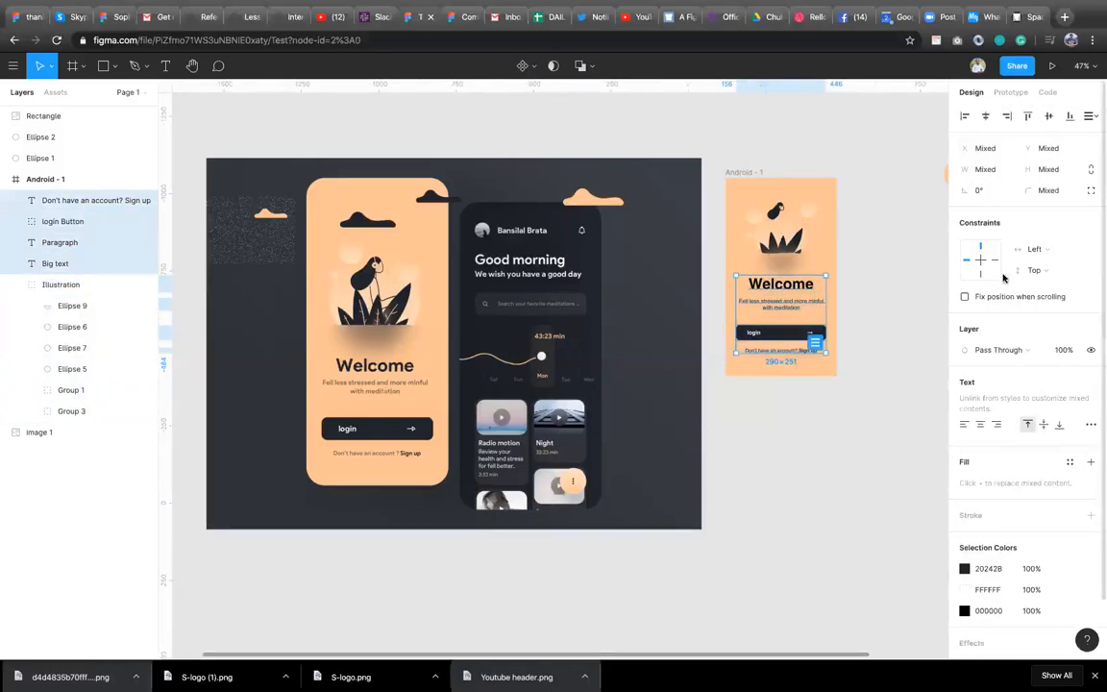
pyautogui.hotkey('ctrl', 'g')
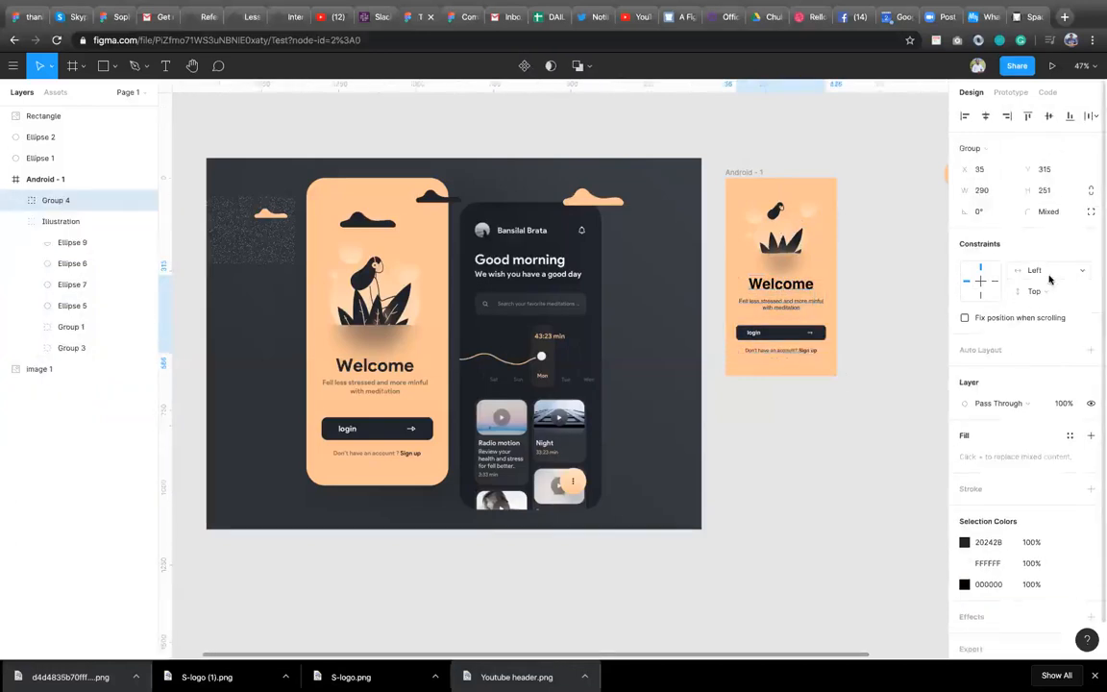
# Set the text group's horizontal constraint to Right, keeping the vertical constraint at Top.
pyautogui.click(1051, 279)
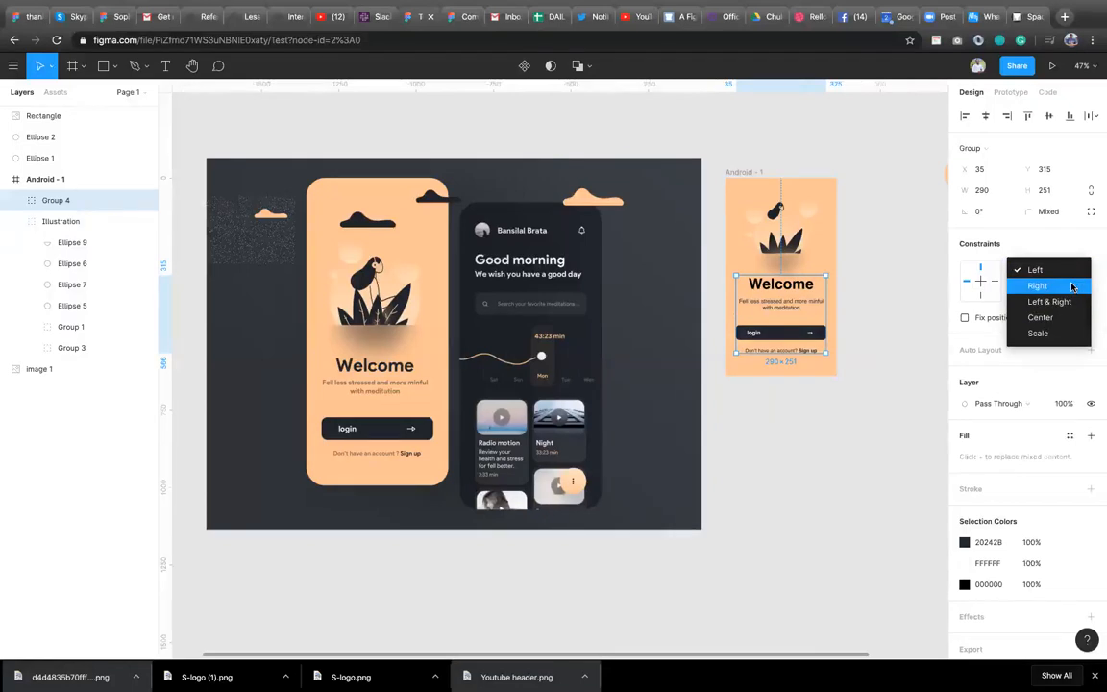
pyautogui.click(1073, 287)
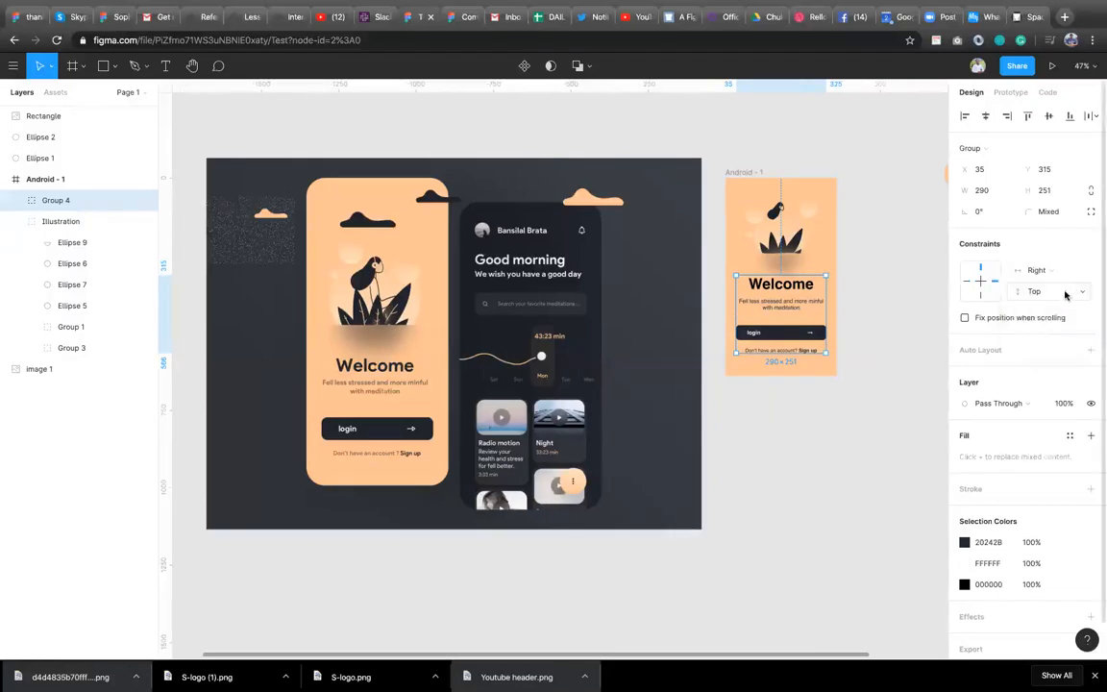
pyautogui.click(1067, 294)
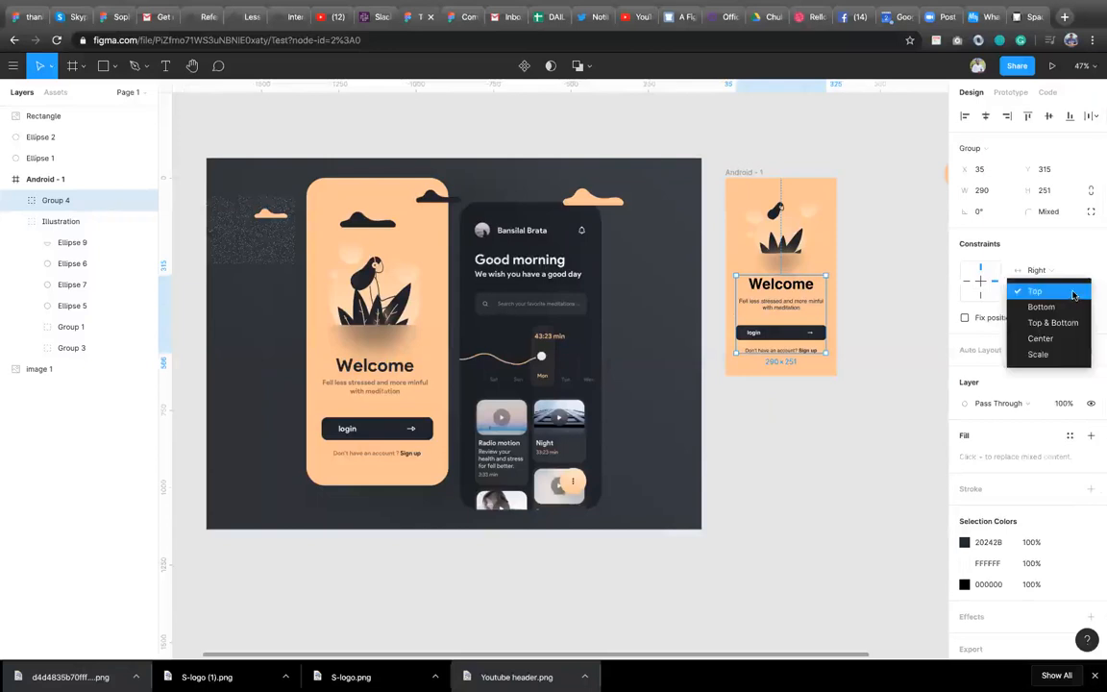
pyautogui.click(1074, 295)
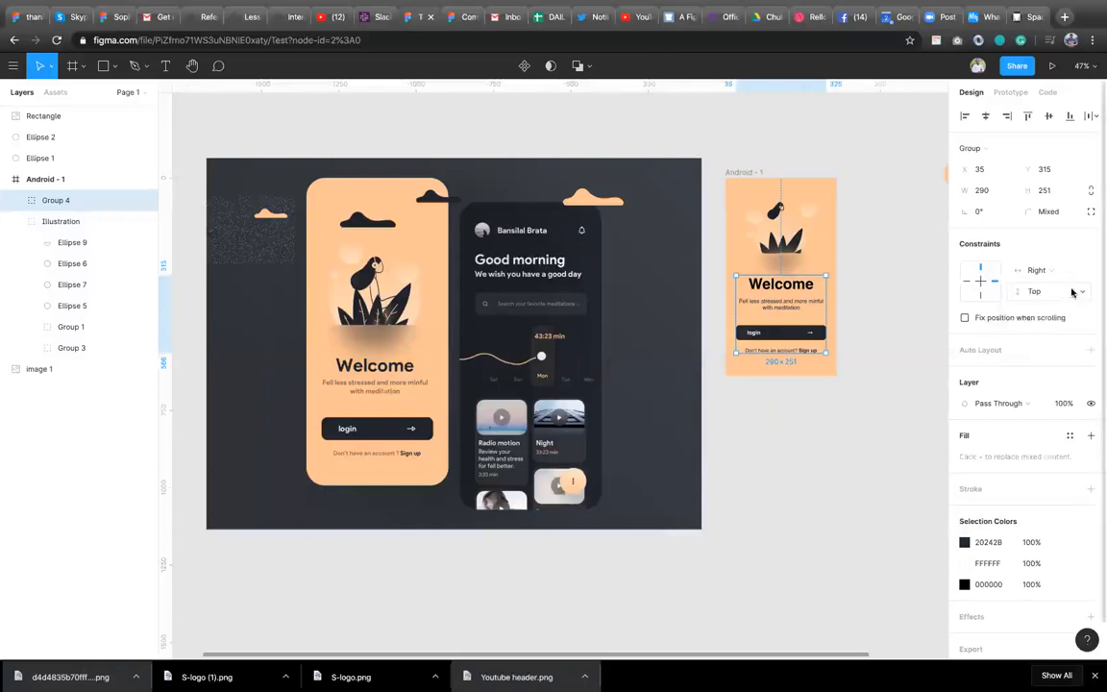
pyautogui.click(1070, 290)
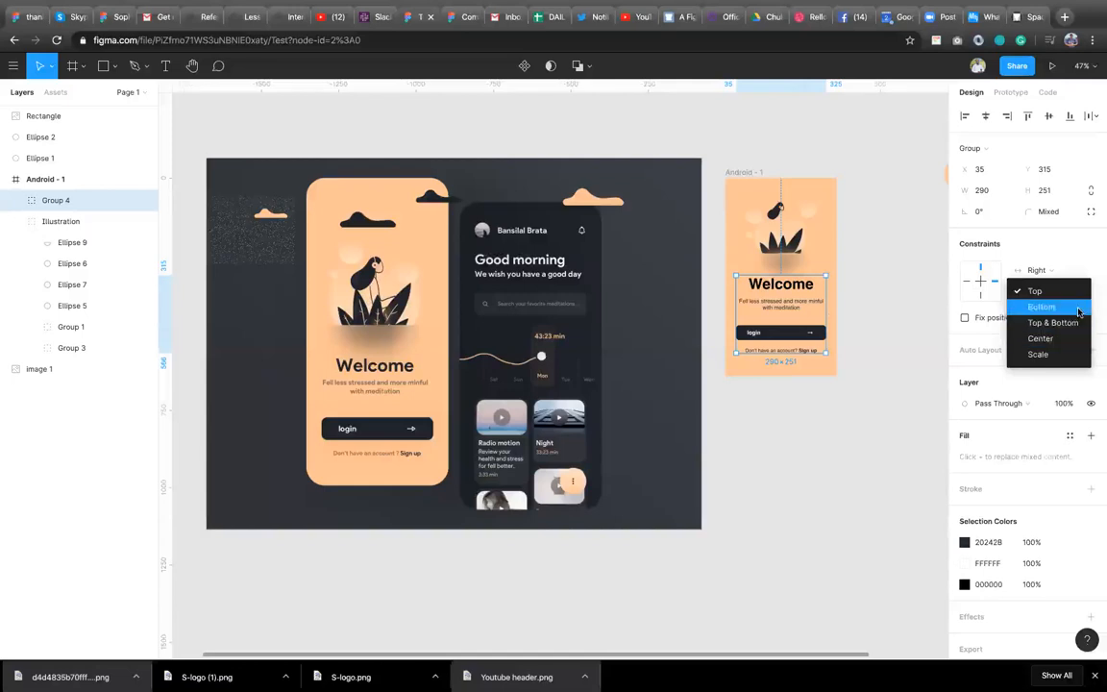
pyautogui.click(1067, 294)
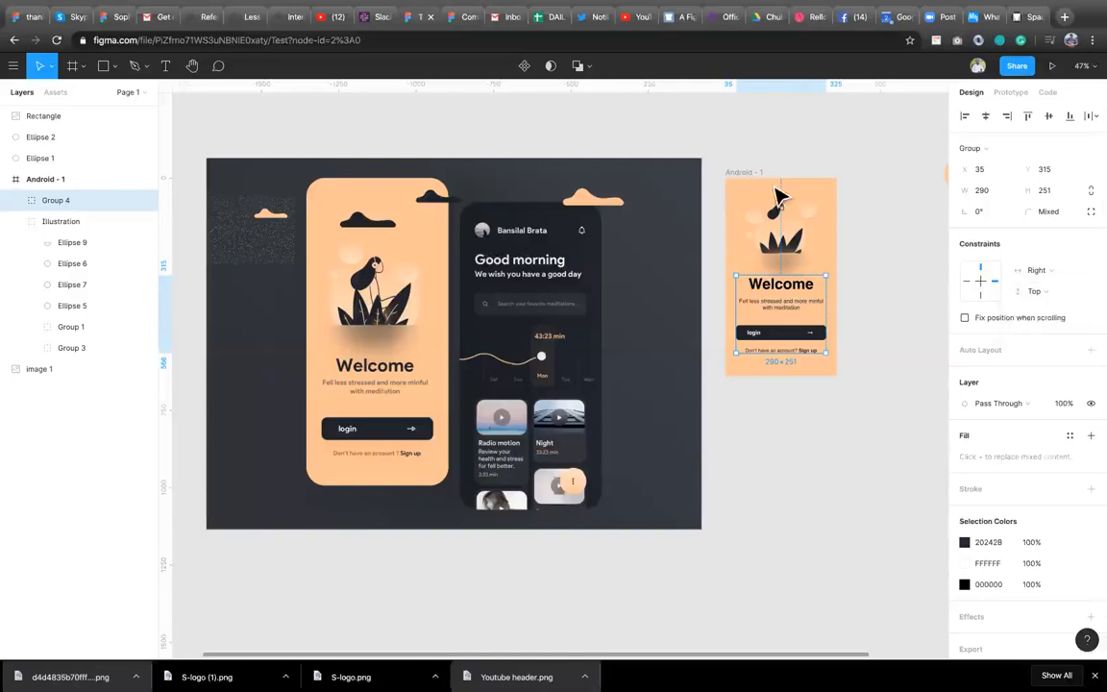
# Stretch the Android frame to about 556 px wide to preview the constraints, then undo the resize.
pyautogui.click(829, 274)
pyautogui.moveTo(836, 274); pyautogui.dragTo(898, 265)
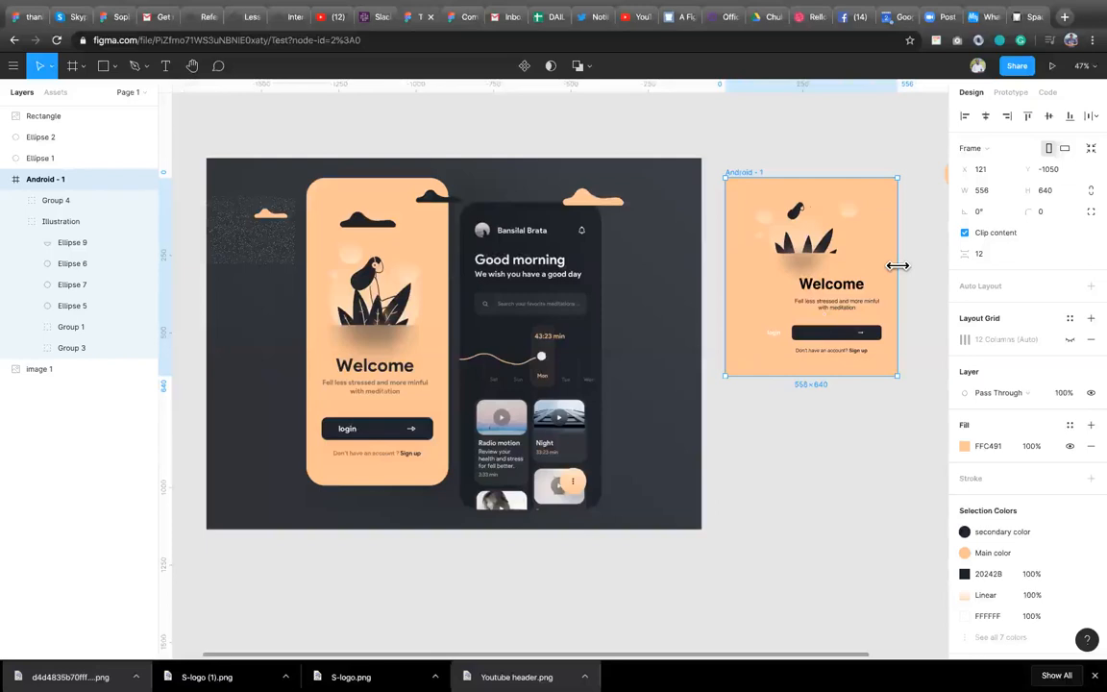
pyautogui.hotkey('ctrl', 'z')
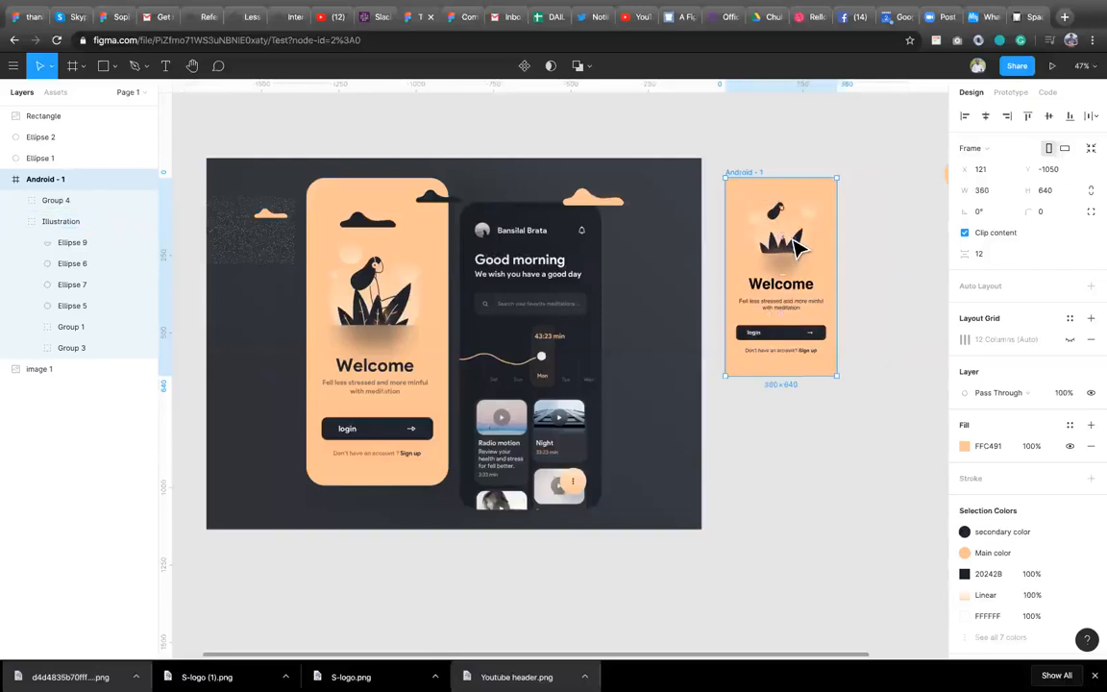
# Review the illustration group's horizontal constraint options, leaving it at Left.
pyautogui.click(796, 249)
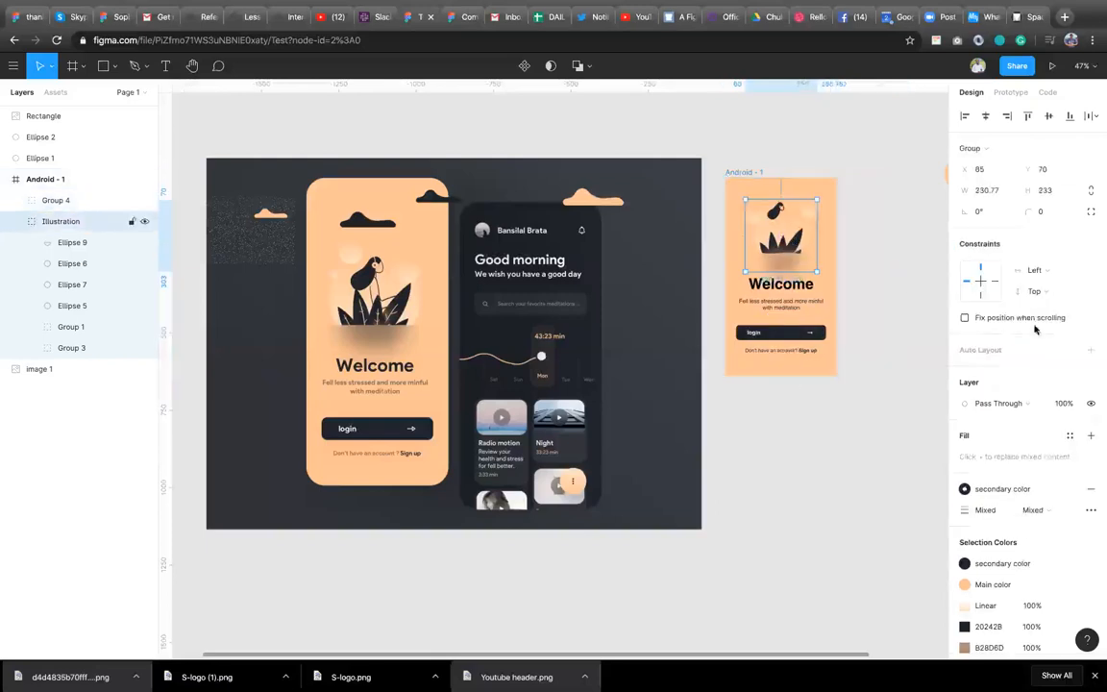
pyautogui.click(1055, 277)
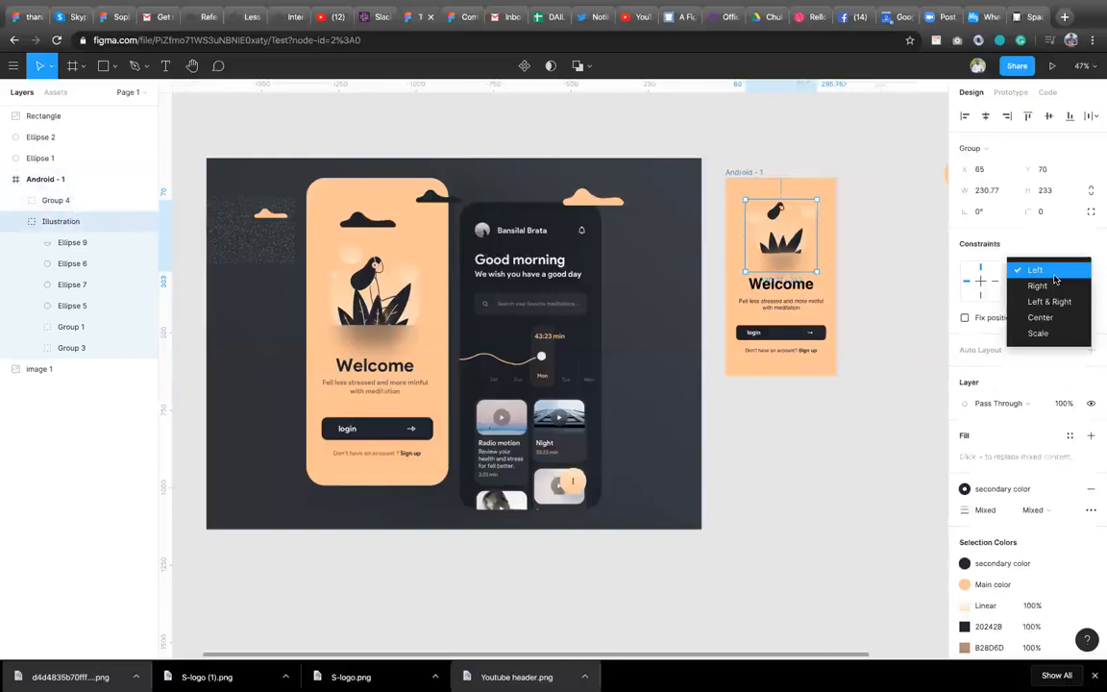
pyautogui.click(1053, 274)
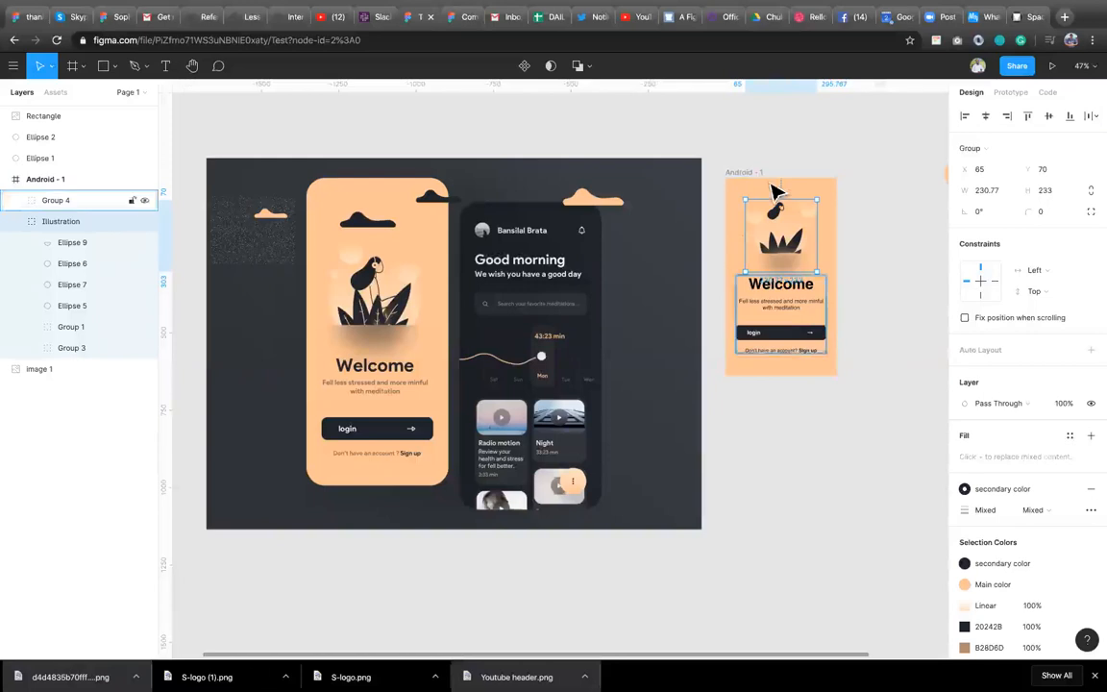
# Stretch the Android frame wider to preview the constraints and return it to its original width.
pyautogui.click(825, 269)
pyautogui.moveTo(837, 293); pyautogui.dragTo(904, 292)
pyautogui.moveTo(904, 291); pyautogui.dragTo(562, 375)
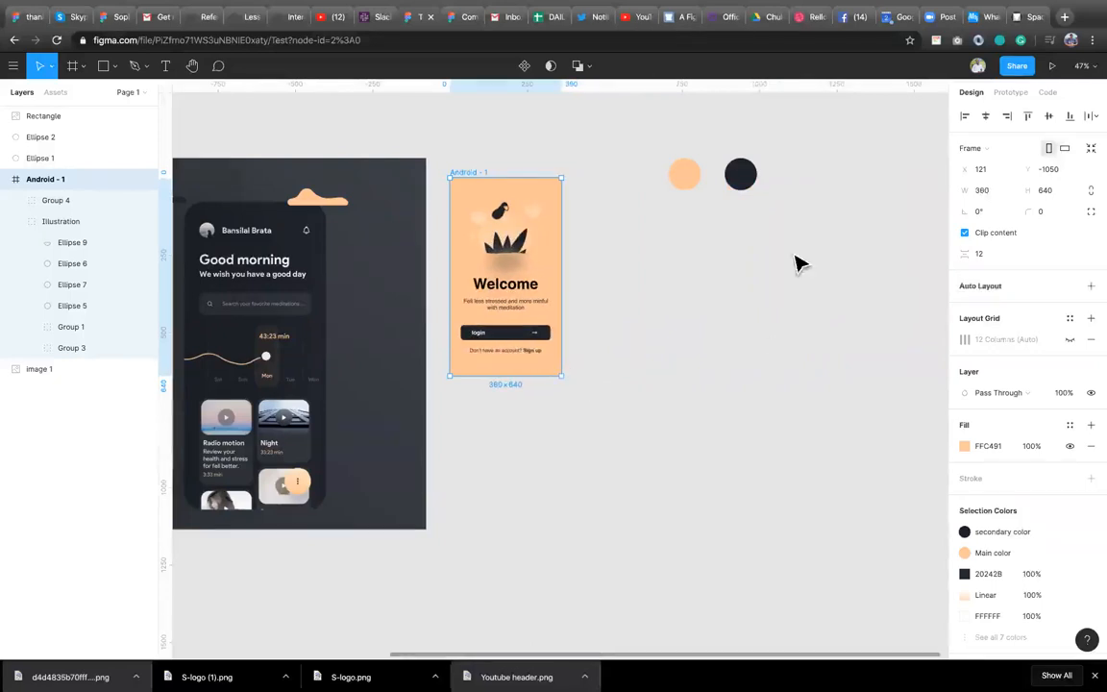
# Set the text group's horizontal constraint back to Left.
pyautogui.click(517, 315)
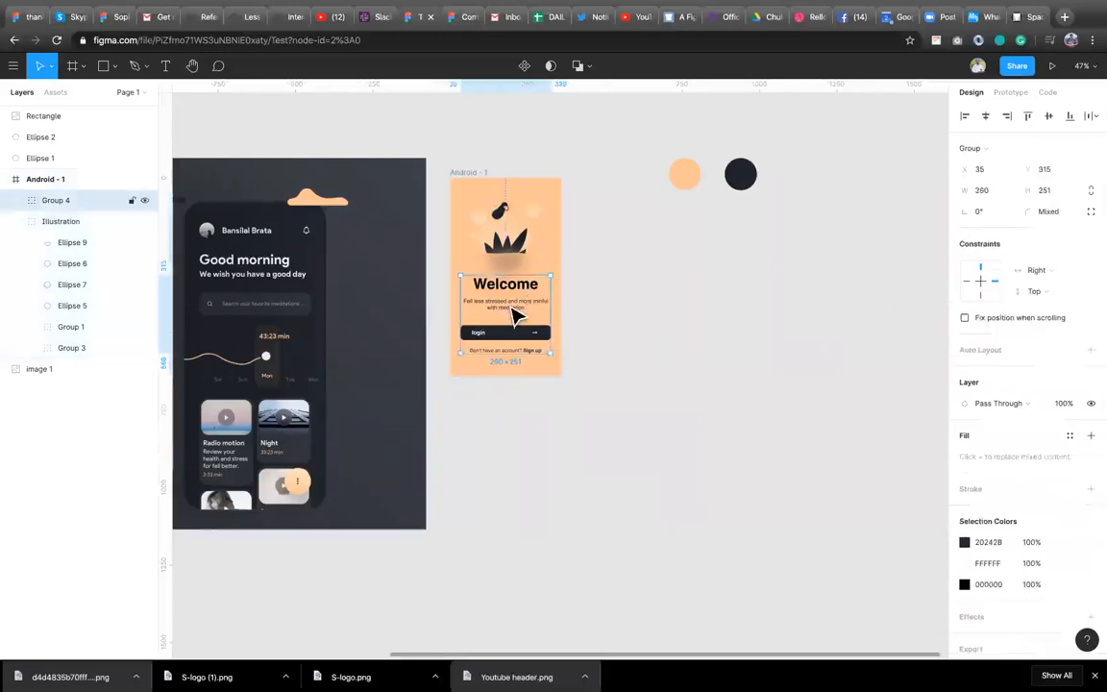
pyautogui.click(1069, 277)
pyautogui.click(1036, 253)
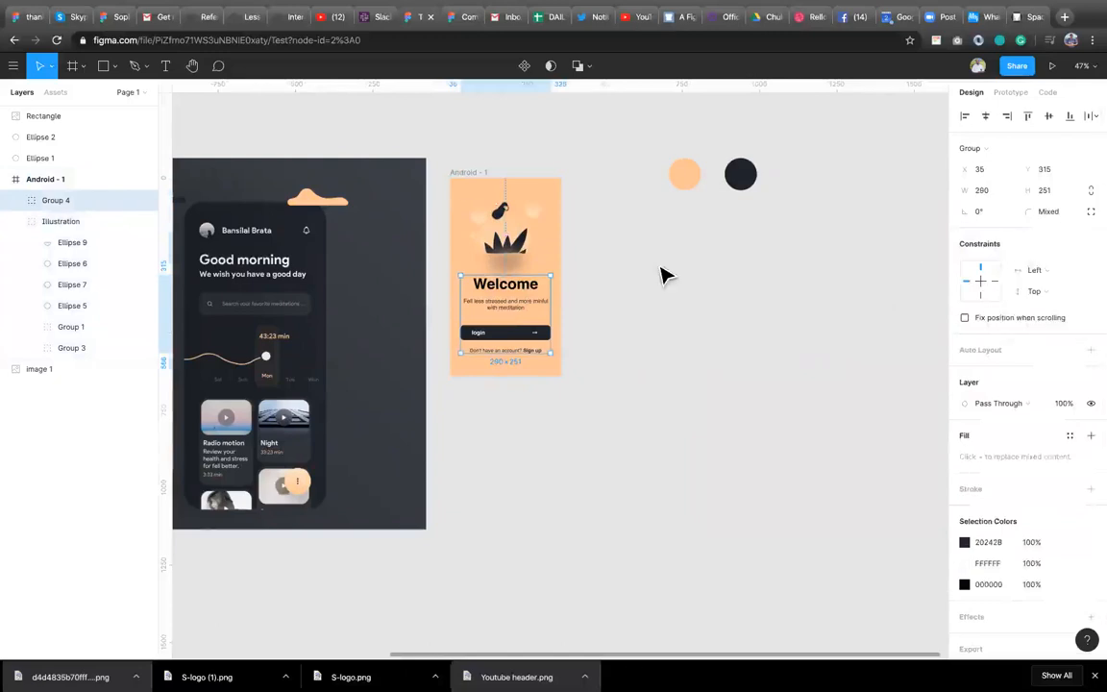
# Widen the Android frame to about 1010 px to preview the constraints, then undo the changes.
pyautogui.click(457, 174)
pyautogui.moveTo(558, 322); pyautogui.dragTo(762, 269)
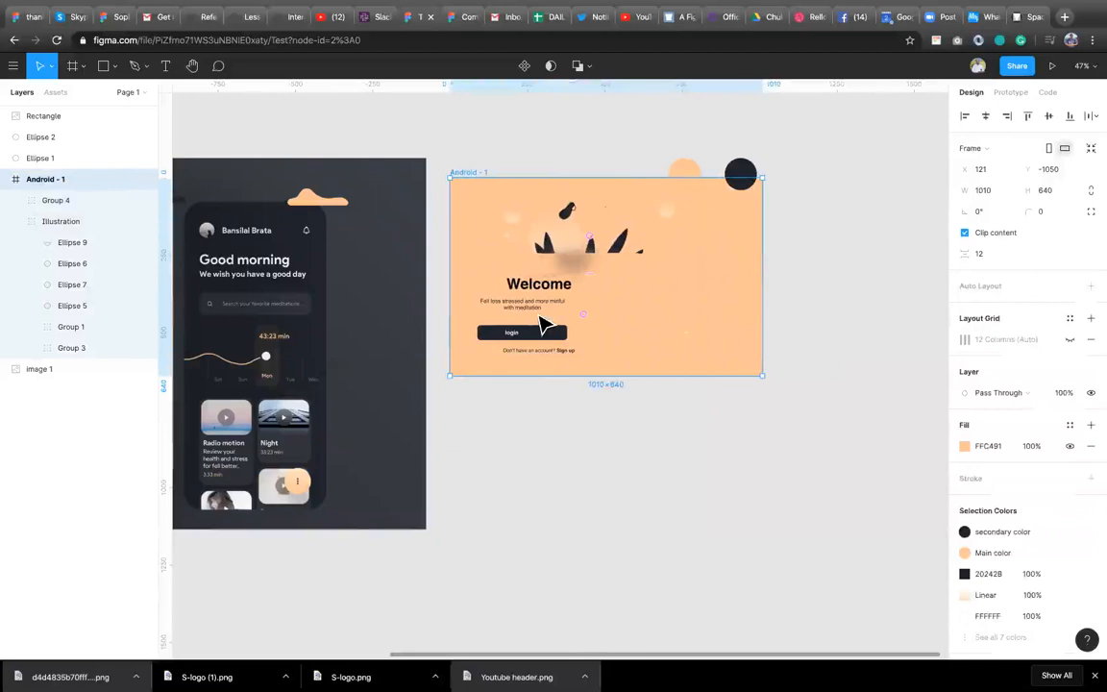
pyautogui.click(688, 335)
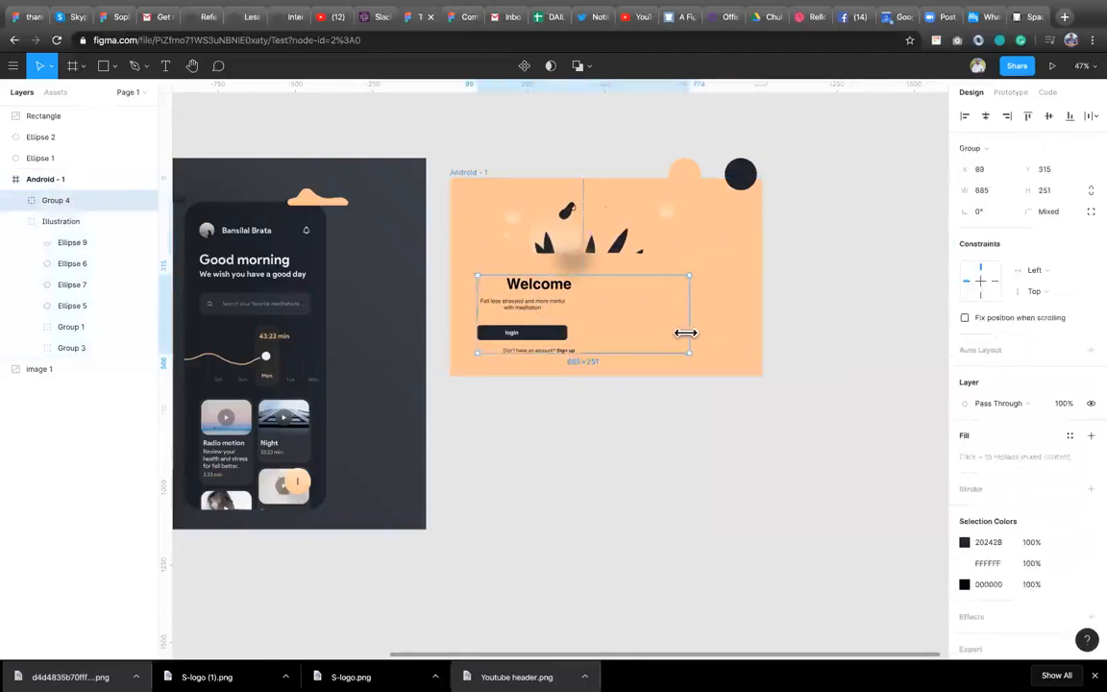
pyautogui.doubleClick(687, 341)
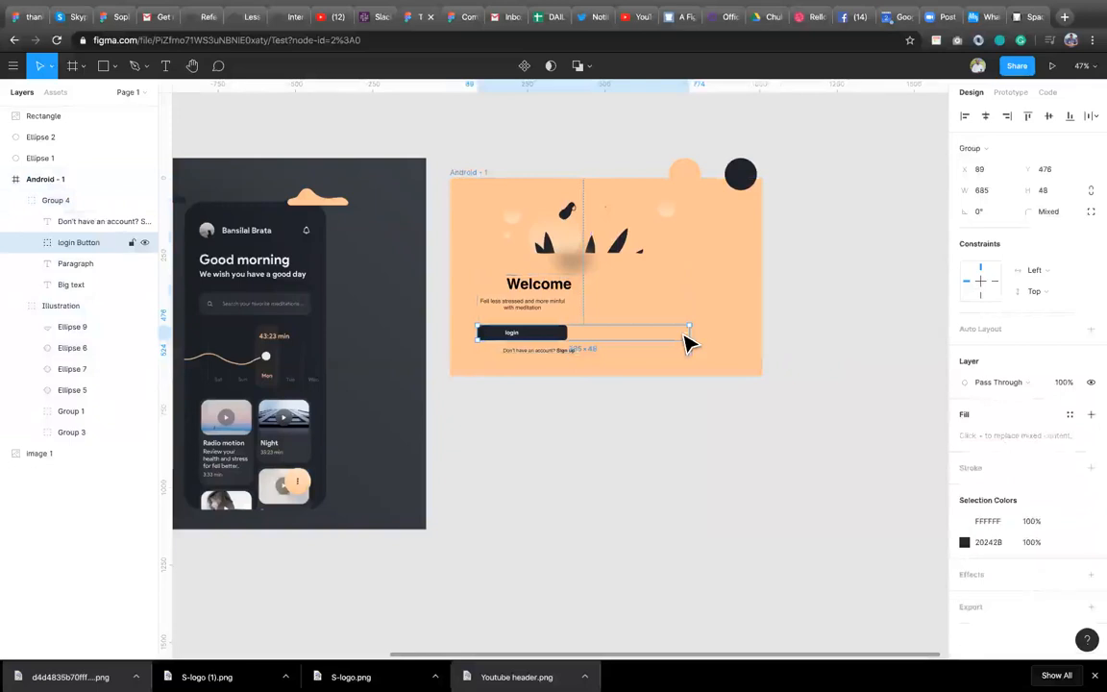
pyautogui.doubleClick(684, 330)
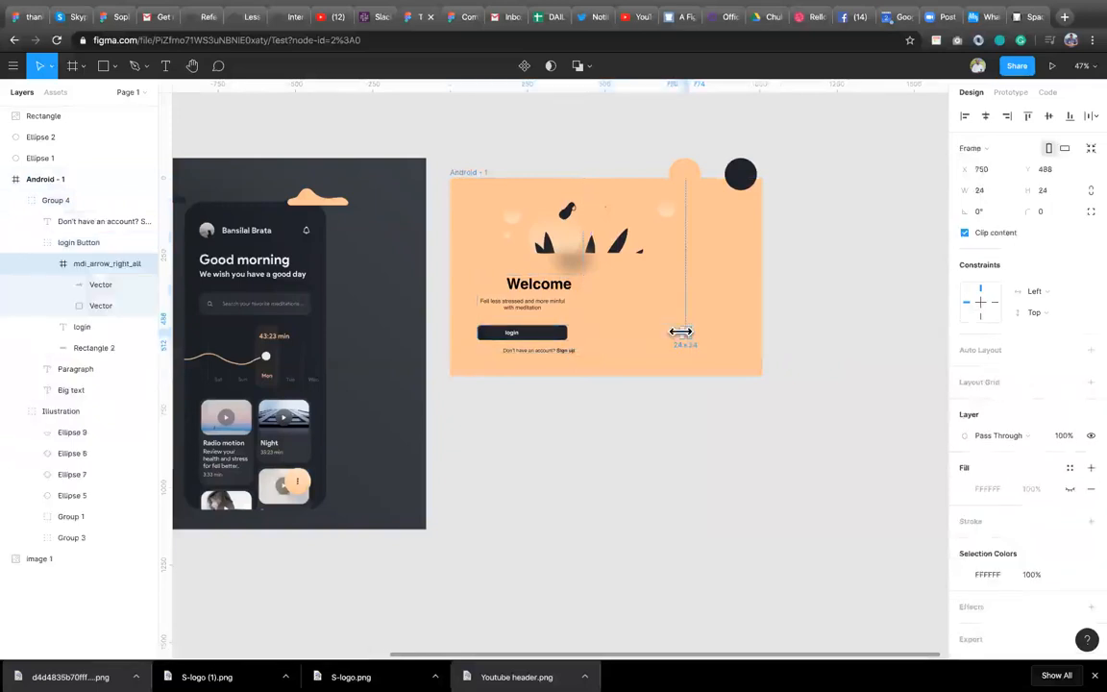
pyautogui.click(781, 316)
pyautogui.hotkey('ctrl', 'z')
pyautogui.hotkey('ctrl', 'z')
pyautogui.hotkey('ctrl', 'z')
pyautogui.hotkey('ctrl', 'z')
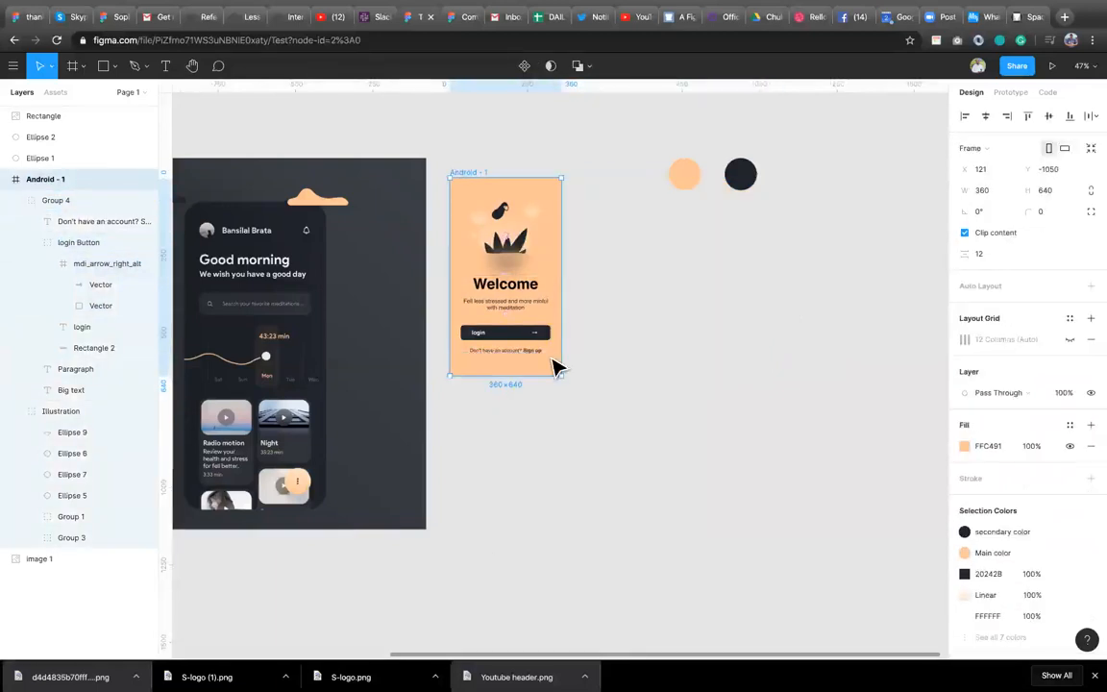
pyautogui.click(524, 426)
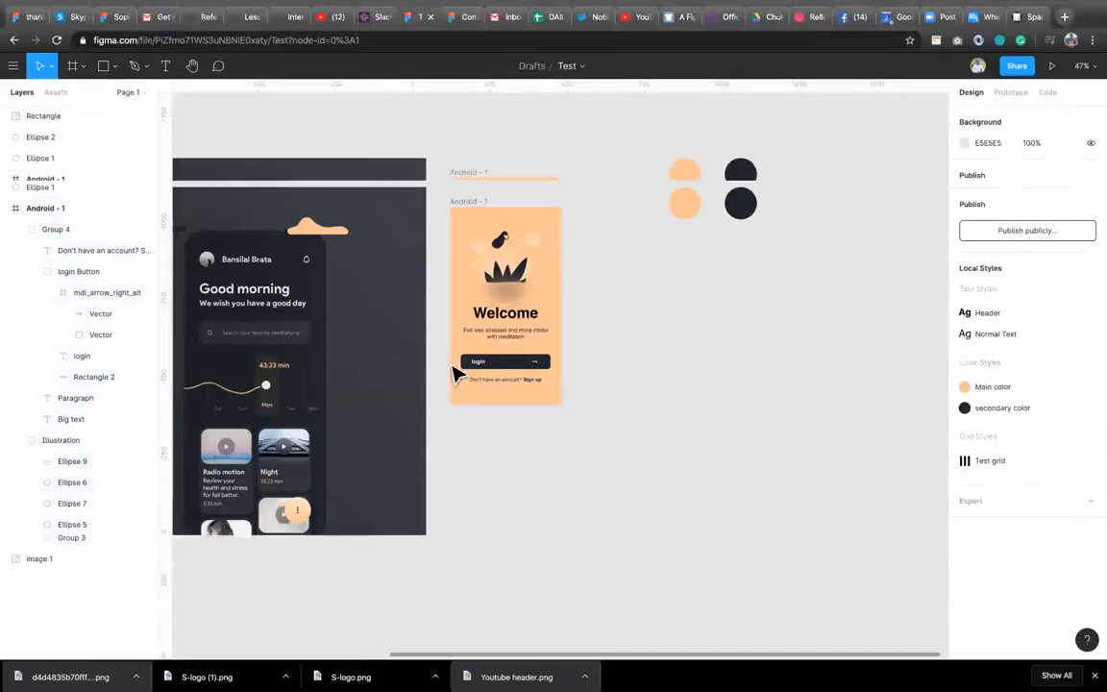
pyautogui.click(496, 360)
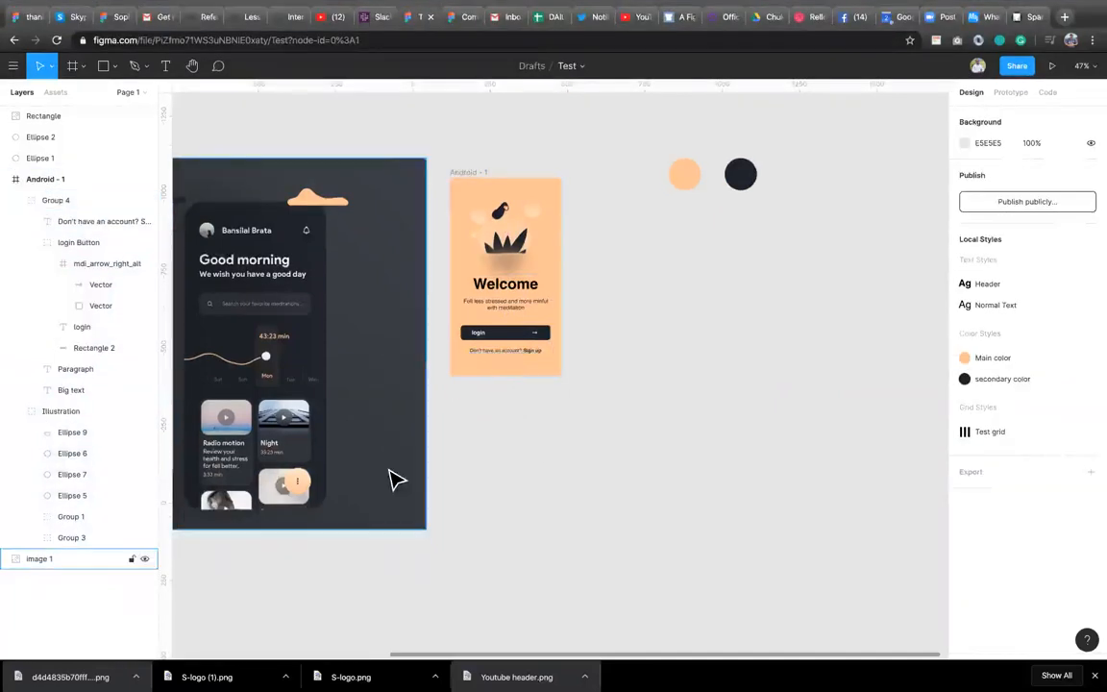
pyautogui.scroll(-1, 395, 479)
pyautogui.hscroll(-5, 395, 479)
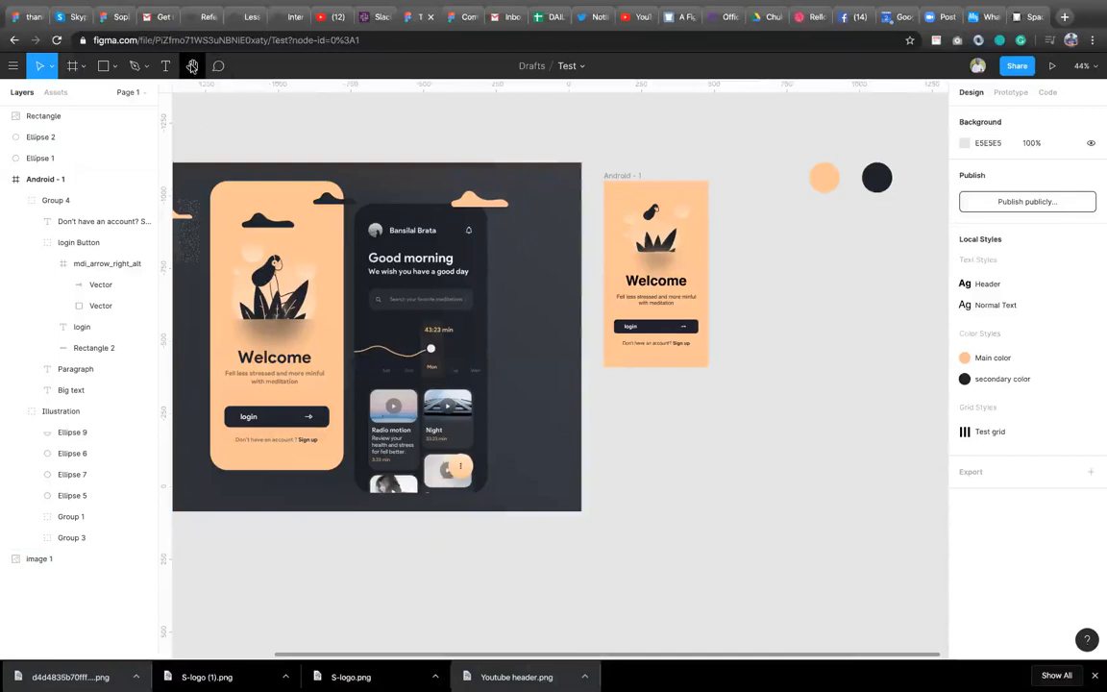
pyautogui.click(193, 66)
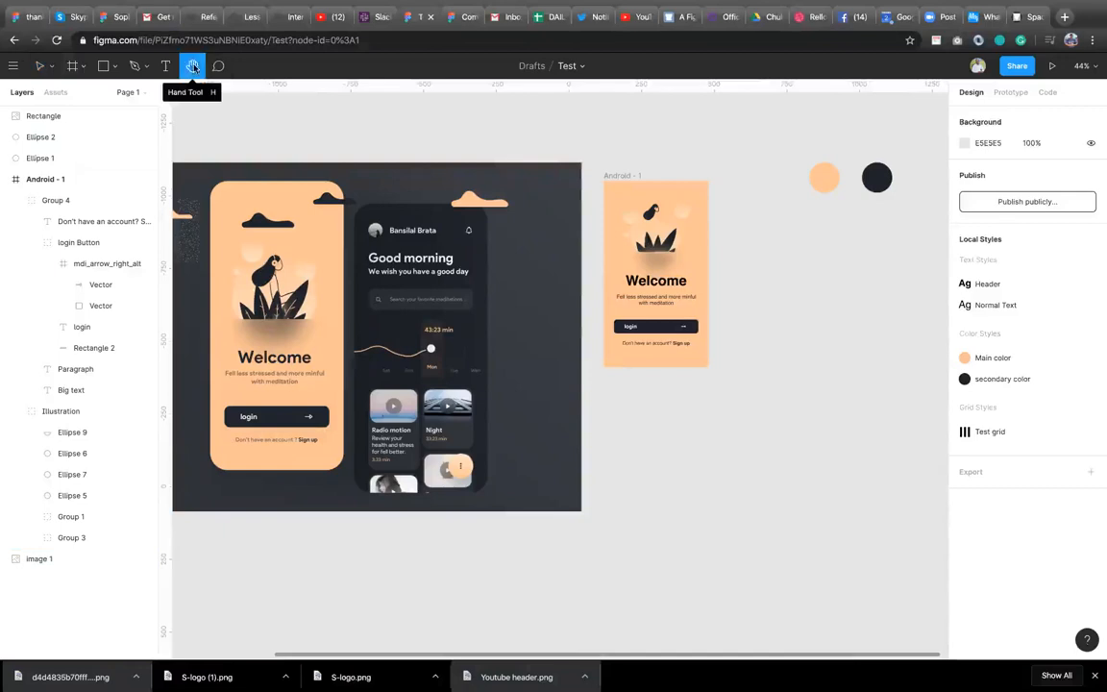
pyautogui.moveTo(640, 257); pyautogui.dragTo(475, 169)
pyautogui.moveTo(549, 196); pyautogui.dragTo(600, 227)
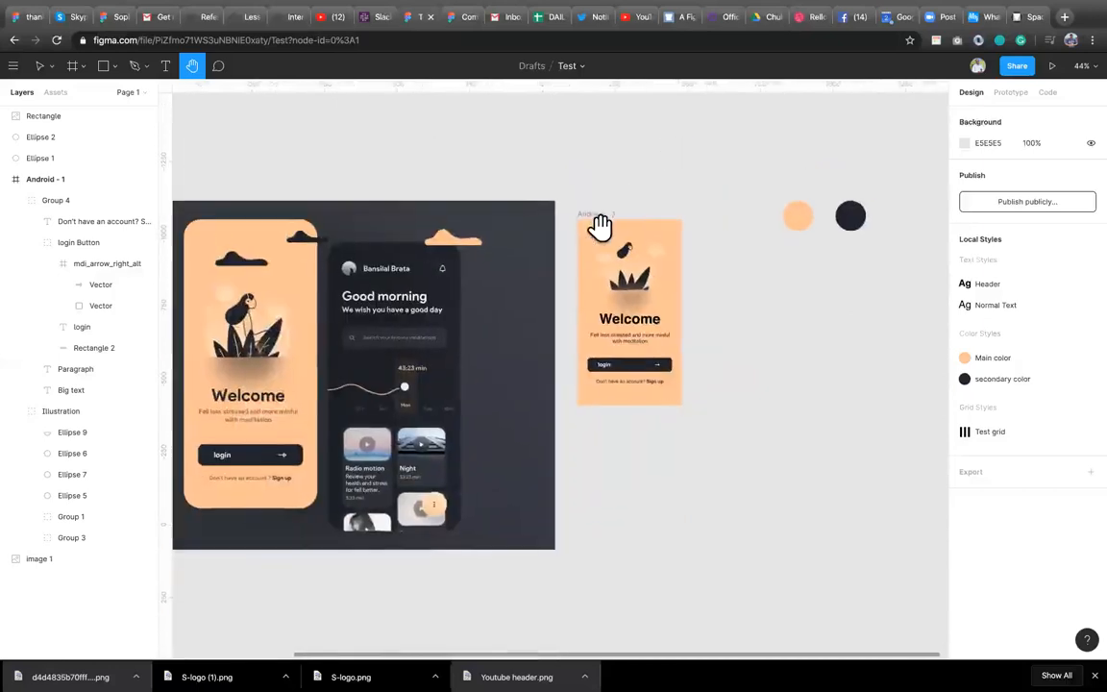
pyautogui.press('v')
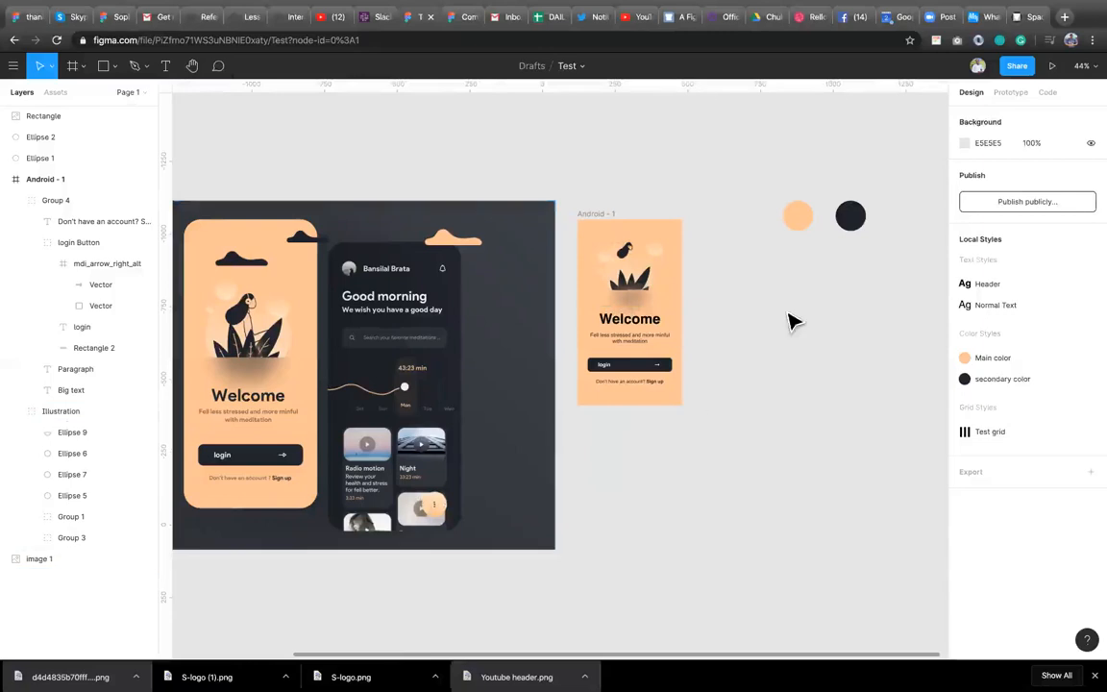
# Generate a blob with the Blobs plugin at complexity 5 and contrast 5, and move it beside the Android frame.
pyautogui.rightClick(724, 313)
pyautogui.moveTo(832, 371)
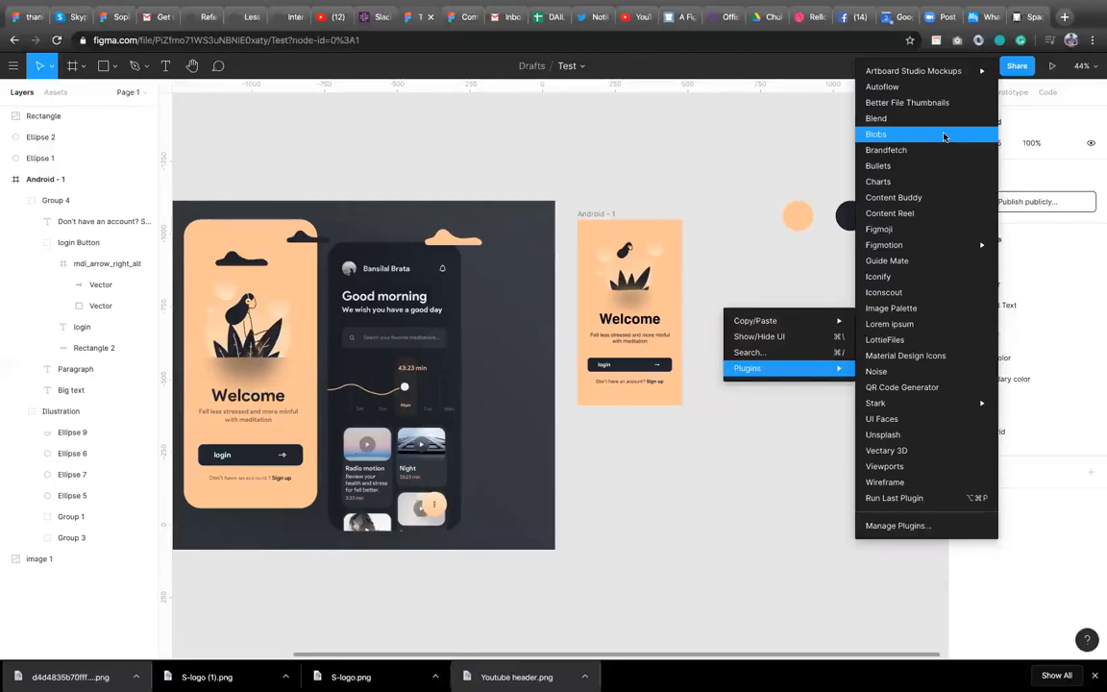
pyautogui.click(944, 136)
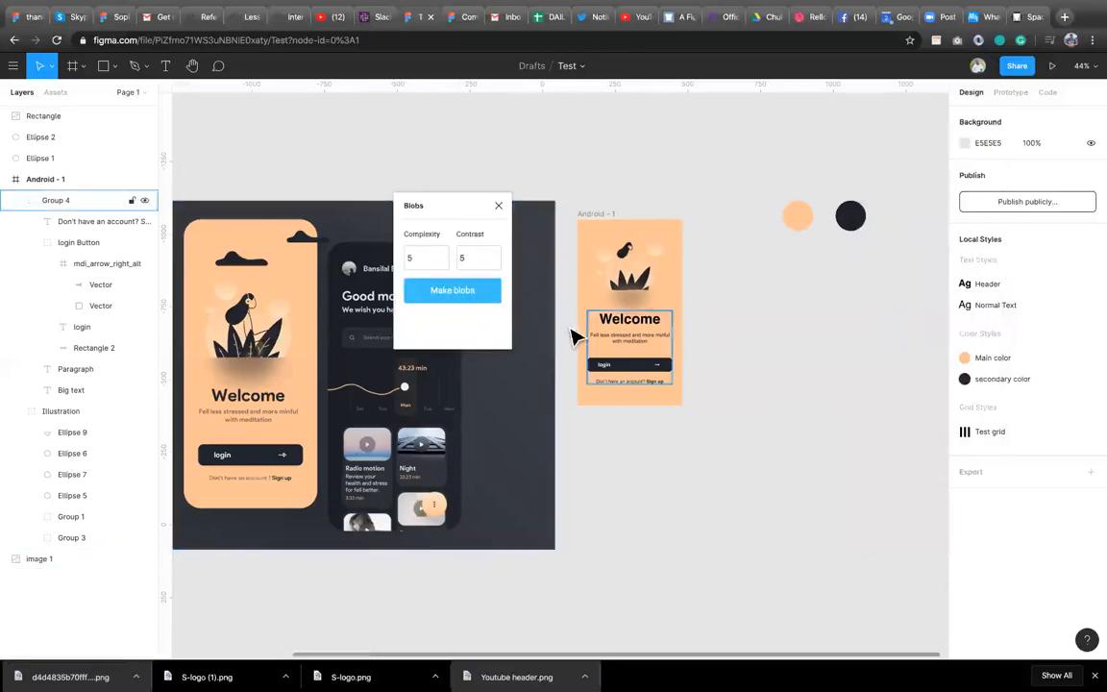
pyautogui.click(447, 293)
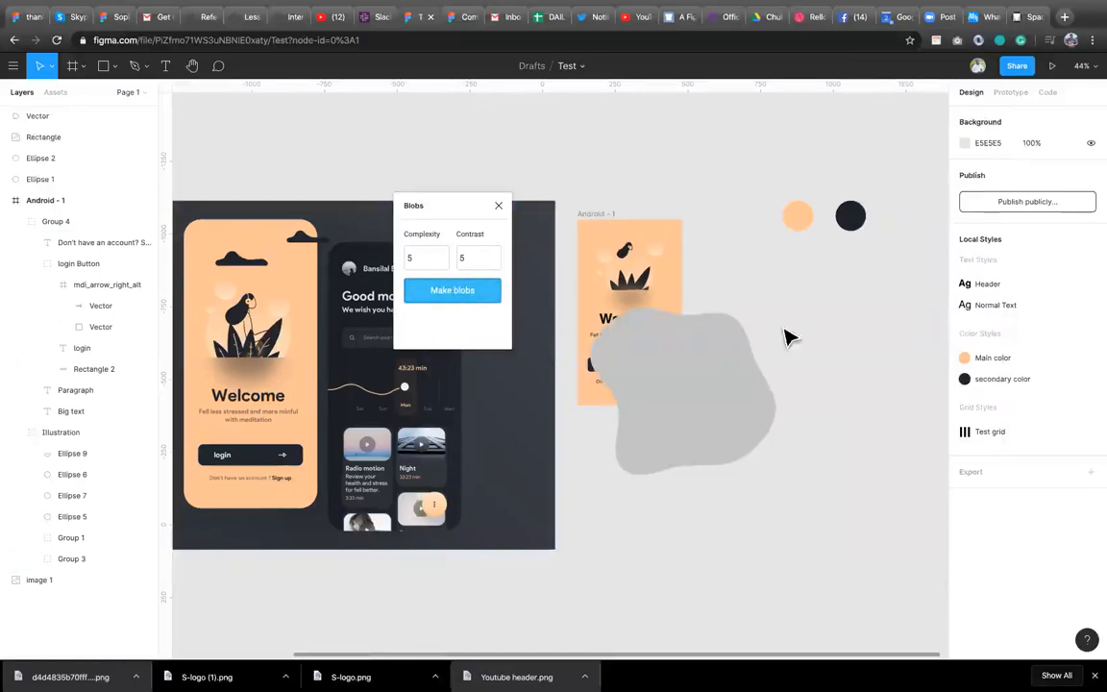
pyautogui.click(672, 391)
pyautogui.moveTo(663, 362); pyautogui.dragTo(830, 438)
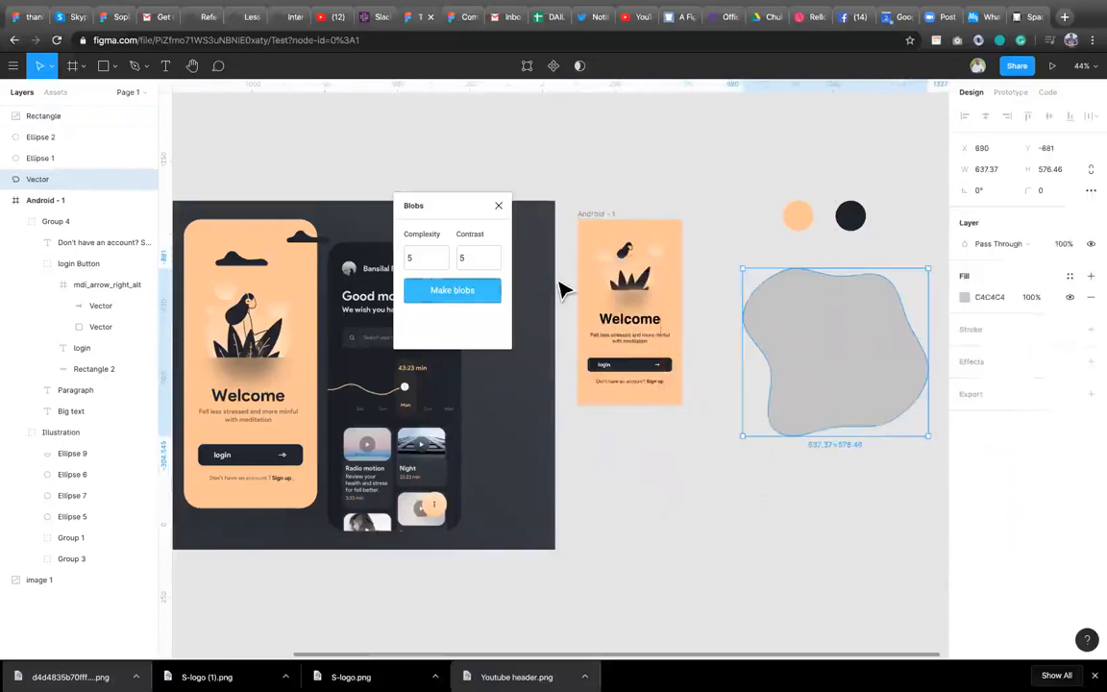
# Set the blob complexity to 8, generate a second blob and move it below the first one.
pyautogui.click(442, 258)
pyautogui.write('7')
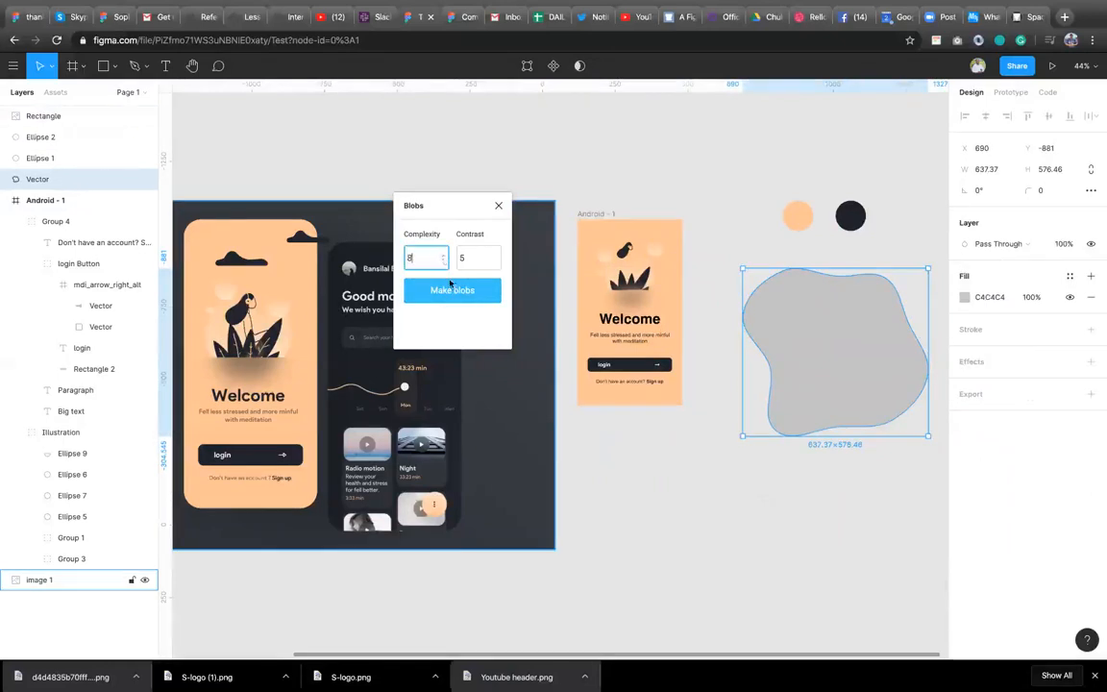
pyautogui.click(452, 289)
pyautogui.moveTo(693, 386); pyautogui.dragTo(722, 489)
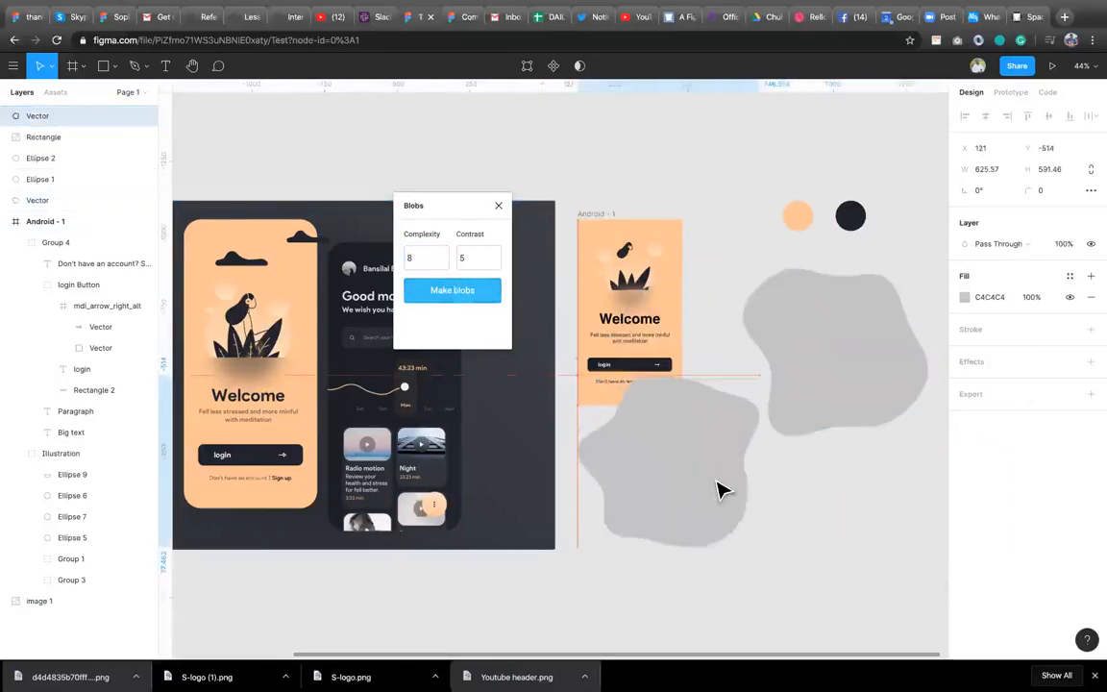
# Delete both generated blobs and close the Blobs plugin.
pyautogui.keyDown('shift'); pyautogui.click(864, 361); pyautogui.keyUp('shift')
pyautogui.press('Delete')
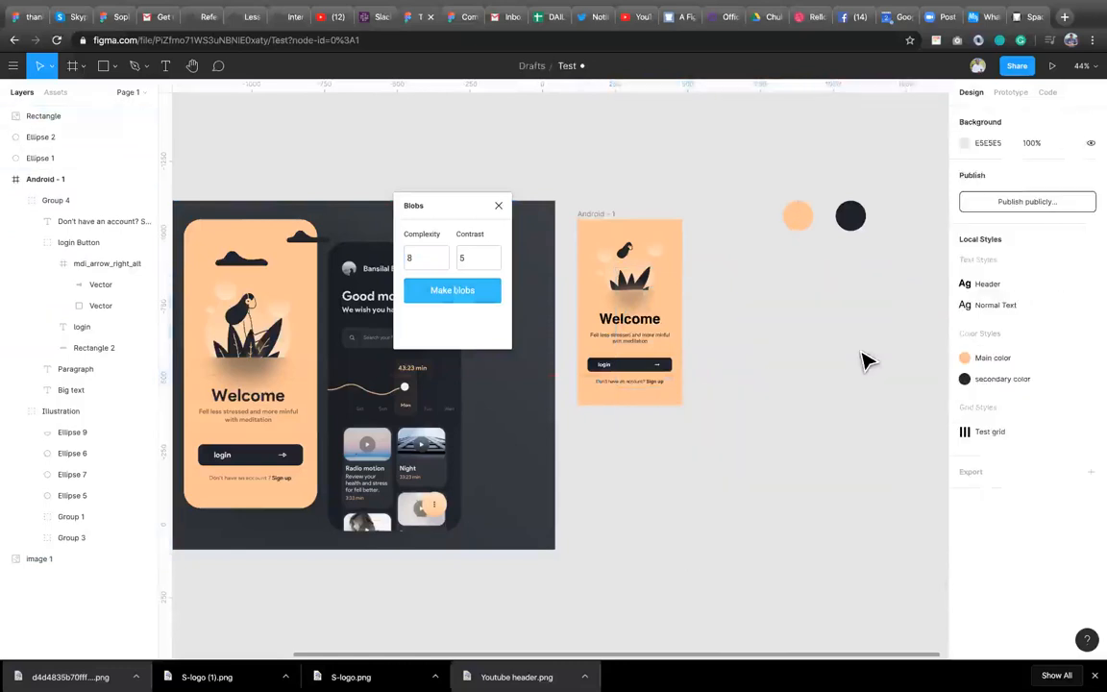
pyautogui.click(499, 205)
# Open the Content Reel plugin from the canvas plugins list.
pyautogui.click(588, 462)
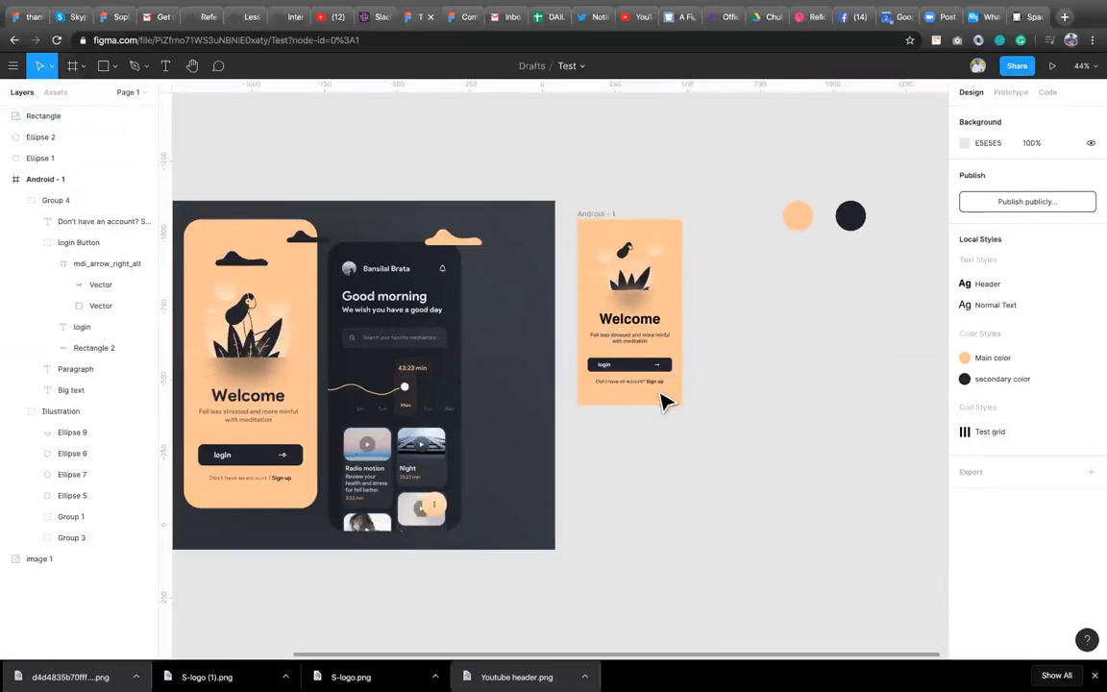
pyautogui.rightClick(664, 468)
pyautogui.moveTo(714, 525)
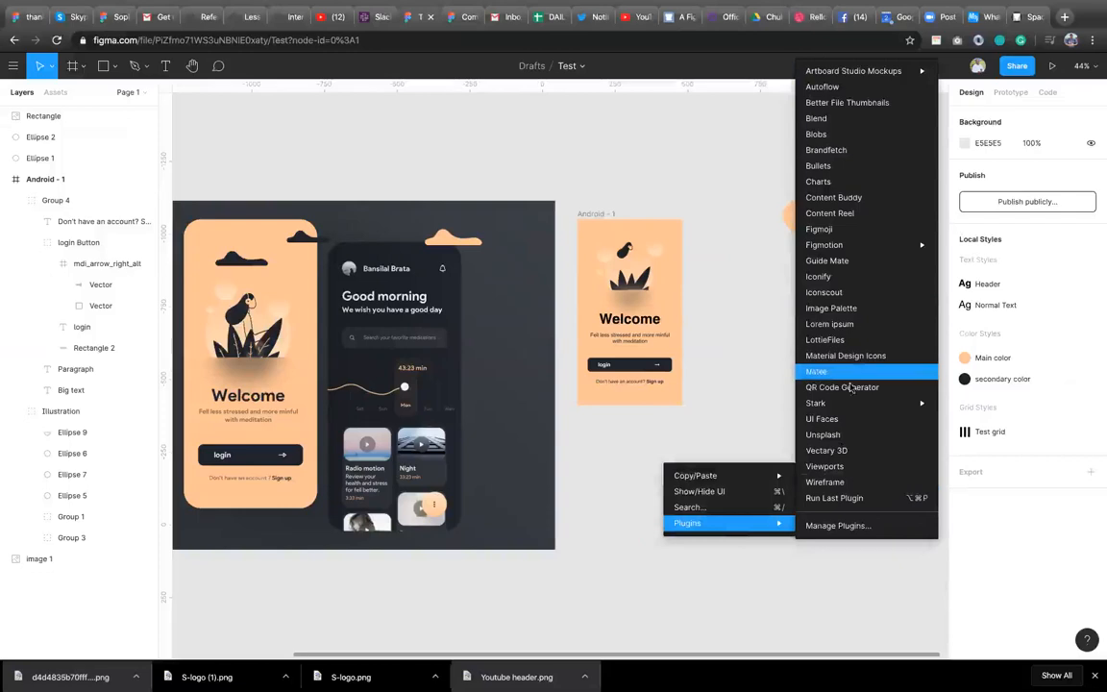
pyautogui.click(858, 214)
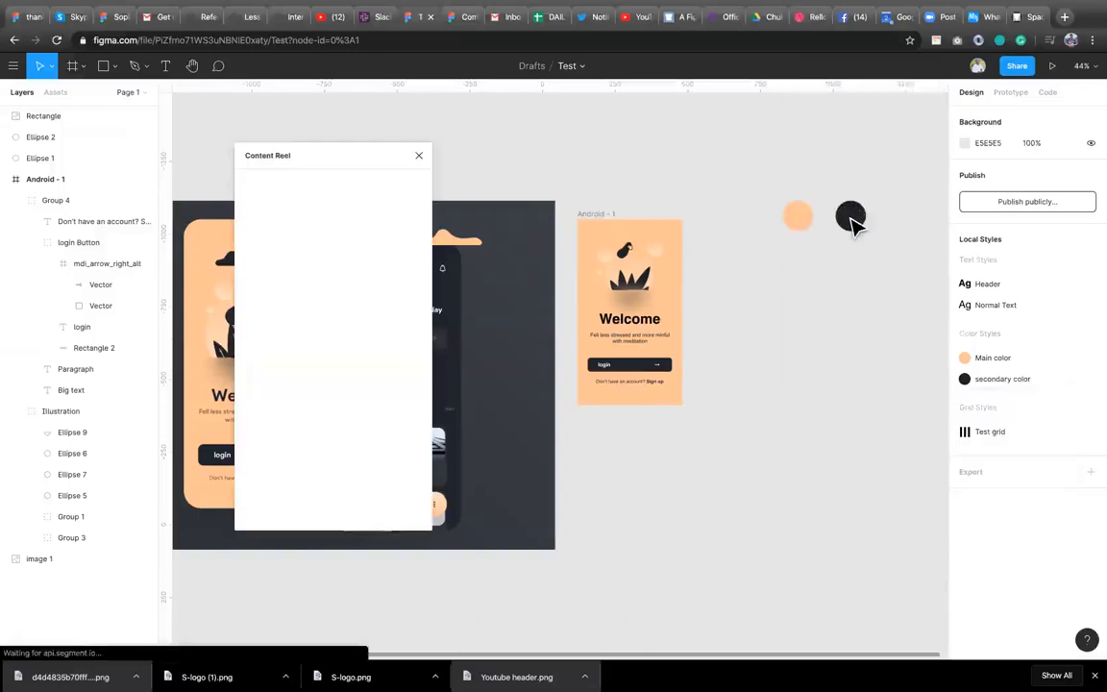
pyautogui.click(464, 274)
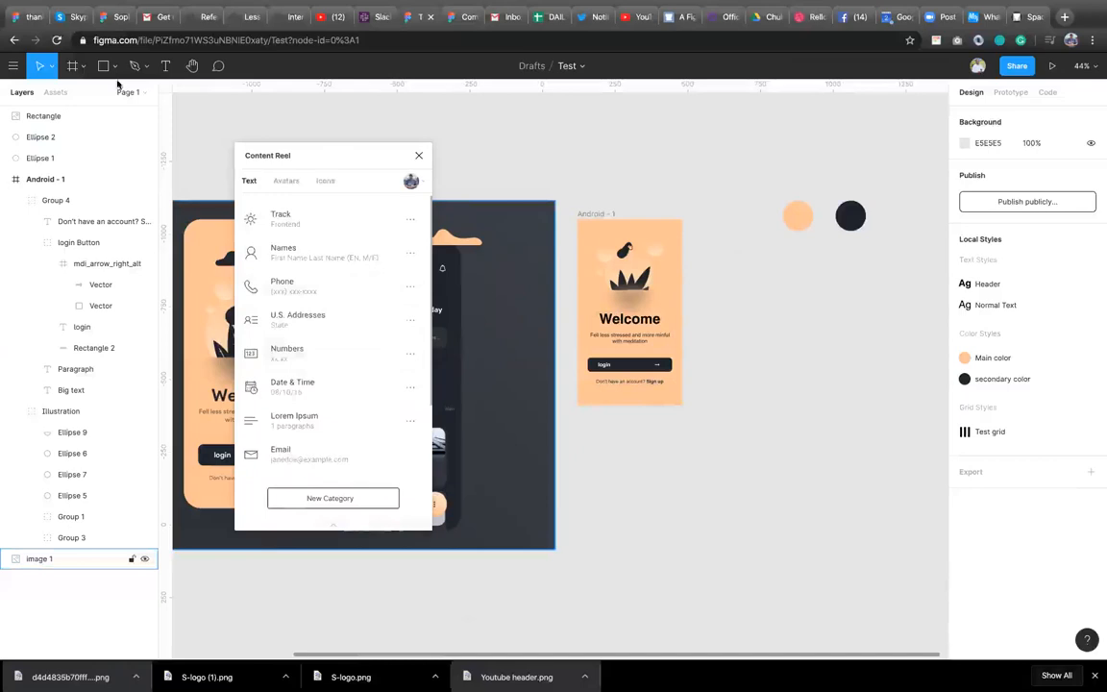
pyautogui.press('Escape')
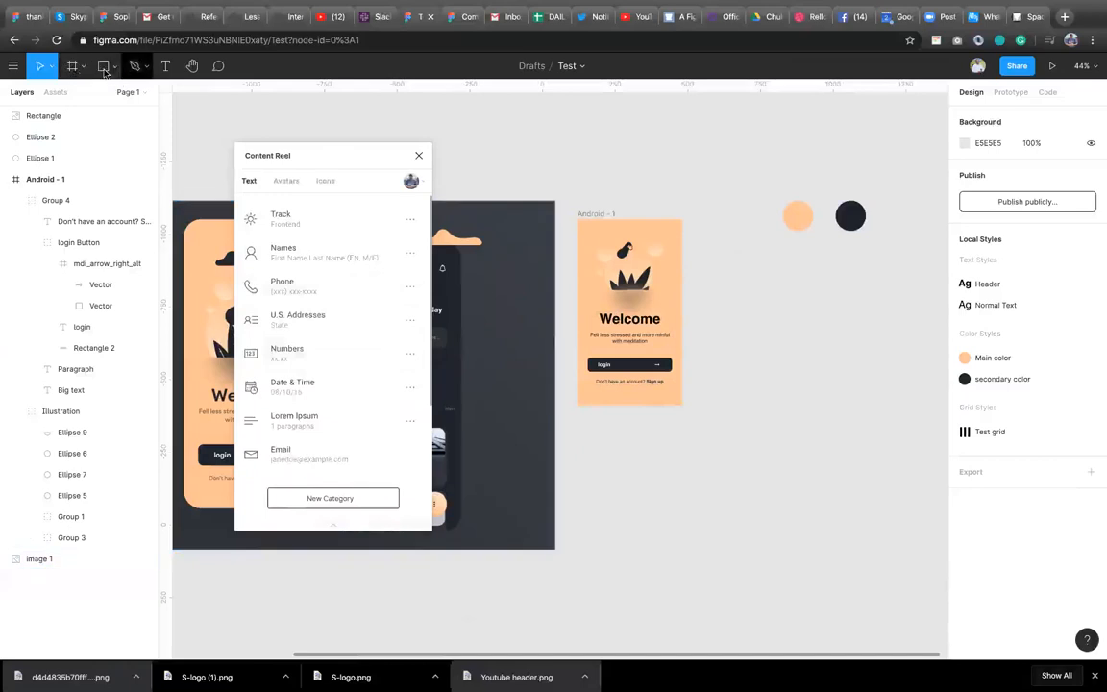
# Add a new 360×640 Android frame and draw a circle about 54 px wide near its upper-left corner.
pyautogui.click(72, 65)
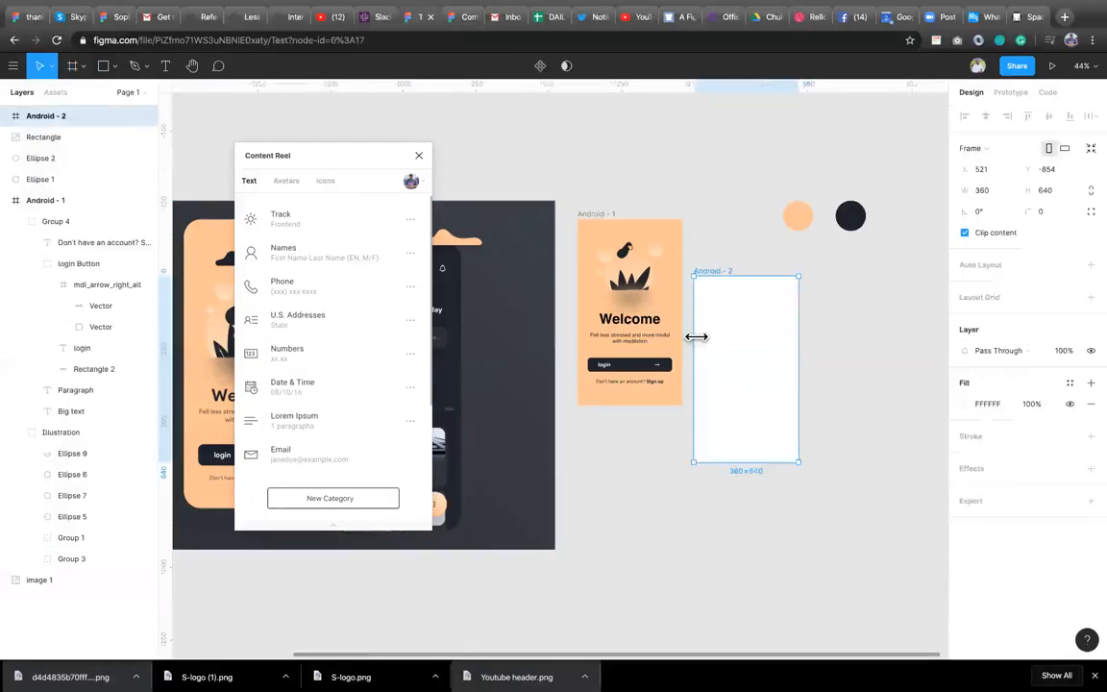
pyautogui.click(115, 67)
pyautogui.click(129, 142)
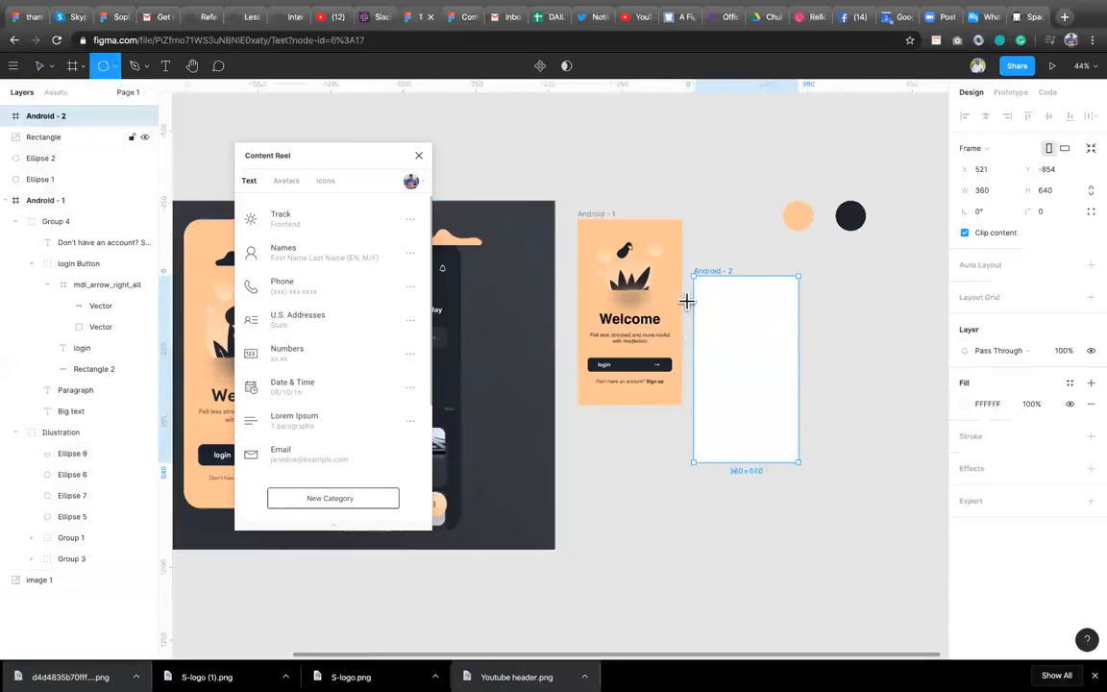
pyautogui.moveTo(704, 304); pyautogui.dragTo(716, 317)
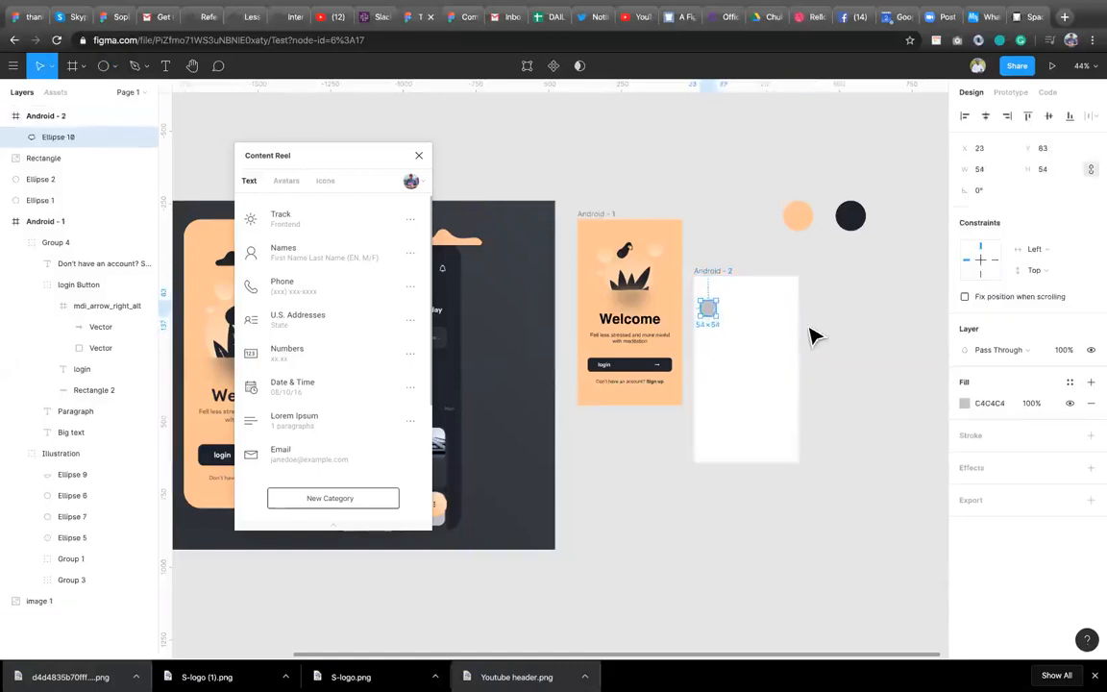
# Add a text layer reading "Ayohsd" beside the circle.
pyautogui.press('t')
pyautogui.click(723, 303)
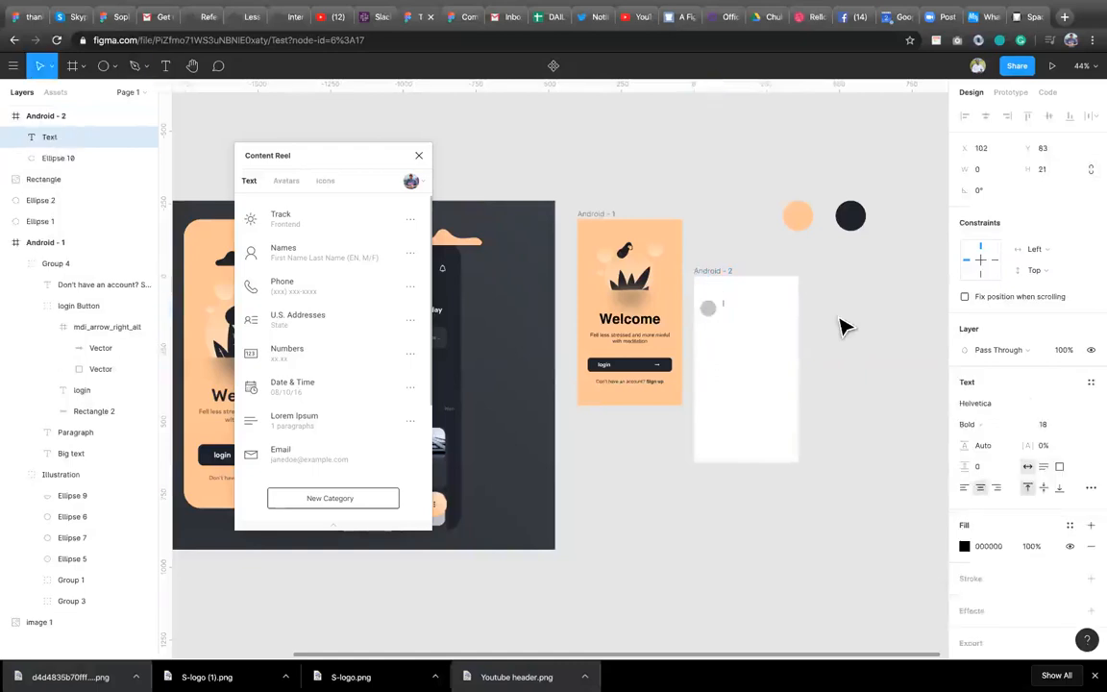
pyautogui.write('Ayohsd')
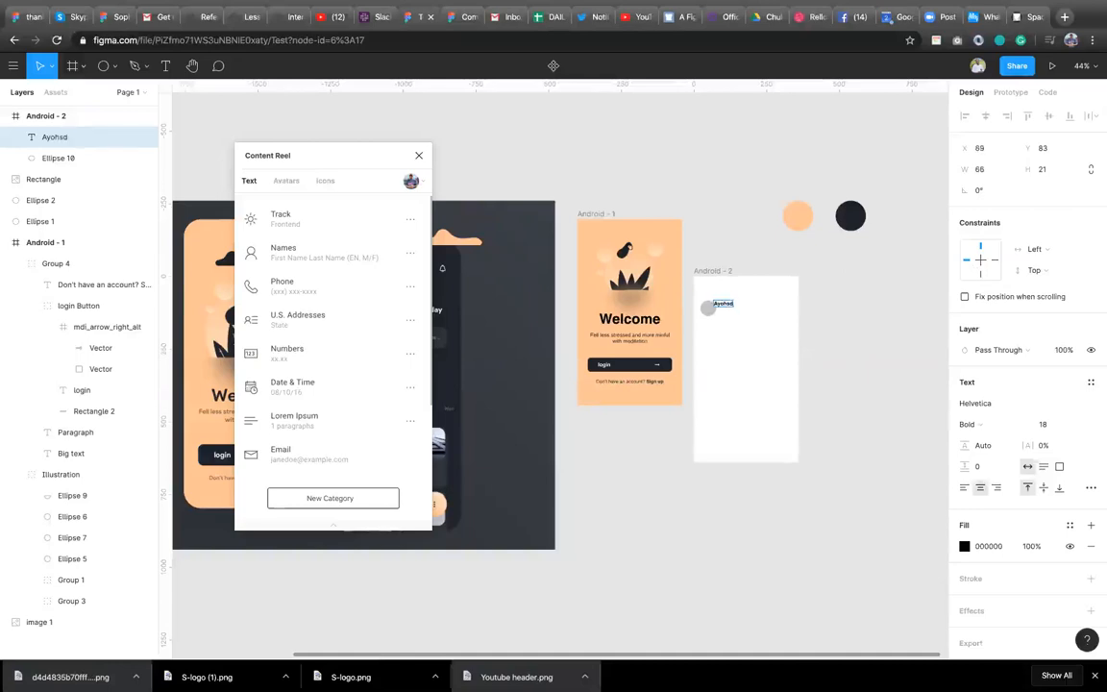
pyautogui.press('Escape')
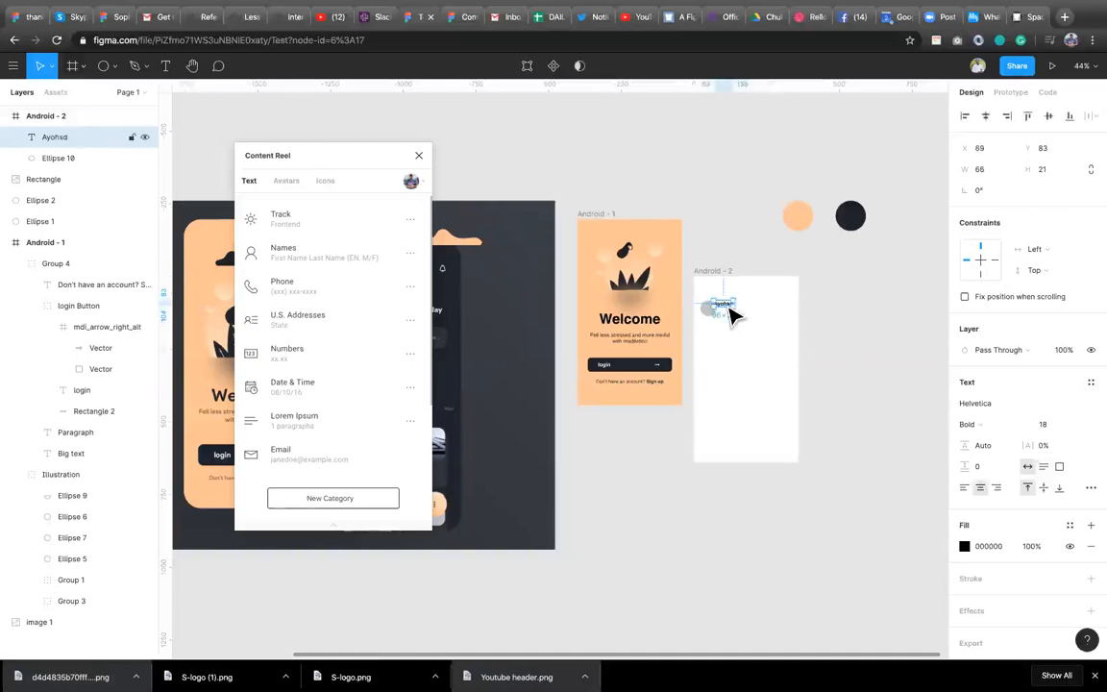
# Nudge the text to the right and duplicate it just below the original.
pyautogui.hotkey('shift', 'Right')
pyautogui.hotkey('shift', 'Right')
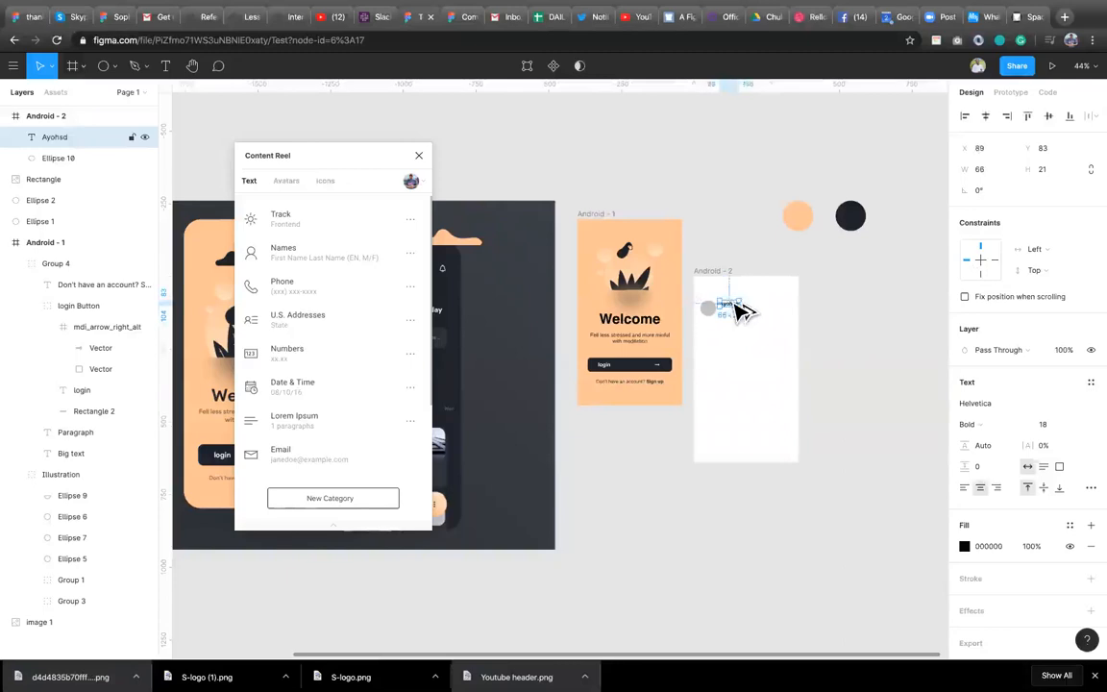
pyautogui.moveTo(735, 305); pyautogui.dragTo(735, 315)
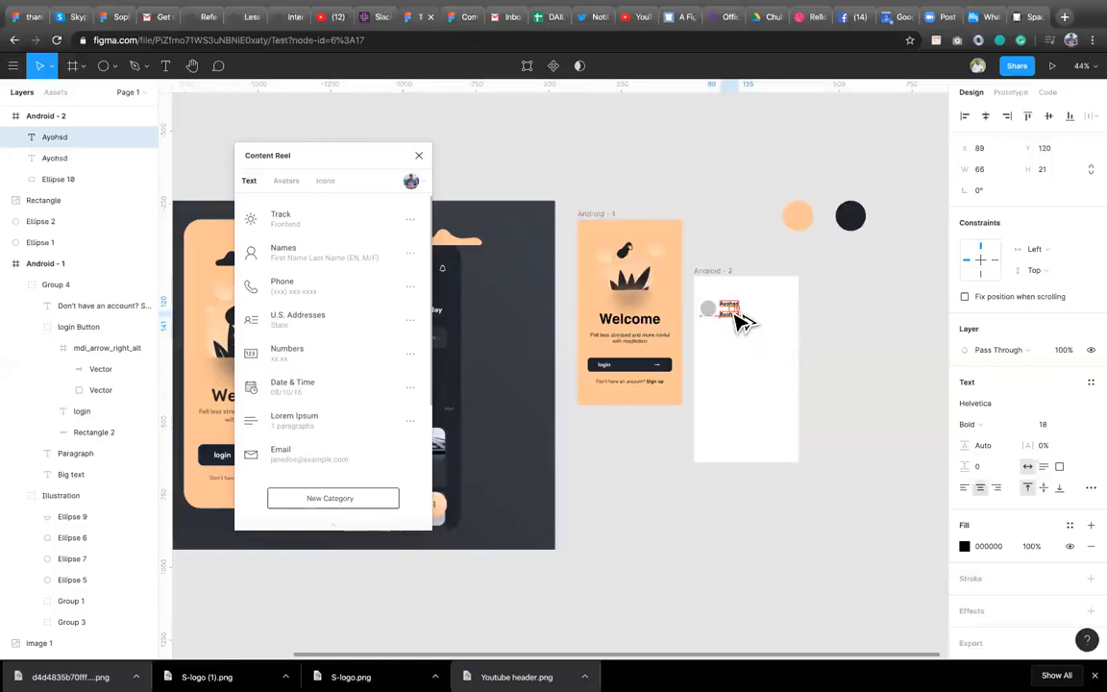
# Set the lower text's font size to 14 and its weight to Regular.
pyautogui.click(1054, 425)
pyautogui.write('1')
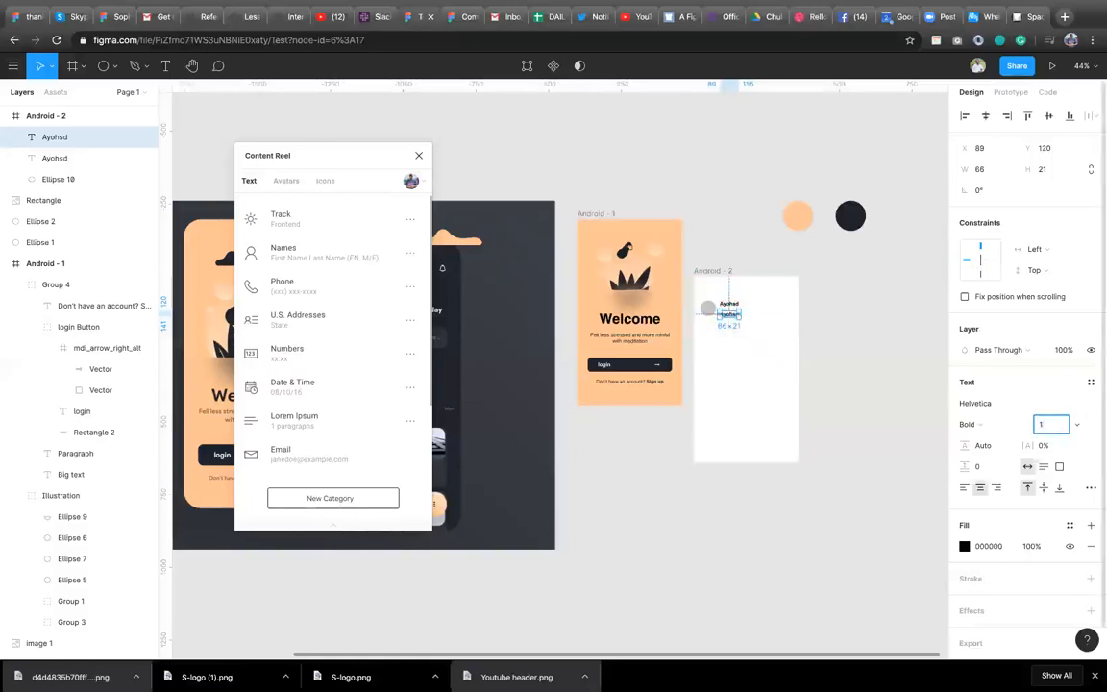
pyautogui.write('4')
pyautogui.press('Return')
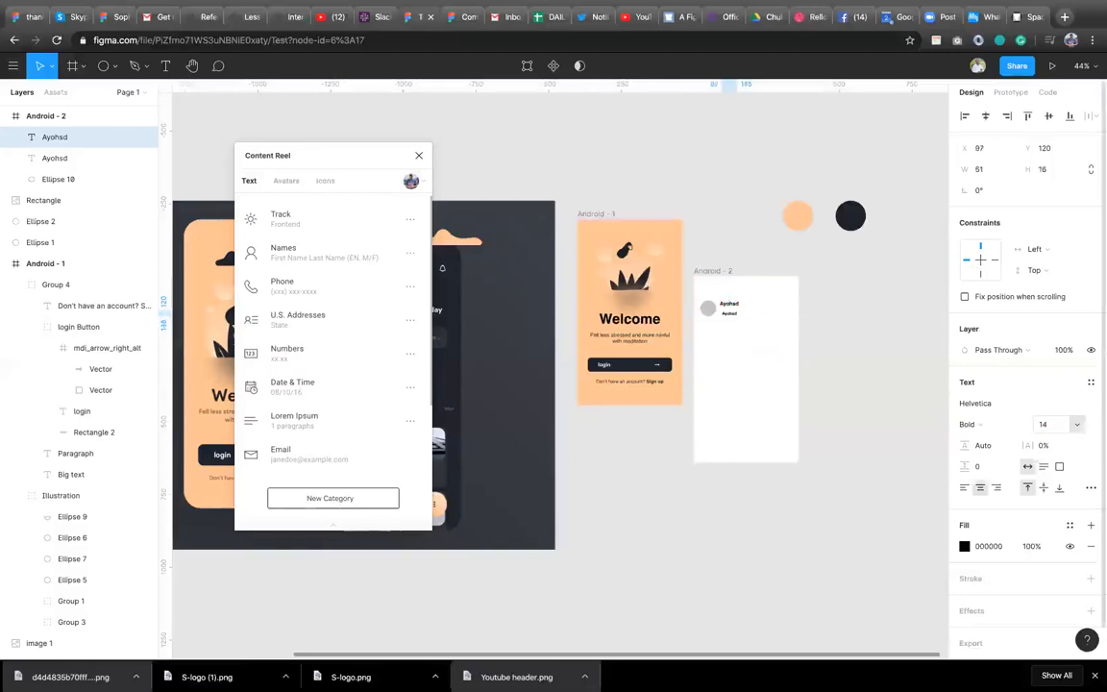
pyautogui.click(1018, 424)
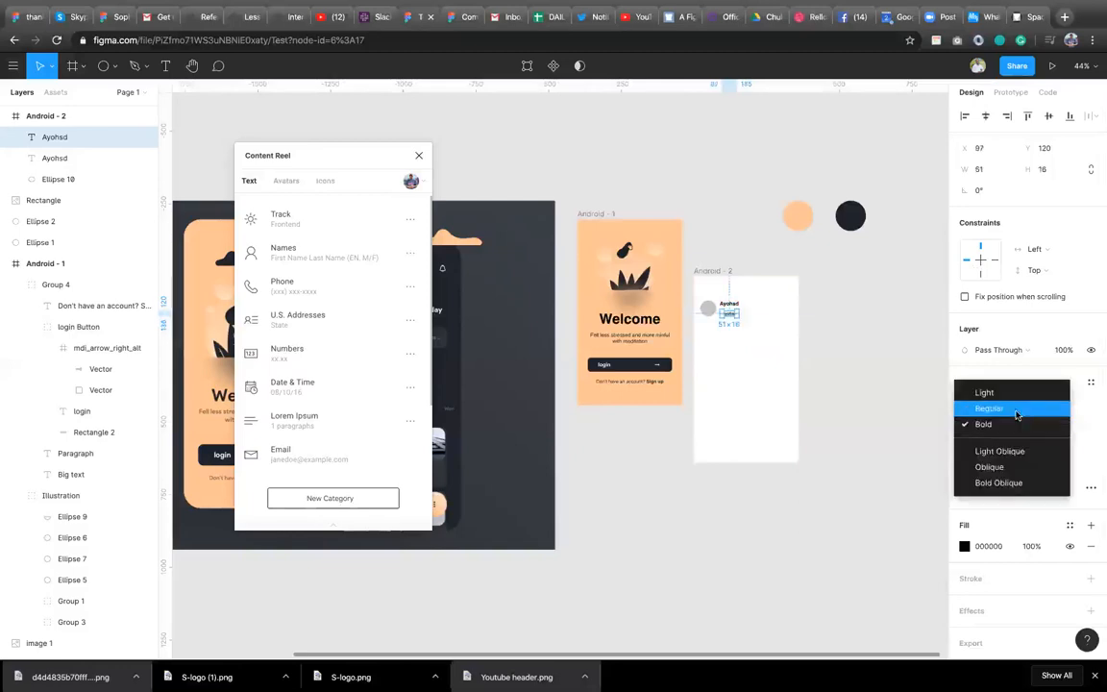
pyautogui.click(1018, 409)
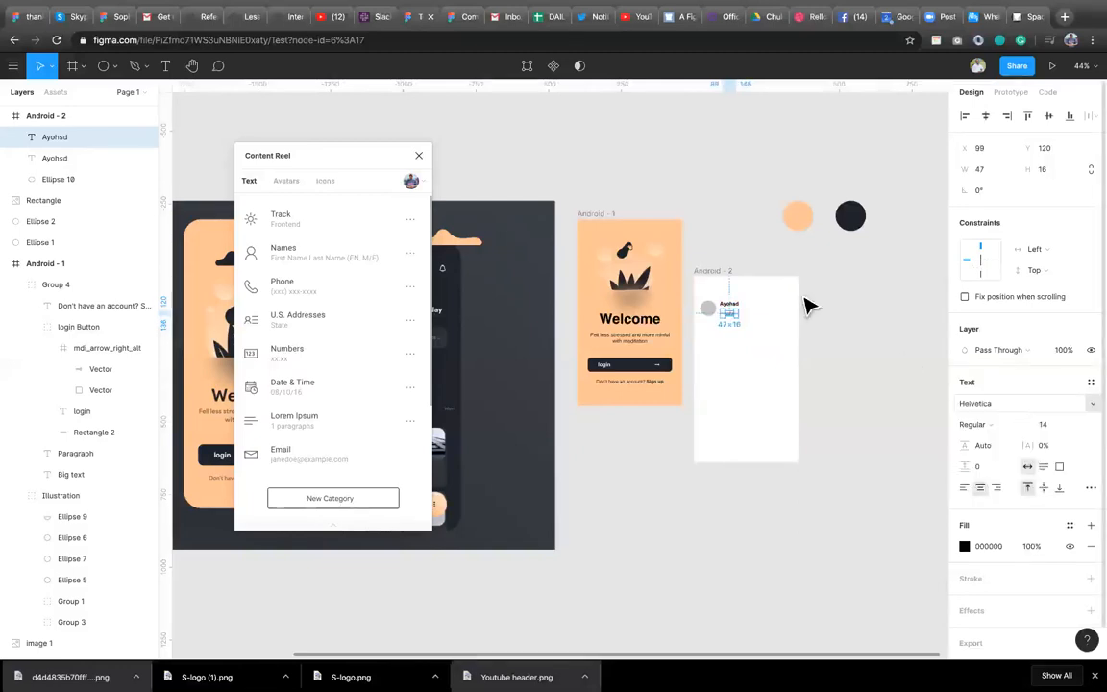
# Select both text layers and align them to their left edges.
pyautogui.keyDown('shift'); pyautogui.click(727, 313); pyautogui.keyUp('shift')
pyautogui.click(964, 116)
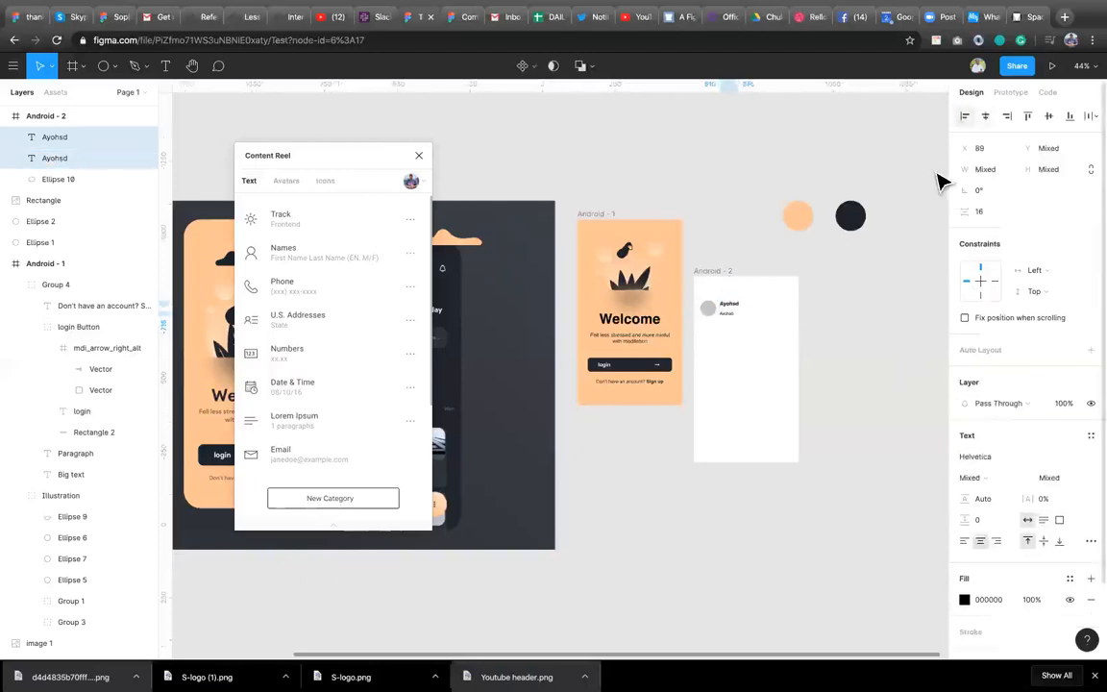
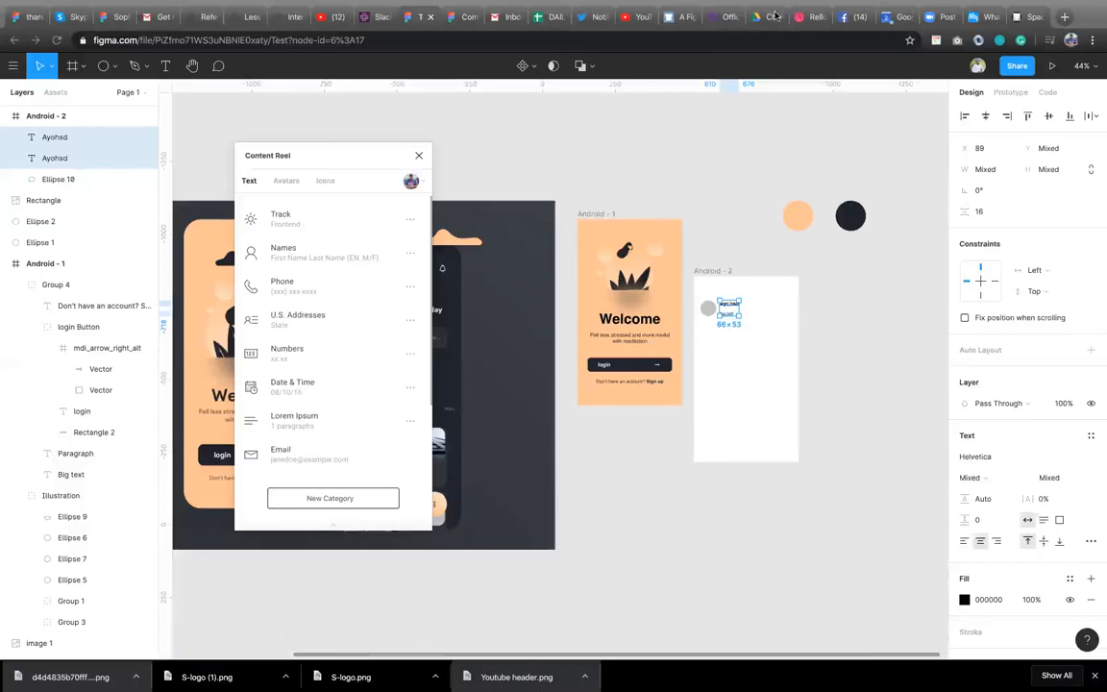
# Set the vertical spacing between the two stacked text layers to 5.
pyautogui.click(990, 213)
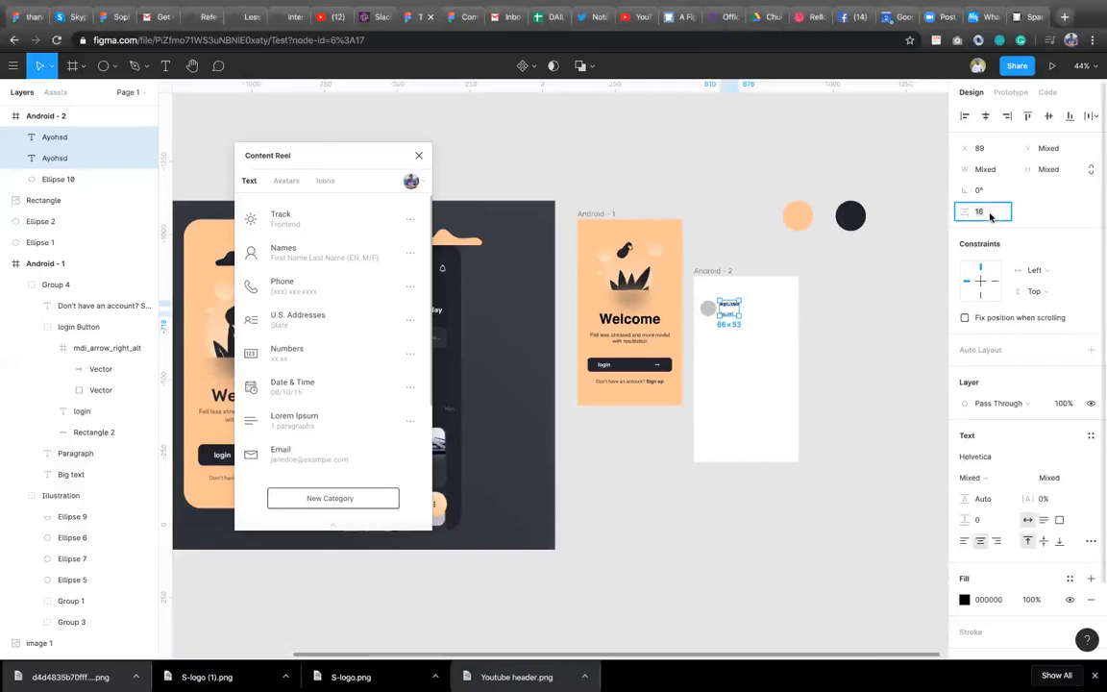
pyautogui.write('10')
pyautogui.press('Return')
pyautogui.click(984, 219)
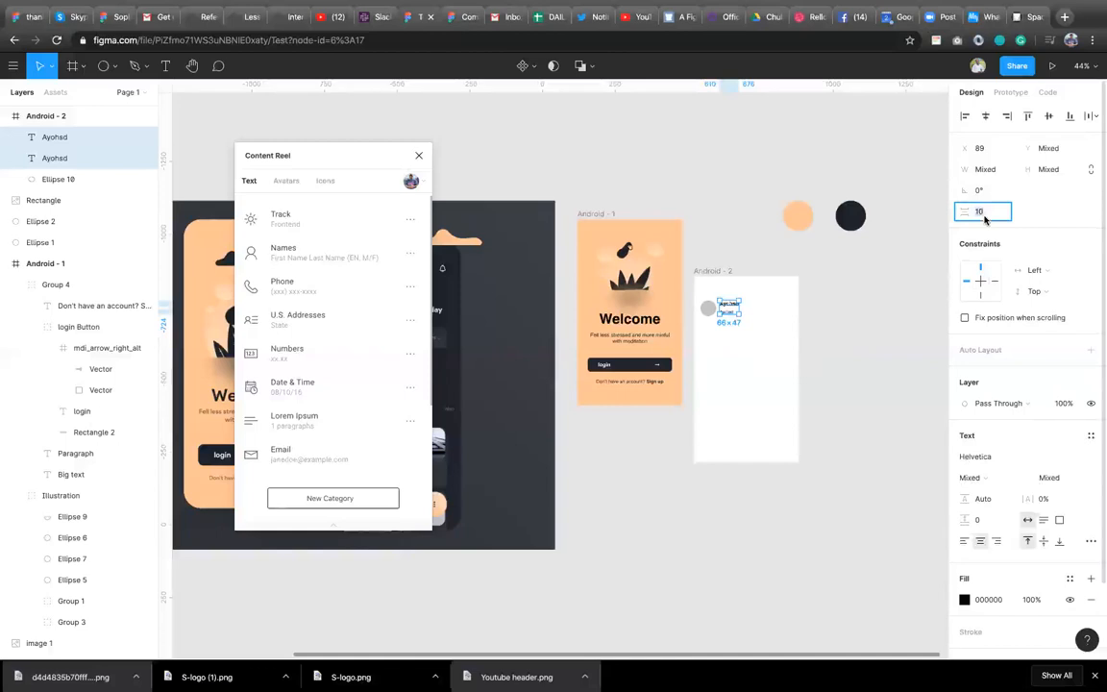
pyautogui.write('5')
pyautogui.press('Return')
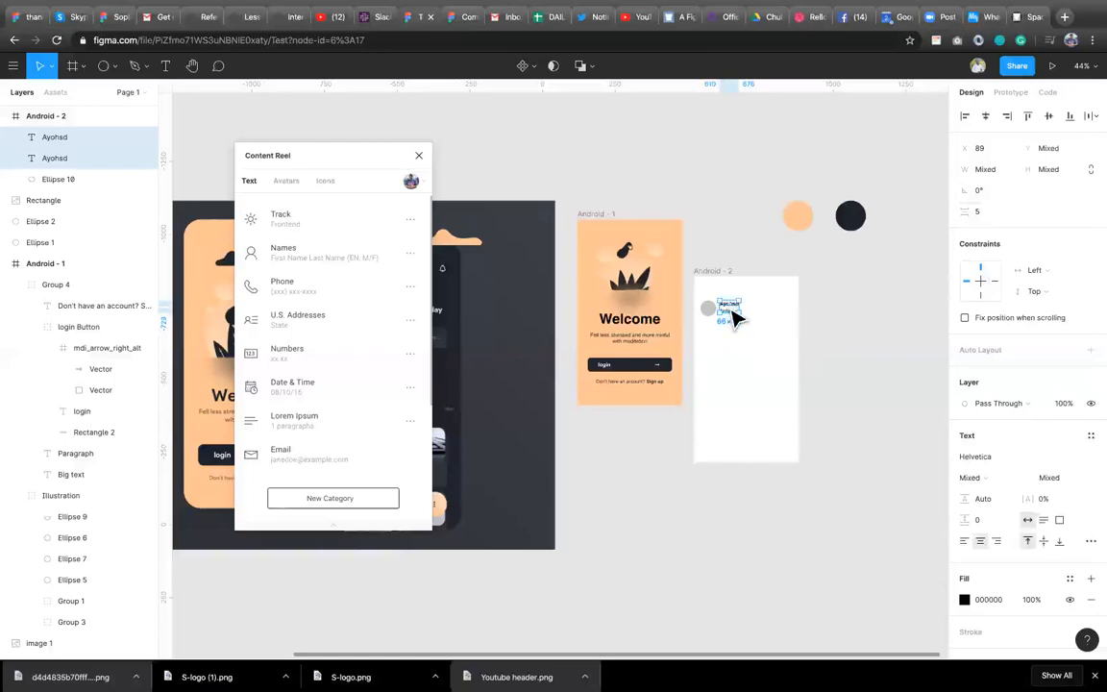
# Group the two text layers beside the circle.
pyautogui.keyDown('shift'); pyautogui.click(709, 308); pyautogui.keyUp('shift')
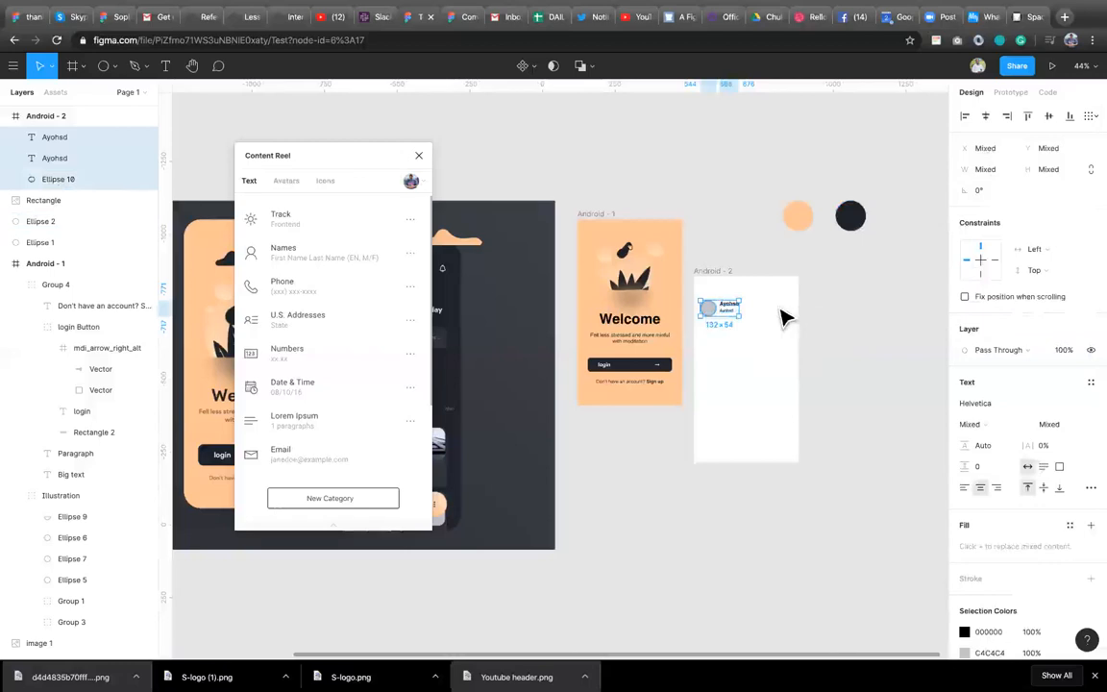
pyautogui.click(752, 342)
pyautogui.moveTo(746, 332); pyautogui.dragTo(725, 300)
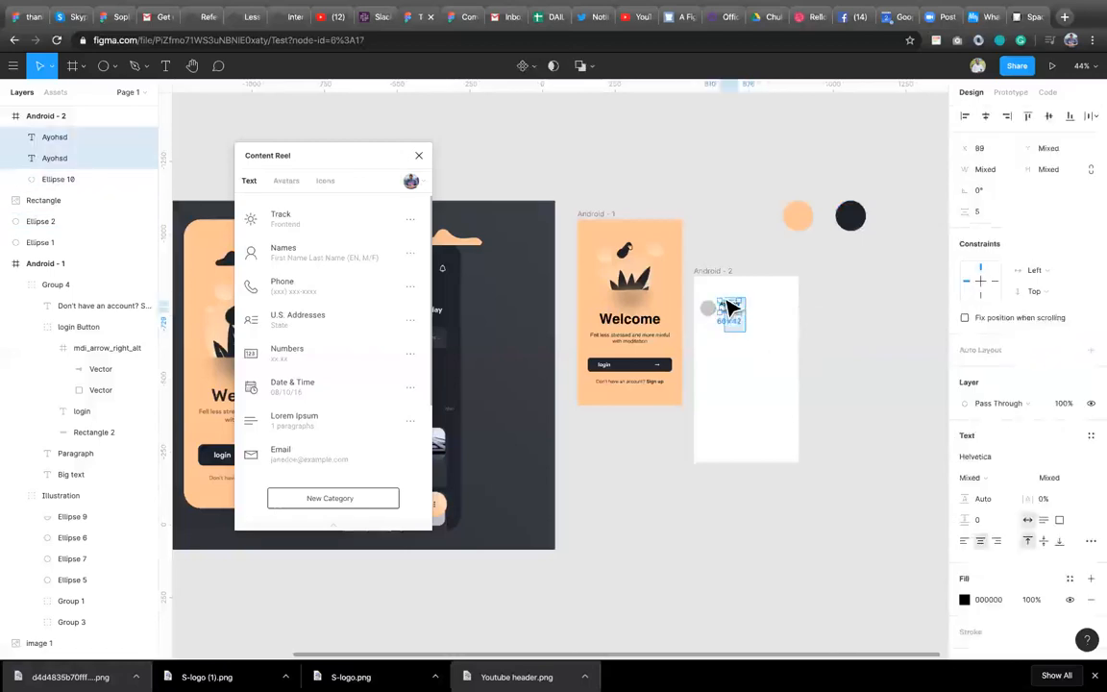
pyautogui.press('super+g')
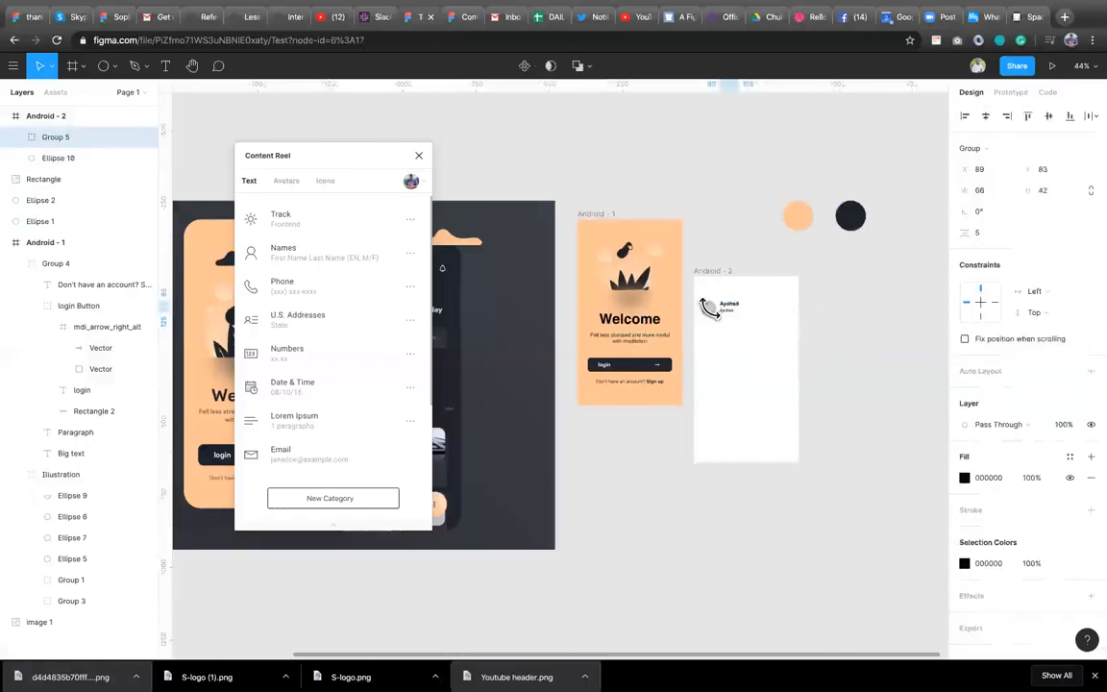
# Select the circle together with the text group and set the horizontal spacing between them to 20.
pyautogui.keyDown('shift'); pyautogui.click(700, 311); pyautogui.keyUp('shift')
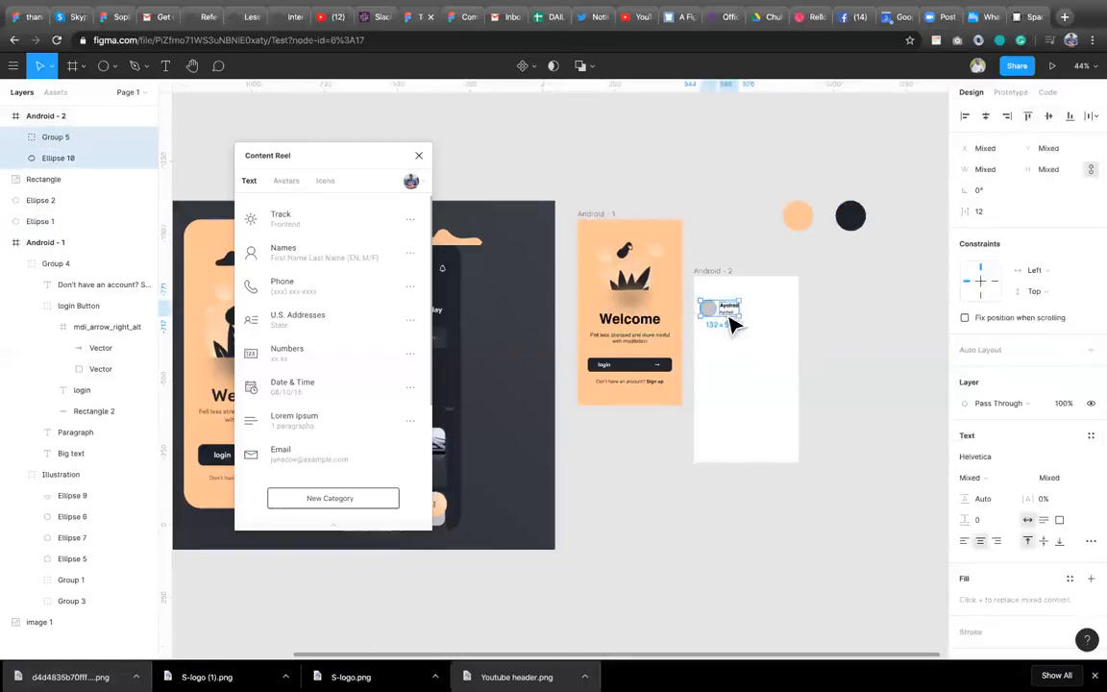
pyautogui.click(993, 214)
pyautogui.write('20')
pyautogui.press('Return')
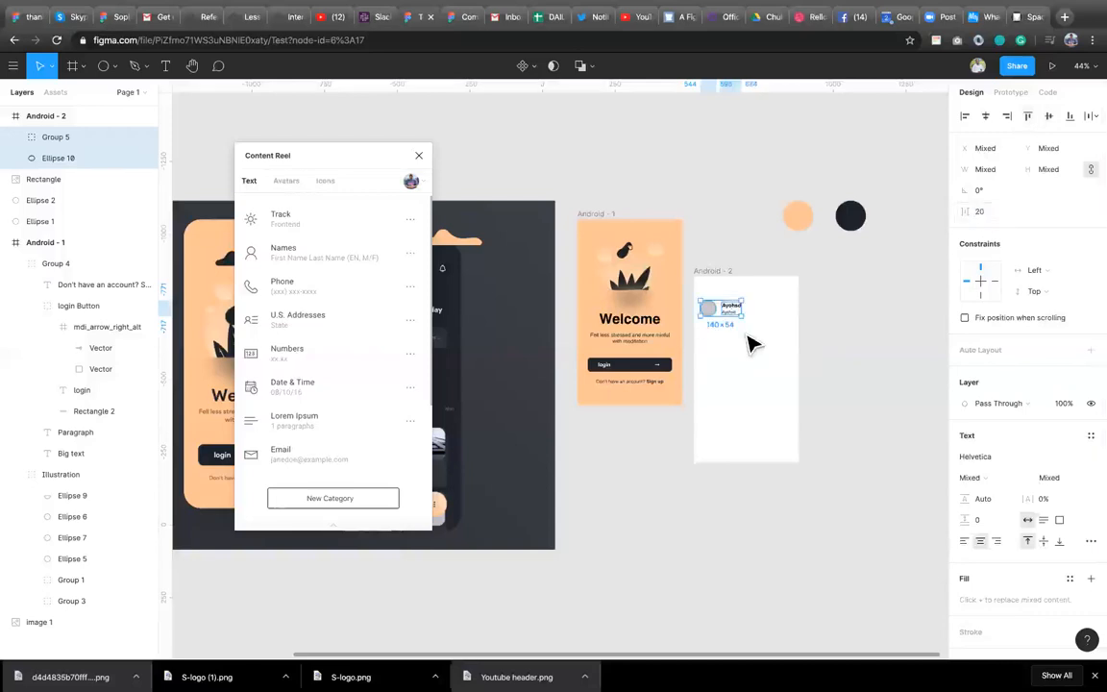
# Select the circle and text group and duplicate them three times to build a list of four rows.
pyautogui.click(721, 344)
pyautogui.moveTo(706, 330); pyautogui.dragTo(733, 297)
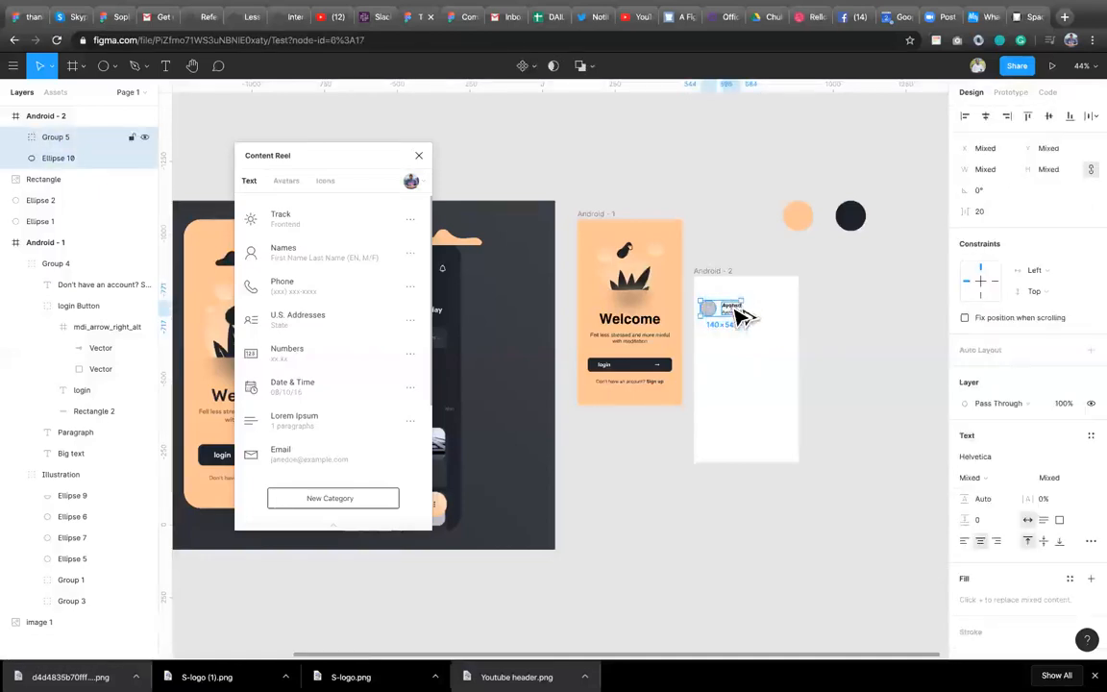
pyautogui.hotkey('ctrl', 'd')
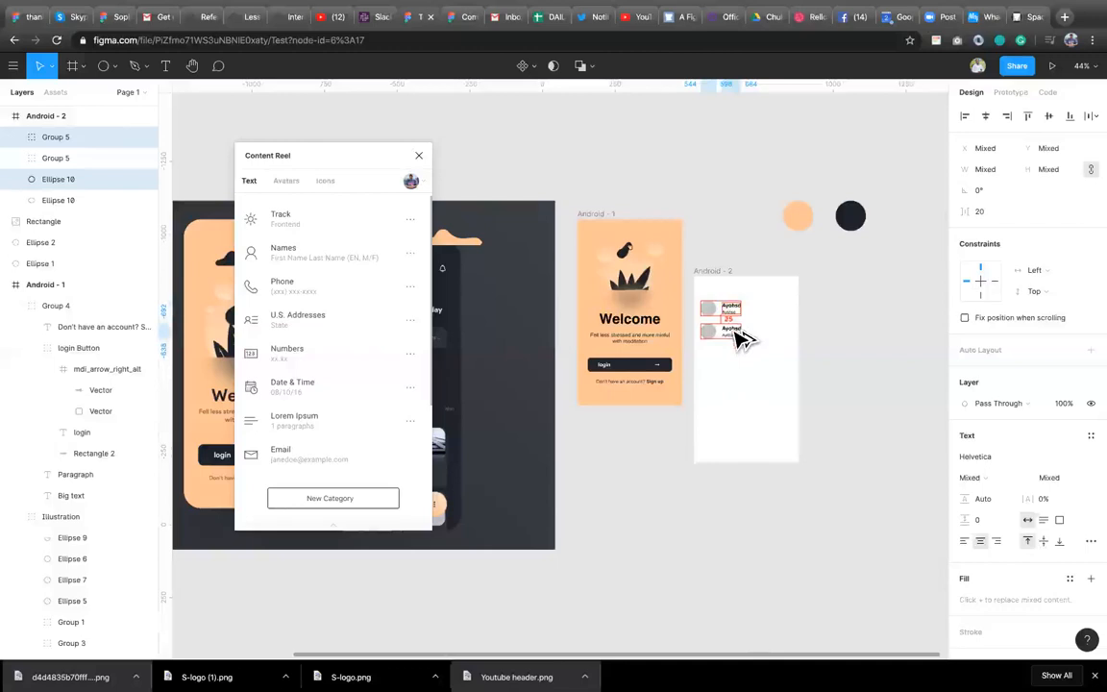
pyautogui.hotkey('ctrl', 'd')
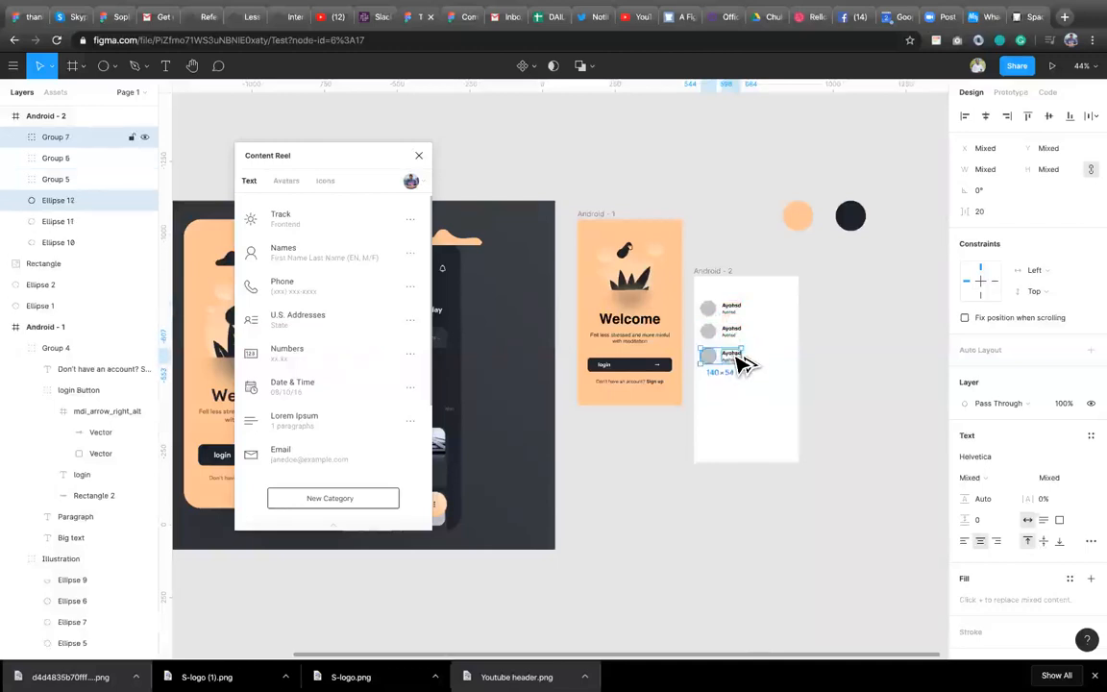
pyautogui.scroll(2, 736, 363)
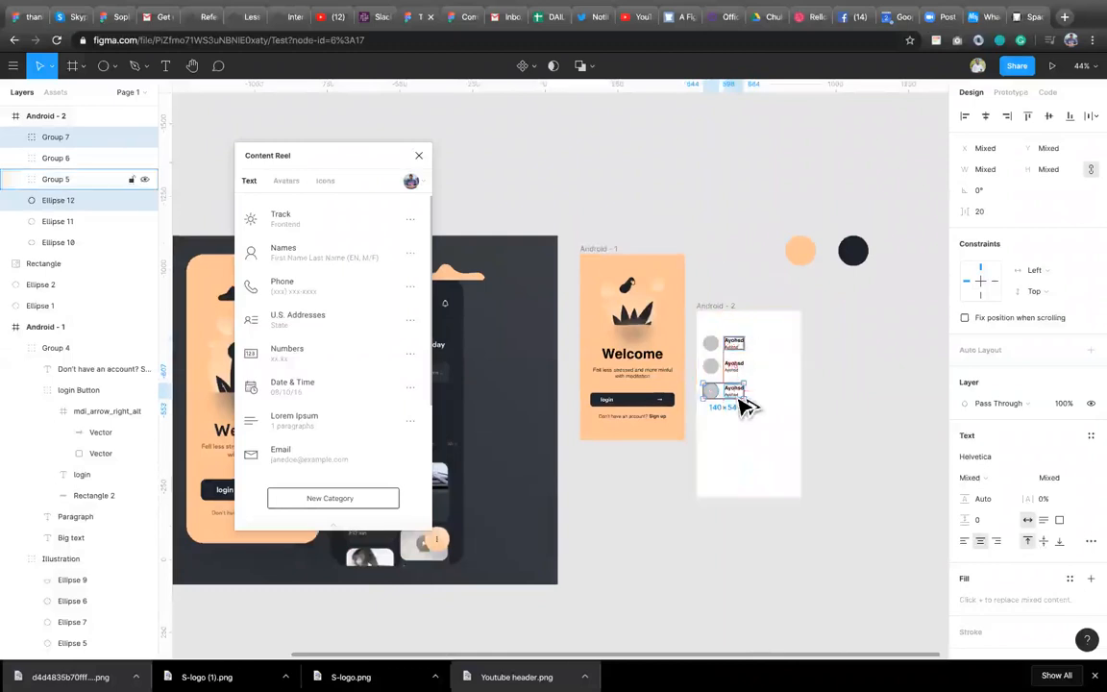
pyautogui.hotkey('ctrl', 'd')
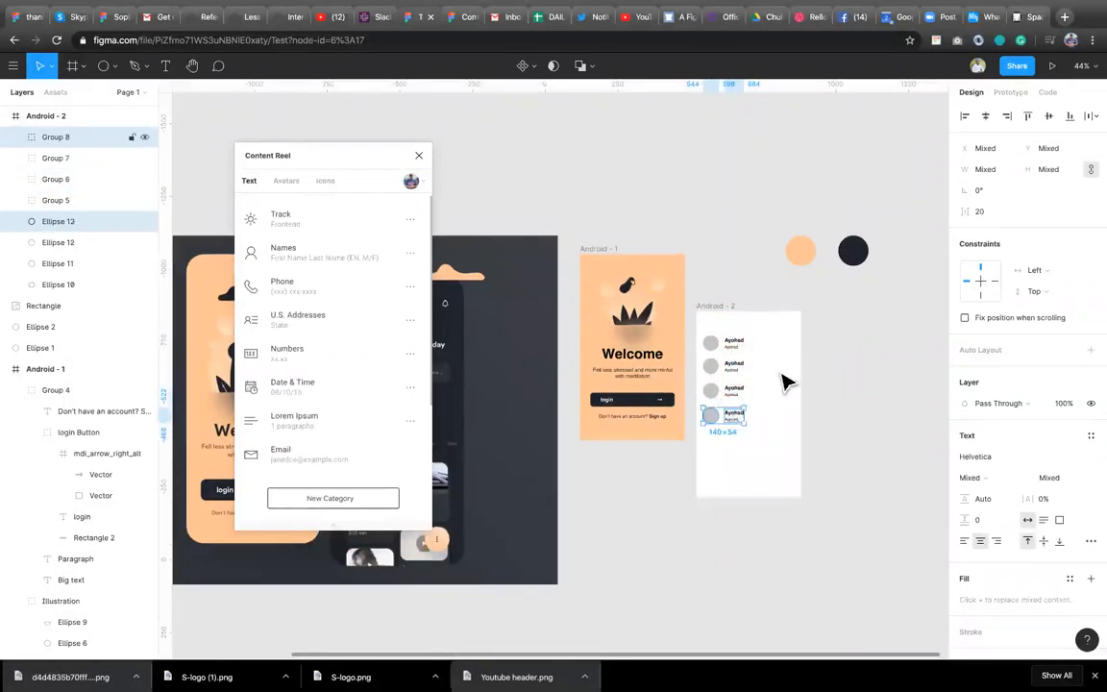
# Left-align the first row's name text and fill it with a random name from Content Reel.
pyautogui.doubleClick(743, 347)
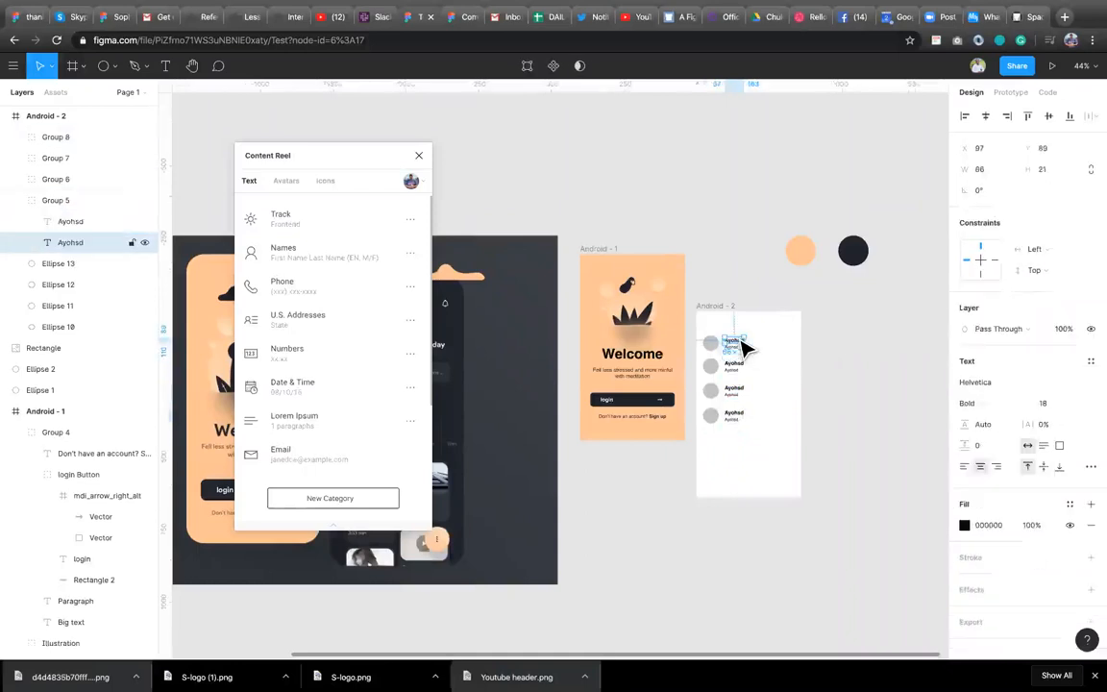
pyautogui.click(327, 250)
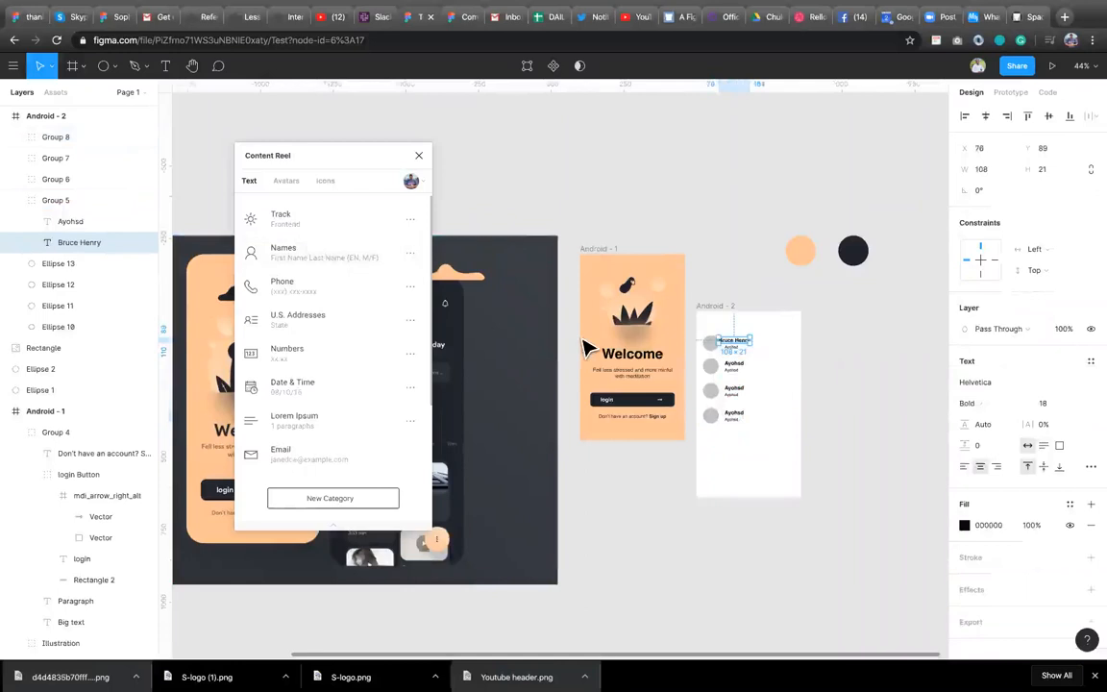
pyautogui.click(964, 466)
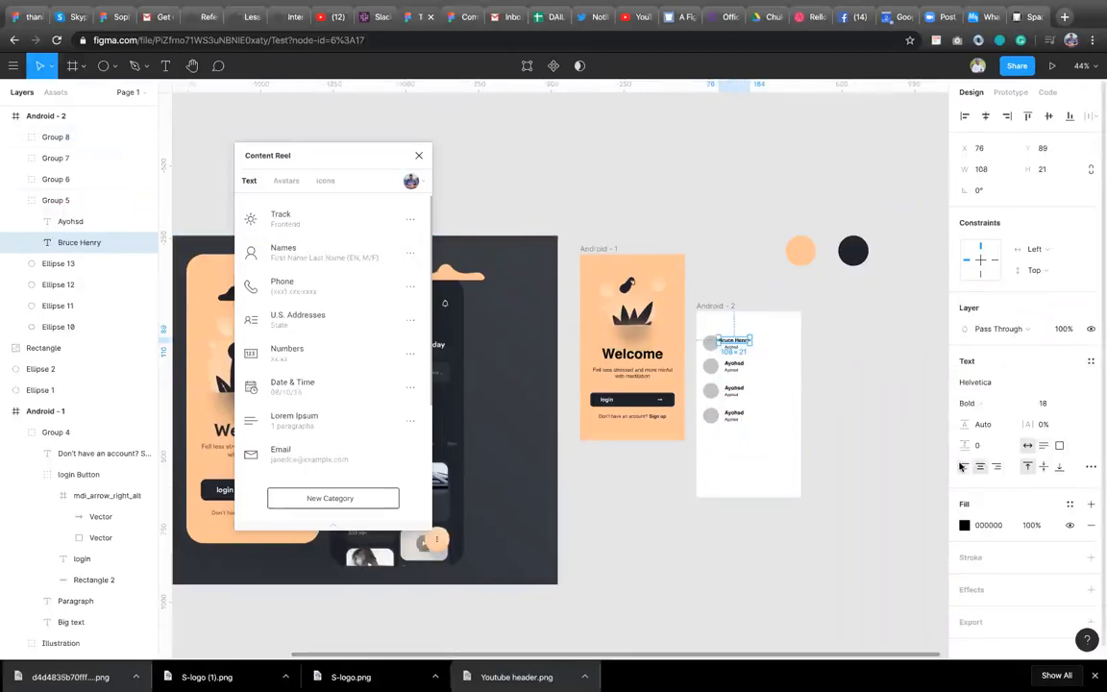
pyautogui.hotkey('ctrl', 'z')
pyautogui.hotkey('ctrl', 'z')
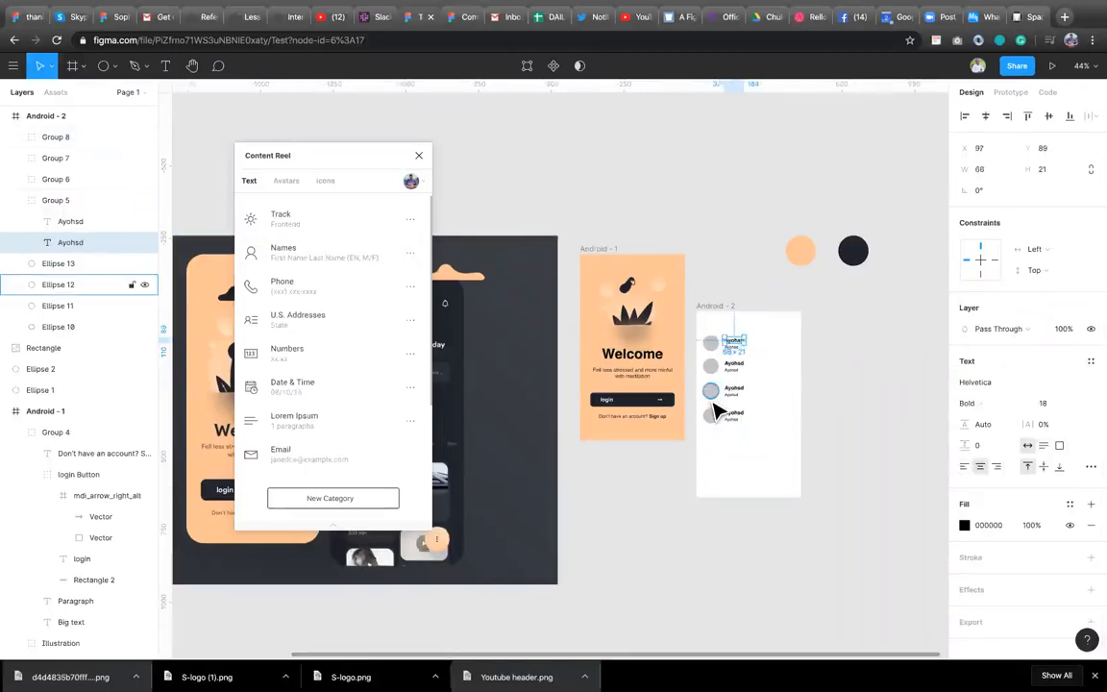
pyautogui.click(964, 467)
pyautogui.click(315, 250)
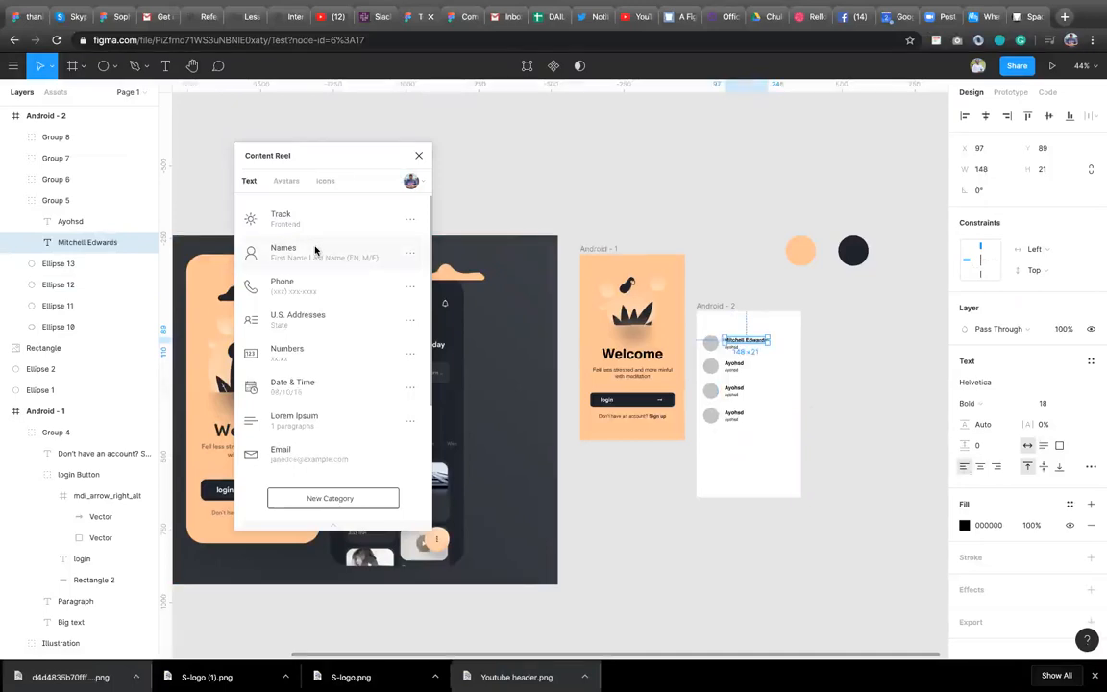
# Try filling the first row's subtitle with a random U.S. address, and undo it.
pyautogui.click(736, 362)
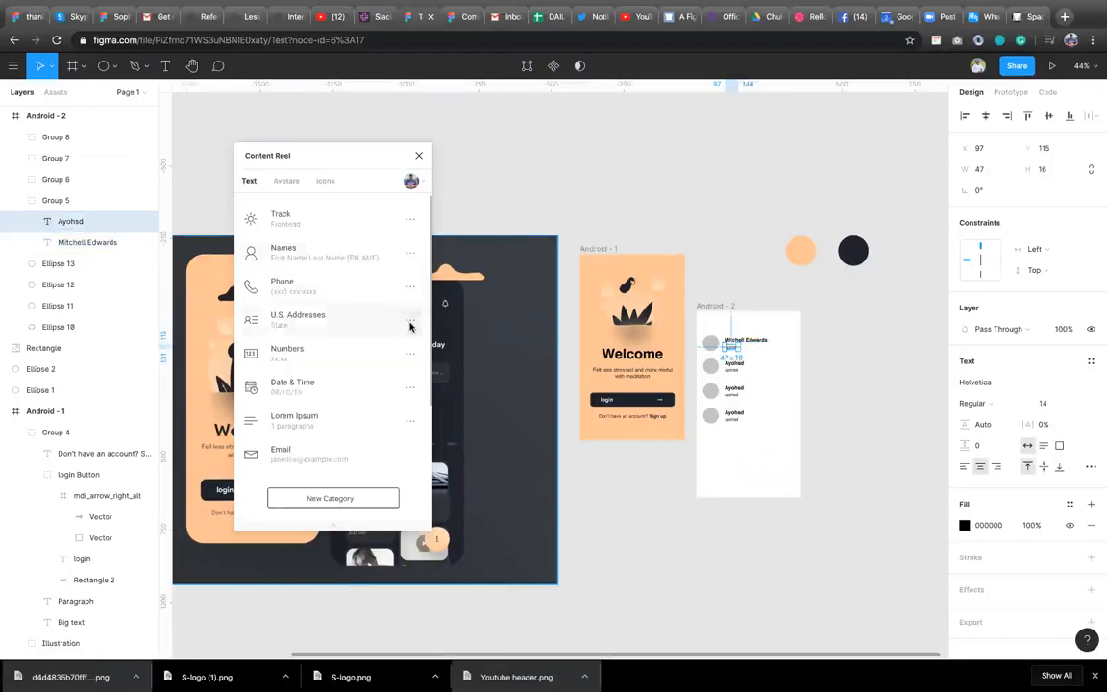
pyautogui.click(318, 325)
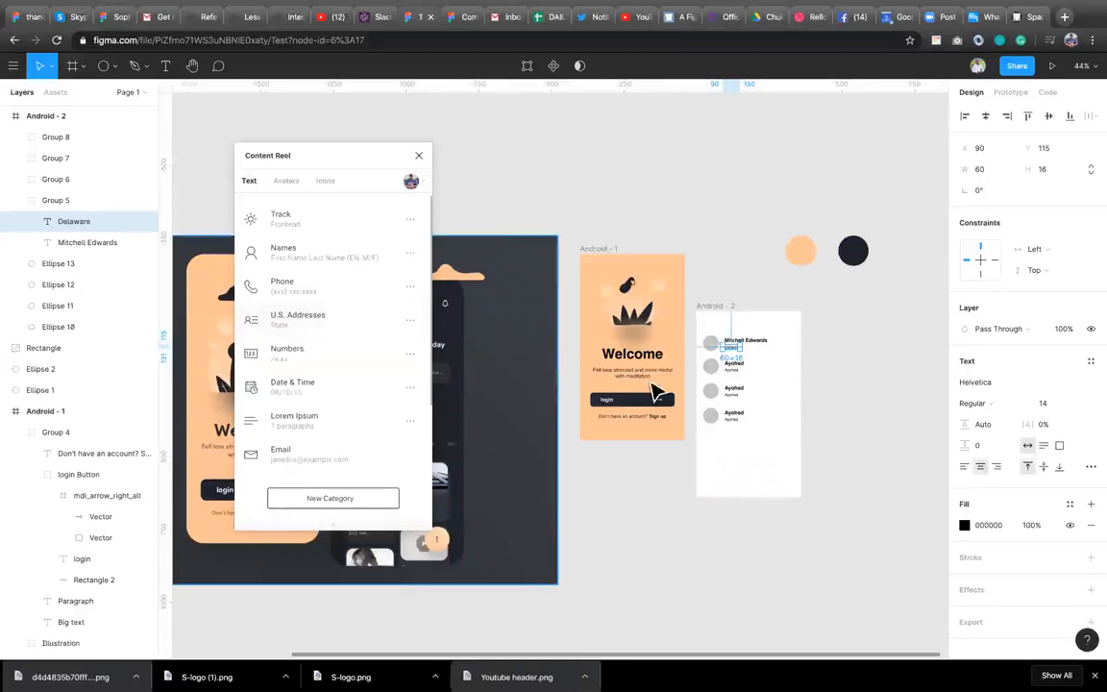
pyautogui.click(760, 344)
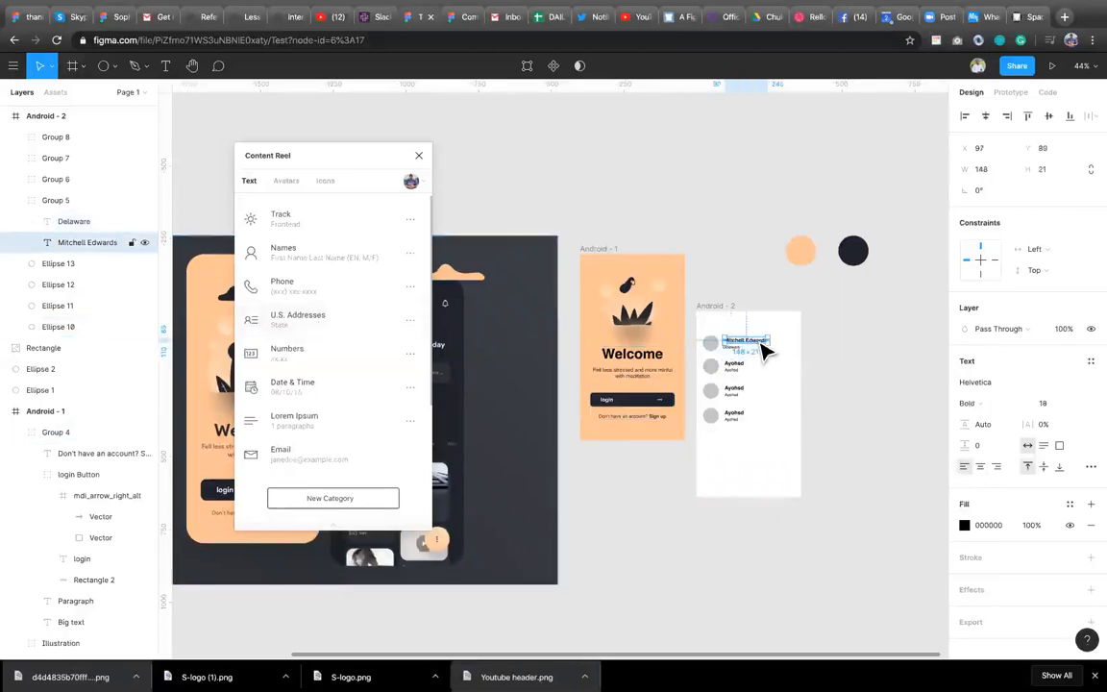
pyautogui.hotkey('ctrl', 'z')
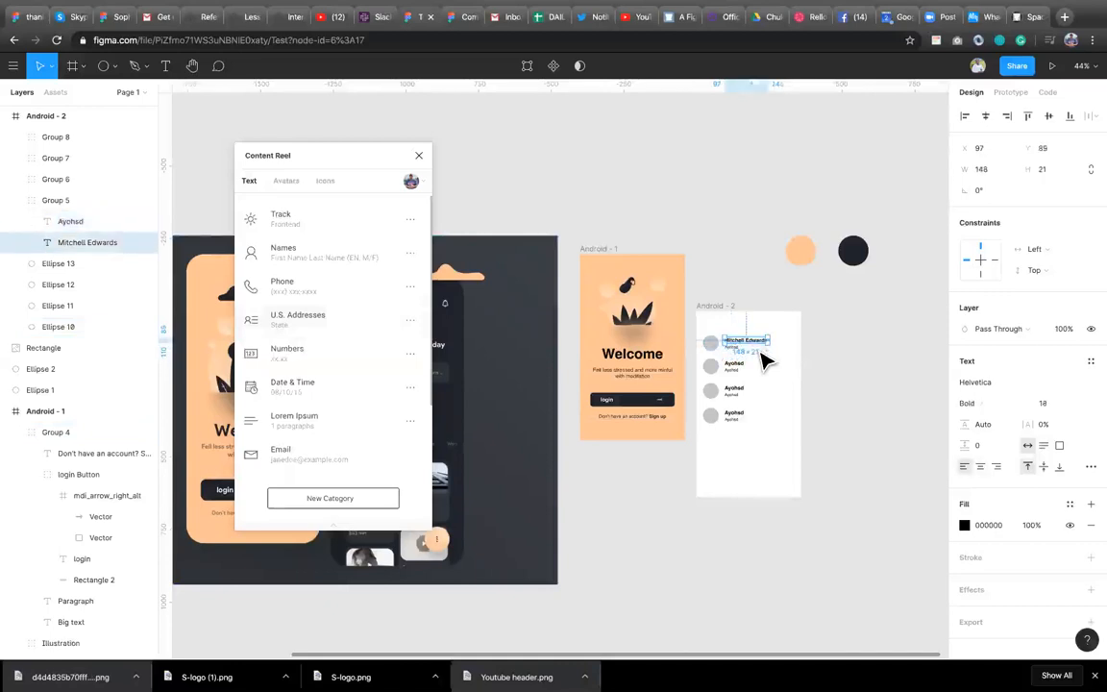
pyautogui.click(764, 367)
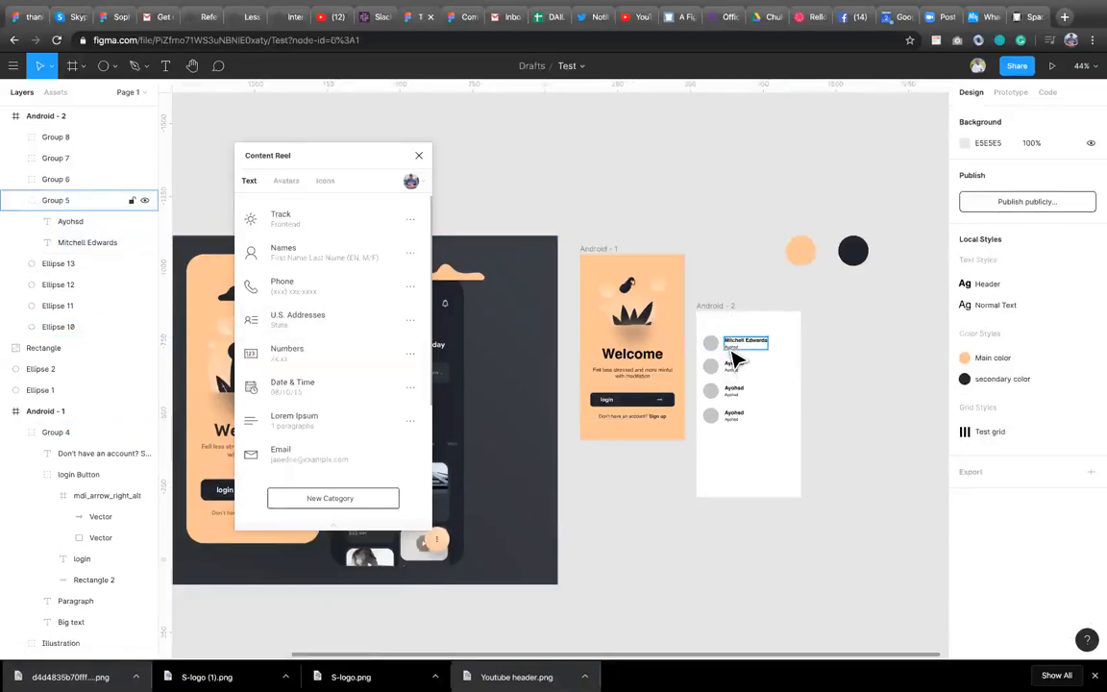
# Configure the U.S. Addresses settings to show State, Country and Zip, and apply them to the first row's subtitle.
pyautogui.doubleClick(733, 354)
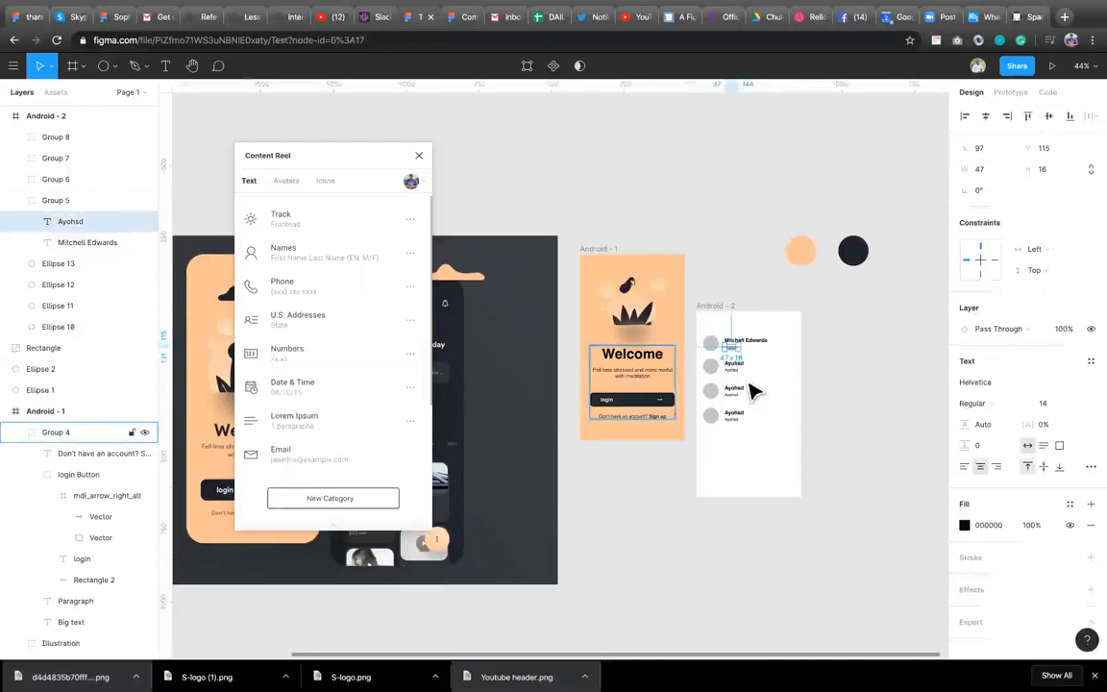
pyautogui.click(705, 447)
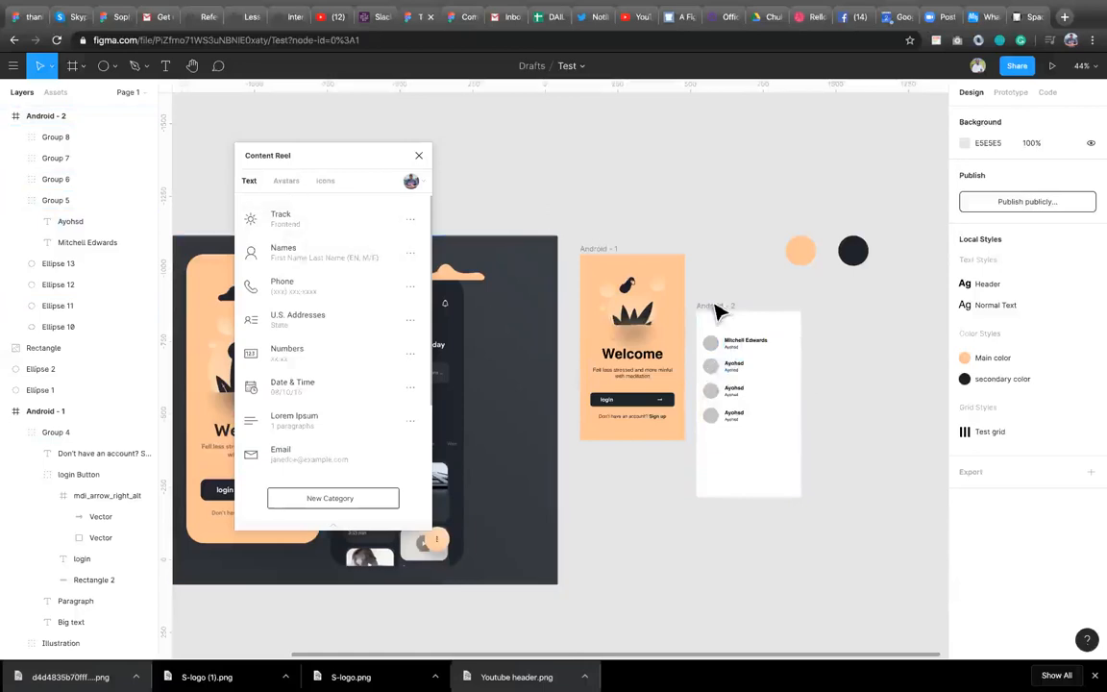
pyautogui.click(738, 356)
pyautogui.click(740, 360)
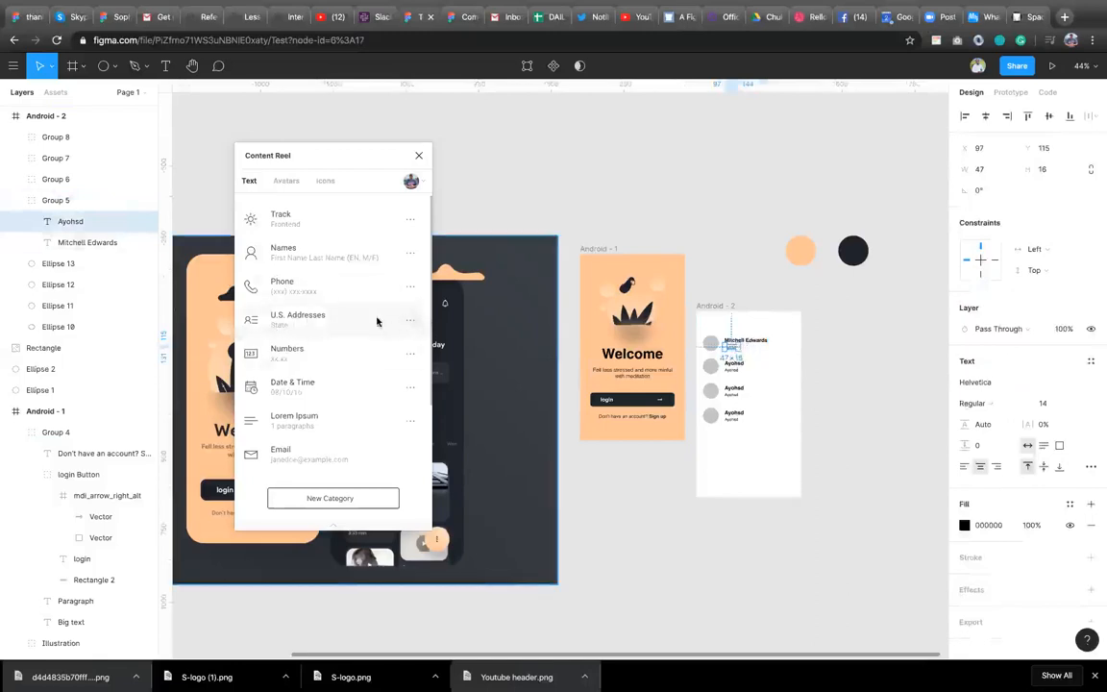
pyautogui.click(408, 321)
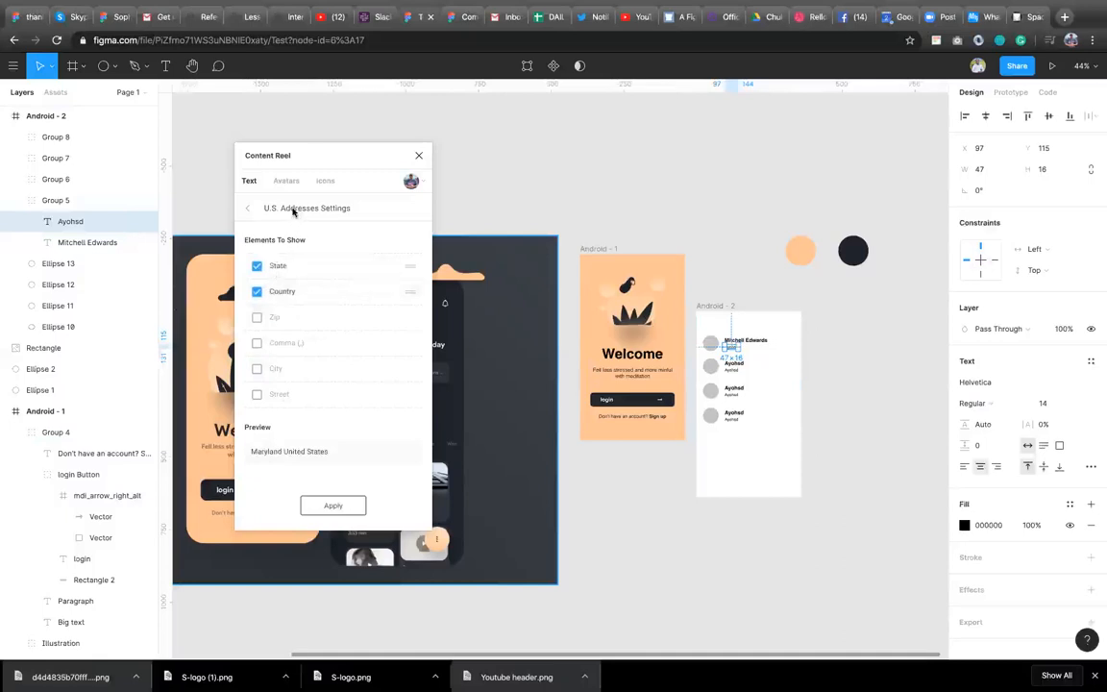
pyautogui.click(257, 320)
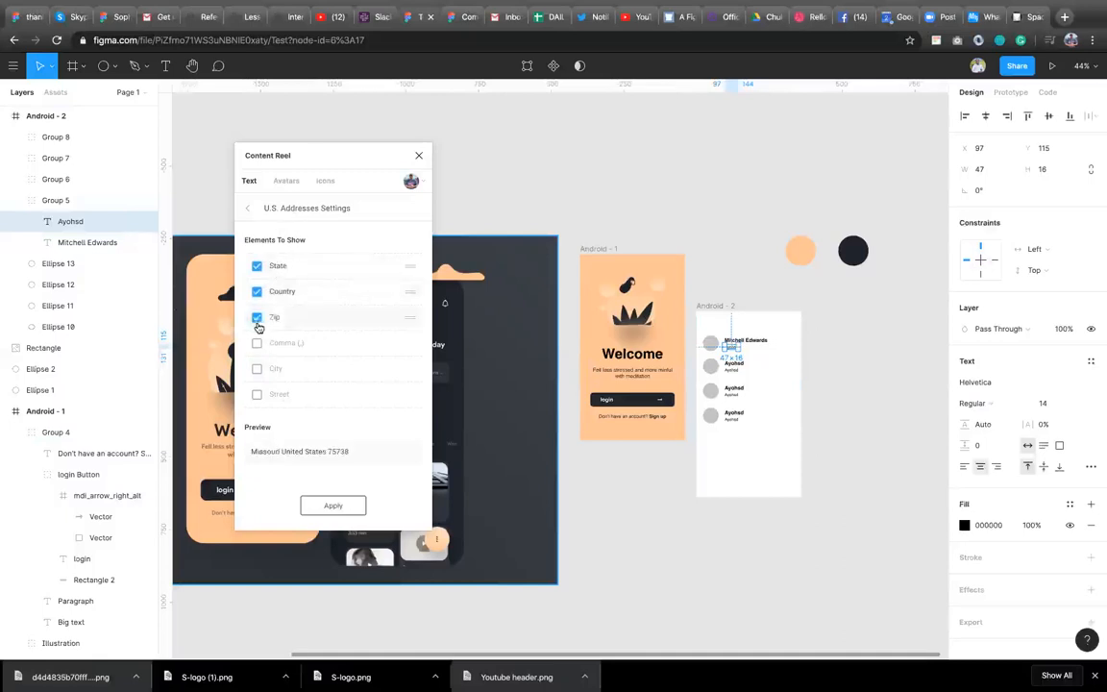
pyautogui.click(333, 506)
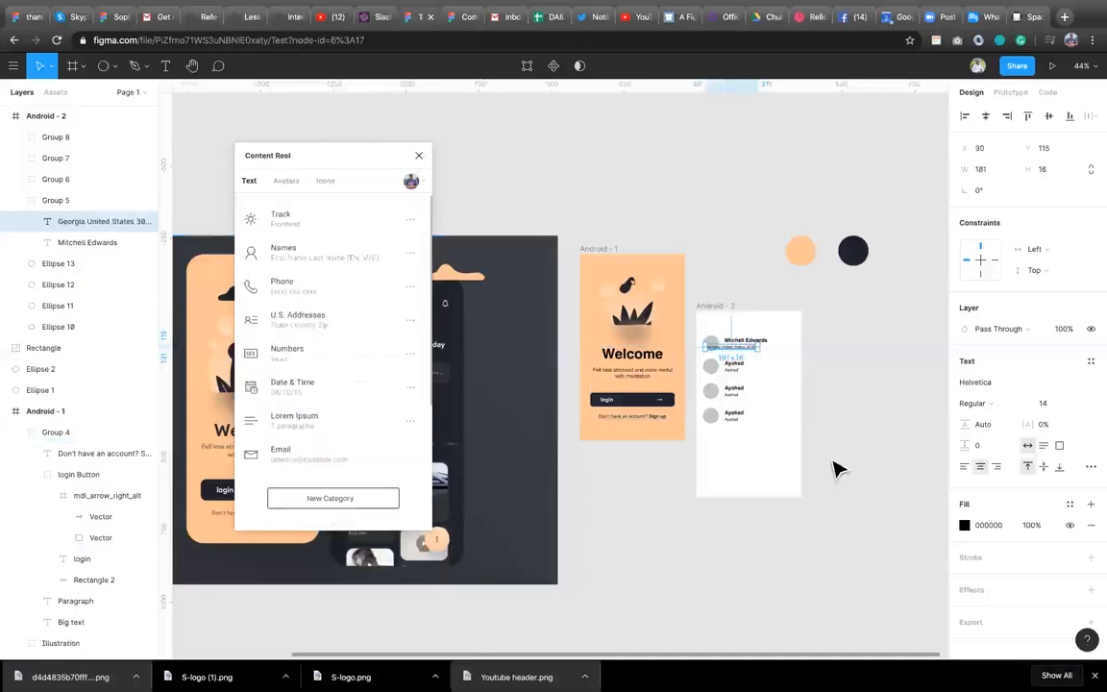
# Left-align the first row's subtitle and fill it with a random U.S. address including zip.
pyautogui.click(980, 466)
pyautogui.press('super+z')
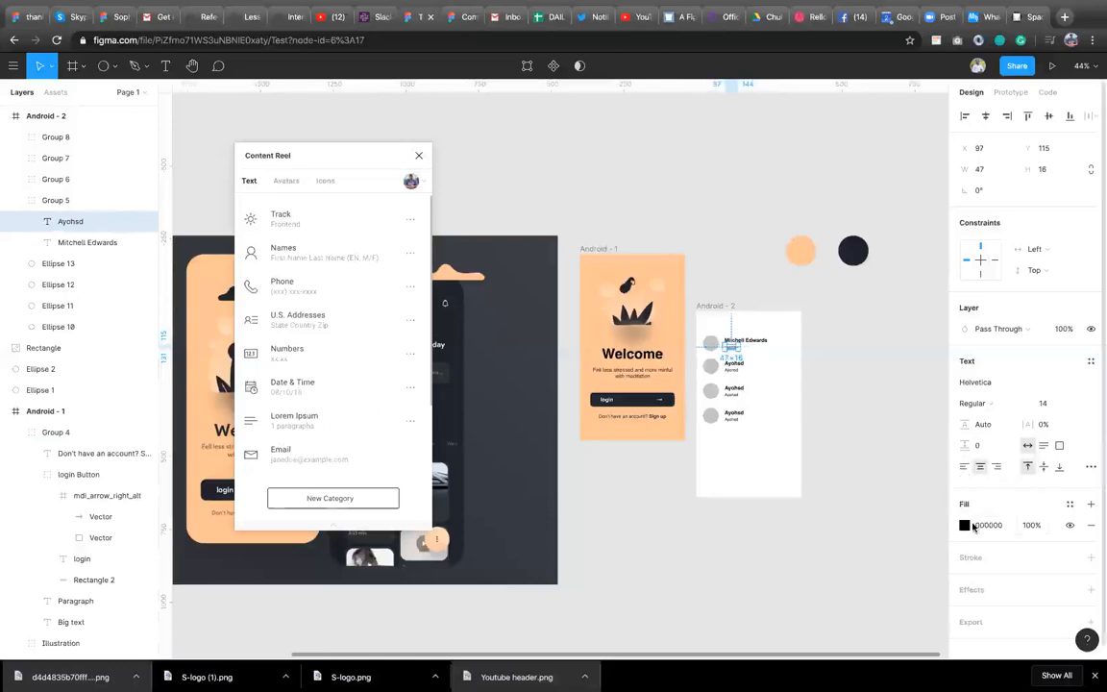
pyautogui.click(966, 466)
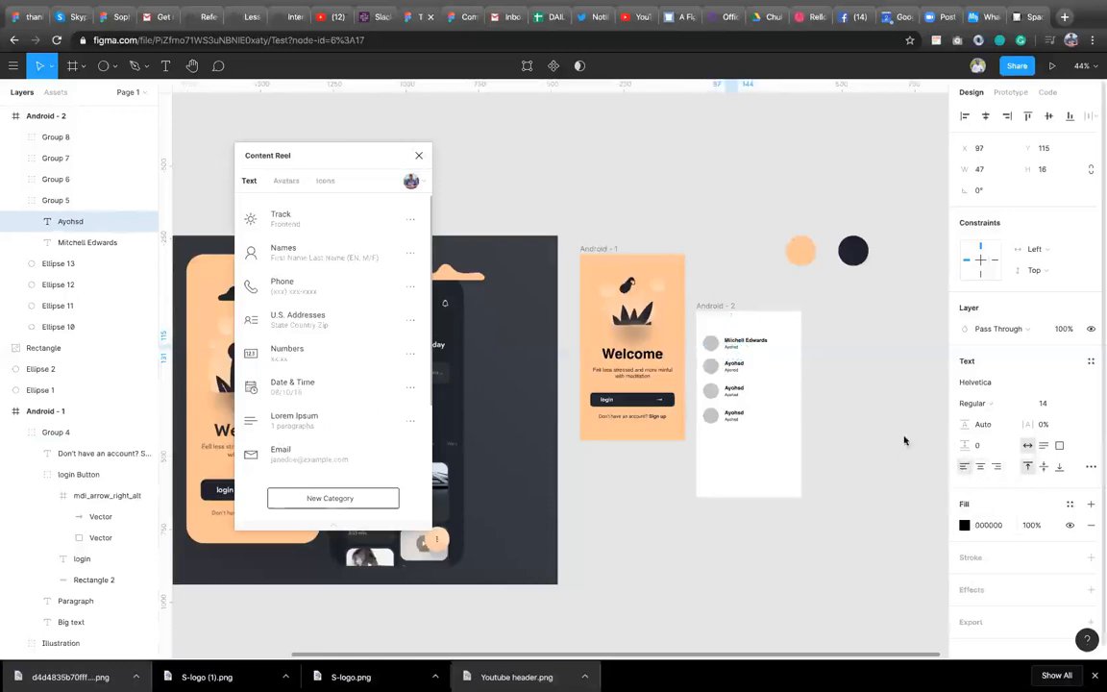
pyautogui.click(316, 318)
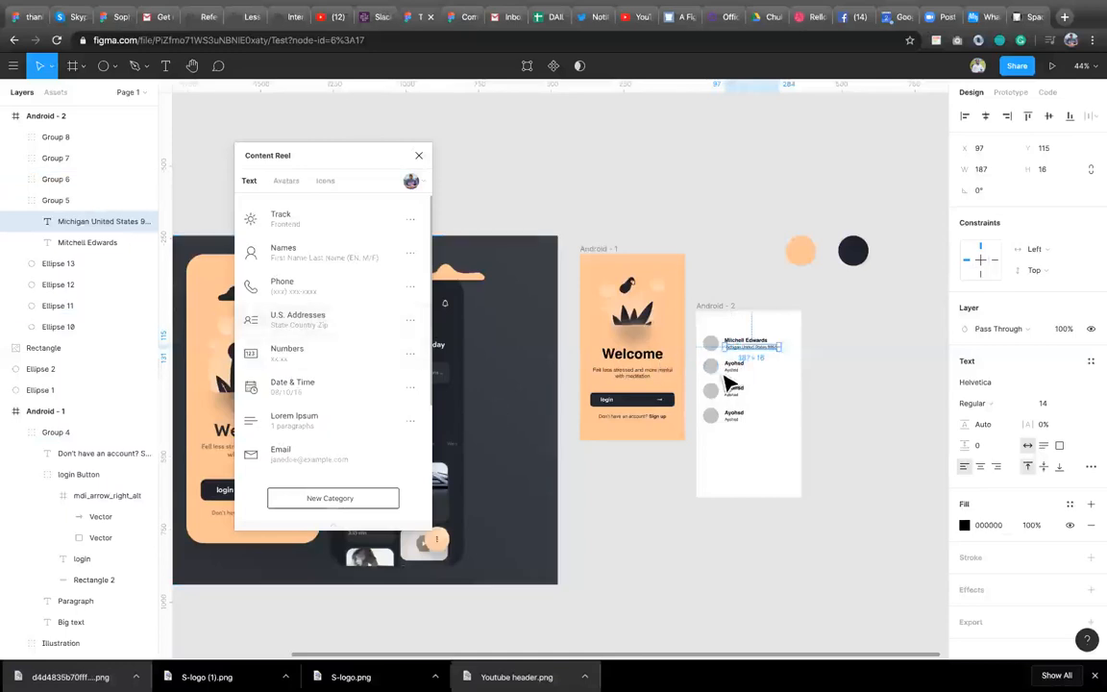
# Fill the first row's circle with a male avatar and the second row's circle with a female avatar.
pyautogui.click(711, 348)
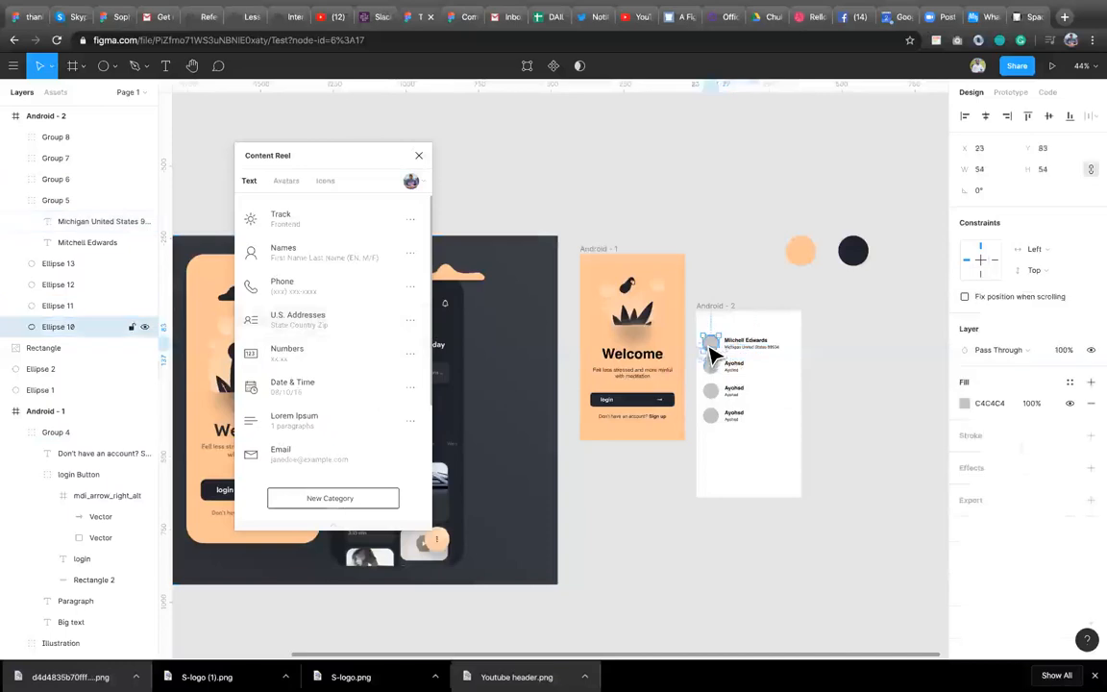
pyautogui.click(289, 182)
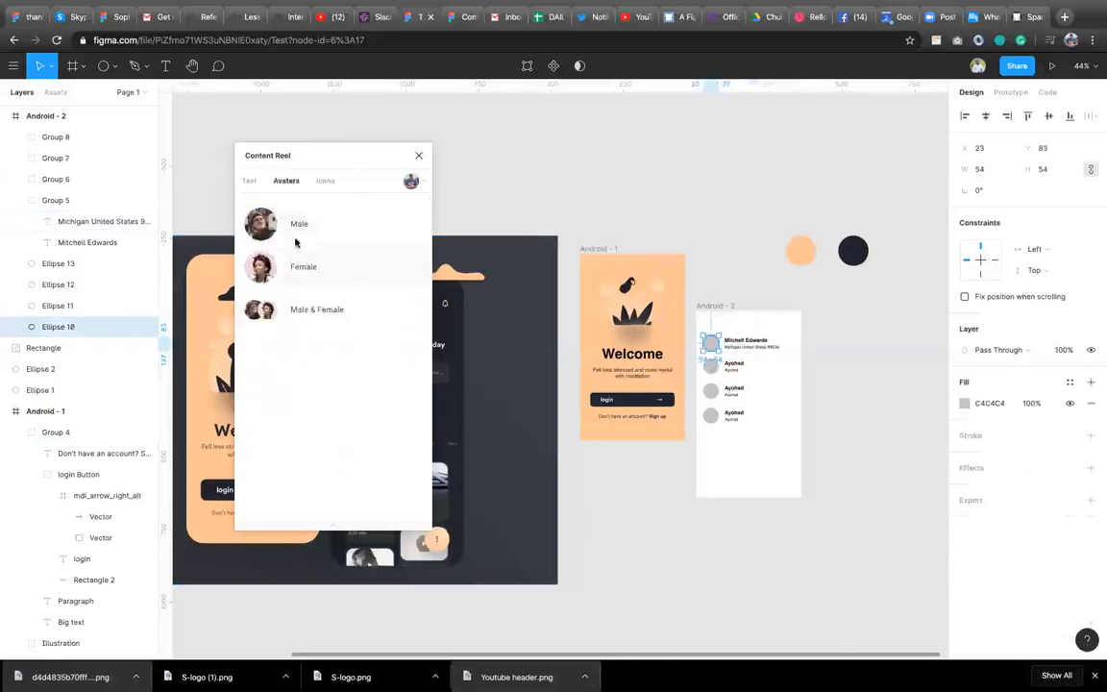
pyautogui.click(255, 227)
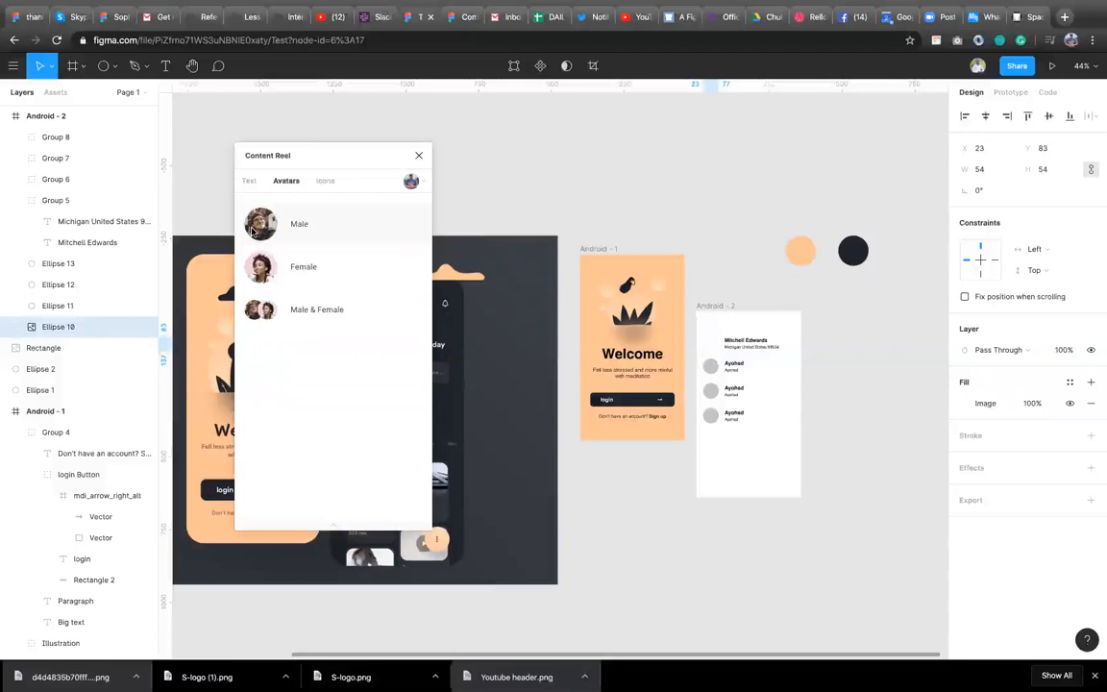
pyautogui.click(713, 371)
pyautogui.click(299, 268)
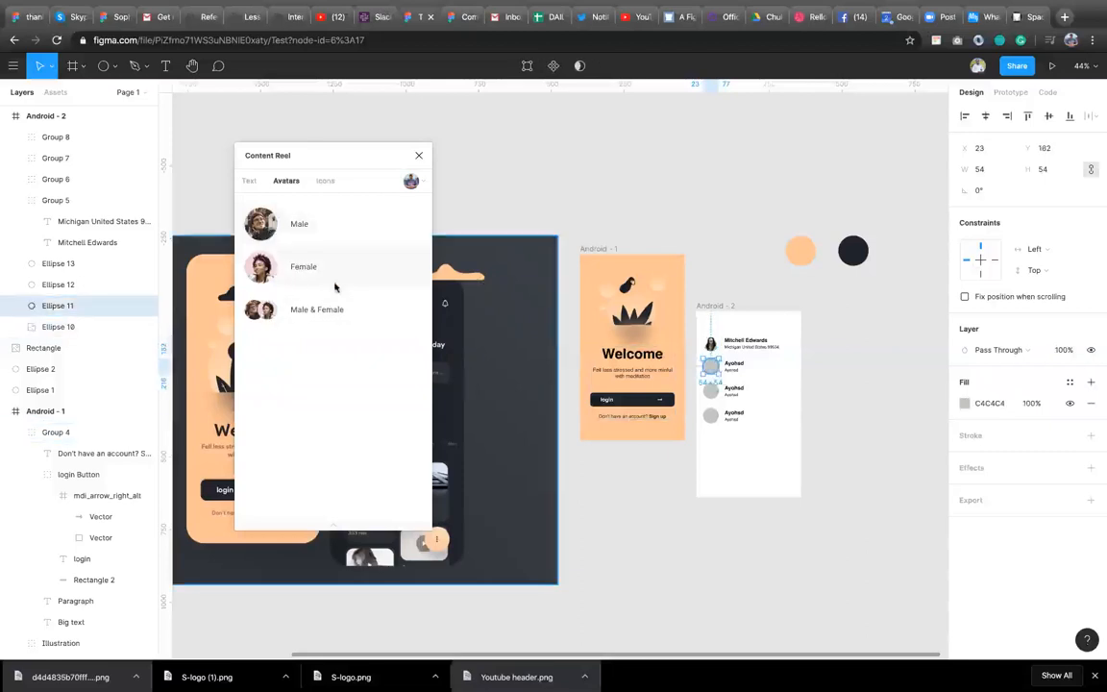
# Fill the third row's circle with a Male & Female avatar and the fourth row's circle with a male avatar, then close Content Reel.
pyautogui.click(712, 394)
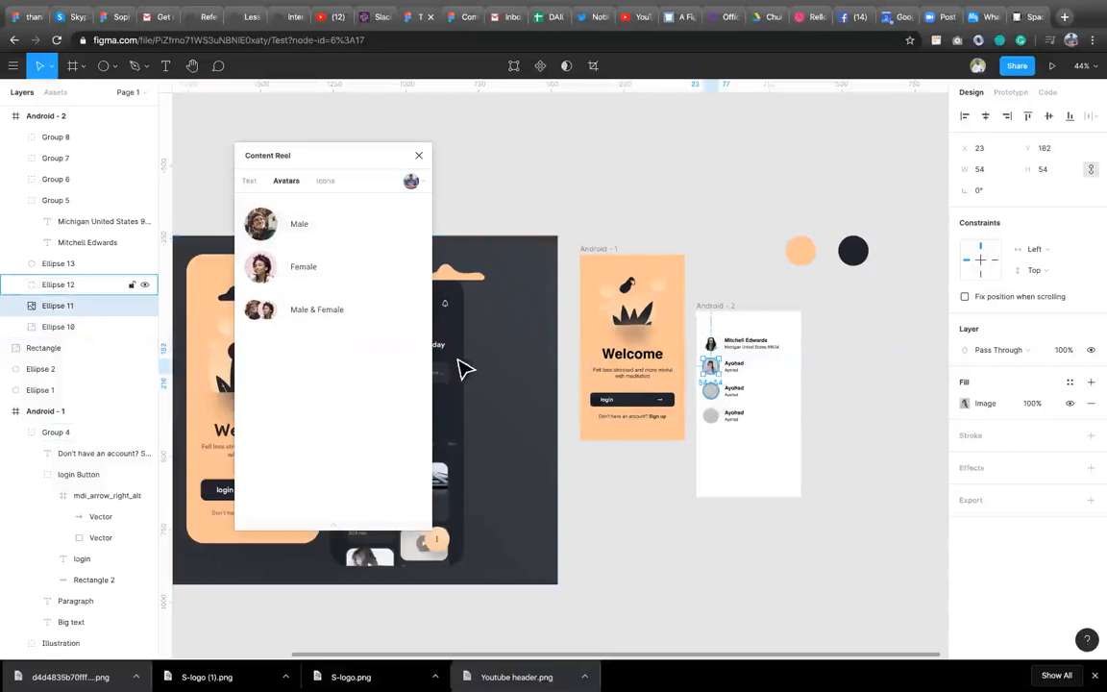
pyautogui.click(280, 316)
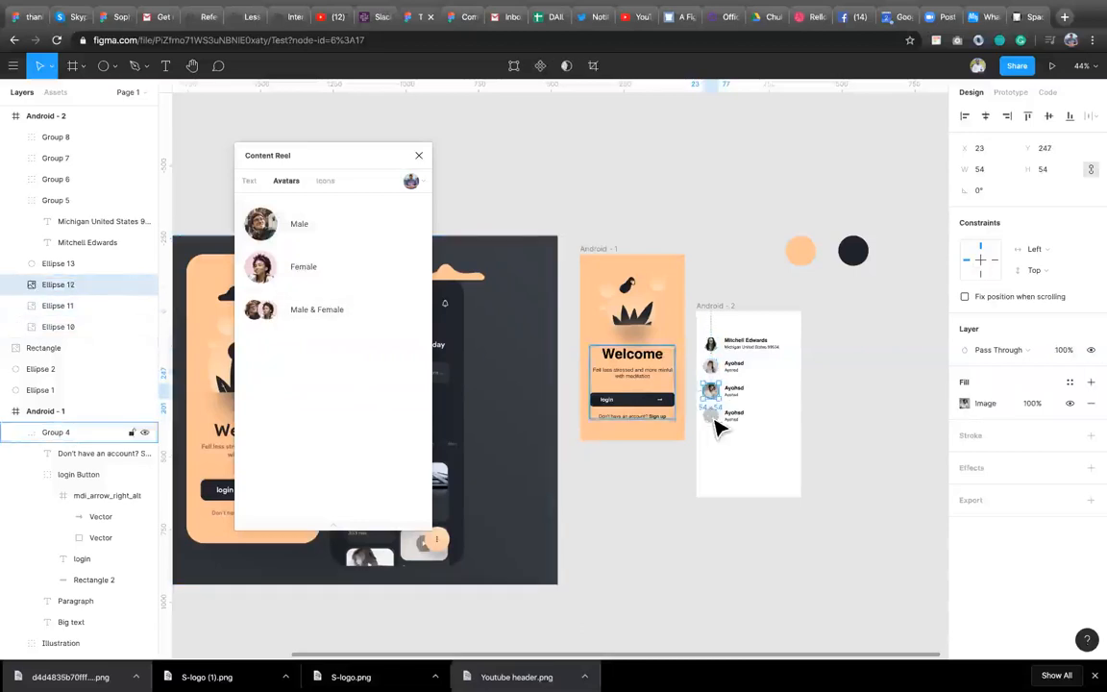
pyautogui.press('Tab')
pyautogui.click(280, 227)
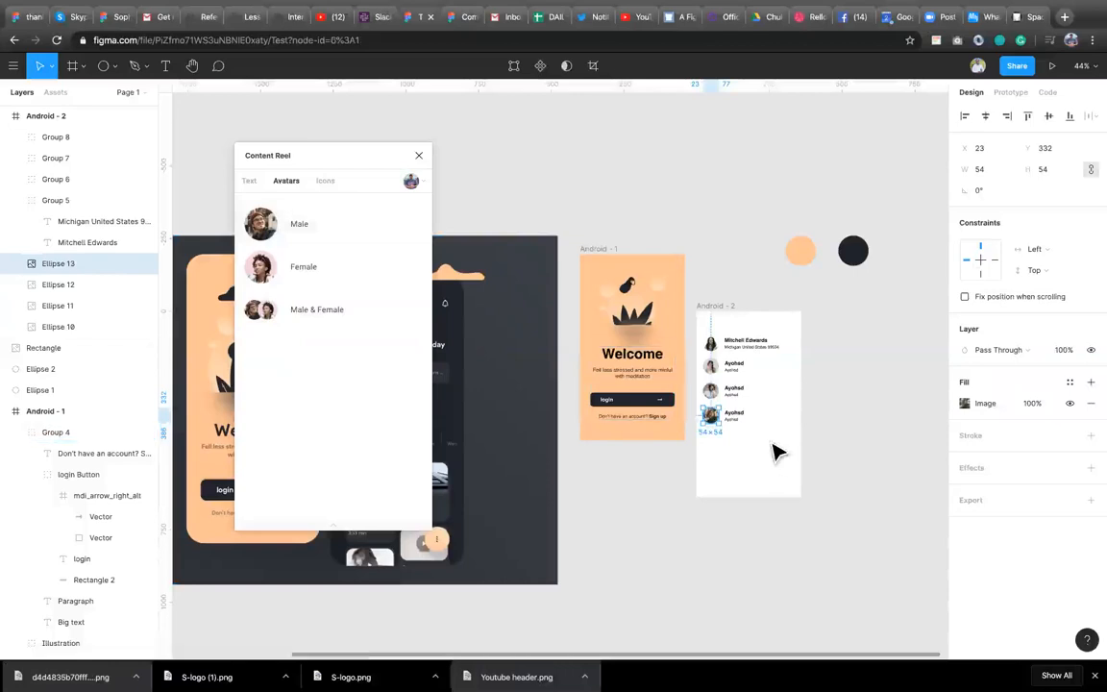
pyautogui.click(775, 398)
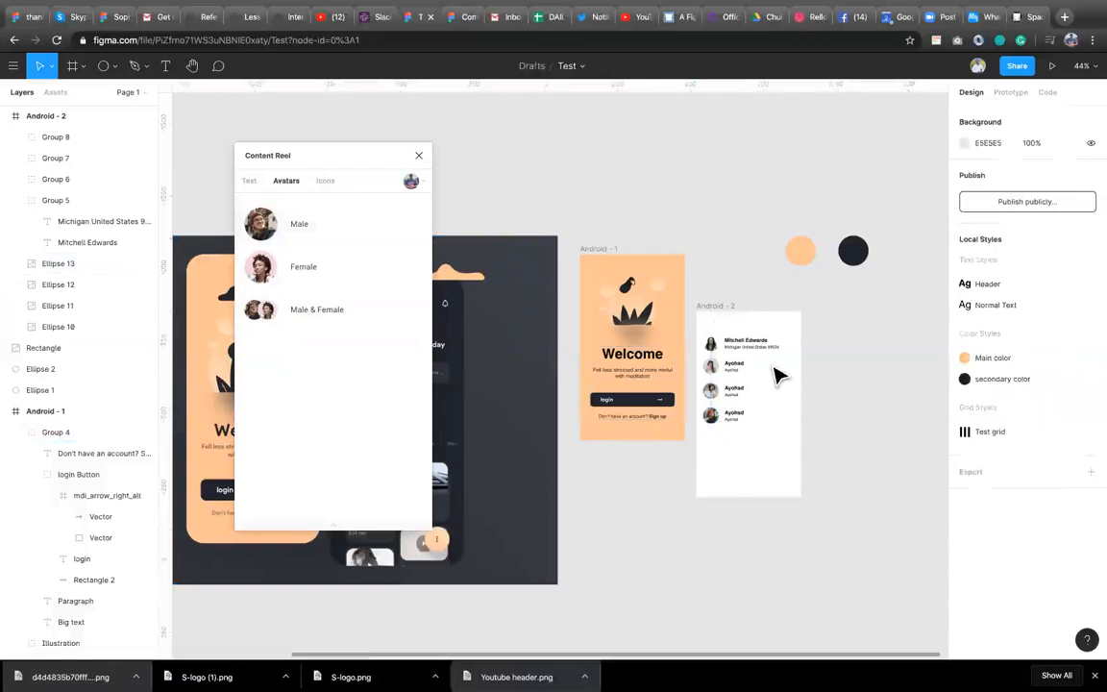
pyautogui.scroll(3, 776, 375)
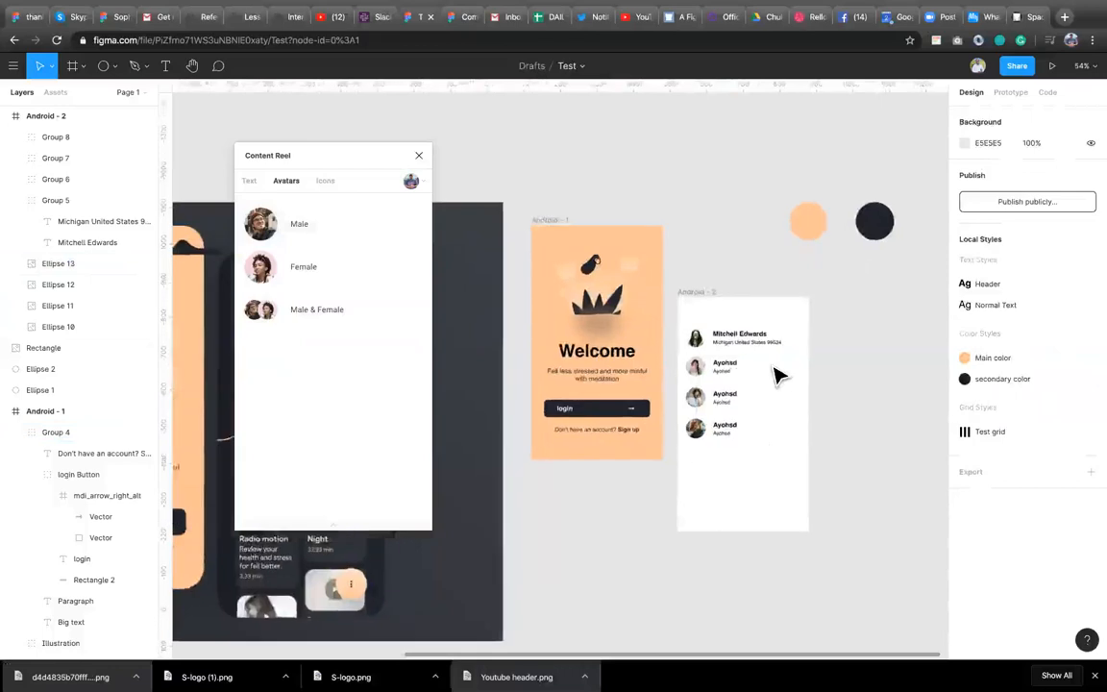
pyautogui.scroll(-3, 777, 375)
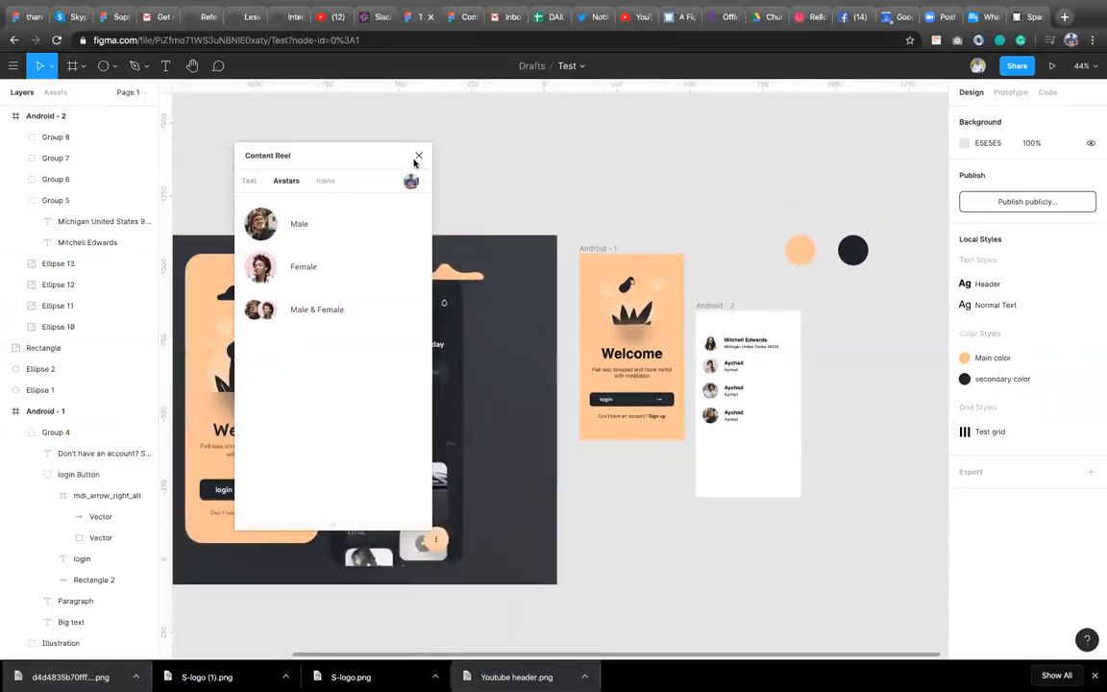
pyautogui.click(416, 159)
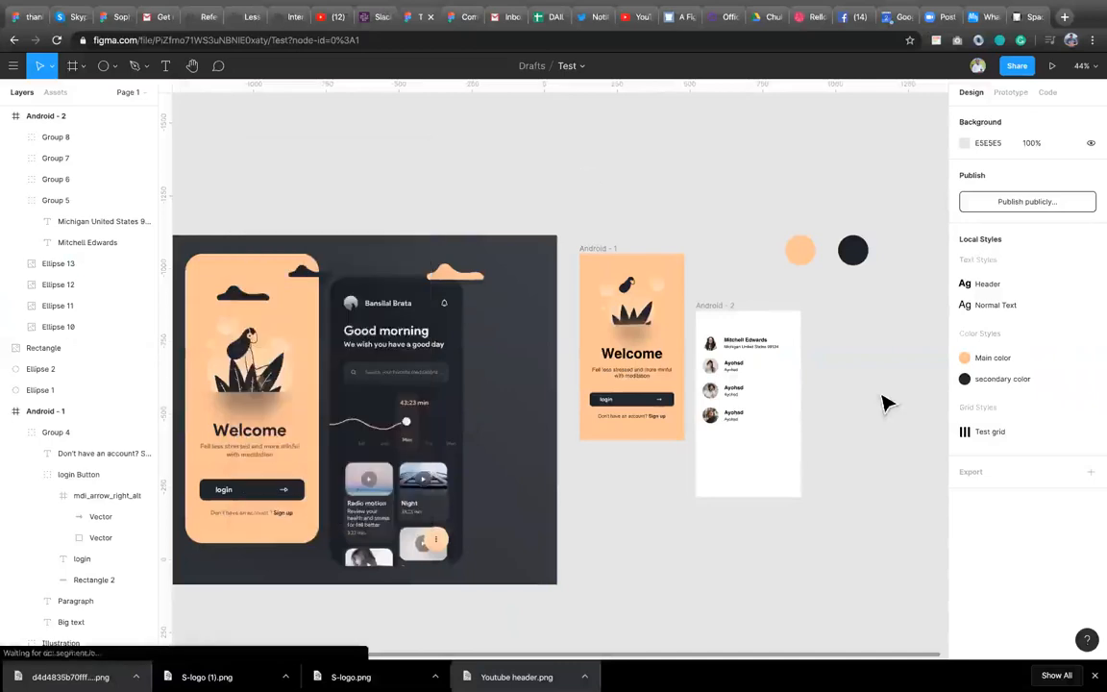
# Run Content Buddy on the Android - 2 frame and replace all "Ayohsd" texts with "Ojuju".
pyautogui.rightClick(750, 485)
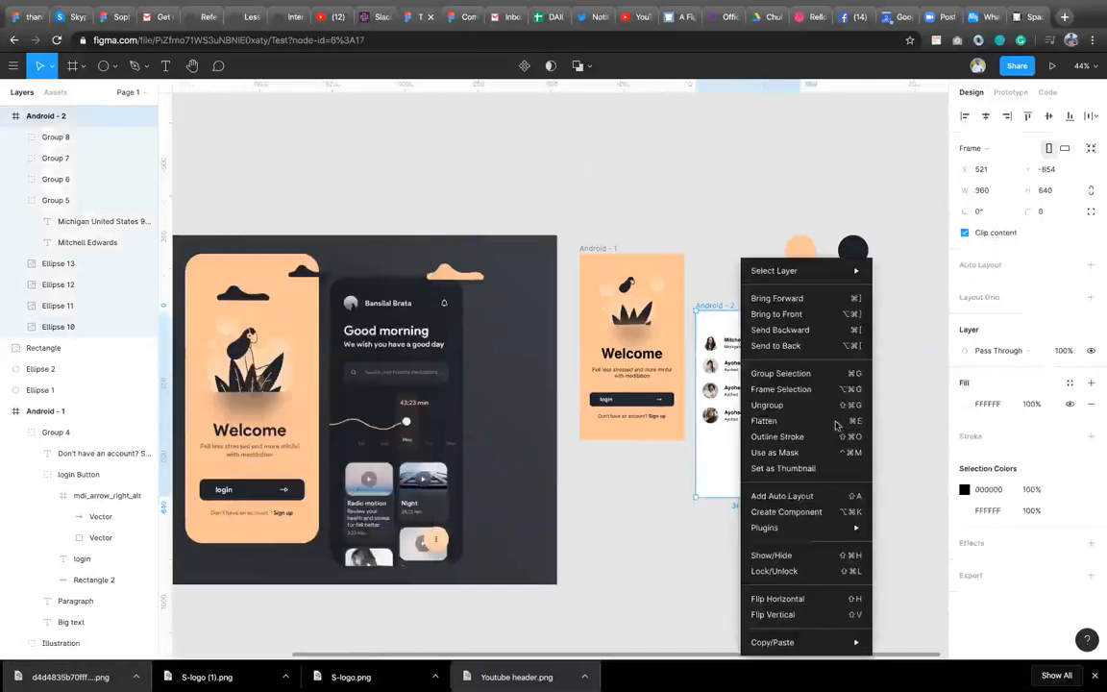
pyautogui.moveTo(798, 528)
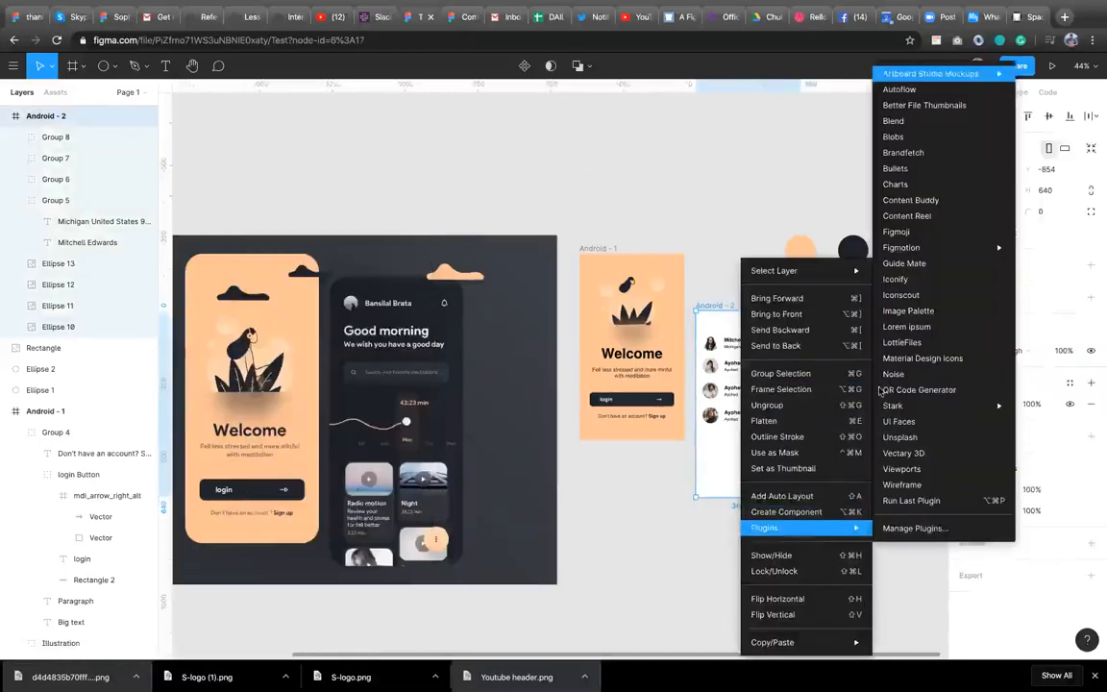
pyautogui.click(940, 199)
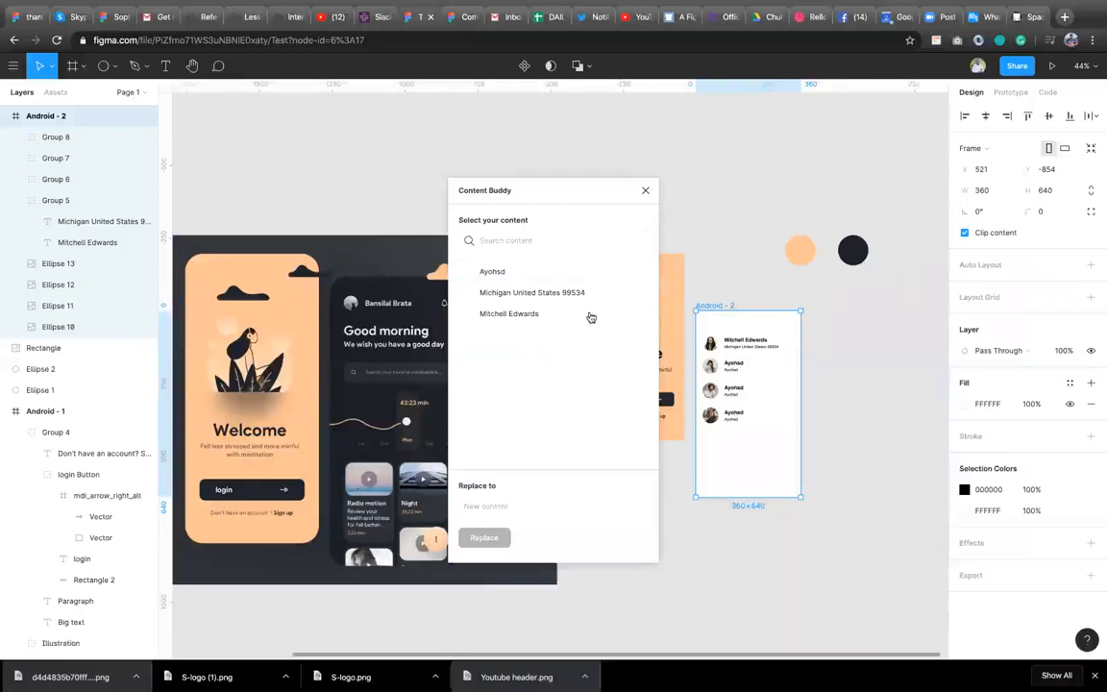
pyautogui.click(497, 273)
pyautogui.moveTo(514, 204); pyautogui.dragTo(330, 198)
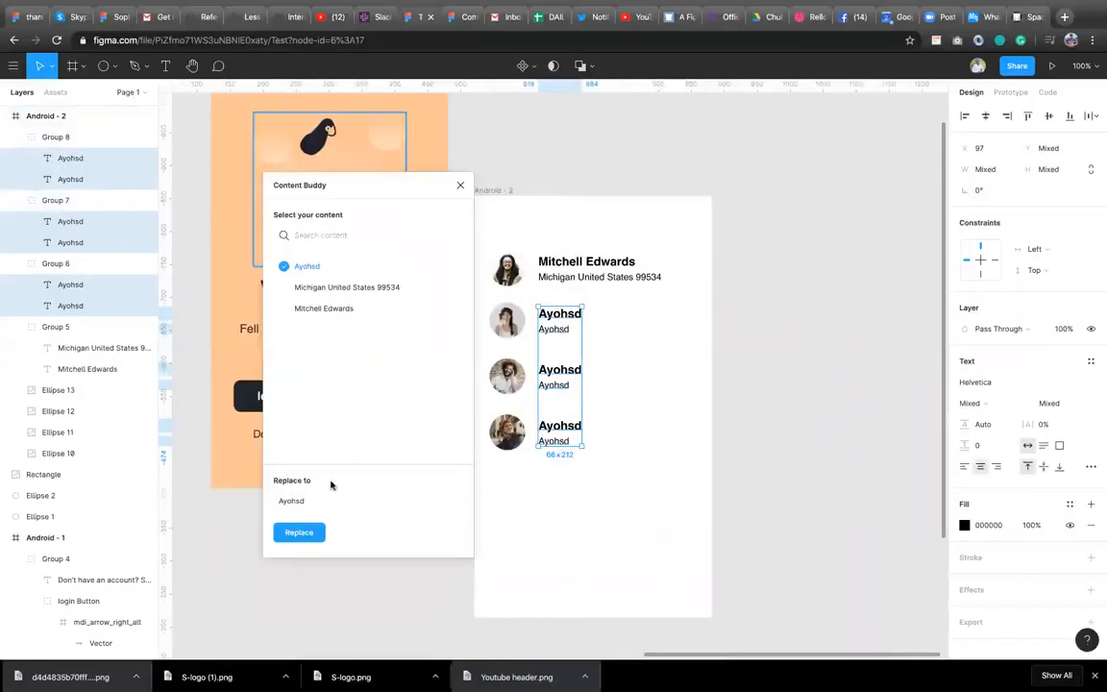
pyautogui.moveTo(309, 499); pyautogui.dragTo(272, 502)
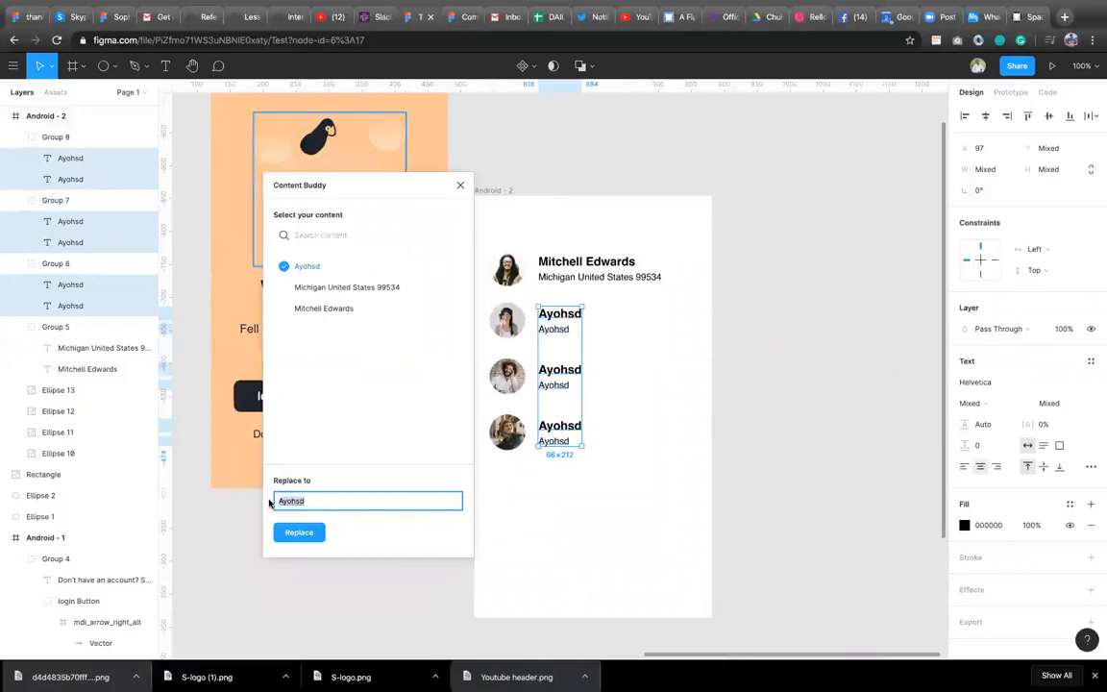
pyautogui.write('0')
pyautogui.click(296, 533)
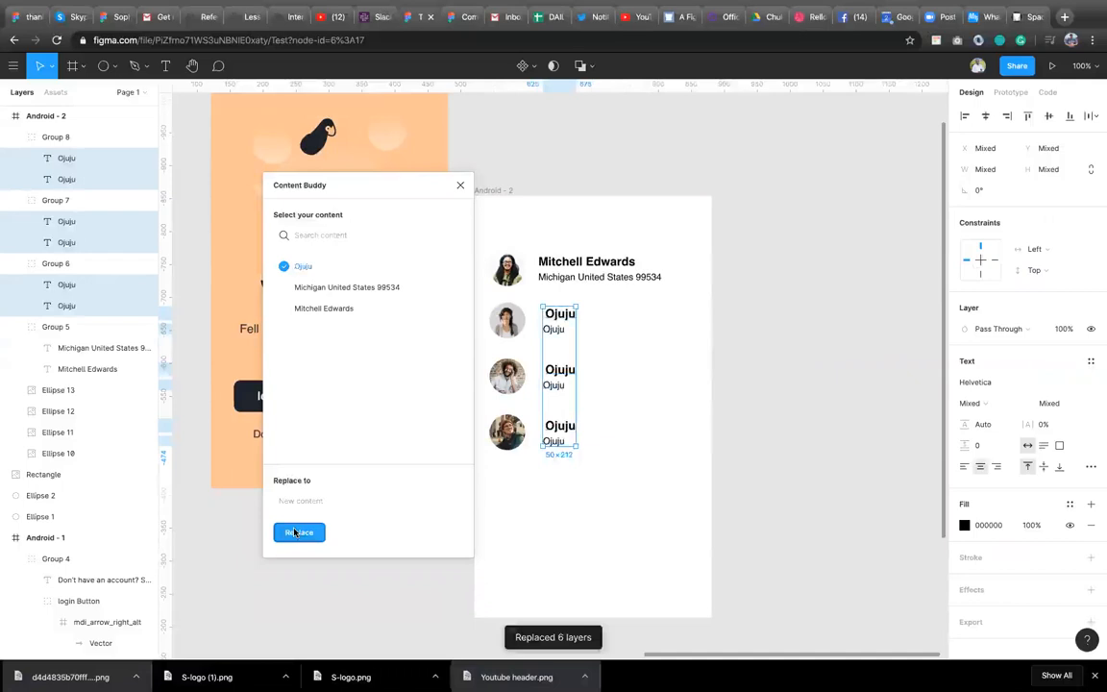
# Left-align the replaced row texts, both as text alignment and as layer alignment.
pyautogui.click(966, 468)
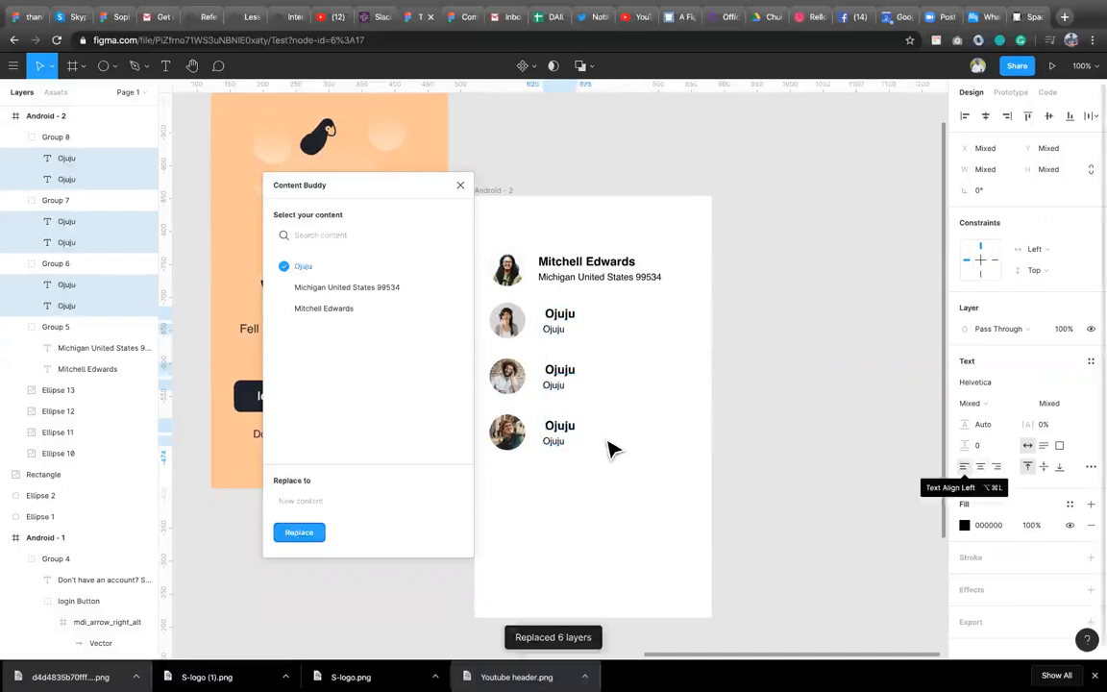
pyautogui.click(966, 117)
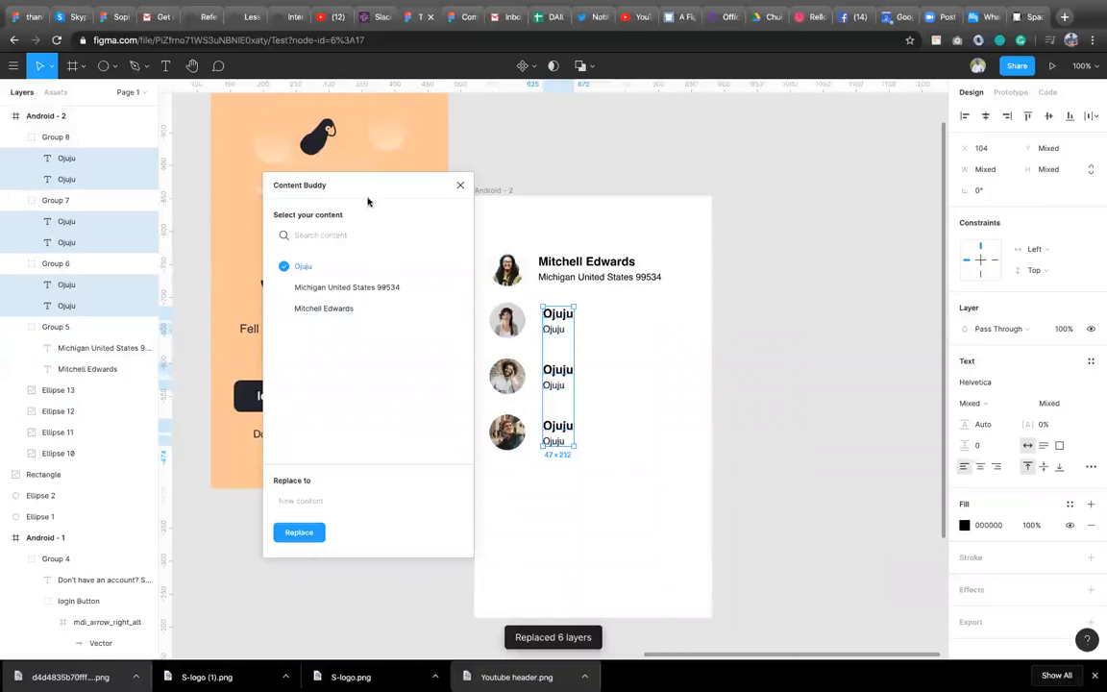
# Search Content Buddy's content for "login", then close the plugin.
pyautogui.moveTo(373, 195); pyautogui.dragTo(675, 203)
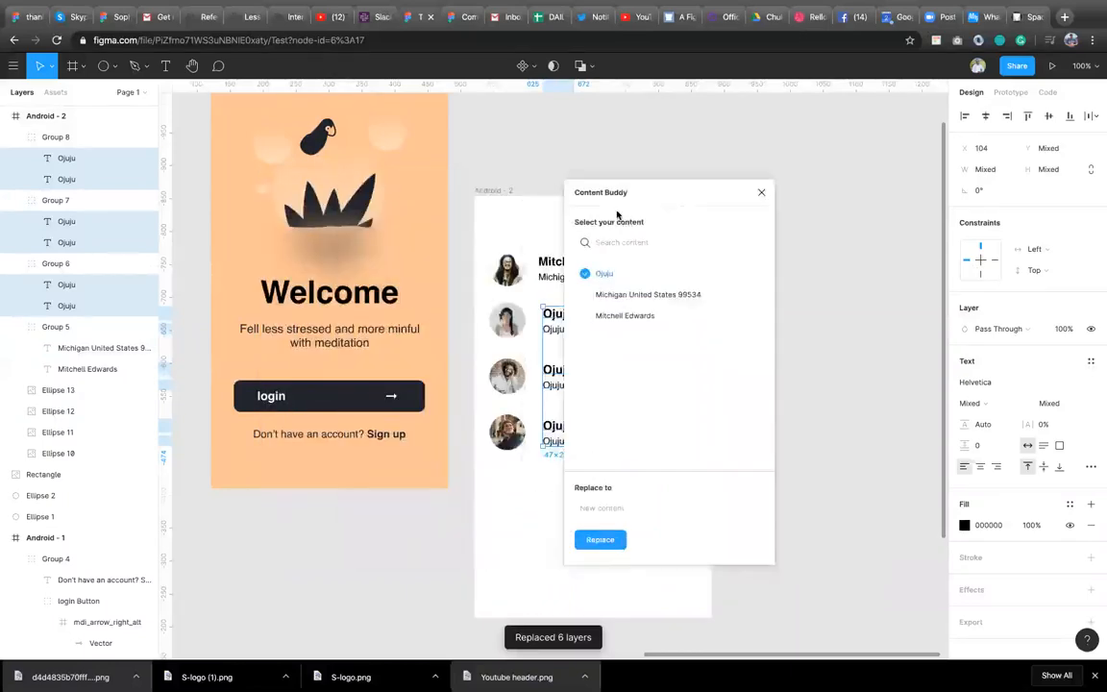
pyautogui.click(285, 402)
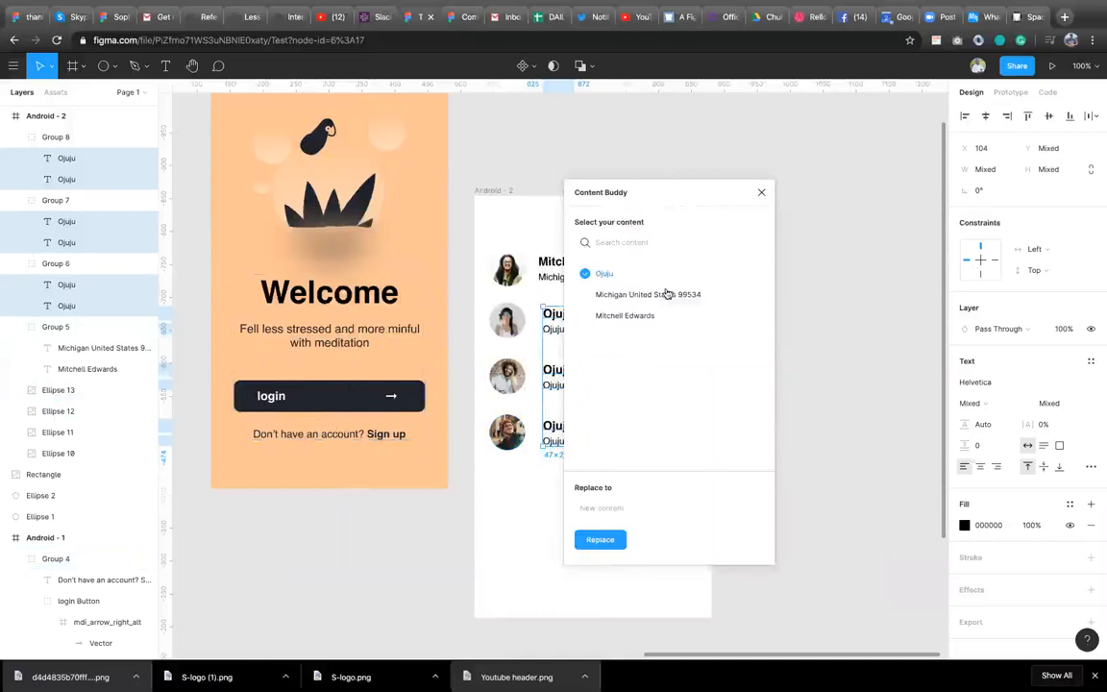
pyautogui.moveTo(657, 194); pyautogui.dragTo(776, 172)
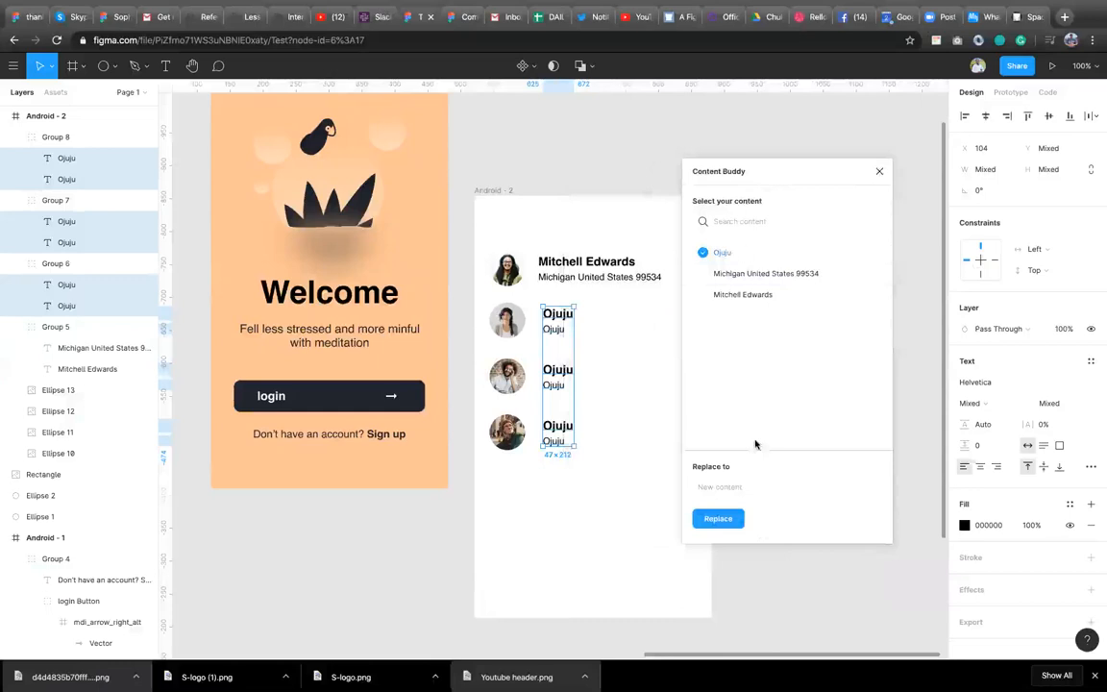
pyautogui.click(745, 222)
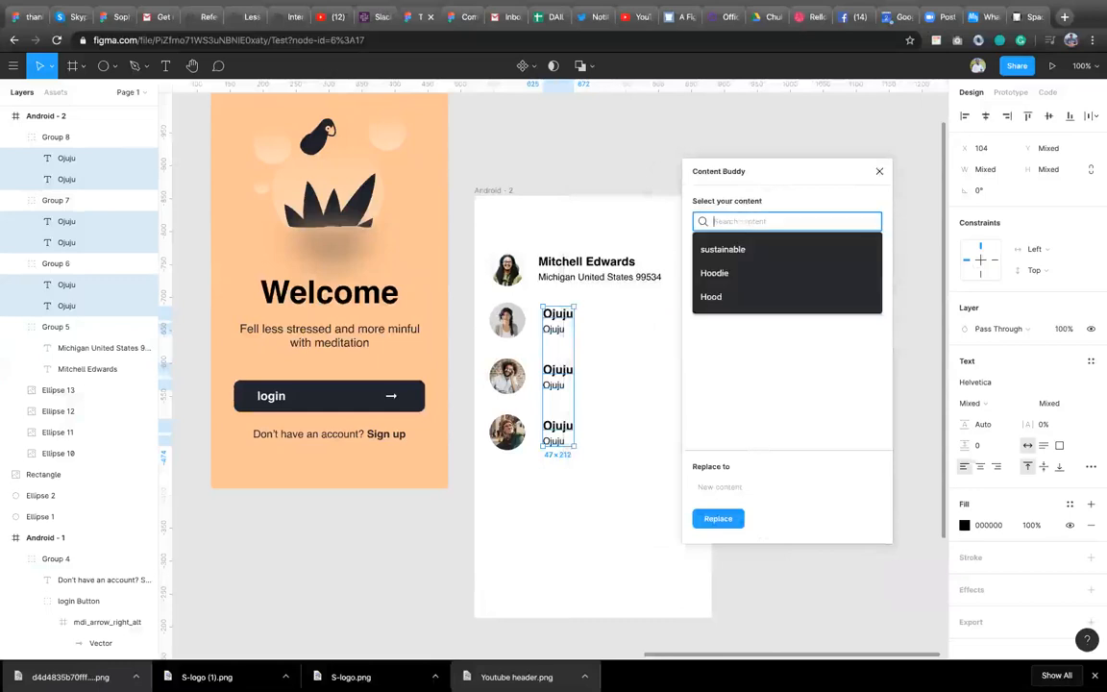
pyautogui.write('login')
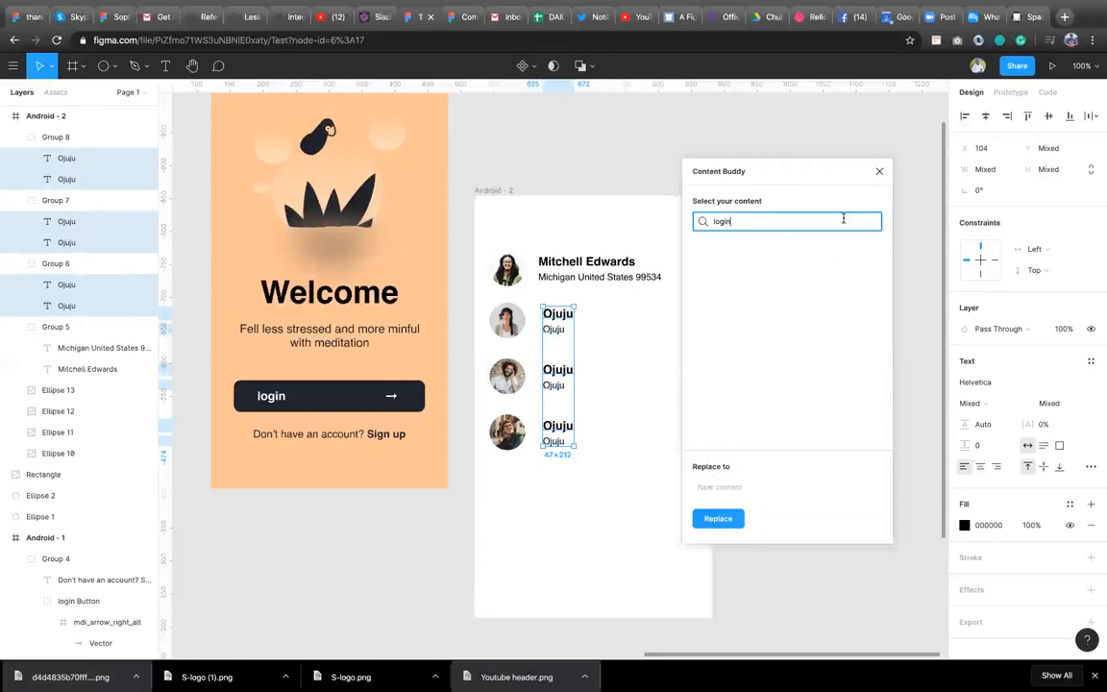
pyautogui.click(880, 173)
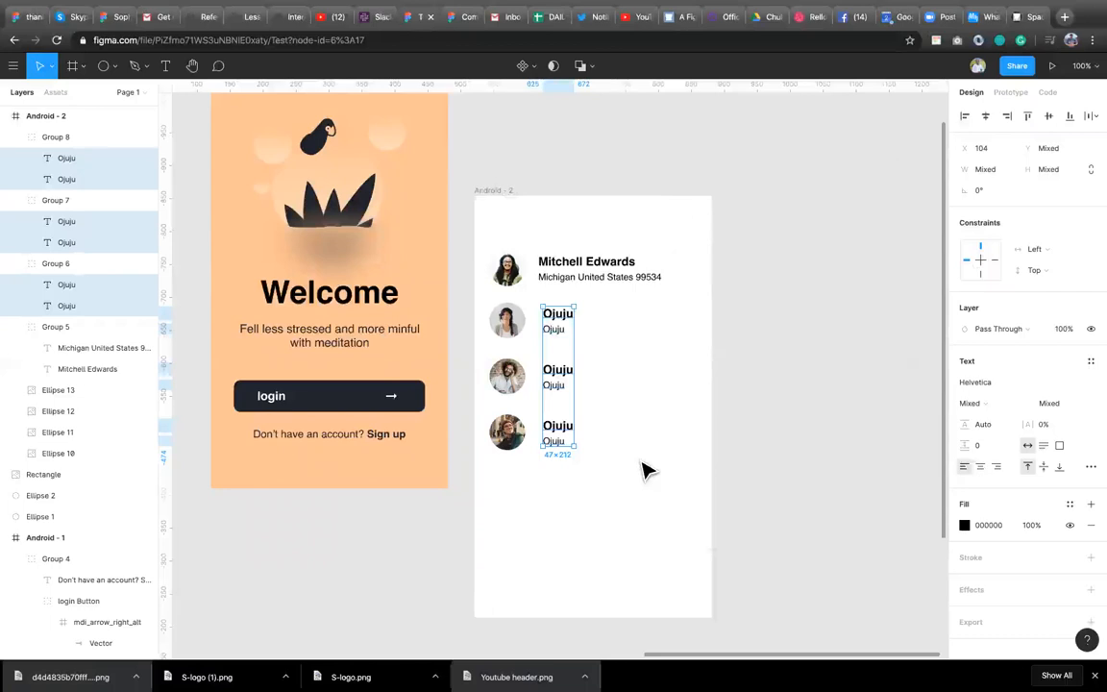
# Open the LottieFiles plugin, search animations for "success" and open the first result's preview.
pyautogui.scroll(-3, 663, 467)
pyautogui.scroll(-2, 678, 469)
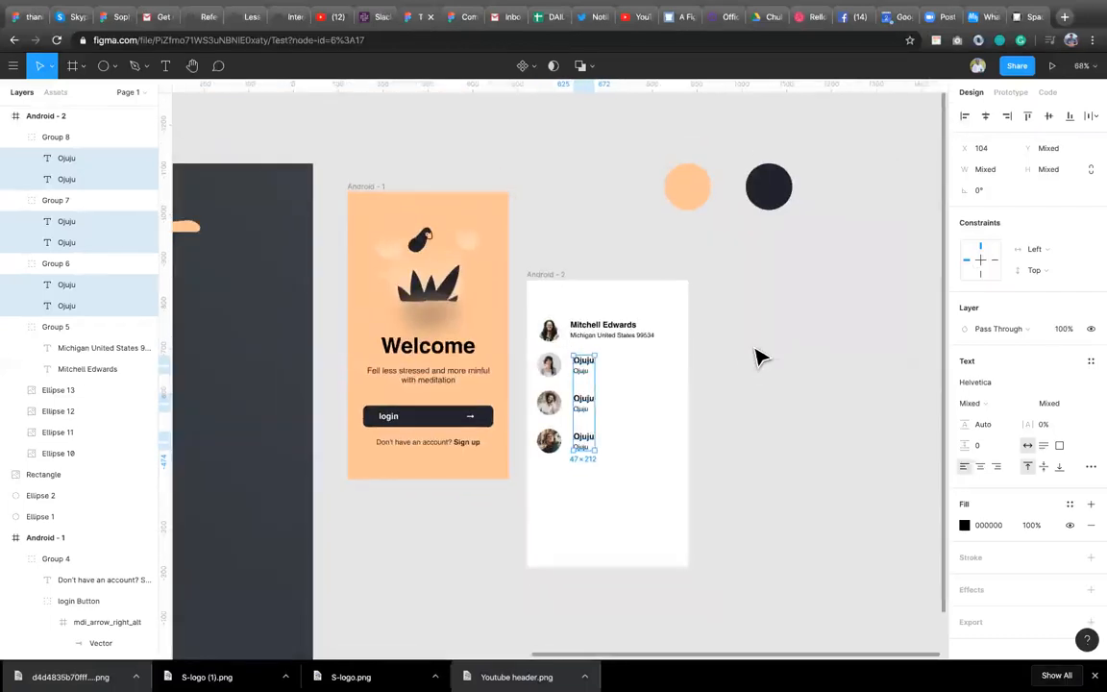
pyautogui.rightClick(760, 356)
pyautogui.moveTo(816, 405)
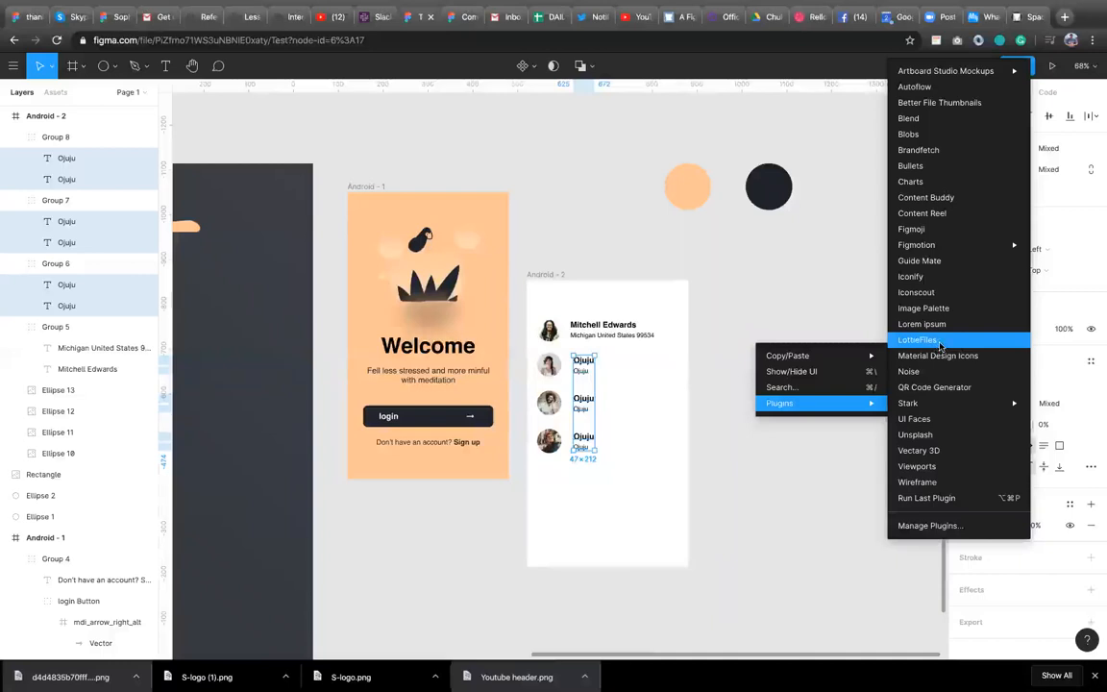
pyautogui.click(923, 340)
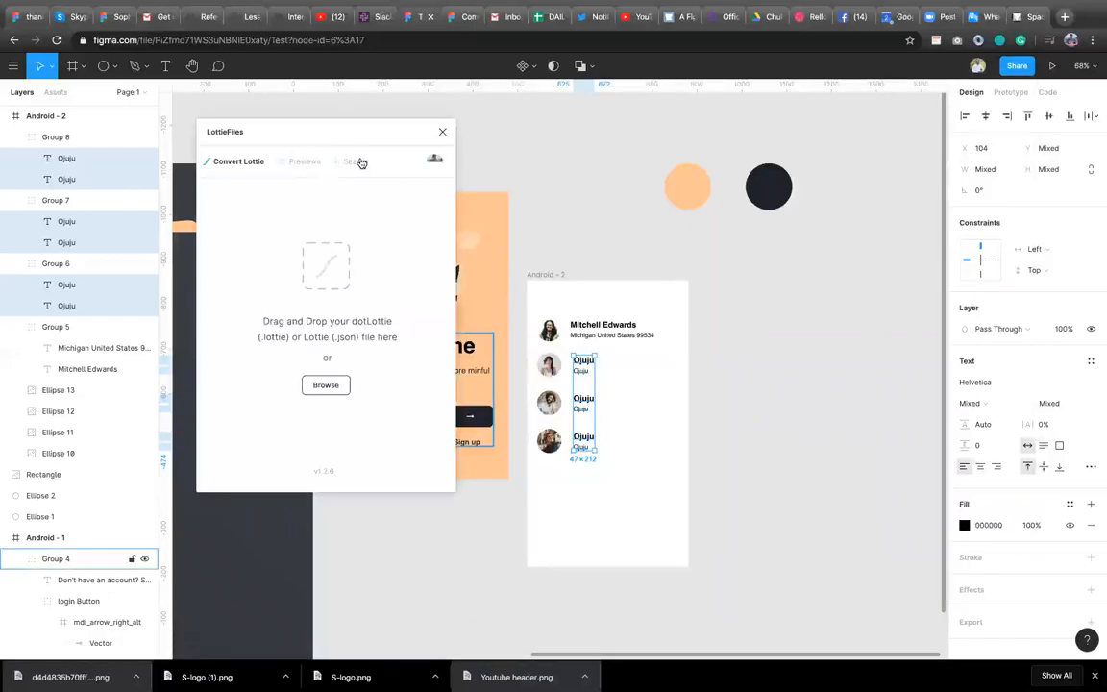
pyautogui.click(358, 162)
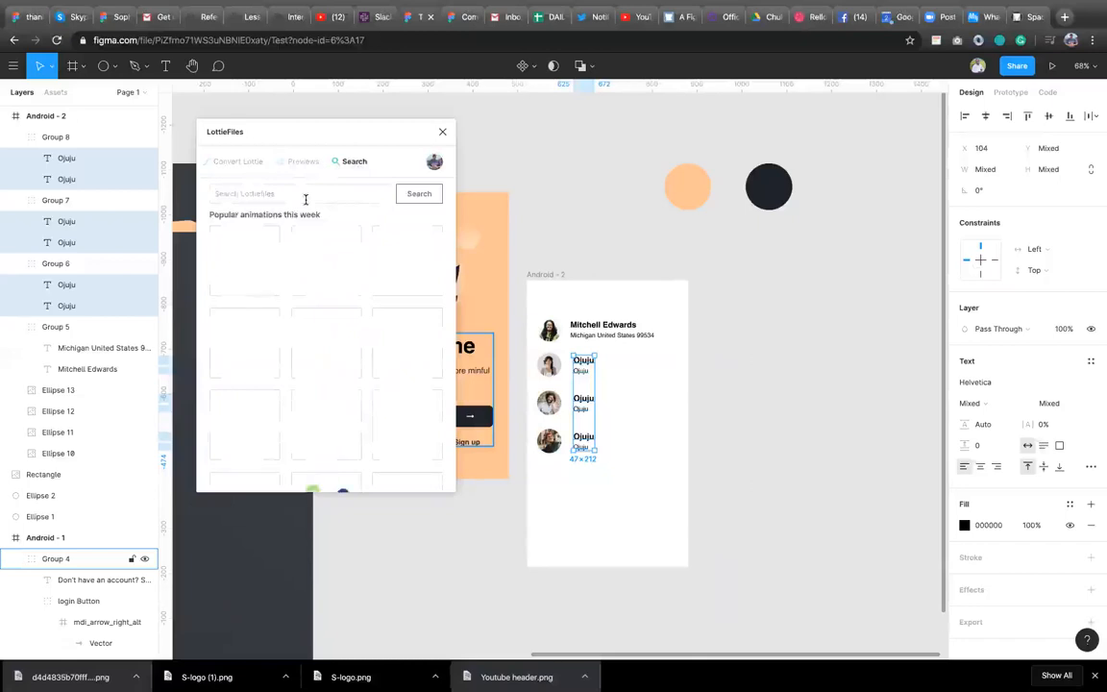
pyautogui.write('su')
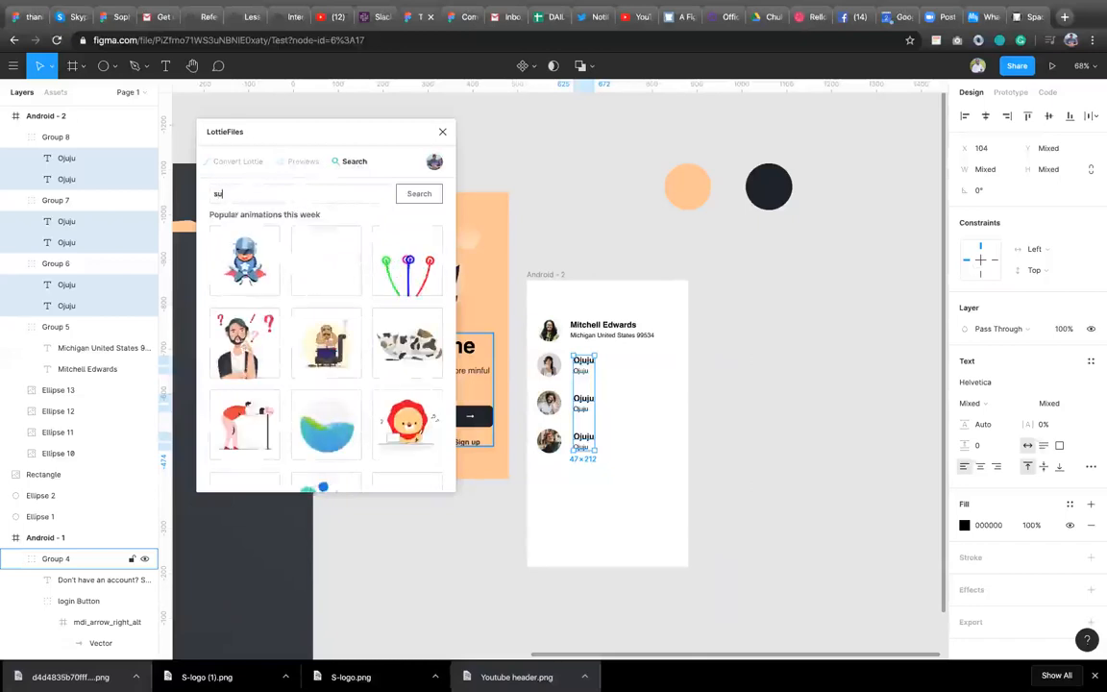
pyautogui.write('c')
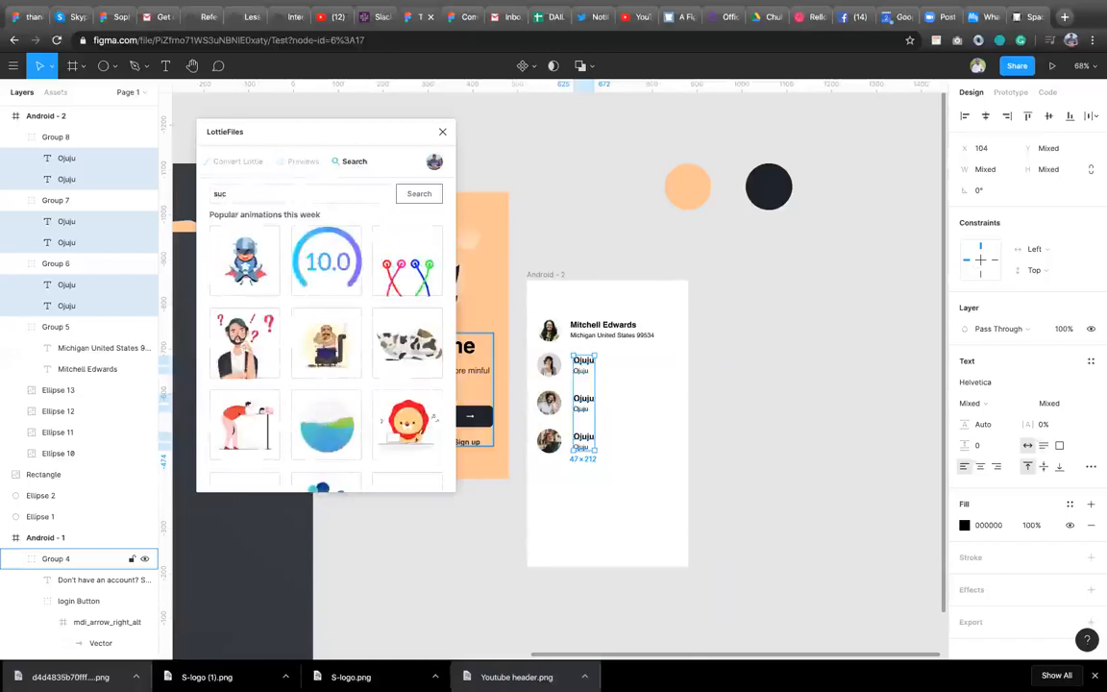
pyautogui.write('cess')
pyautogui.press('Return')
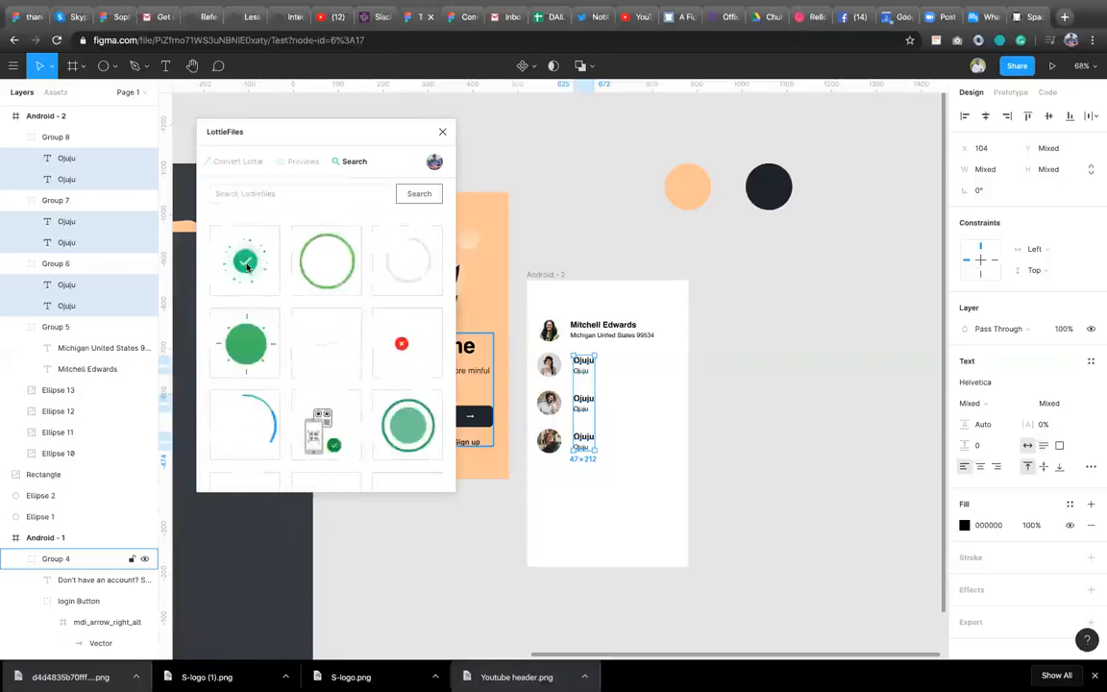
pyautogui.click(246, 268)
pyautogui.click(420, 466)
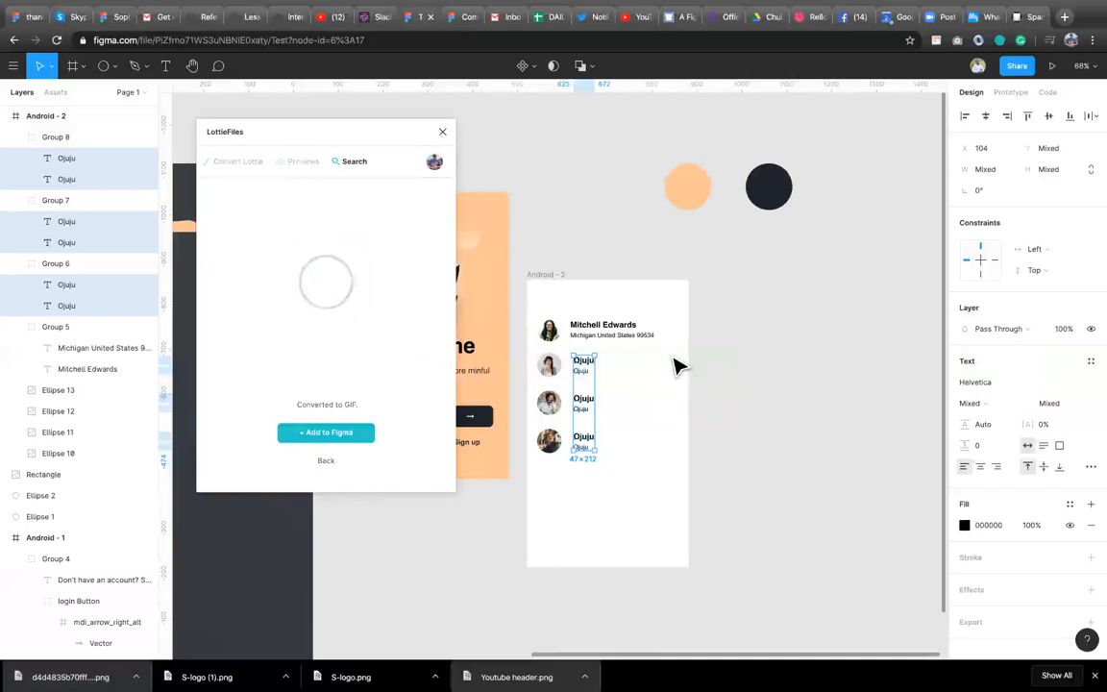
# Add the success animation to the Android - 2 frame, and undo the insertion.
pyautogui.scroll(-4, 676, 363)
pyautogui.hscroll(-3, 676, 364)
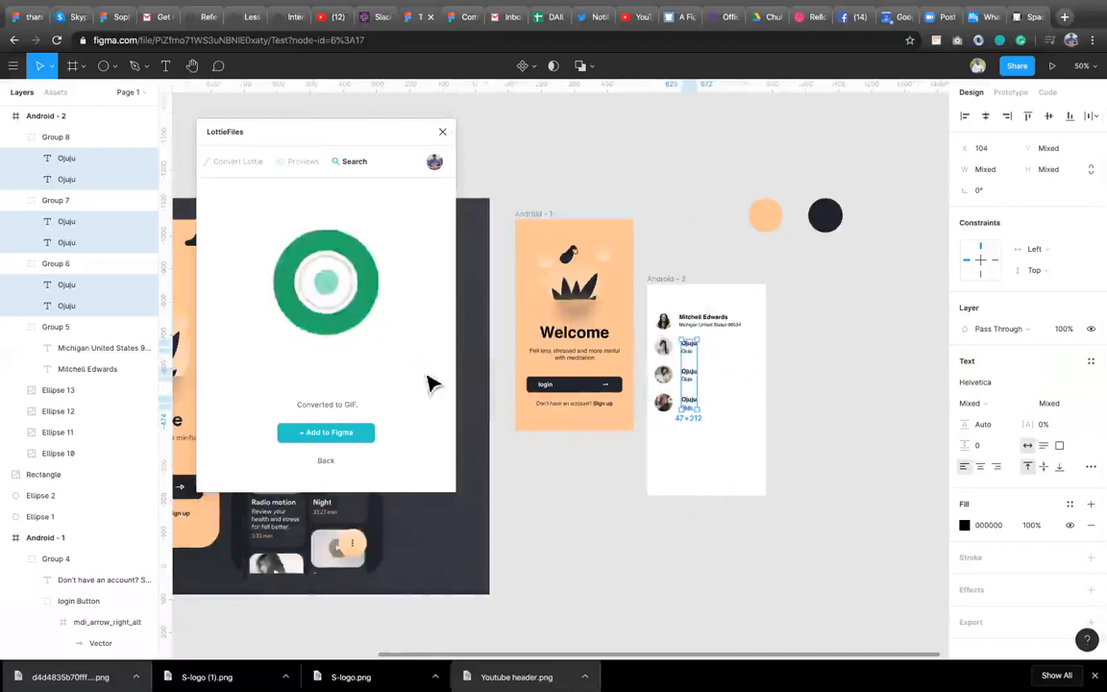
pyautogui.click(672, 289)
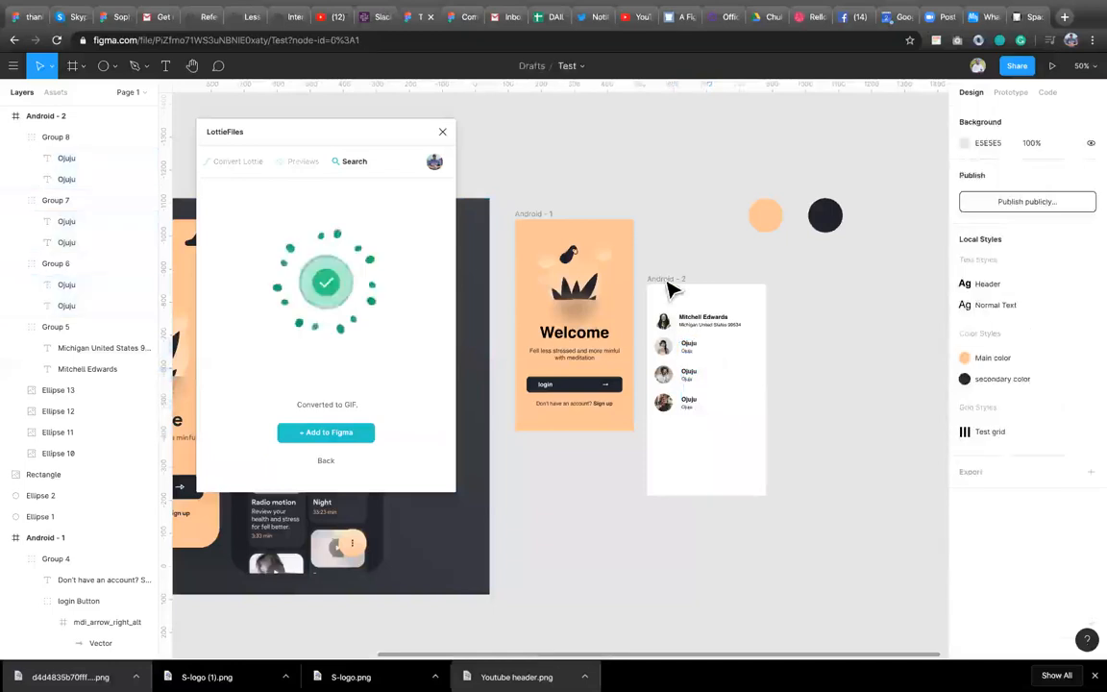
pyautogui.click(662, 278)
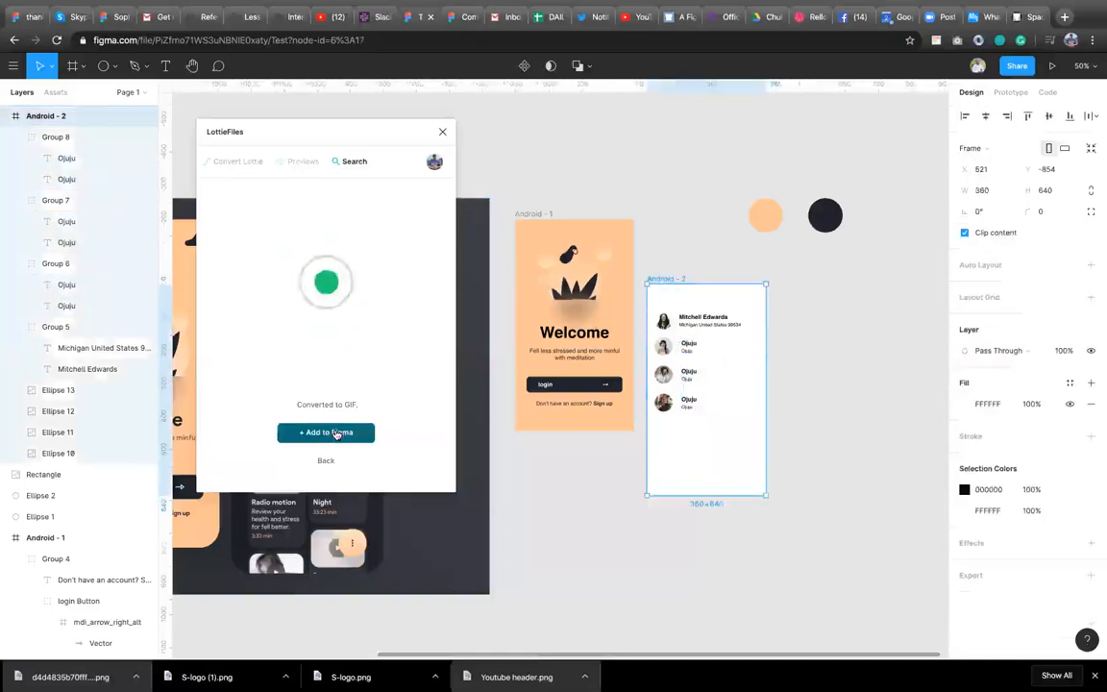
pyautogui.click(336, 434)
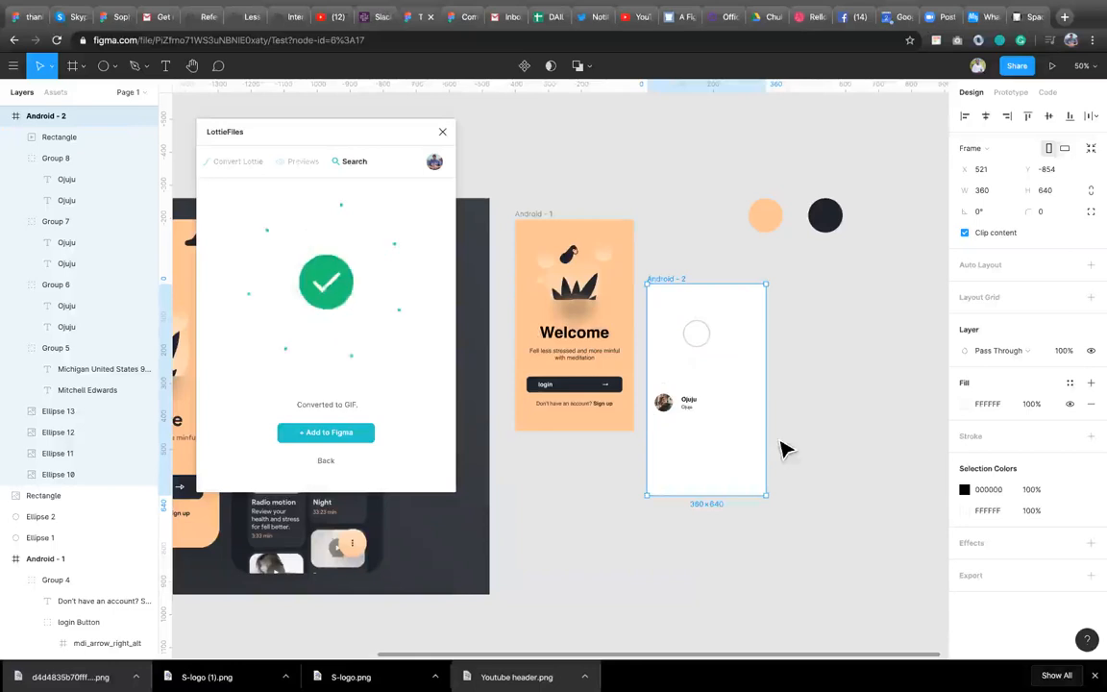
pyautogui.click(724, 455)
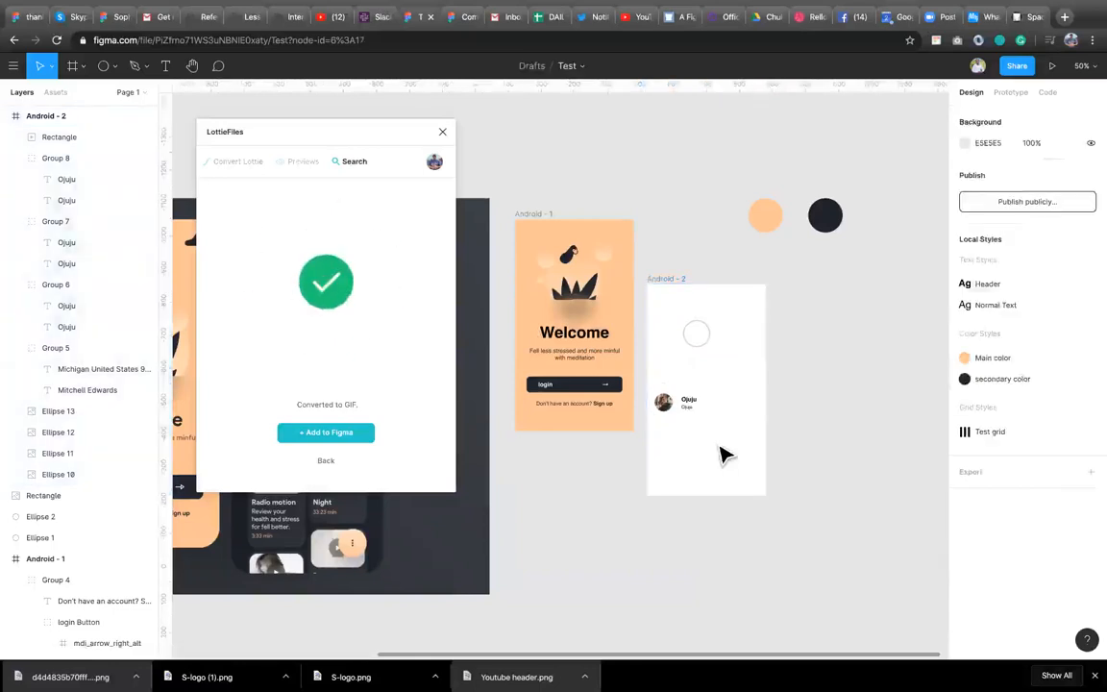
pyautogui.hotkey('ctrl', 'z')
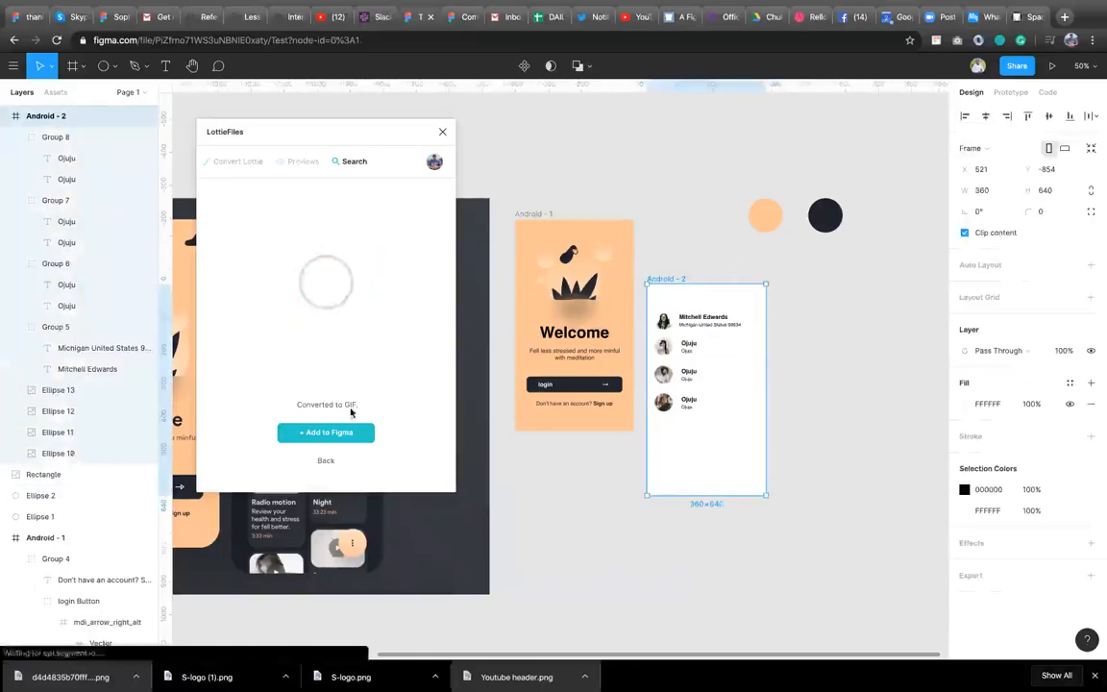
# Add the success animation to the canvas as a GIF and move it above the Android - 2 frame.
pyautogui.click(342, 433)
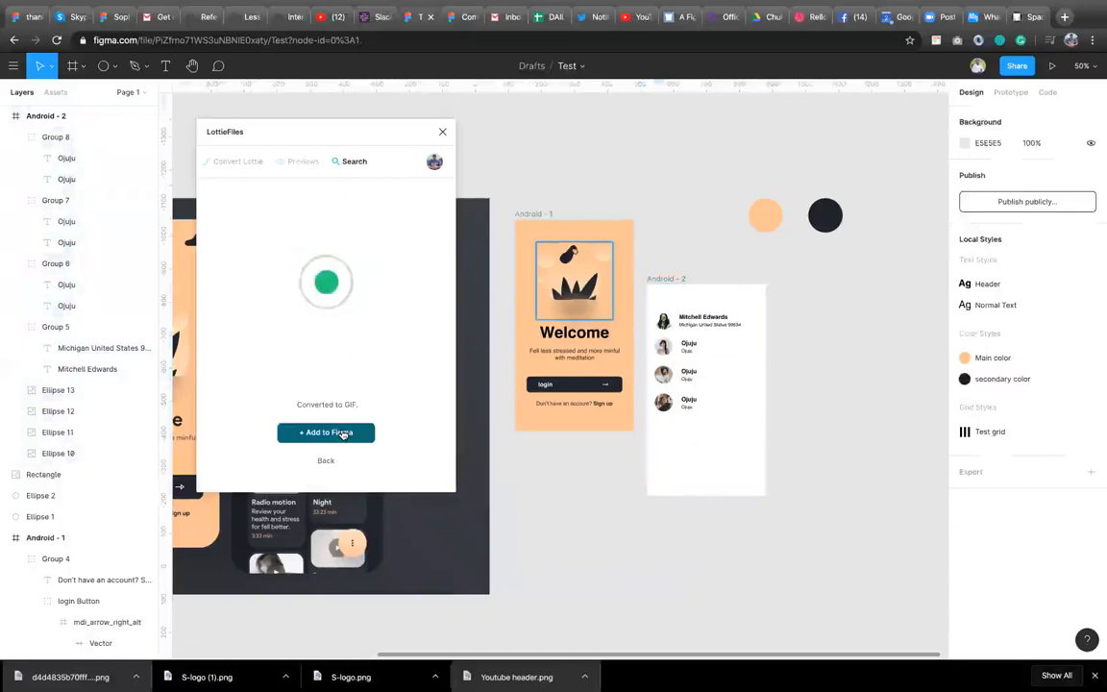
pyautogui.moveTo(538, 619); pyautogui.dragTo(835, 324)
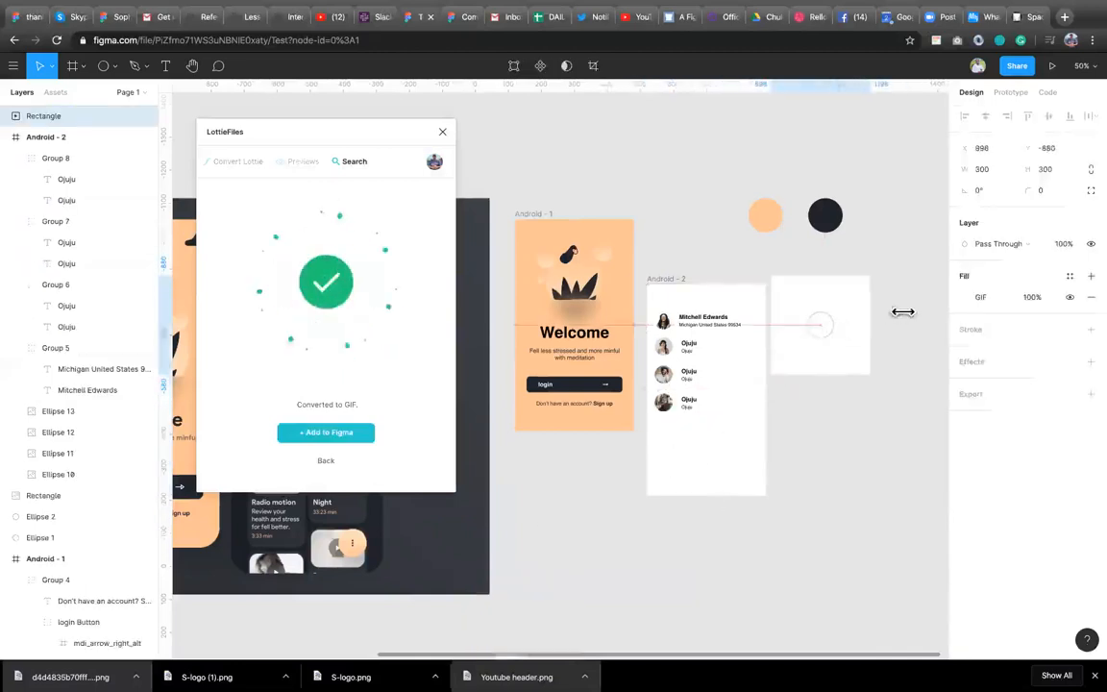
pyautogui.moveTo(810, 358); pyautogui.dragTo(677, 203)
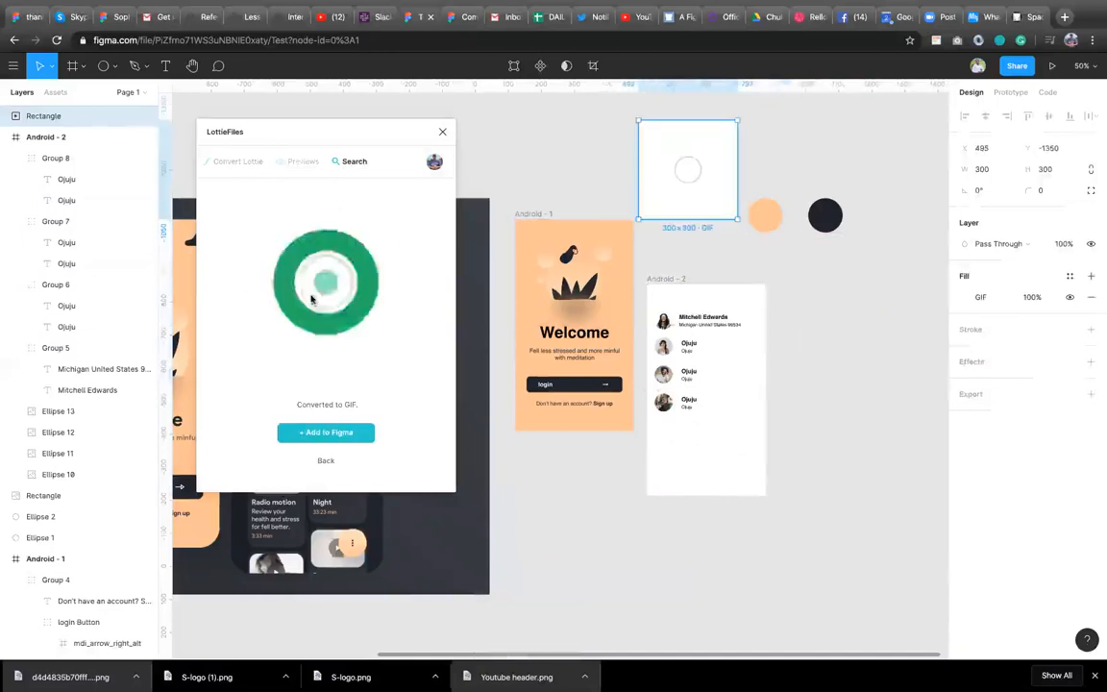
# Scrub the GIF fill's timeline to choose the frame shown in the editor.
pyautogui.click(964, 297)
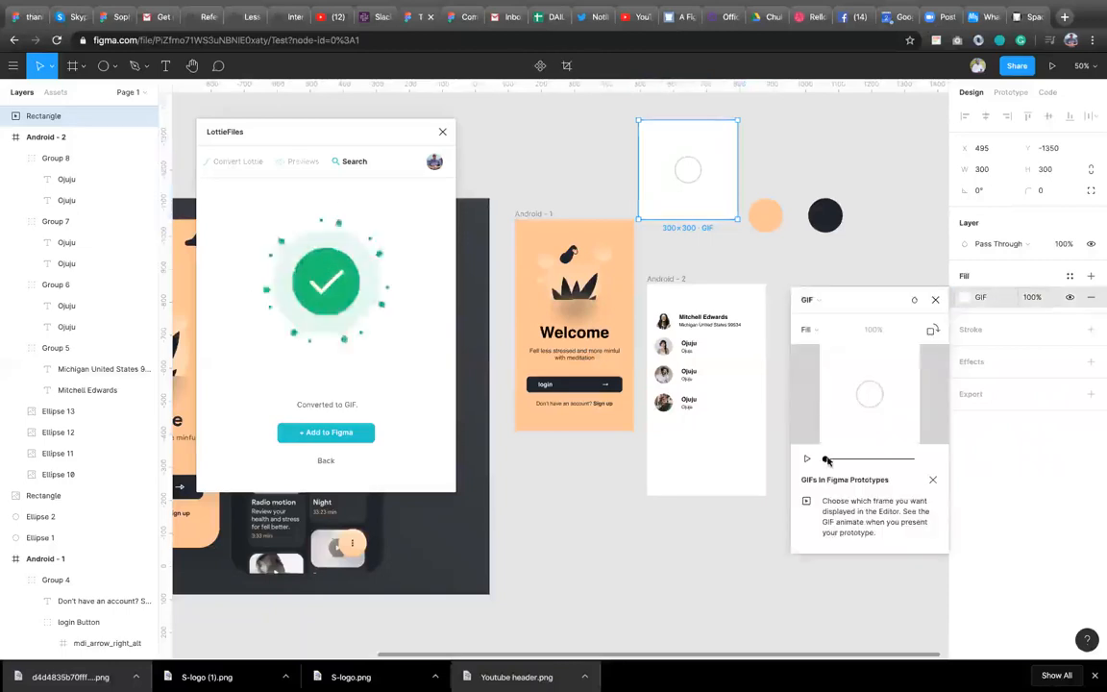
pyautogui.moveTo(824, 462); pyautogui.dragTo(865, 458)
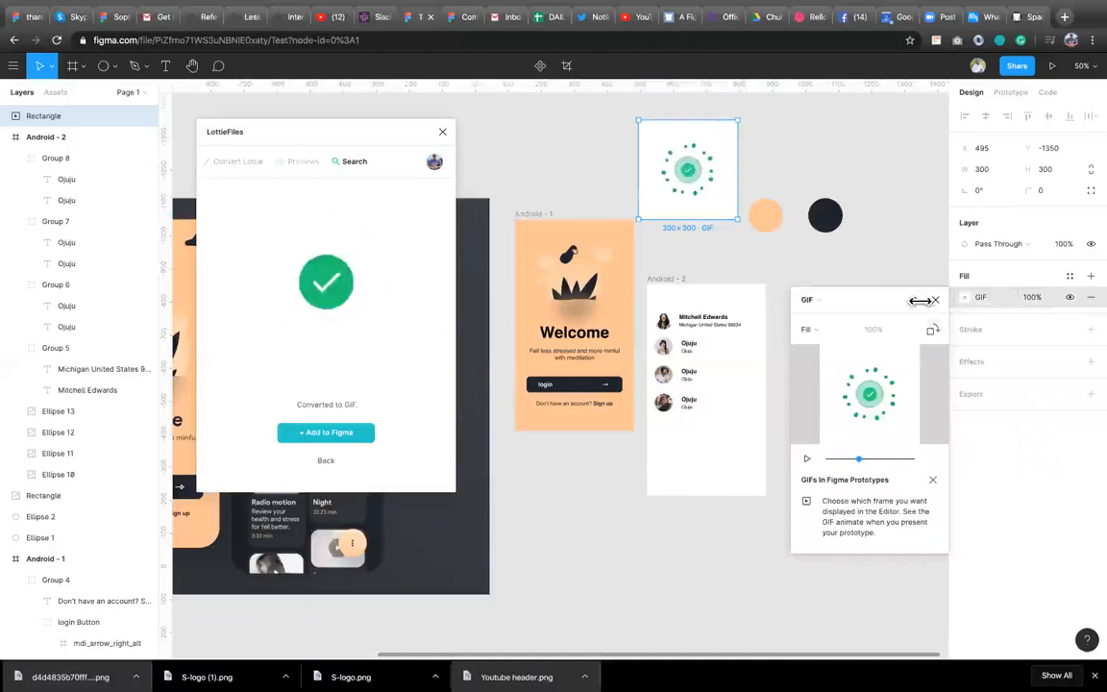
pyautogui.press('Escape')
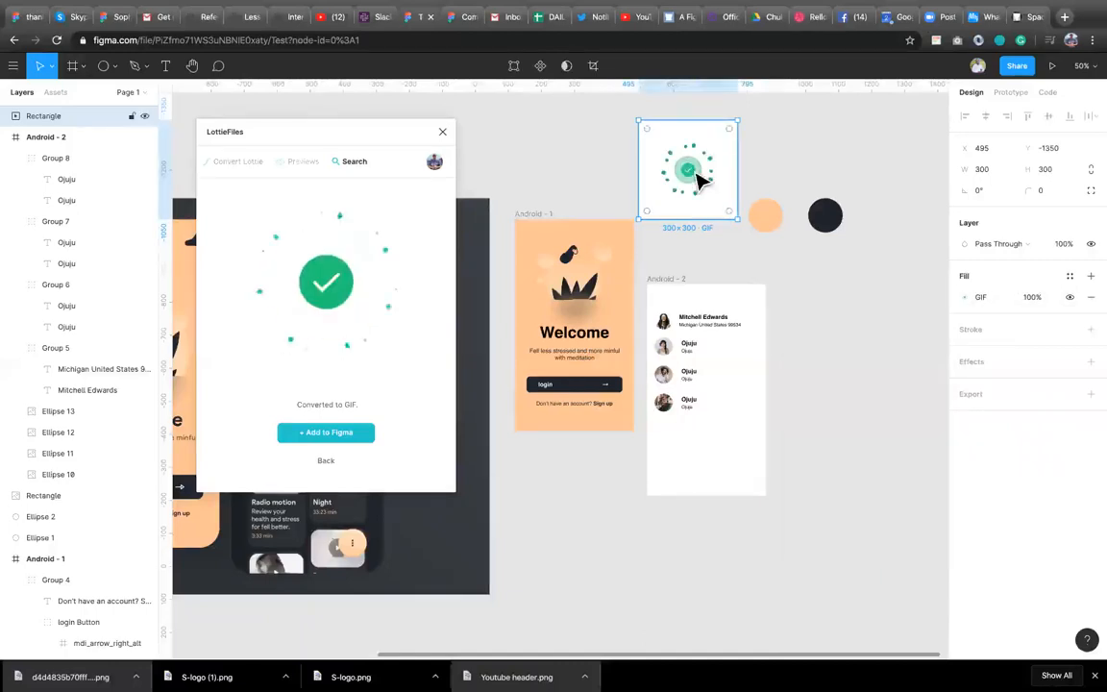
# Nudge the GIF's position and scrub its fill timeline again to pick a later displayed frame.
pyautogui.moveTo(719, 207); pyautogui.dragTo(841, 363)
pyautogui.moveTo(759, 265); pyautogui.dragTo(673, 163)
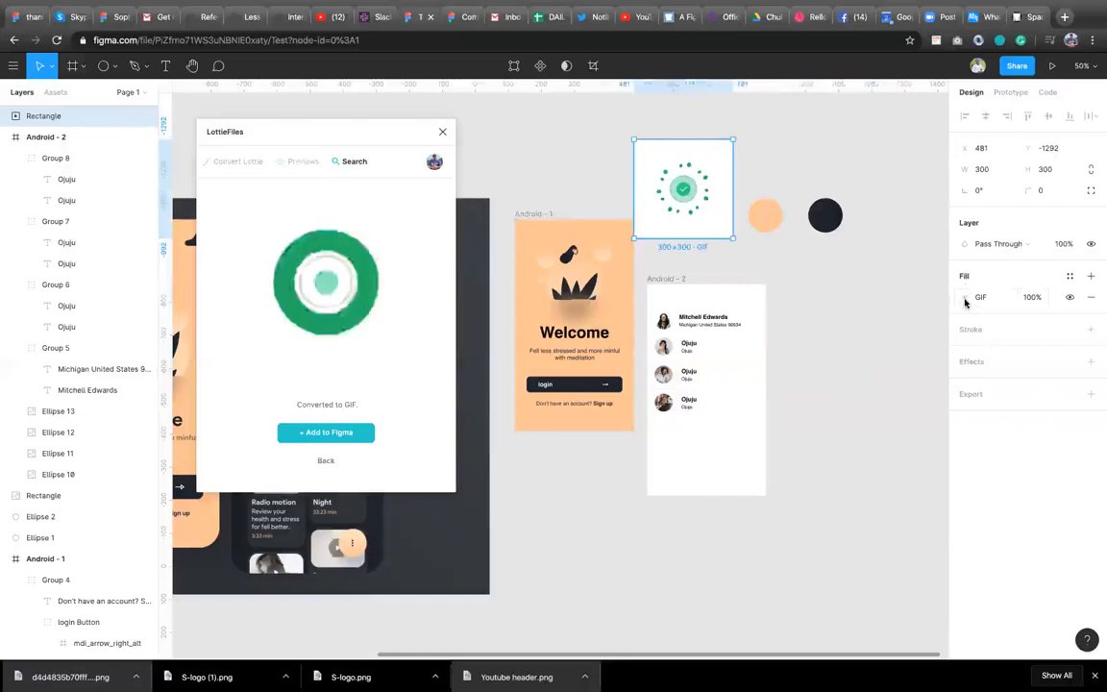
pyautogui.click(965, 299)
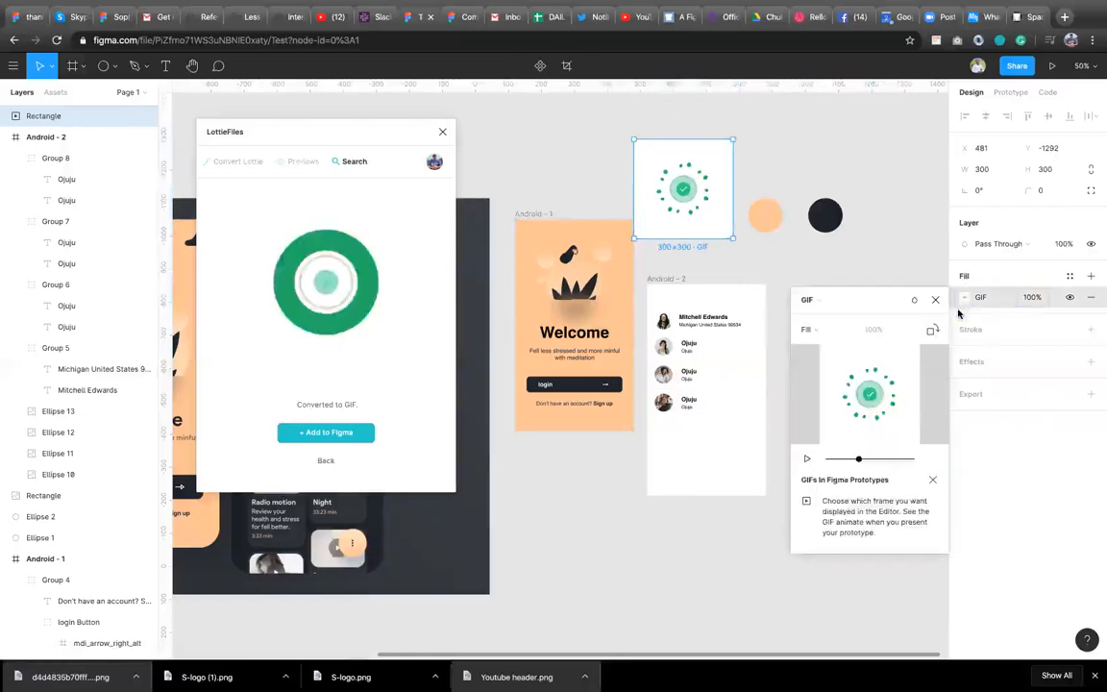
pyautogui.moveTo(858, 461); pyautogui.dragTo(808, 459)
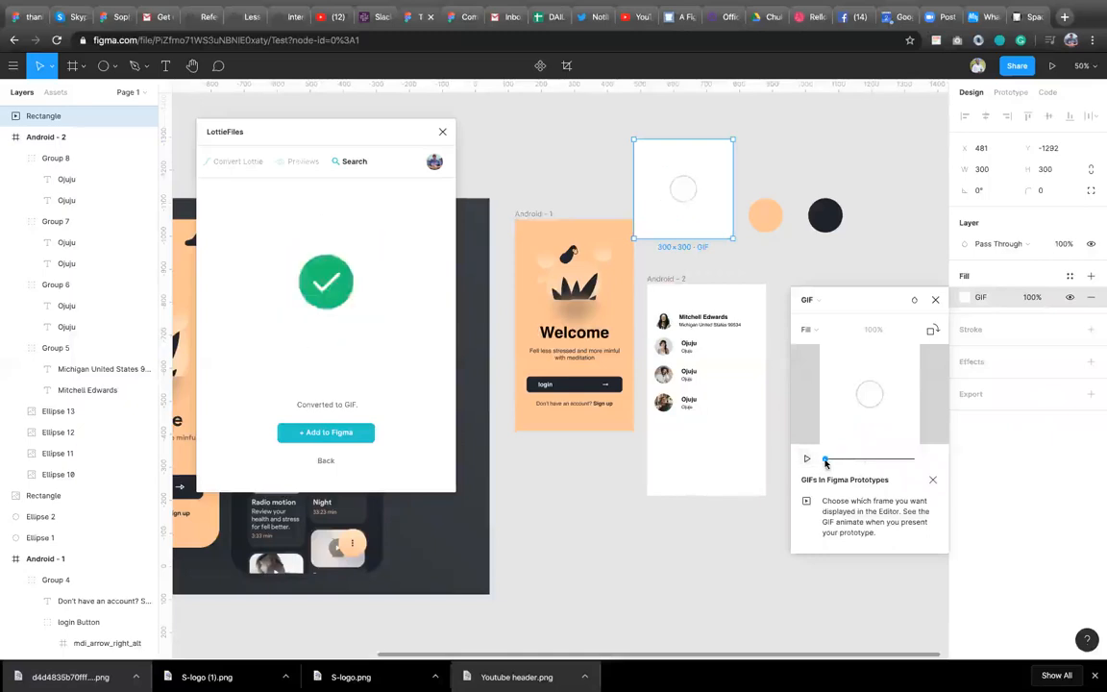
pyautogui.moveTo(870, 459); pyautogui.dragTo(886, 458)
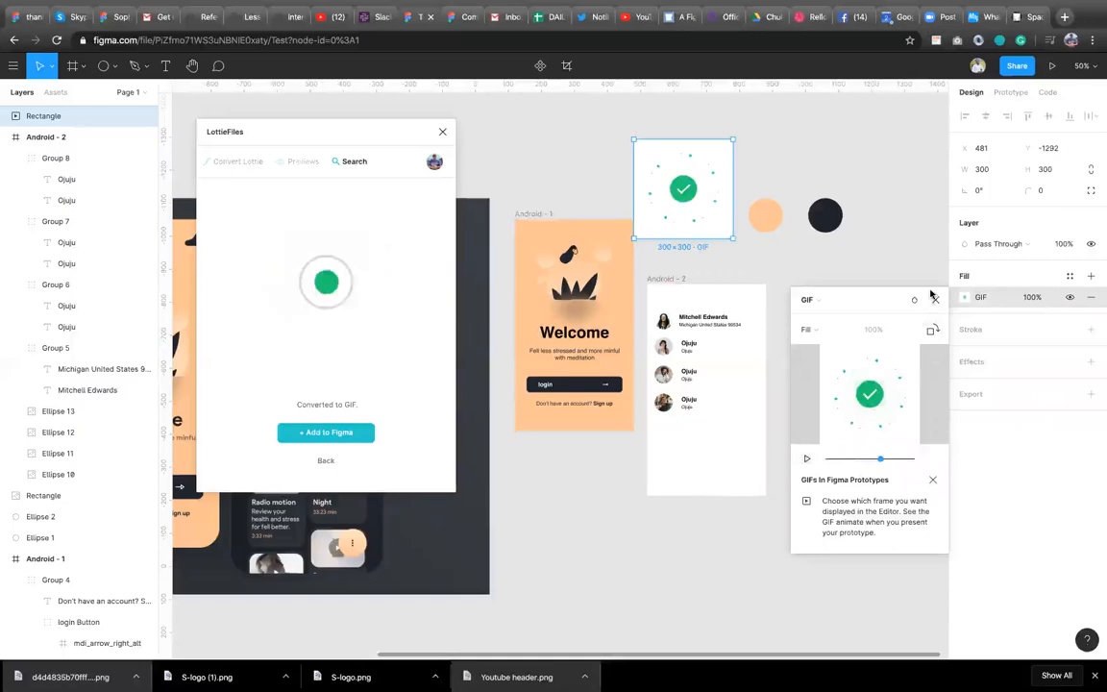
# Move the GIF into the lower part of the Android - 2 frame and present the prototype.
pyautogui.moveTo(705, 198); pyautogui.dragTo(726, 459)
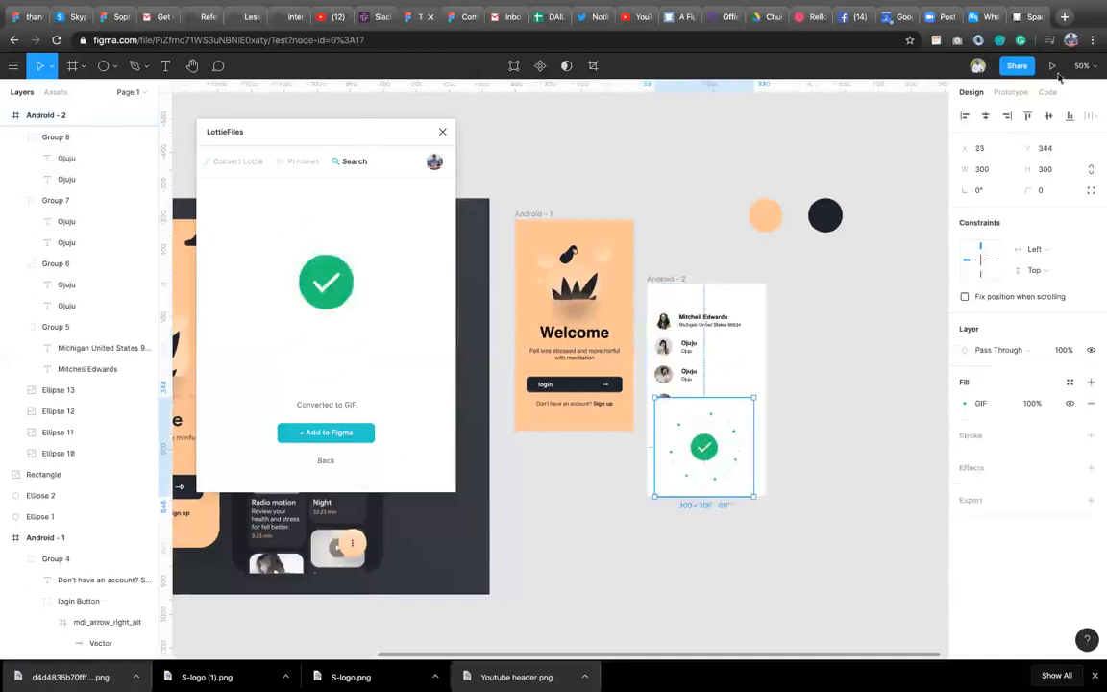
pyautogui.click(1053, 67)
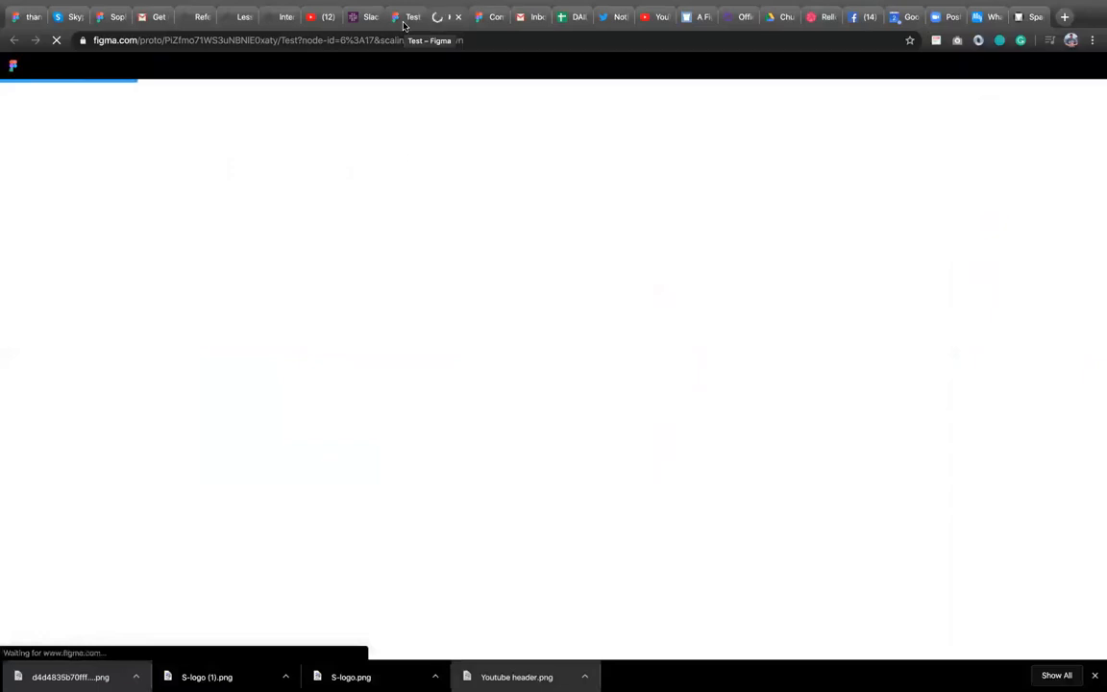
pyautogui.click(404, 24)
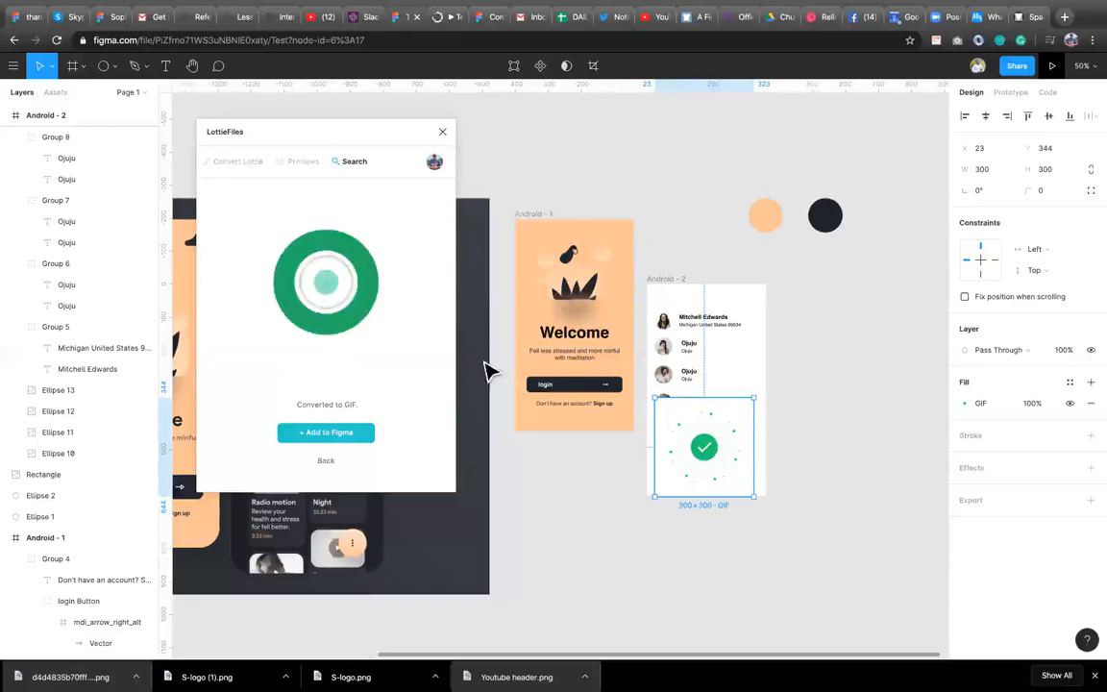
# Run the Bullets plugin and view the playing prototype in its browser tab.
pyautogui.rightClick(551, 489)
pyautogui.moveTo(634, 549)
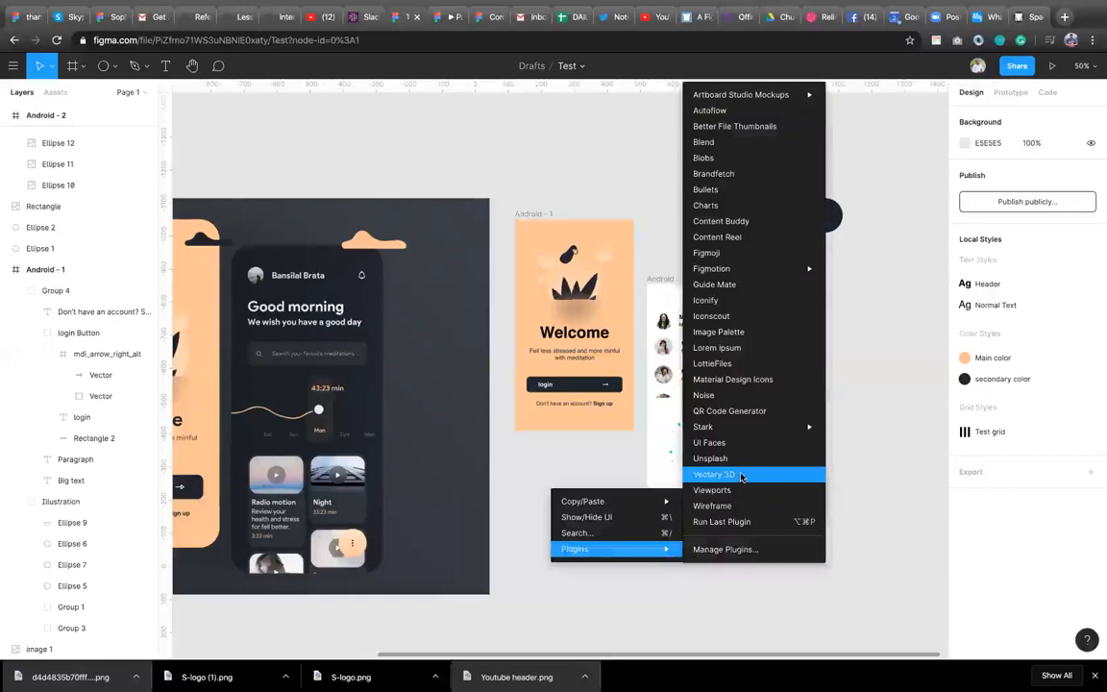
pyautogui.click(764, 189)
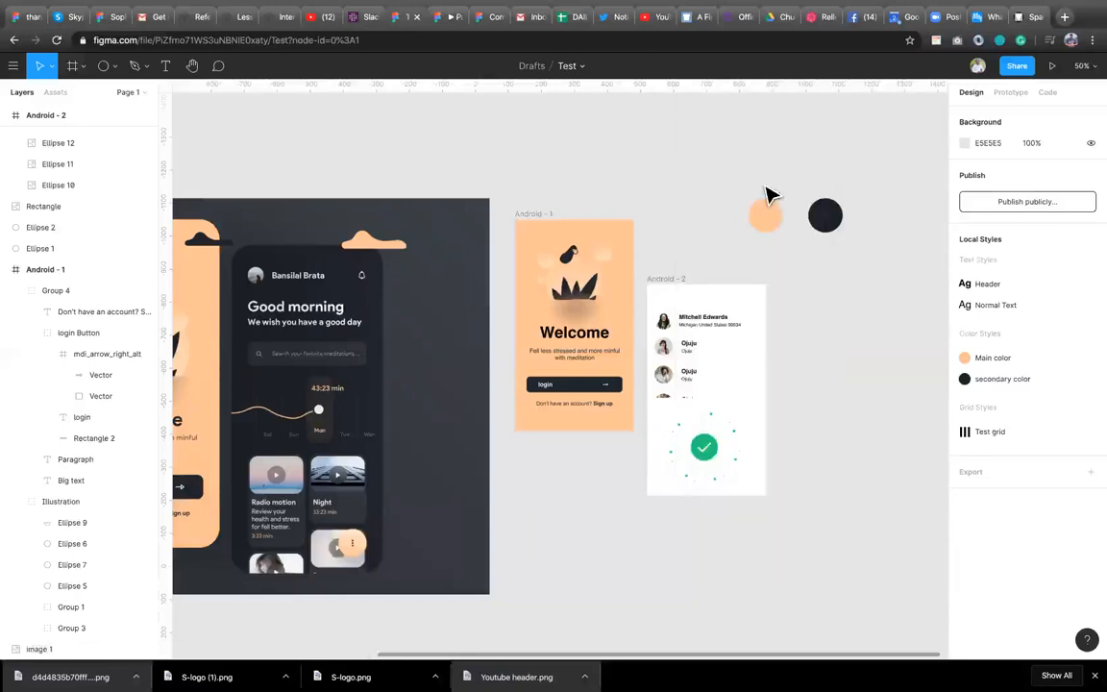
pyautogui.click(447, 20)
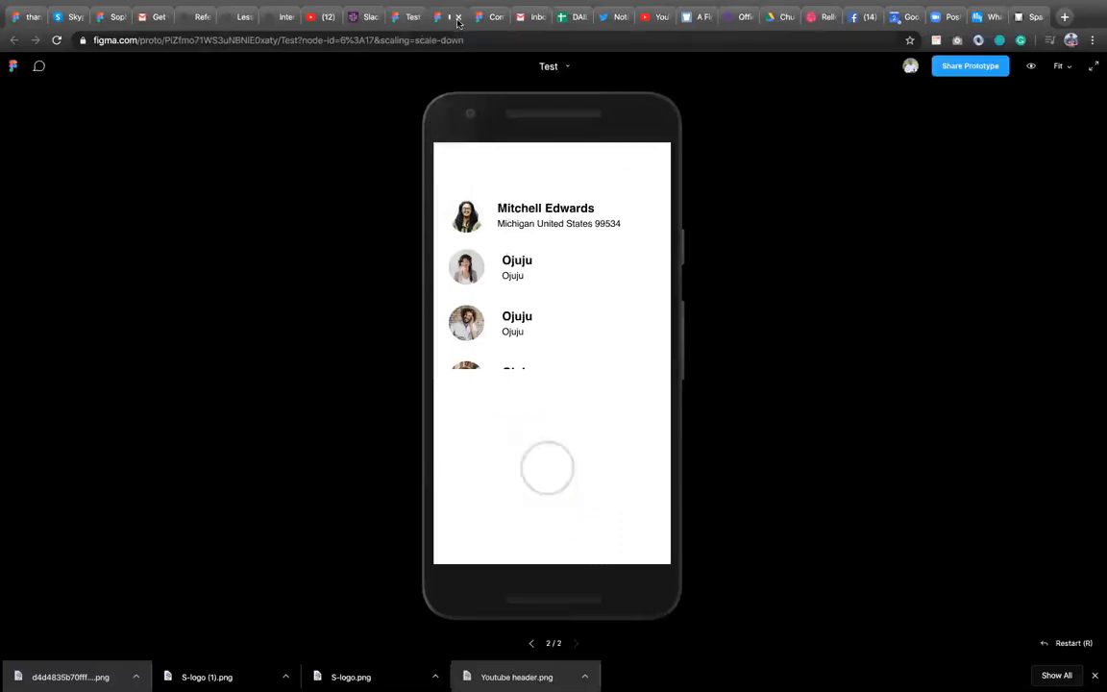
pyautogui.click(413, 16)
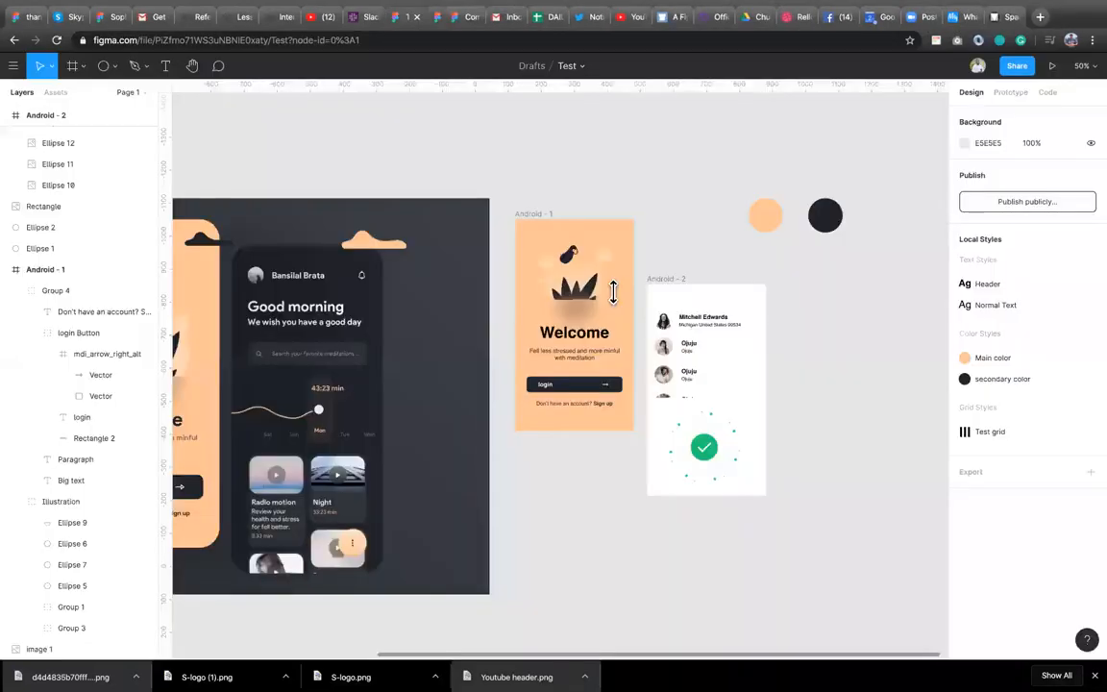
# Delete the GIF from the Android - 2 frame.
pyautogui.click(708, 464)
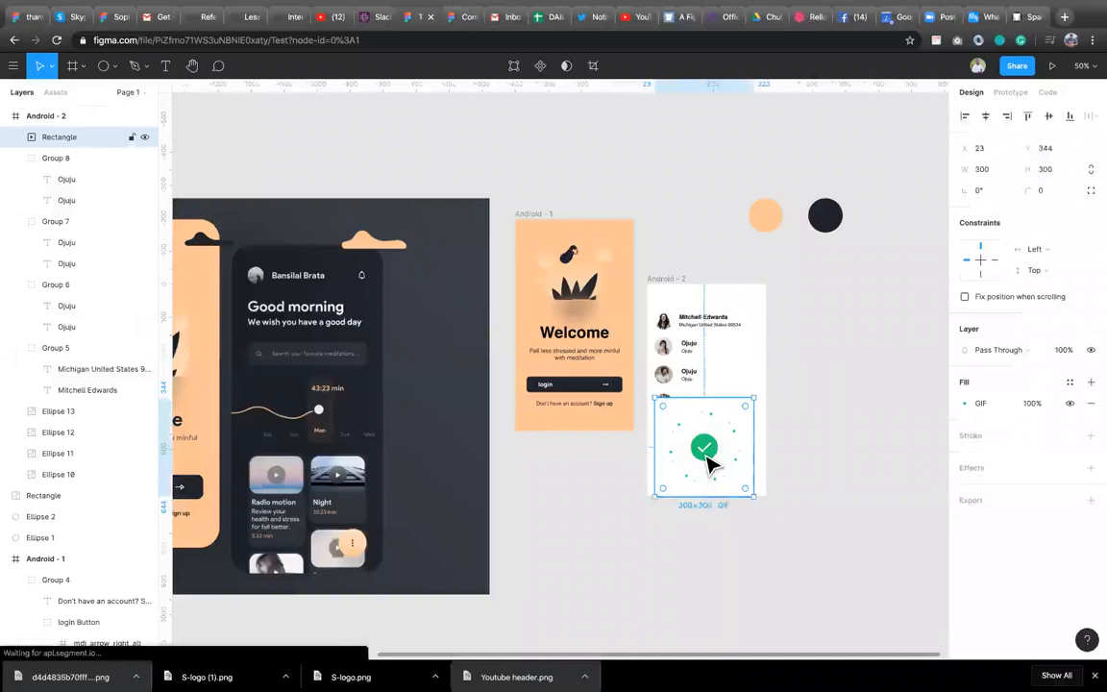
pyautogui.press('Delete')
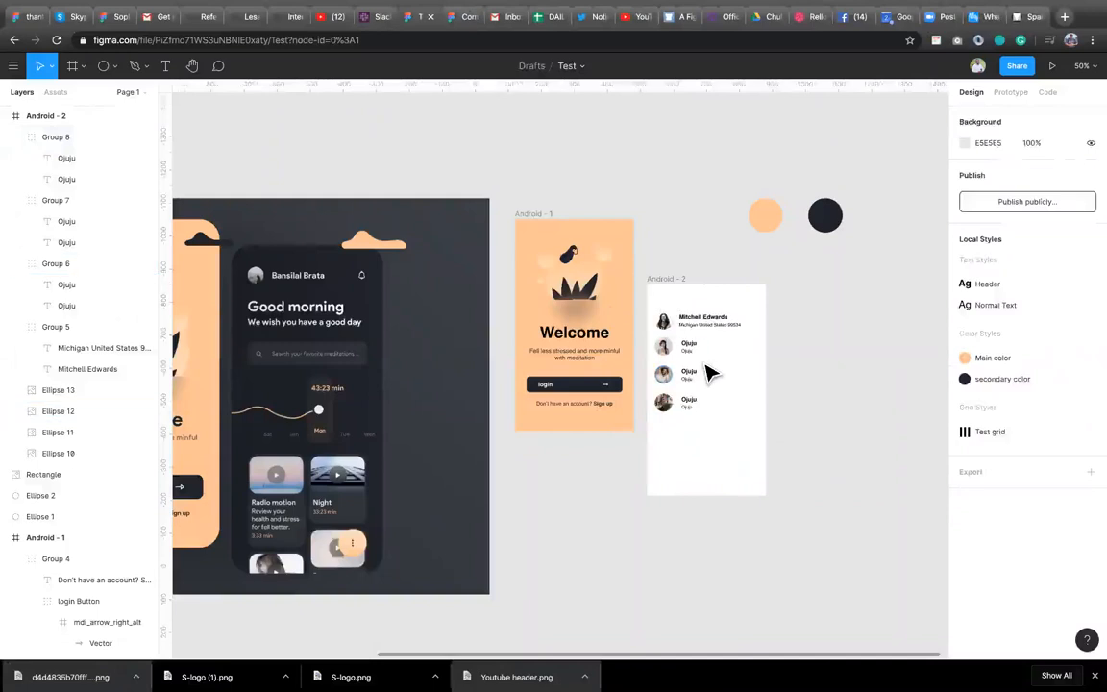
# Move the Android - 2 frame up level with the Android - 1 frame.
pyautogui.click(661, 294)
pyautogui.moveTo(707, 440); pyautogui.dragTo(704, 367)
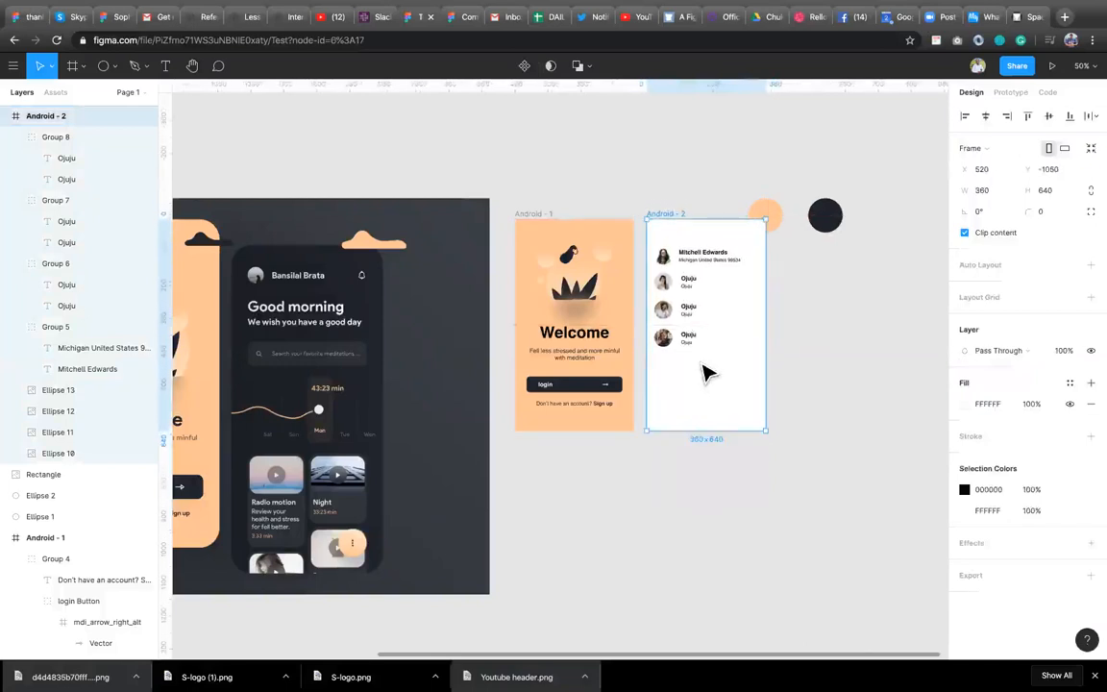
# Move the orange circle to the right of the dark circle.
pyautogui.click(777, 216)
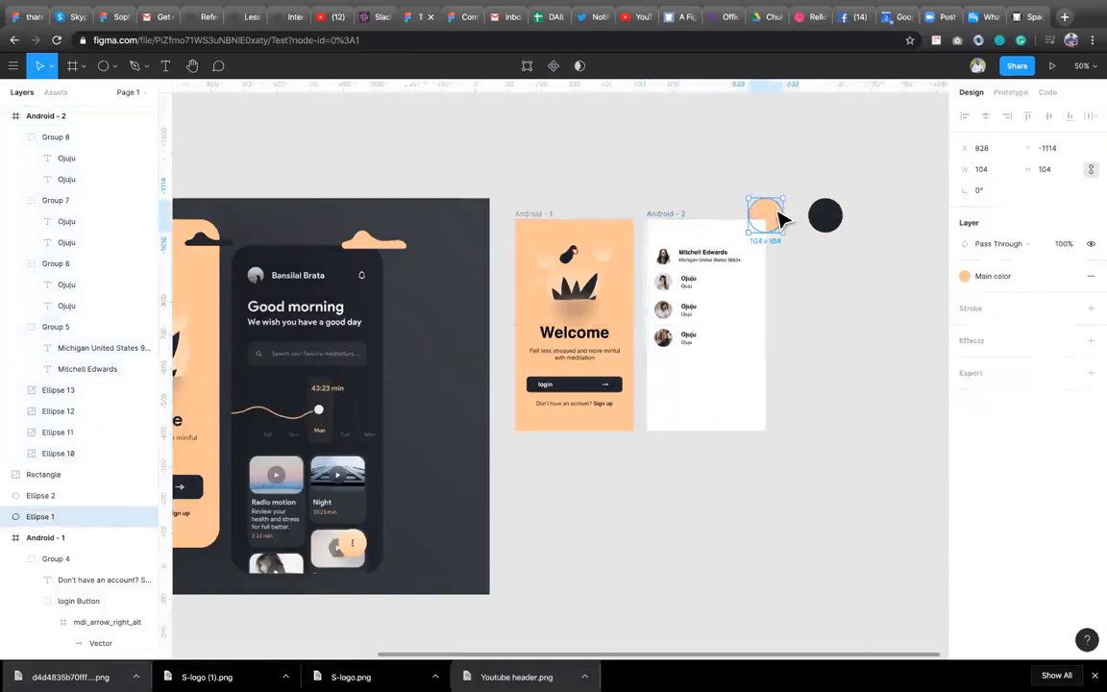
pyautogui.moveTo(800, 207); pyautogui.dragTo(883, 219)
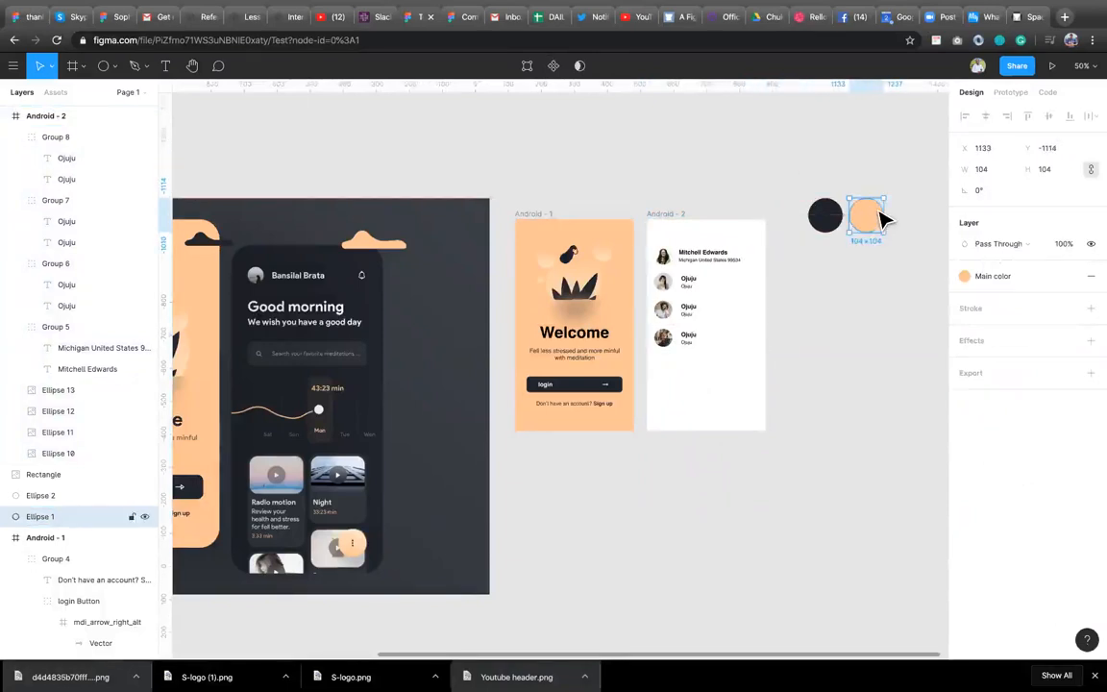
# Inspect the prototype settings of the Android - 1 frame and its login button.
pyautogui.click(528, 217)
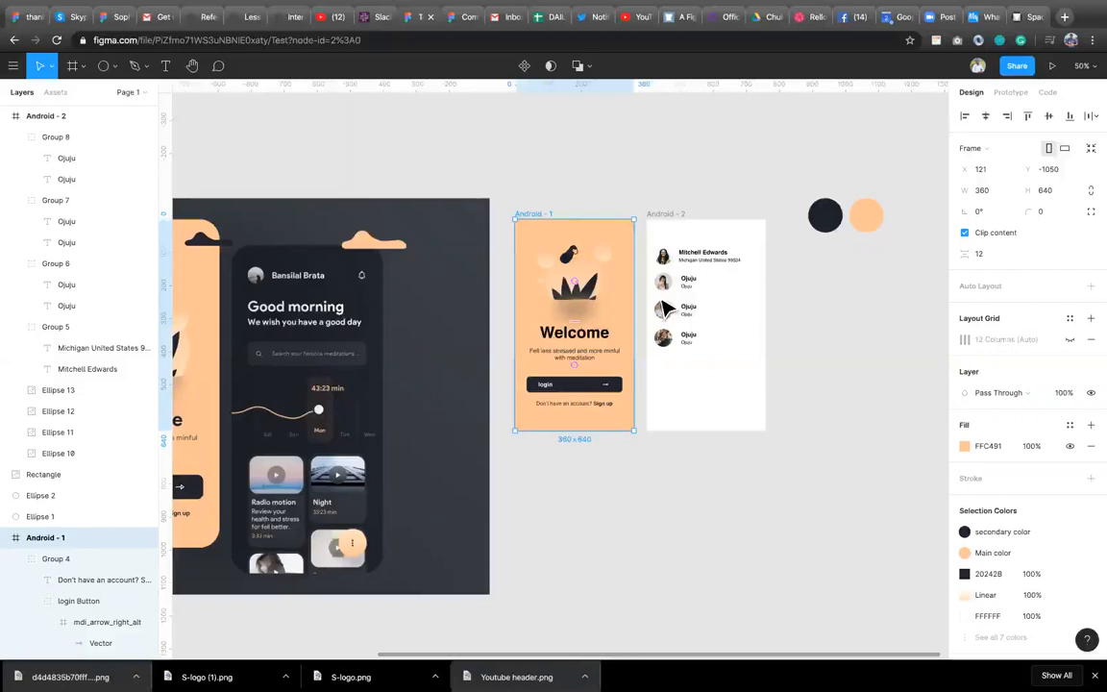
pyautogui.click(1014, 93)
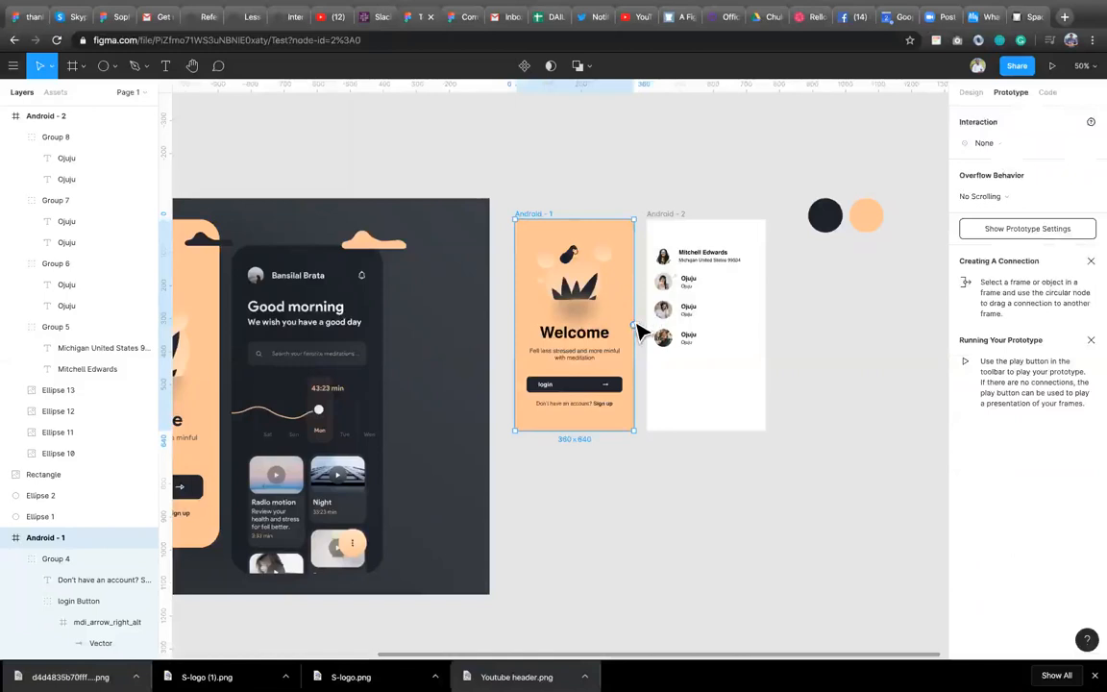
pyautogui.doubleClick(582, 388)
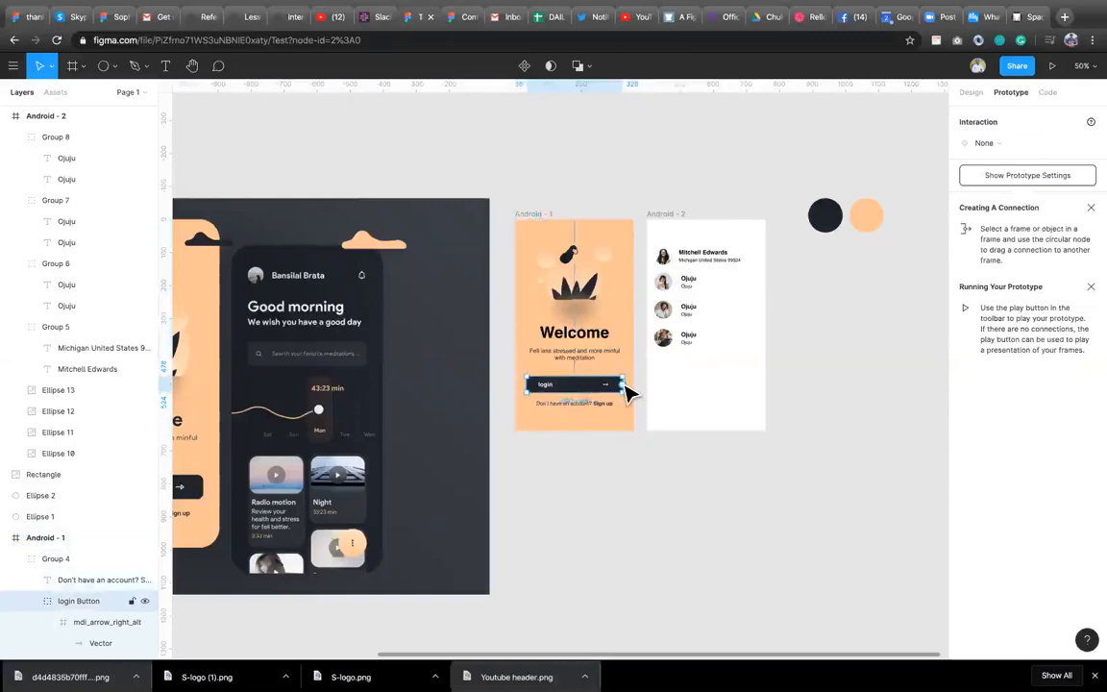
pyautogui.click(618, 479)
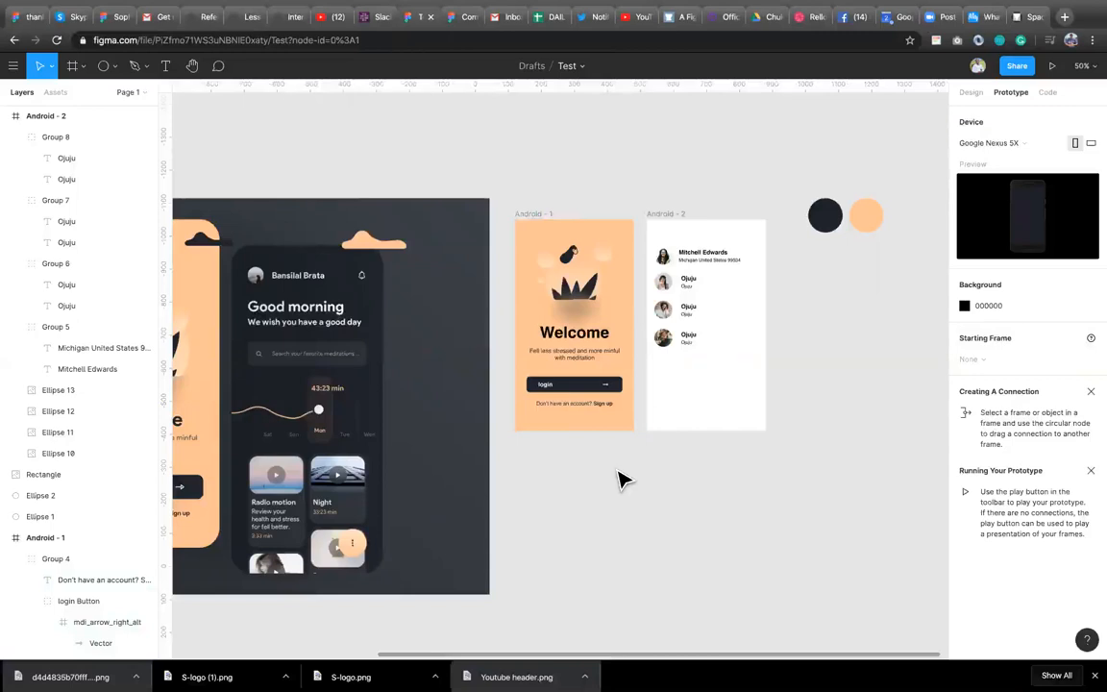
# Open the Vectary 3D plugin, browse its mockup gallery and rotate the phone model.
pyautogui.rightClick(621, 479)
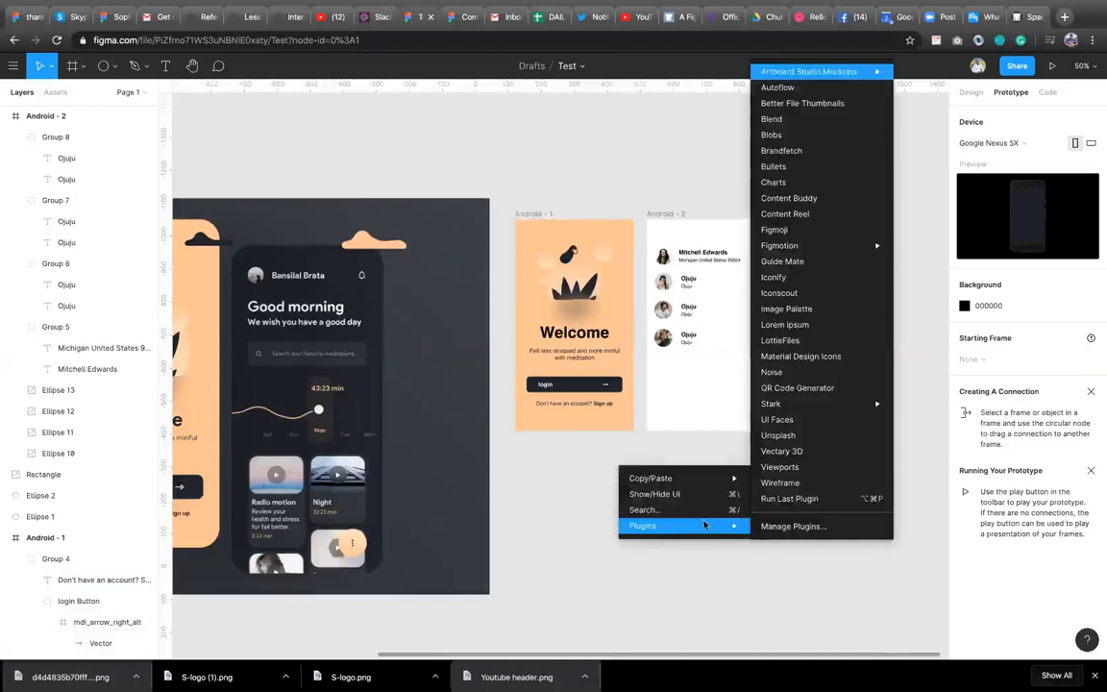
pyautogui.click(781, 452)
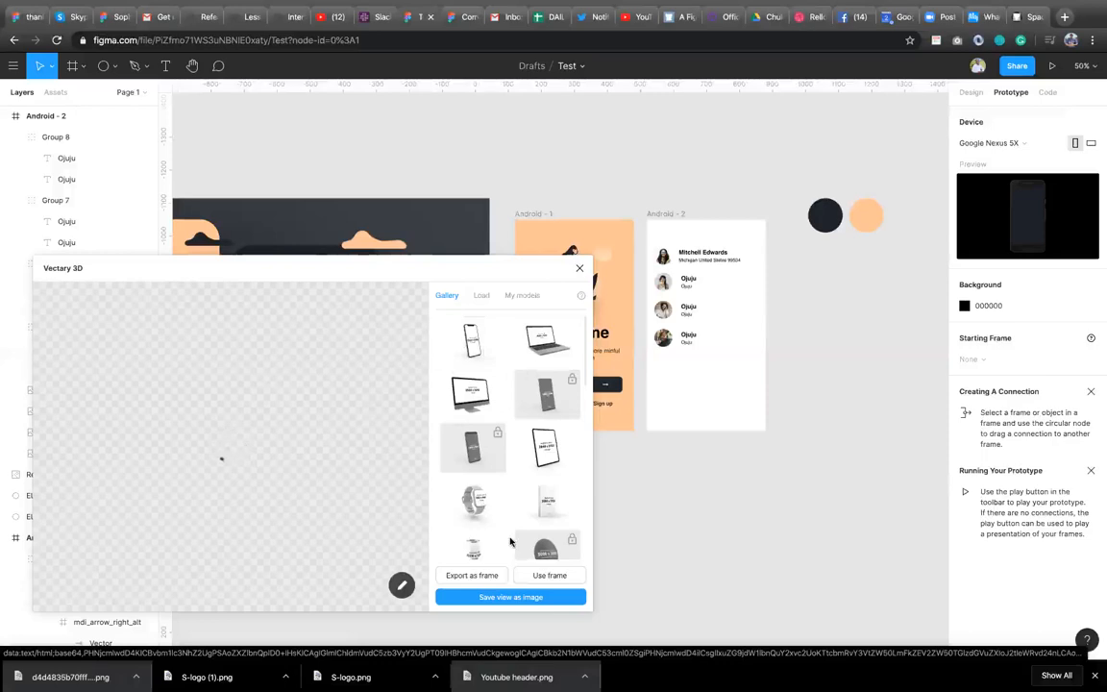
pyautogui.scroll(-3, 510, 544)
pyautogui.scroll(3, 511, 541)
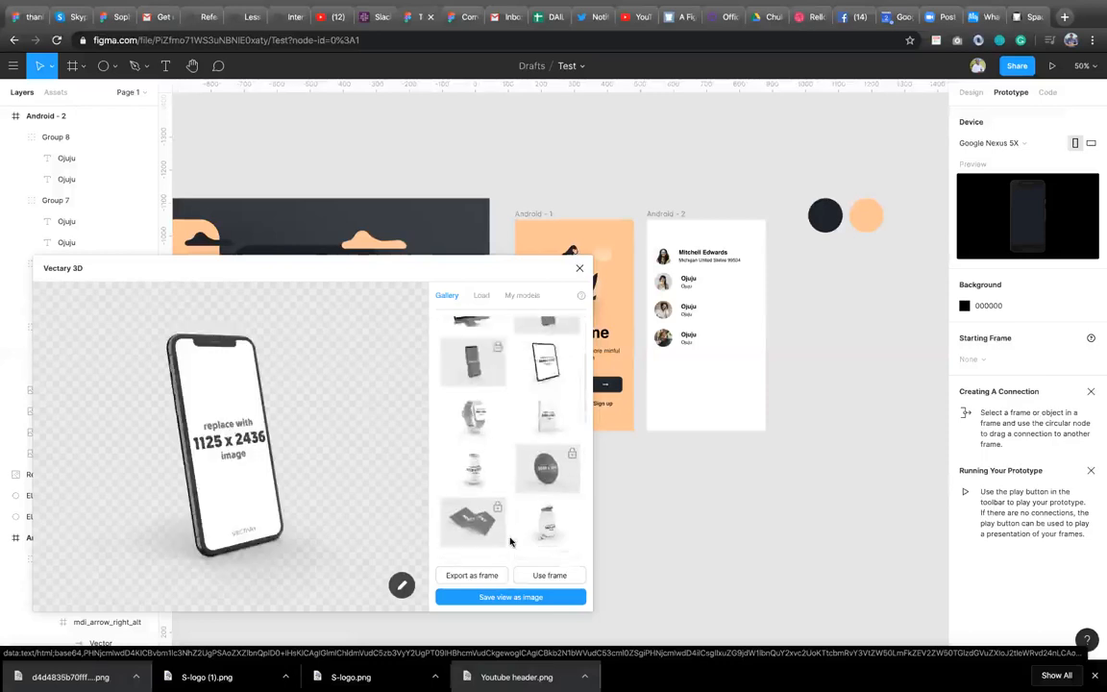
pyautogui.moveTo(182, 555); pyautogui.dragTo(250, 554)
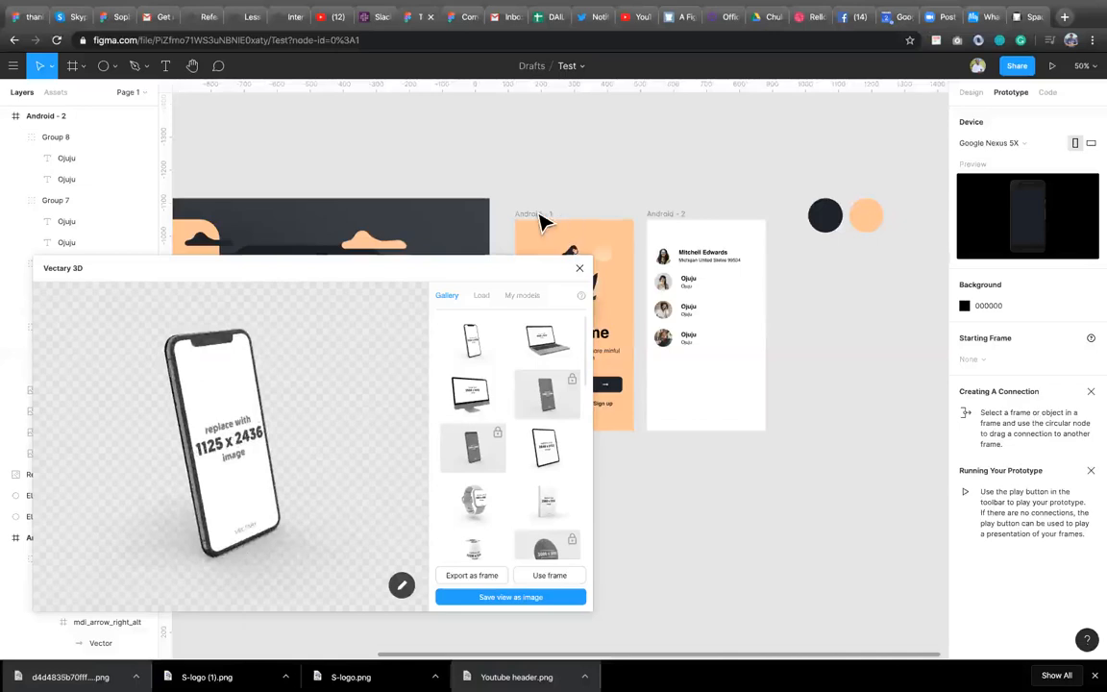
# Apply the Android - 1 frame as the screen of the 3D phone mockup.
pyautogui.click(540, 218)
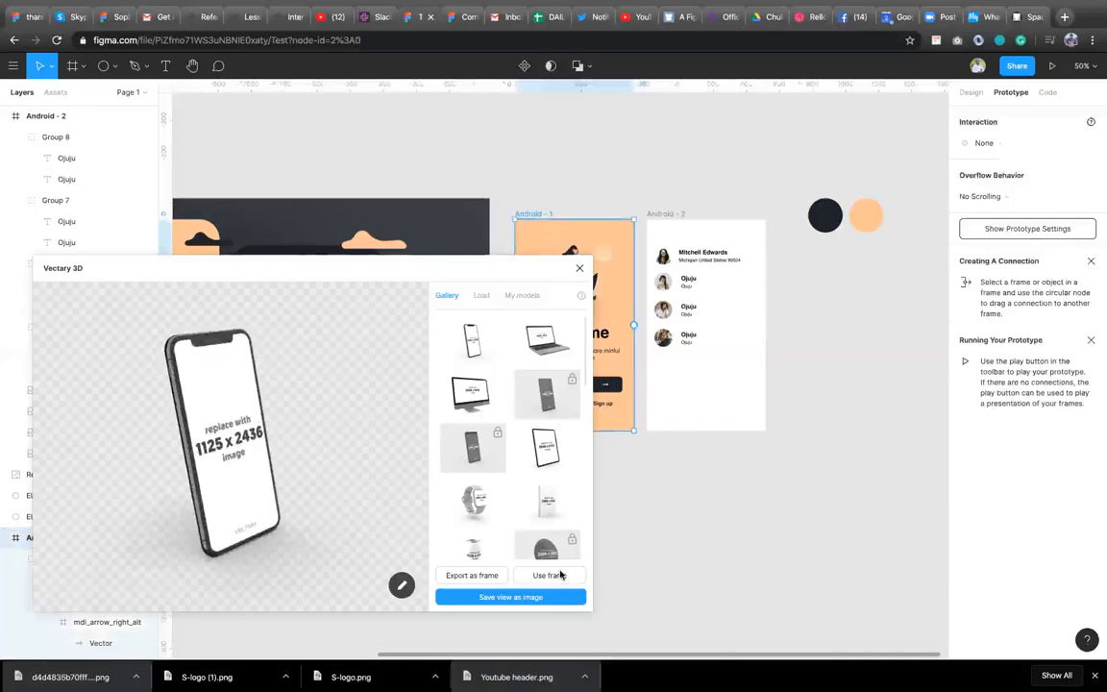
pyautogui.click(549, 575)
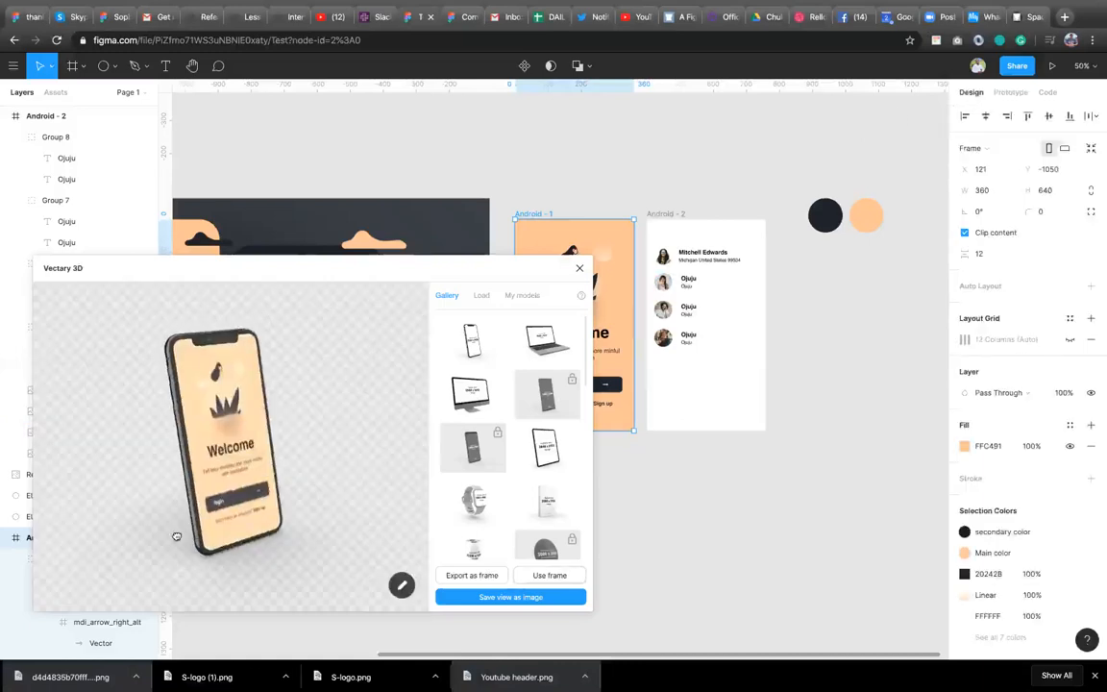
# Save the mockup view as an image onto the canvas.
pyautogui.click(476, 598)
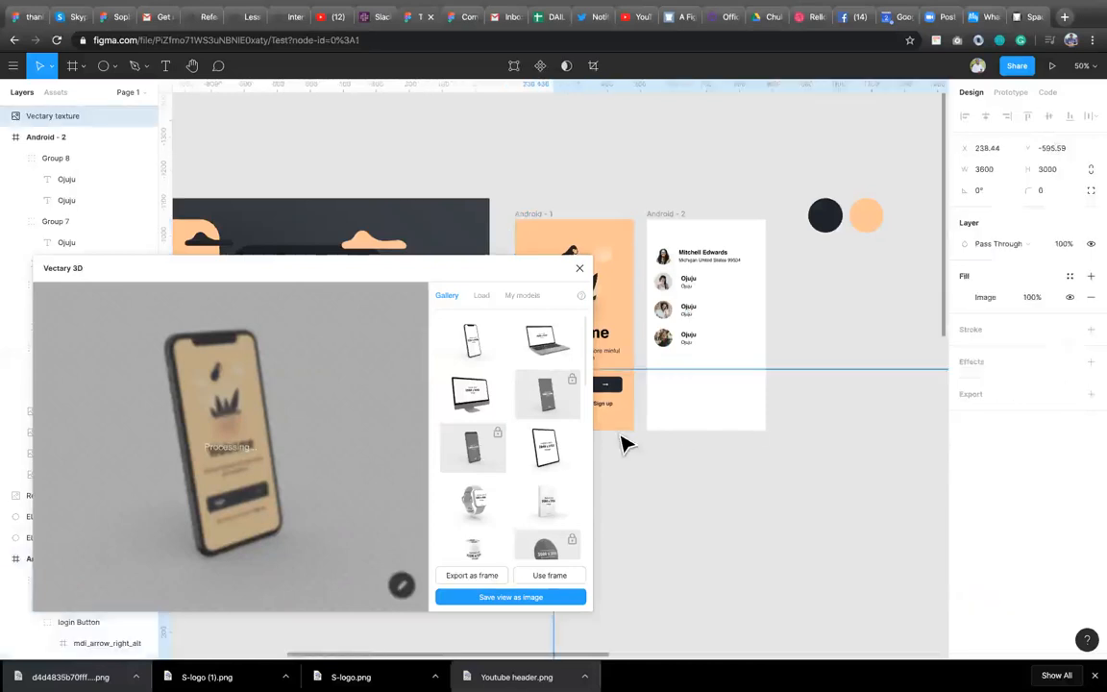
pyautogui.scroll(-3, 736, 572)
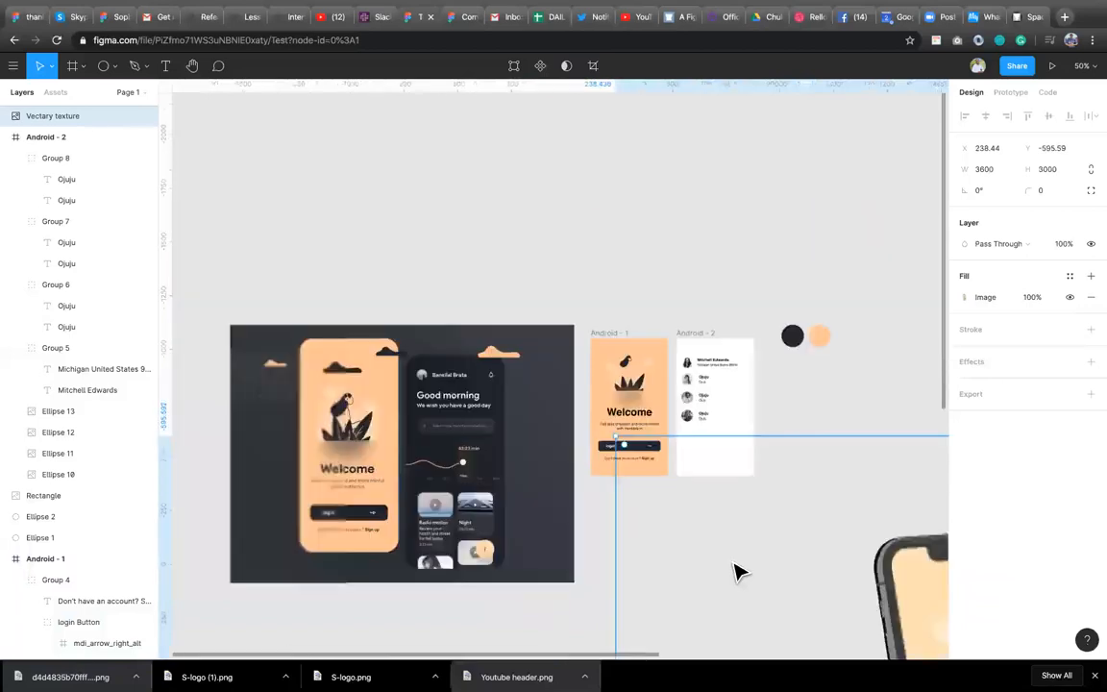
pyautogui.scroll(-3, 736, 572)
pyautogui.hscroll(5, 736, 572)
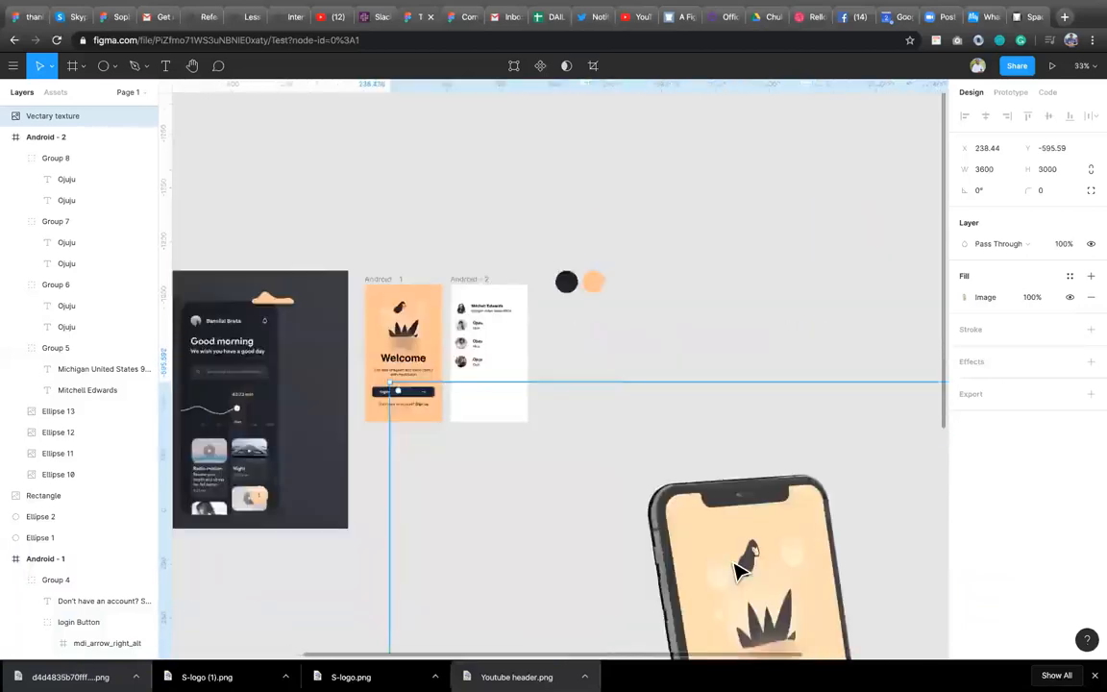
# Scale the saved Vectary mockup image down to about 432 × 360.
pyautogui.scroll(-2, 736, 572)
pyautogui.hscroll(1, 736, 572)
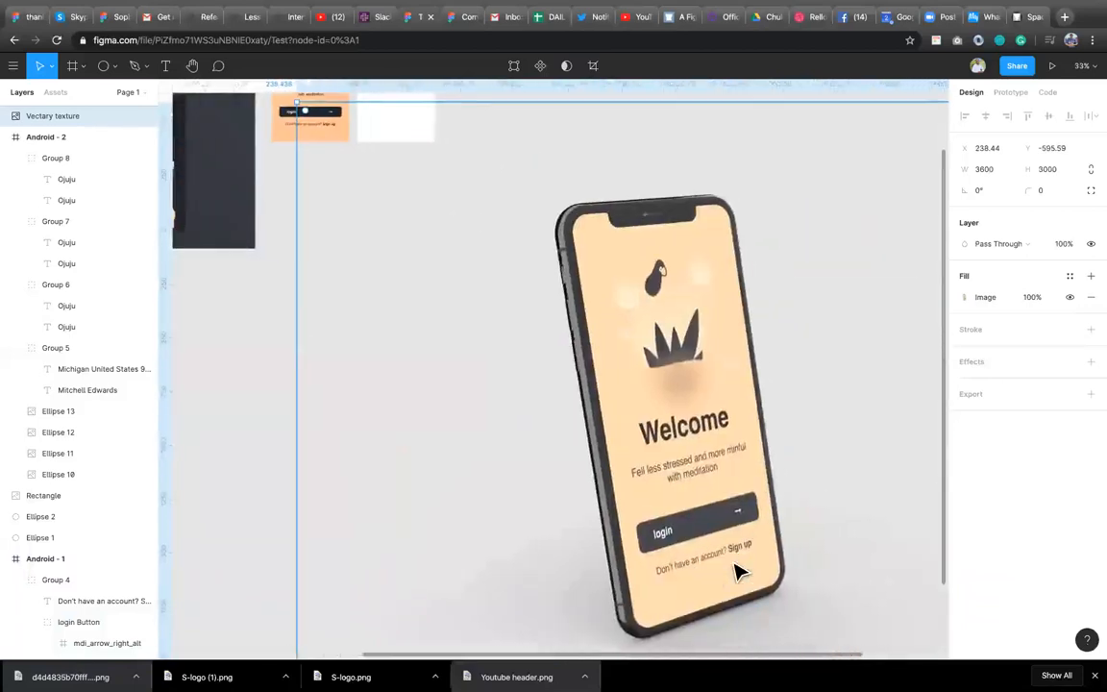
pyautogui.scroll(-3, 737, 572)
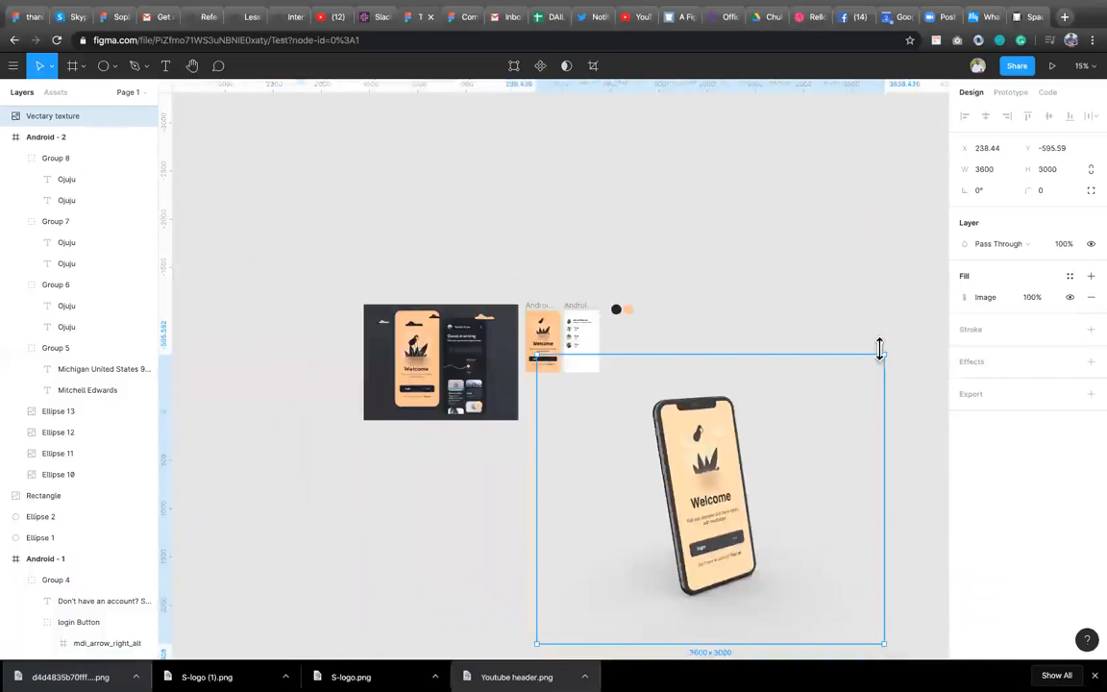
pyautogui.moveTo(883, 351); pyautogui.dragTo(626, 366)
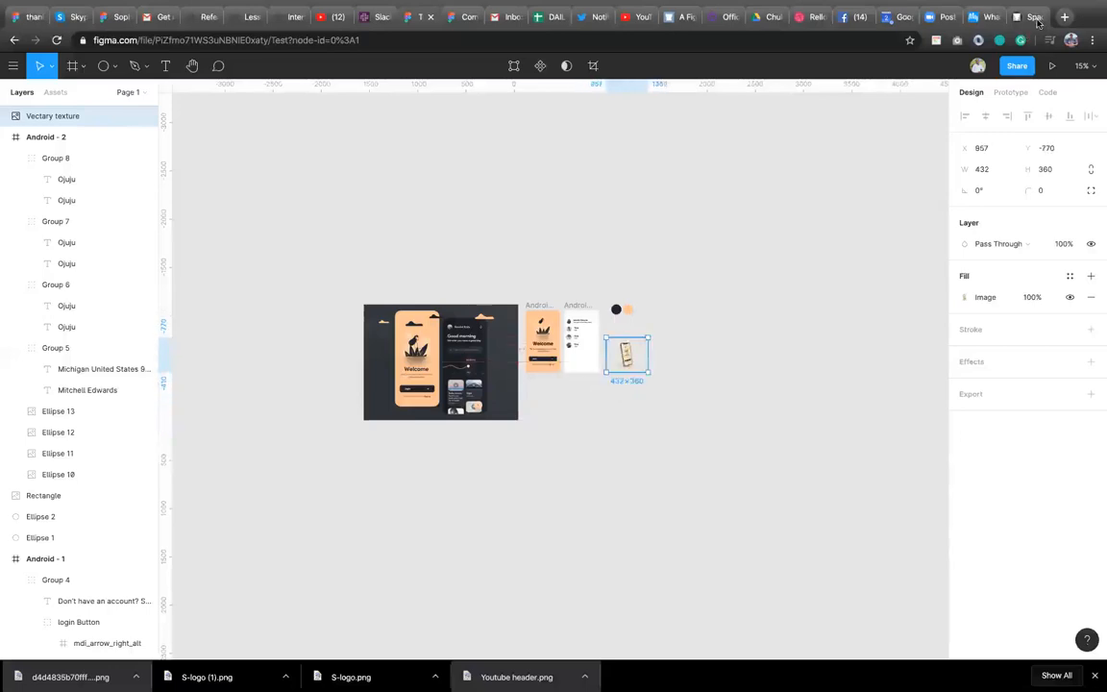
# Switch to the browser tab and search the web for figma mockup kit.
pyautogui.press('super+9')
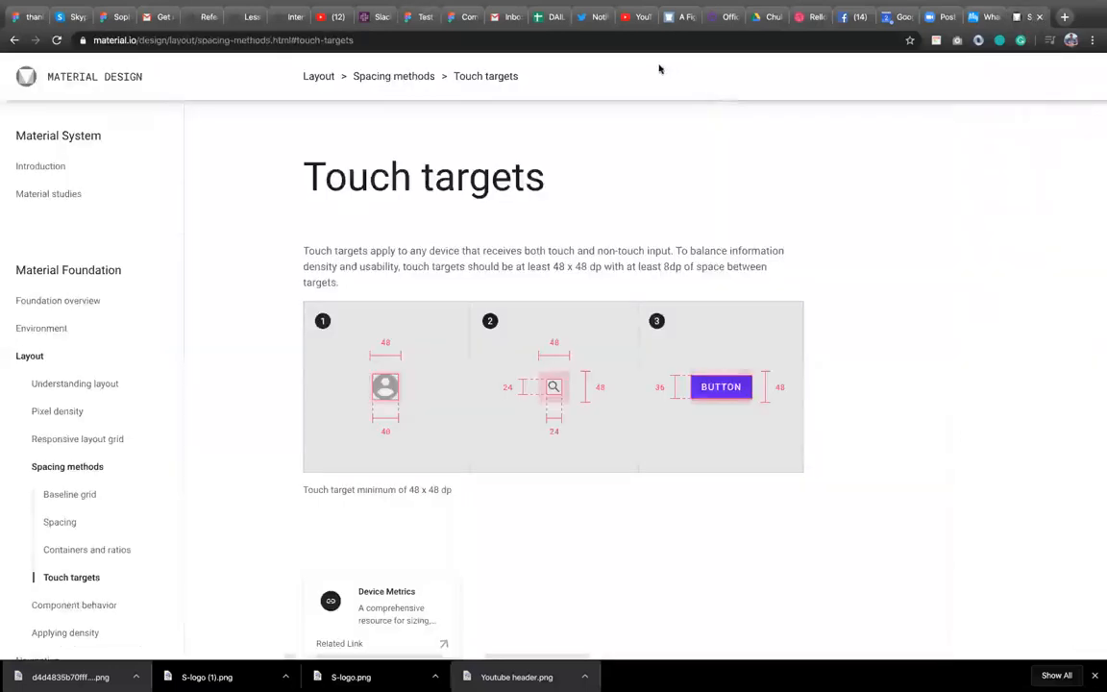
pyautogui.click(595, 40)
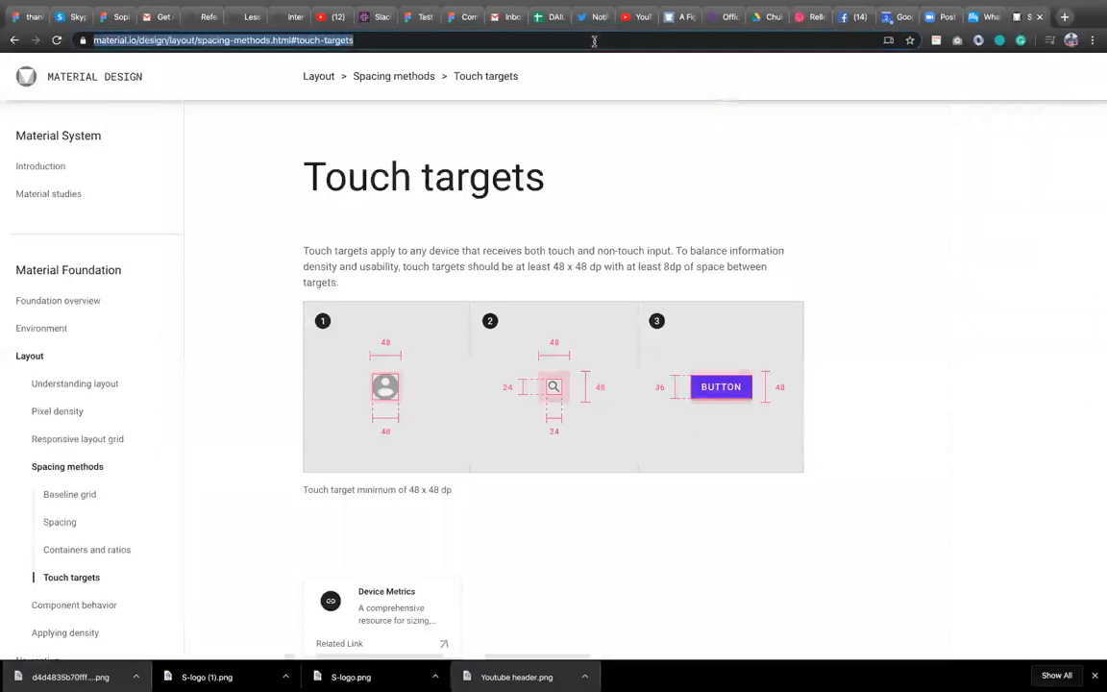
pyautogui.write('fig')
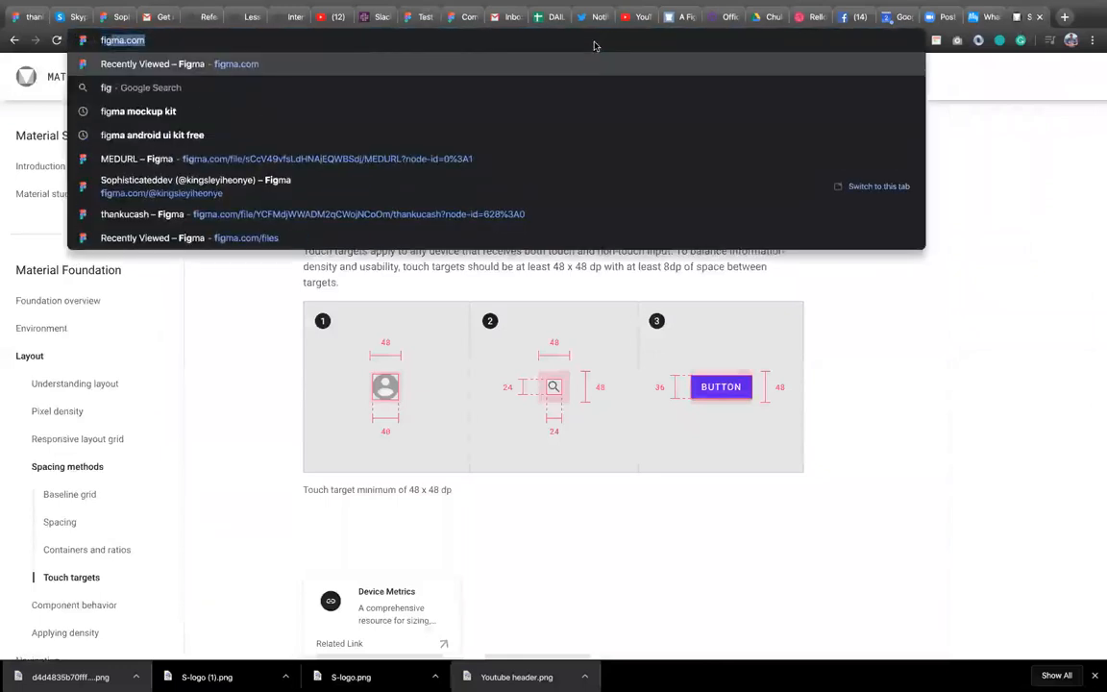
pyautogui.write('ma')
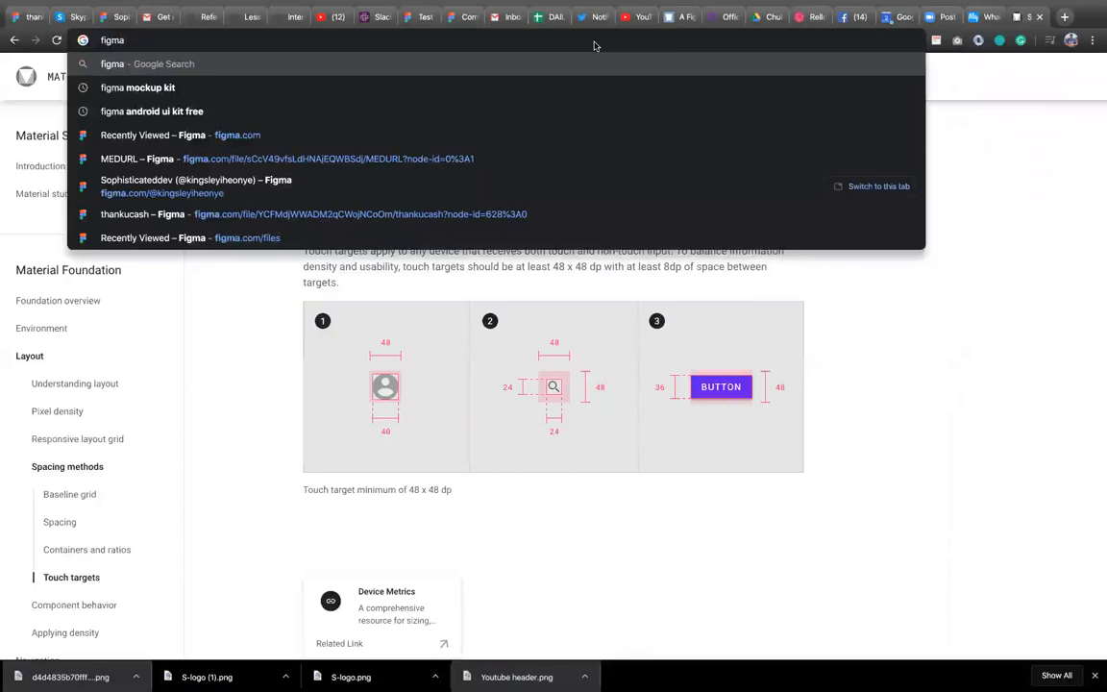
pyautogui.write(' moc')
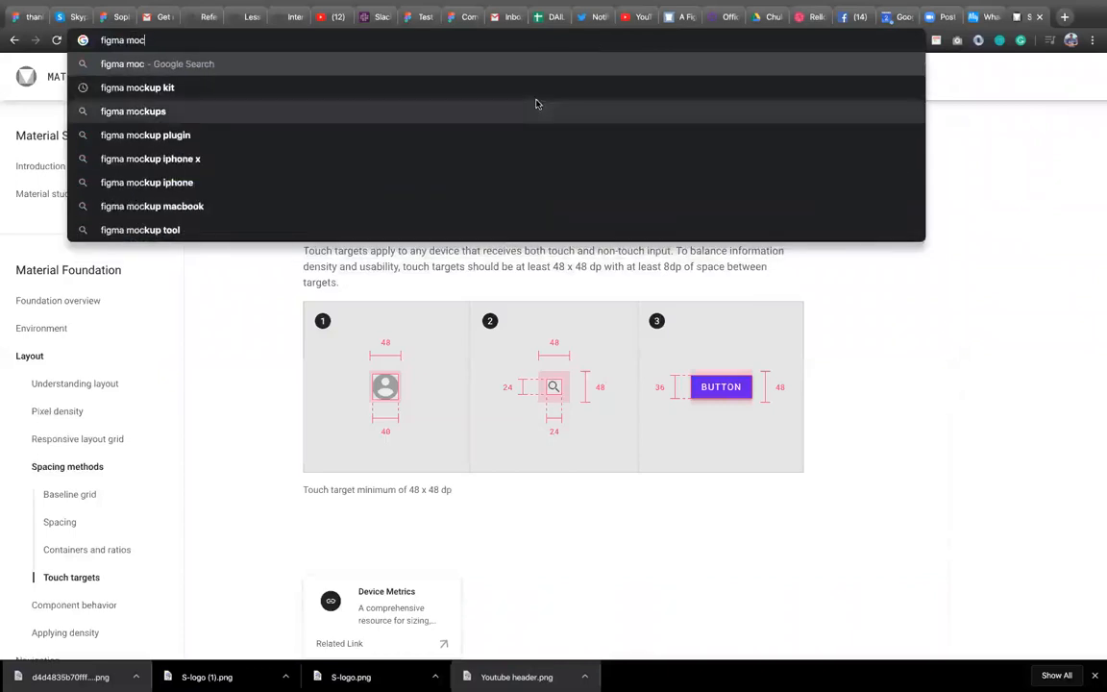
pyautogui.click(542, 98)
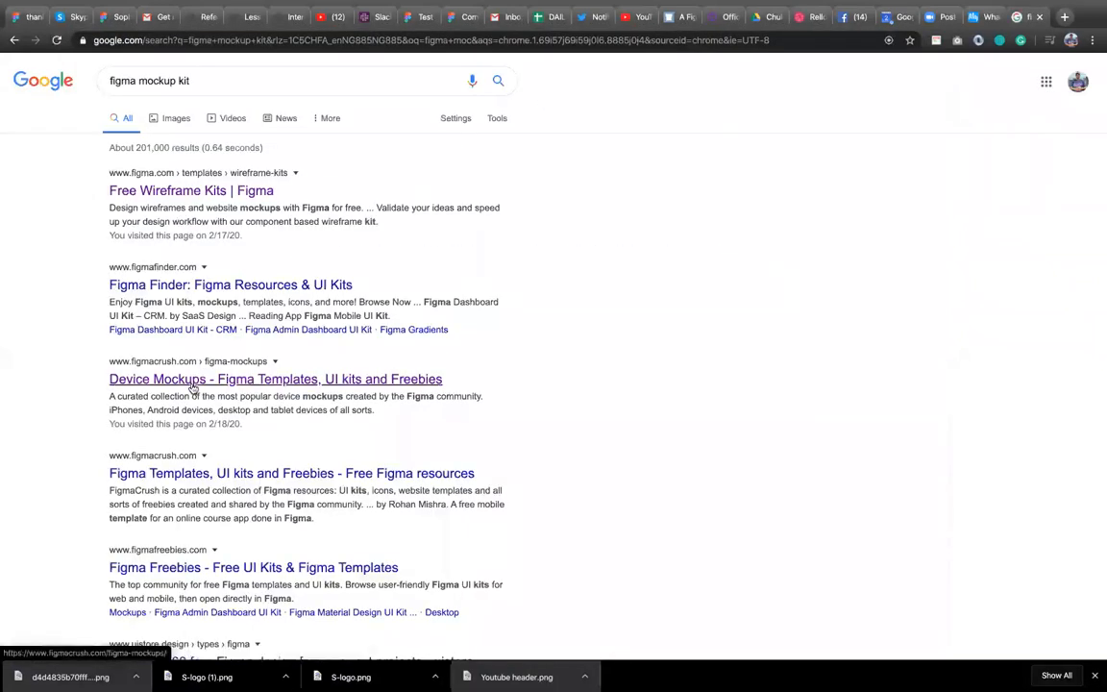
# Open the FigmaCrush Device Mockups page and browse its available phone and device mockups.
pyautogui.scroll(-2, 193, 386)
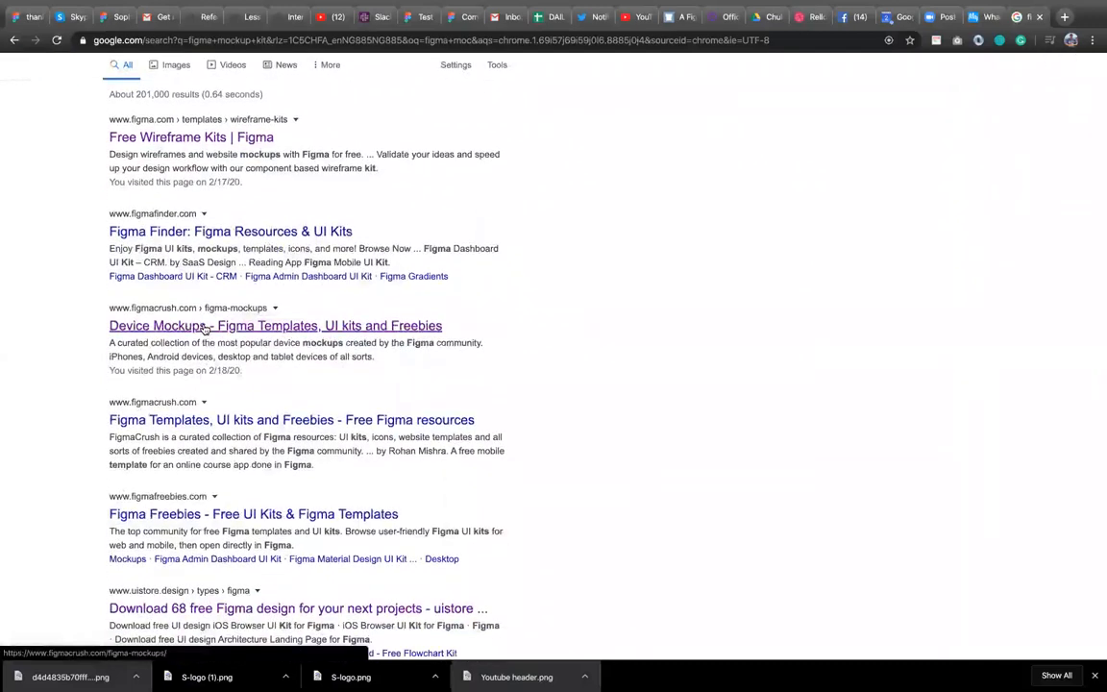
pyautogui.click(204, 329)
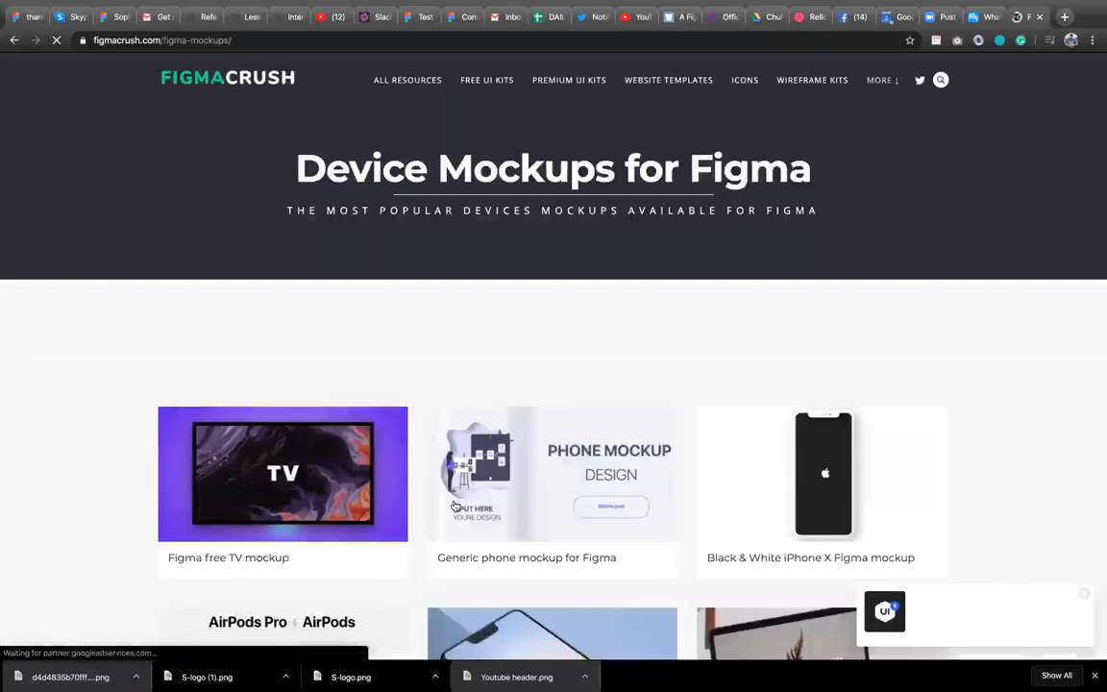
pyautogui.scroll(-3, 455, 507)
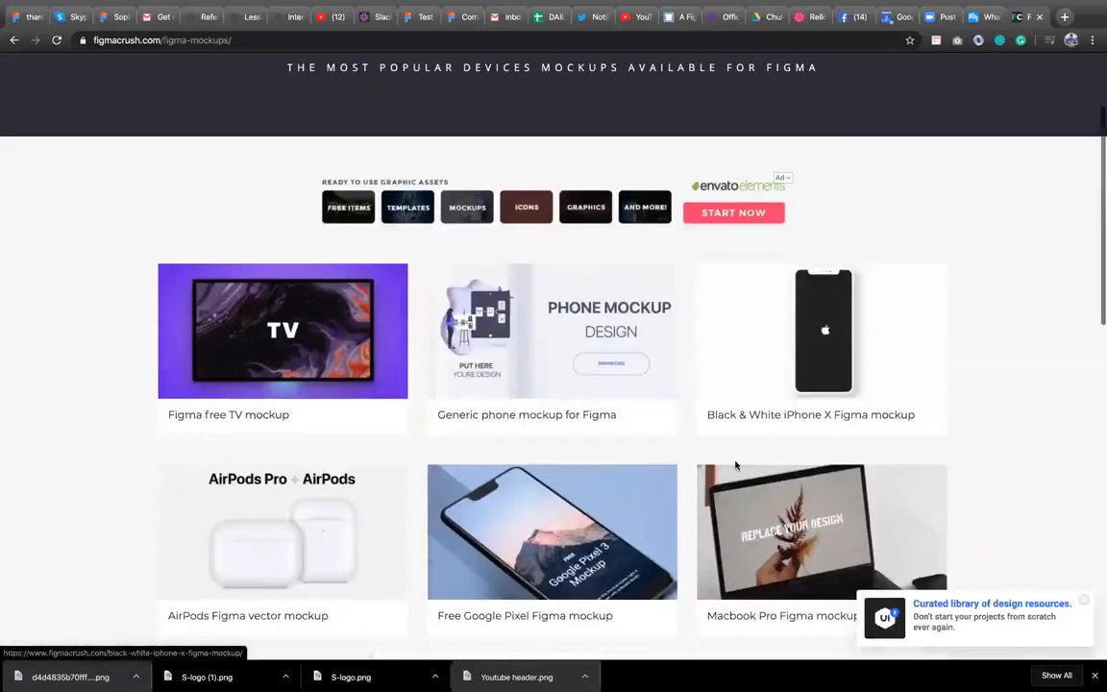
pyautogui.scroll(-3, 839, 477)
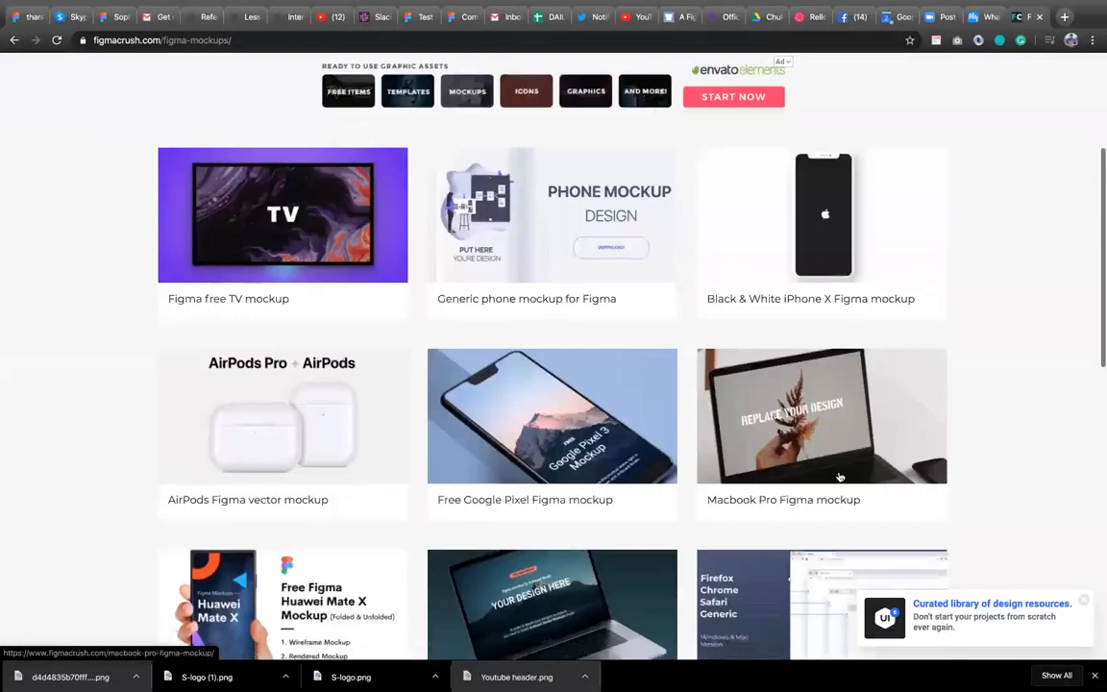
pyautogui.scroll(-3, 556, 521)
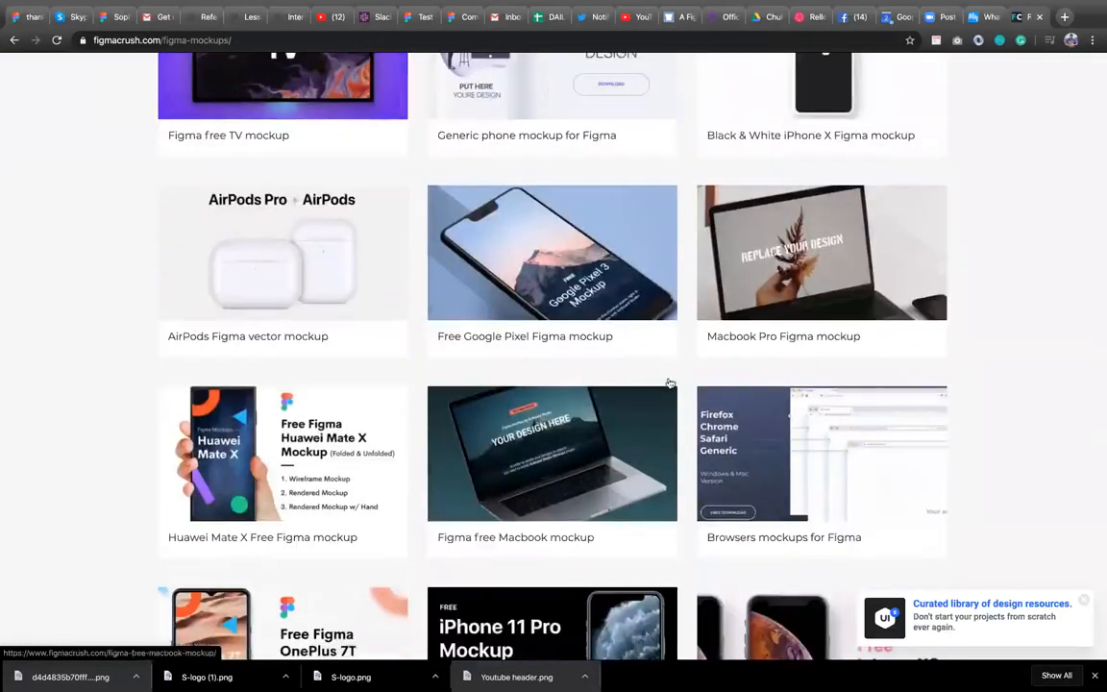
pyautogui.scroll(-1, 418, 494)
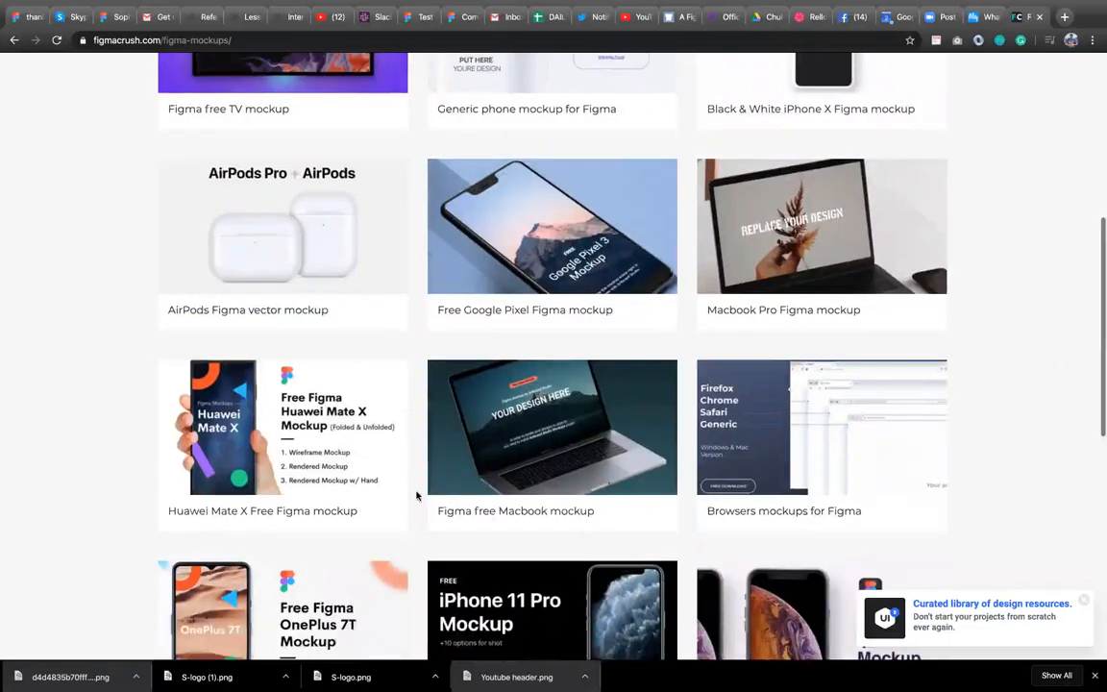
pyautogui.scroll(-2, 464, 514)
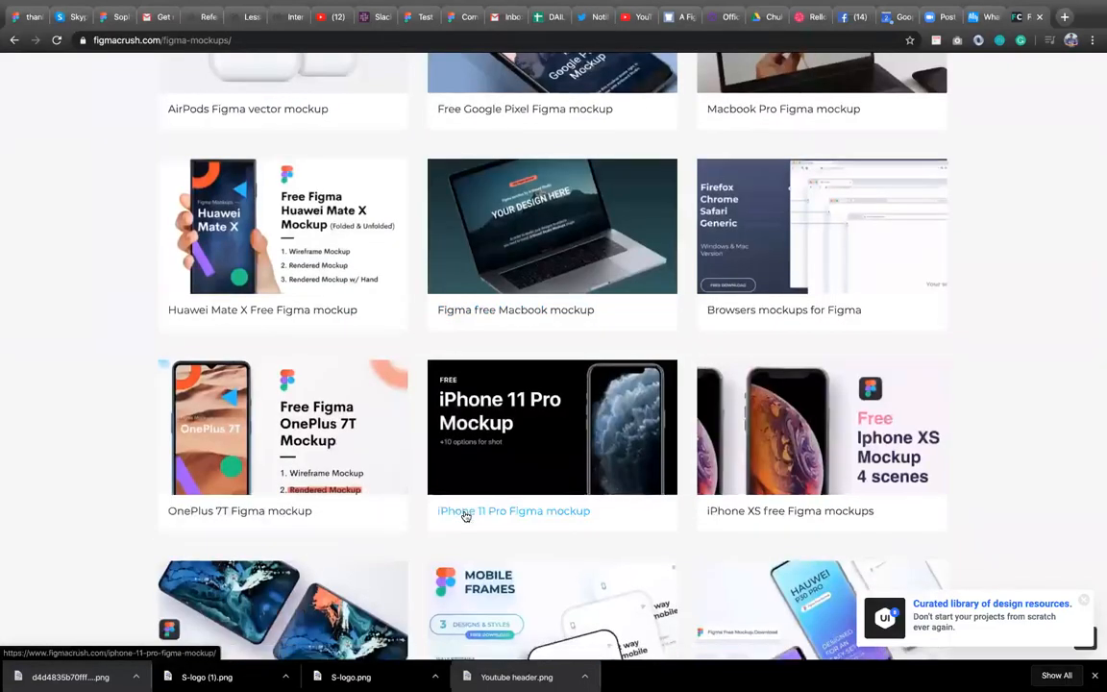
pyautogui.scroll(-1, 465, 516)
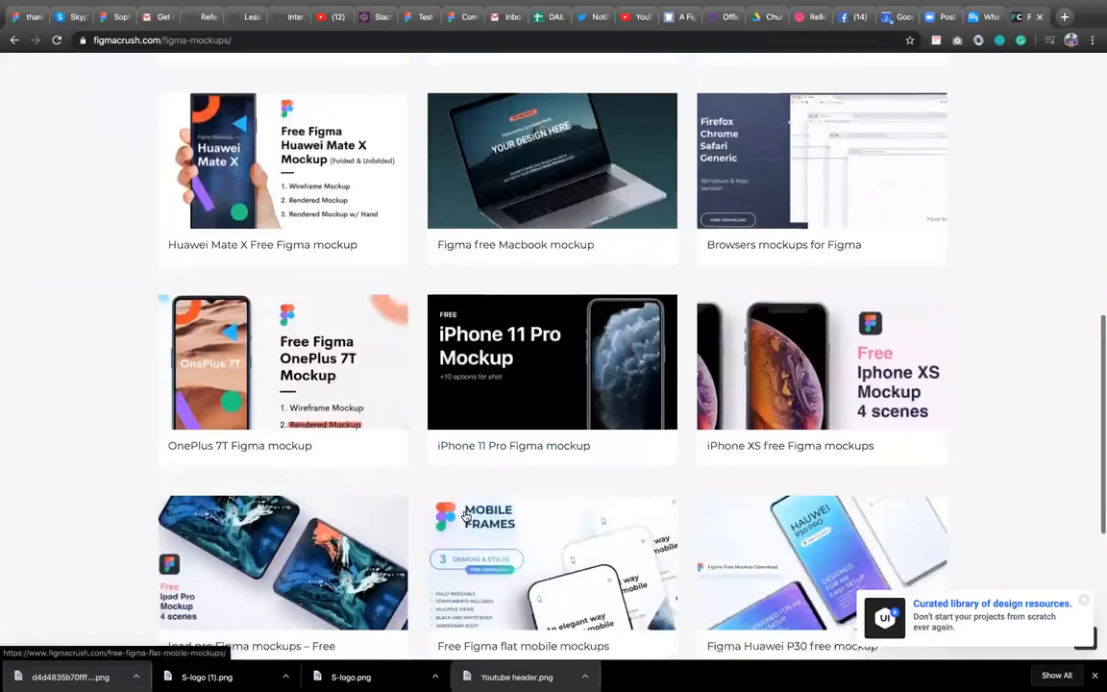
pyautogui.scroll(7, 466, 517)
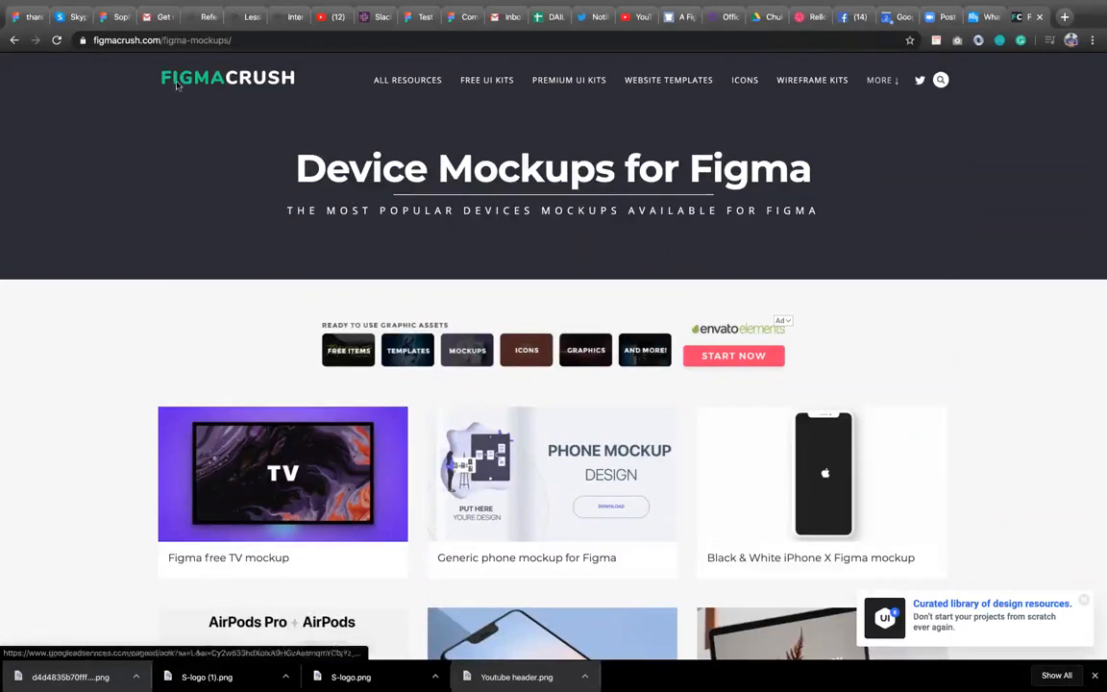
# Return to the design file and place the mockup image at the bottom of Android - 2, about 254 × 212, centred horizontally.
pyautogui.click(111, 17)
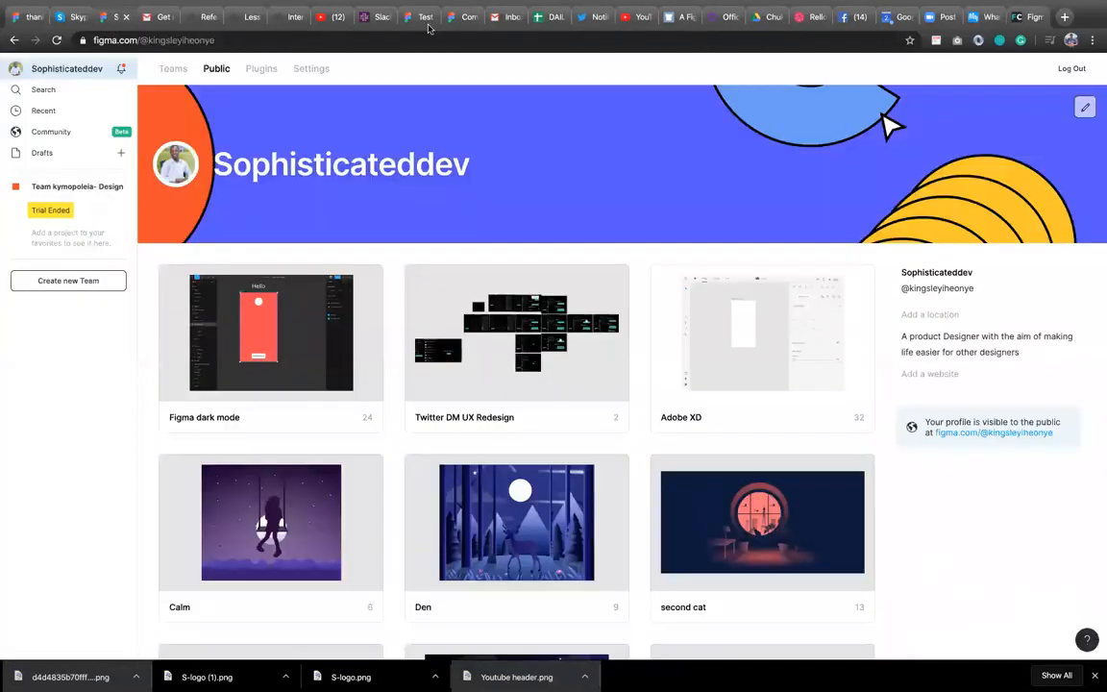
pyautogui.click(412, 22)
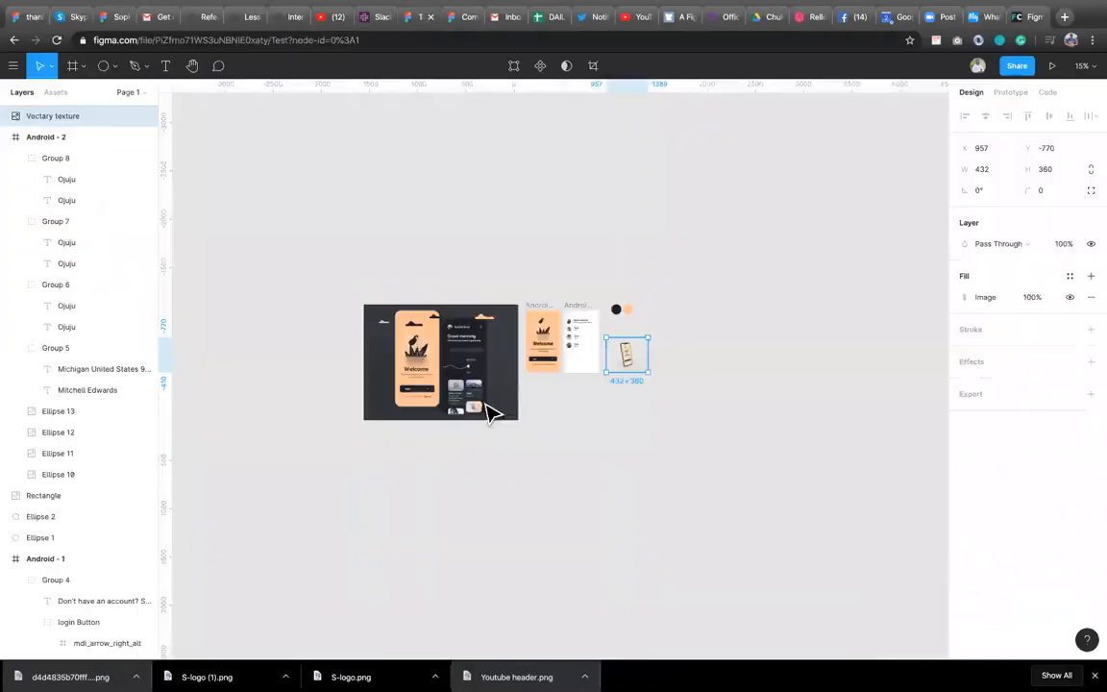
pyautogui.scroll(10, 584, 348)
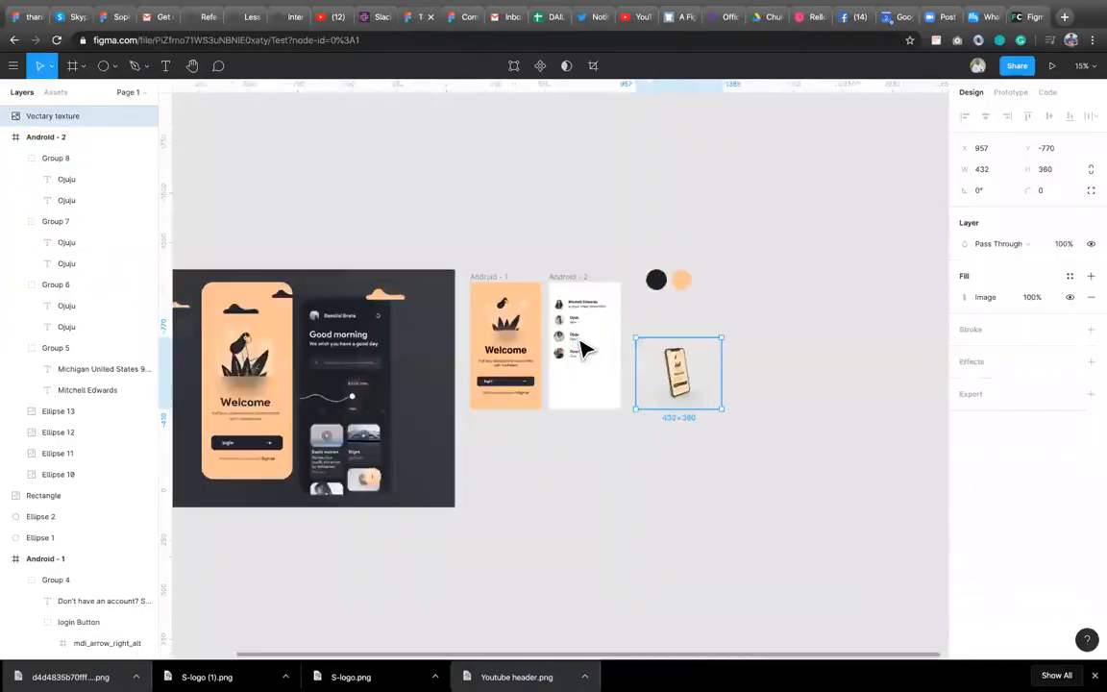
pyautogui.moveTo(807, 444); pyautogui.dragTo(631, 432)
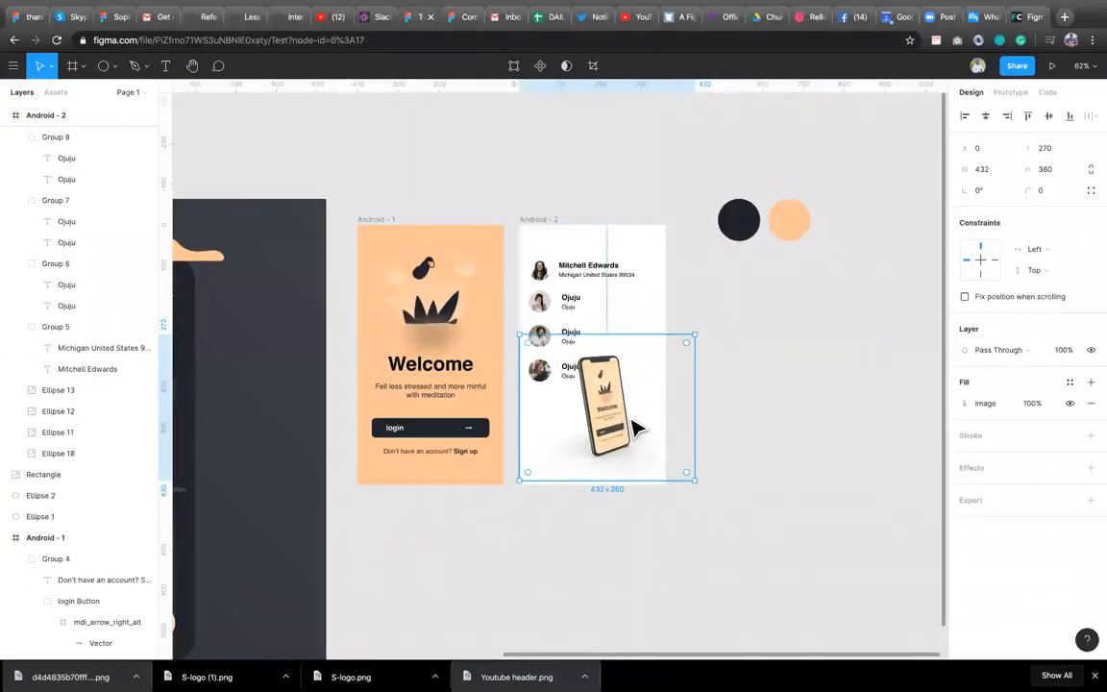
pyautogui.moveTo(692, 334); pyautogui.dragTo(622, 396)
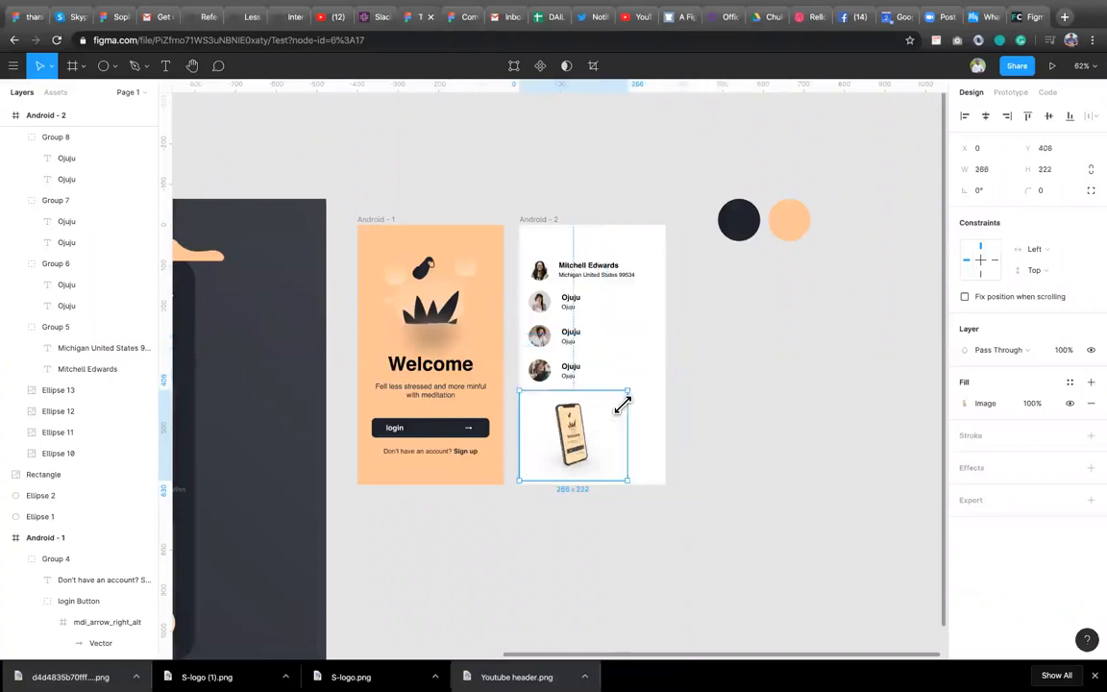
pyautogui.click(985, 119)
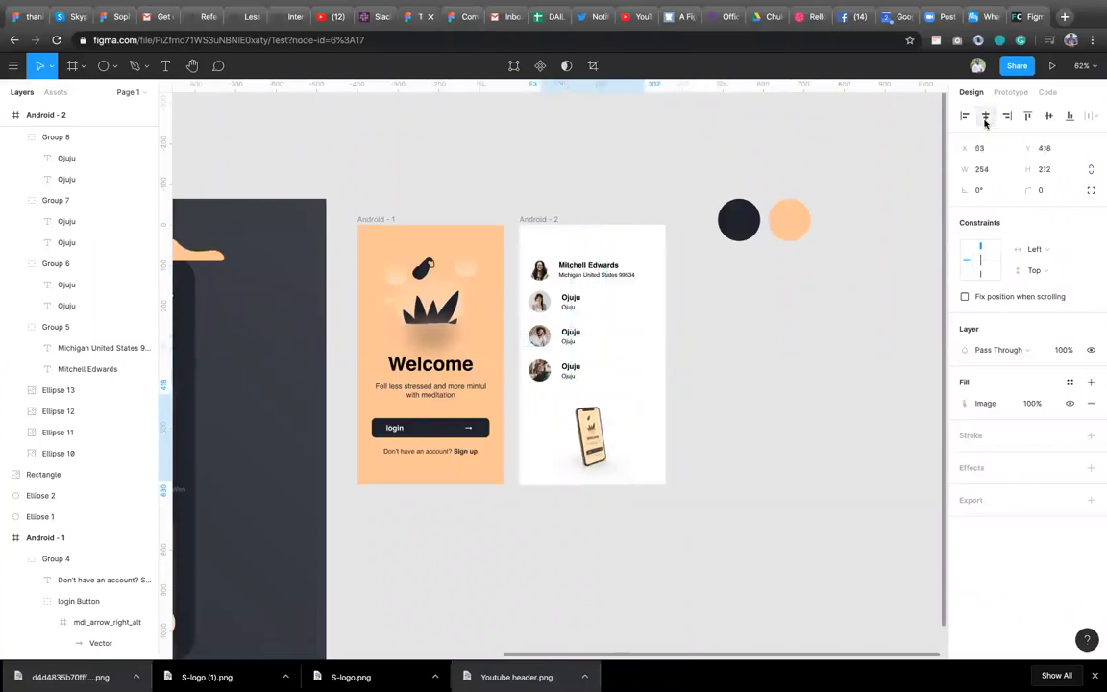
pyautogui.click(735, 442)
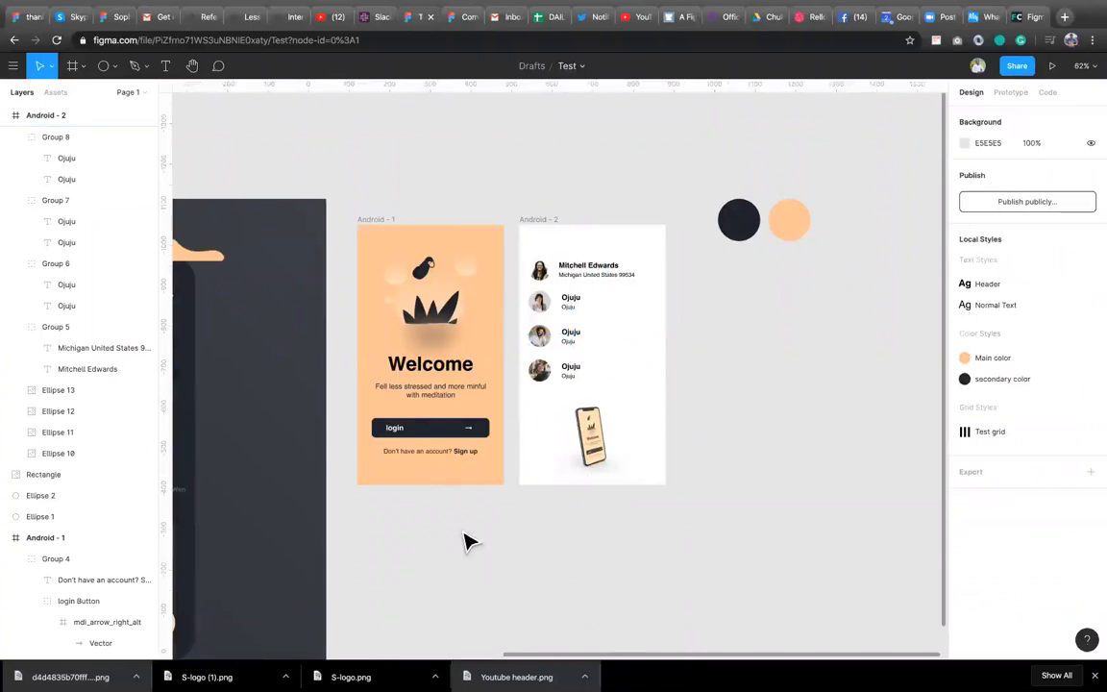
# Run the Image Palette plugin on the dark reference image to extract its colour palette.
pyautogui.scroll(-3, 592, 434)
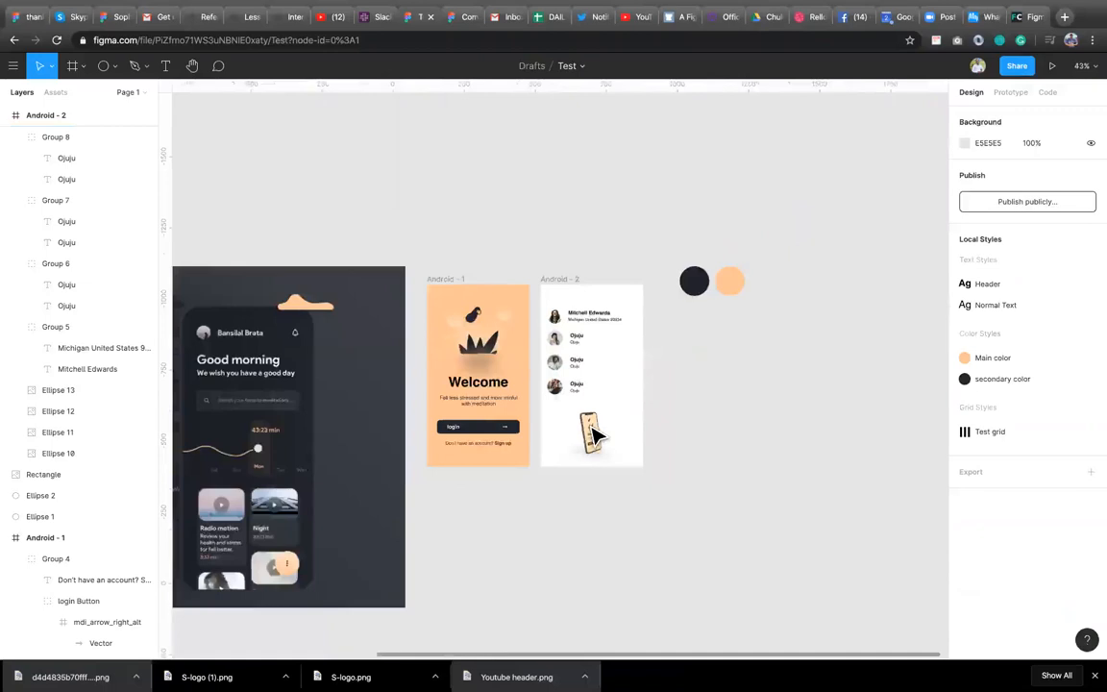
pyautogui.hscroll(-3, 592, 435)
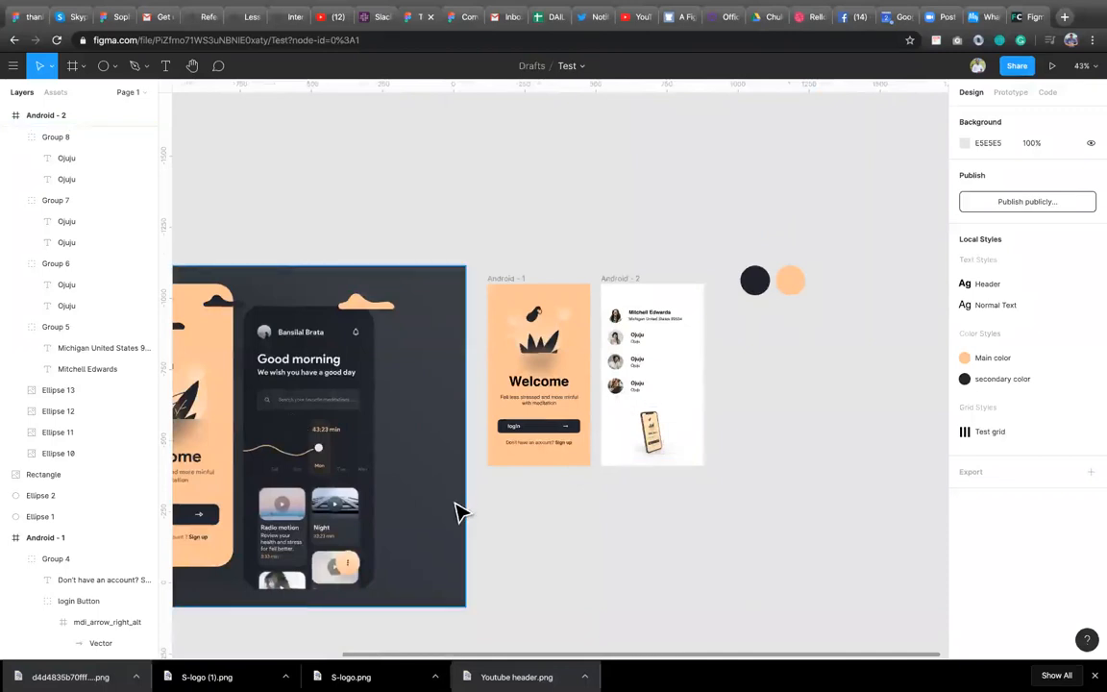
pyautogui.scroll(-3, 460, 513)
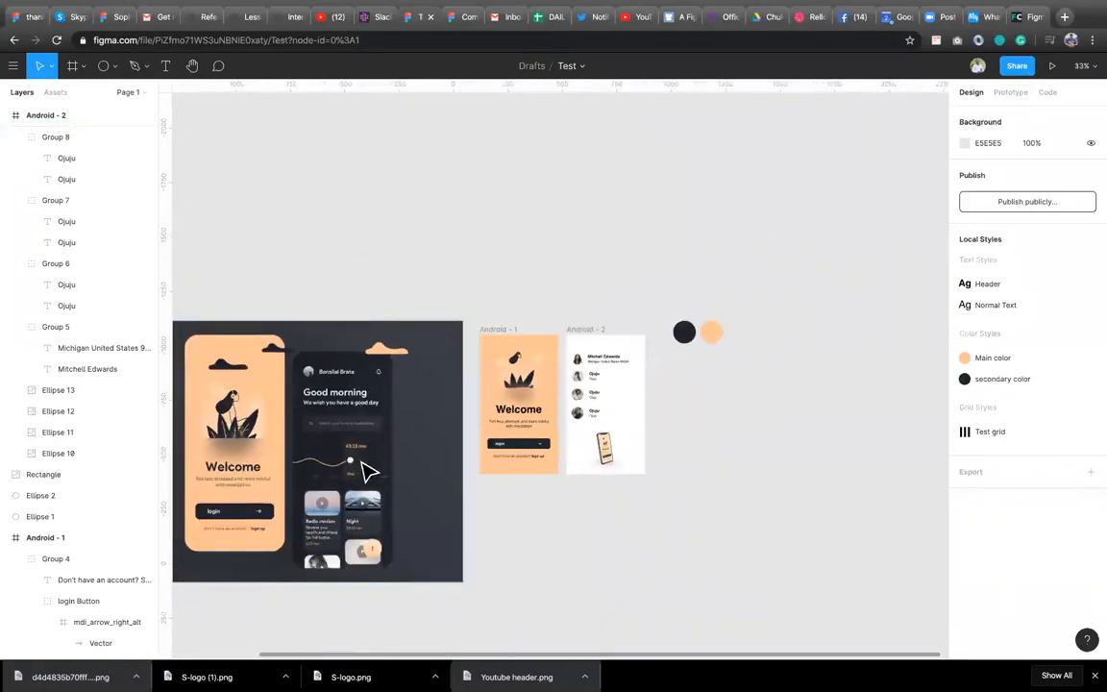
pyautogui.rightClick(700, 394)
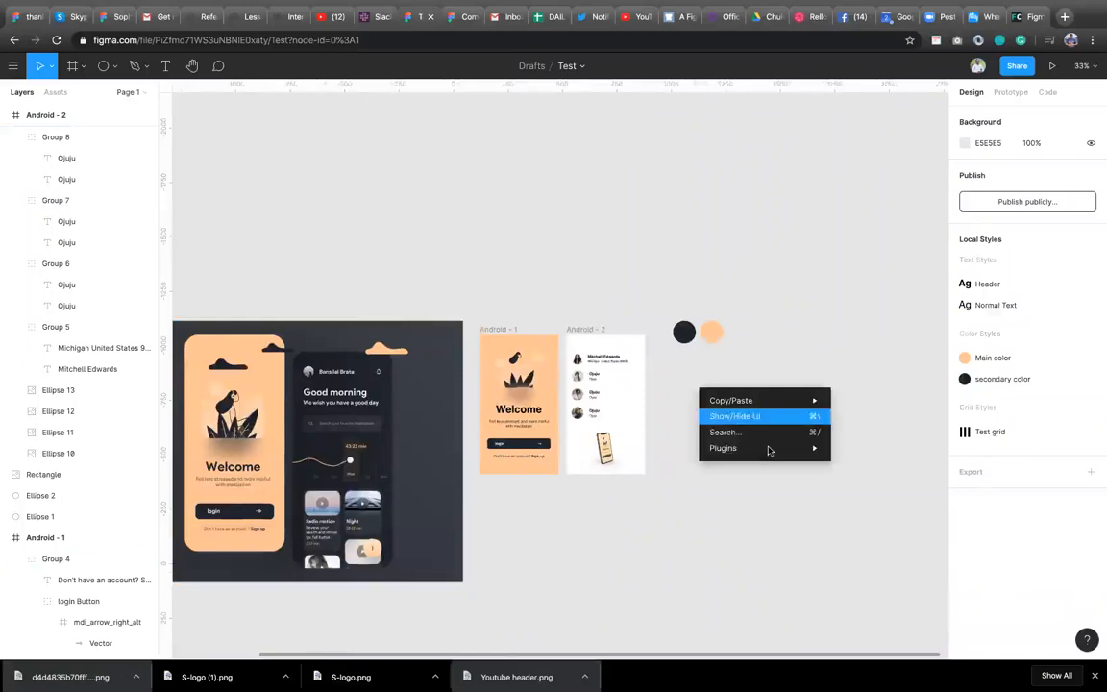
pyautogui.moveTo(769, 451)
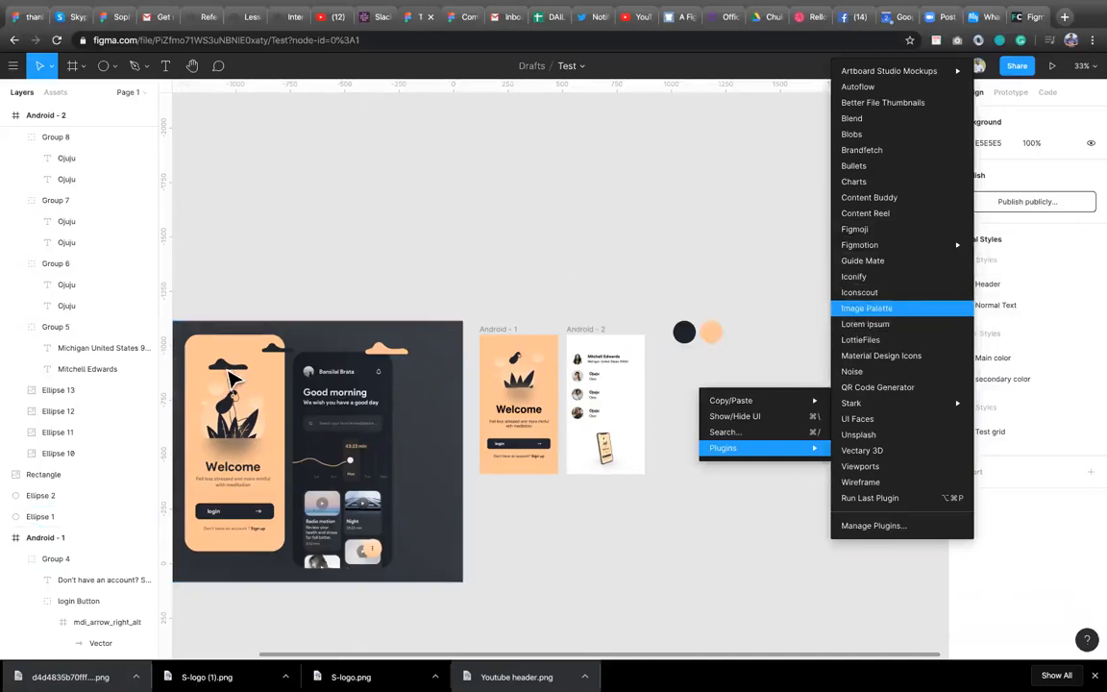
pyautogui.click(293, 368)
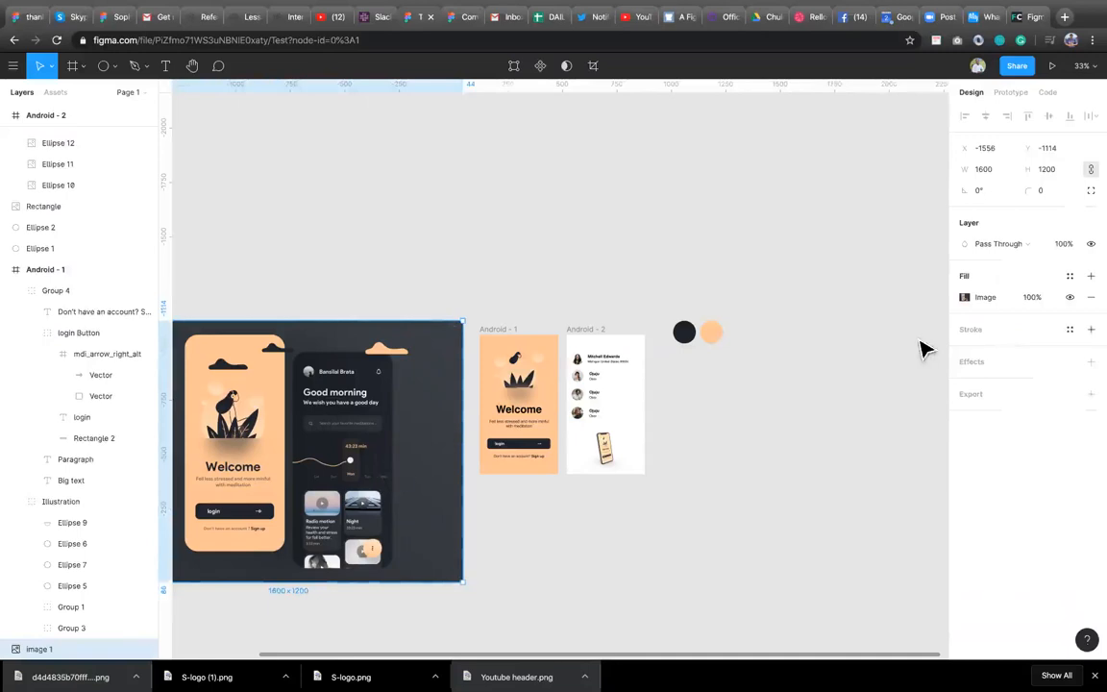
pyautogui.rightClick(380, 484)
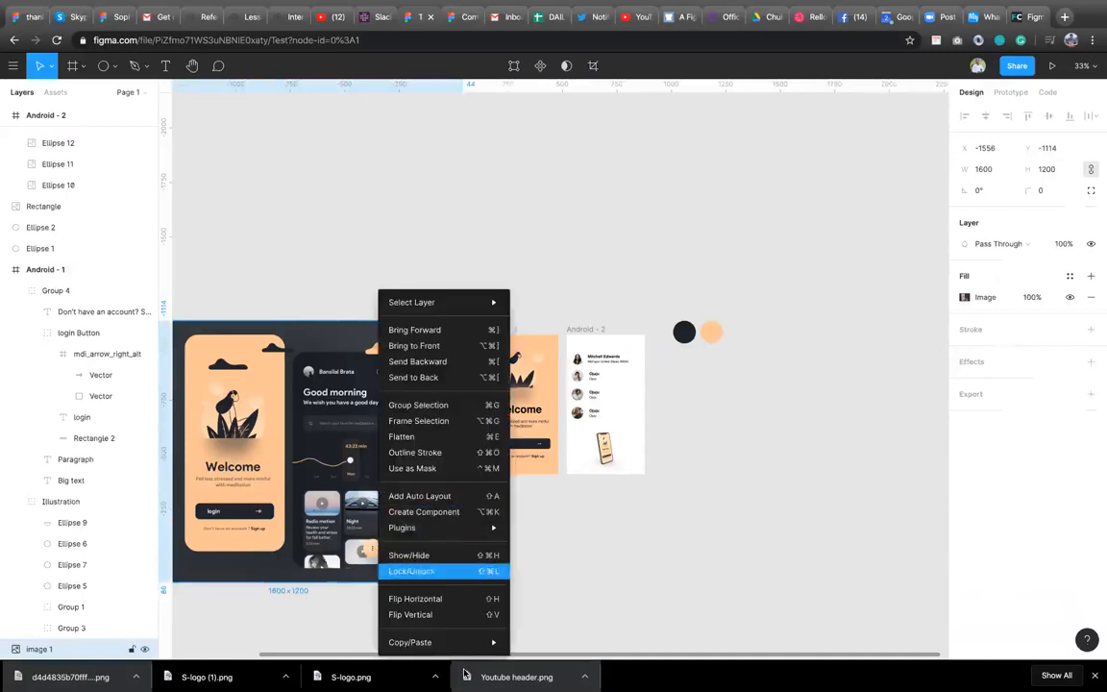
pyautogui.moveTo(496, 536)
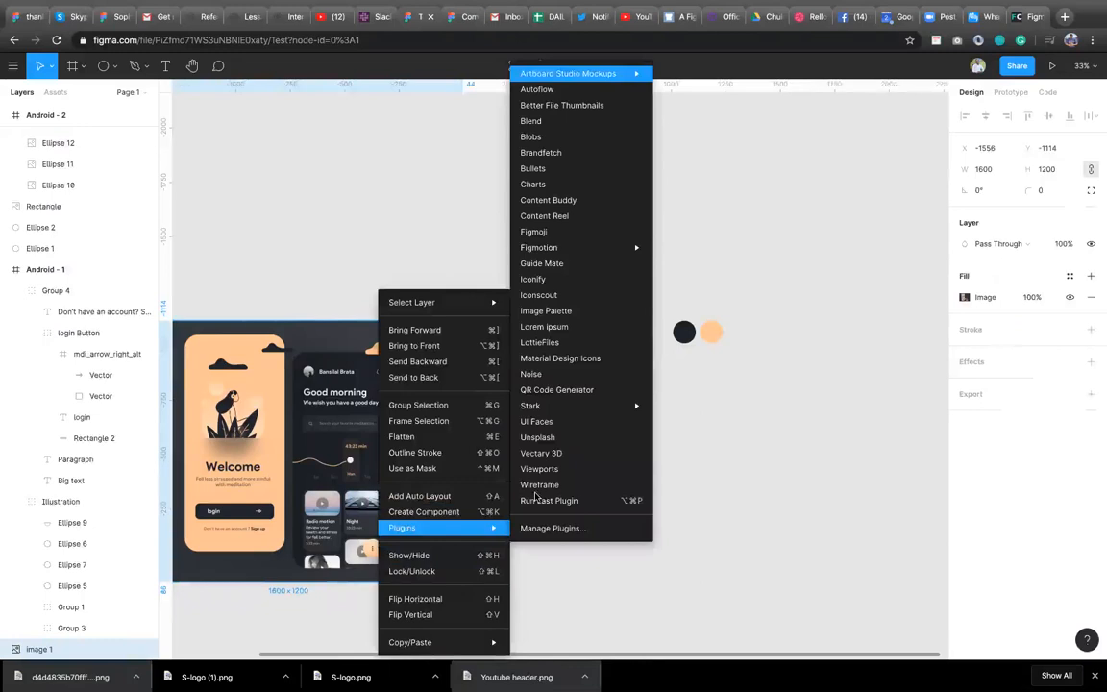
pyautogui.click(567, 310)
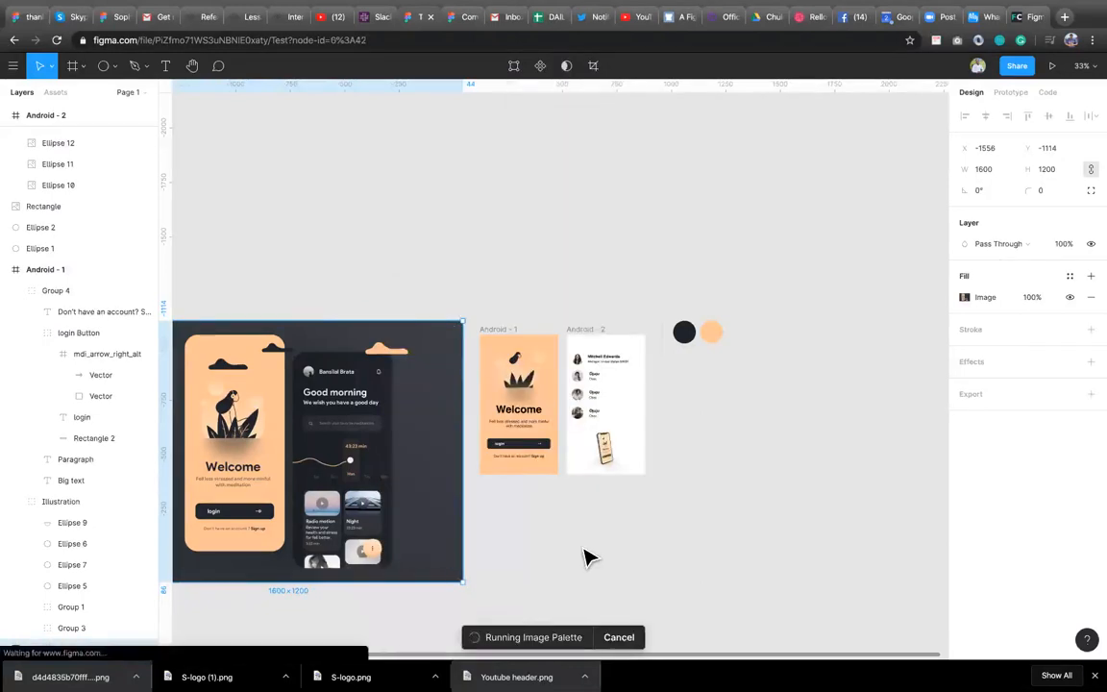
pyautogui.hscroll(-1, 418, 587)
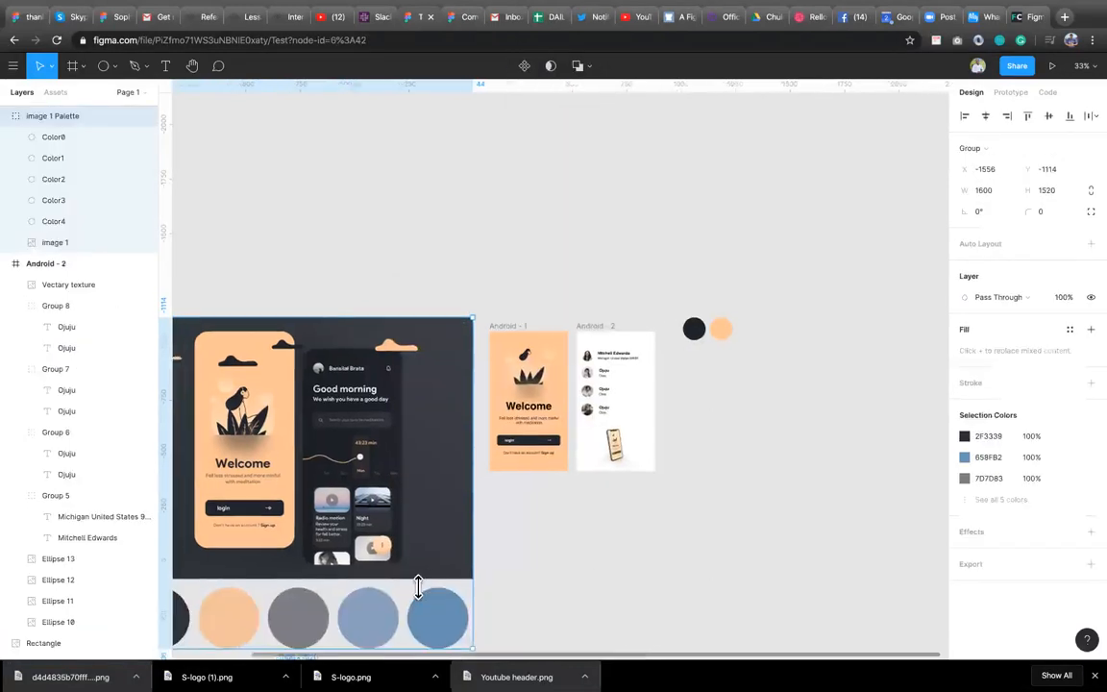
# Move image 1 out of the image 1 Palette group to the top of the layer list.
pyautogui.hscroll(-2, 418, 587)
pyautogui.scroll(-1, 418, 588)
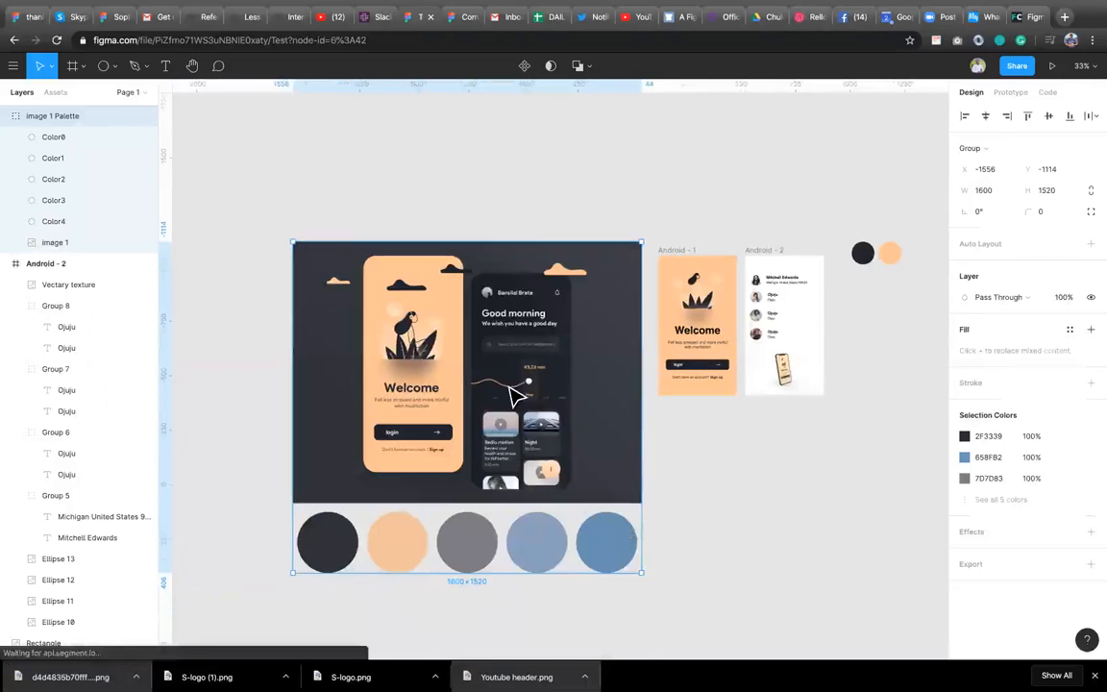
pyautogui.click(703, 486)
pyautogui.click(566, 549)
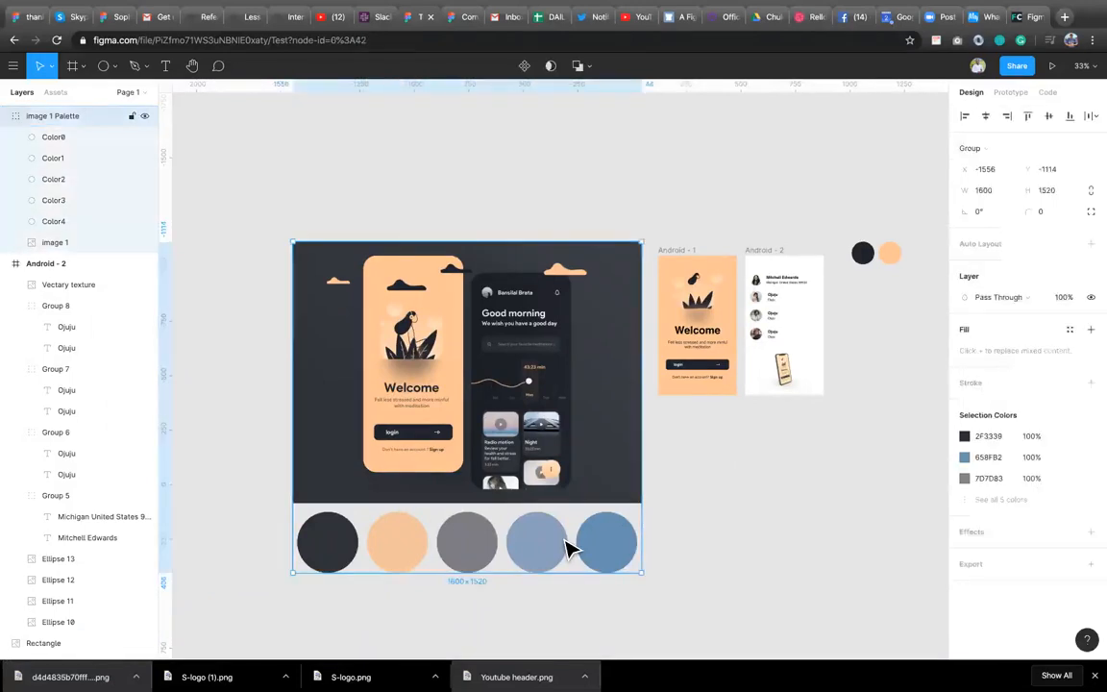
pyautogui.click(53, 243)
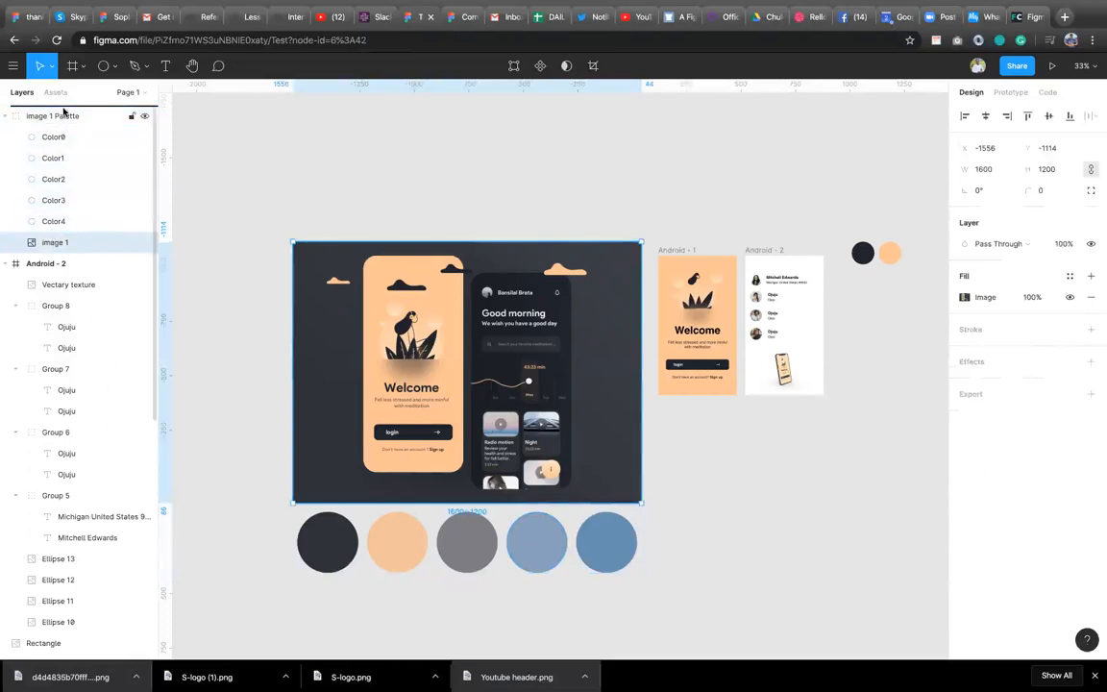
pyautogui.moveTo(63, 112); pyautogui.dragTo(64, 110)
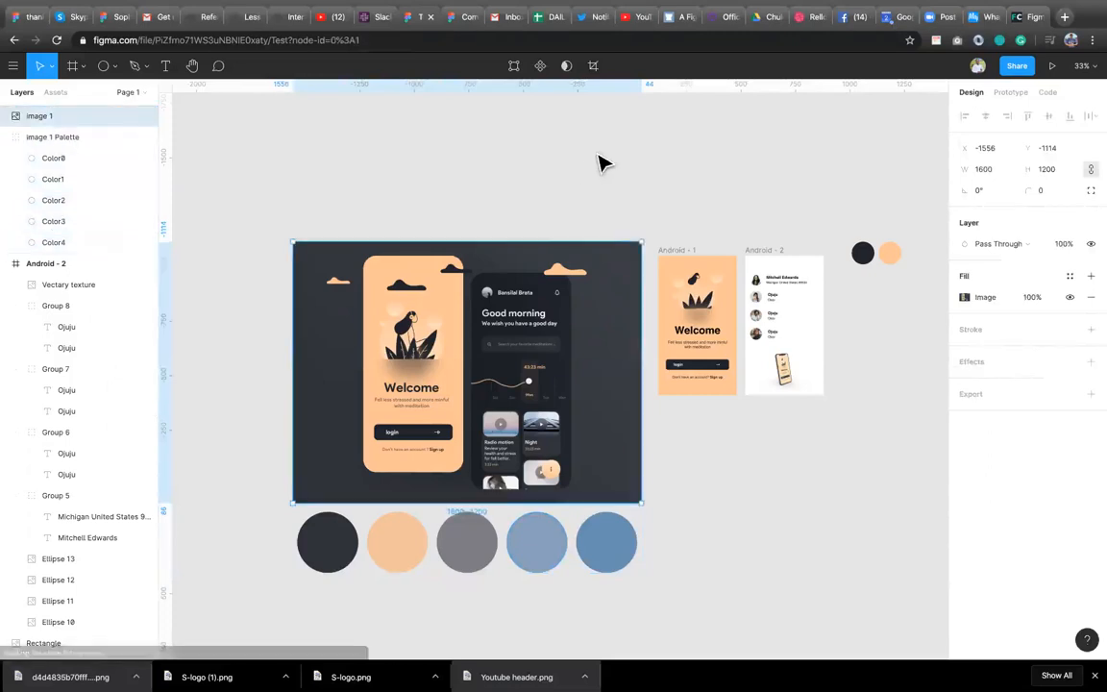
# Open the Iconify plugin, clear its search field and return to the icon sets list.
pyautogui.click(727, 488)
pyautogui.rightClick(728, 488)
pyautogui.moveTo(759, 534)
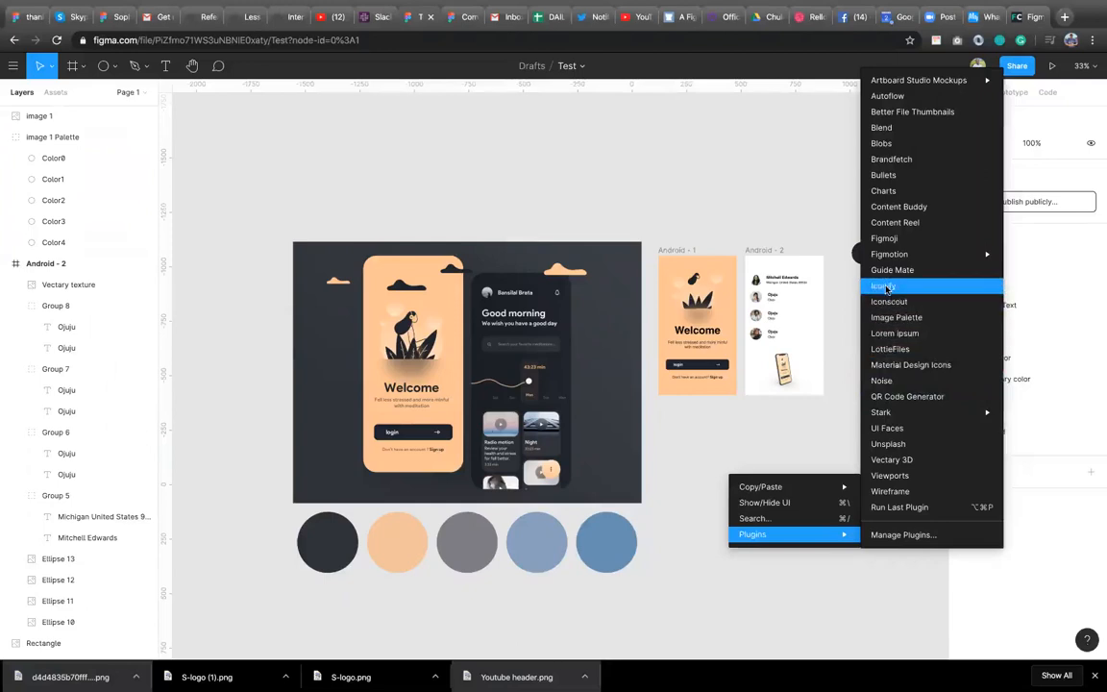
pyautogui.click(887, 287)
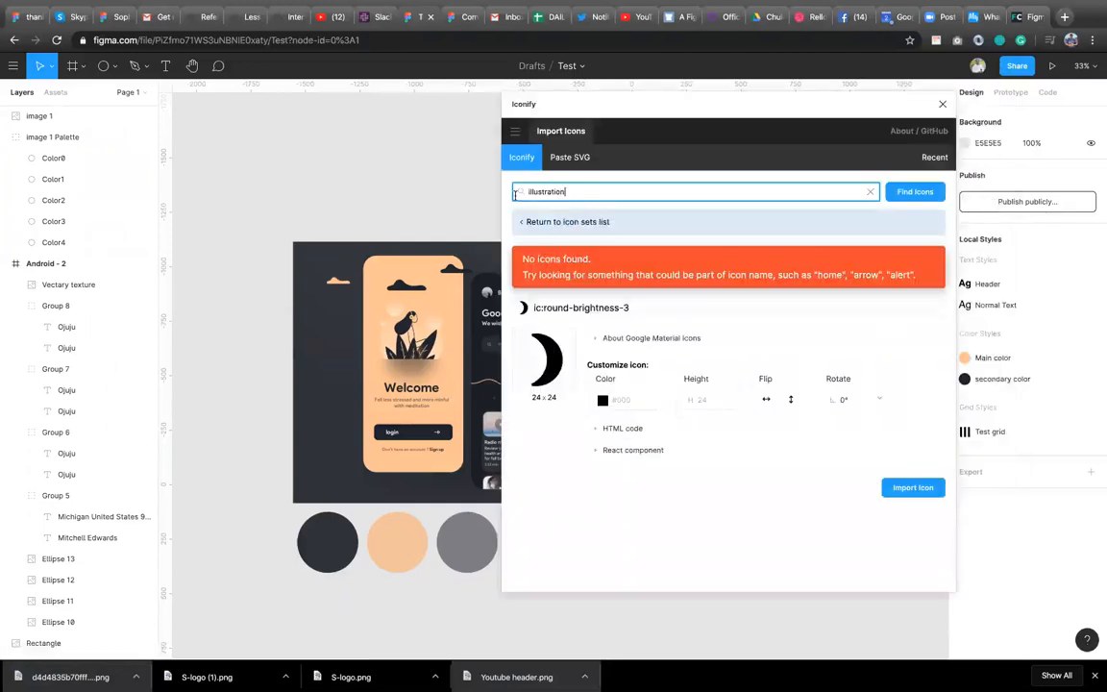
pyautogui.press('BackSpace')
pyautogui.press('BackSpace')
pyautogui.press('BackSpace')
pyautogui.press('BackSpace')
pyautogui.click(552, 222)
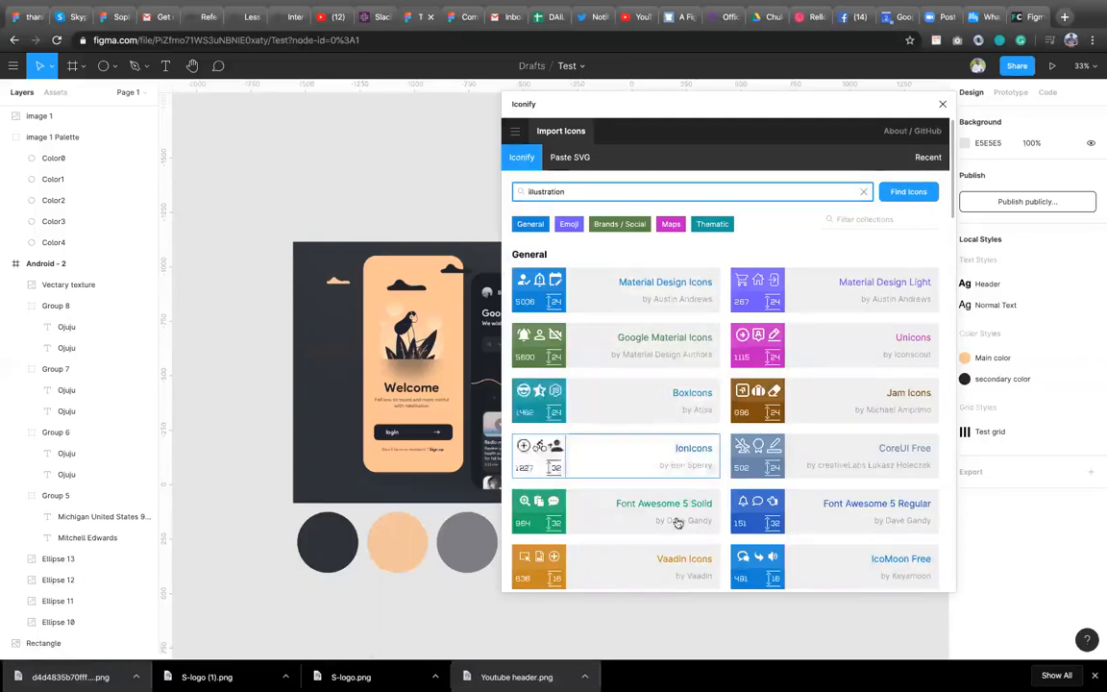
# Browse the Iconify icon sets and close the plugin.
pyautogui.scroll(-2, 685, 490)
pyautogui.scroll(-1, 689, 480)
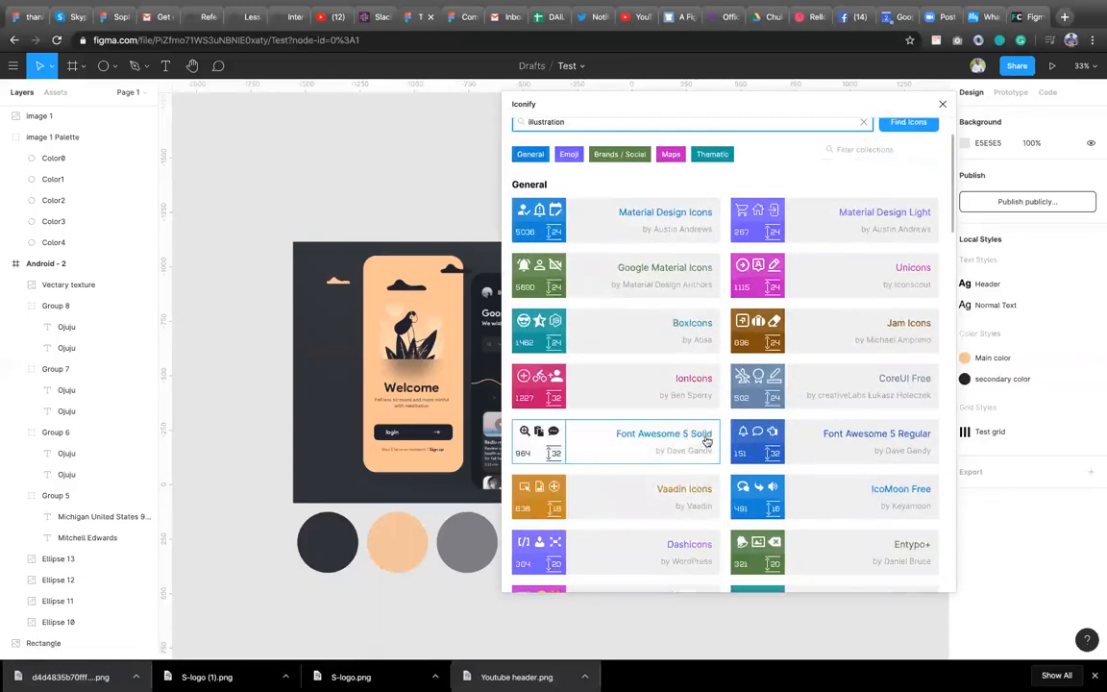
pyautogui.scroll(-6, 817, 469)
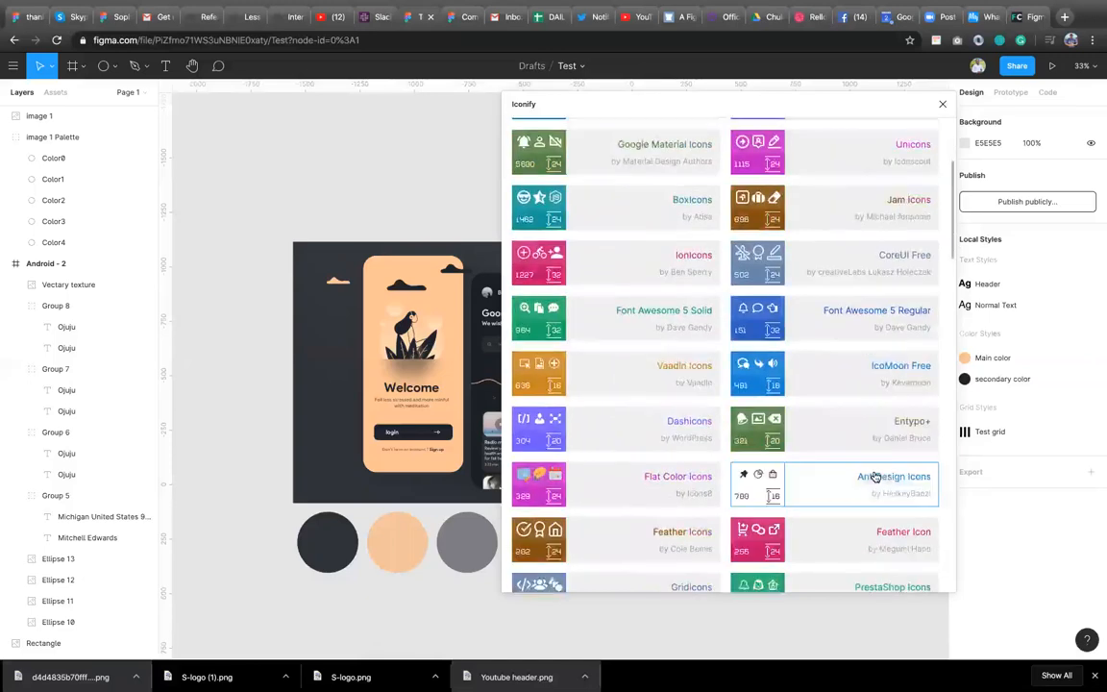
pyautogui.scroll(-12, 875, 478)
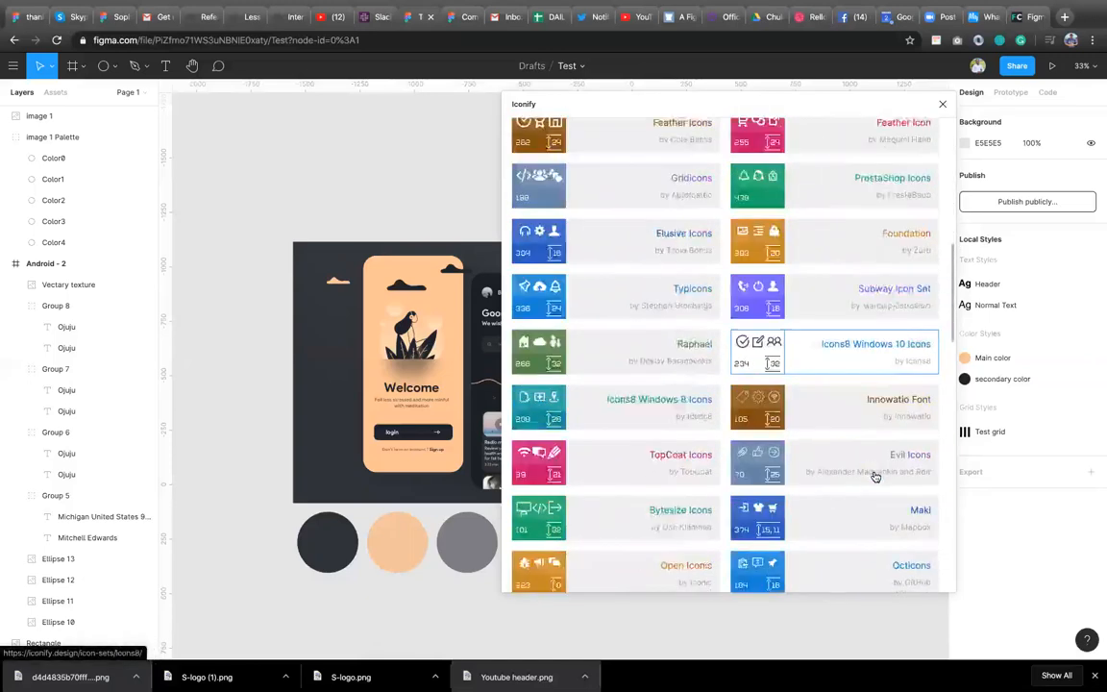
pyautogui.scroll(-10, 875, 476)
pyautogui.click(944, 104)
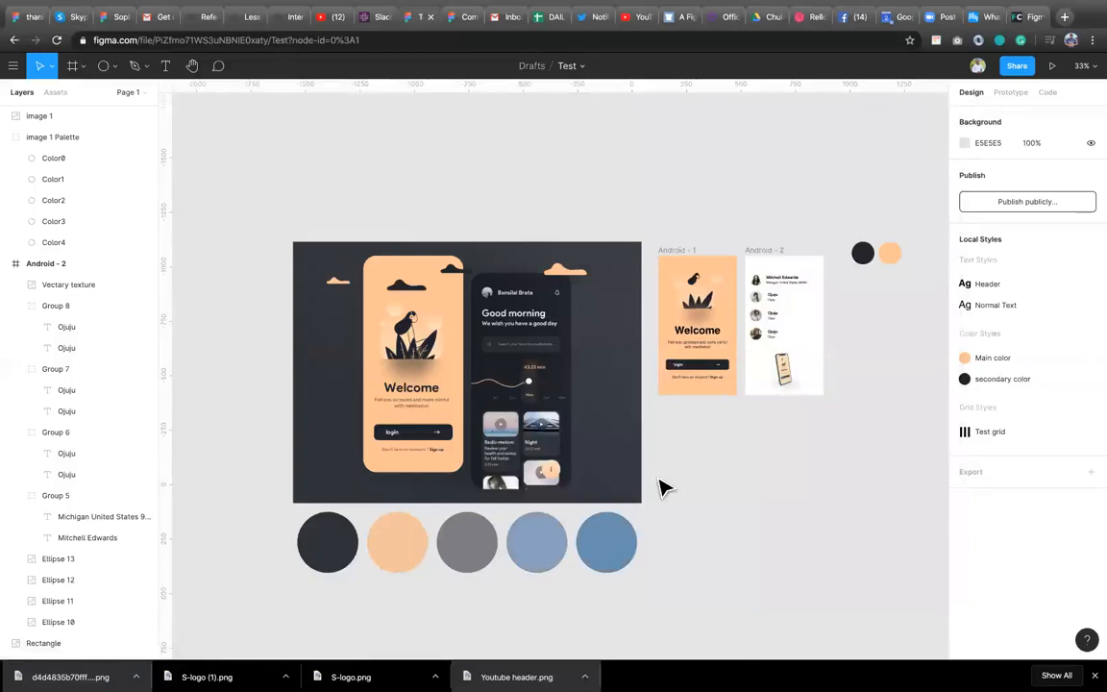
# Open the Charts plugin, choose the Pie / Doughnut type and set the number of segments to 5.
pyautogui.rightClick(669, 425)
pyautogui.moveTo(723, 441)
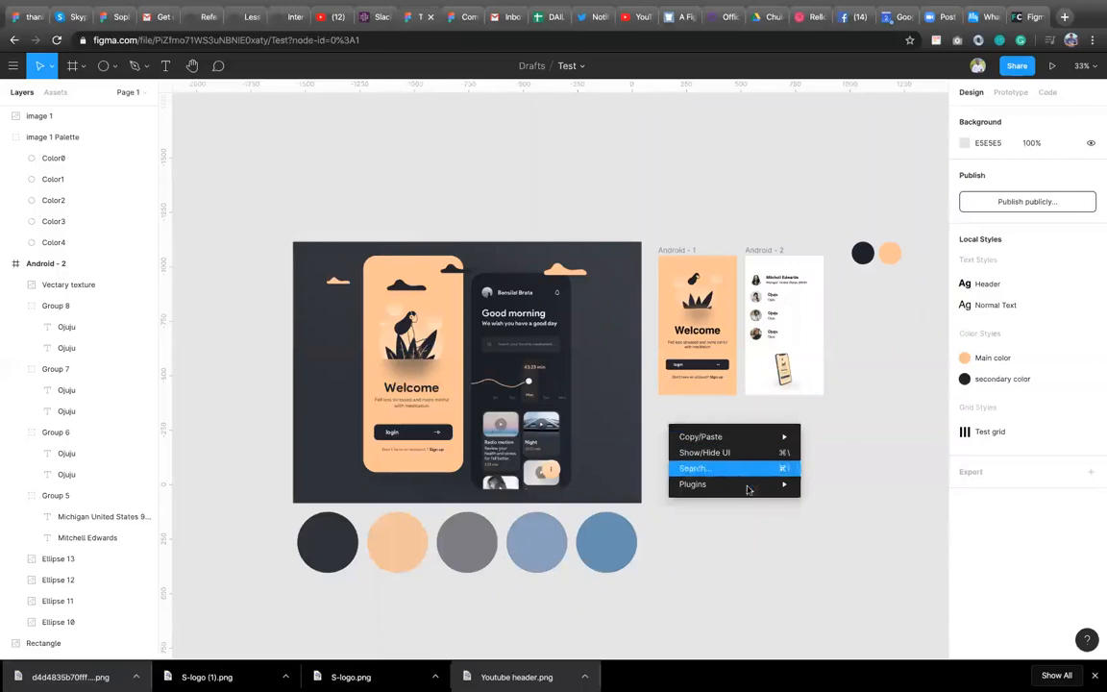
pyautogui.moveTo(749, 484)
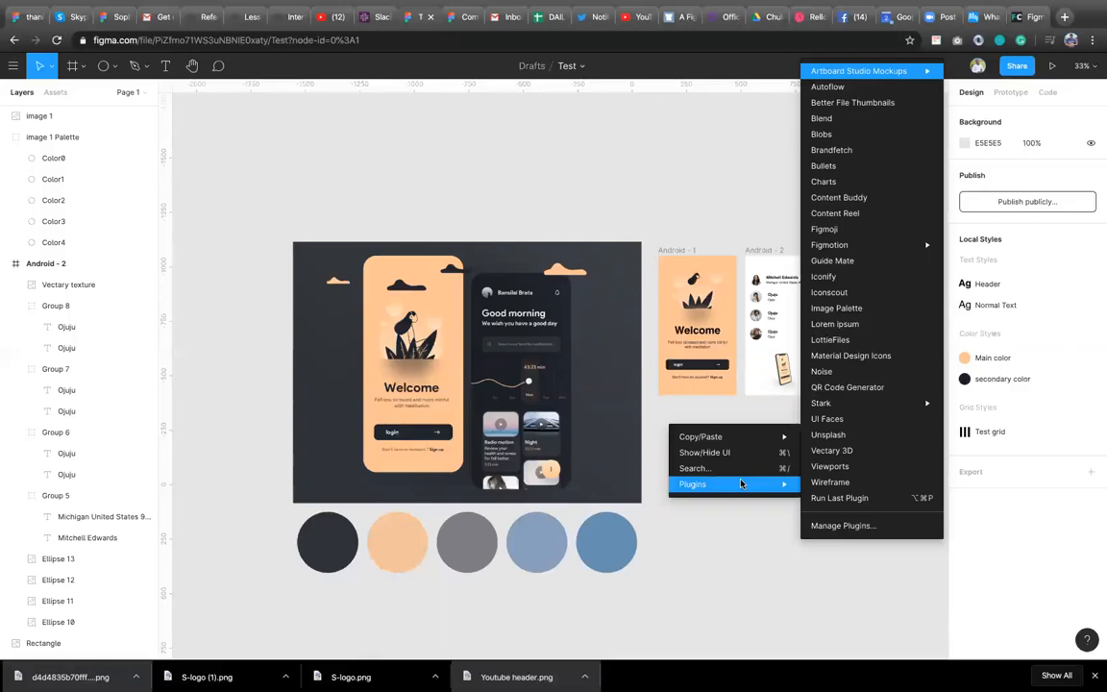
pyautogui.click(852, 184)
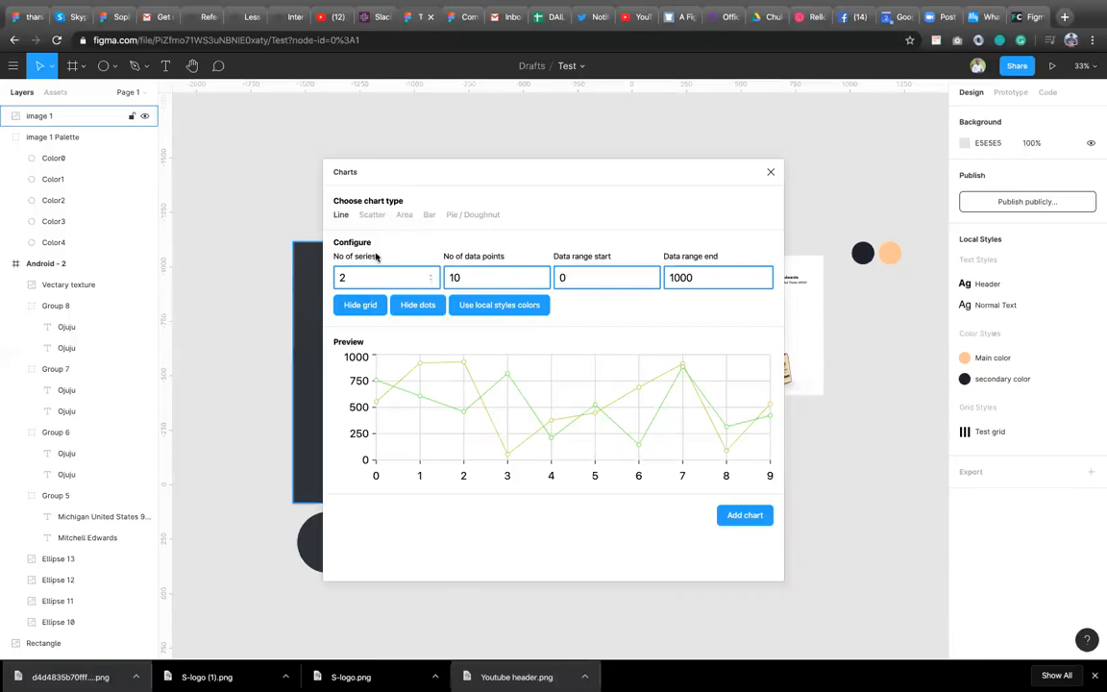
pyautogui.click(487, 219)
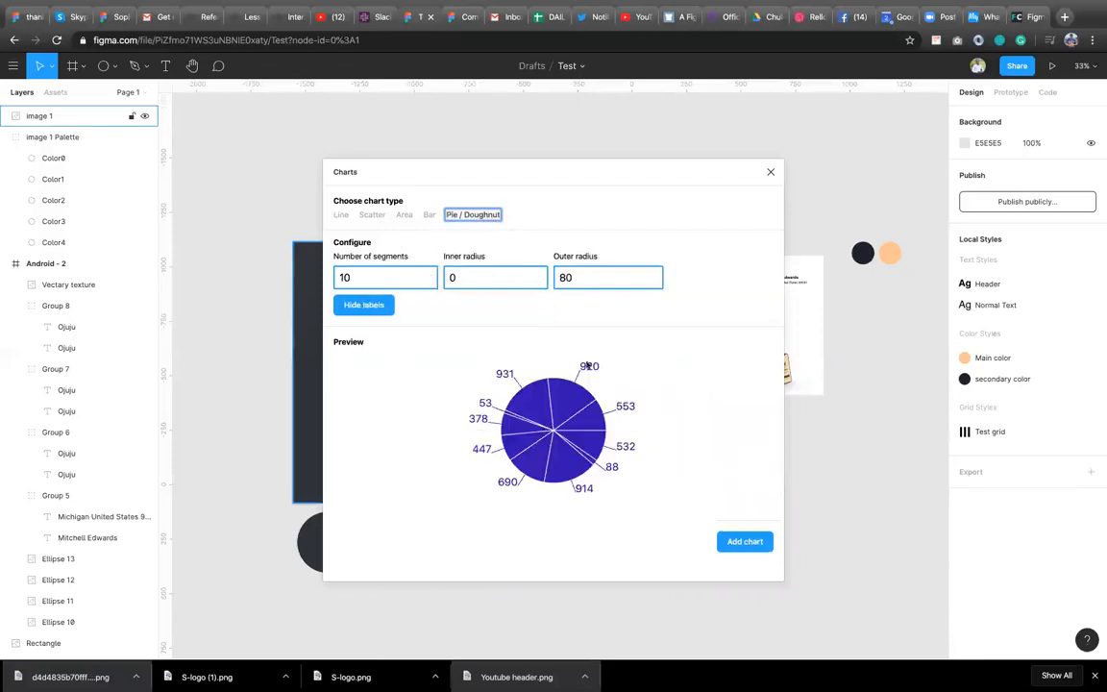
pyautogui.click(377, 276)
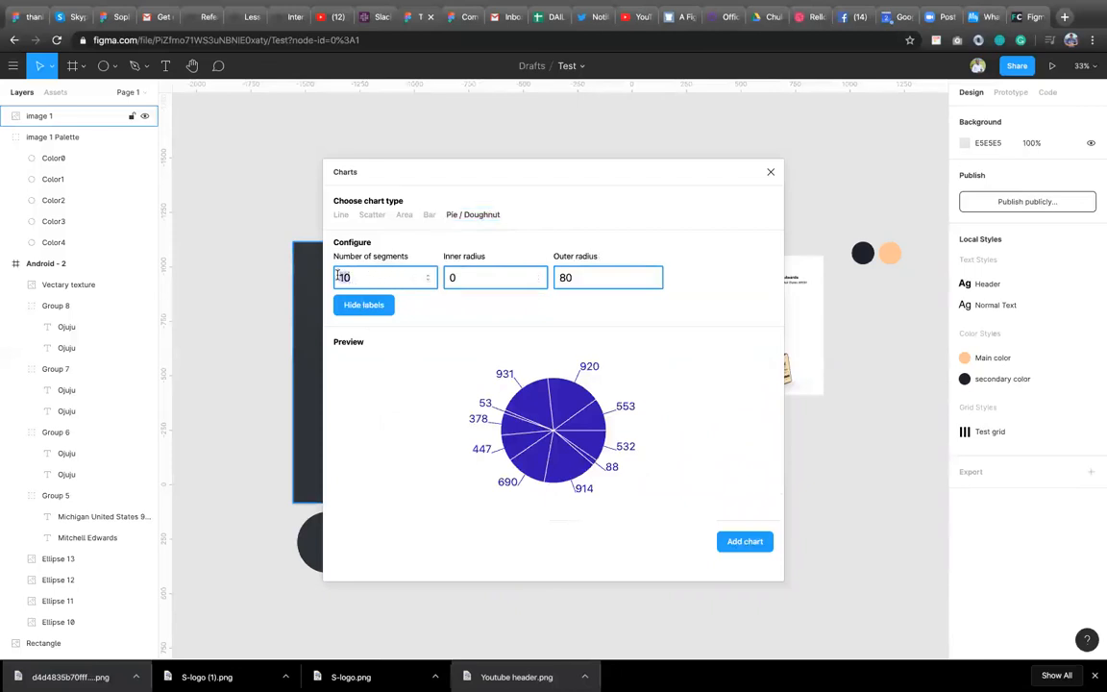
pyautogui.write('5')
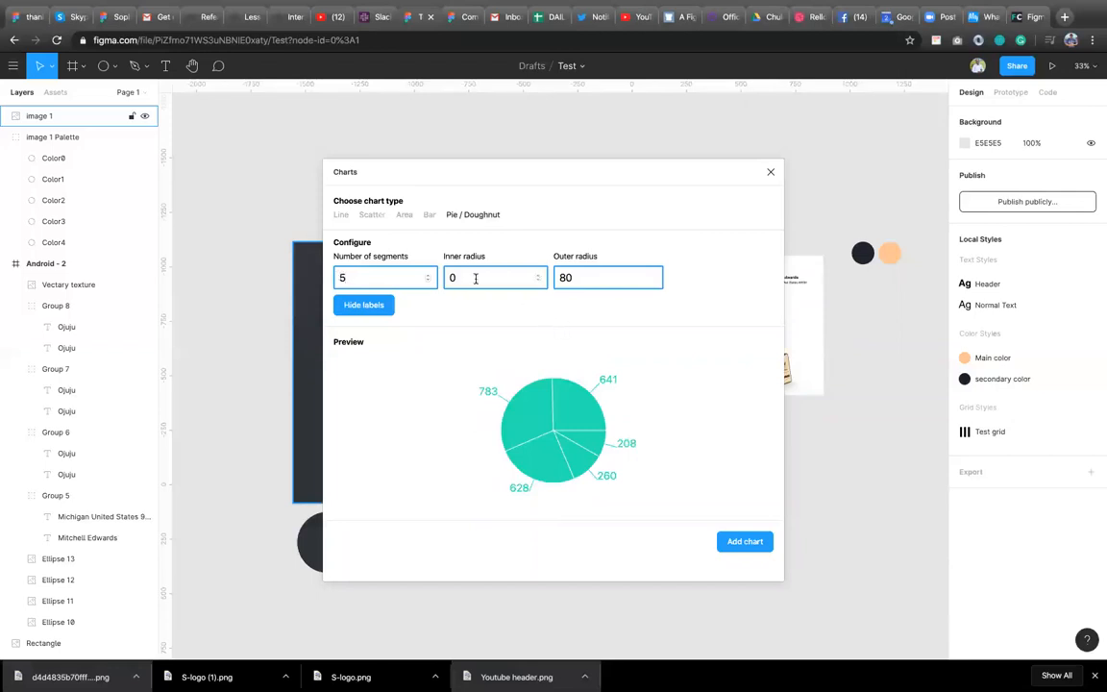
# Set the doughnut chart's inner radius to 40 and outer radius to 84.
pyautogui.click(539, 276)
pyautogui.click(539, 275)
pyautogui.click(539, 276)
pyautogui.click(539, 276)
pyautogui.click(539, 276)
pyautogui.click(540, 276)
pyautogui.click(539, 276)
pyautogui.click(539, 276)
pyautogui.click(539, 276)
pyautogui.click(540, 276)
pyautogui.click(539, 276)
pyautogui.click(540, 276)
pyautogui.click(539, 276)
pyautogui.click(540, 276)
pyautogui.click(539, 276)
pyautogui.click(540, 276)
pyautogui.click(540, 276)
pyautogui.click(540, 276)
pyautogui.click(539, 276)
pyautogui.click(539, 276)
pyautogui.click(540, 276)
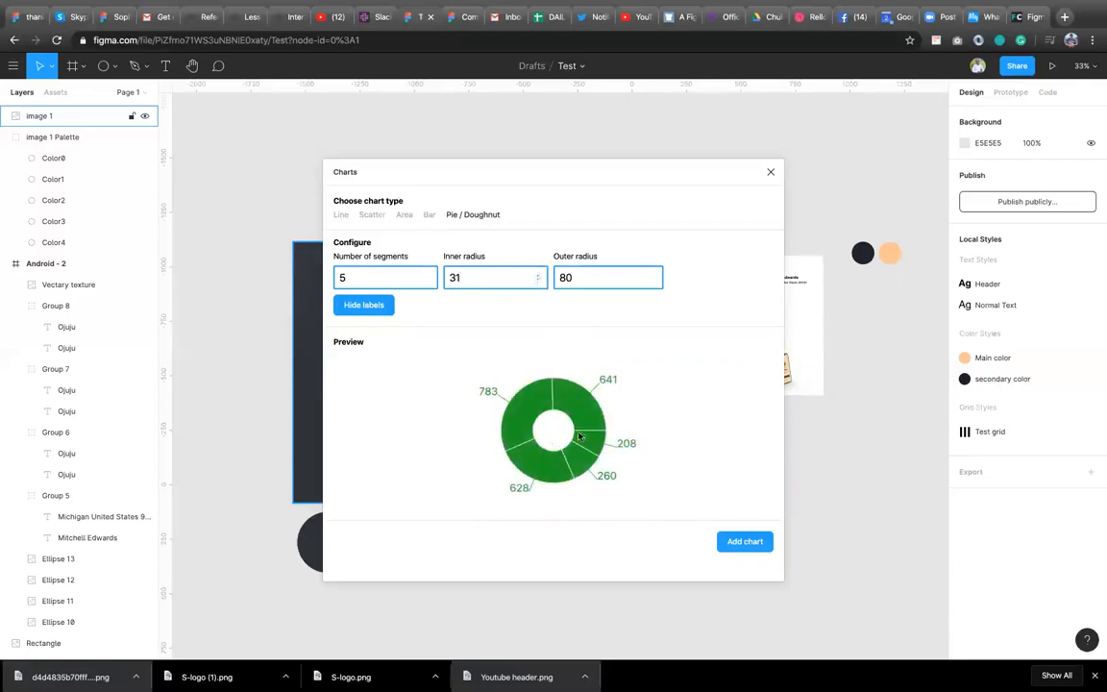
pyautogui.click(538, 279)
pyautogui.click(538, 279)
pyautogui.click(539, 279)
pyautogui.click(538, 279)
pyautogui.click(539, 279)
pyautogui.click(538, 279)
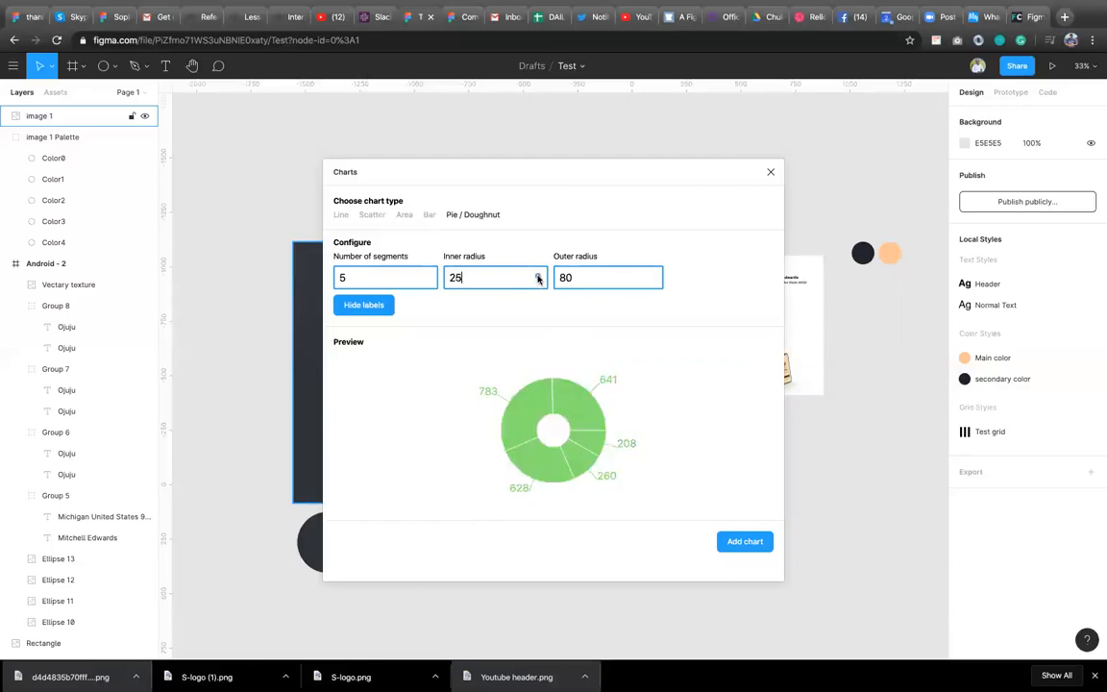
pyautogui.click(538, 275)
pyautogui.click(538, 275)
pyautogui.click(538, 275)
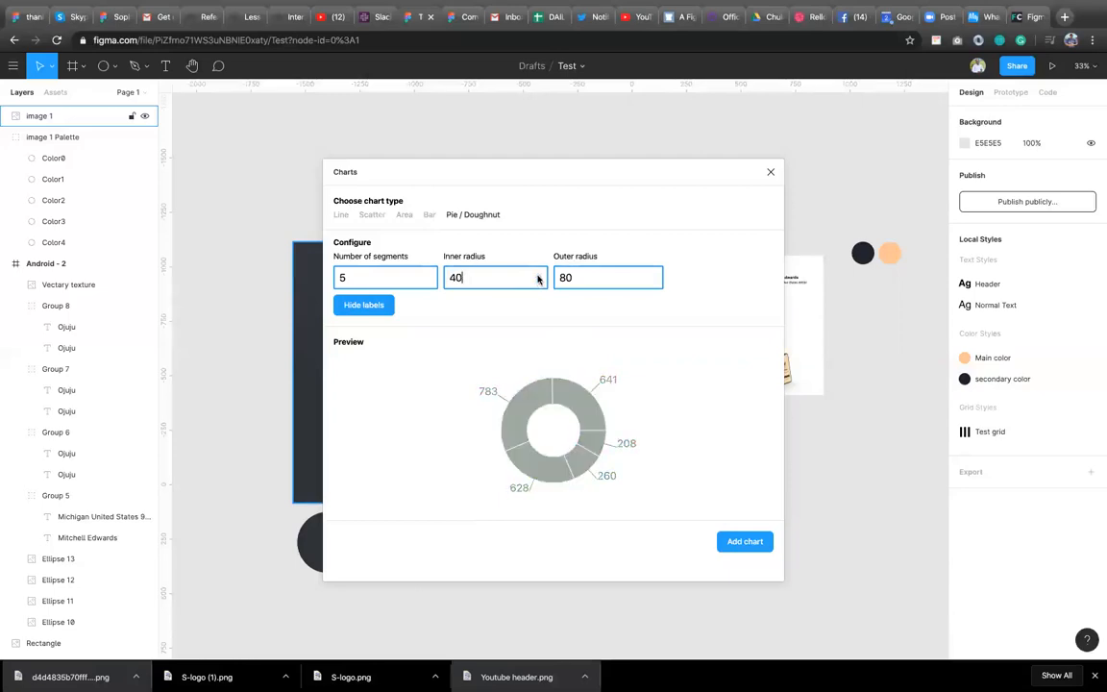
pyautogui.click(652, 276)
pyautogui.click(653, 276)
pyautogui.click(653, 276)
pyautogui.click(652, 275)
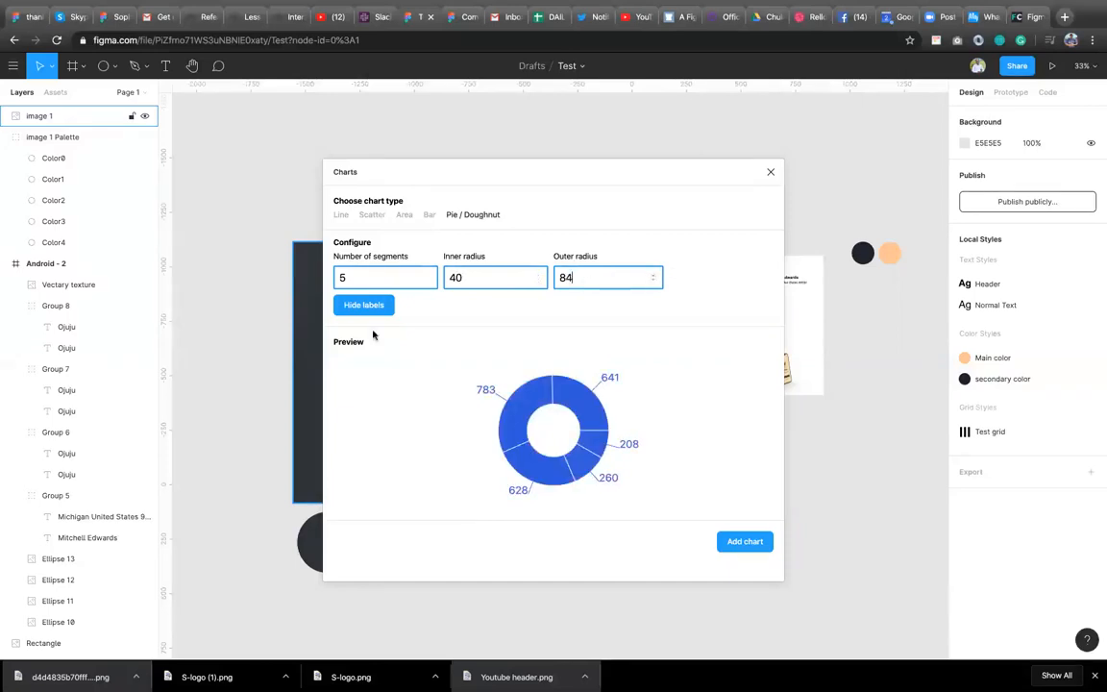
# Set the number of segments to 6 and add the doughnut chart to the canvas.
pyautogui.click(428, 276)
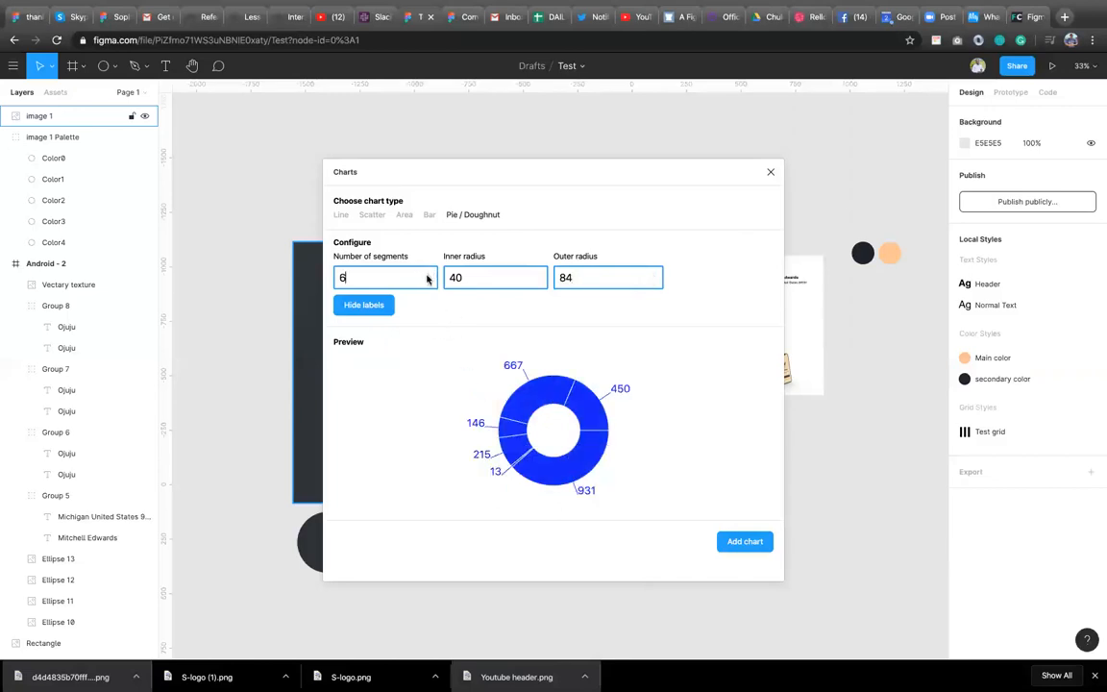
pyautogui.click(380, 313)
pyautogui.click(381, 315)
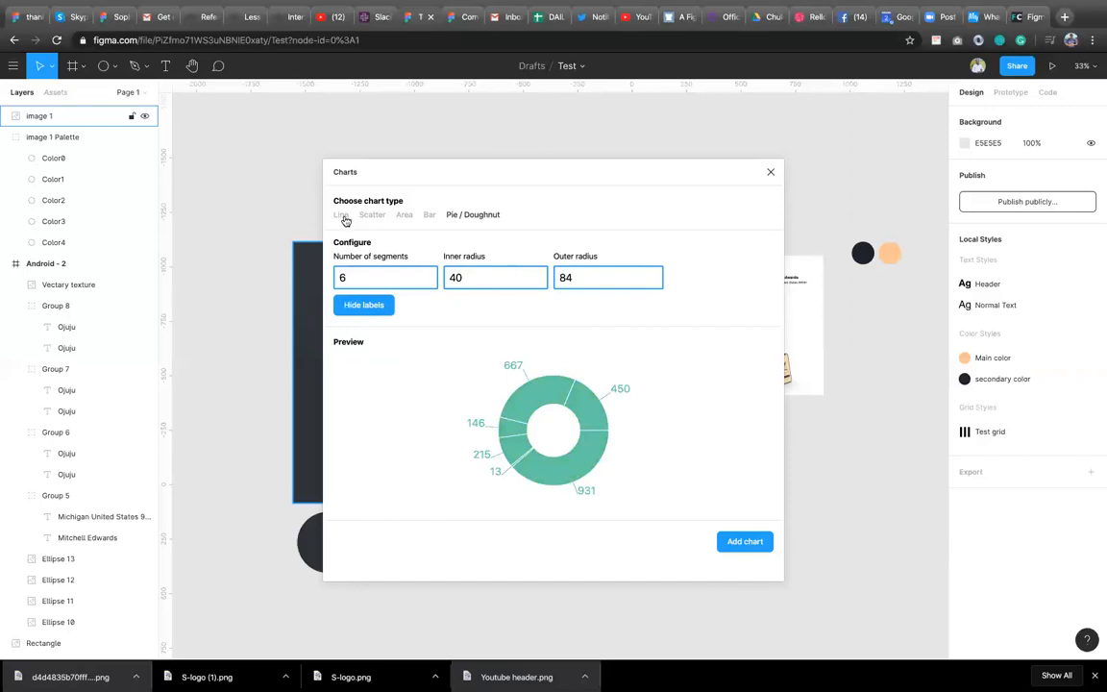
pyautogui.click(342, 215)
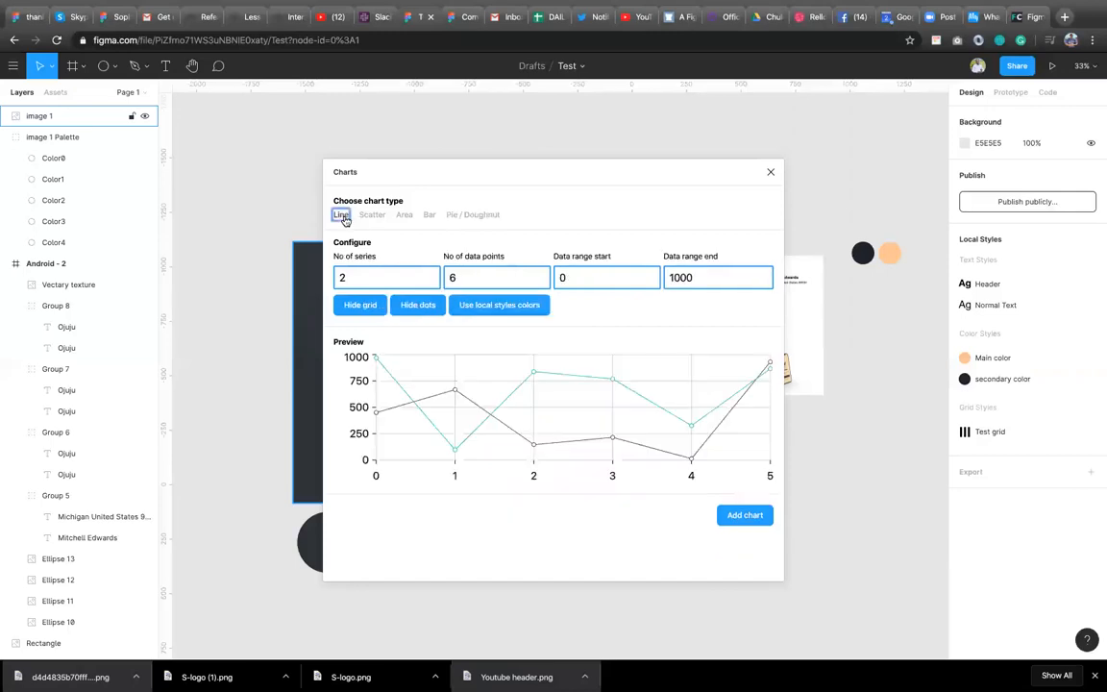
pyautogui.click(467, 215)
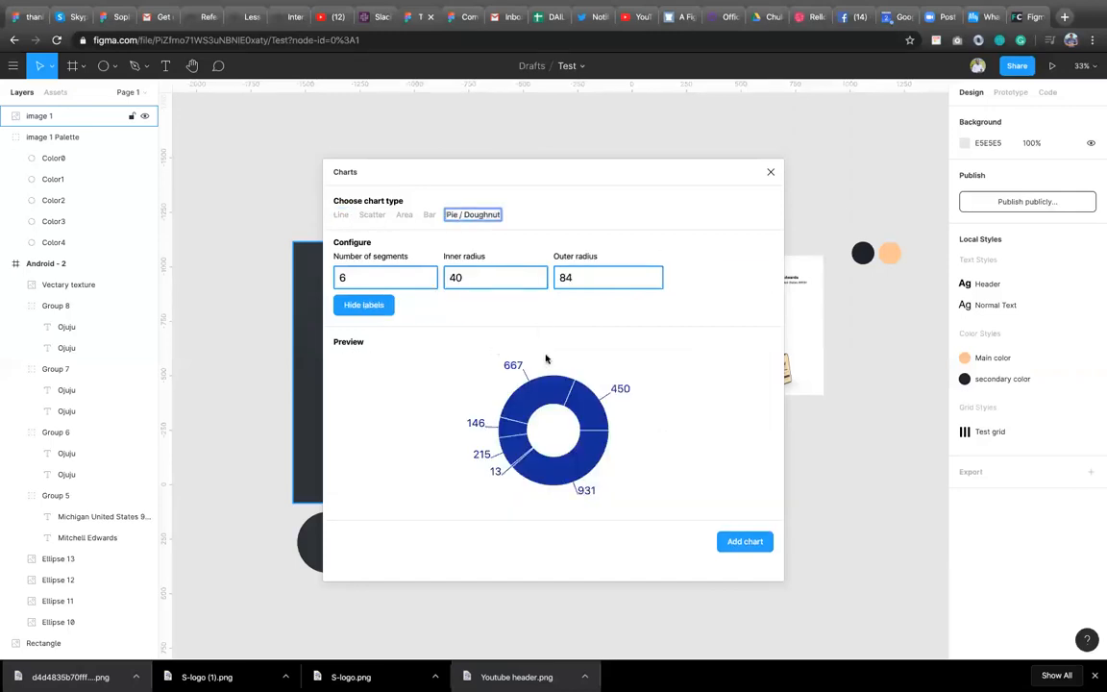
pyautogui.click(766, 541)
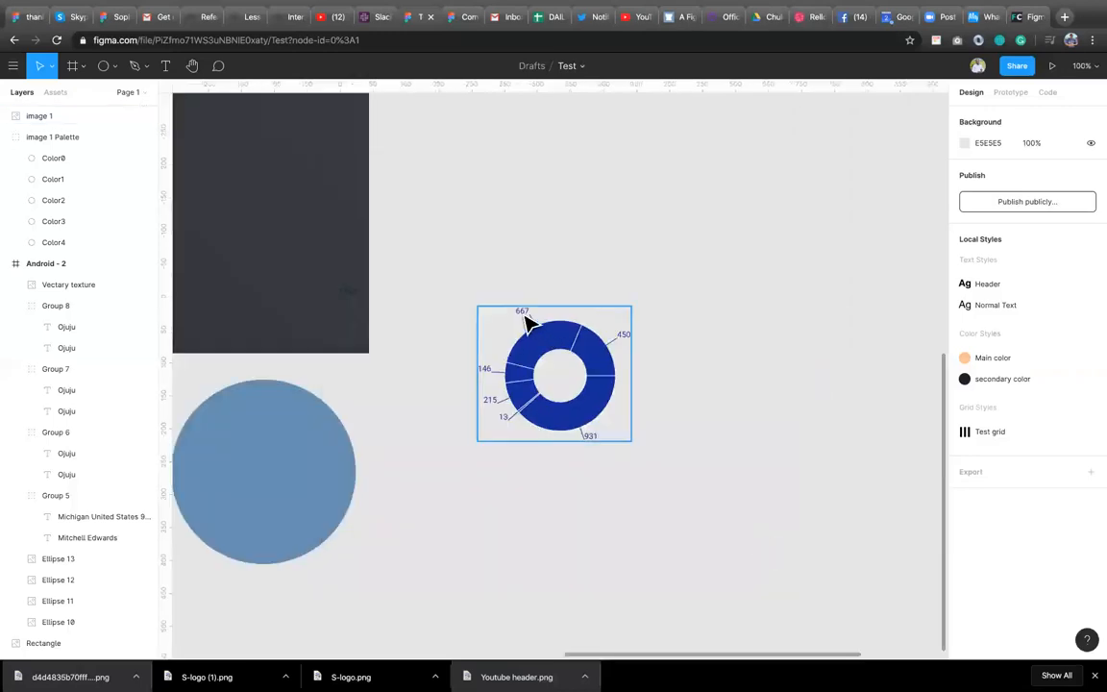
# Drill into the doughnut chart group to select the 667 label.
pyautogui.click(525, 315)
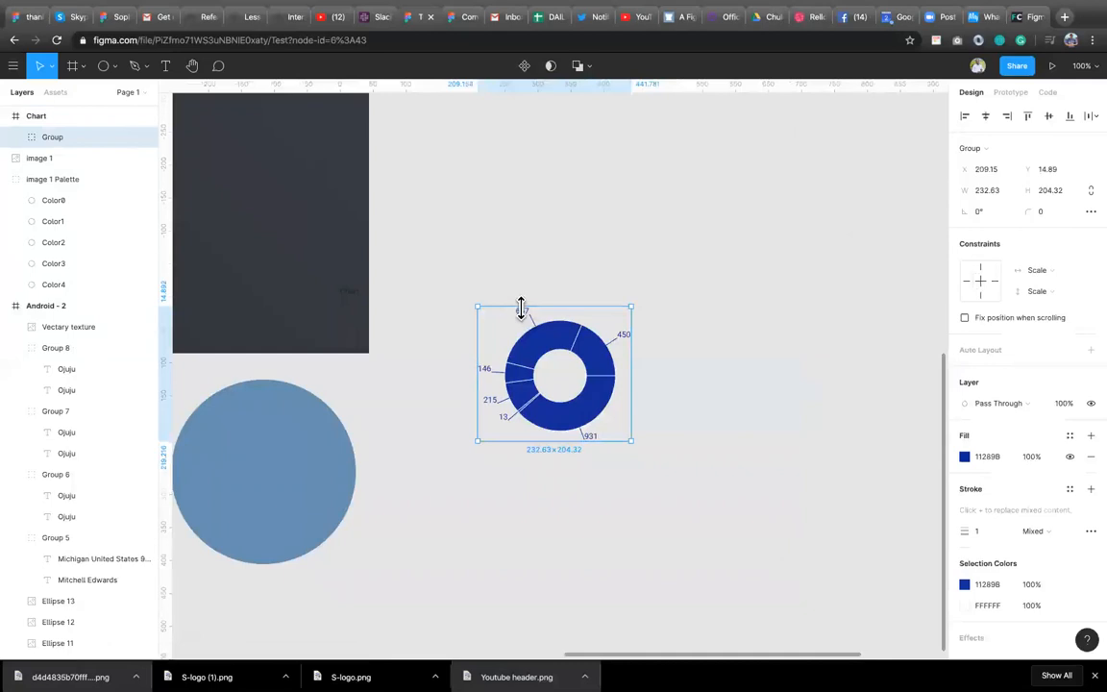
pyautogui.doubleClick(524, 323)
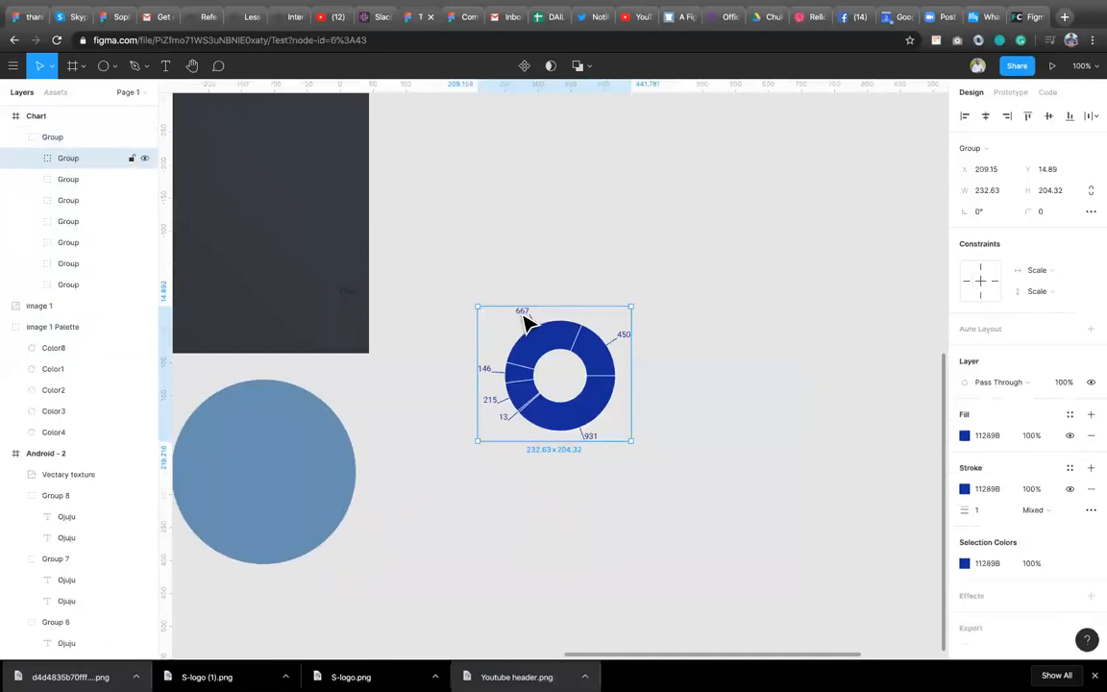
pyautogui.doubleClick(520, 313)
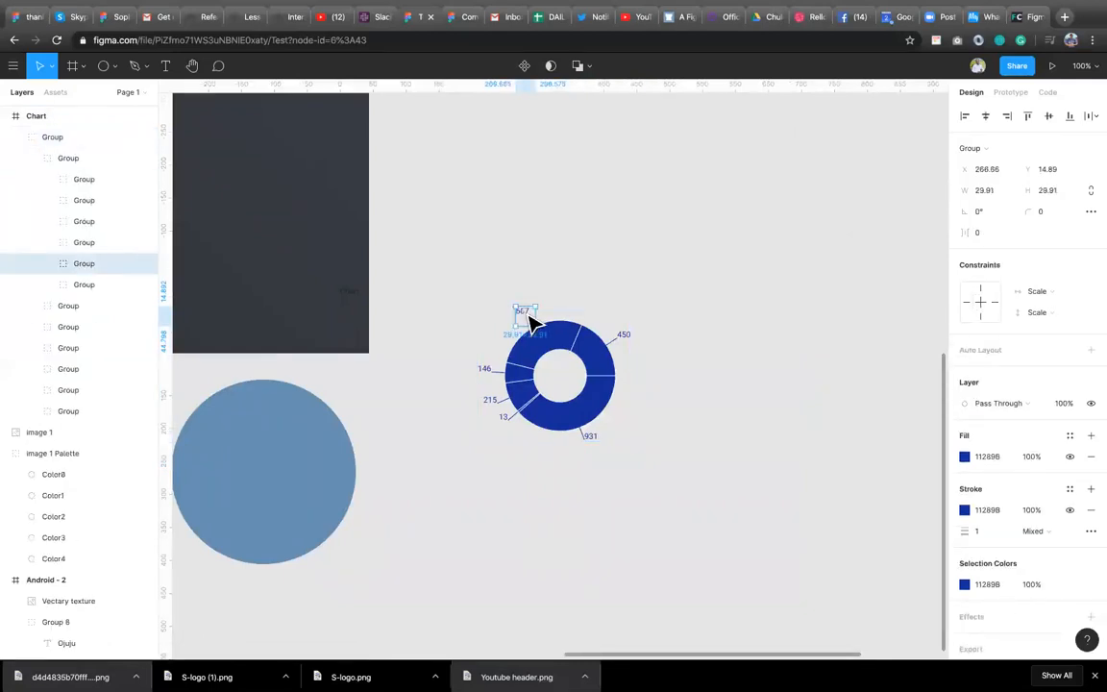
pyautogui.doubleClick(530, 322)
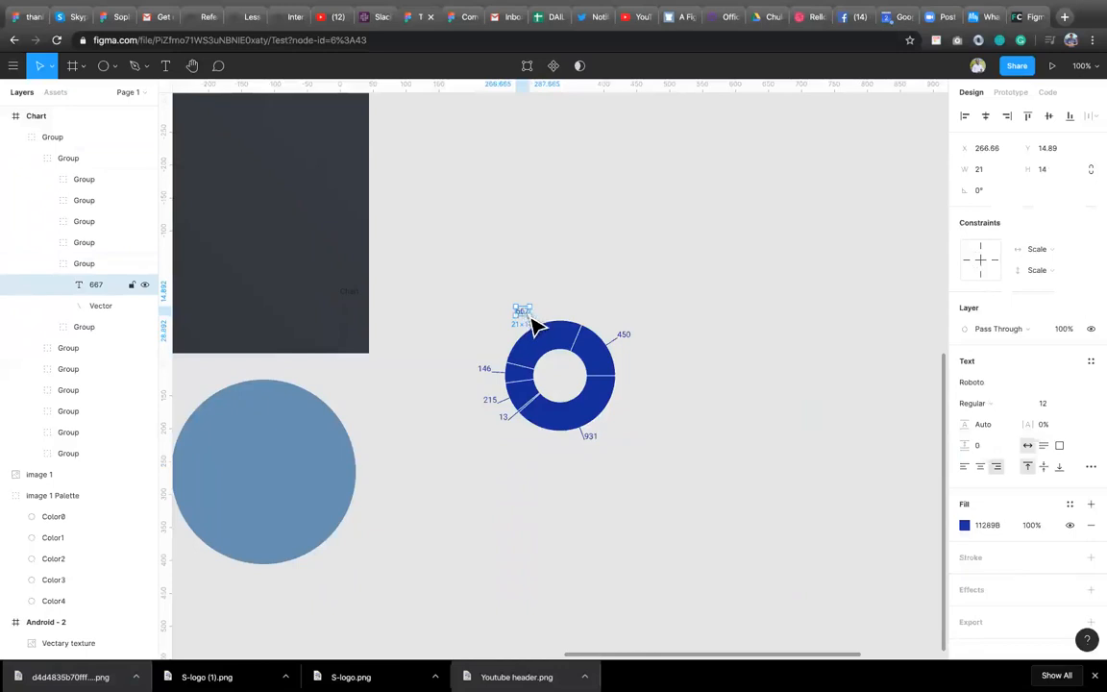
# Open the Charts plugin, choose the Bar chart type and set the number of series to 3.
pyautogui.rightClick(670, 267)
pyautogui.moveTo(707, 312)
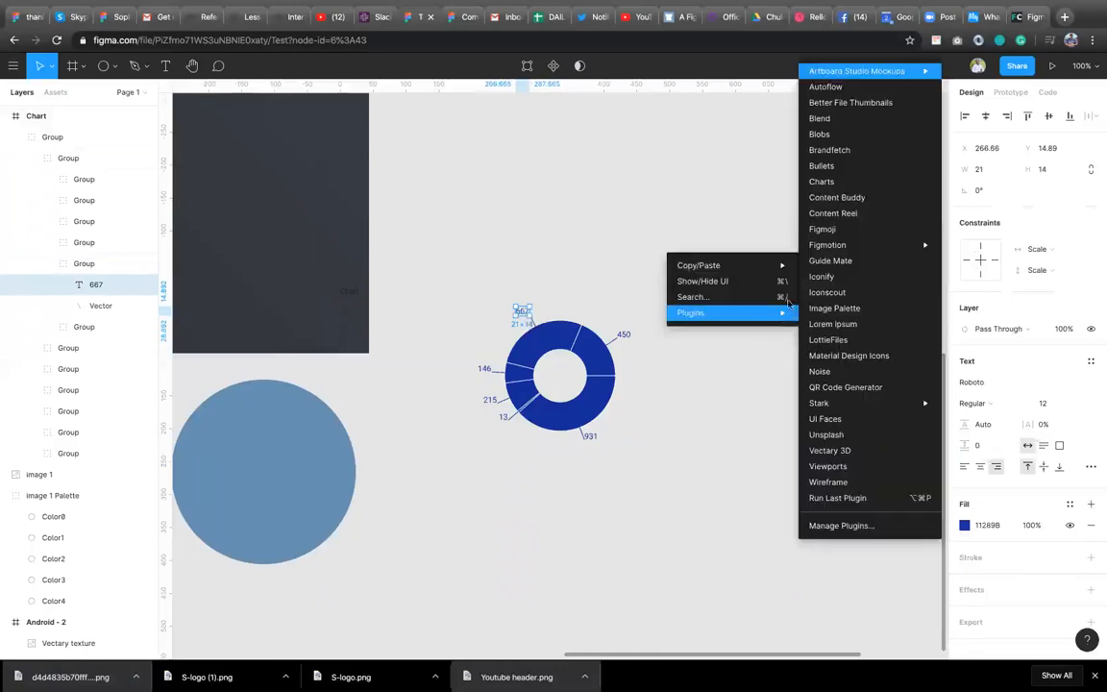
pyautogui.click(834, 183)
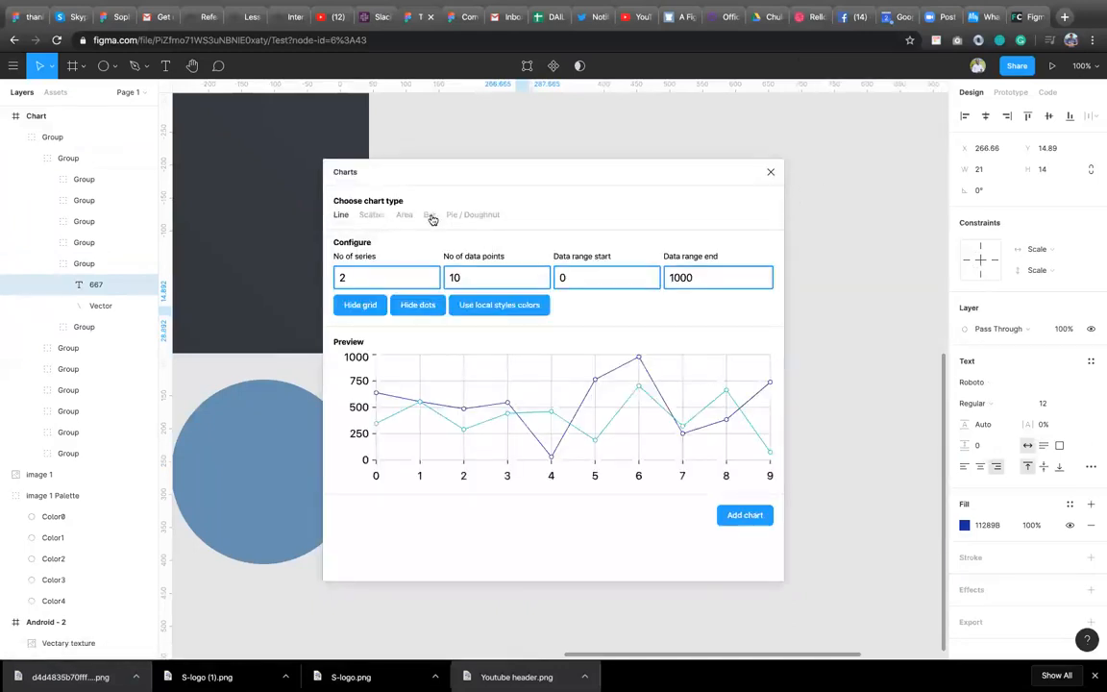
pyautogui.click(429, 215)
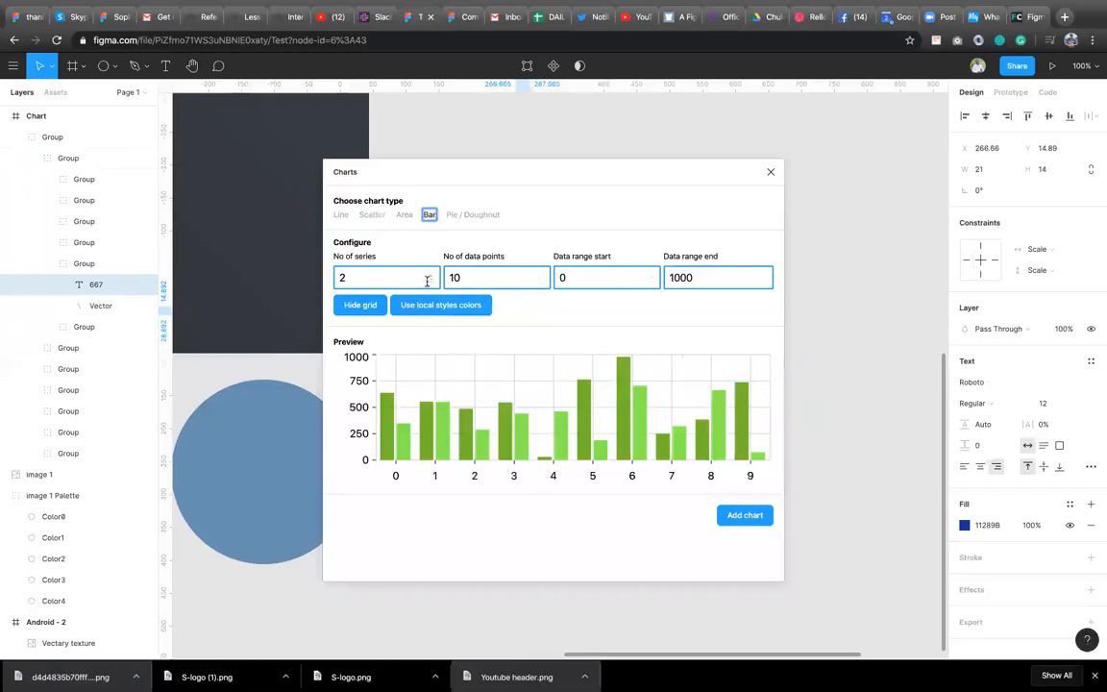
pyautogui.click(431, 276)
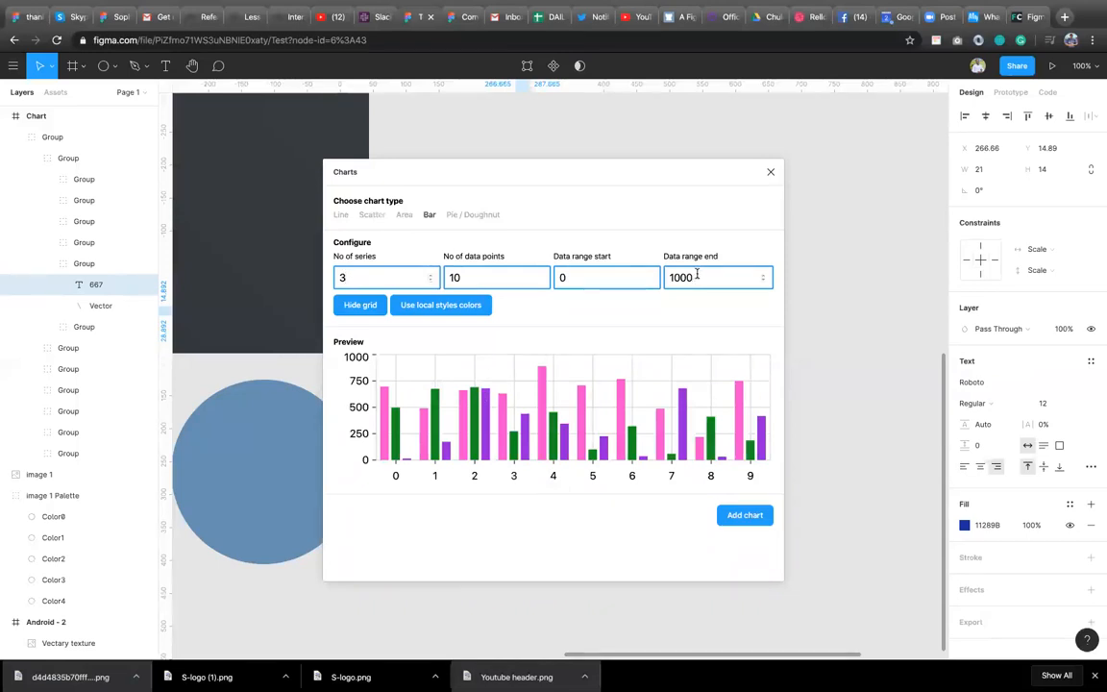
# Set the bar chart's data range end to 990.
pyautogui.click(764, 283)
pyautogui.click(765, 283)
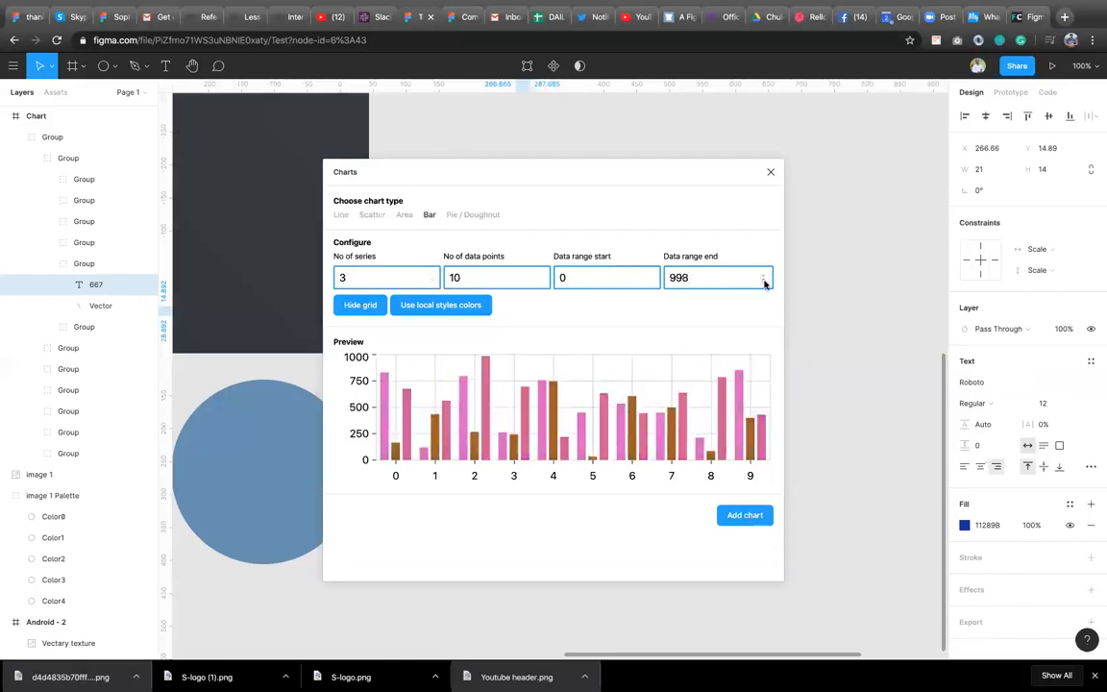
pyautogui.click(765, 284)
pyautogui.click(765, 284)
pyautogui.click(765, 284)
pyautogui.click(765, 284)
pyautogui.click(765, 283)
pyautogui.click(766, 283)
pyautogui.click(765, 283)
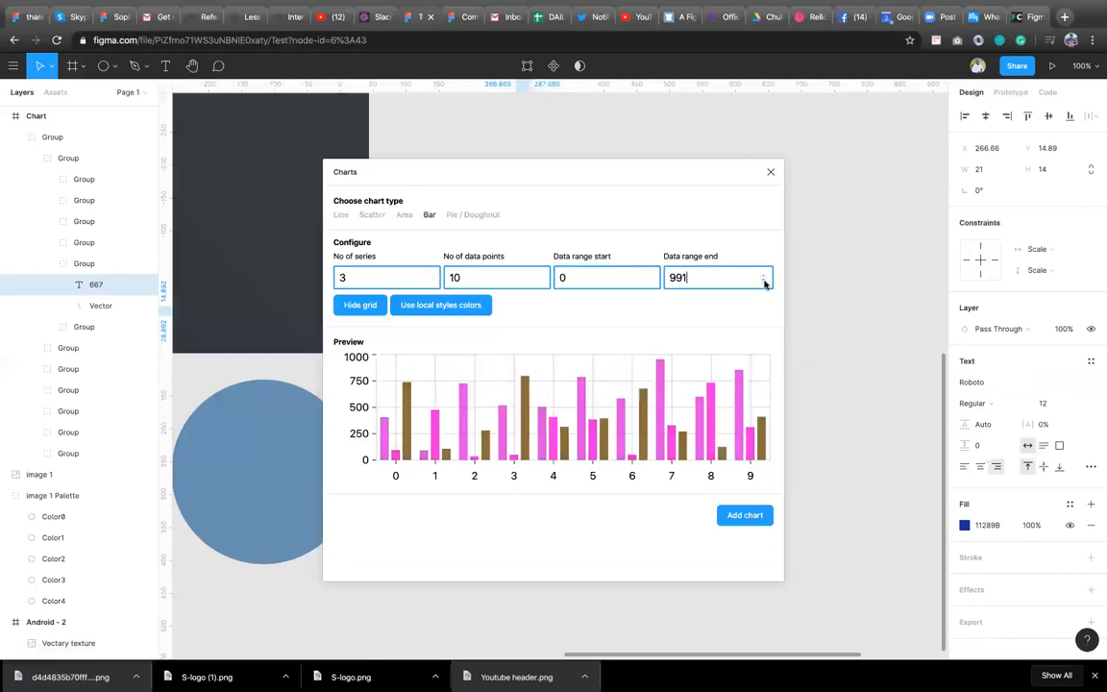
pyautogui.click(764, 283)
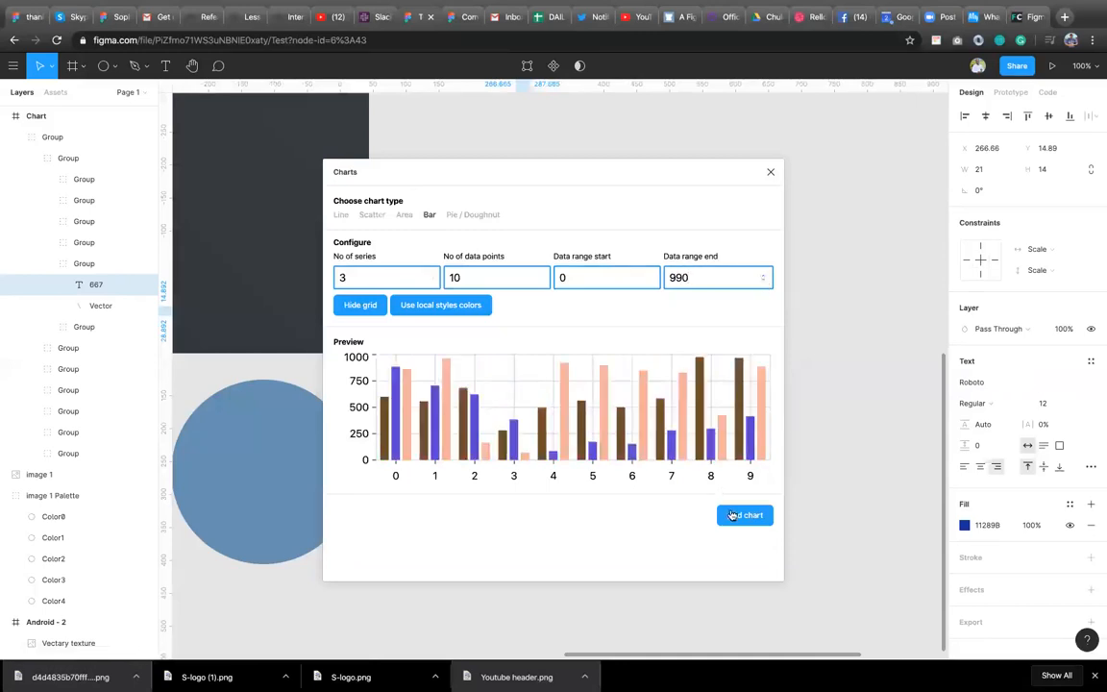
# Add the bar chart to the canvas and undo the last canvas change.
pyautogui.click(738, 516)
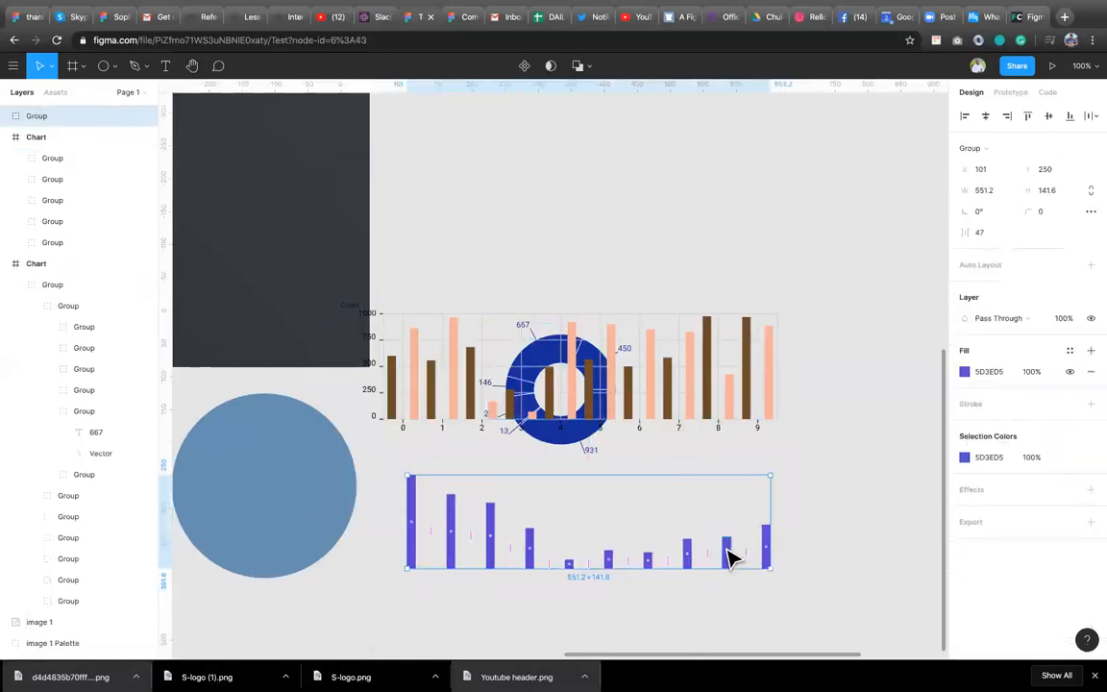
pyautogui.press('super+z')
pyautogui.click(524, 514)
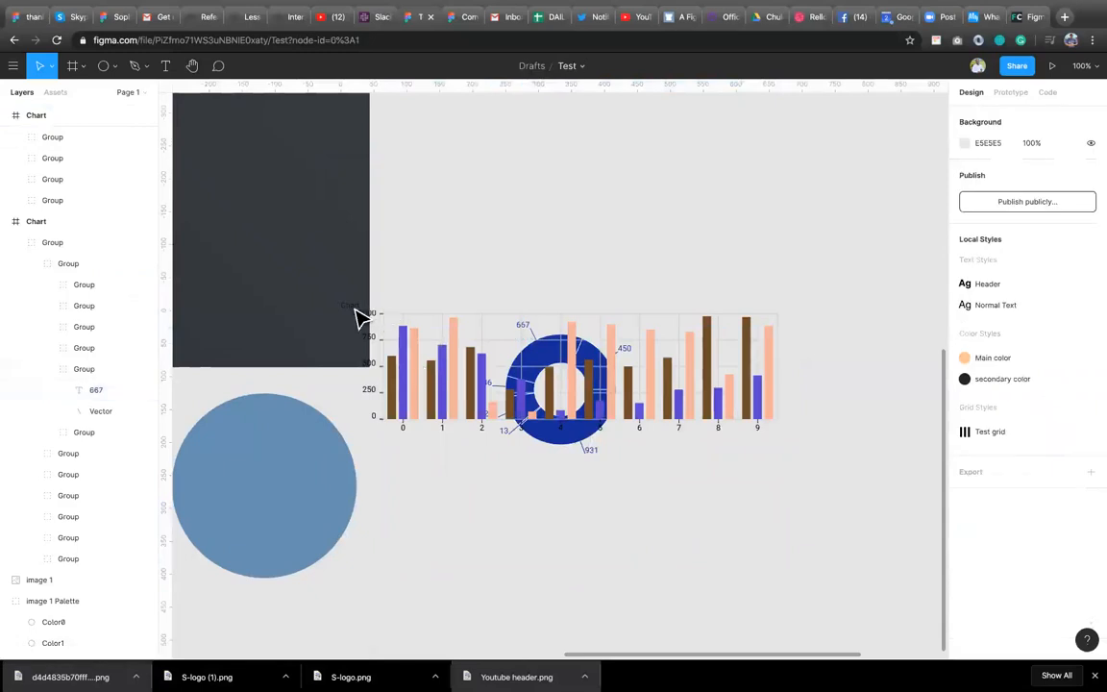
# Move the bar chart above the doughnut chart.
pyautogui.click(448, 395)
pyautogui.moveTo(448, 394); pyautogui.dragTo(534, 229)
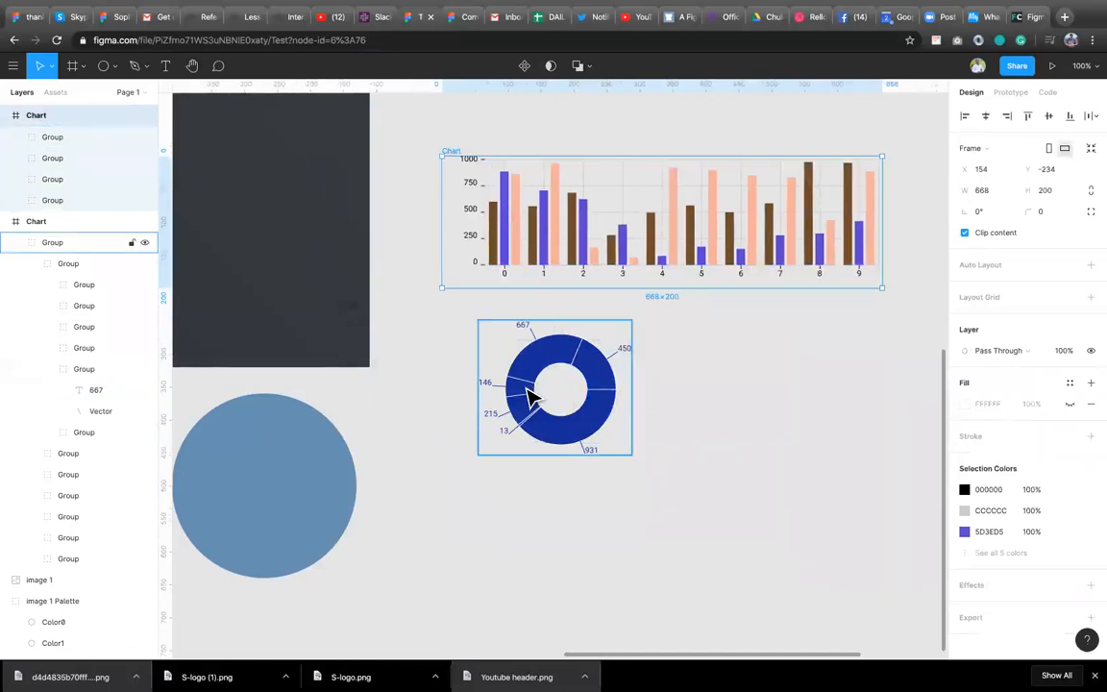
# With the doughnut chart selected, reopen the Charts plugin and choose the Pie / Doughnut type.
pyautogui.click(564, 408)
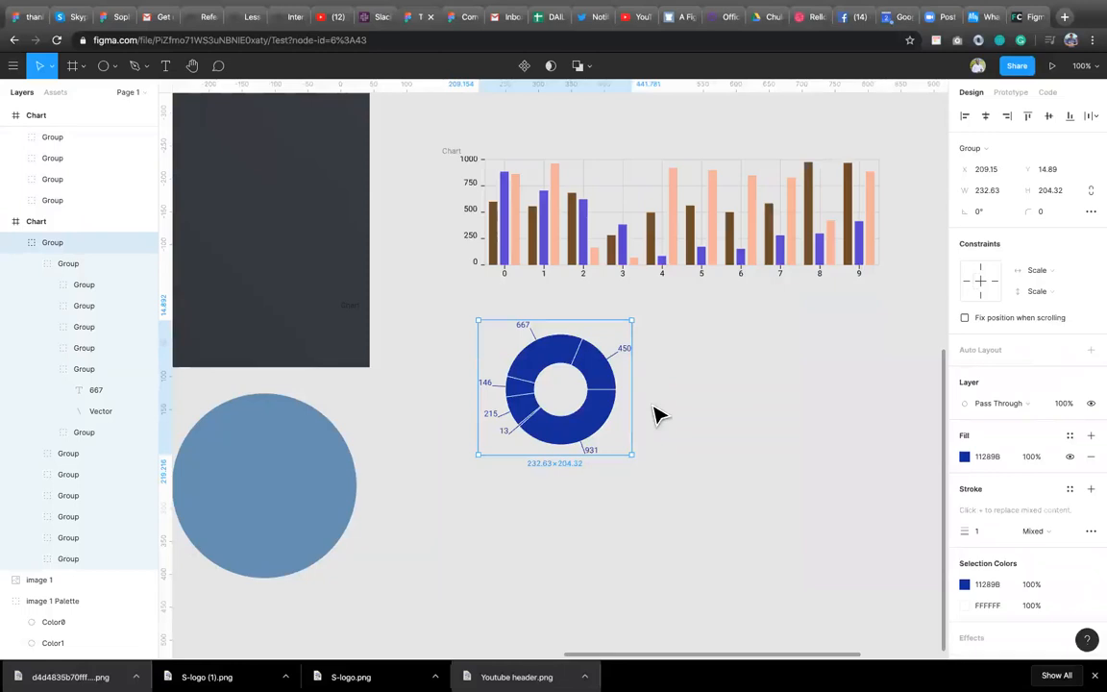
pyautogui.rightClick(654, 414)
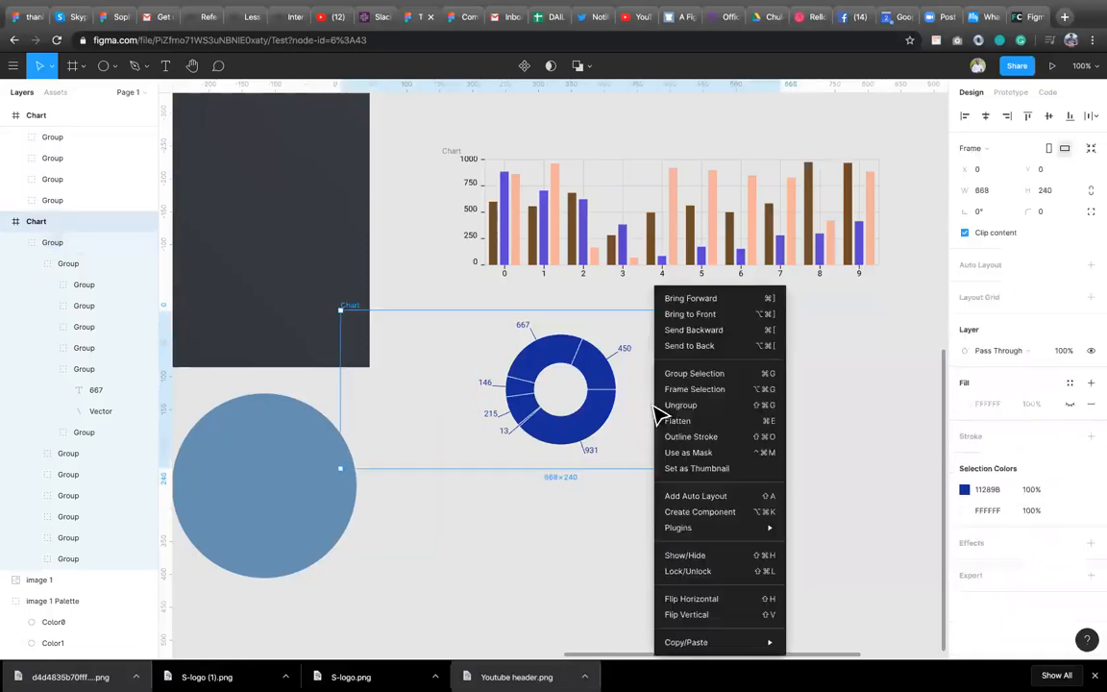
pyautogui.moveTo(722, 528)
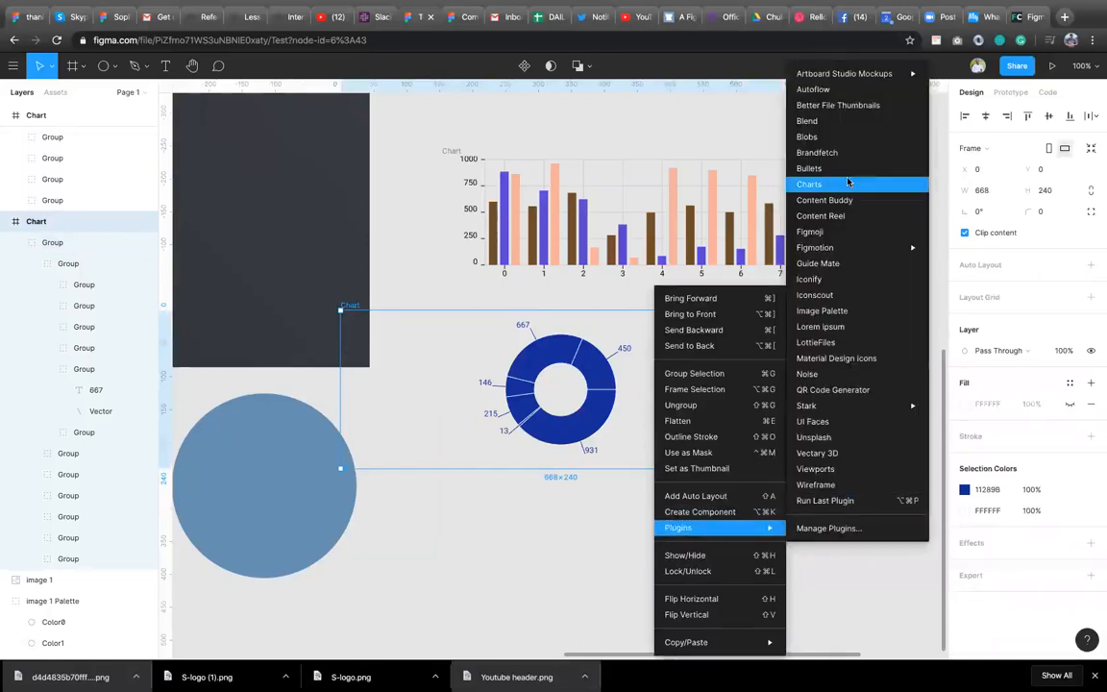
pyautogui.click(848, 181)
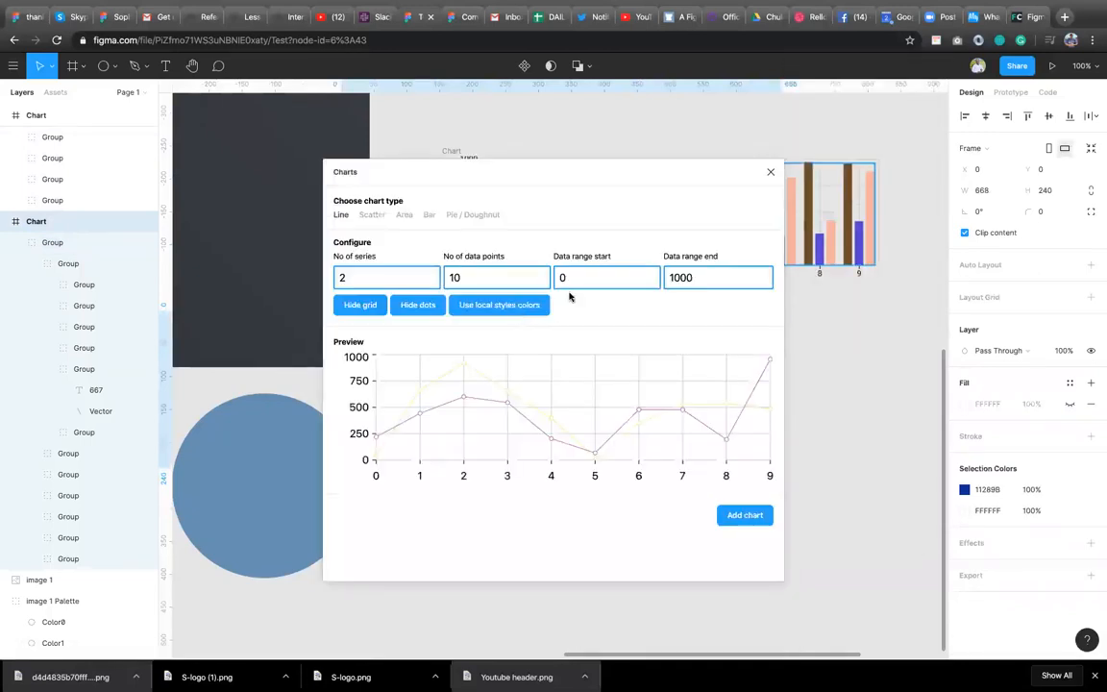
pyautogui.click(470, 215)
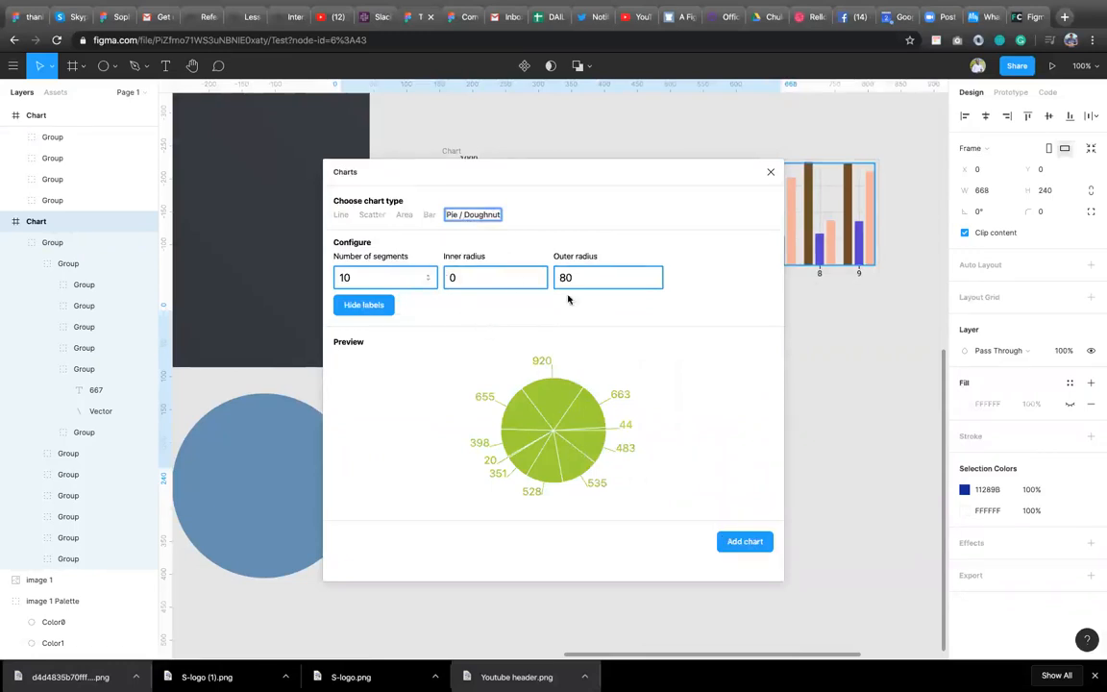
# Set the number of segments to 3 and add the pie chart to the canvas.
pyautogui.click(429, 281)
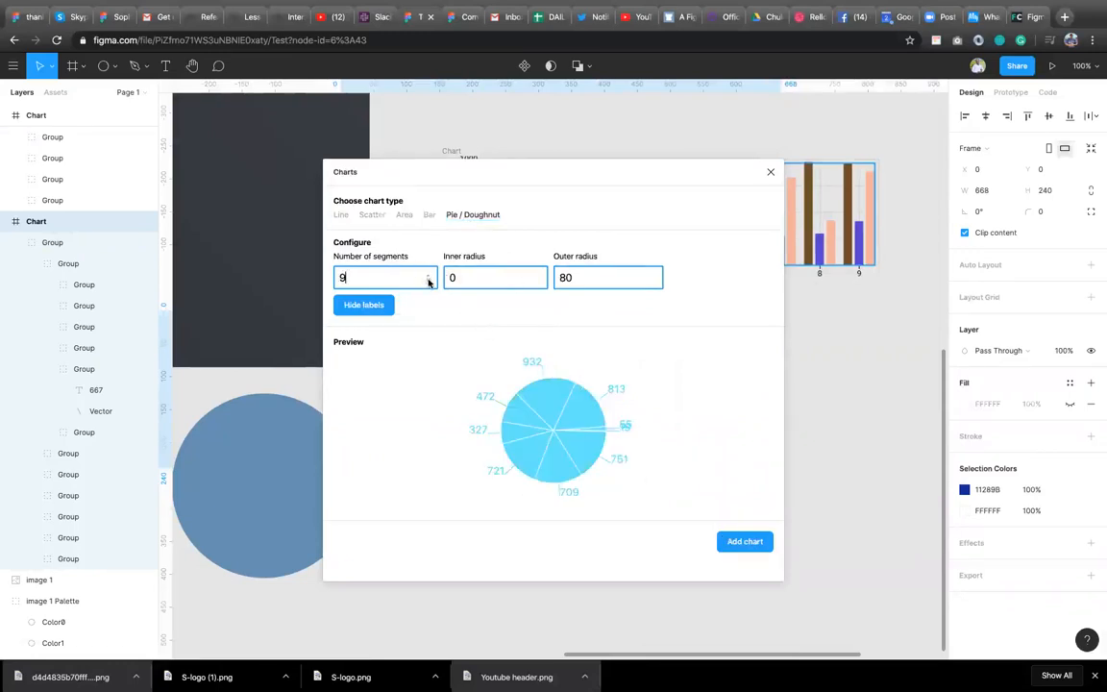
pyautogui.click(428, 281)
pyautogui.click(429, 281)
pyautogui.click(428, 280)
pyautogui.click(428, 281)
pyautogui.click(429, 281)
pyautogui.click(429, 281)
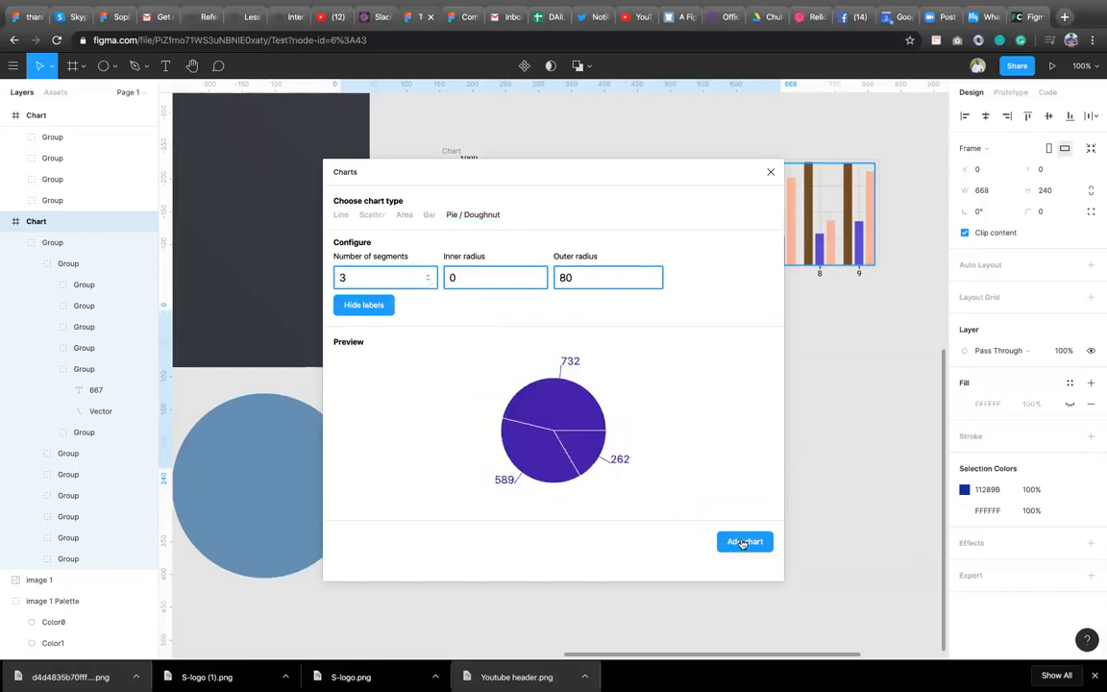
pyautogui.click(745, 546)
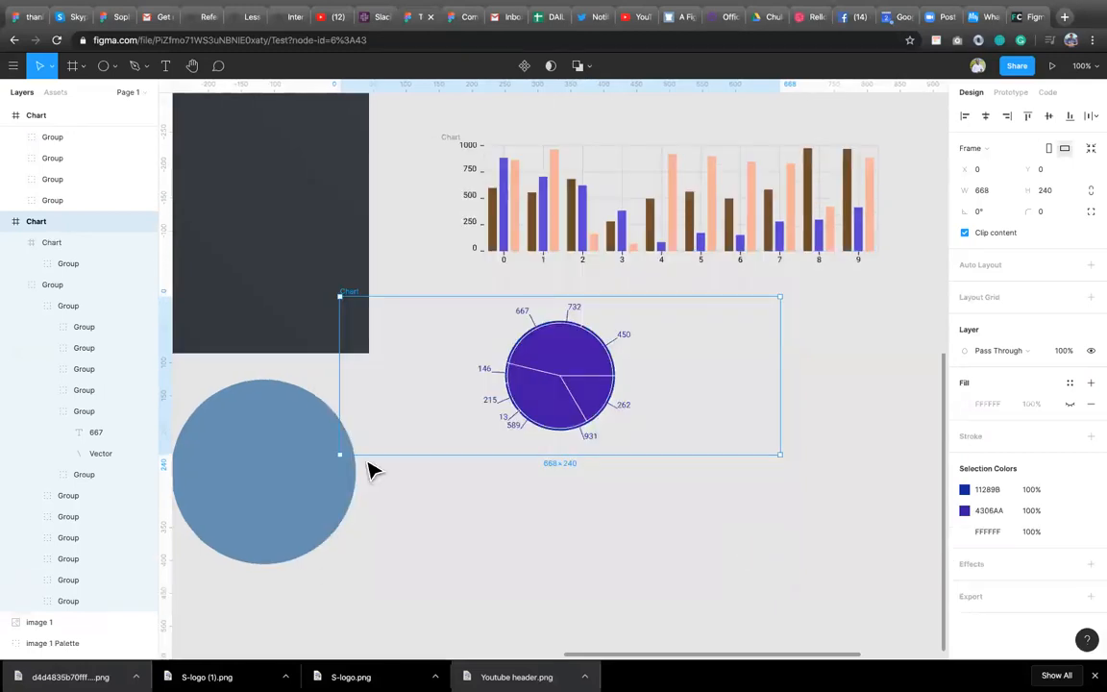
# Move the new pie chart's frame so the pie sits beside the doughnut chart.
pyautogui.moveTo(653, 445); pyautogui.dragTo(629, 445)
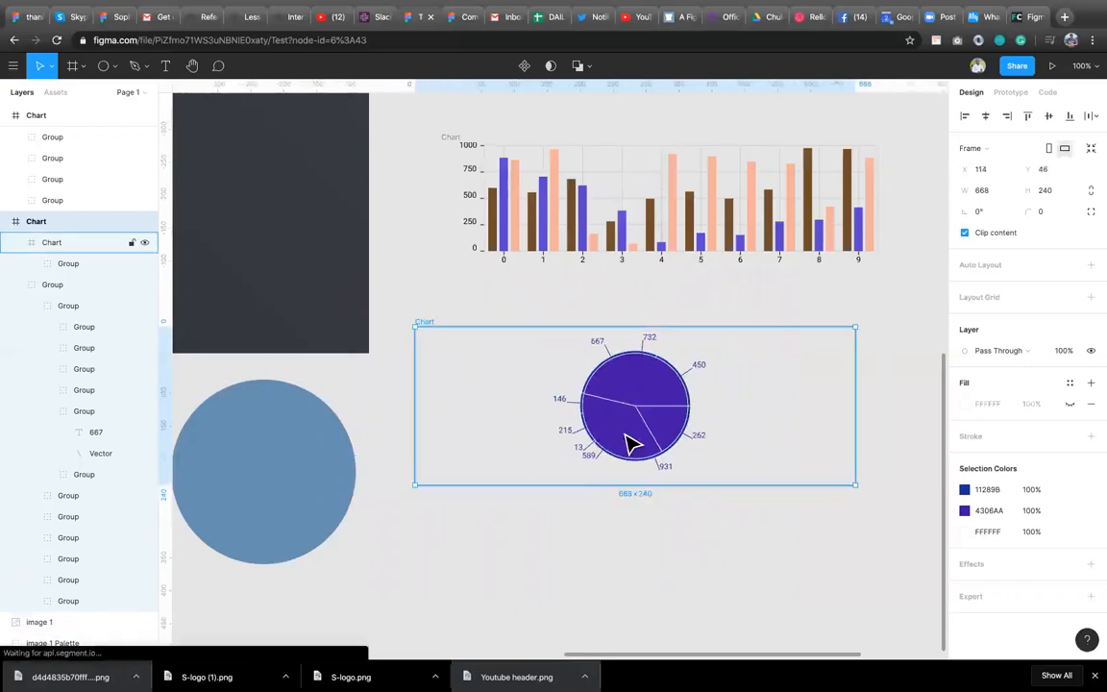
pyautogui.click(69, 242)
pyautogui.moveTo(659, 404); pyautogui.dragTo(815, 403)
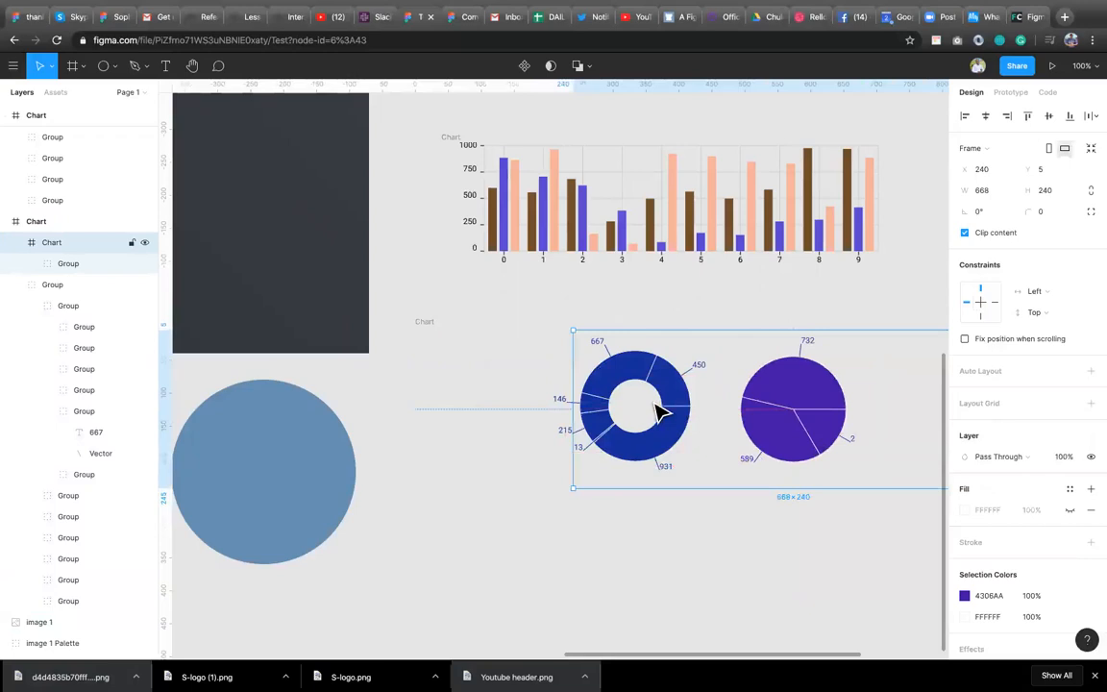
pyautogui.click(541, 481)
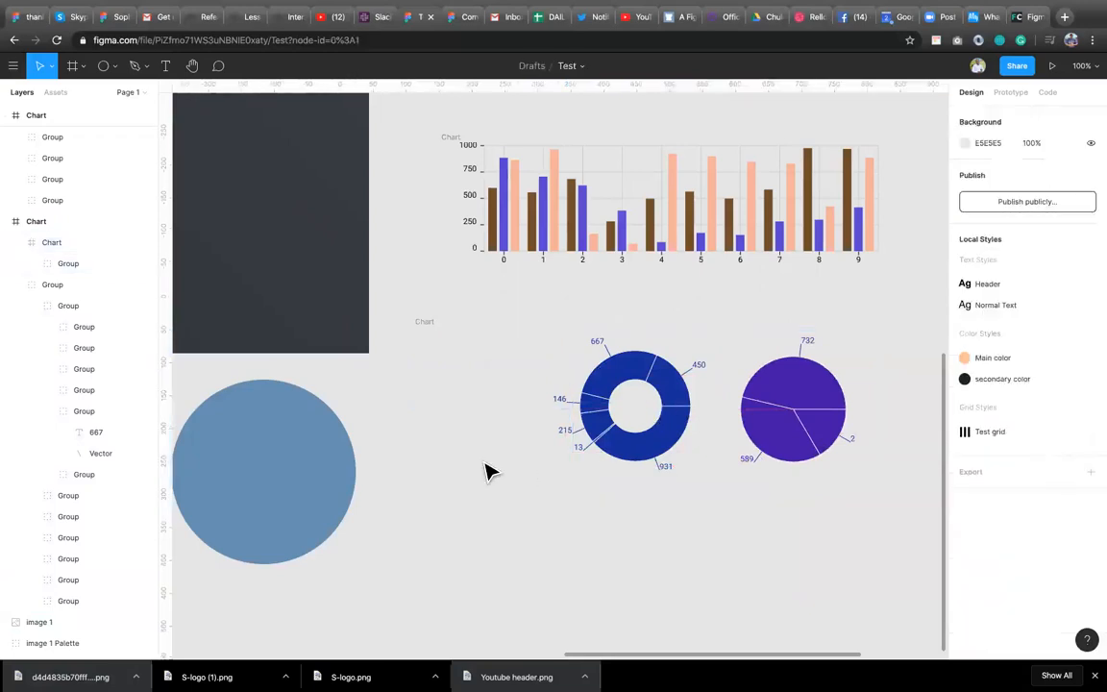
# Select both round charts and their frame and delete them.
pyautogui.moveTo(494, 394); pyautogui.dragTo(810, 415)
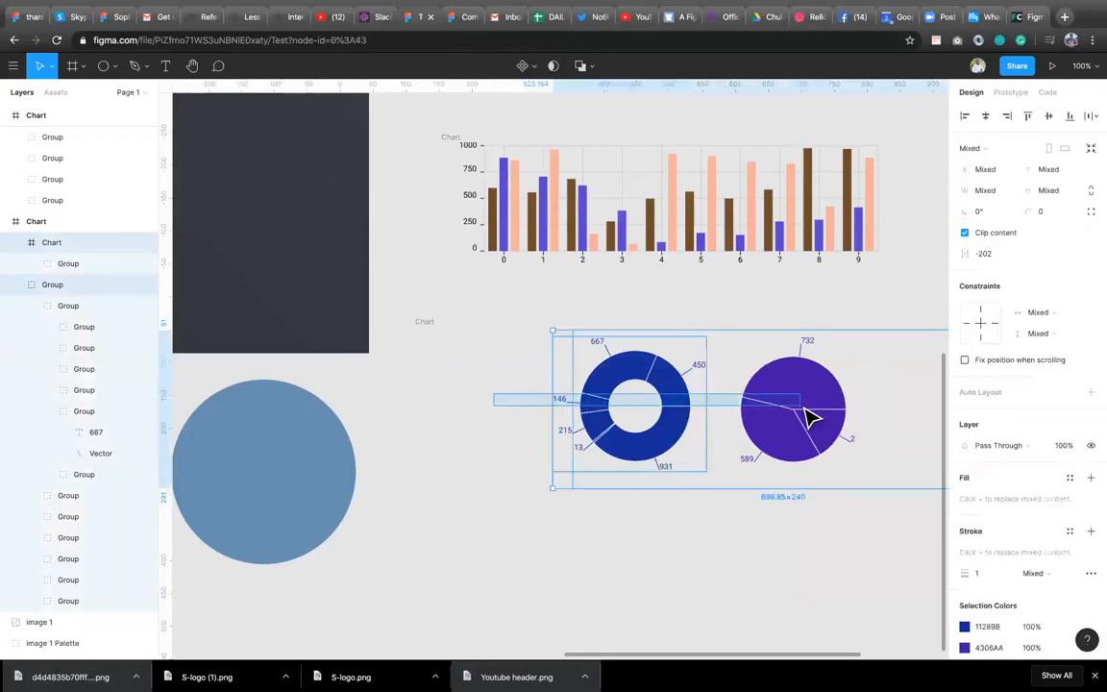
pyautogui.press('Delete')
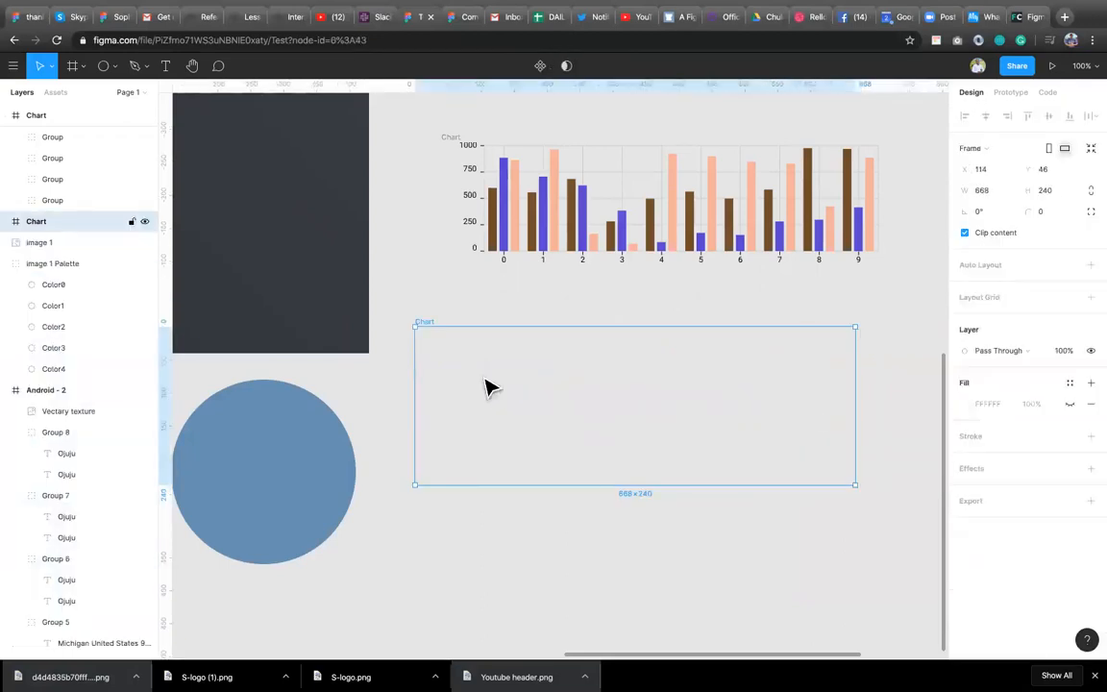
pyautogui.press('Delete')
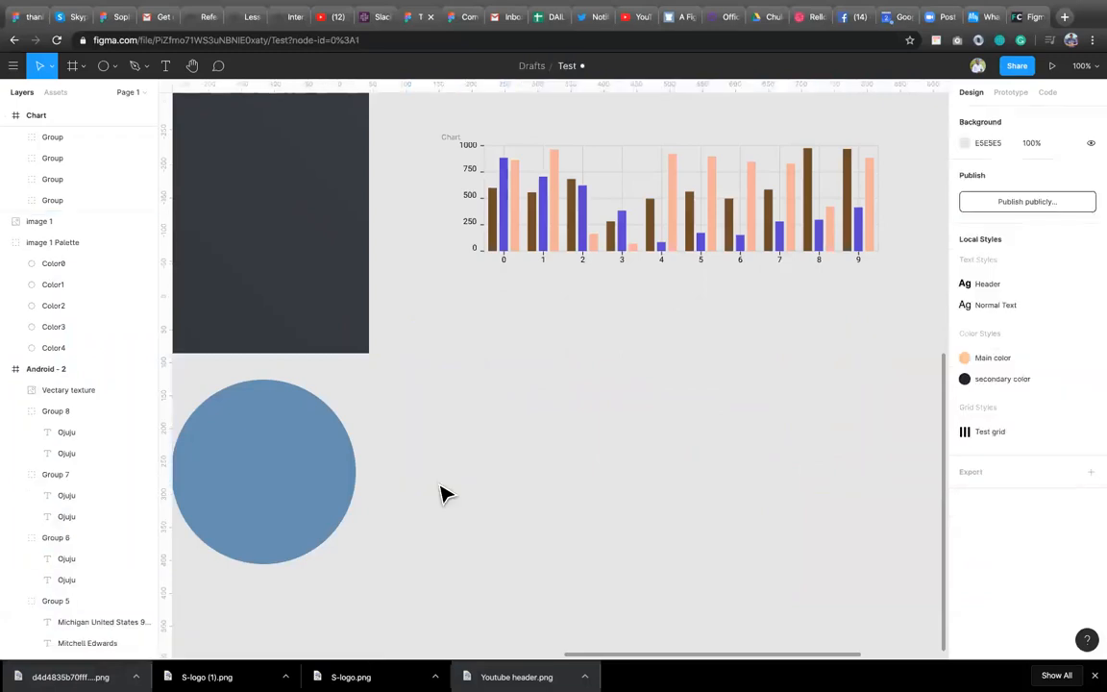
# Open the Charts plugin from the empty canvas and choose the Pie / Doughnut type.
pyautogui.rightClick(438, 501)
pyautogui.moveTo(538, 547)
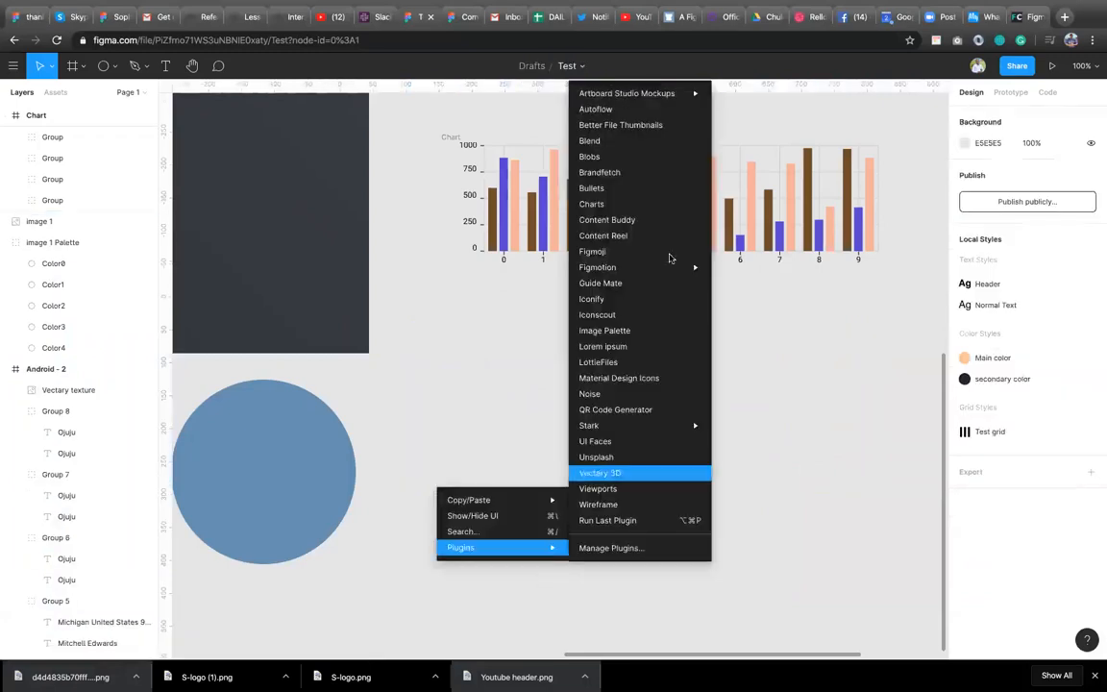
pyautogui.click(625, 204)
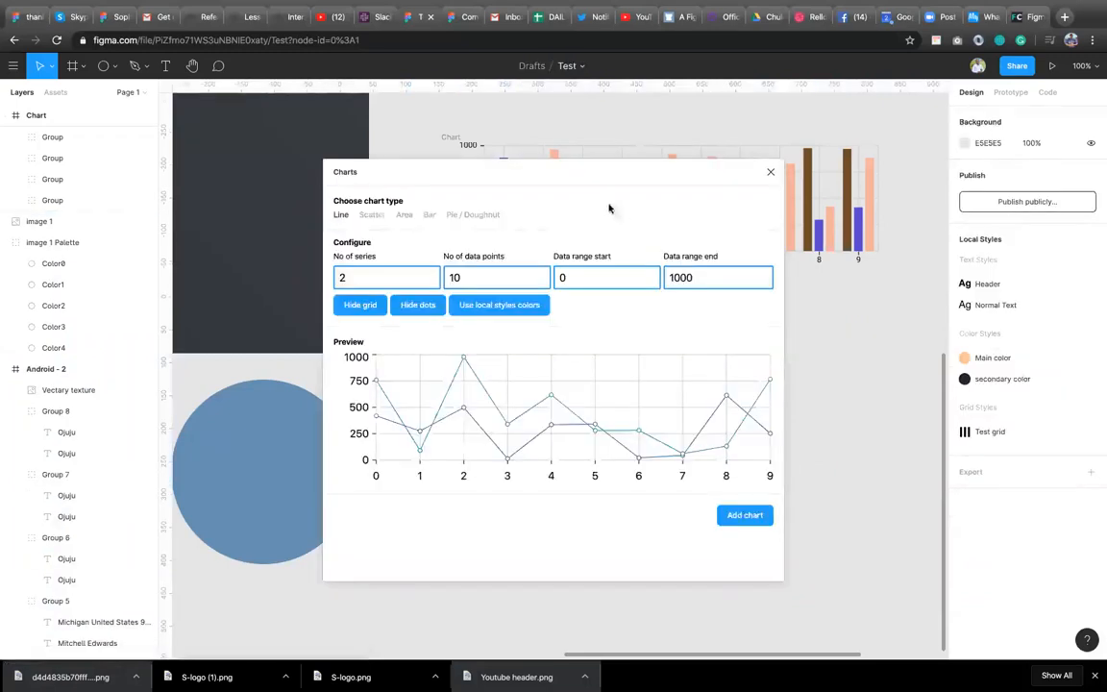
pyautogui.click(462, 215)
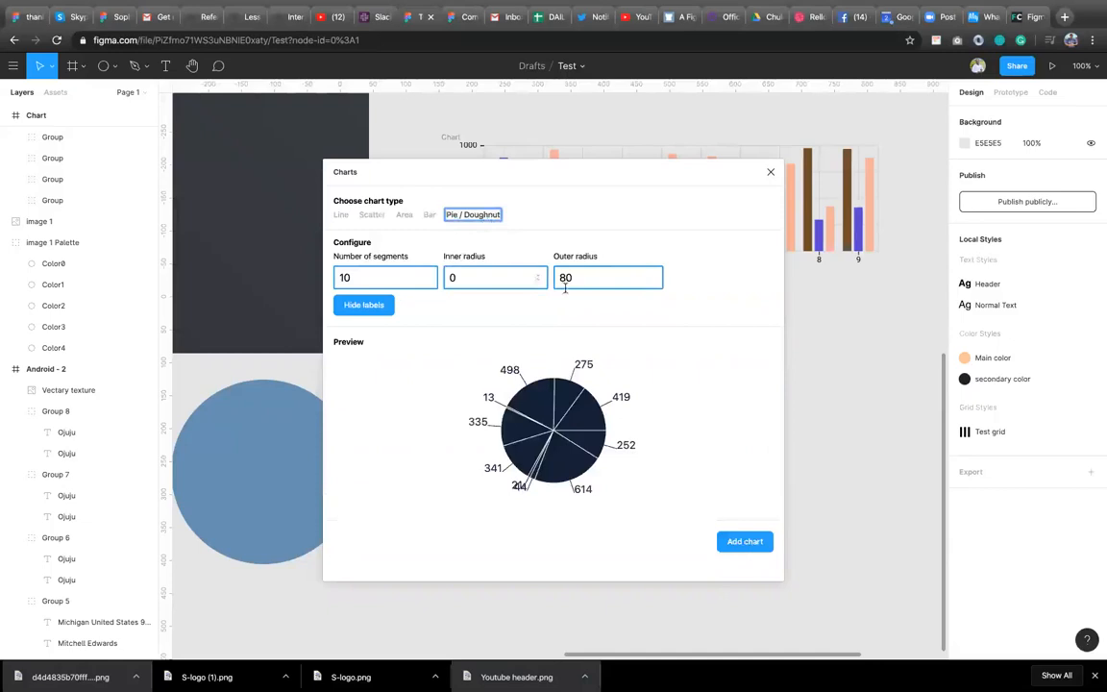
# Set the doughnut's inner radius to 38.
pyautogui.click(539, 276)
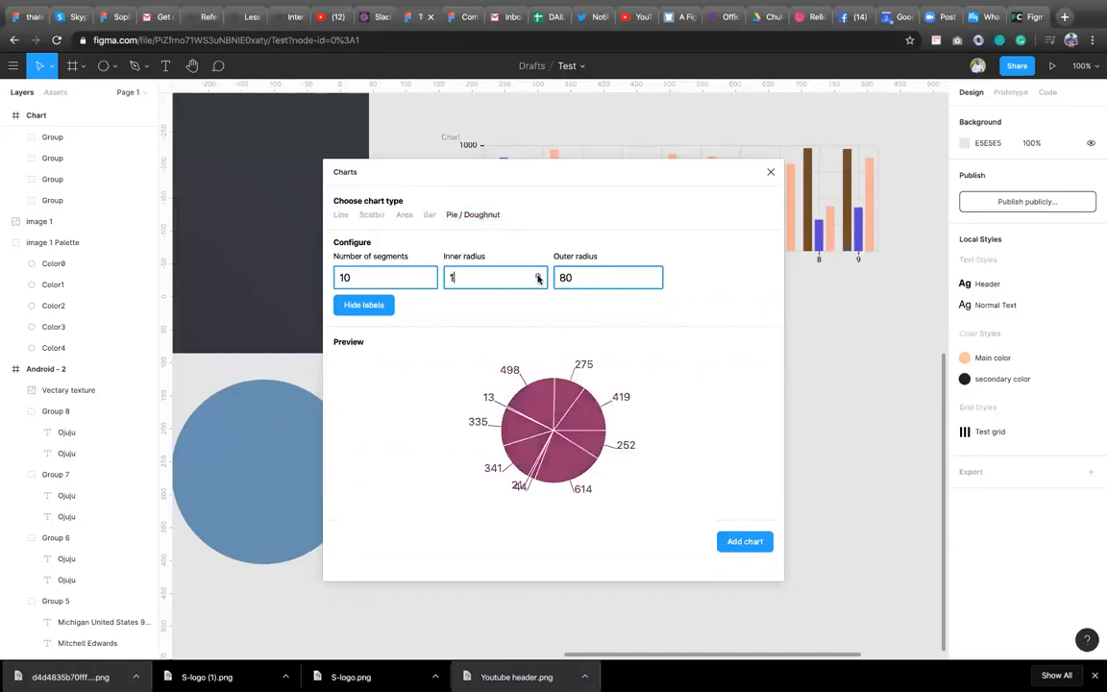
pyautogui.moveTo(539, 279); pyautogui.dragTo(539, 278)
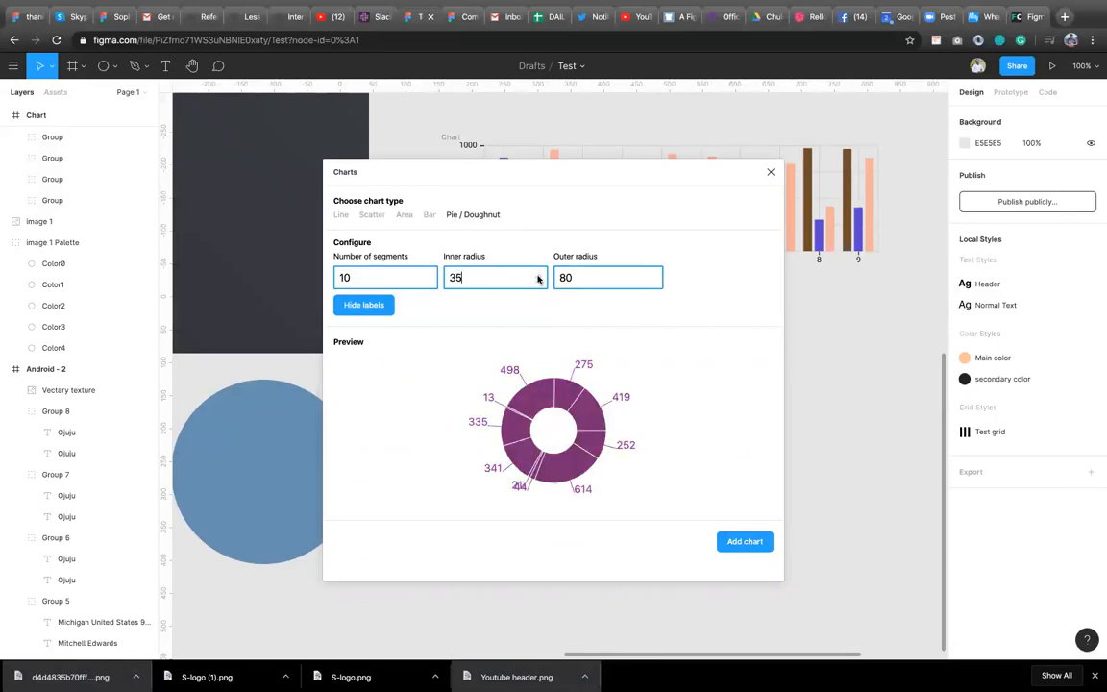
pyautogui.click(539, 276)
pyautogui.click(538, 276)
pyautogui.click(538, 275)
# Set the number of segments to 3 and add the doughnut chart to the canvas.
pyautogui.moveTo(365, 282); pyautogui.dragTo(336, 278)
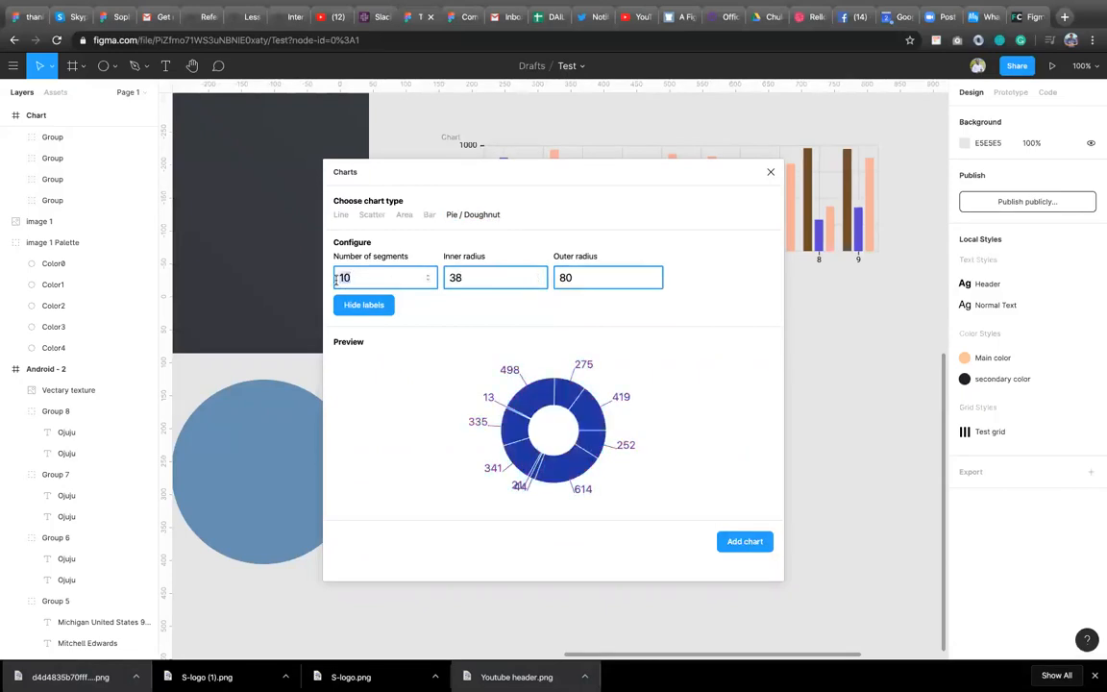
pyautogui.write('3')
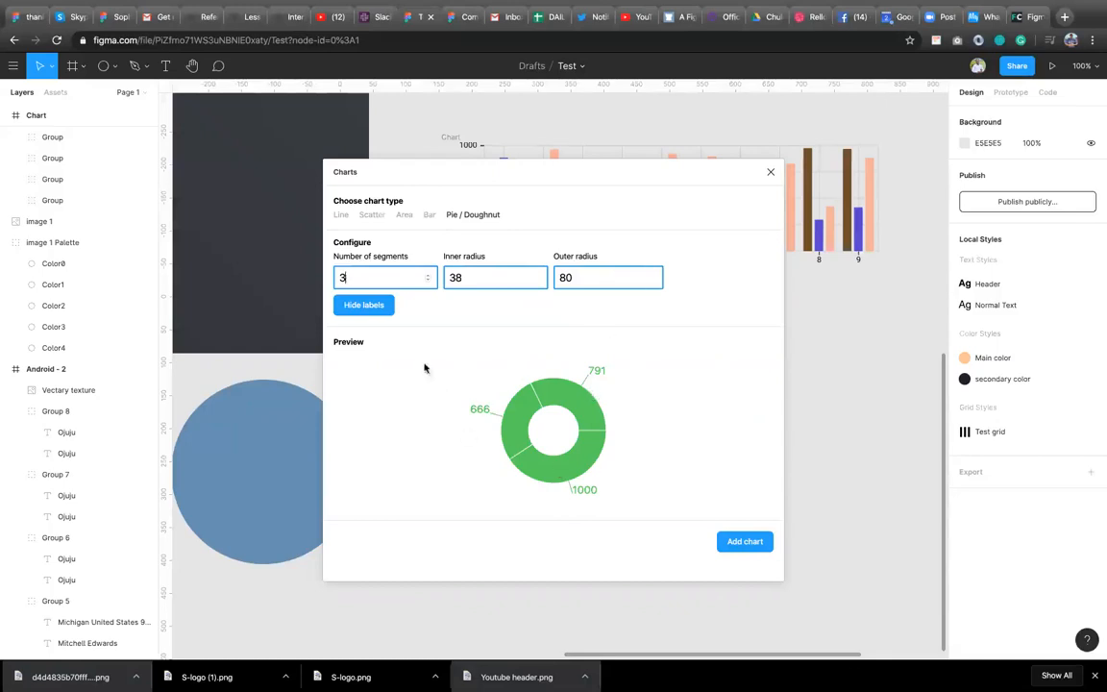
pyautogui.click(744, 548)
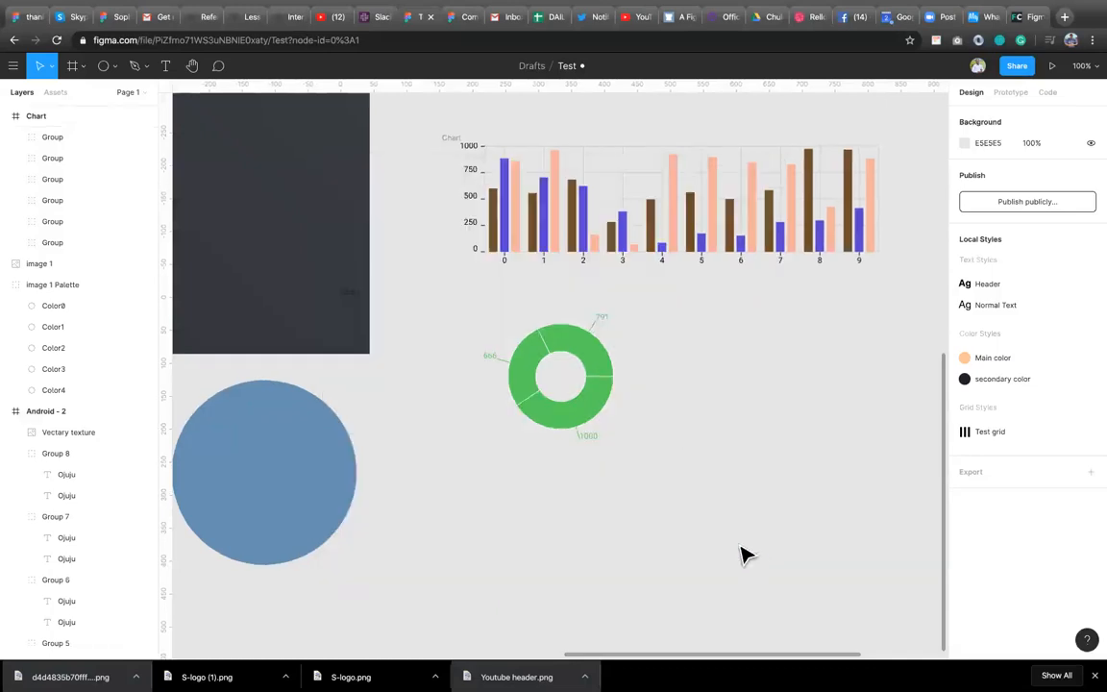
# Recolour the doughnut's upper right segment with the document colour F5B099.
pyautogui.doubleClick(580, 351)
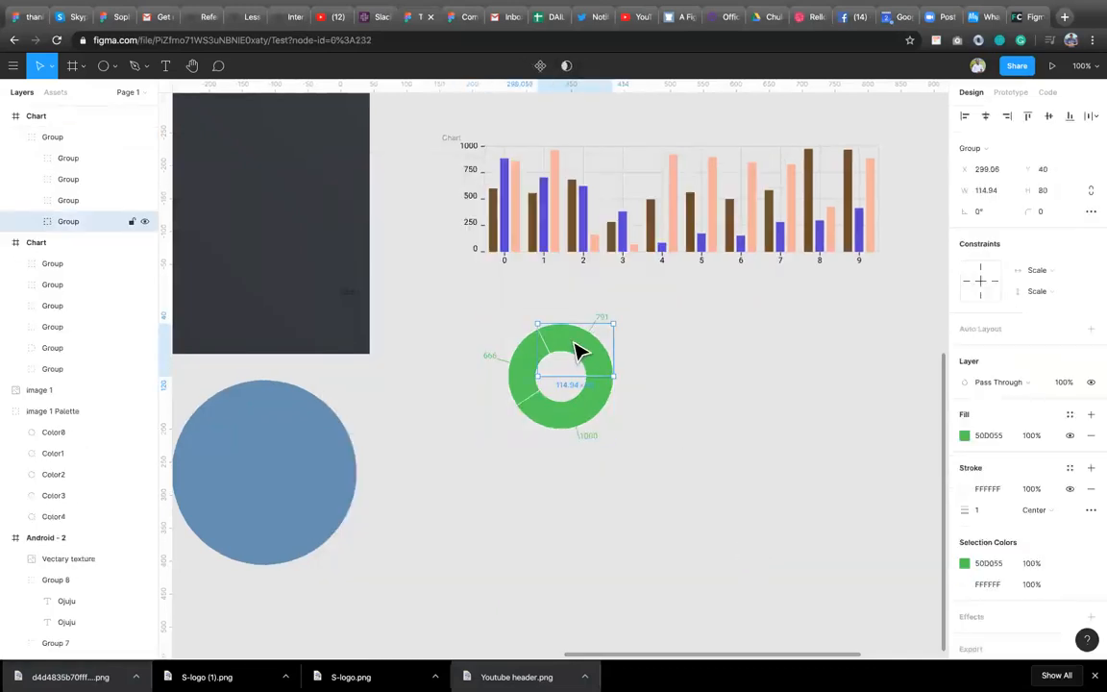
pyautogui.click(965, 436)
pyautogui.click(838, 596)
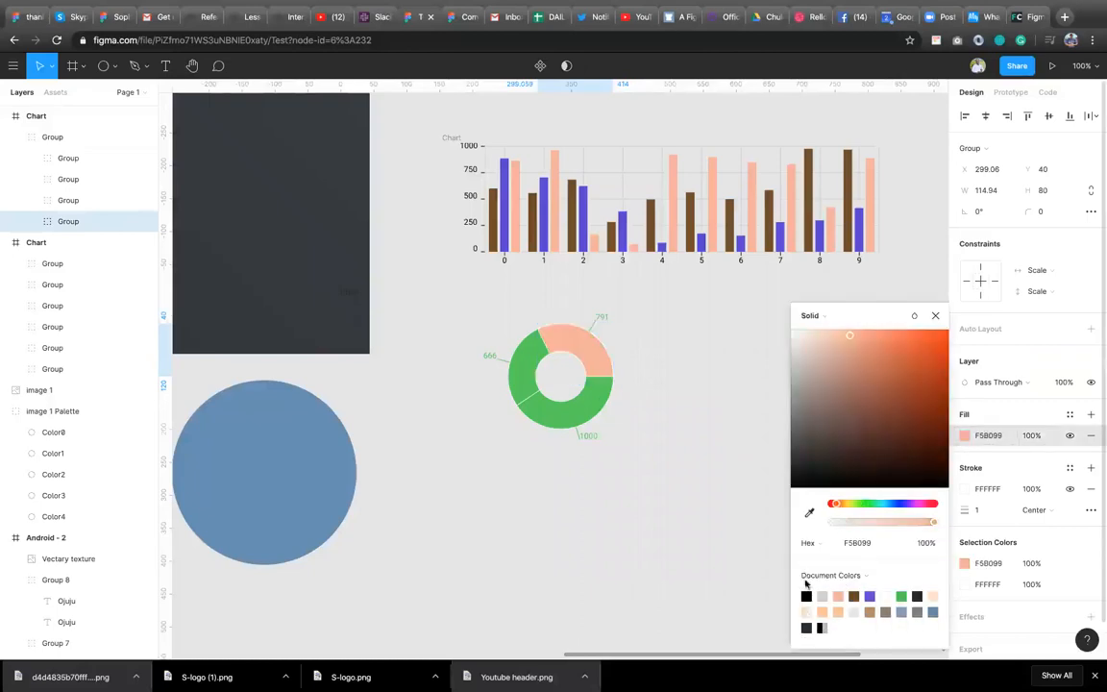
# Recolour the doughnut's lower segment with the document colour 5D3ED5.
pyautogui.click(581, 427)
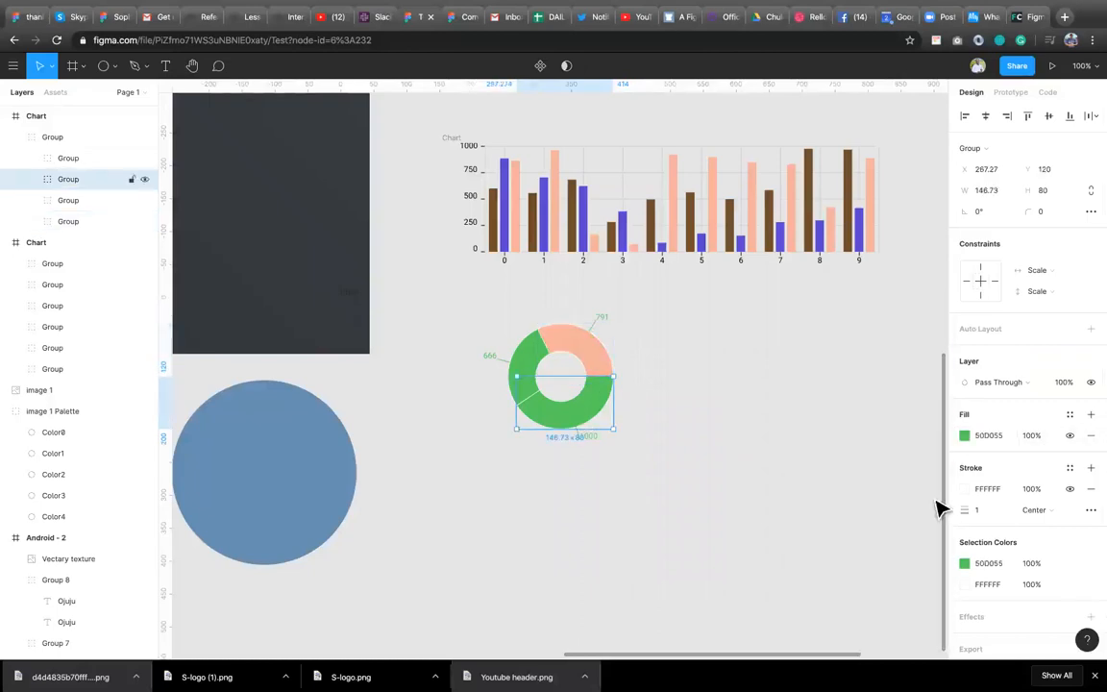
pyautogui.click(965, 435)
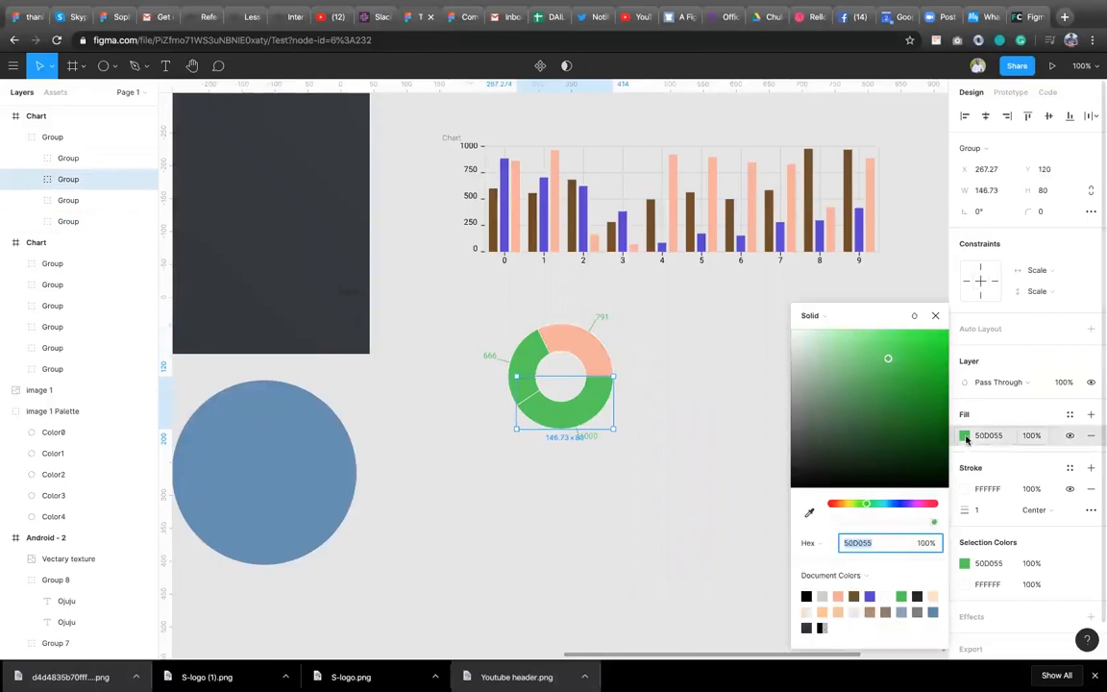
pyautogui.click(869, 596)
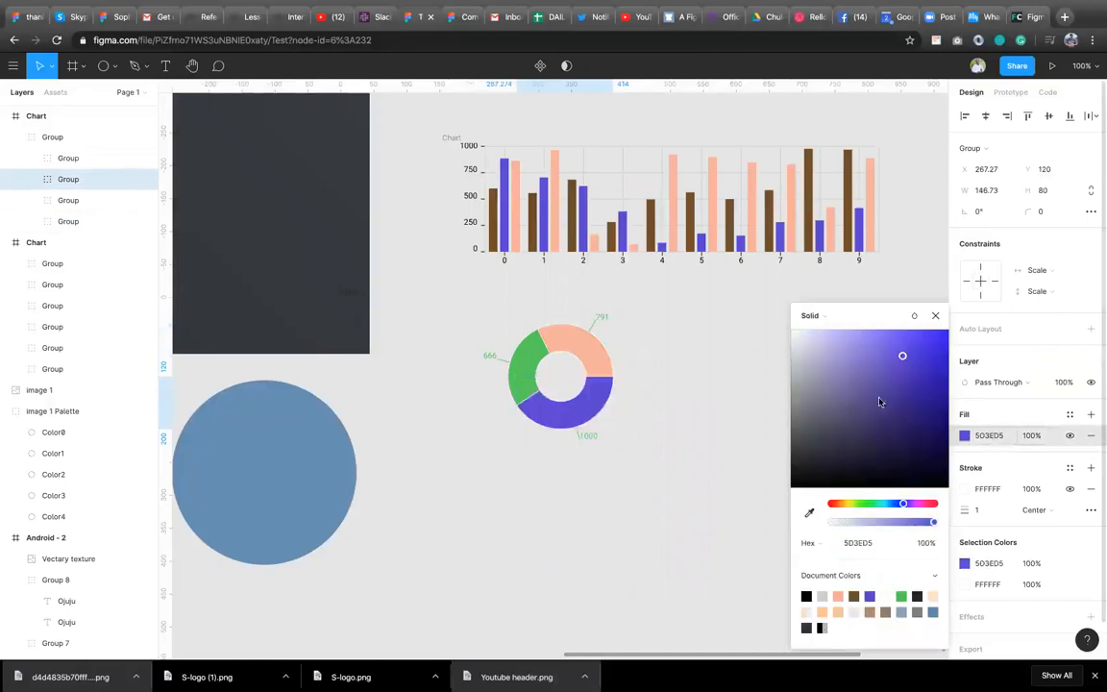
pyautogui.click(936, 316)
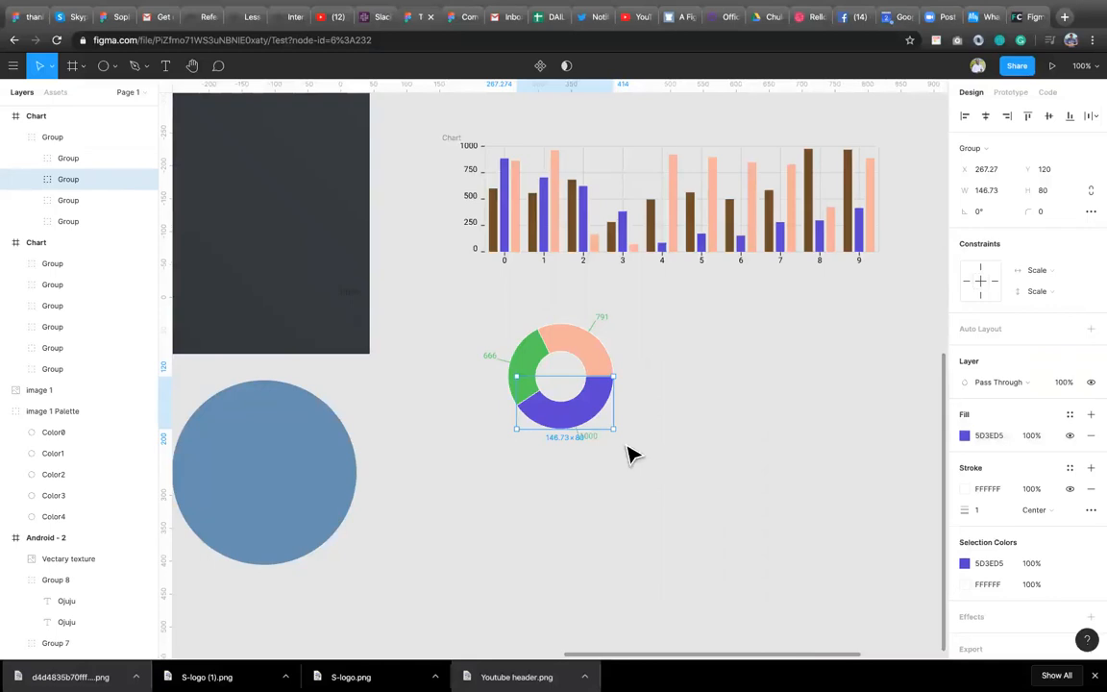
# Edit the upper right segment's label text to read Lagos.
pyautogui.click(604, 327)
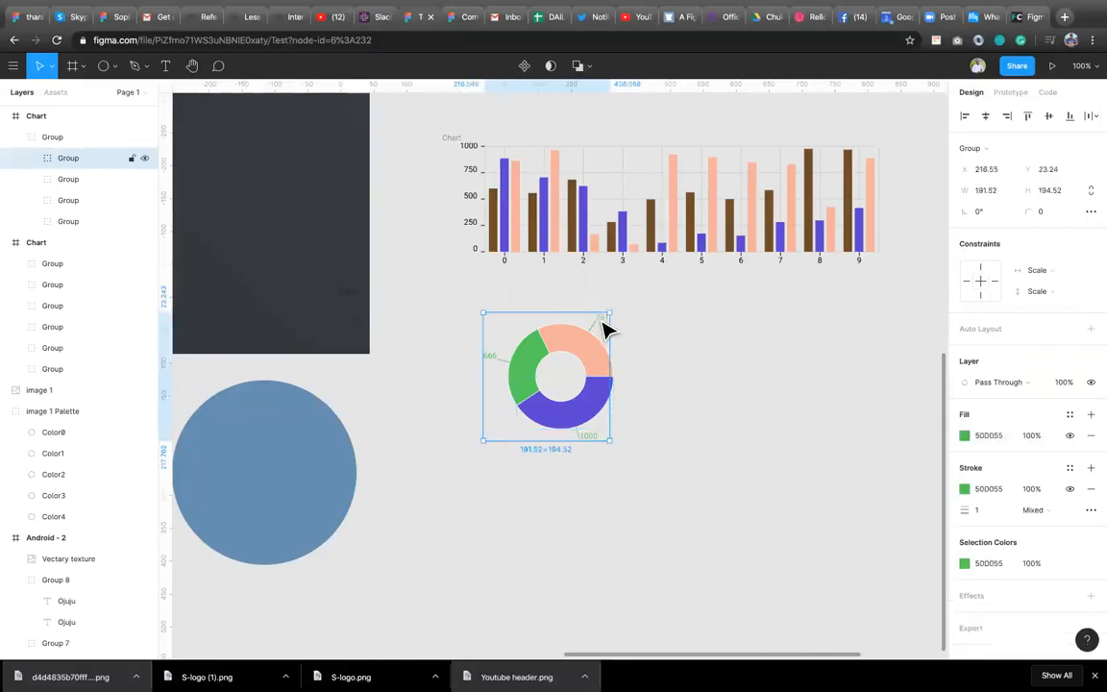
pyautogui.doubleClick(603, 328)
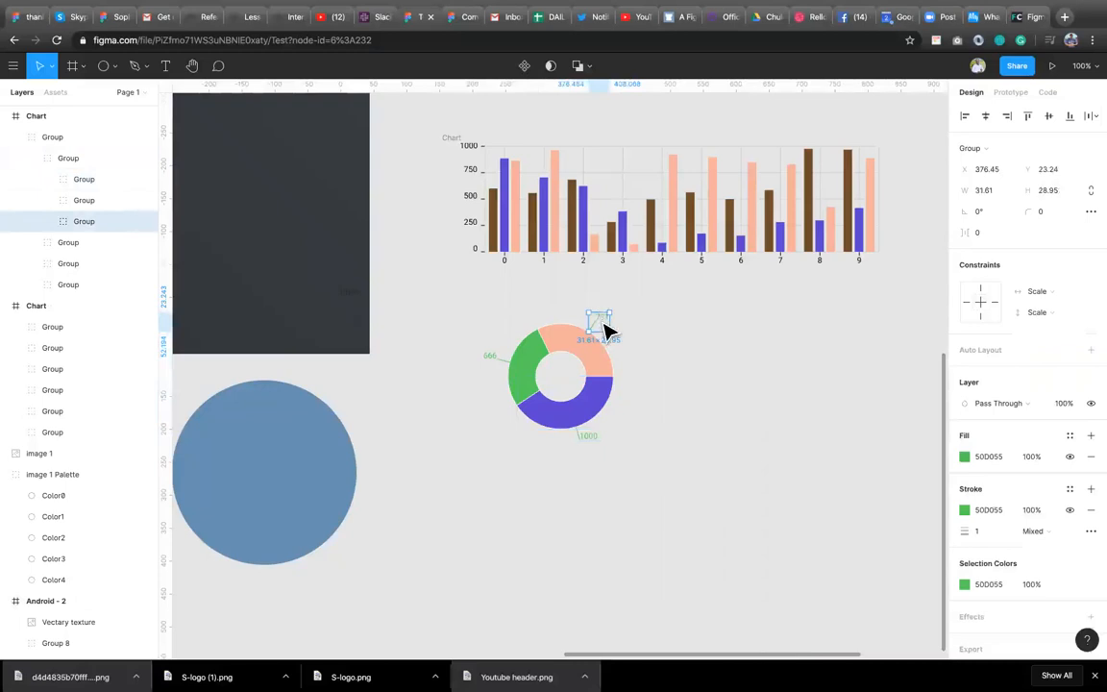
pyautogui.doubleClick(605, 325)
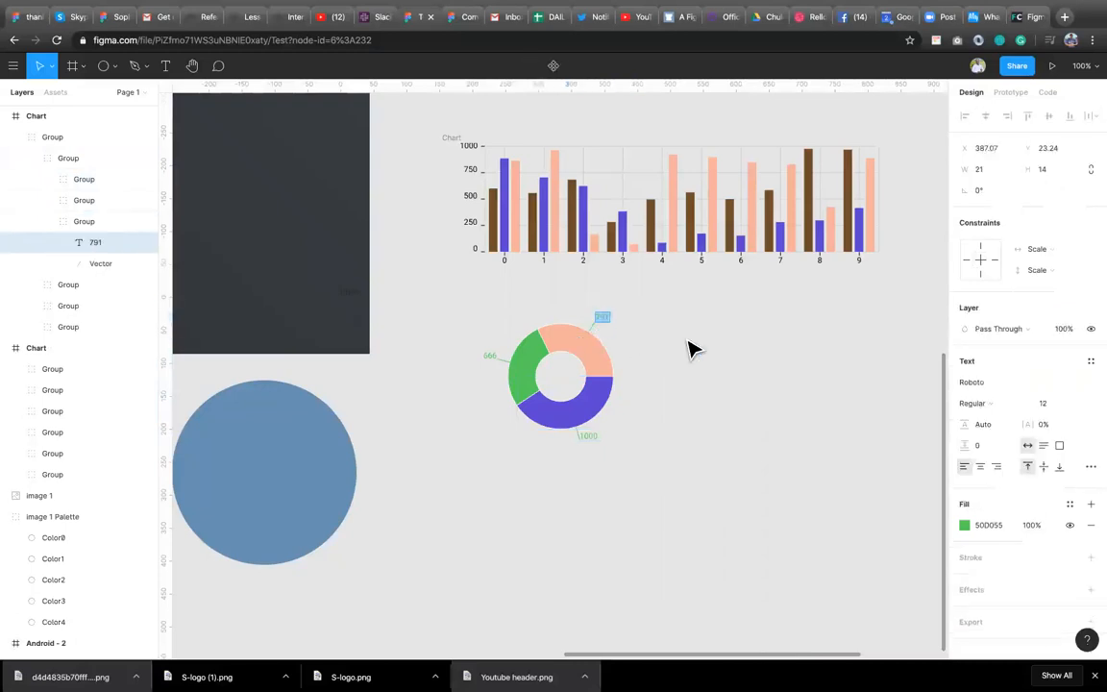
pyautogui.write('Lagos')
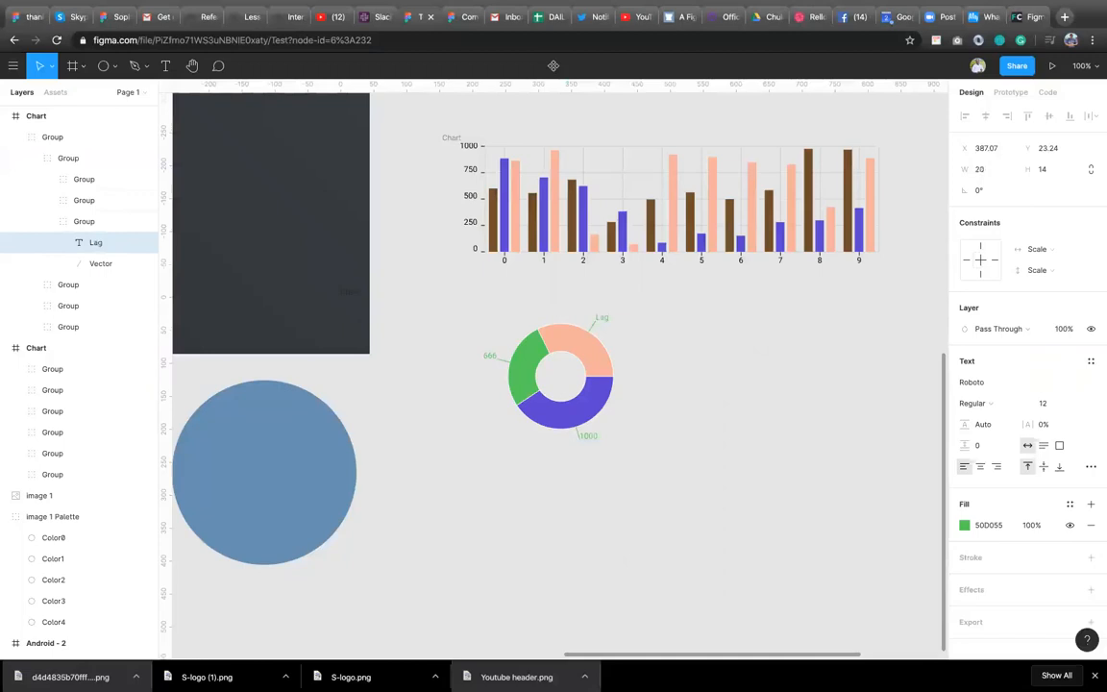
# Edit the left segment's label text to read Ogun.
pyautogui.click(489, 357)
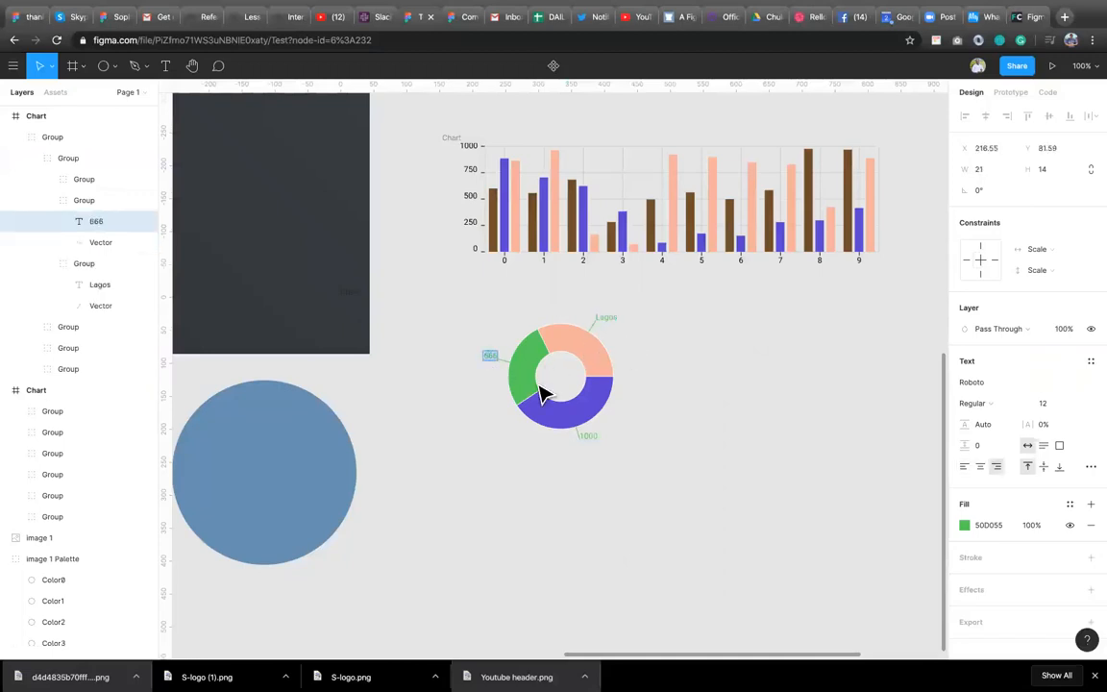
pyautogui.write('0')
pyautogui.write('gun')
# Edit the lower segment's label text to read Abuja and finish editing.
pyautogui.click(588, 435)
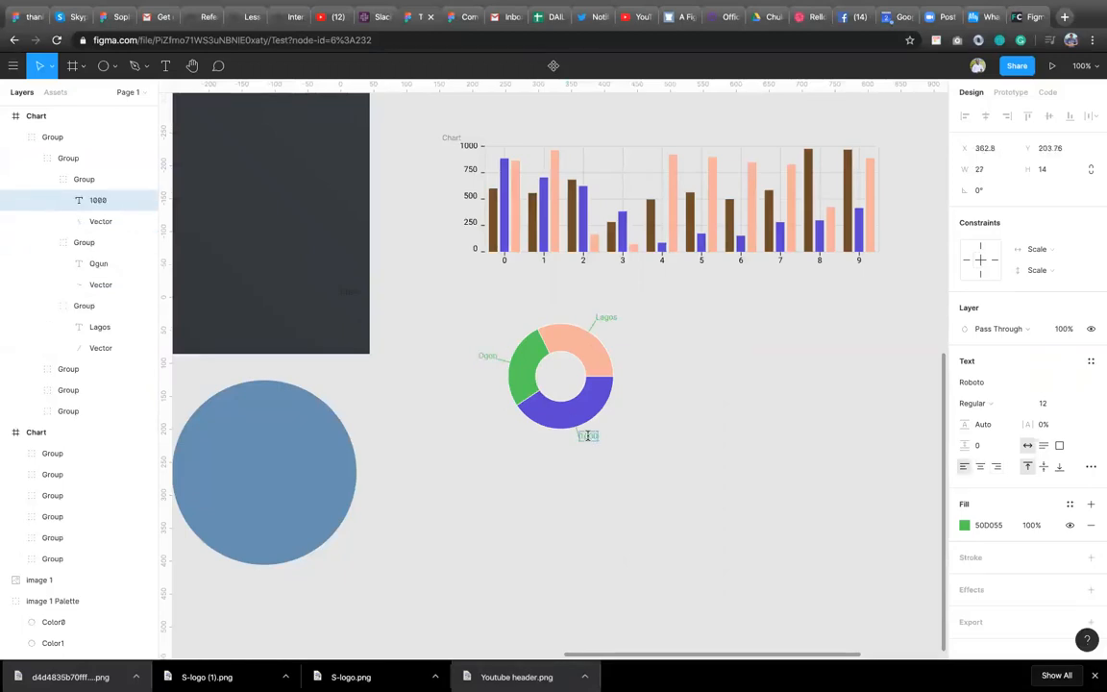
pyautogui.write('Abuja')
pyautogui.press('Escape')
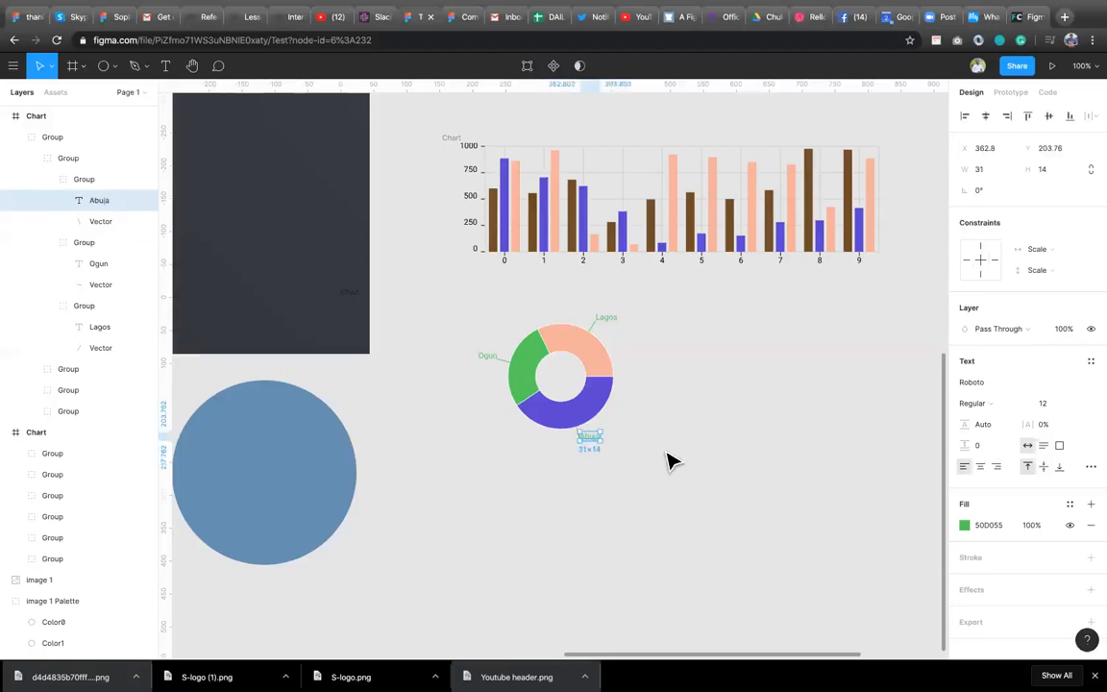
# Select the whole doughnut chart group and delete it.
pyautogui.click(656, 459)
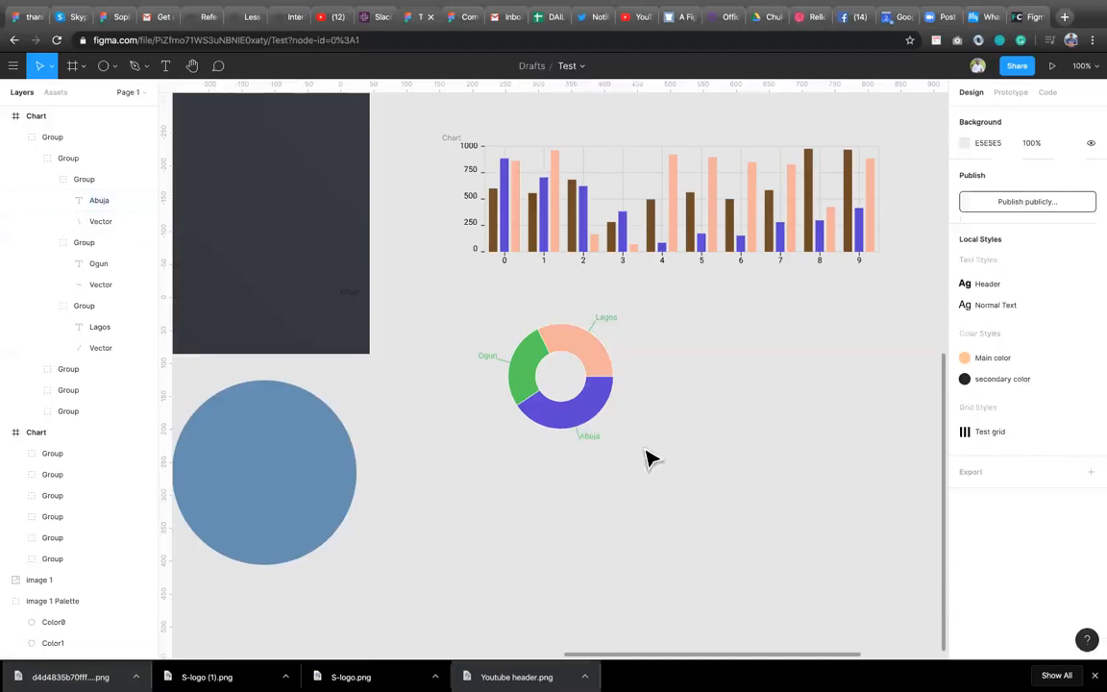
pyautogui.click(594, 427)
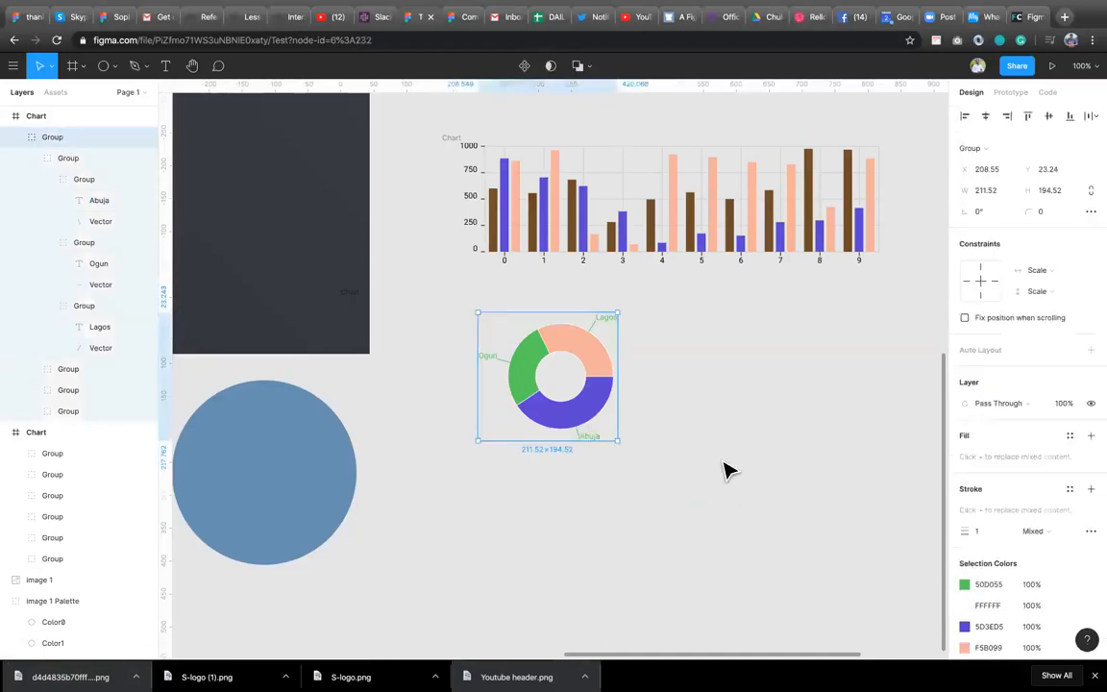
pyautogui.press('Delete')
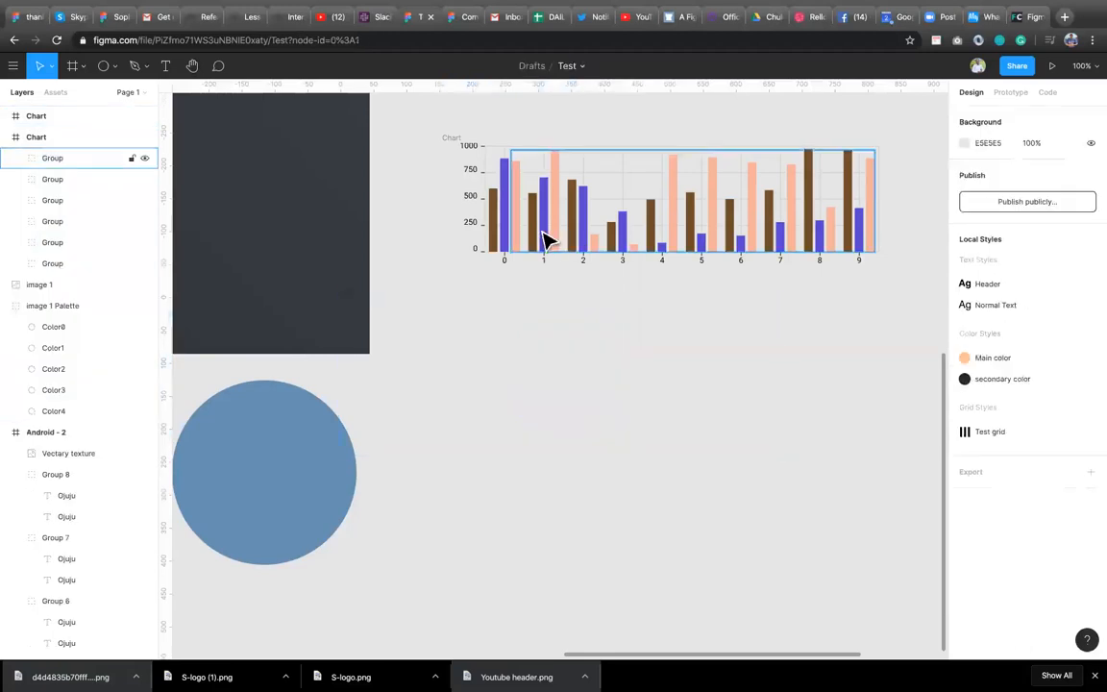
# Delete the leftover empty chart frame and the bar chart from the canvas.
pyautogui.click(429, 332)
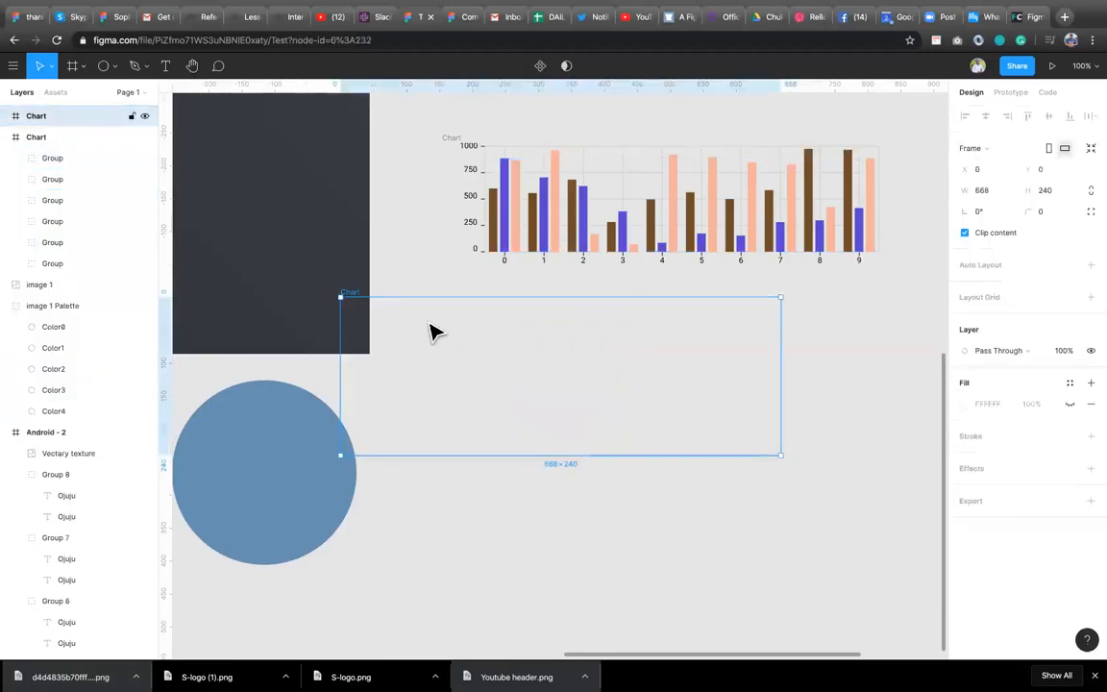
pyautogui.press('Delete')
pyautogui.click(455, 144)
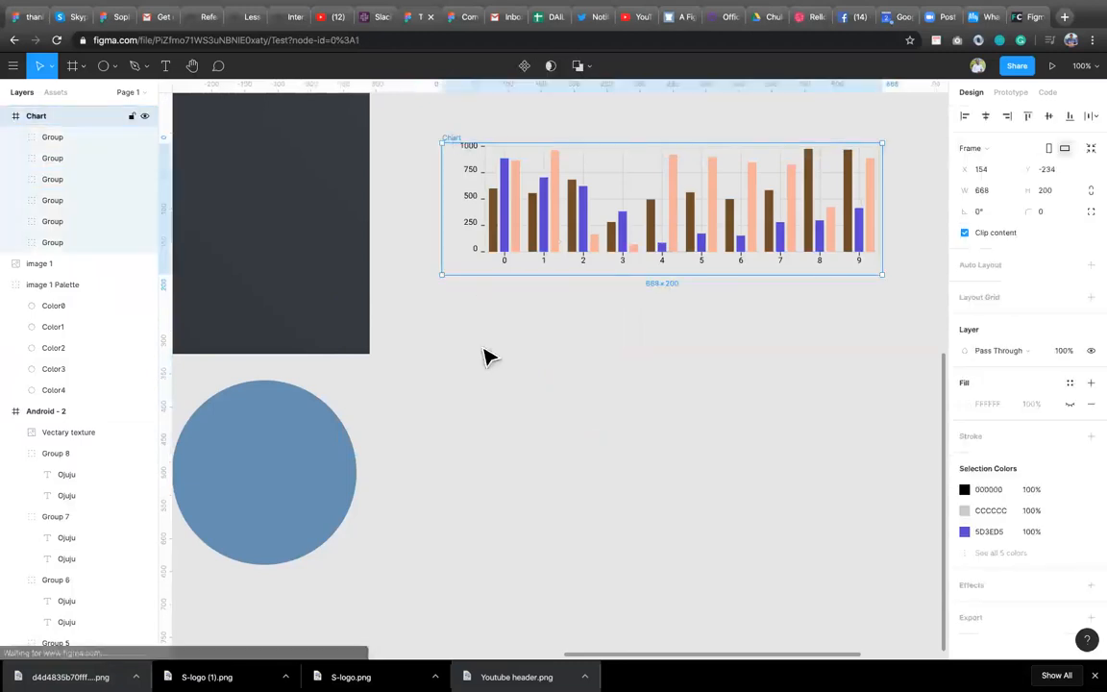
pyautogui.press('Delete')
# Open the Figmoji plugin, browse through its Smileys & Emotion emoji list, and close it.
pyautogui.rightClick(486, 354)
pyautogui.moveTo(533, 402)
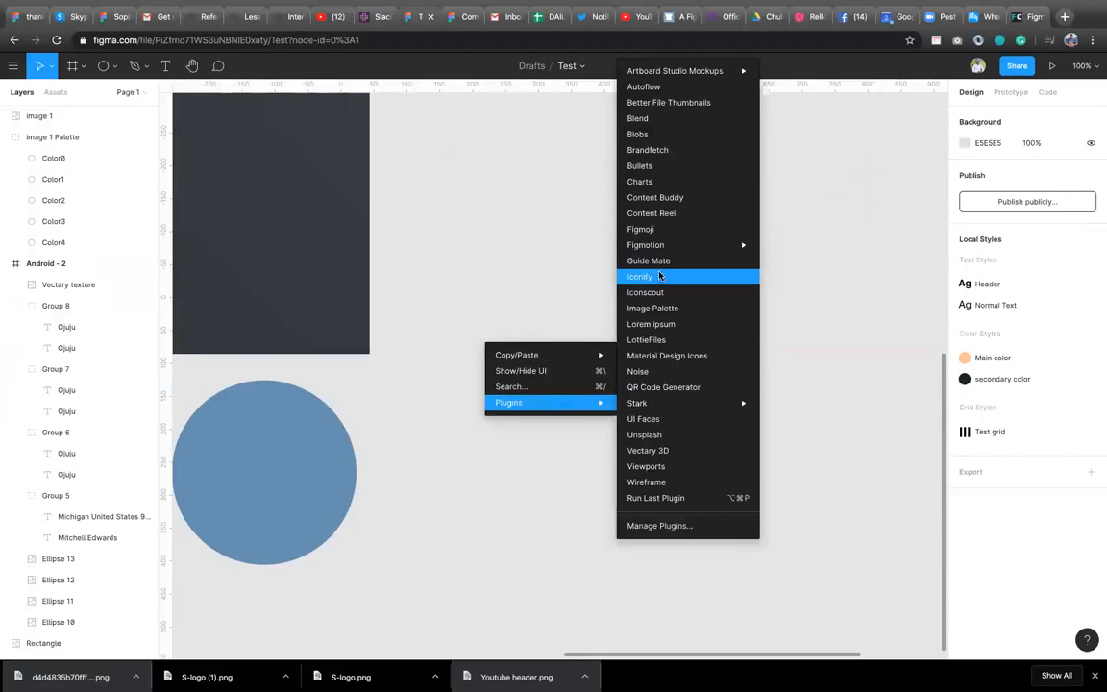
pyautogui.click(676, 233)
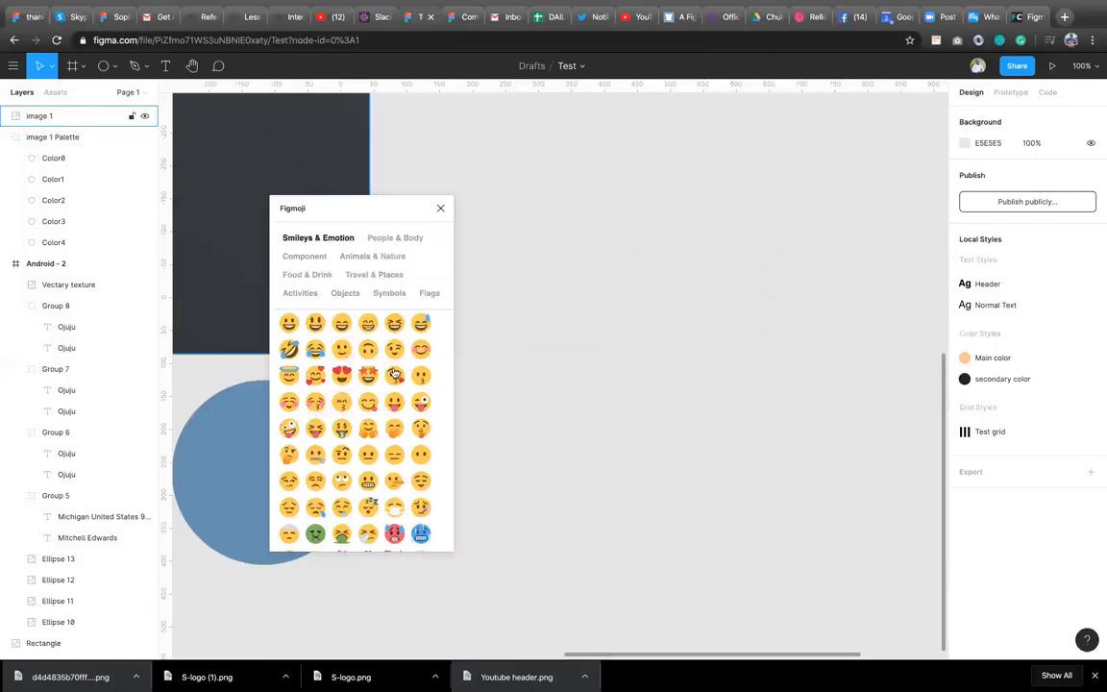
pyautogui.scroll(-2, 388, 534)
pyautogui.scroll(-1, 390, 519)
pyautogui.click(225, 504)
pyautogui.scroll(-1, 350, 493)
pyautogui.scroll(-10, 350, 492)
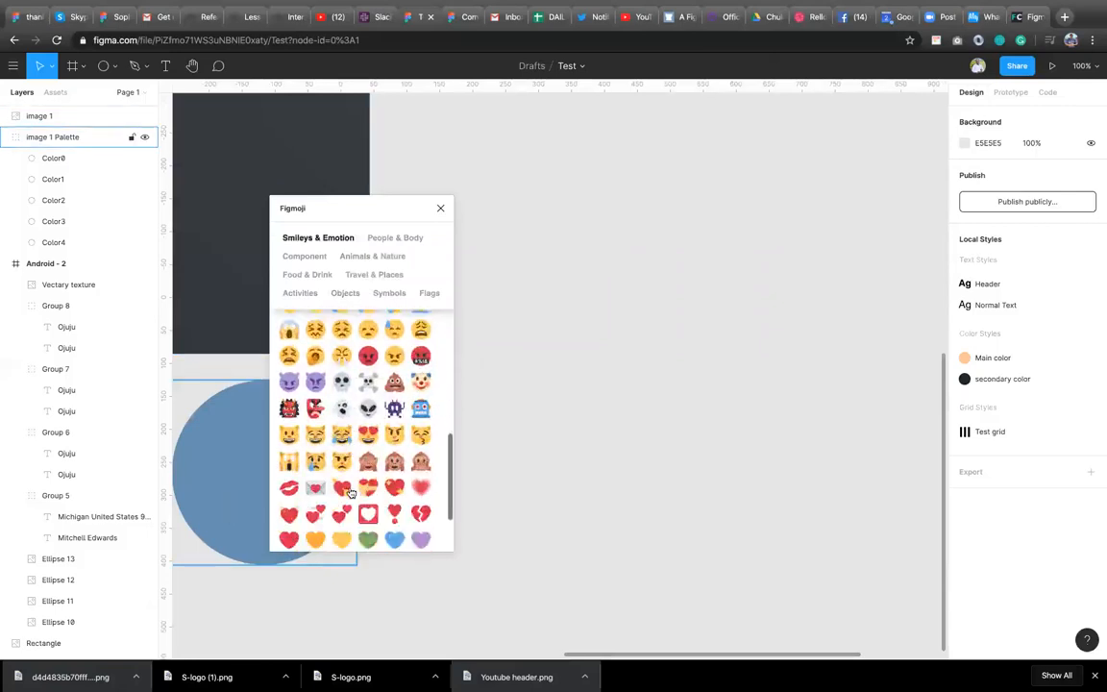
pyautogui.scroll(10, 350, 492)
pyautogui.press('Escape')
pyautogui.click(440, 208)
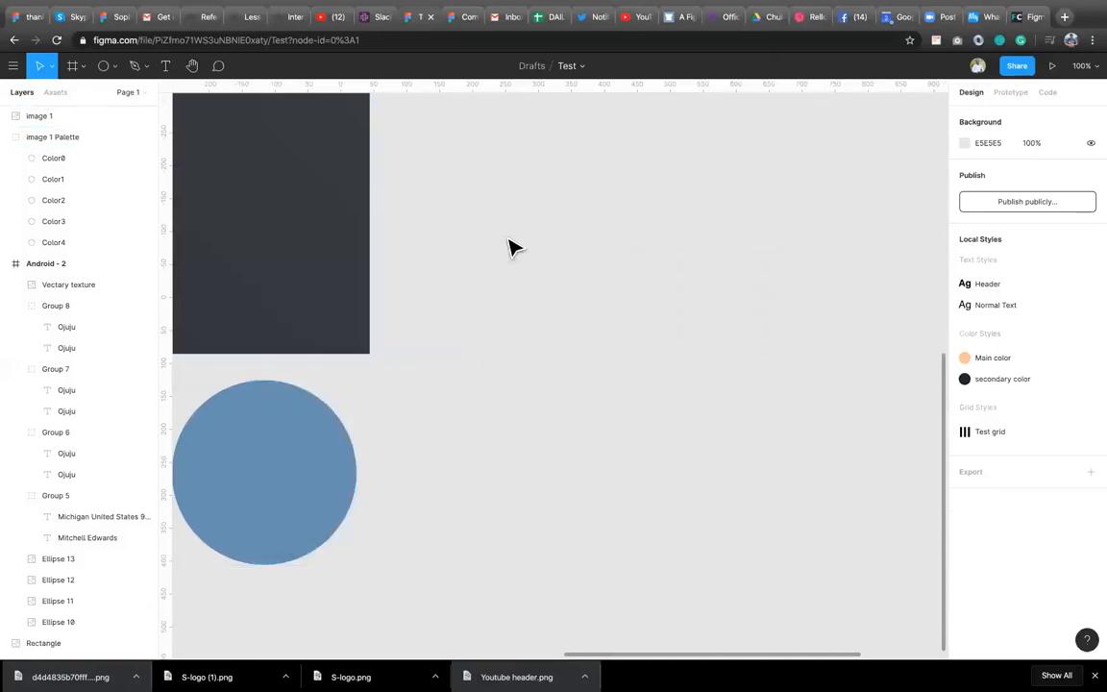
# Launch the Autoflow plugin and move its panel beside the canvas content.
pyautogui.rightClick(575, 356)
pyautogui.moveTo(673, 409)
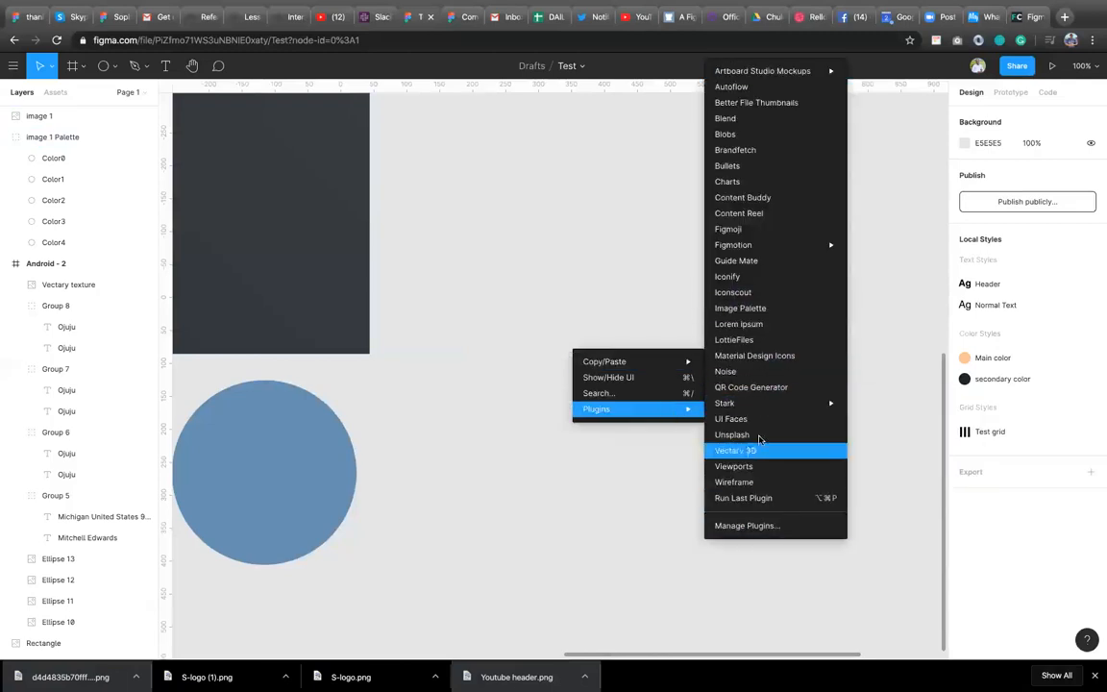
pyautogui.press('Down')
pyautogui.press('Down')
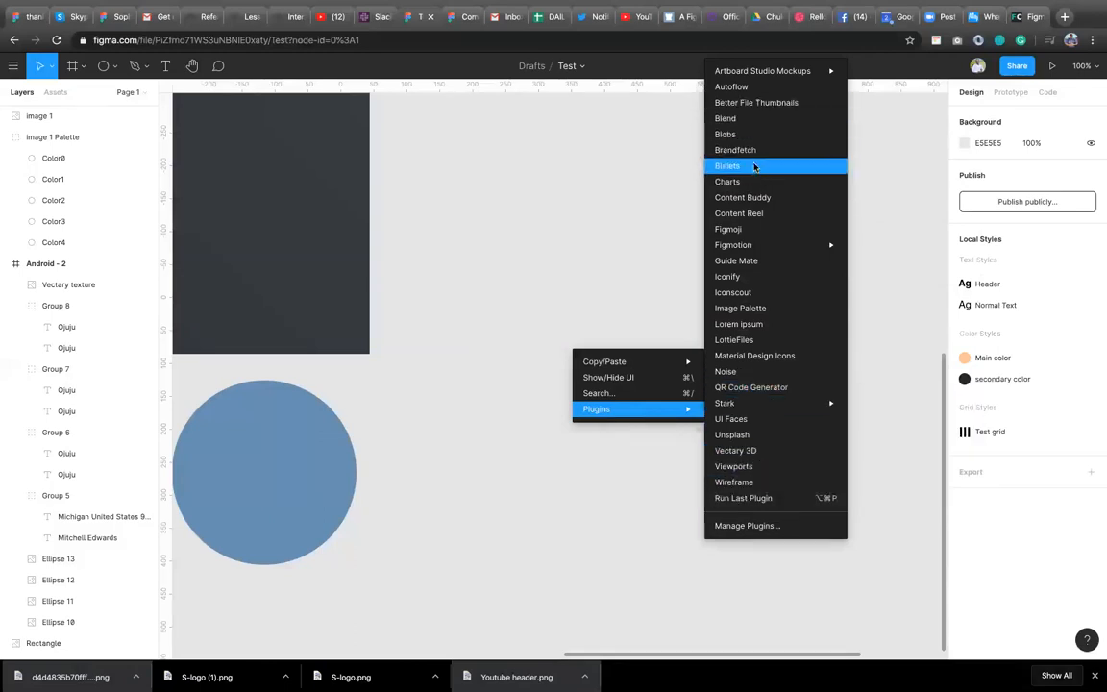
pyautogui.moveTo(726, 404)
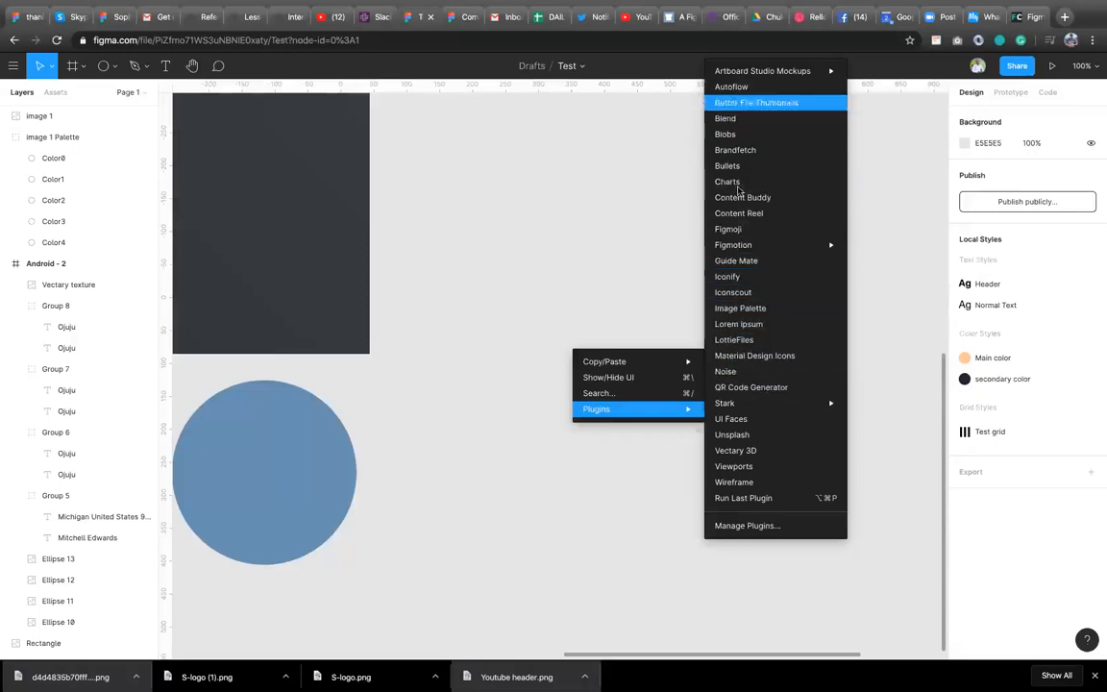
pyautogui.click(754, 89)
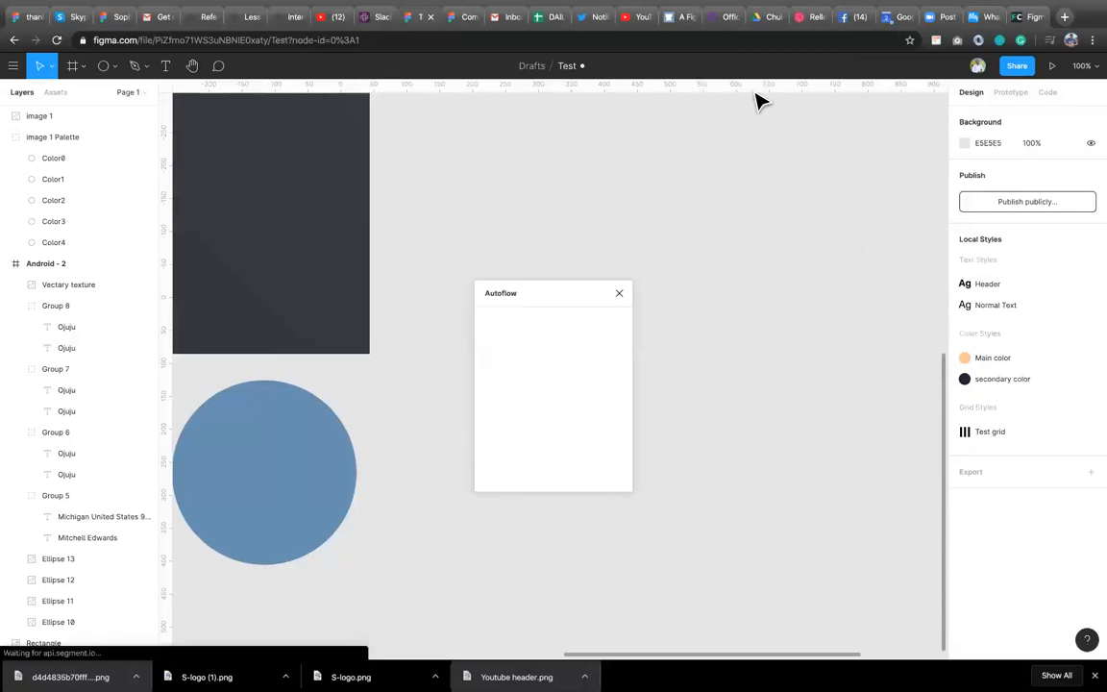
pyautogui.moveTo(536, 296); pyautogui.dragTo(400, 286)
# Draw a rectangle about 206 by 62 px in the empty canvas area.
pyautogui.click(109, 74)
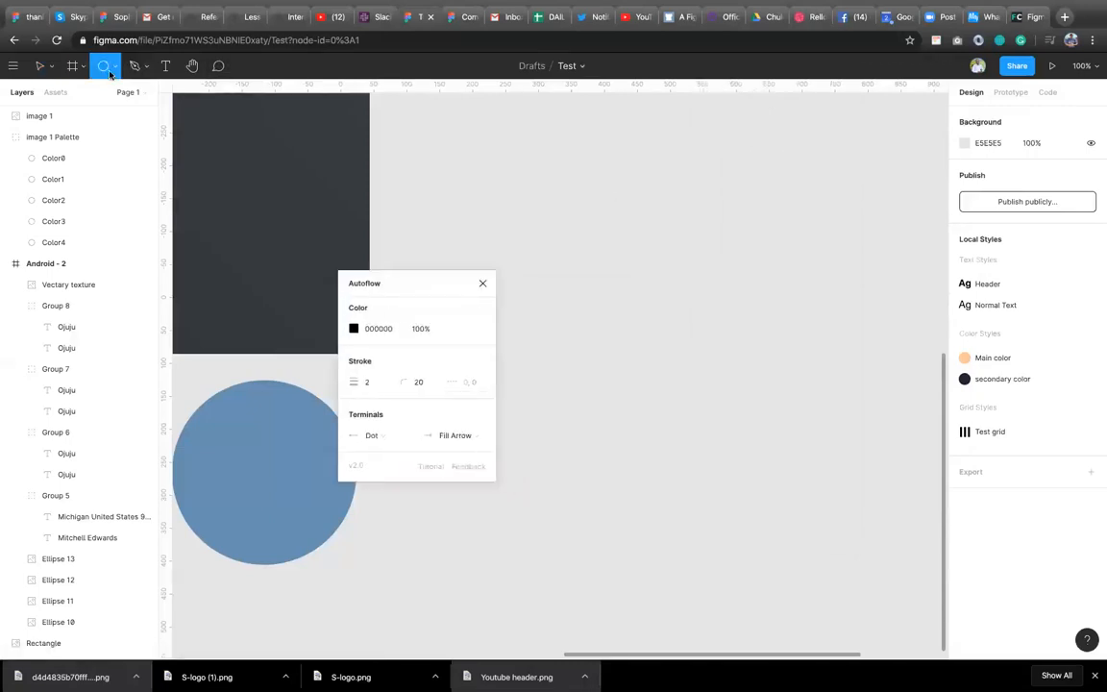
pyautogui.click(117, 72)
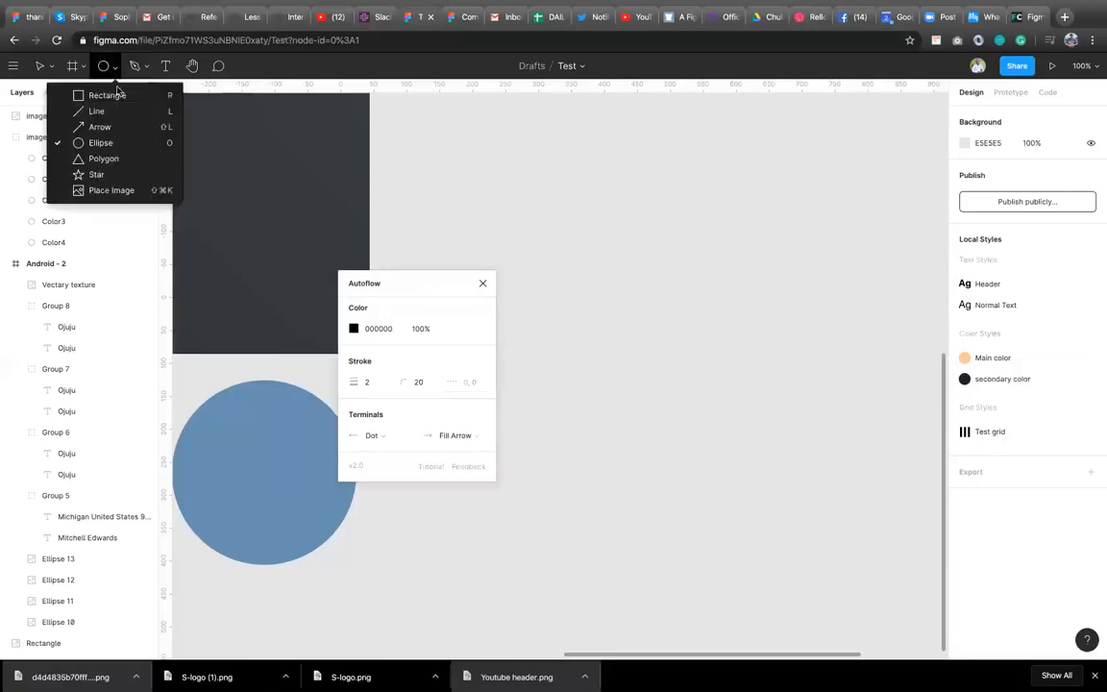
pyautogui.click(116, 96)
pyautogui.moveTo(670, 167)
pyautogui.mouseDown()
pyautogui.moveTo(806, 208)
pyautogui.moveTo(744, 225)
pyautogui.moveTo(752, 274)
pyautogui.mouseUp()
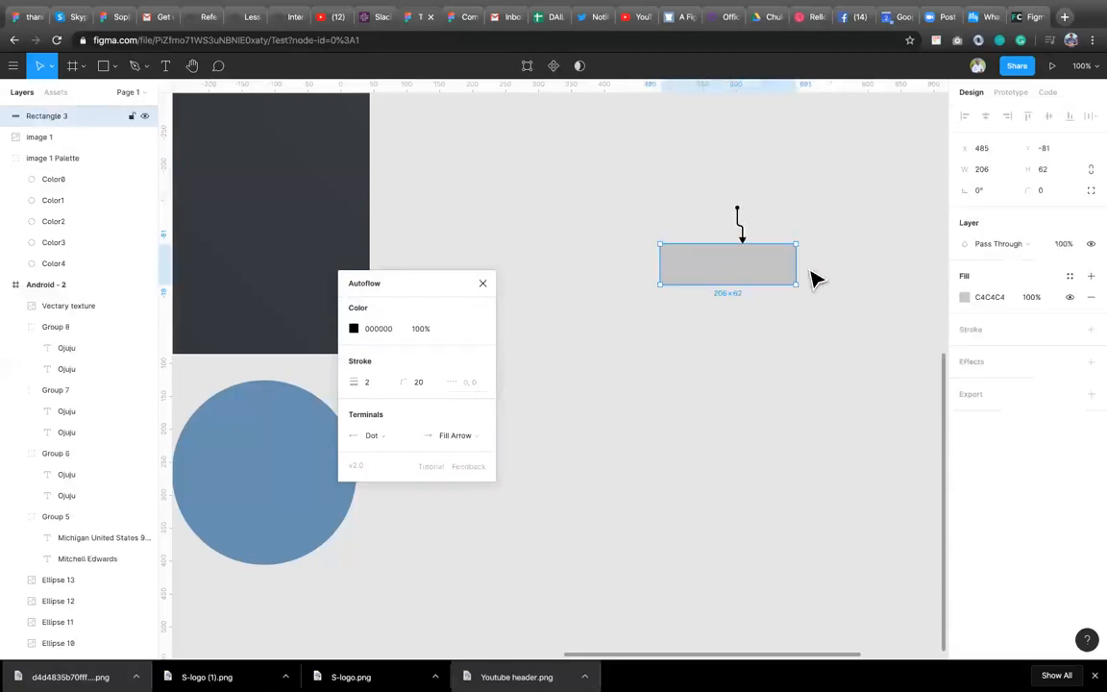
# Duplicate the rectangle just below the original so Autoflow links them with an arrow.
pyautogui.click(740, 227)
pyautogui.press('Delete')
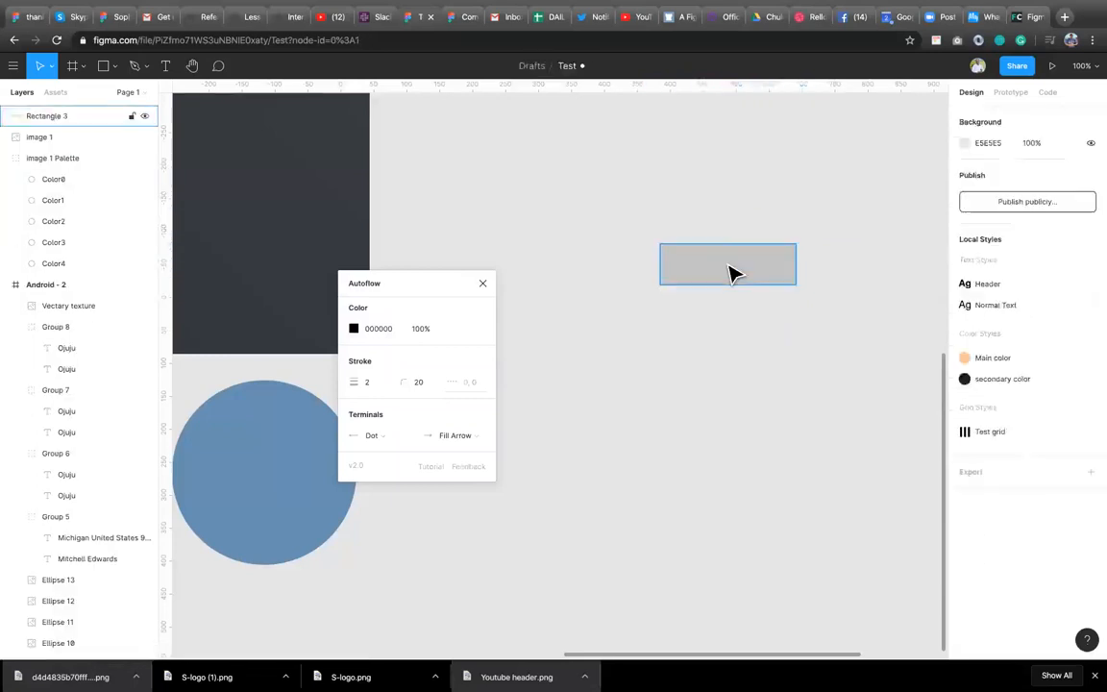
pyautogui.click(733, 272)
pyautogui.moveTo(731, 288)
pyautogui.mouseDown()
pyautogui.moveTo(730, 348)
pyautogui.moveTo(758, 375)
pyautogui.moveTo(758, 409)
pyautogui.mouseUp()
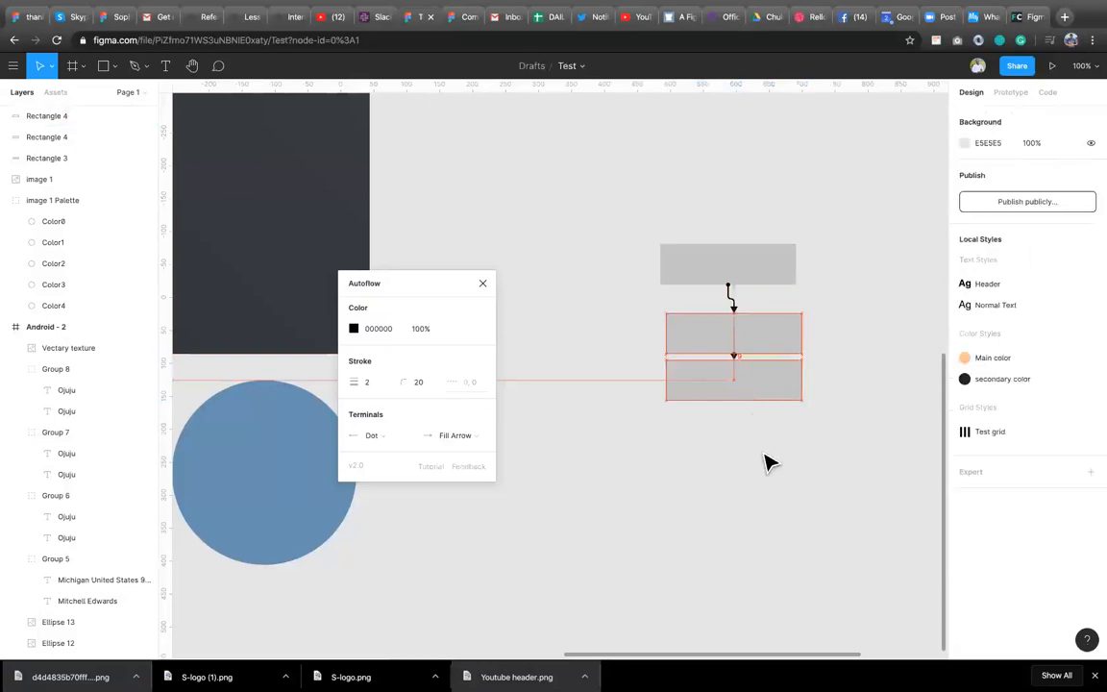
# Duplicate the lower rectangle and move the copy further down the canvas.
pyautogui.click(751, 382)
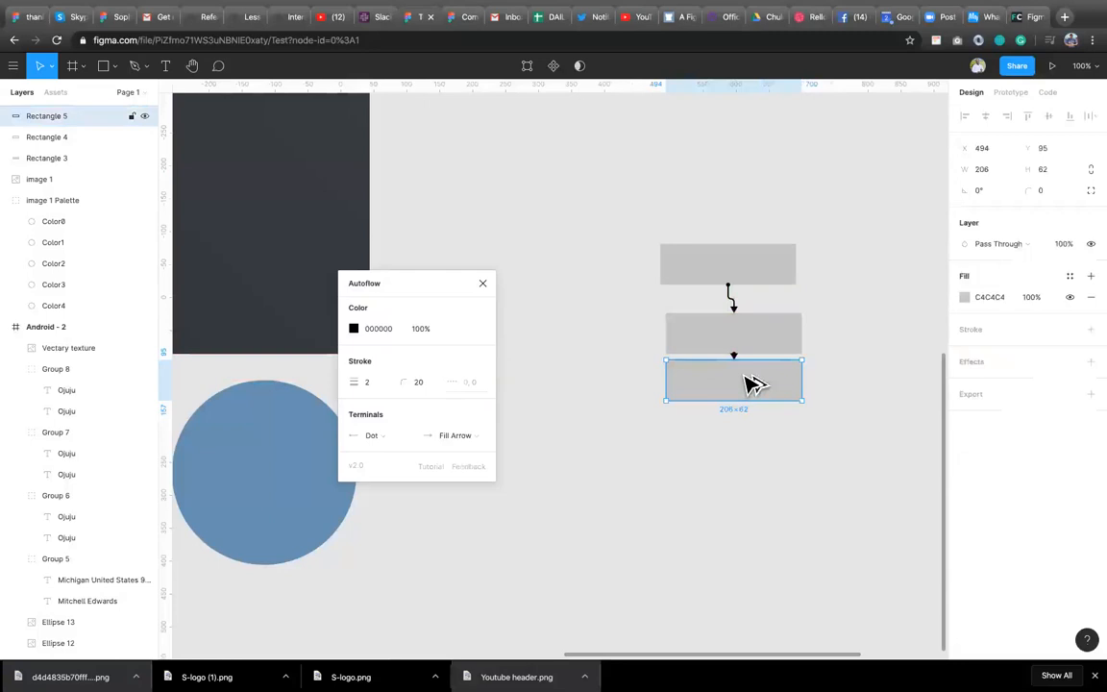
pyautogui.press('super+d')
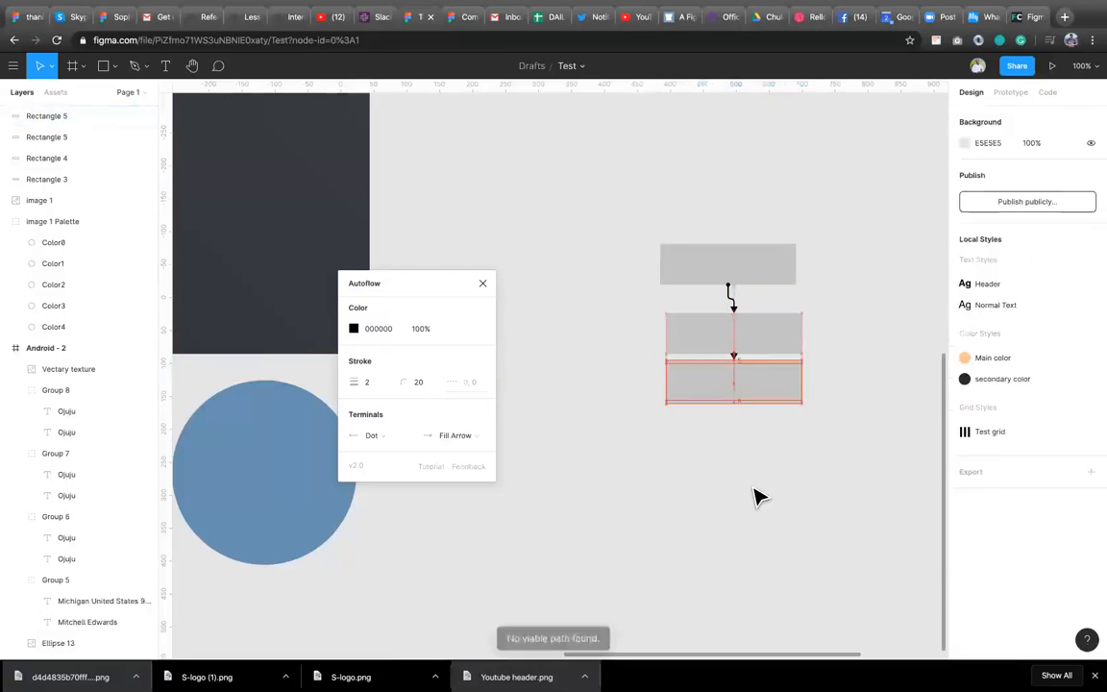
pyautogui.moveTo(747, 376); pyautogui.dragTo(756, 487)
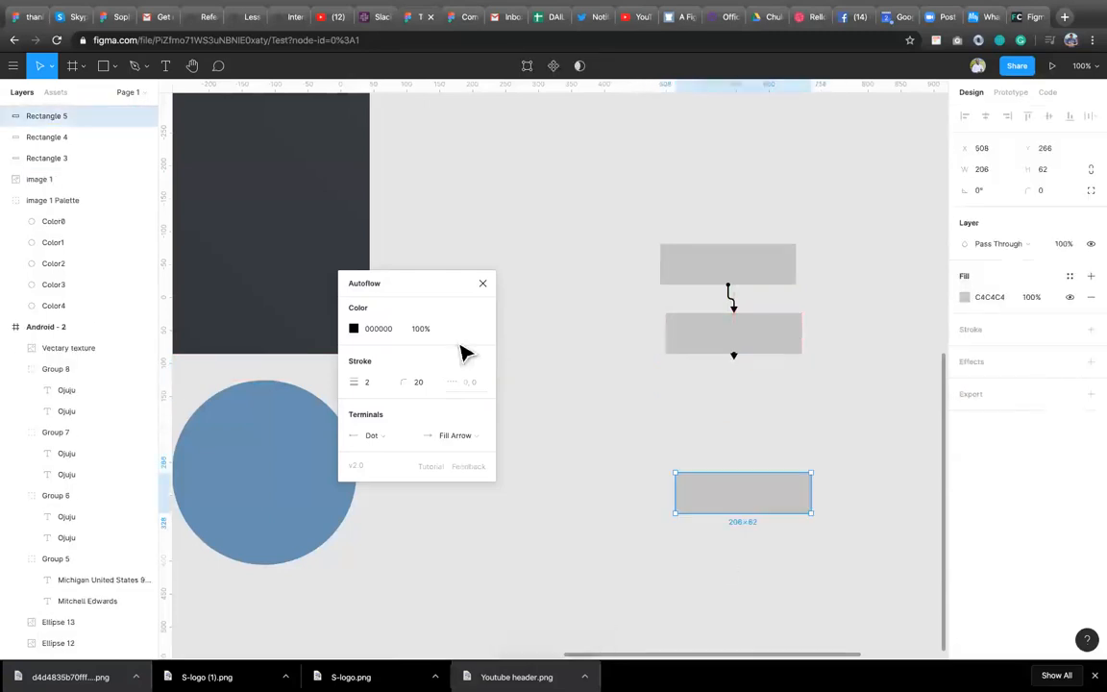
# Duplicate the bottom rectangle and place the copy directly beneath it with a connecting arrow.
pyautogui.keyDown('shift'); pyautogui.click(739, 353); pyautogui.keyUp('shift')
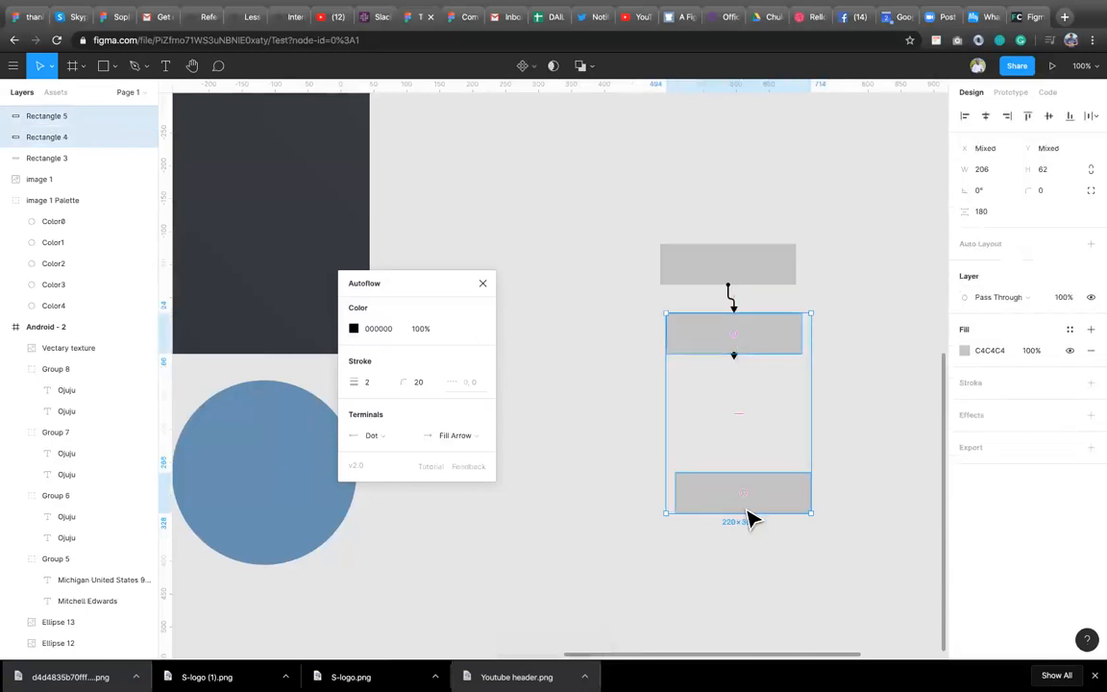
pyautogui.click(784, 510)
pyautogui.press('super+d')
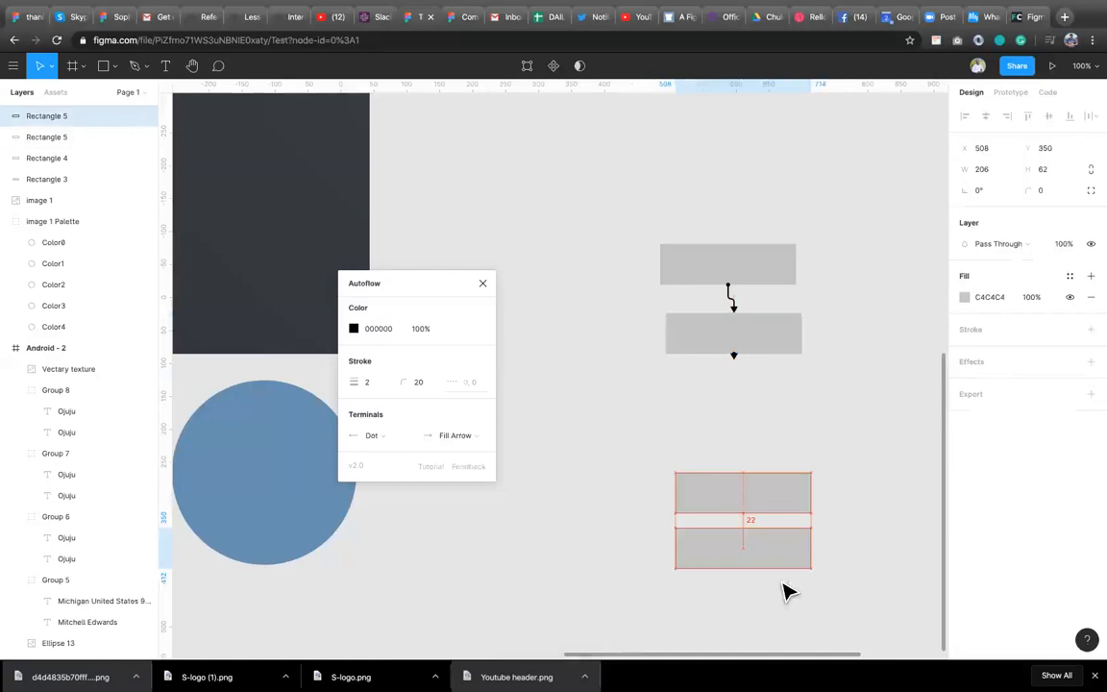
pyautogui.moveTo(796, 614)
pyautogui.mouseDown()
pyautogui.moveTo(796, 460)
pyautogui.moveTo(774, 616)
pyautogui.moveTo(801, 546)
pyautogui.moveTo(798, 601)
pyautogui.mouseUp()
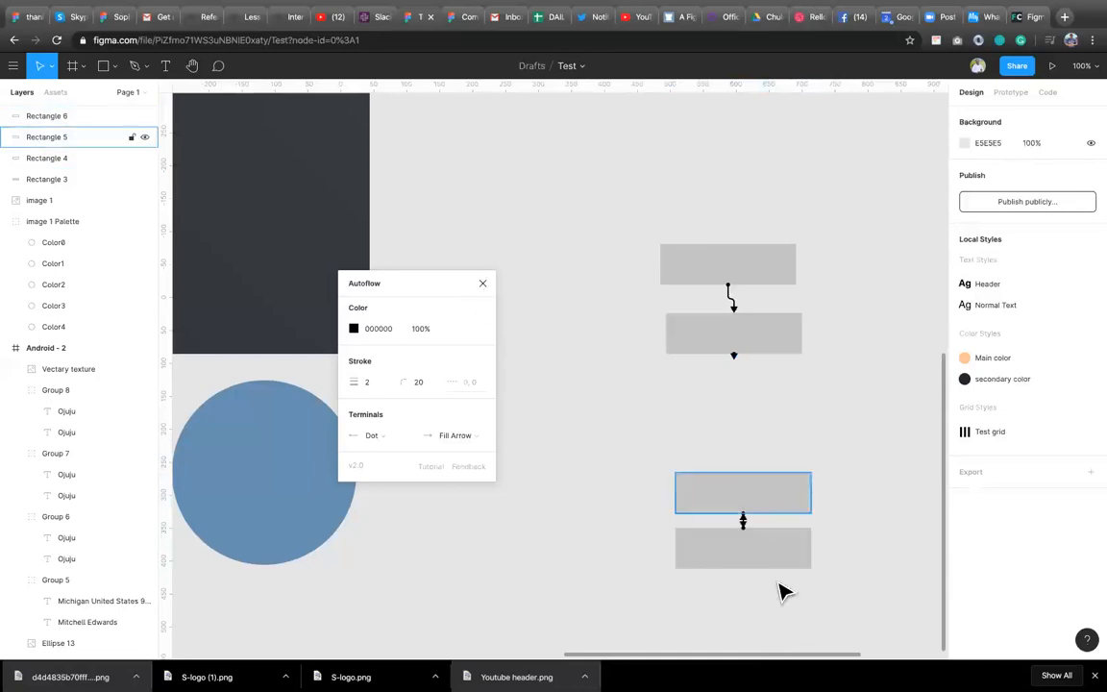
# Delete the four connected rectangles and close the Autoflow plugin window.
pyautogui.moveTo(805, 577); pyautogui.dragTo(662, 228)
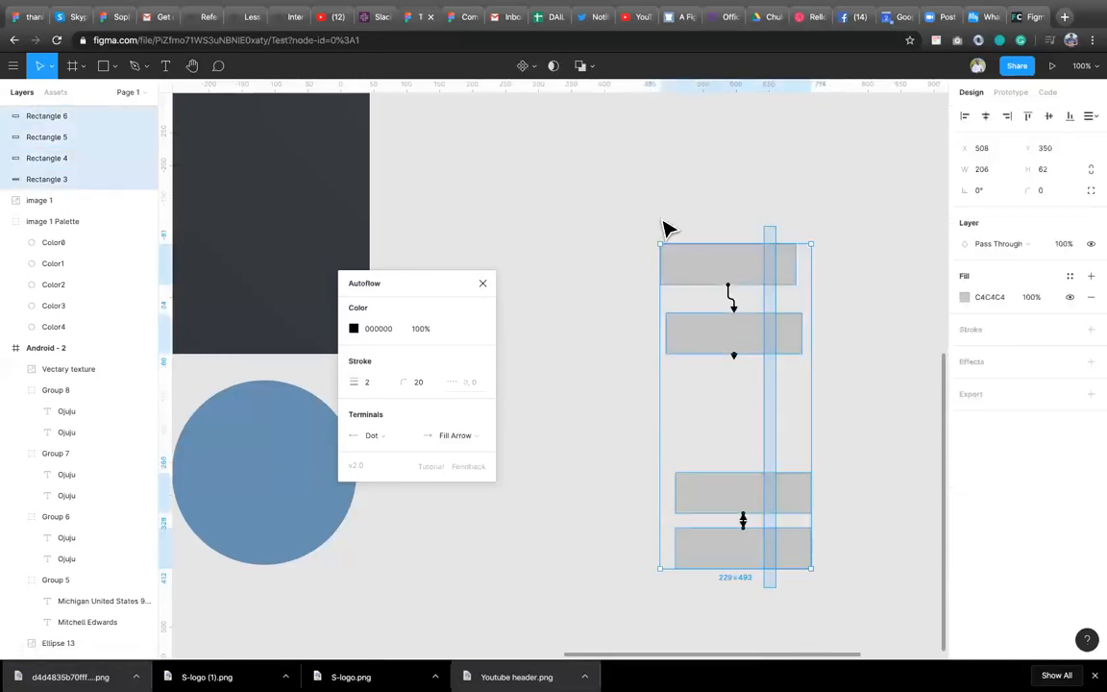
pyautogui.press('Delete')
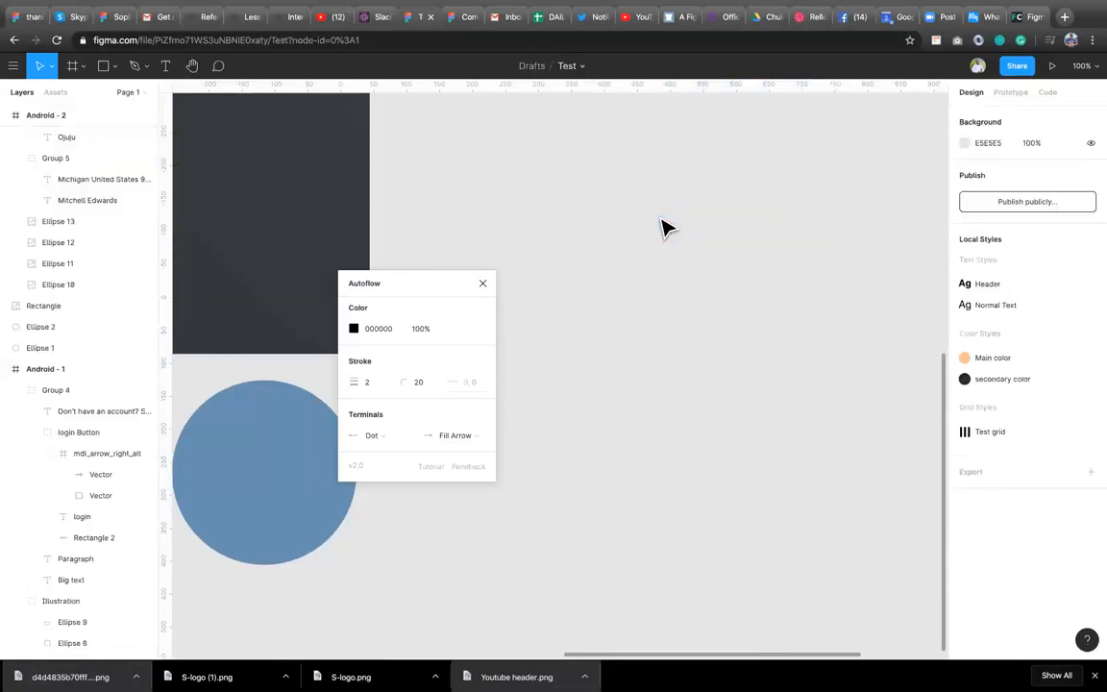
pyautogui.click(481, 285)
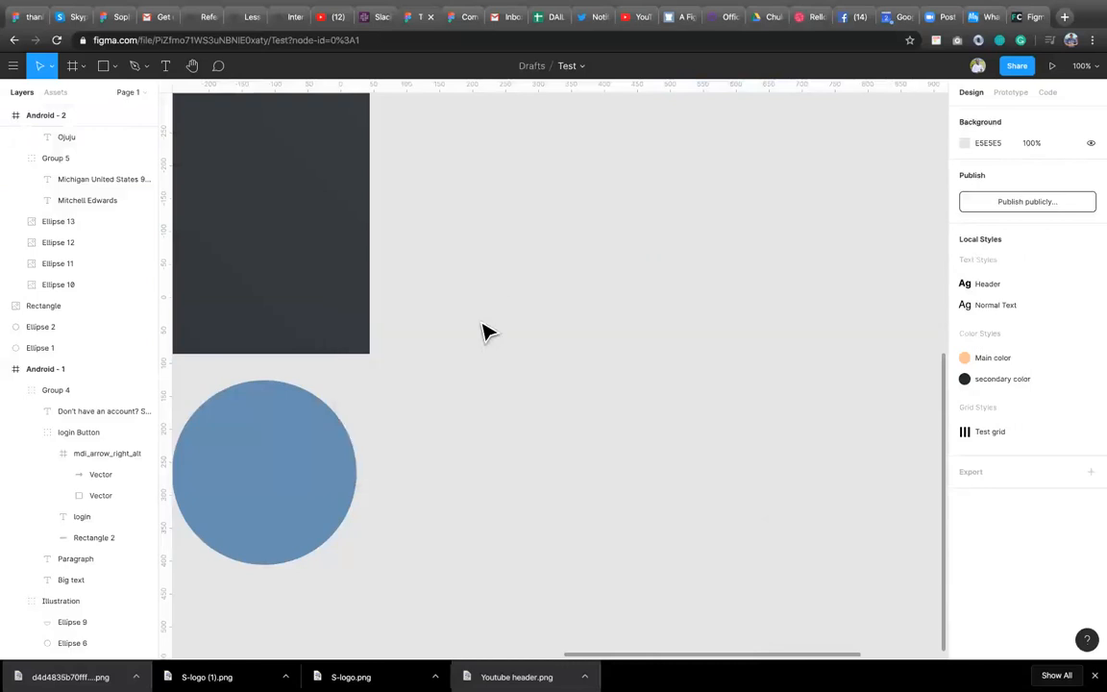
pyautogui.rightClick(484, 323)
pyautogui.moveTo(592, 378)
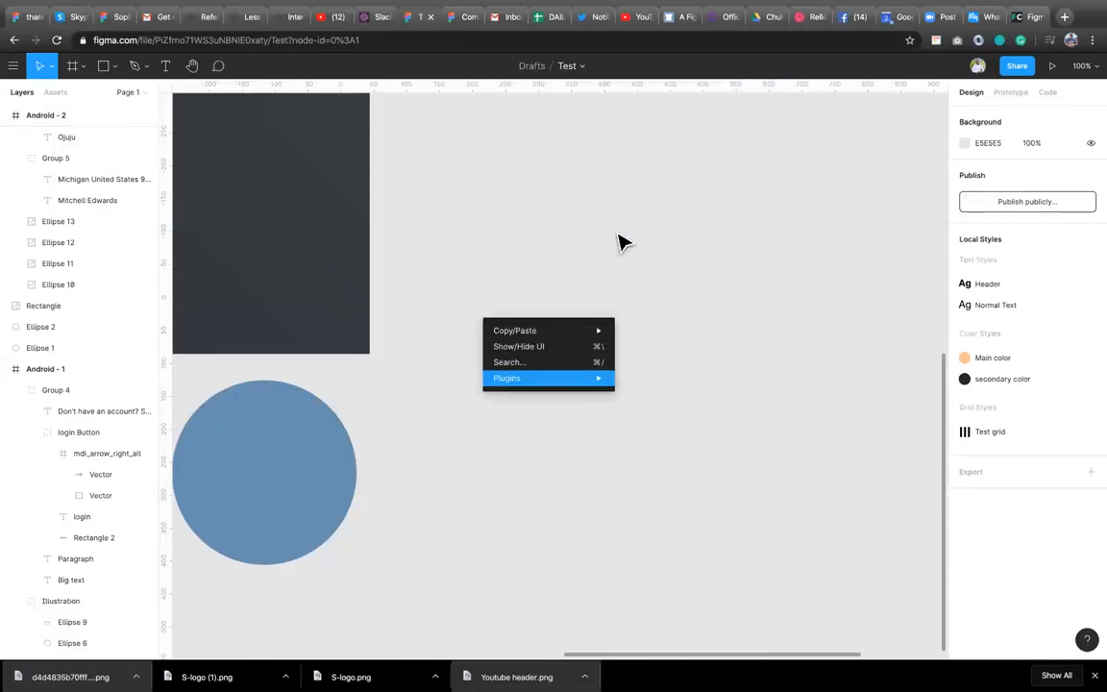
pyautogui.click(668, 254)
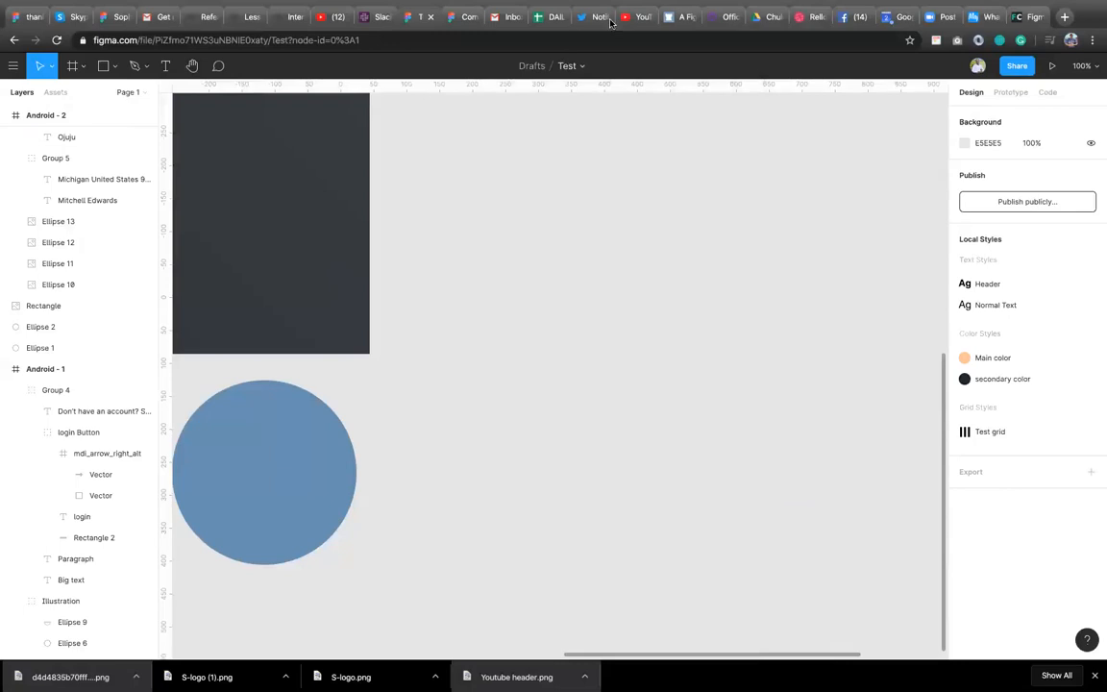
pyautogui.moveTo(784, 5)
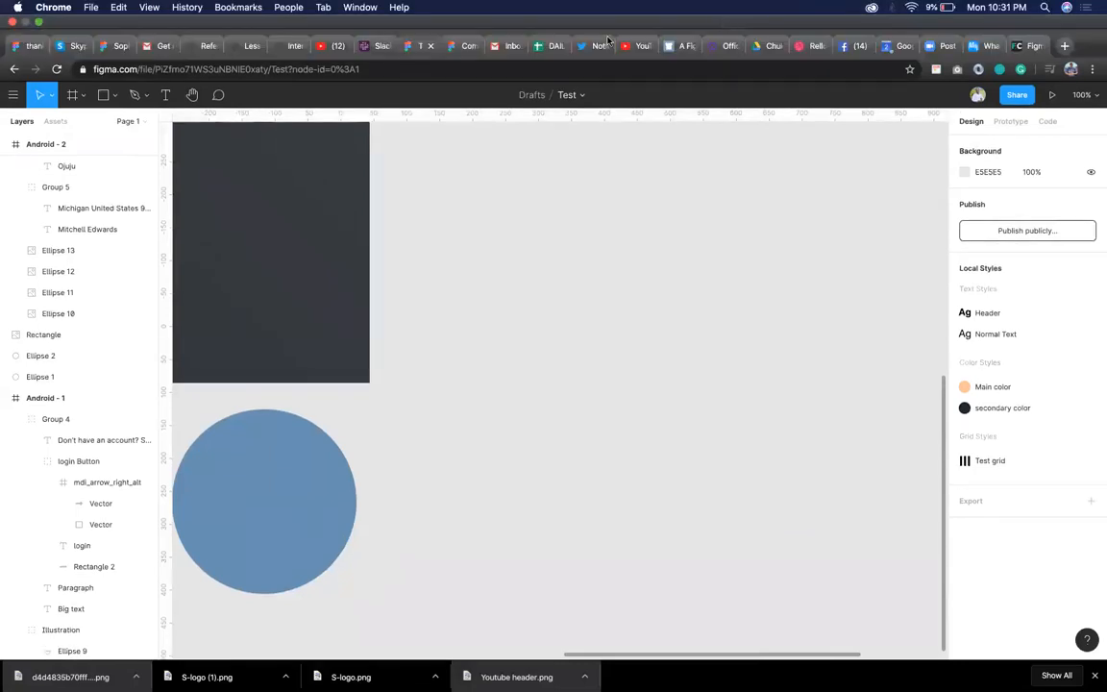